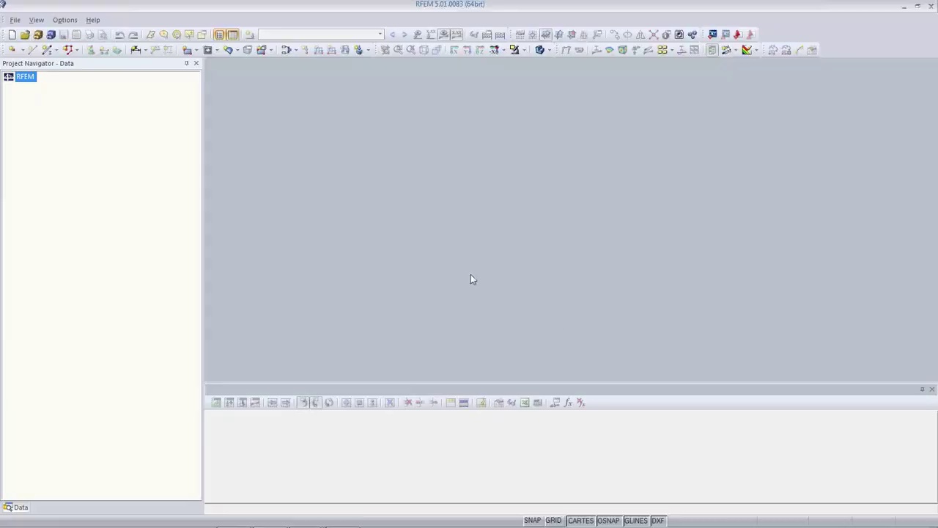
Start a new 3D model named "Model of Gas Station", classified according to EN 1990 with the CEN national annex
{"action": "left_click", "coordinate": [11, 37]}
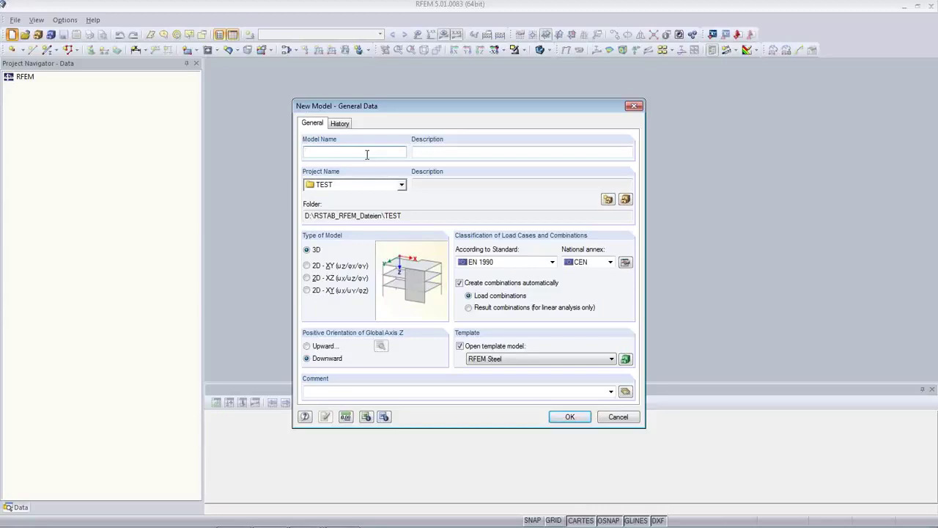
{"action": "type", "text": "Model of GasStation"}
{"action": "left_click", "coordinate": [343, 152]}
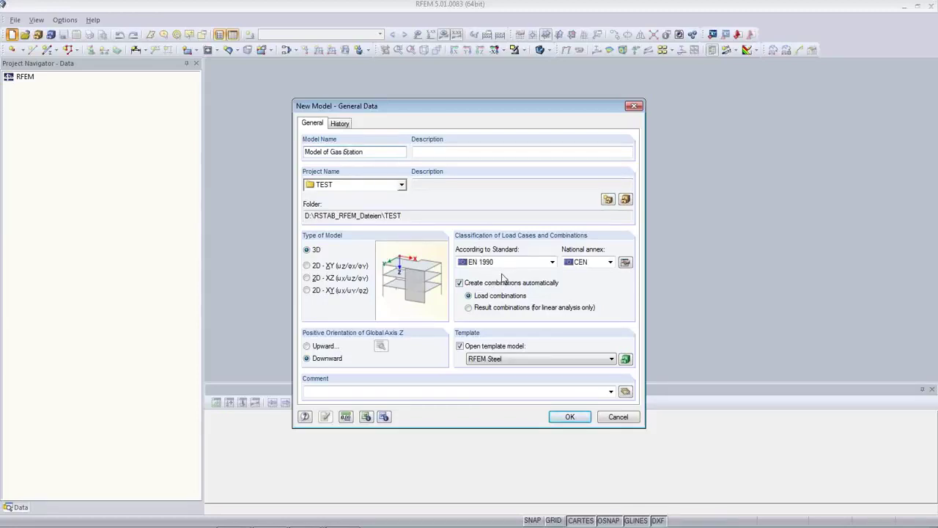
{"action": "left_click", "coordinate": [552, 262]}
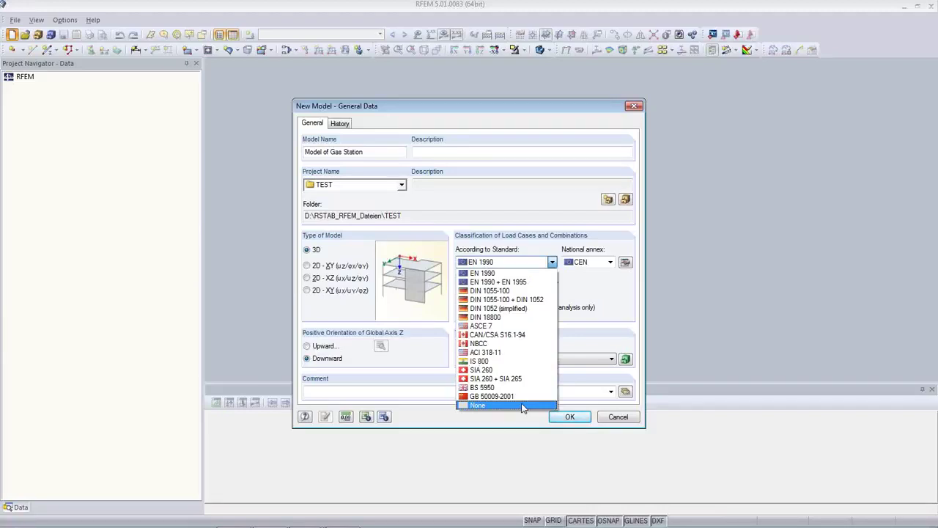
{"action": "left_click", "coordinate": [497, 273]}
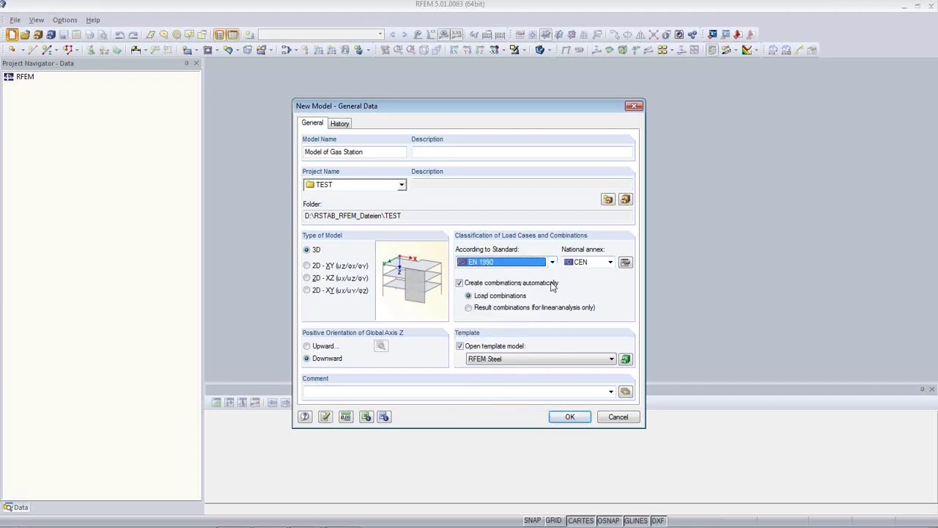
{"action": "left_click", "coordinate": [610, 263]}
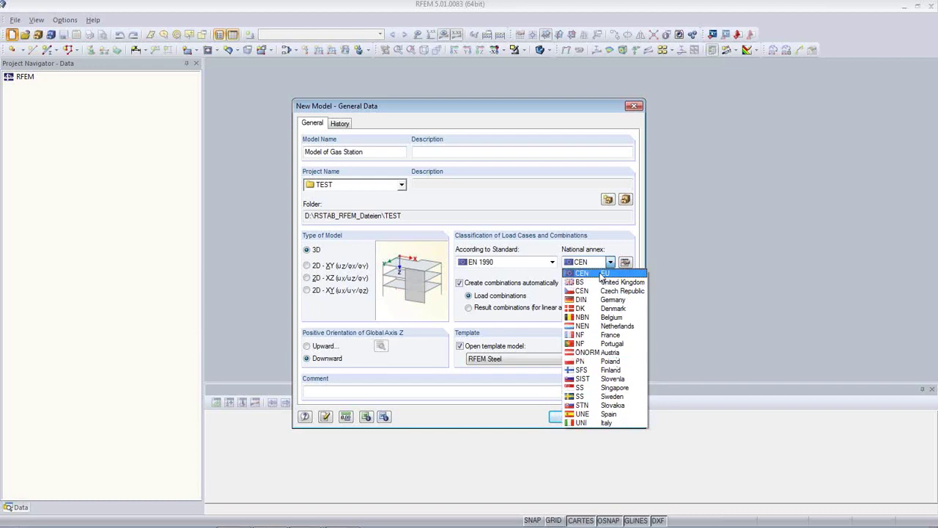
{"action": "left_click", "coordinate": [601, 274]}
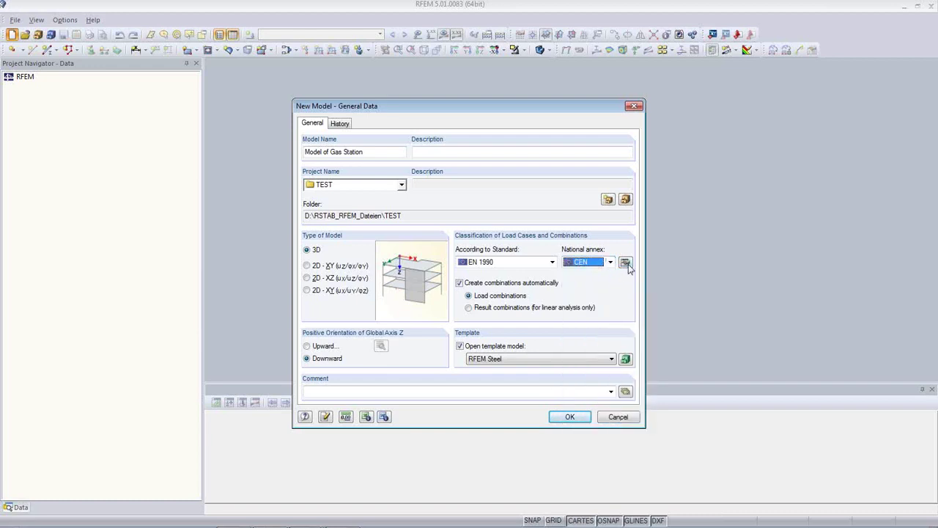
Review the standard's partial safety, combination and consequences class coefficients, and create the model with the chosen general data
{"action": "left_click", "coordinate": [625, 262]}
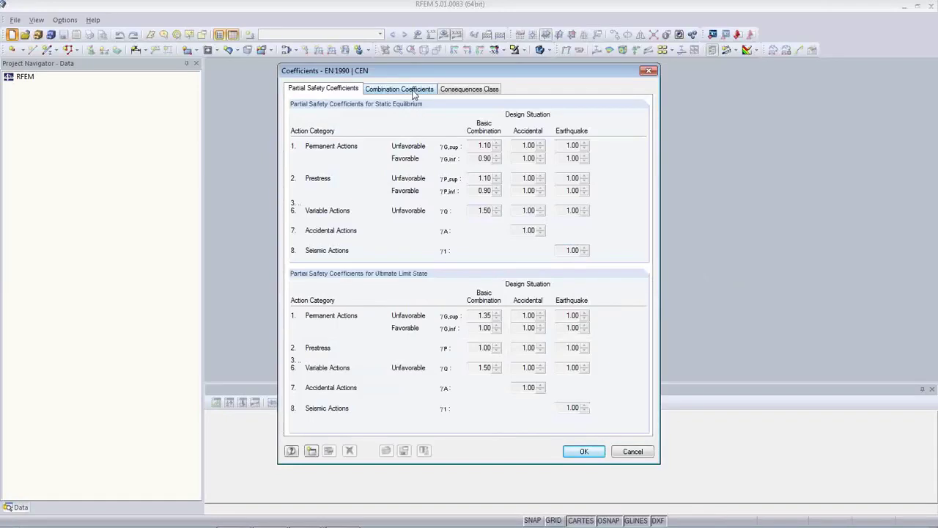
{"action": "left_click", "coordinate": [413, 91]}
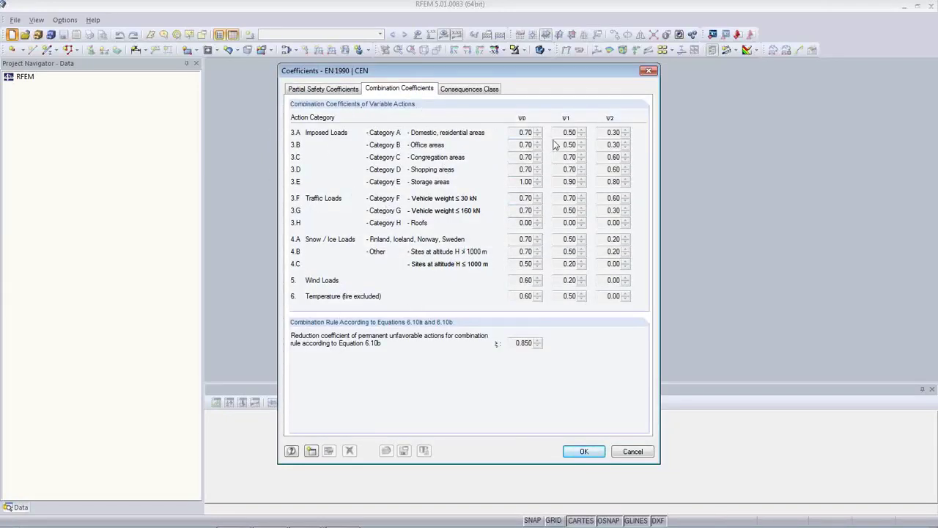
{"action": "left_click", "coordinate": [472, 91]}
{"action": "left_click", "coordinate": [315, 90]}
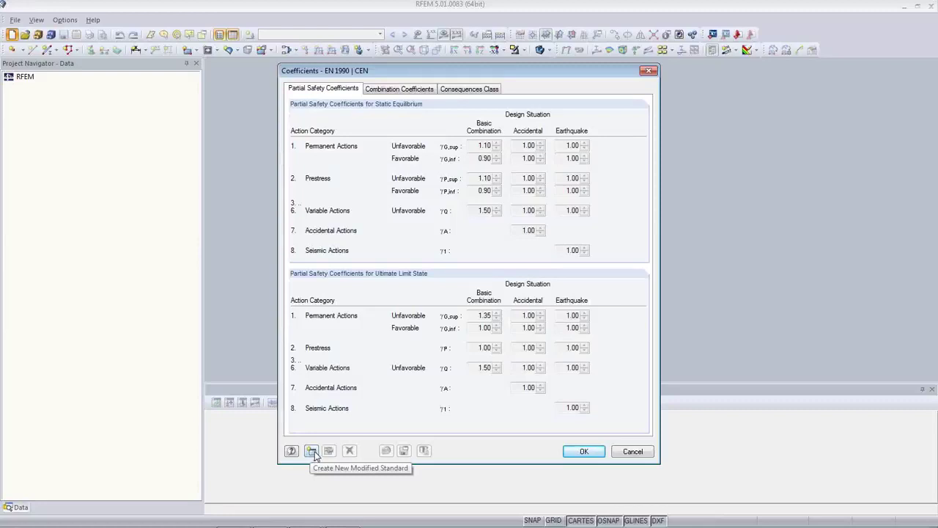
{"action": "left_click", "coordinate": [633, 452]}
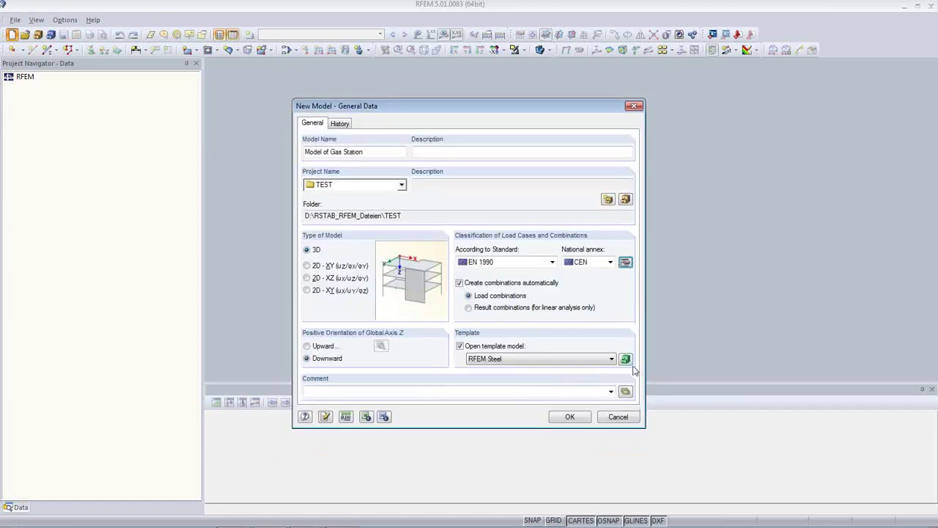
{"action": "left_click", "coordinate": [575, 420]}
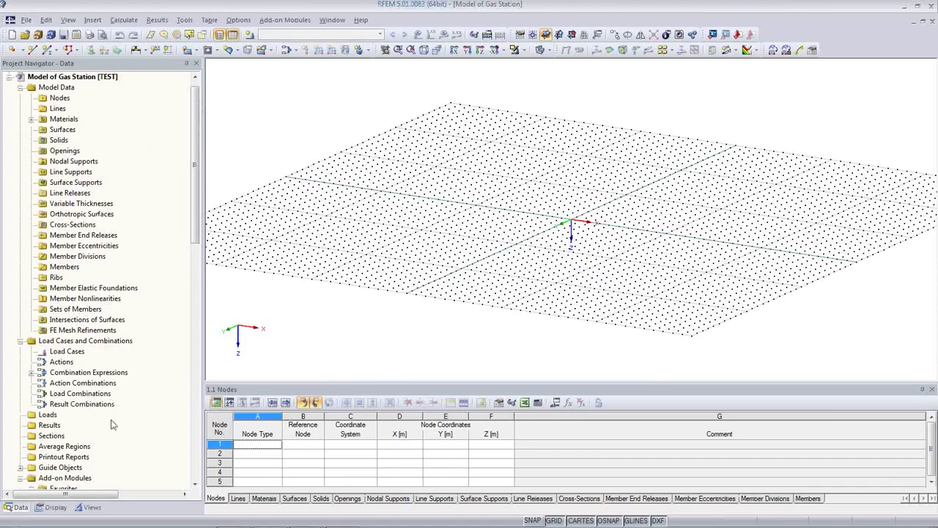
Look through the Display, Data and Views sections of the project navigator
{"action": "left_click", "coordinate": [55, 508]}
{"action": "left_click", "coordinate": [81, 508]}
{"action": "left_click", "coordinate": [18, 507]}
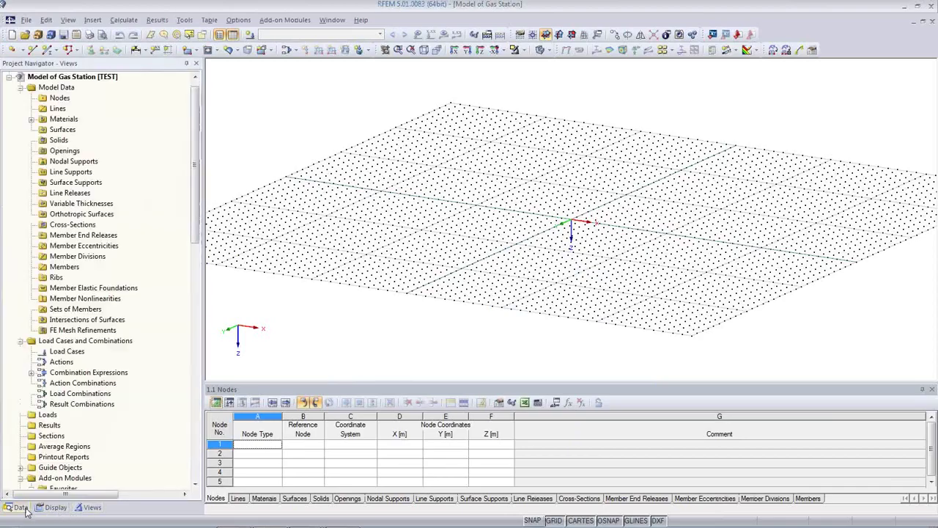
{"action": "left_click", "coordinate": [54, 508]}
{"action": "left_click", "coordinate": [88, 507]}
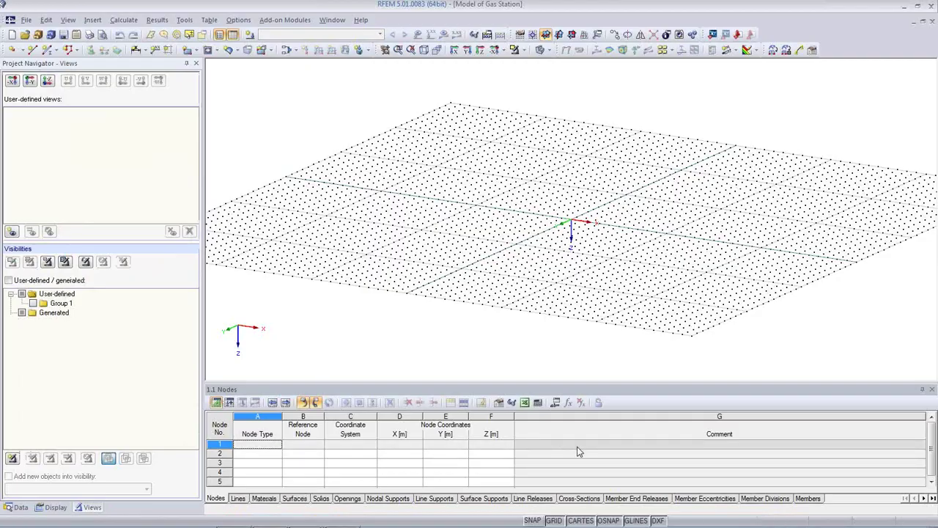
{"action": "middle_click_drag", "start_coordinate": [679, 314], "coordinate": [662, 285]}
{"action": "middle_click_drag", "start_coordinate": [649, 309], "coordinate": [645, 310]}
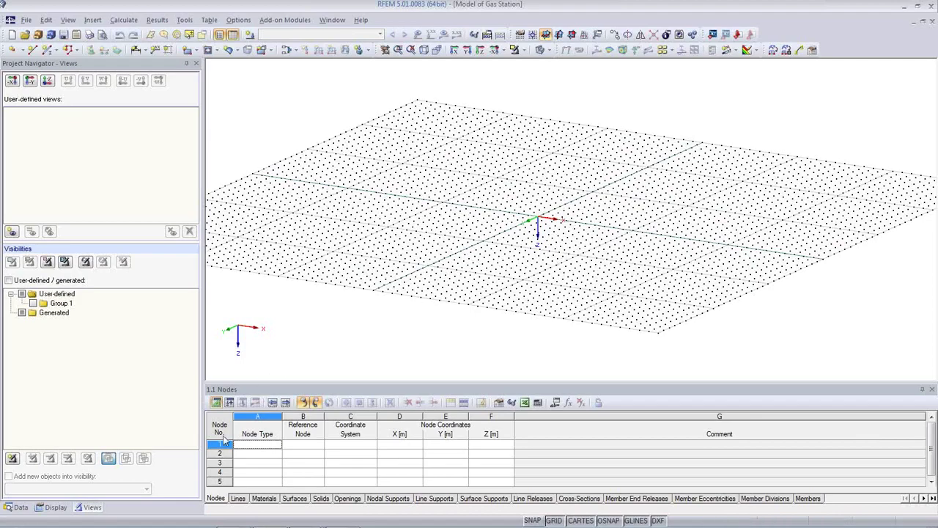
Enlarge the Cross-Sections table and select the rolled I-section HEB 300 from the library for section 1
{"action": "left_click", "coordinate": [586, 503]}
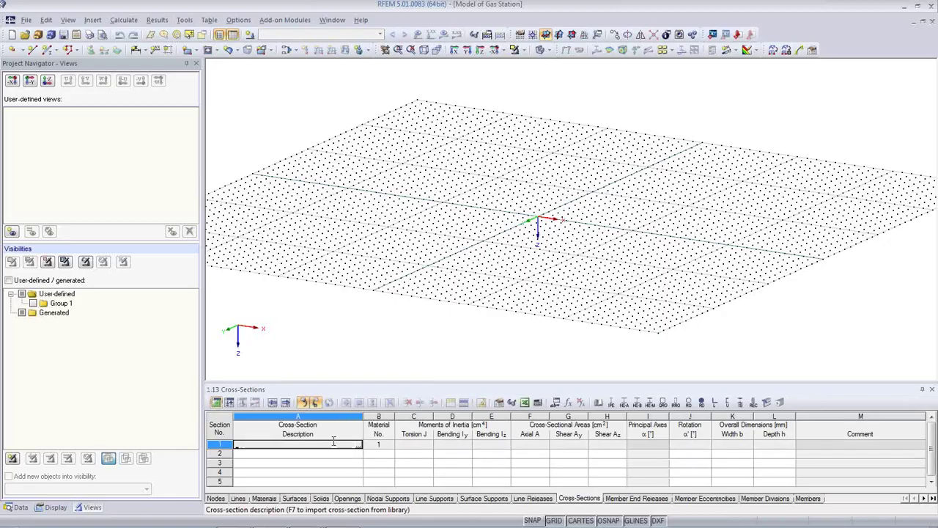
{"action": "left_click_drag", "start_coordinate": [347, 338], "coordinate": [348, 328]}
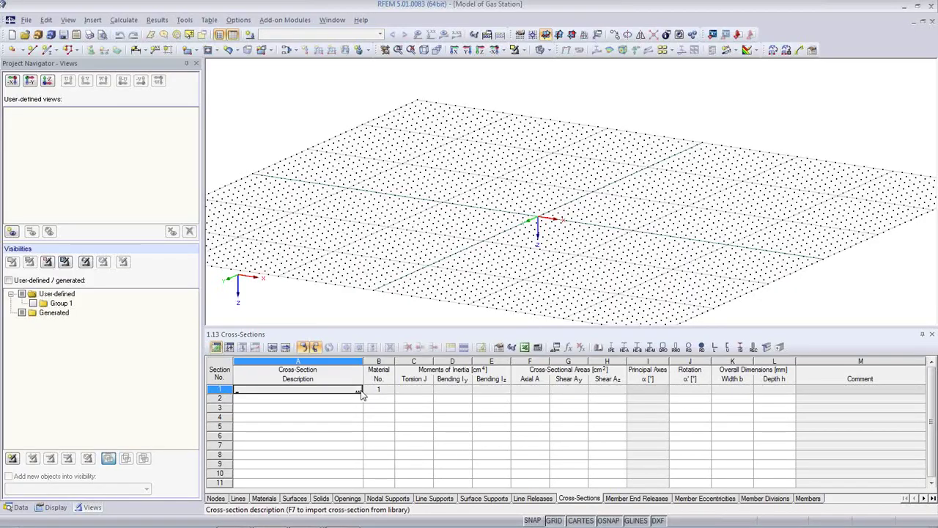
{"action": "left_click", "coordinate": [359, 392]}
{"action": "left_click", "coordinate": [269, 153]}
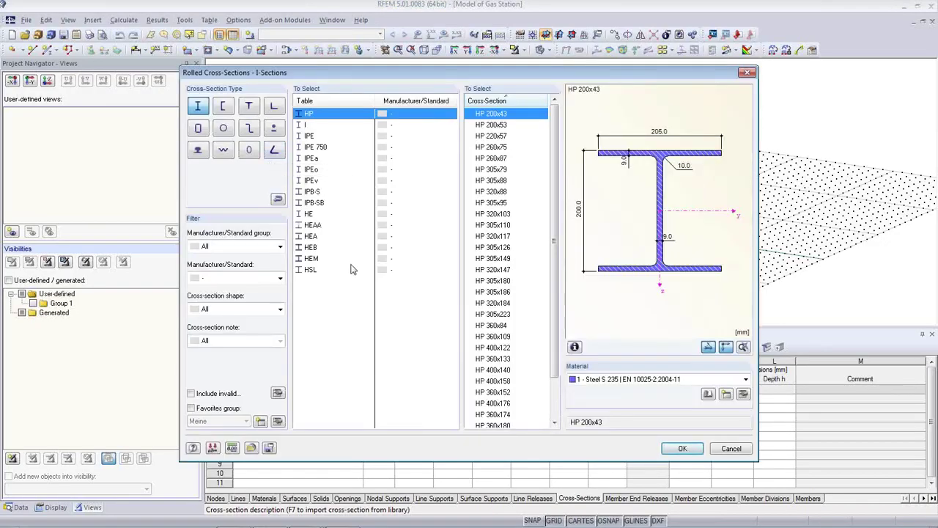
{"action": "left_click", "coordinate": [315, 248]}
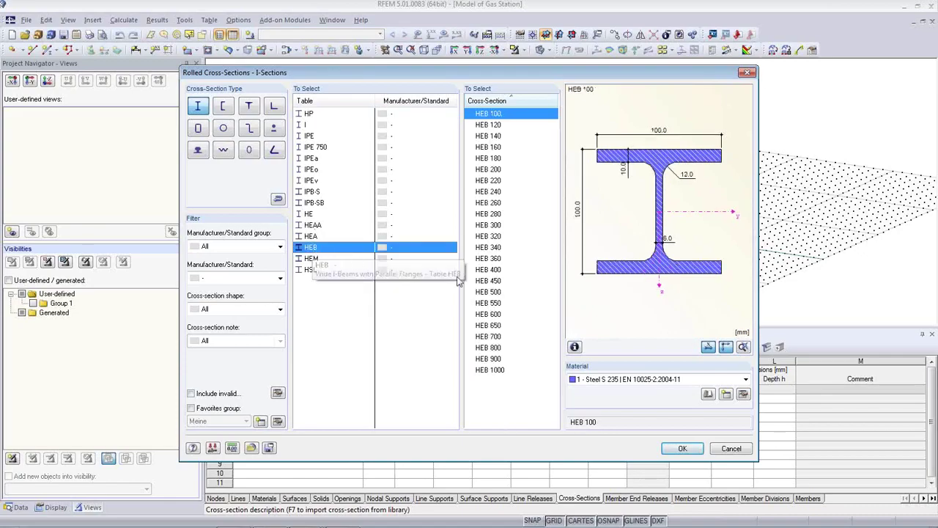
{"action": "left_click", "coordinate": [488, 227]}
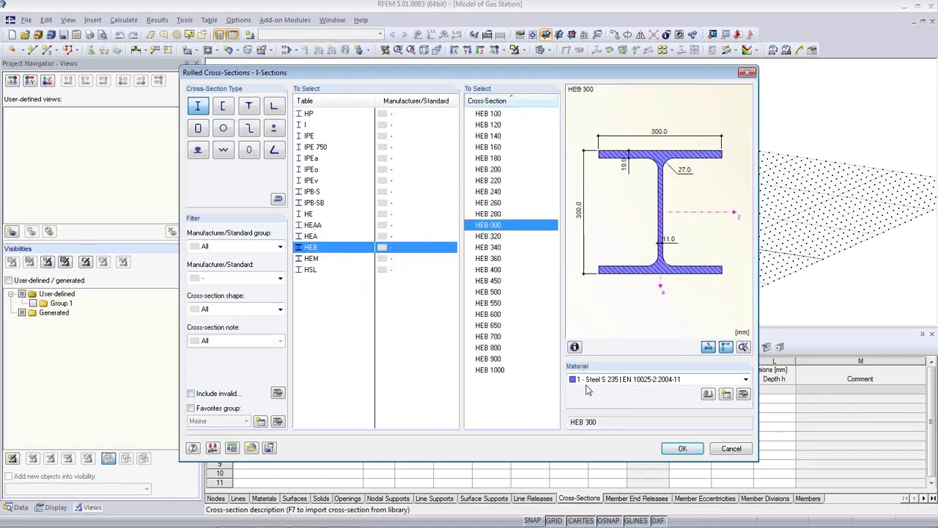
Look over the material library's standard groups, and confirm HEB 300 in Steel S 235 as cross-section 1
{"action": "left_click", "coordinate": [746, 379]}
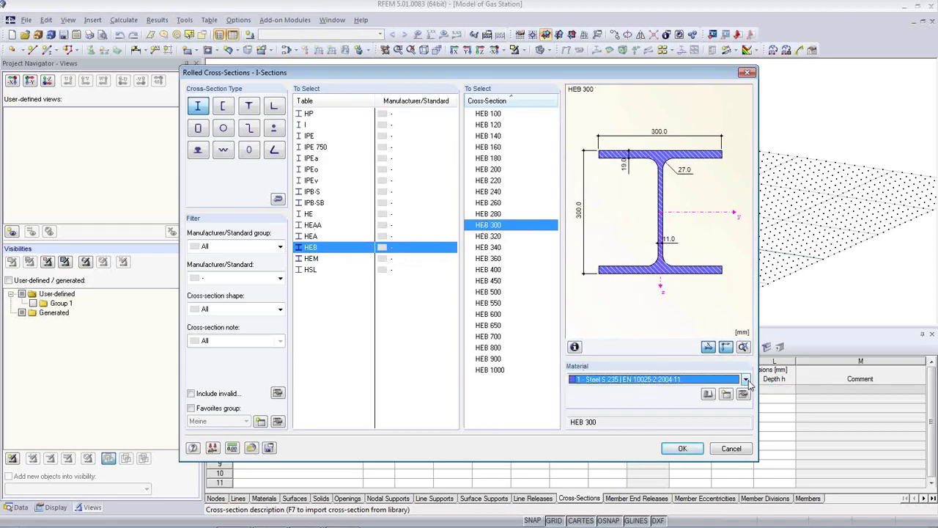
{"action": "left_click", "coordinate": [708, 395]}
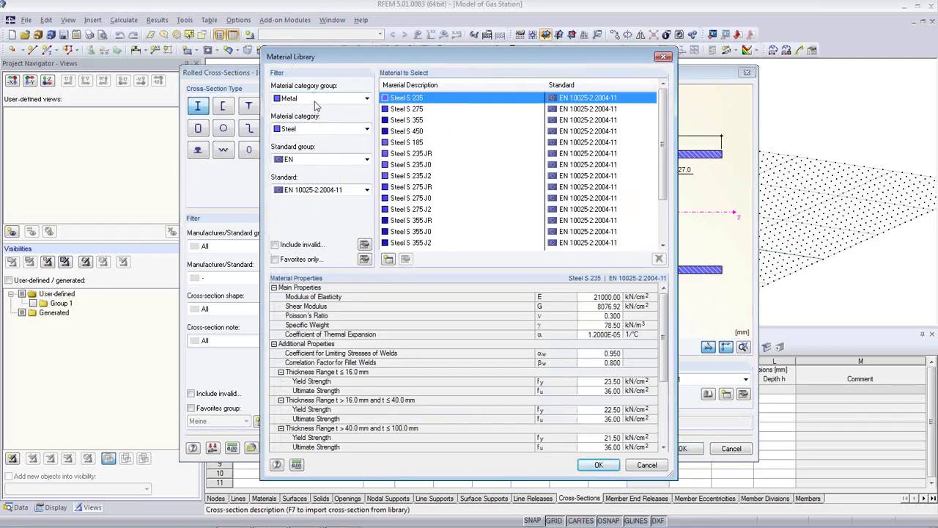
{"action": "left_click", "coordinate": [367, 160]}
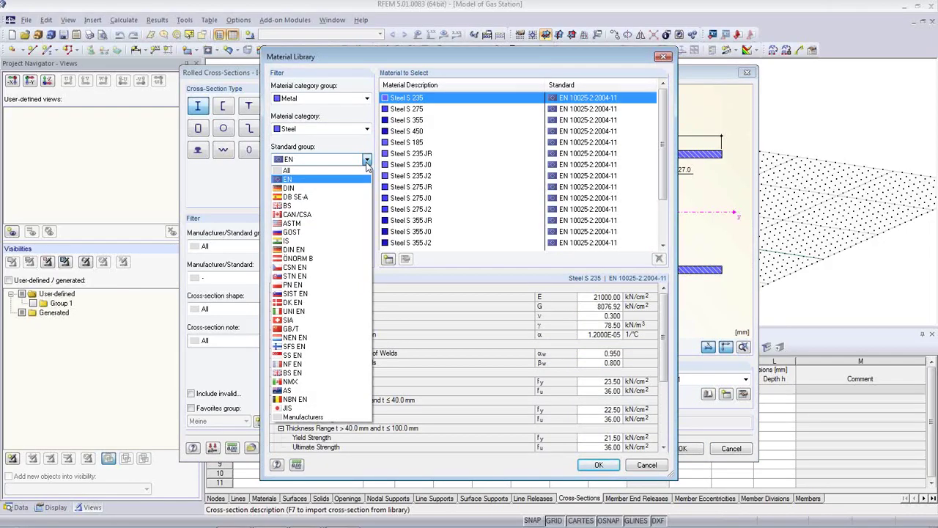
{"action": "left_click", "coordinate": [367, 164]}
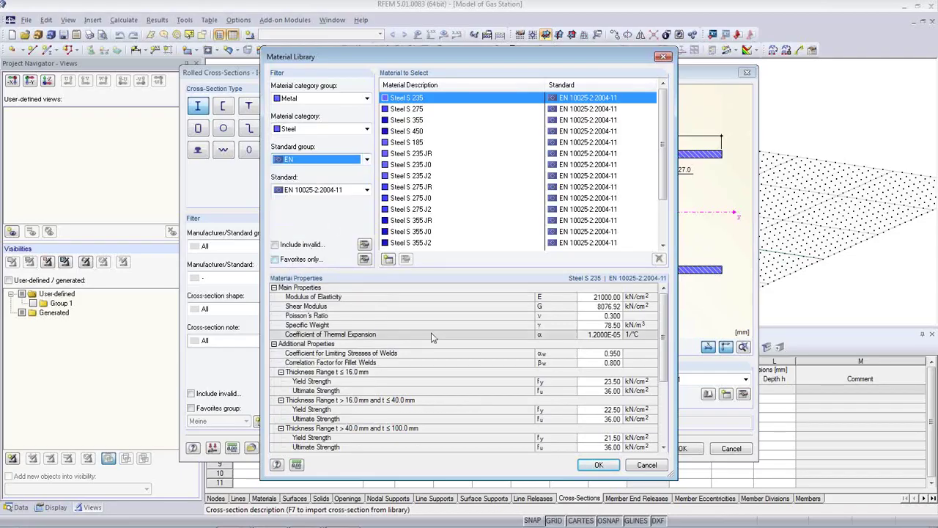
{"action": "left_click", "coordinate": [646, 466]}
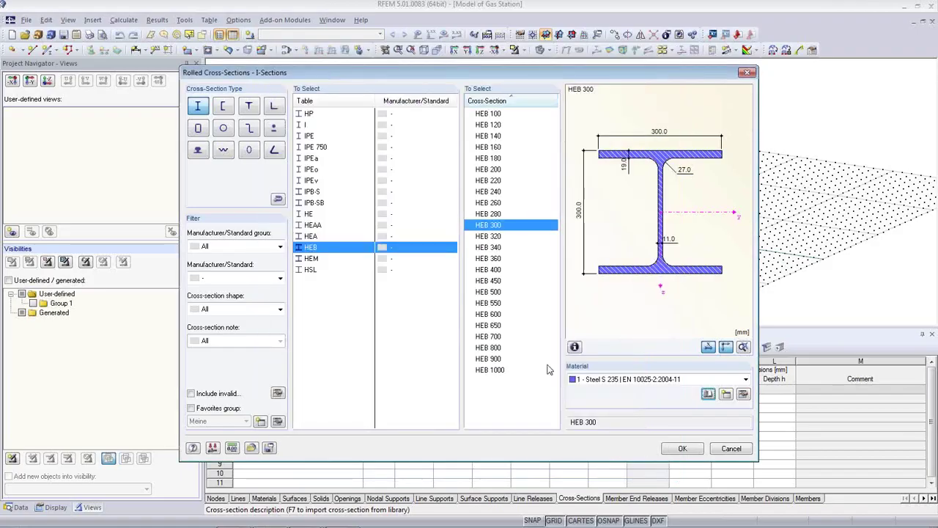
{"action": "left_click", "coordinate": [683, 450]}
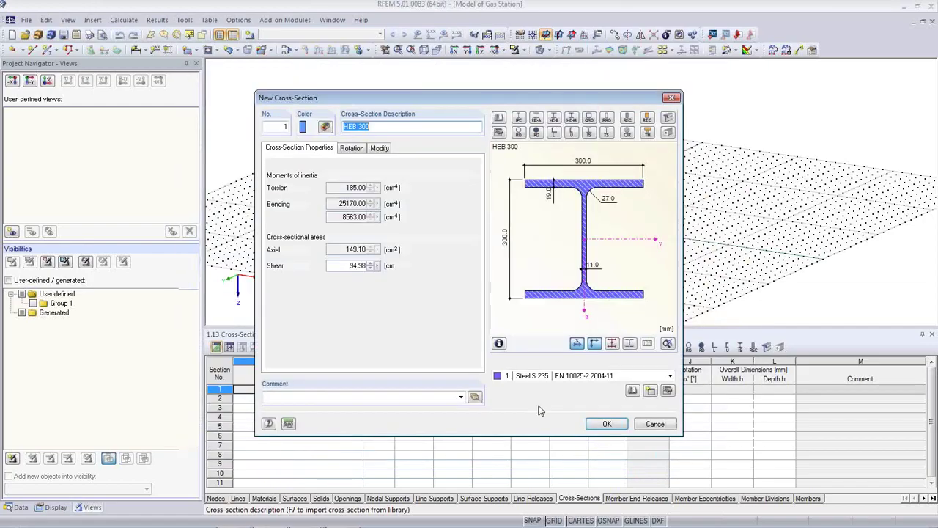
{"action": "left_click", "coordinate": [605, 424]}
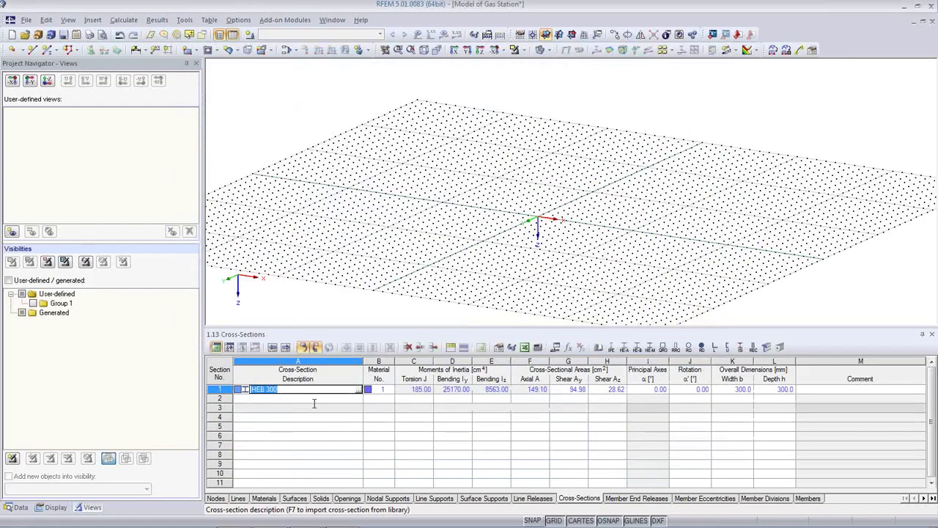
Add the rolled I-section IPE 400 from the library as cross-section 2
{"action": "left_click", "coordinate": [326, 396]}
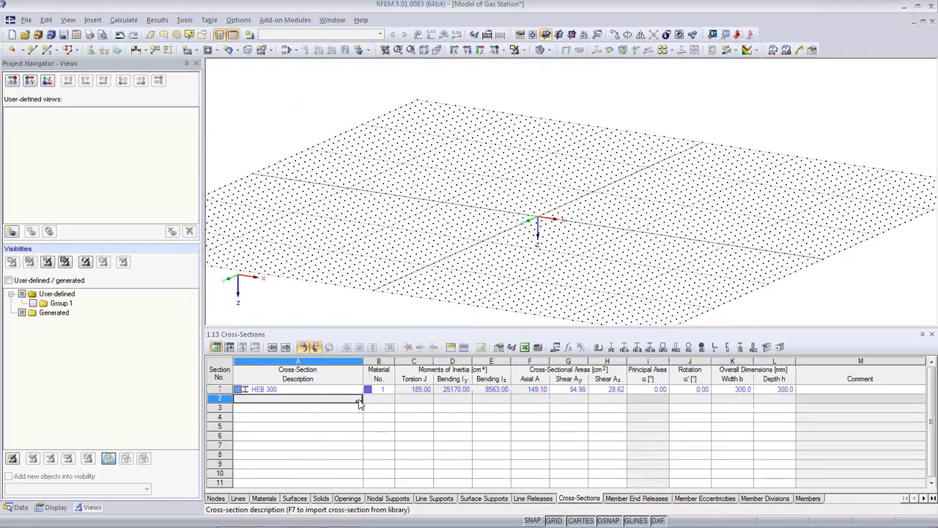
{"action": "left_click", "coordinate": [359, 401]}
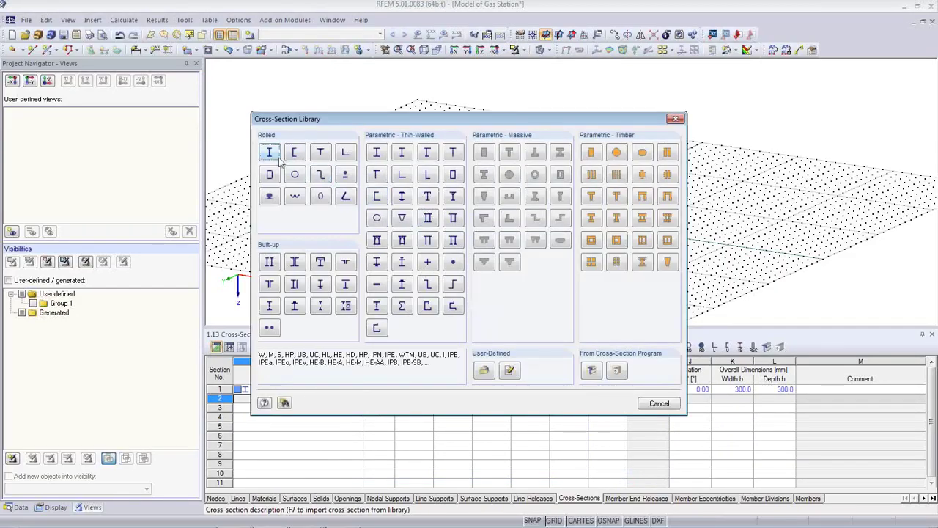
{"action": "left_click", "coordinate": [269, 154]}
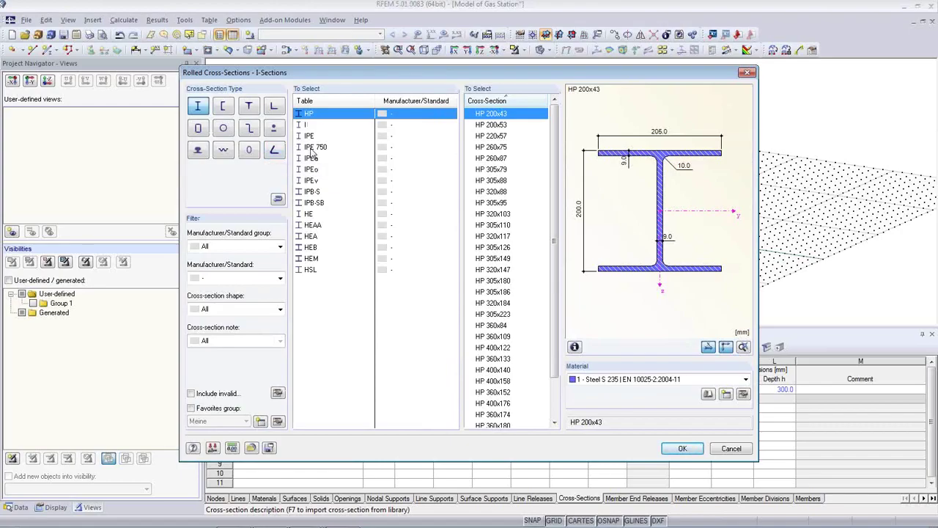
{"action": "left_click", "coordinate": [309, 135]}
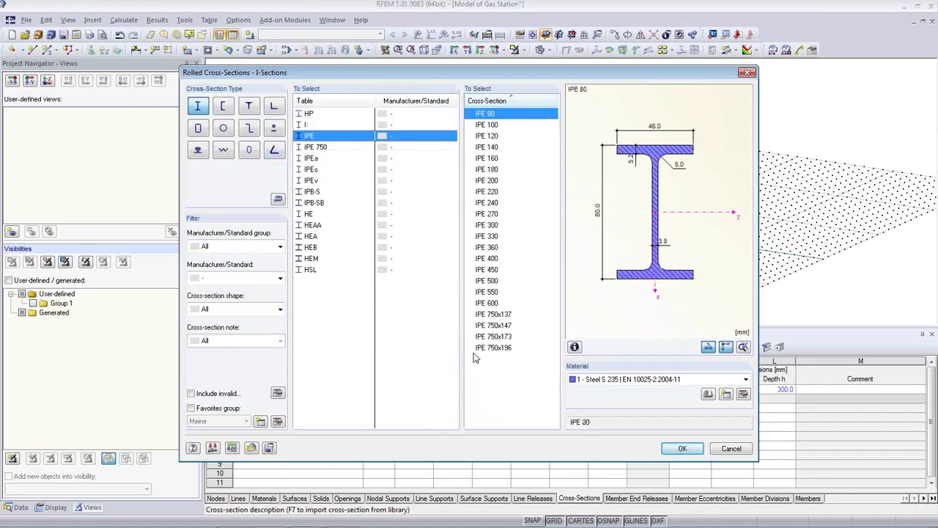
{"action": "left_click", "coordinate": [488, 258]}
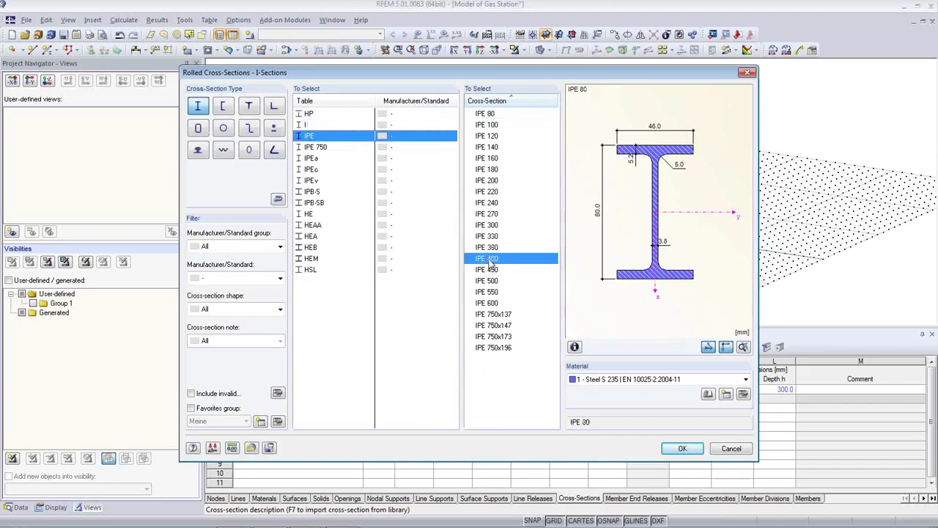
{"action": "left_click", "coordinate": [682, 448]}
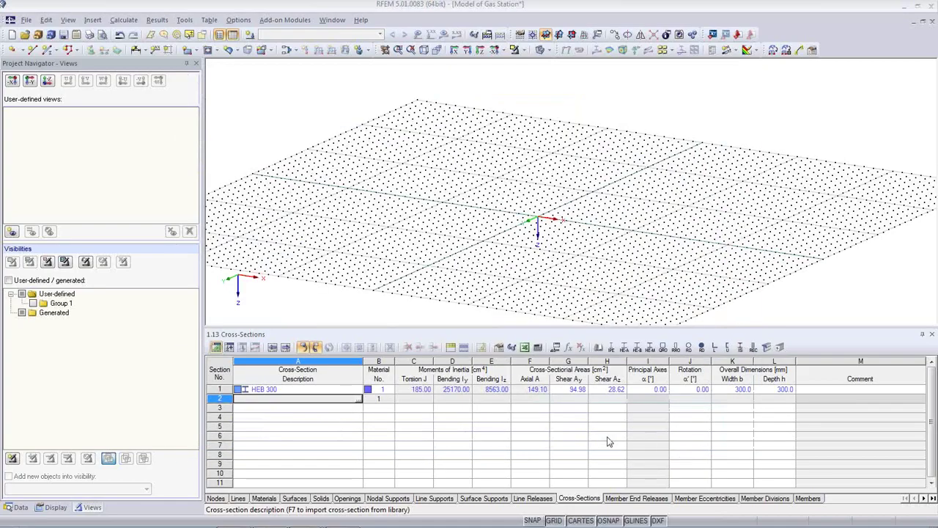
{"action": "left_click", "coordinate": [606, 424]}
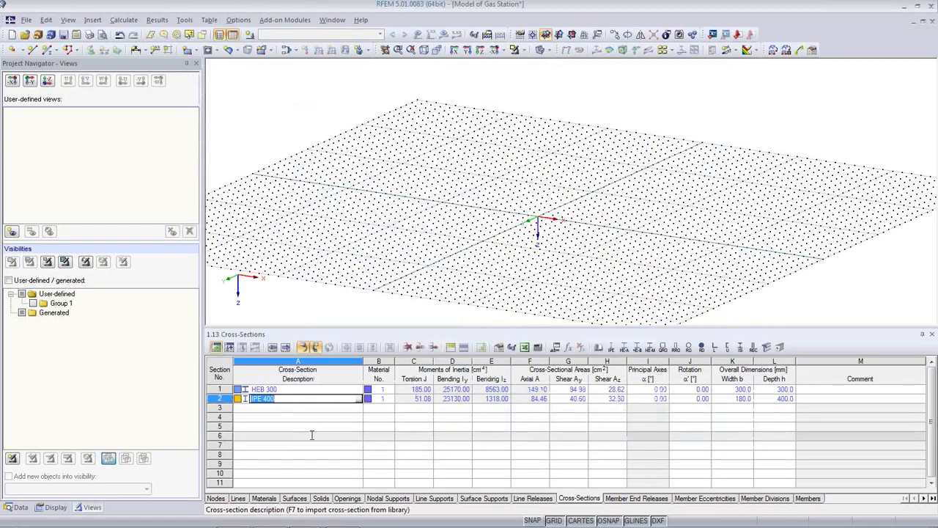
Add the rolled I-section IPE 300 in Steel S 235 from the library as cross-section 3
{"action": "left_click", "coordinate": [358, 409]}
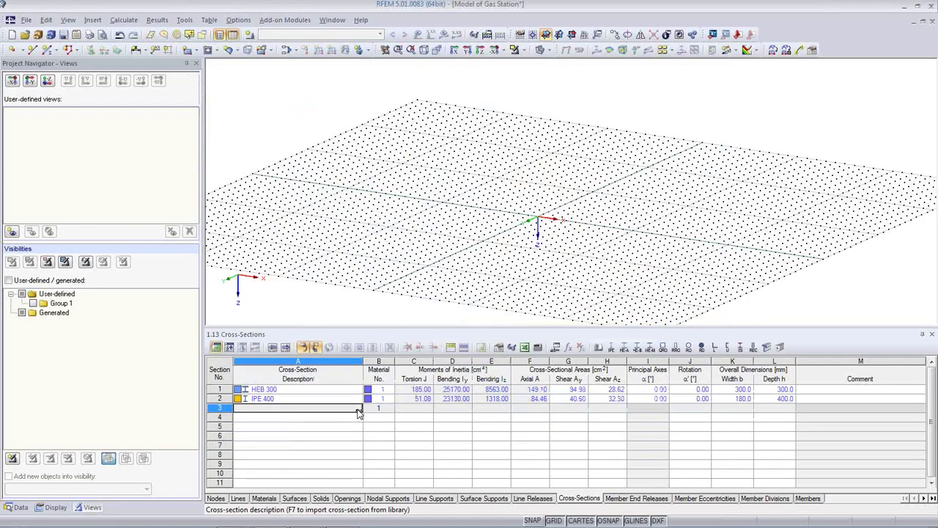
{"action": "left_click", "coordinate": [359, 410]}
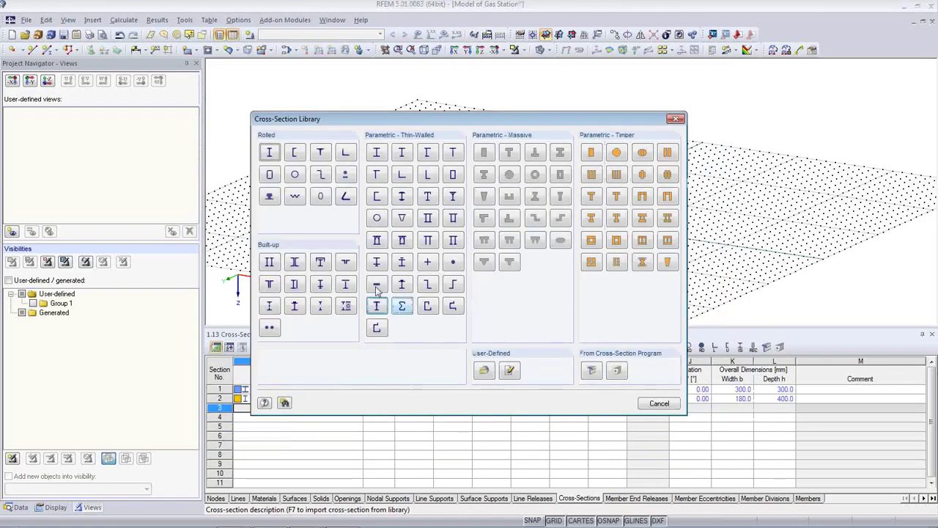
{"action": "left_click", "coordinate": [267, 155]}
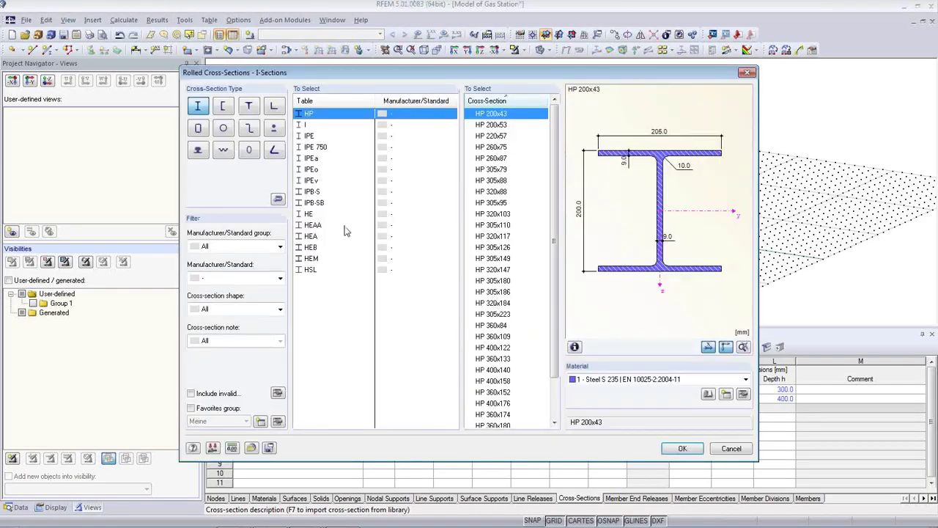
{"action": "left_click", "coordinate": [309, 136]}
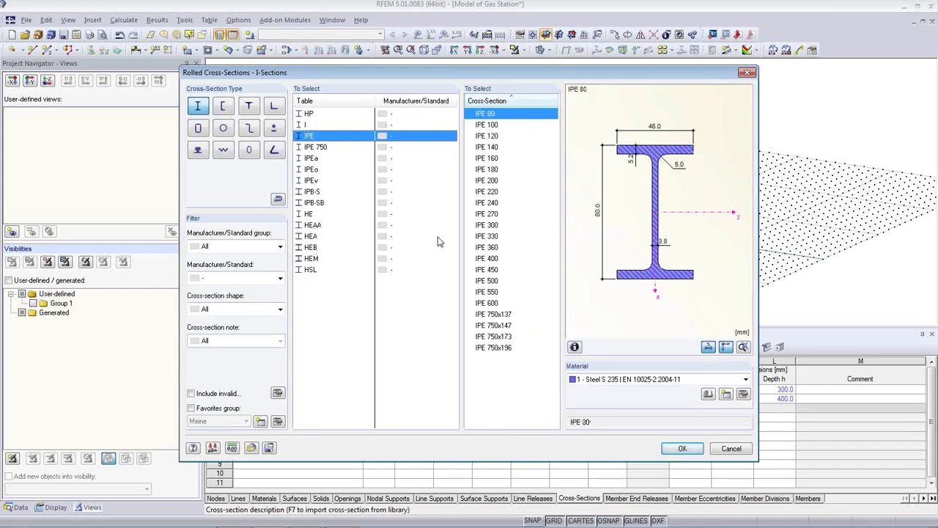
{"action": "left_click", "coordinate": [486, 225]}
{"action": "left_click", "coordinate": [682, 448]}
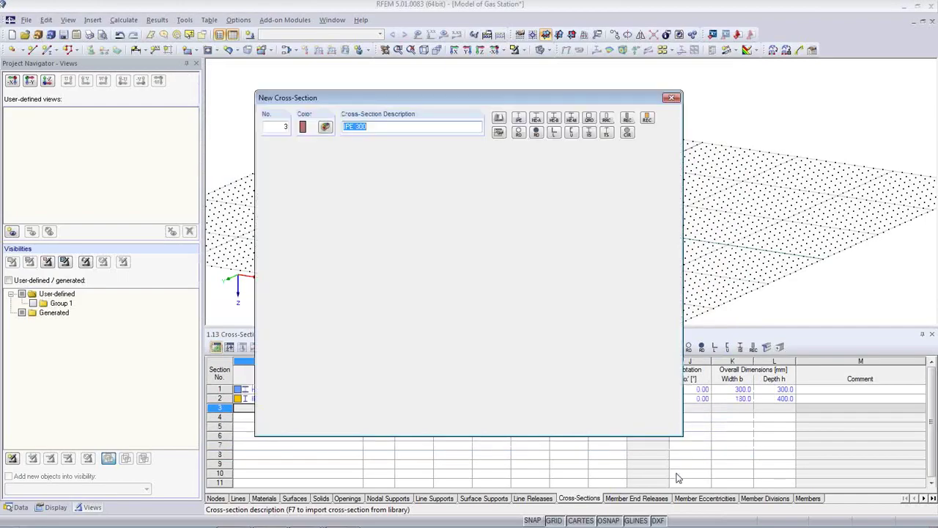
{"action": "left_click", "coordinate": [601, 425]}
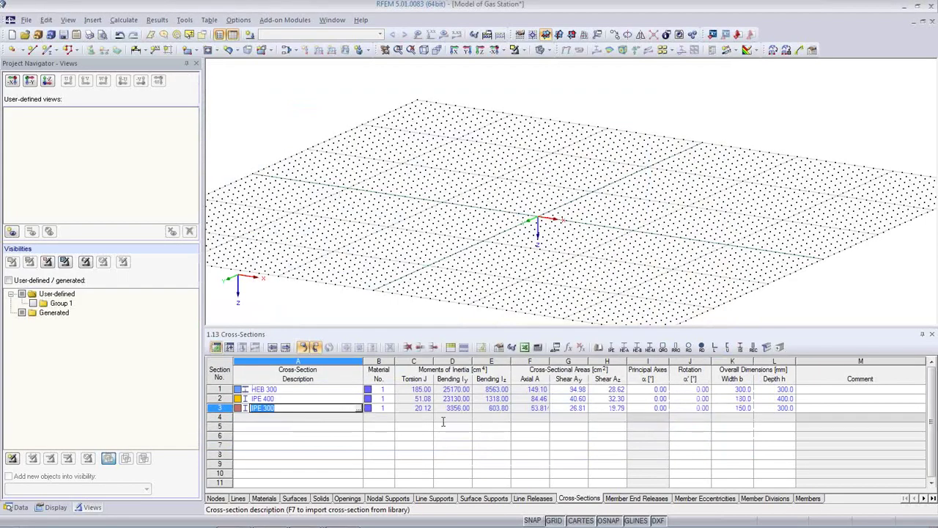
Add the rolled channel section U 200 in Steel S 235 from the library as cross-section 4
{"action": "left_click", "coordinate": [300, 417]}
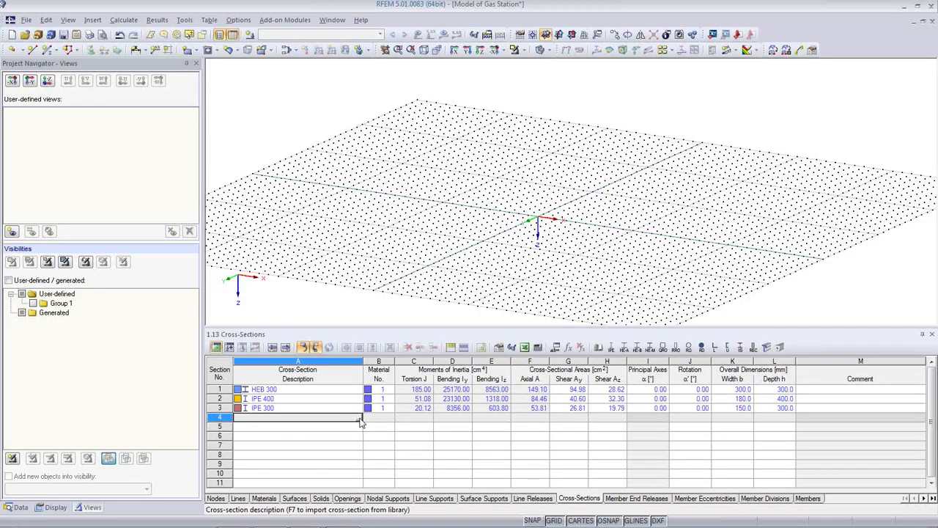
{"action": "left_click", "coordinate": [358, 418]}
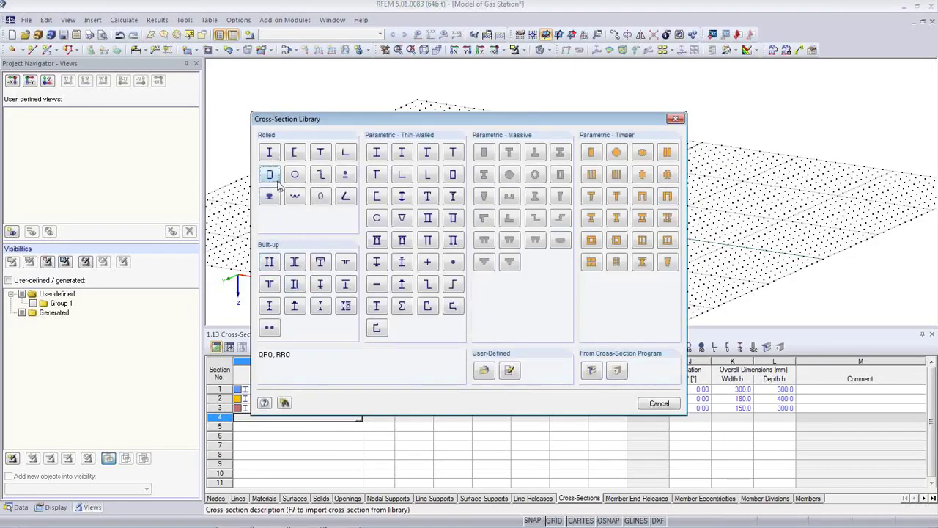
{"action": "left_click", "coordinate": [270, 153]}
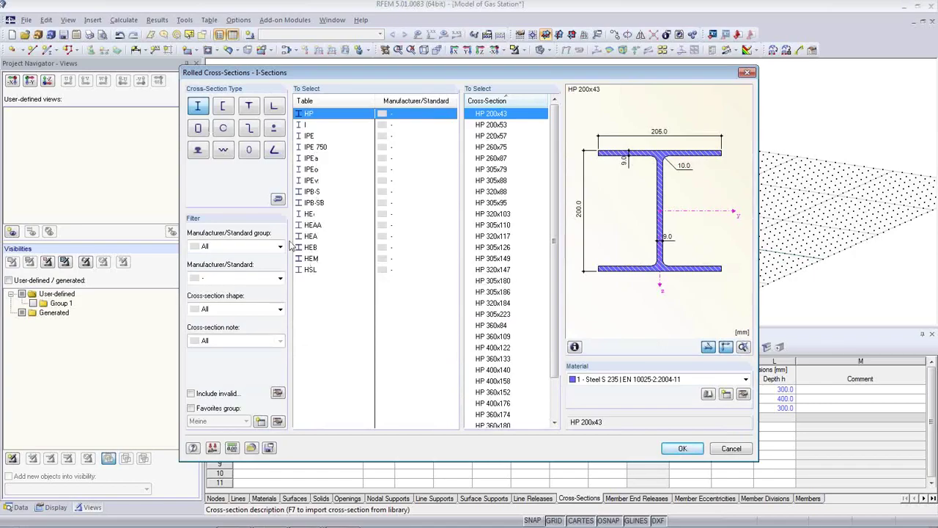
{"action": "left_click", "coordinate": [223, 106]}
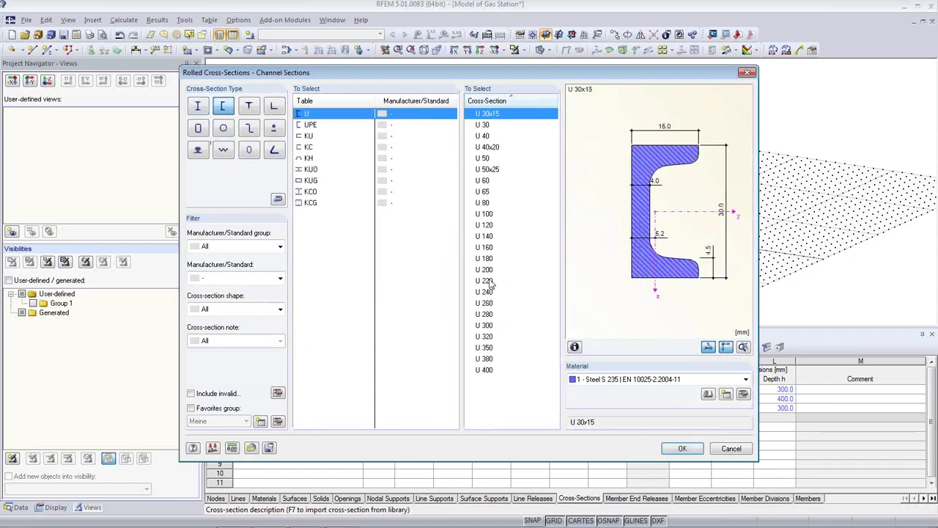
{"action": "left_click", "coordinate": [491, 282]}
{"action": "left_click", "coordinate": [678, 450]}
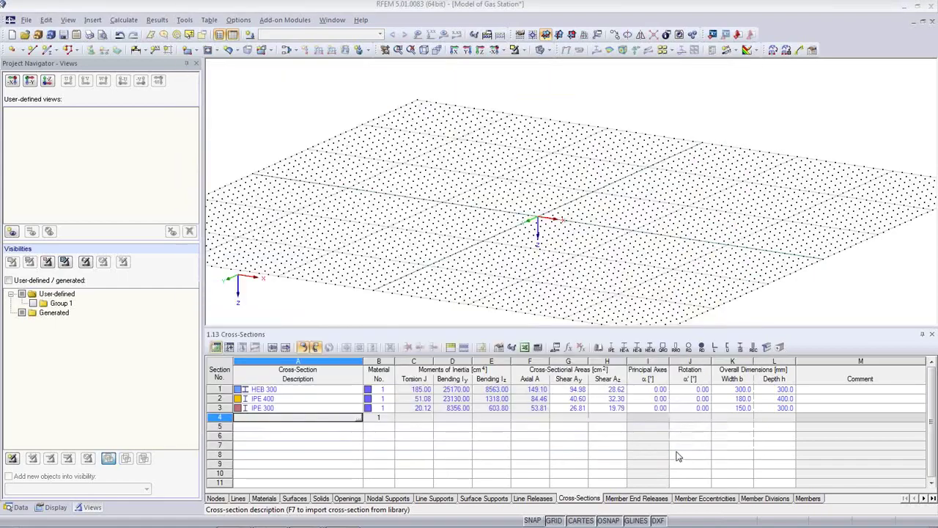
{"action": "left_click", "coordinate": [606, 423]}
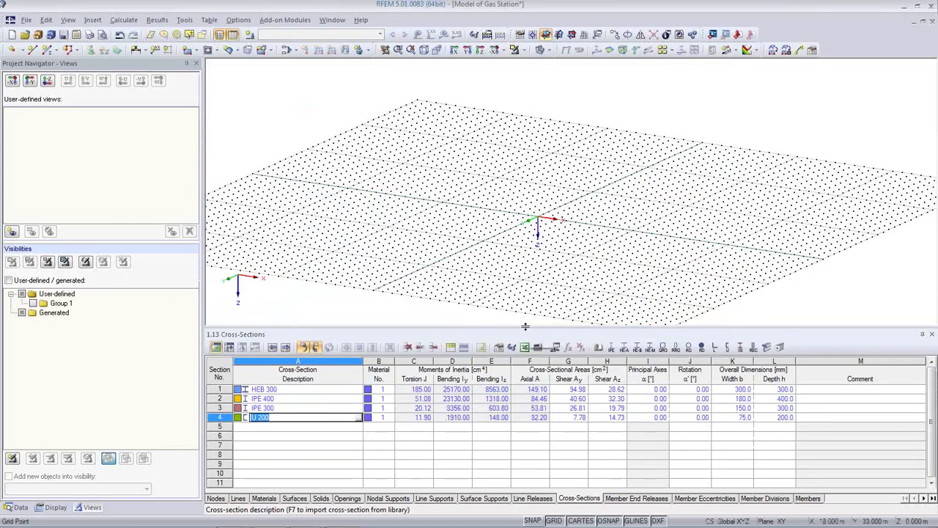
Reduce the height of the Cross-Sections table and switch the work plane to XZ
{"action": "left_click_drag", "start_coordinate": [525, 326], "coordinate": [525, 351]}
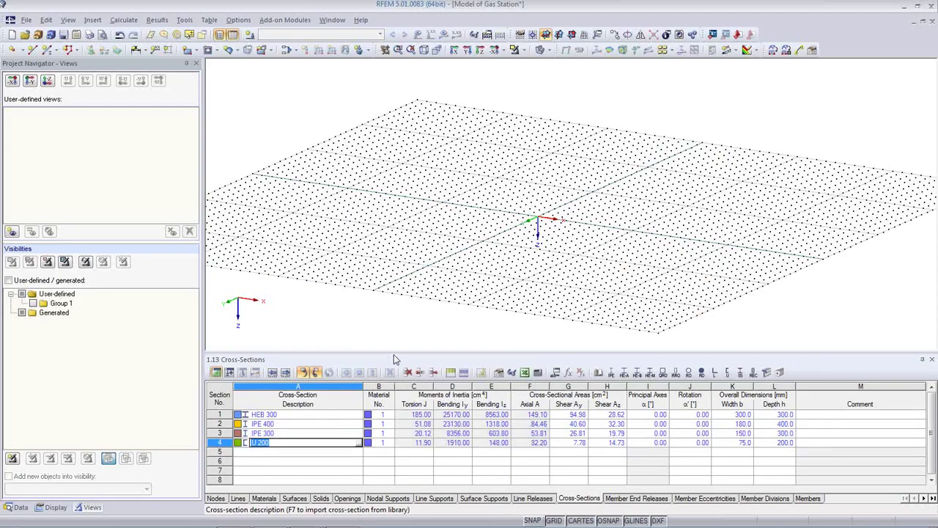
{"action": "left_click_drag", "start_coordinate": [393, 352], "coordinate": [397, 379]}
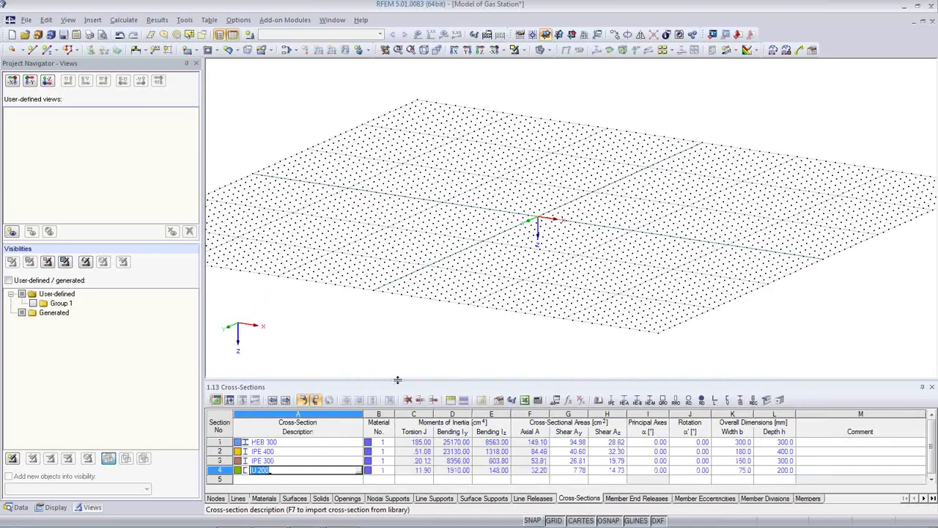
{"action": "left_click", "coordinate": [571, 35]}
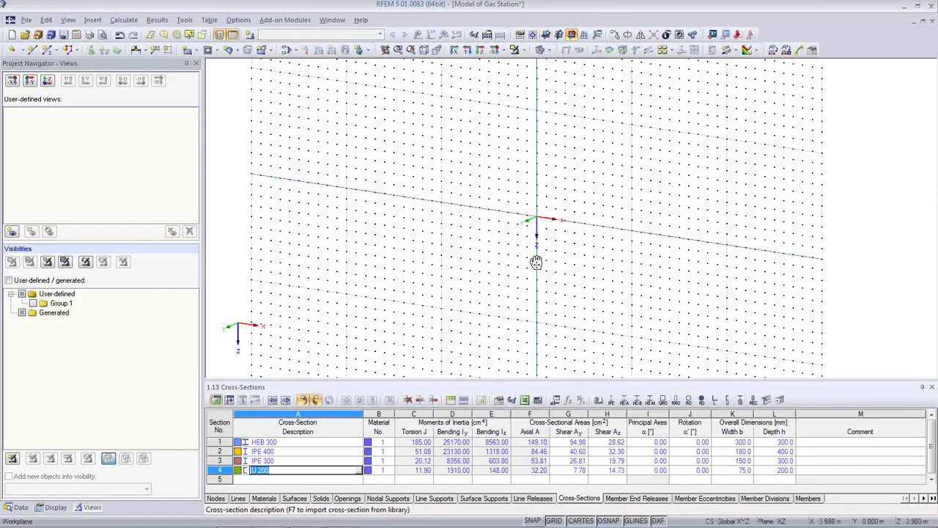
{"action": "scroll", "coordinate": [493, 273], "scroll_direction": "up", "scroll_amount": 1}
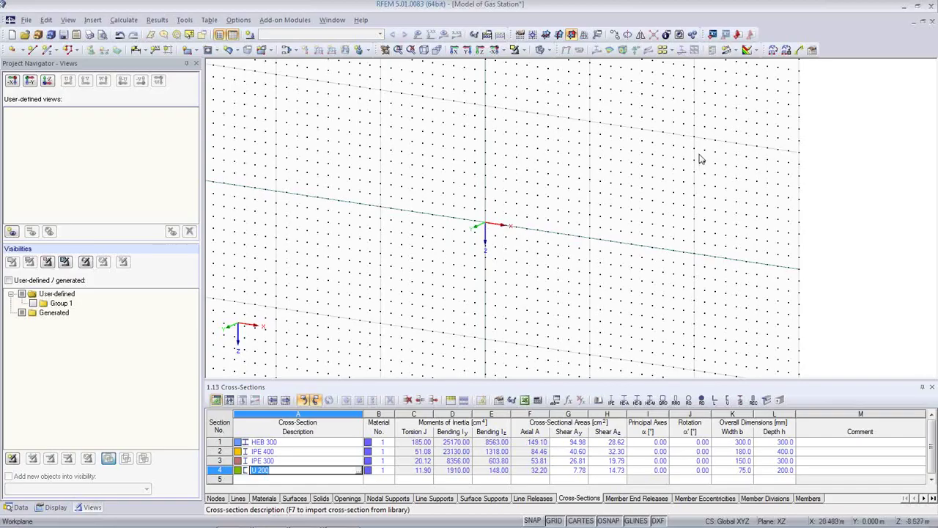
Draw a HEB 300 column of type Beam from X -3, Y 0, Z 0 m up to Z -5 m
{"action": "left_click", "coordinate": [46, 51]}
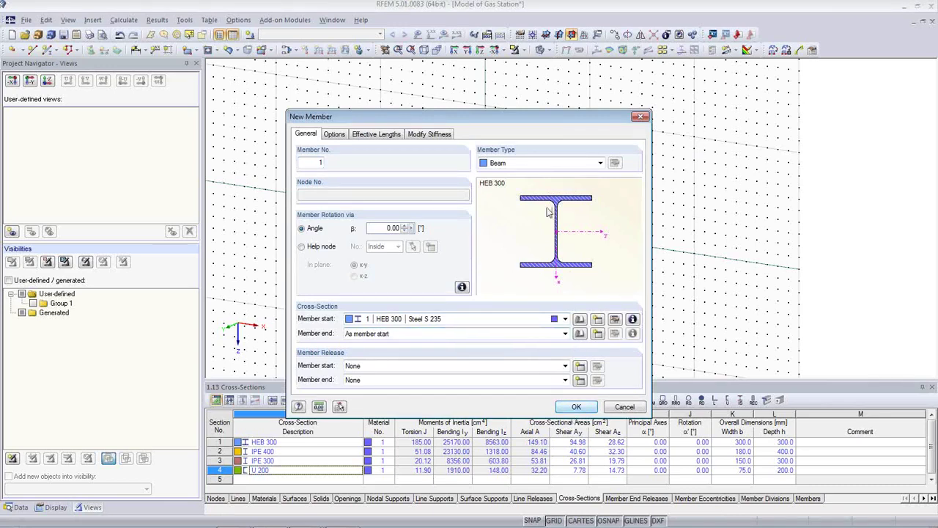
{"action": "left_click", "coordinate": [530, 164]}
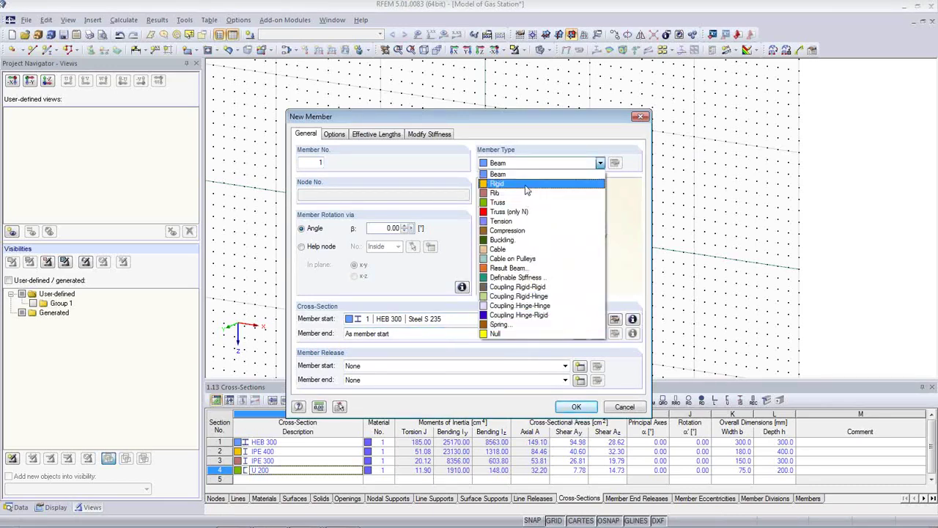
{"action": "left_click", "coordinate": [572, 174]}
{"action": "left_click", "coordinate": [577, 408]}
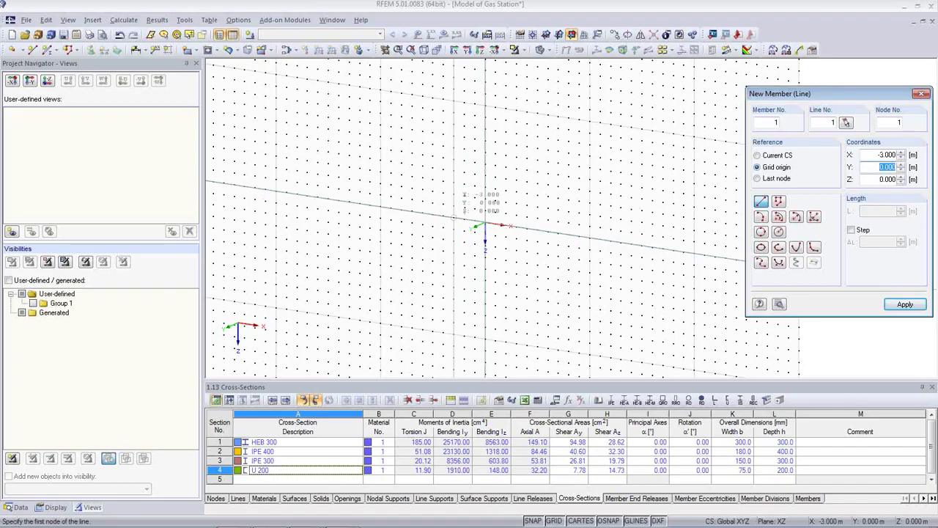
{"action": "left_click", "coordinate": [454, 218]}
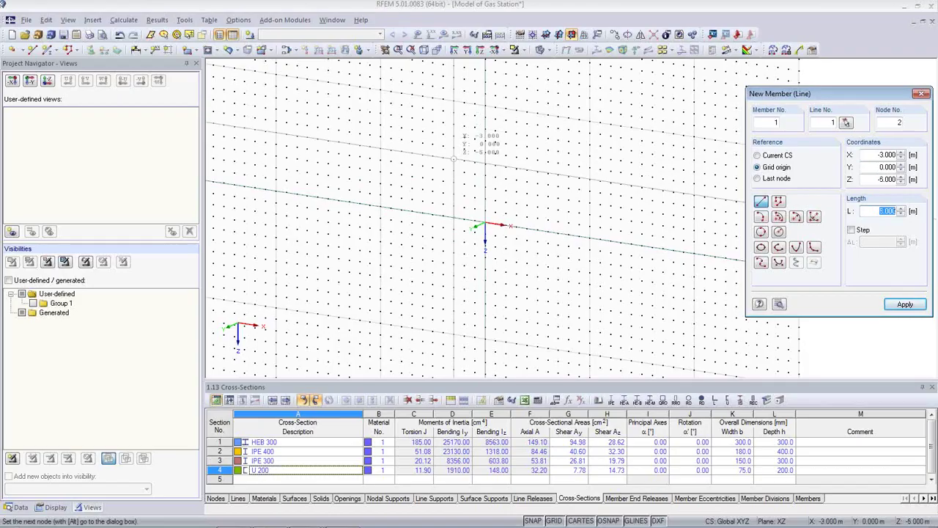
{"action": "left_click", "coordinate": [454, 159]}
{"action": "middle_click_drag", "start_coordinate": [507, 270], "coordinate": [413, 283]}
{"action": "scroll", "coordinate": [418, 271], "scroll_direction": "up", "scroll_amount": 2}
{"action": "key", "text": "Escape"}
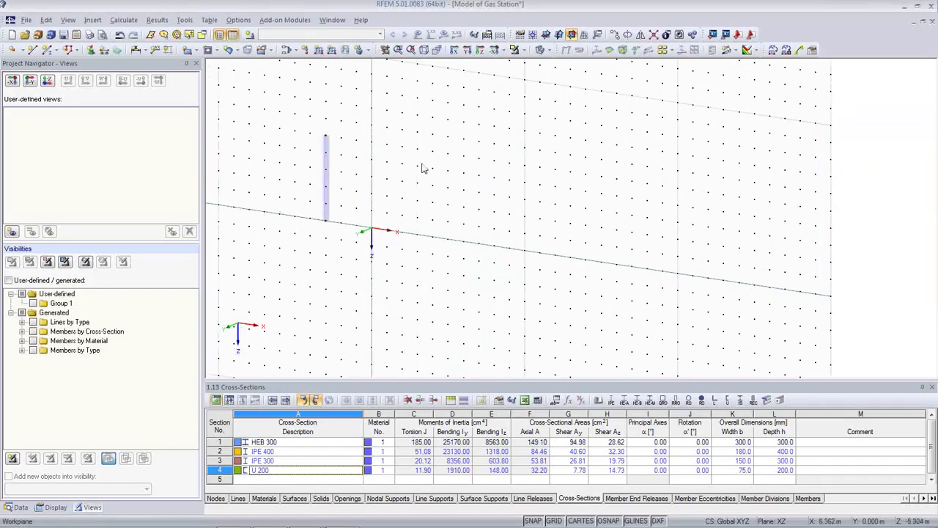
Set the member rotation angle β of the HEB 300 column to 90°
{"action": "scroll", "coordinate": [349, 162], "scroll_direction": "up", "scroll_amount": 2}
{"action": "scroll", "coordinate": [349, 160], "scroll_direction": "up", "scroll_amount": 4}
{"action": "middle_click_drag", "start_coordinate": [364, 162], "coordinate": [457, 214]}
{"action": "scroll", "coordinate": [446, 203], "scroll_direction": "up", "scroll_amount": 5}
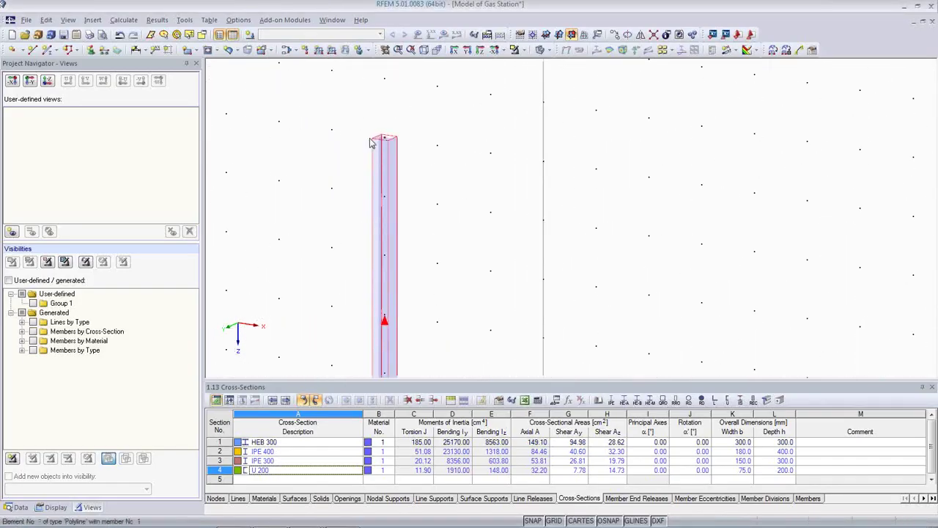
{"action": "double_click", "coordinate": [385, 314]}
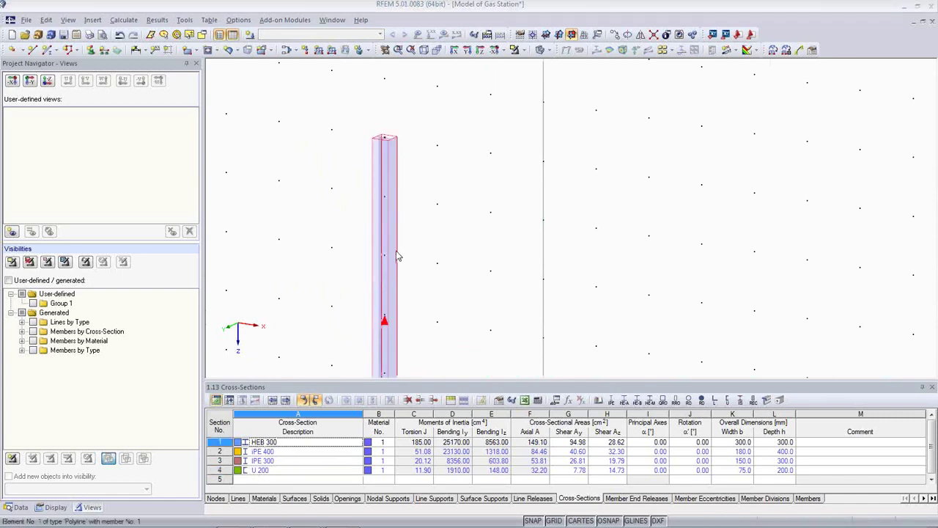
{"action": "double_click", "coordinate": [389, 228]}
{"action": "type", "text": "90"}
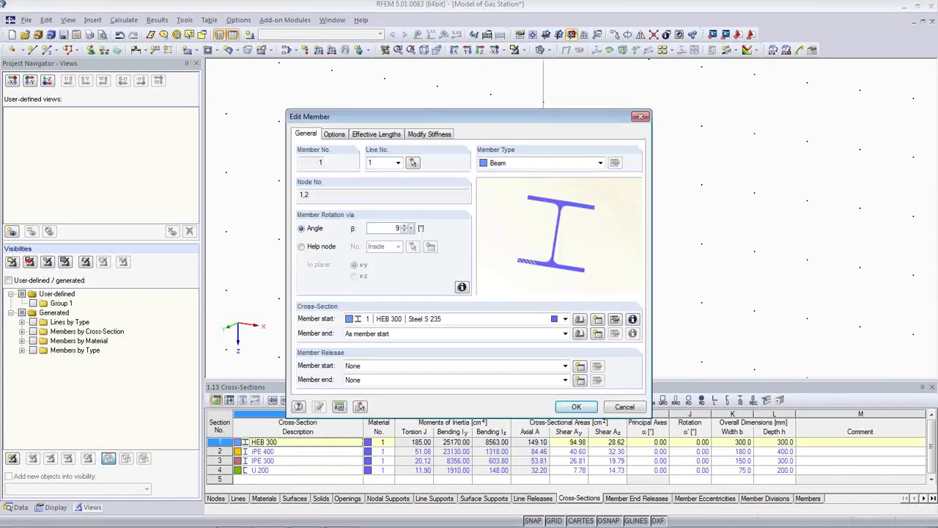
{"action": "left_click", "coordinate": [577, 410]}
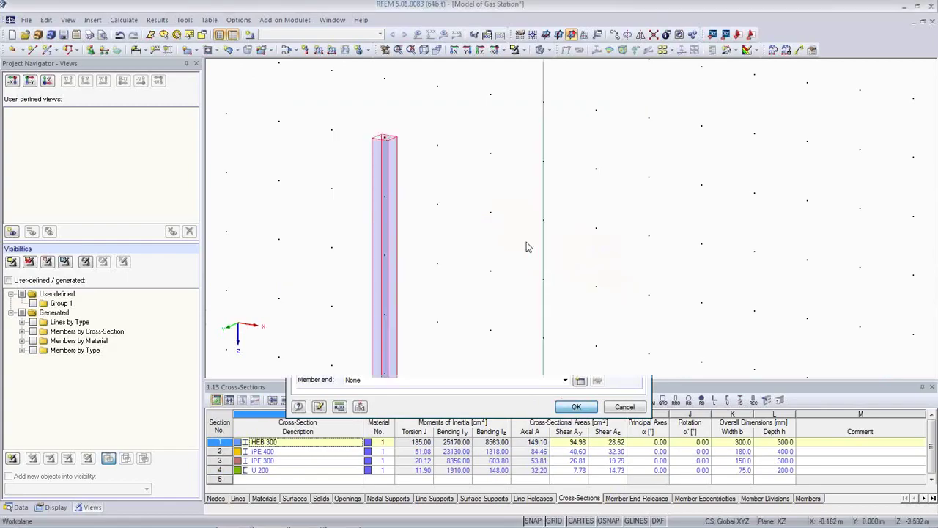
{"action": "left_click", "coordinate": [419, 247]}
Move the work plane origin to the column's top node and switch the work plane to XY
{"action": "scroll", "coordinate": [418, 245], "scroll_direction": "down", "scroll_amount": 1}
{"action": "middle_click_drag", "start_coordinate": [417, 235], "coordinate": [443, 212]}
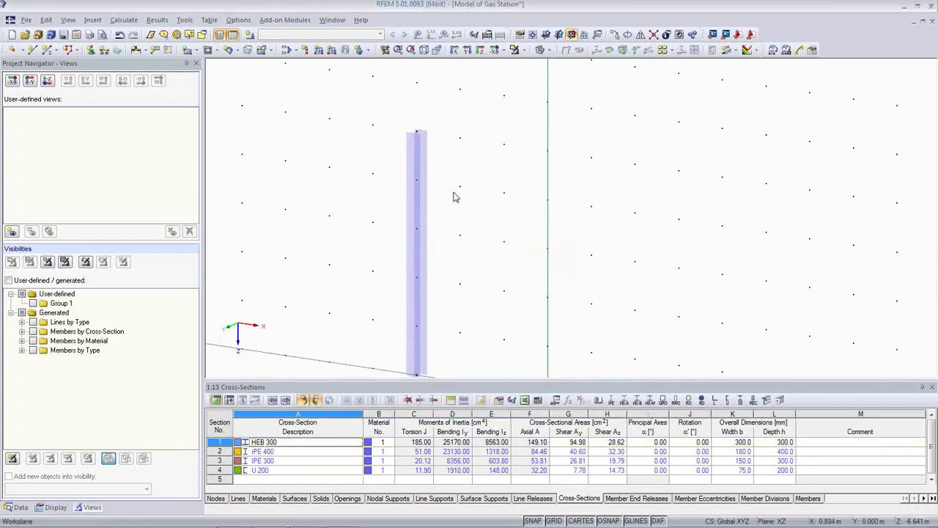
{"action": "scroll", "coordinate": [454, 196], "scroll_direction": "down", "scroll_amount": 1}
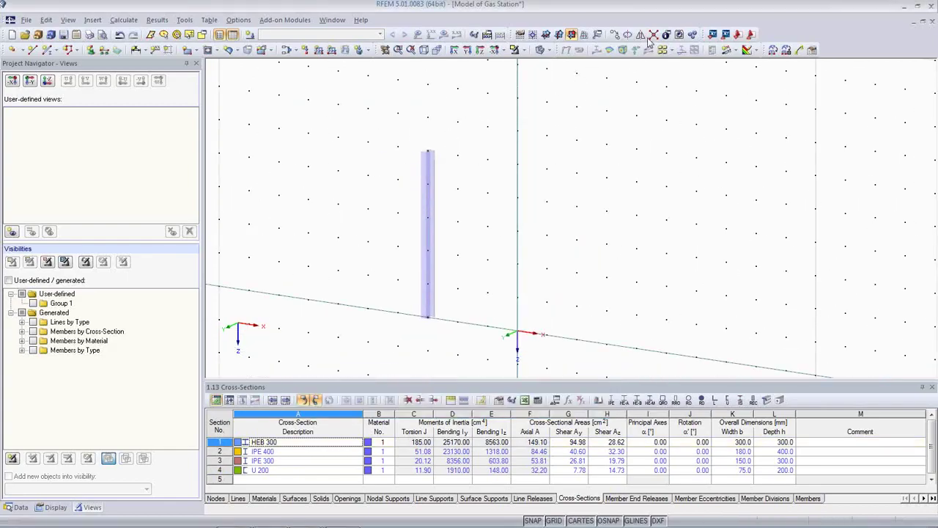
{"action": "left_click", "coordinate": [535, 36]}
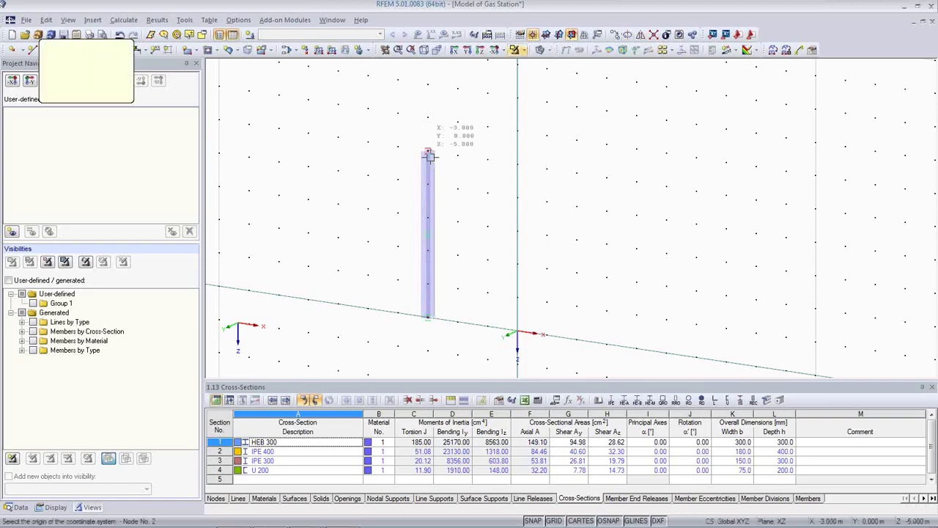
{"action": "left_click", "coordinate": [428, 151]}
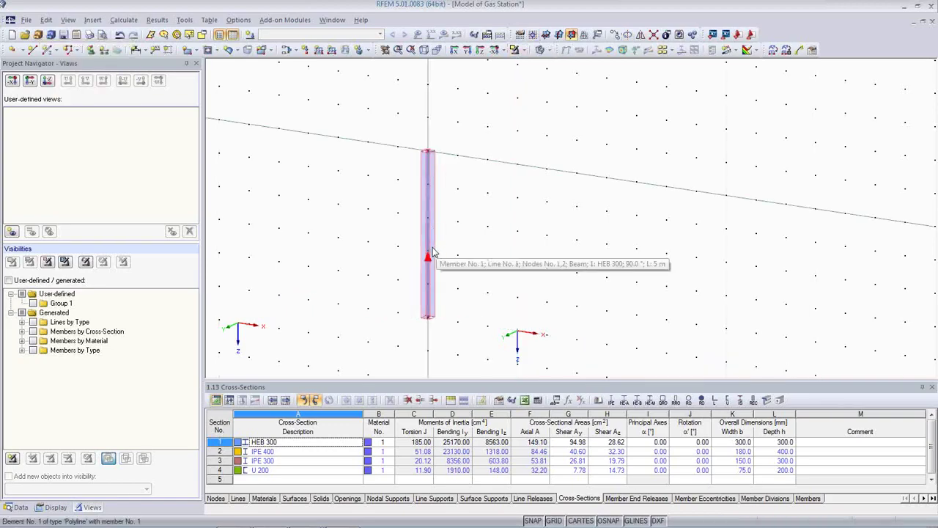
{"action": "left_click", "coordinate": [545, 35]}
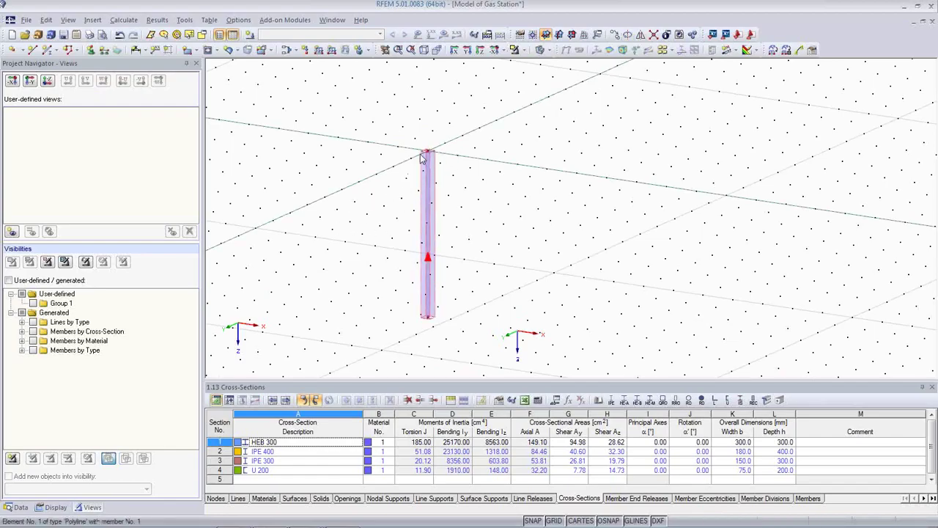
Draw an IPE 400 beam from the column's top node 4 m in the positive Y direction
{"action": "left_click", "coordinate": [48, 51]}
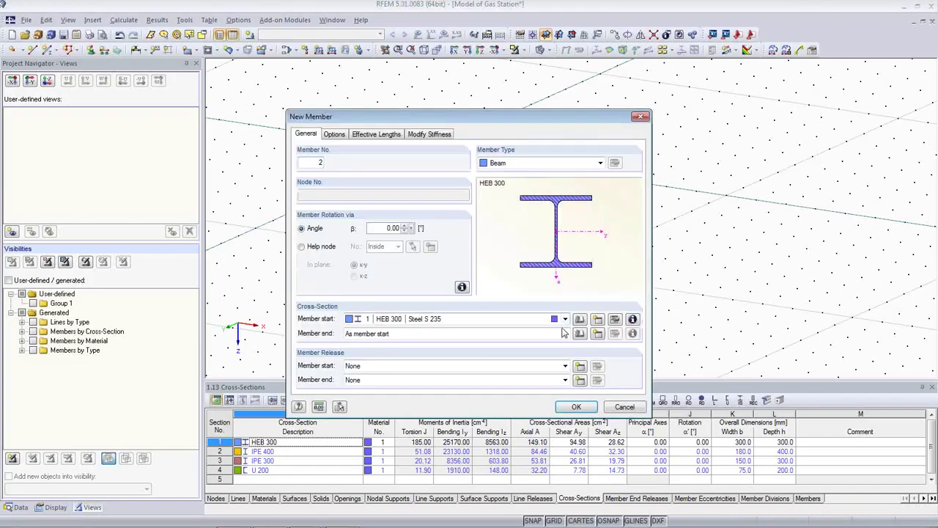
{"action": "left_click", "coordinate": [566, 320]}
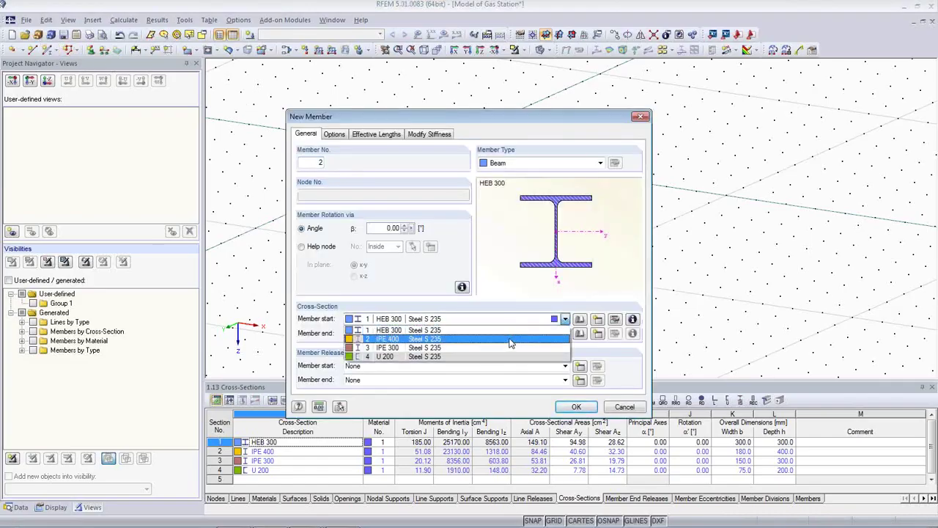
{"action": "left_click", "coordinate": [511, 340]}
{"action": "left_click", "coordinate": [577, 407]}
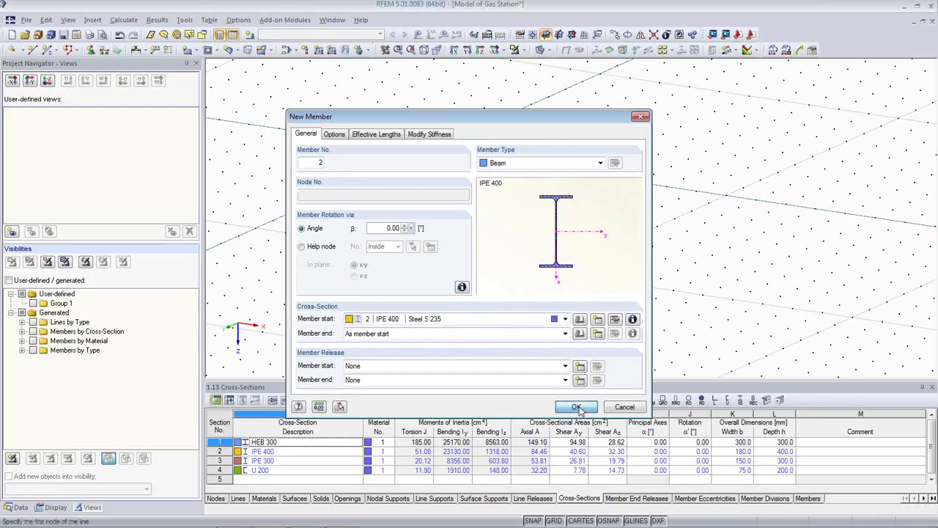
{"action": "left_click", "coordinate": [428, 151]}
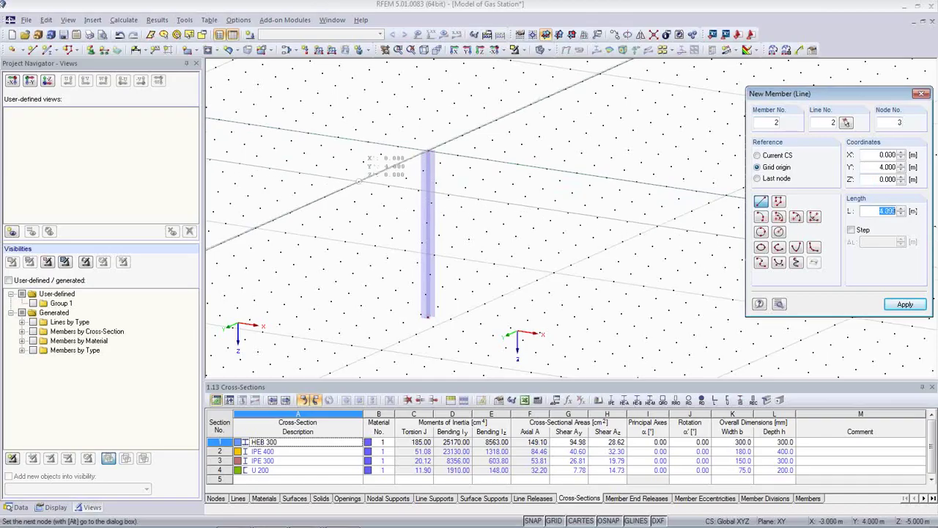
{"action": "left_click", "coordinate": [357, 179]}
{"action": "key", "text": "Escape"}
{"action": "scroll", "coordinate": [357, 179], "scroll_direction": "up", "scroll_amount": 2}
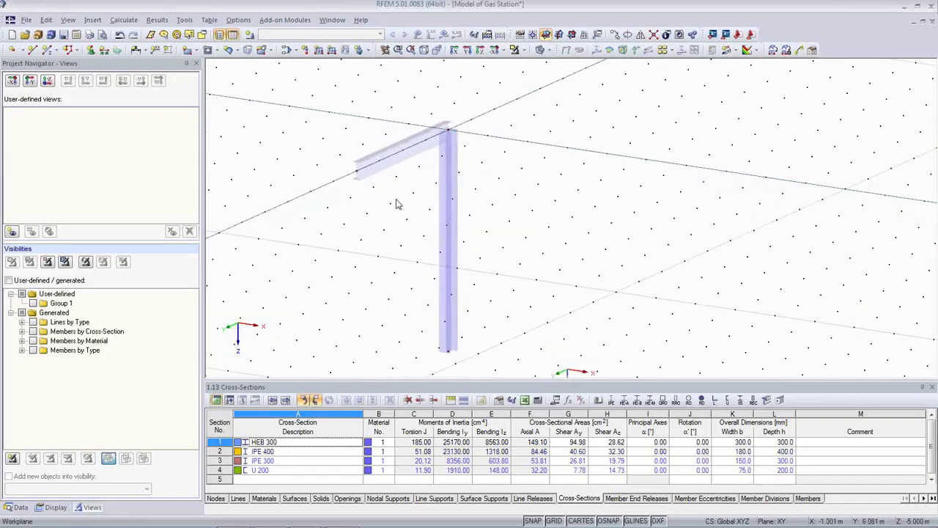
Draw a second IPE 400 beam from the column's top node 4 m in the negative Y direction
{"action": "mouse_move", "coordinate": [405, 166]}
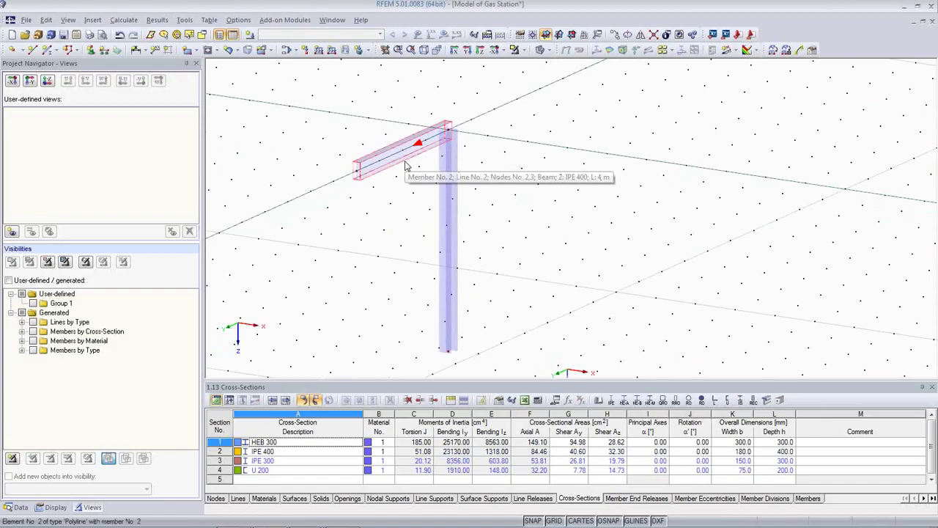
{"action": "scroll", "coordinate": [412, 183], "scroll_direction": "down", "scroll_amount": 2}
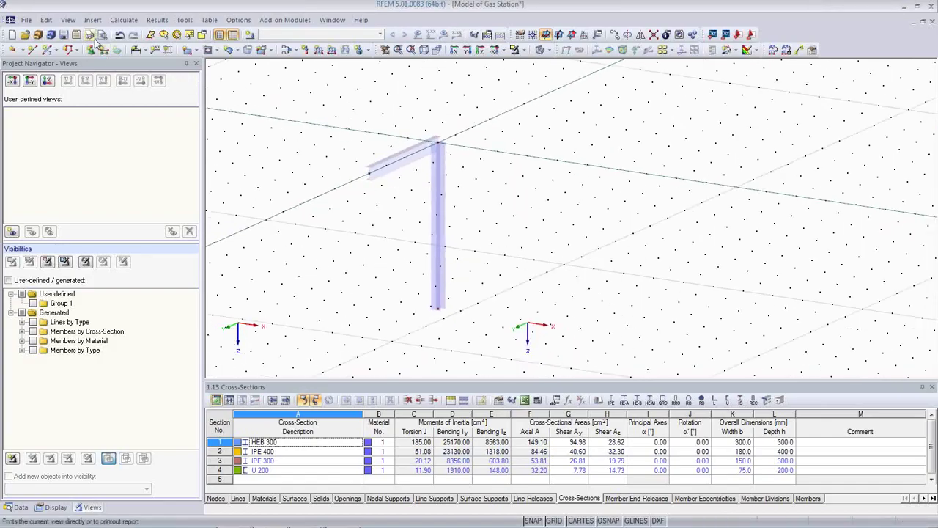
{"action": "left_click", "coordinate": [46, 52]}
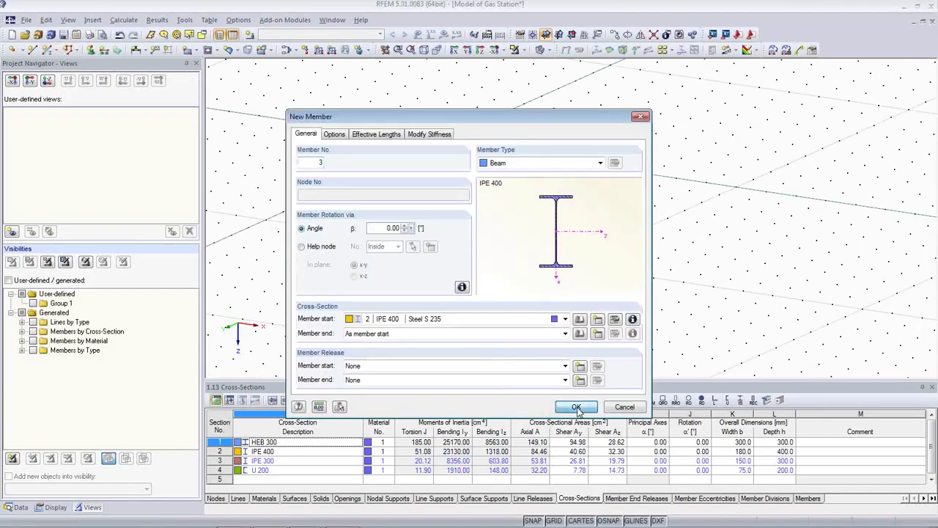
{"action": "left_click", "coordinate": [577, 407]}
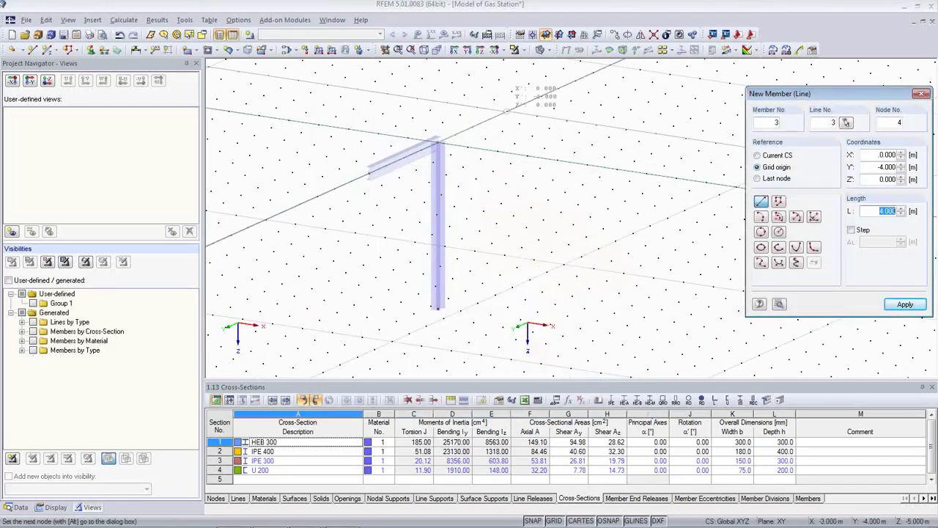
{"action": "left_click", "coordinate": [489, 118]}
{"action": "key", "text": "Escape"}
{"action": "middle_click_drag", "start_coordinate": [501, 239], "coordinate": [484, 252]}
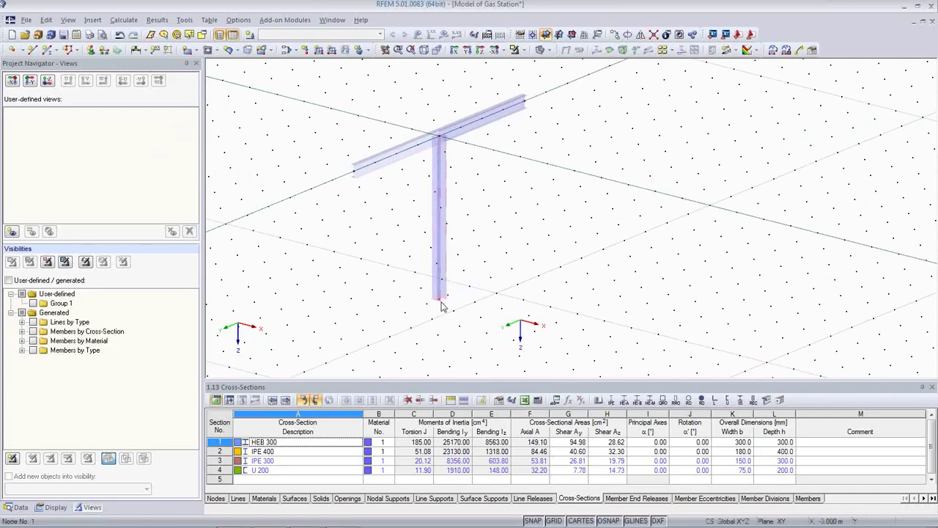
Place a rigid nodal support on the base node of the HEB 300 column
{"action": "left_click", "coordinate": [91, 51]}
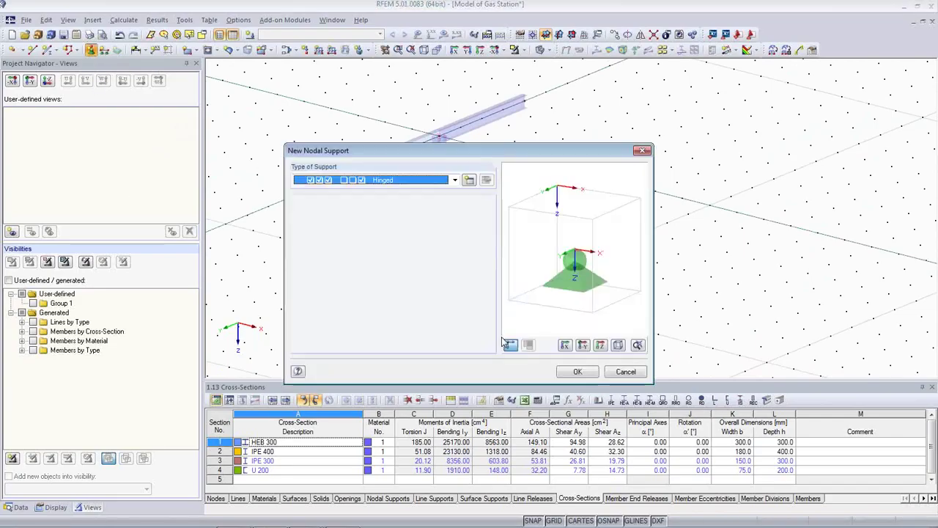
{"action": "left_click", "coordinate": [432, 181]}
{"action": "left_click", "coordinate": [422, 203]}
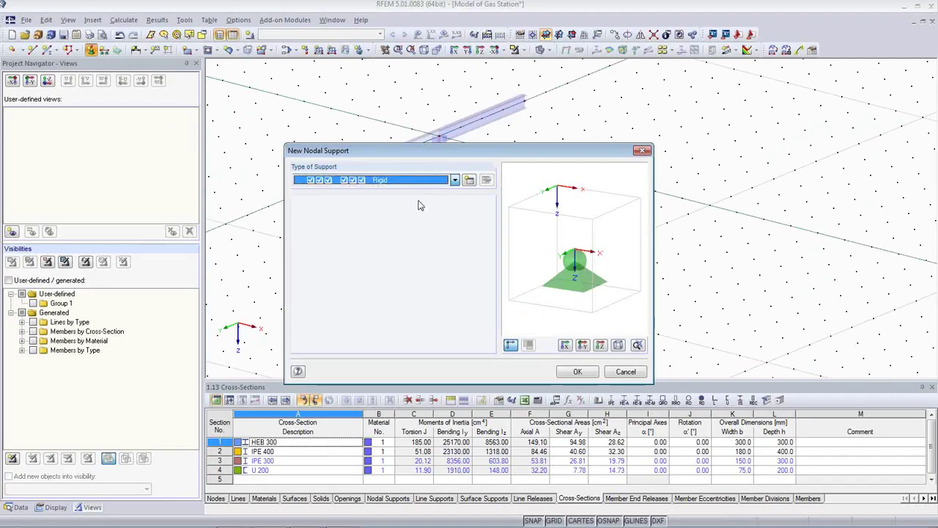
{"action": "left_click", "coordinate": [578, 372]}
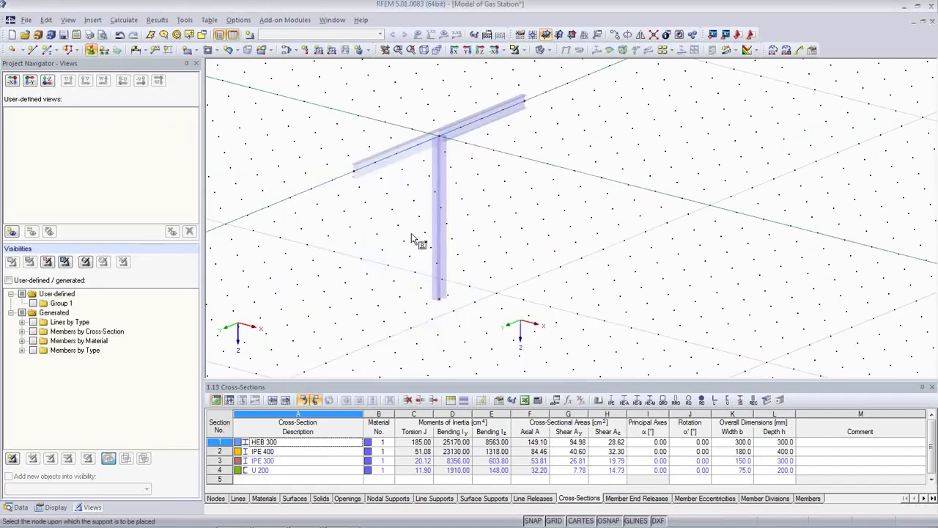
{"action": "left_click", "coordinate": [446, 305]}
{"action": "key", "text": "Escape"}
{"action": "scroll", "coordinate": [504, 295], "scroll_direction": "up", "scroll_amount": 1}
{"action": "scroll", "coordinate": [508, 295], "scroll_direction": "down", "scroll_amount": 4}
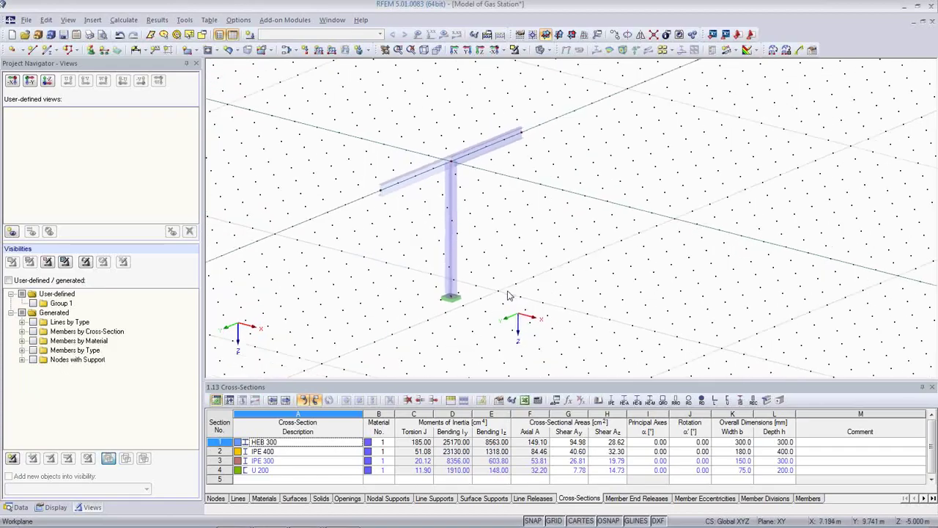
Select the whole T-shaped frame with its support and move the work plane origin to the column's base node
{"action": "left_click_drag", "start_coordinate": [307, 110], "coordinate": [561, 312]}
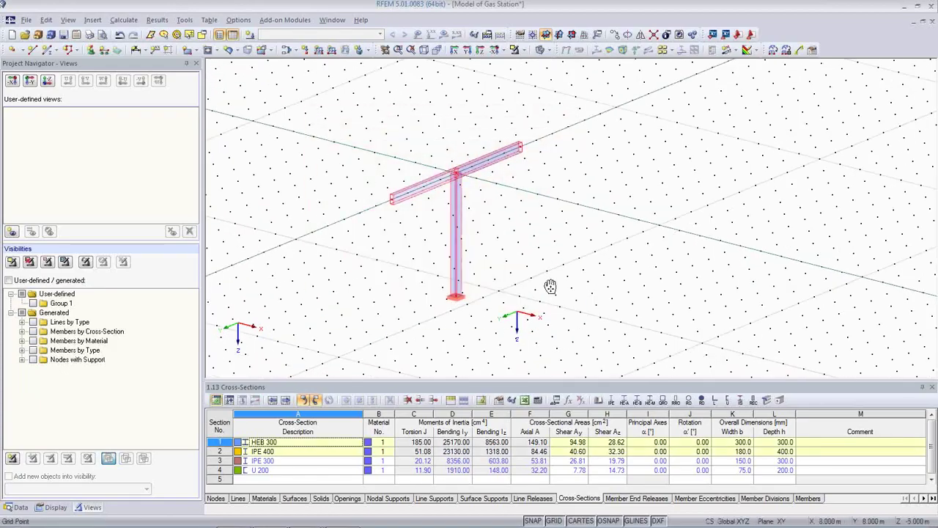
{"action": "middle_click_drag", "start_coordinate": [550, 286], "coordinate": [513, 222]}
{"action": "left_click", "coordinate": [541, 49]}
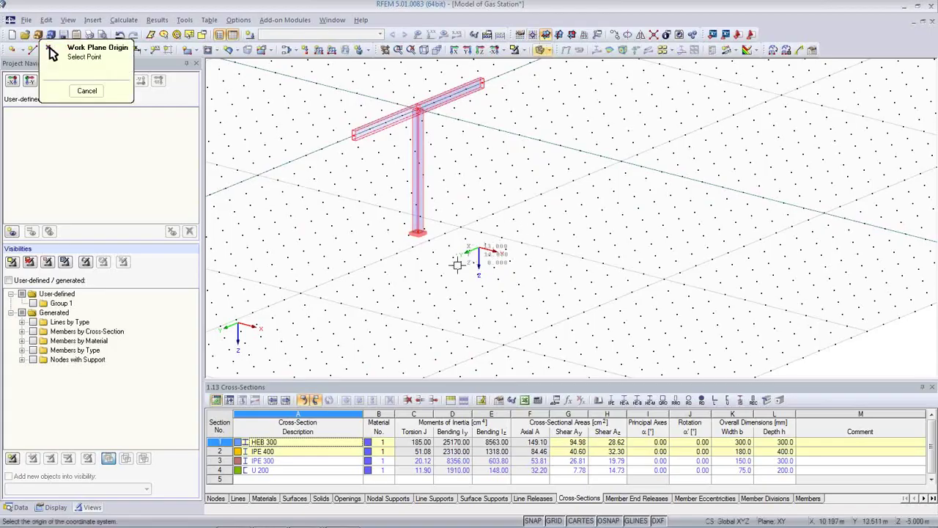
{"action": "left_click", "coordinate": [418, 232]}
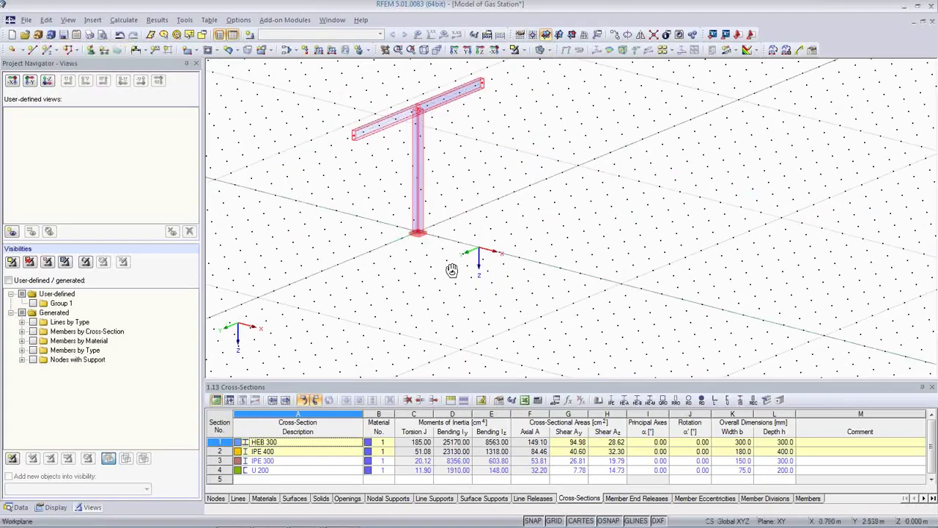
{"action": "middle_click_drag", "start_coordinate": [451, 269], "coordinate": [496, 289], "text": "ctrl"}
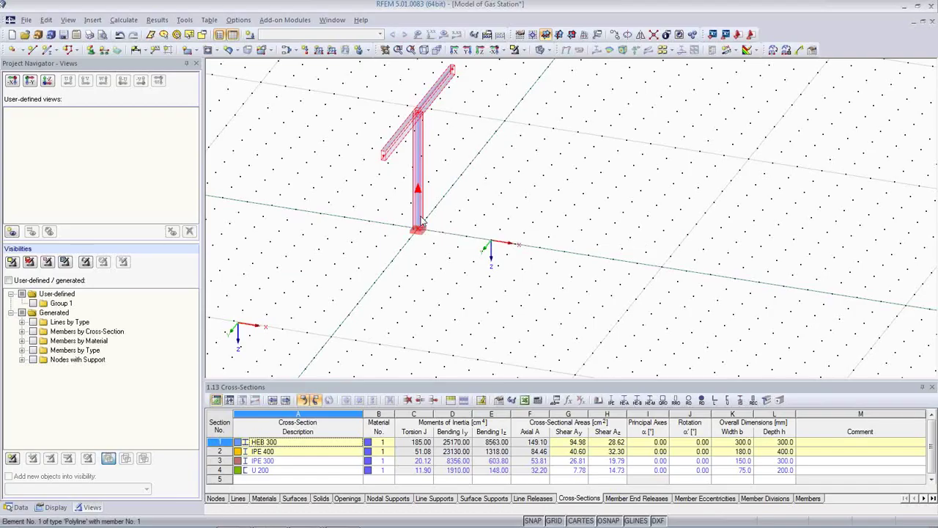
{"action": "left_click_drag", "start_coordinate": [422, 222], "coordinate": [565, 262]}
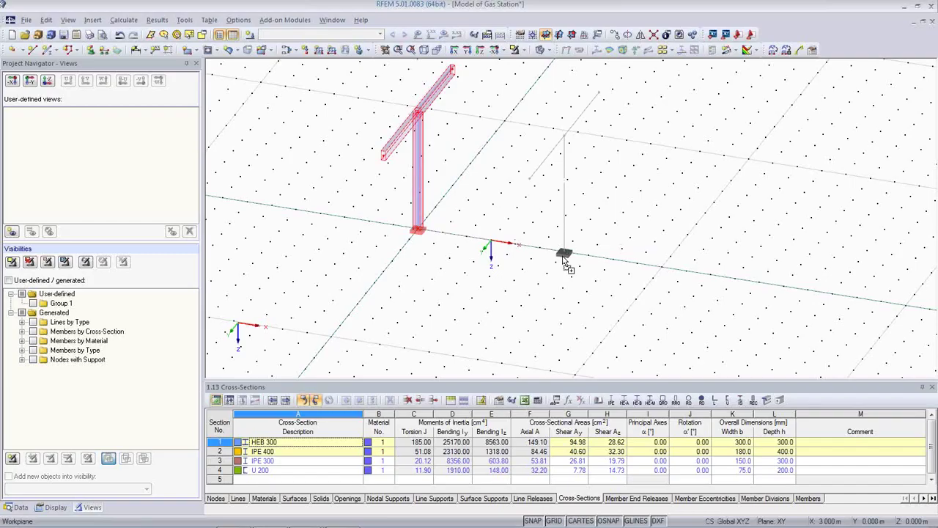
{"action": "left_click_drag", "start_coordinate": [564, 262], "coordinate": [563, 265]}
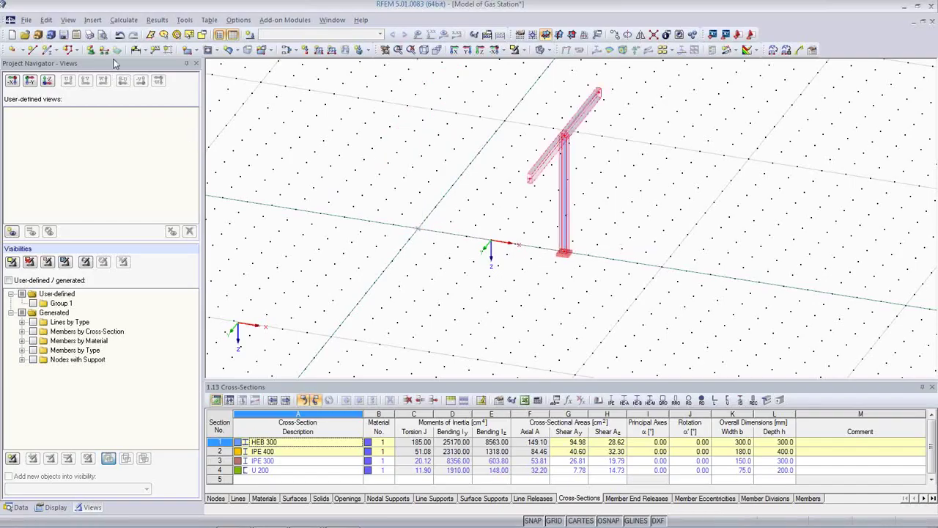
{"action": "left_click", "coordinate": [119, 34]}
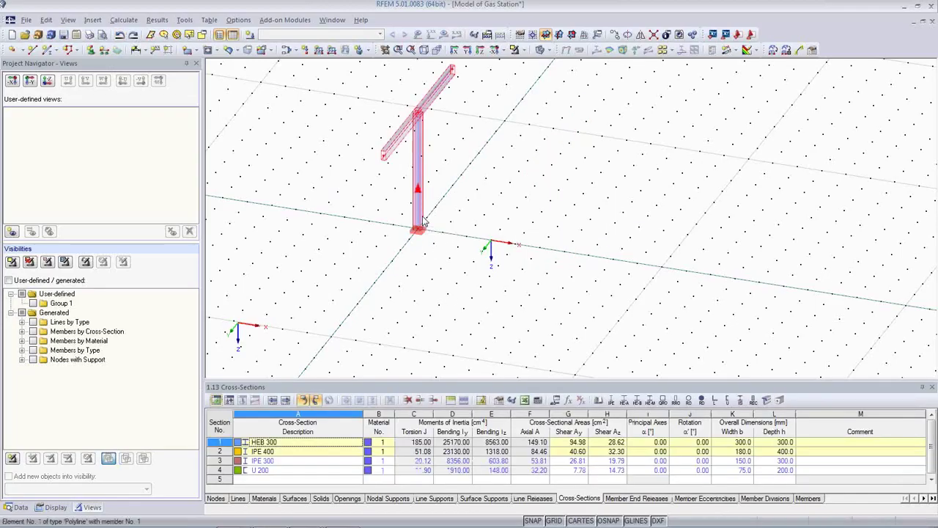
Copy the selected frame with its support 6 m in the positive X direction, placing its base at X 3, Y 0, Z 0 m
{"action": "left_click_drag", "start_coordinate": [425, 219], "coordinate": [566, 258]}
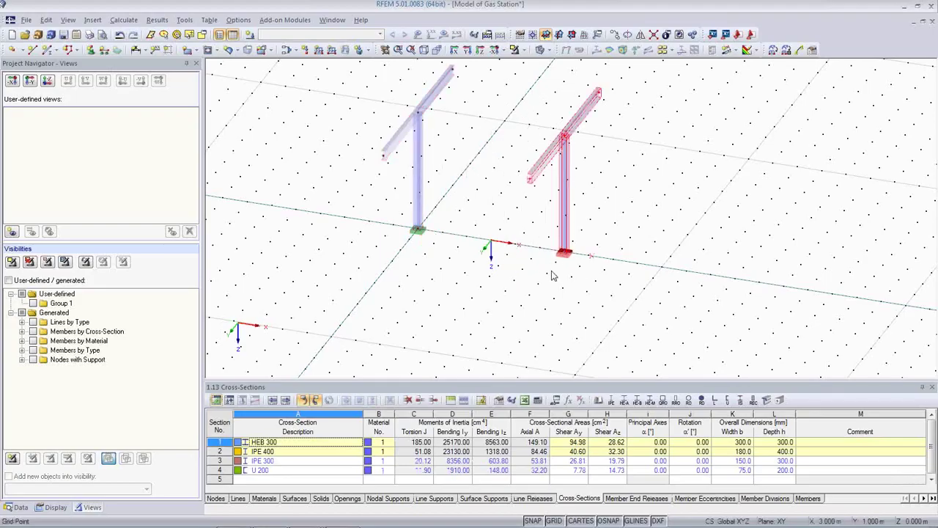
{"action": "middle_click_drag", "start_coordinate": [544, 275], "coordinate": [499, 301], "text": "ctrl"}
{"action": "scroll", "coordinate": [497, 298], "scroll_direction": "down", "scroll_amount": 2}
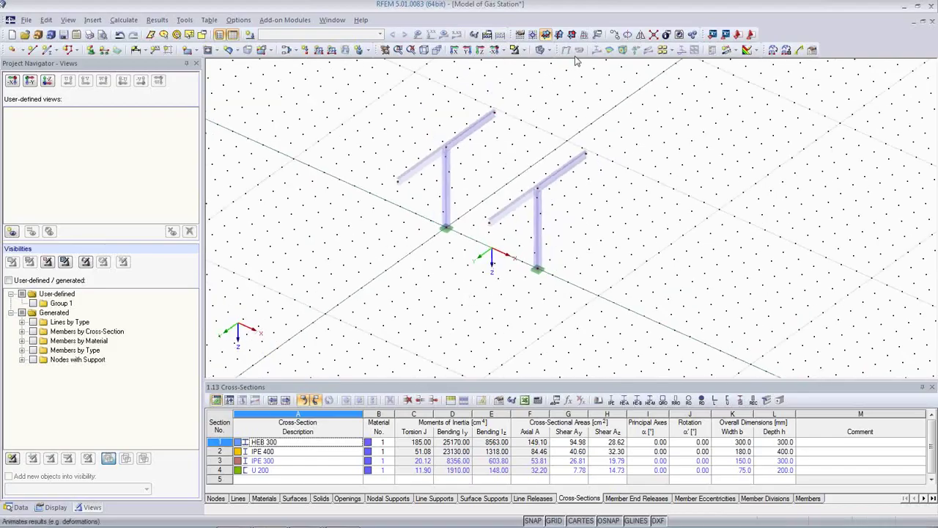
Move the work plane origin to the free positive-Y end of the copied frame's IPE 400 beam
{"action": "left_click", "coordinate": [533, 34]}
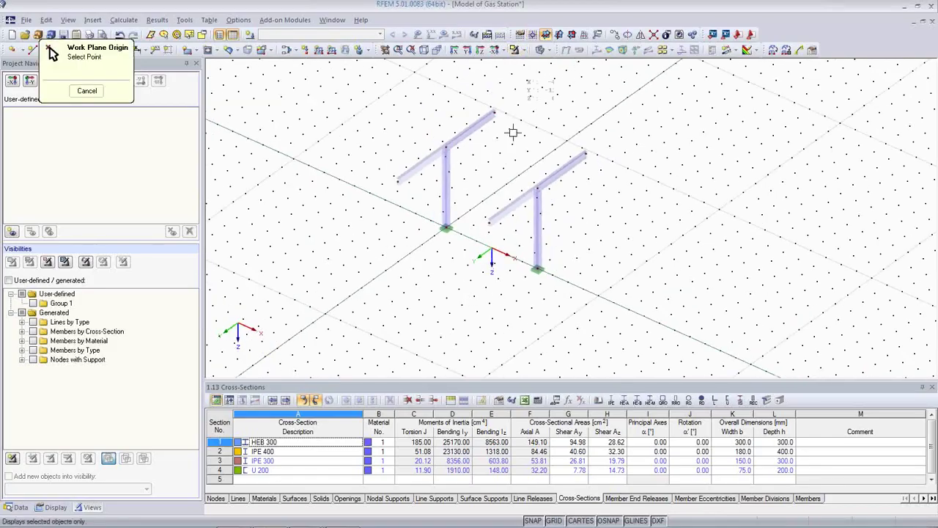
{"action": "left_click", "coordinate": [488, 222]}
{"action": "mouse_move", "coordinate": [463, 330]}
{"action": "middle_mouse_down", "text": "ctrl"}
{"action": "mouse_move", "coordinate": [444, 269]}
{"action": "mouse_move", "coordinate": [450, 310]}
{"action": "mouse_move", "coordinate": [467, 322]}
{"action": "middle_mouse_up", "text": "ctrl"}
{"action": "scroll", "coordinate": [487, 279], "scroll_direction": "up", "scroll_amount": 3}
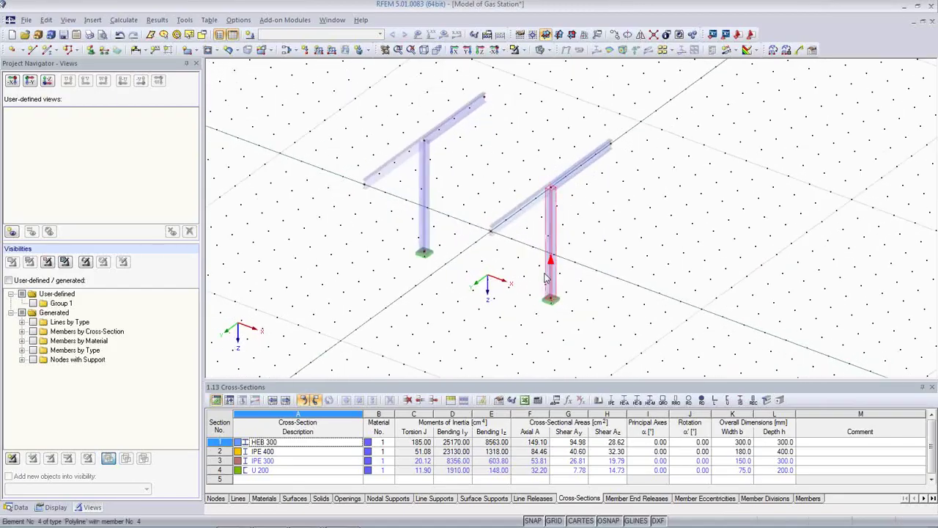
{"action": "middle_click_drag", "start_coordinate": [546, 276], "coordinate": [596, 291]}
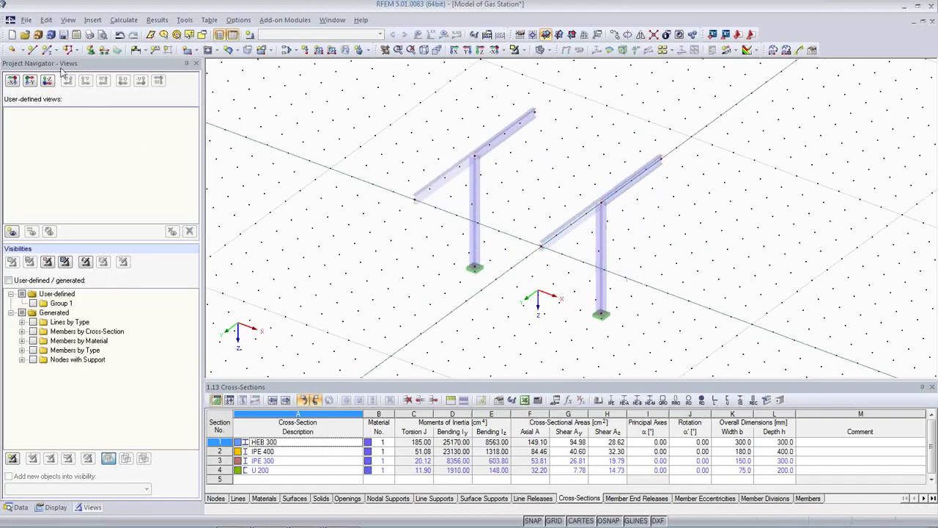
Draw three consecutive IPE 300 beams along X, with nodes at X' 4, 0, -6 and -10 m from the grid origin, through both frames' beam ends
{"action": "left_click", "coordinate": [46, 49]}
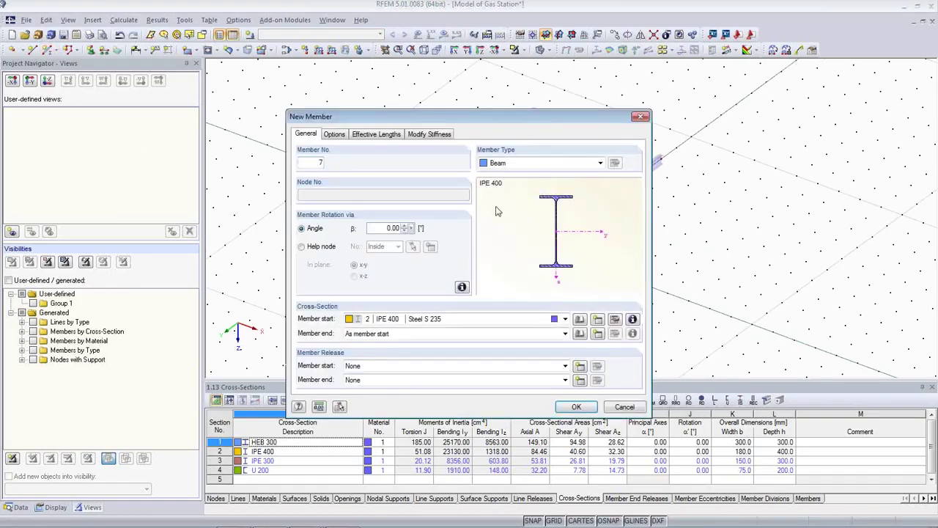
{"action": "left_click", "coordinate": [517, 320]}
{"action": "left_click", "coordinate": [504, 349]}
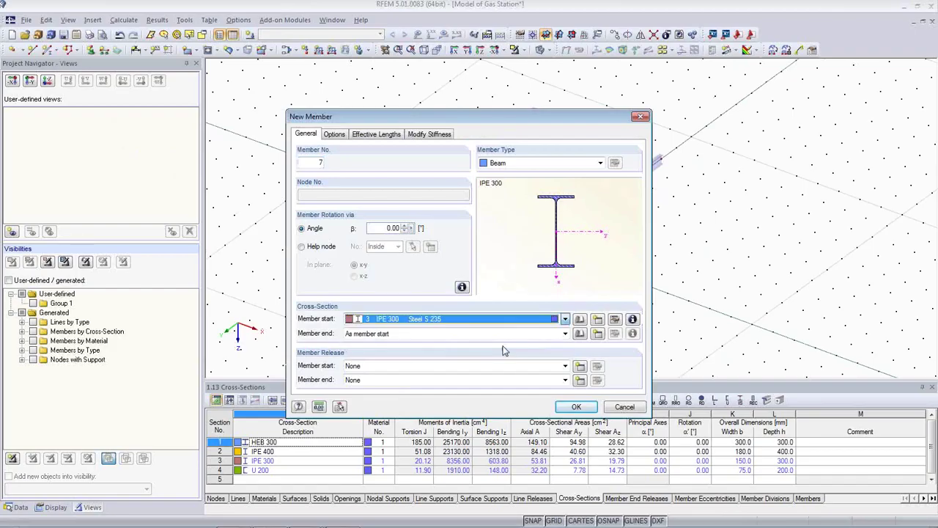
{"action": "left_click", "coordinate": [577, 407]}
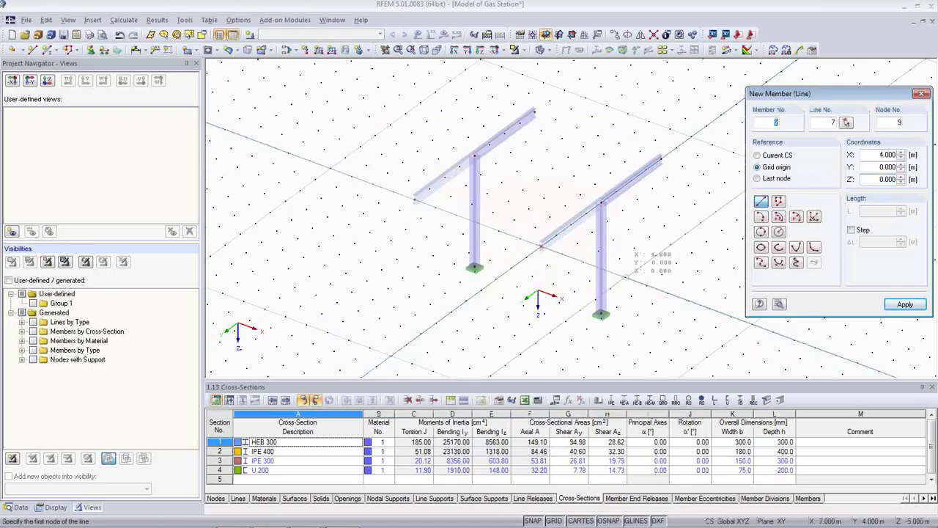
{"action": "left_click", "coordinate": [624, 277]}
{"action": "left_click", "coordinate": [541, 246]}
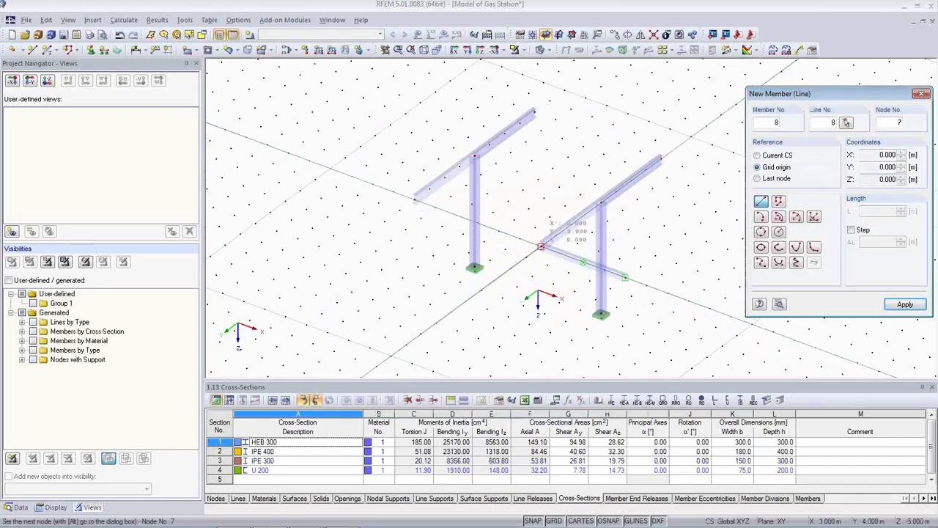
{"action": "left_click", "coordinate": [541, 247]}
{"action": "left_click", "coordinate": [414, 200]}
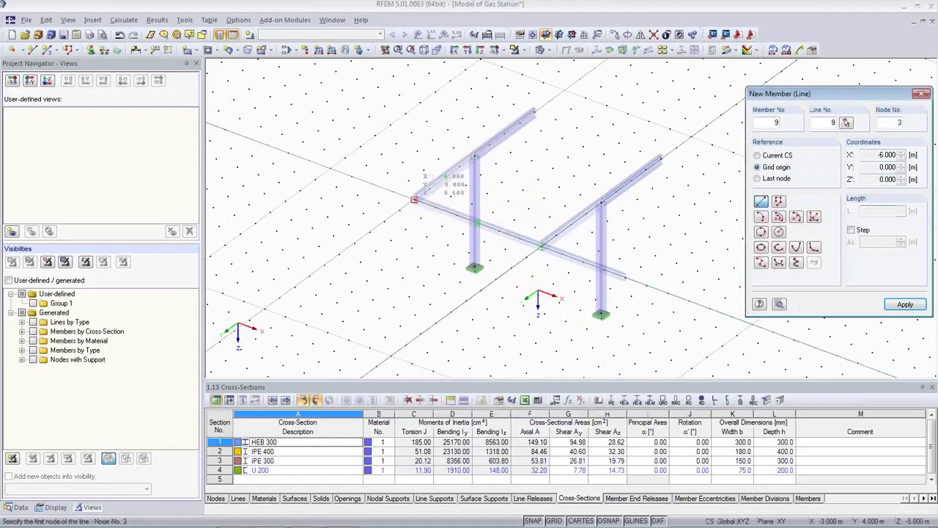
{"action": "left_click", "coordinate": [331, 168]}
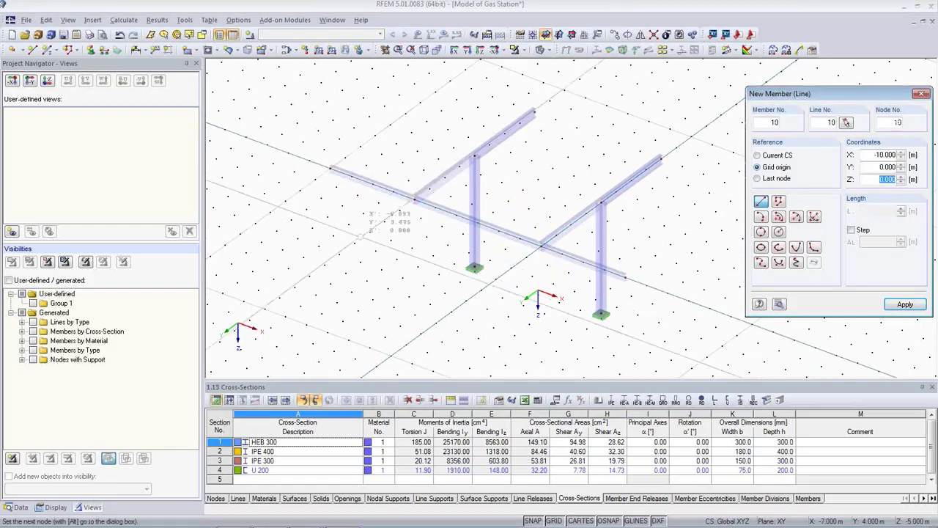
{"action": "key", "text": "Escape"}
Make 8 copies of the IPE 300 beam line with a displacement of dY -1 m across both frames, and clear the selection
{"action": "middle_click_drag", "start_coordinate": [436, 268], "coordinate": [391, 221], "text": "ctrl"}
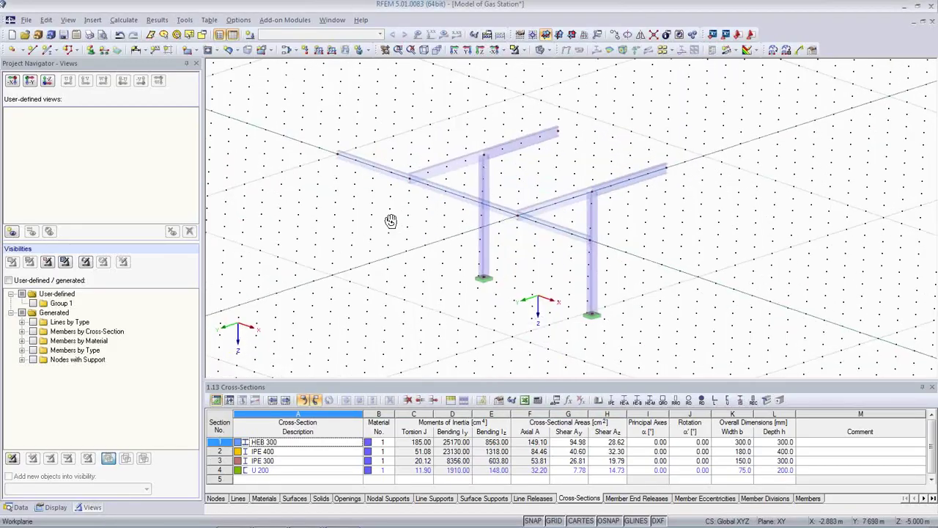
{"action": "left_click", "coordinate": [389, 176]}
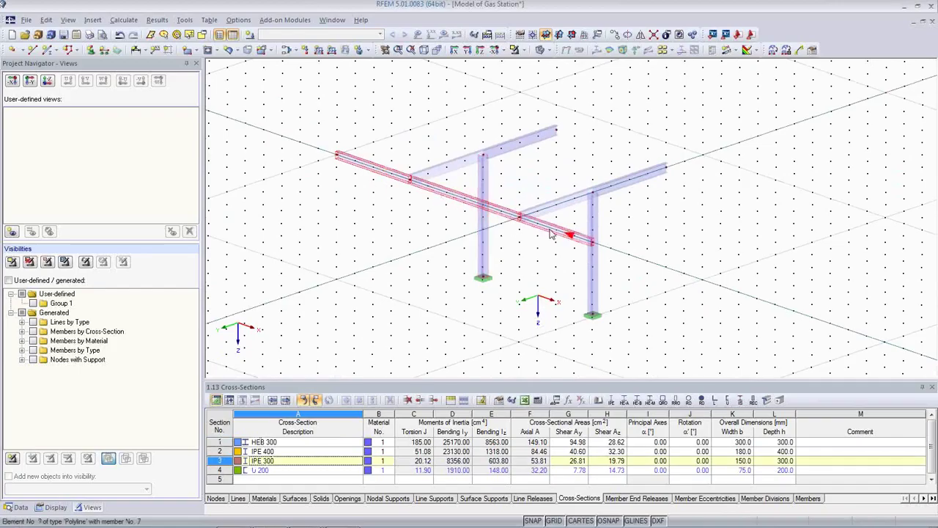
{"action": "left_click", "coordinate": [622, 49]}
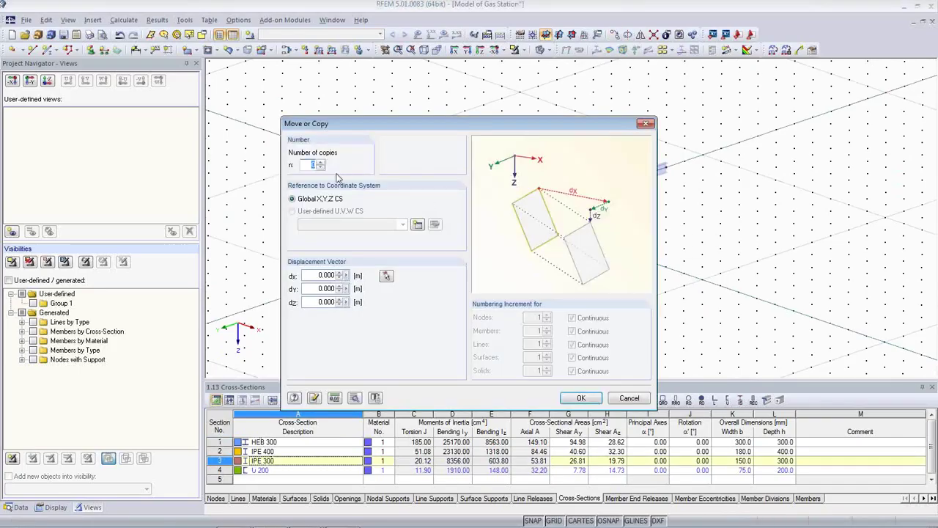
{"action": "left_click", "coordinate": [386, 278]}
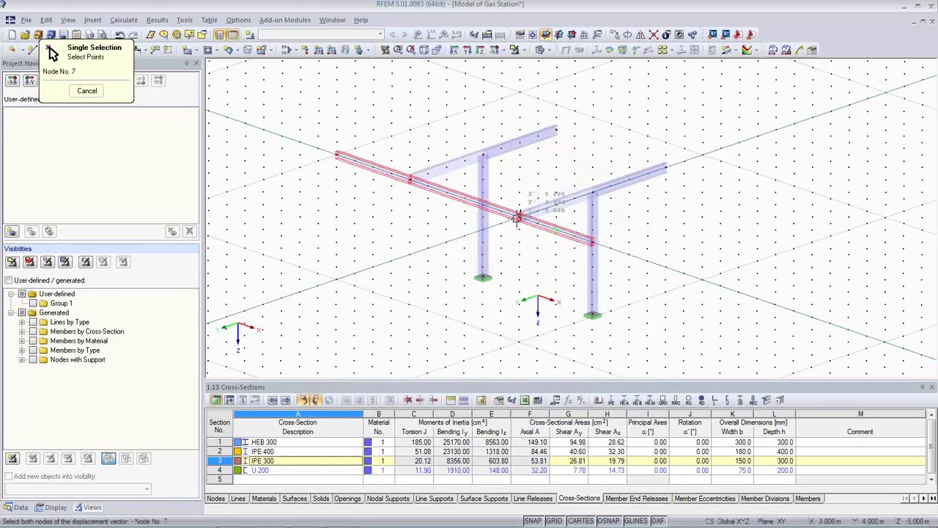
{"action": "left_click", "coordinate": [517, 217]}
{"action": "left_click", "coordinate": [537, 209]}
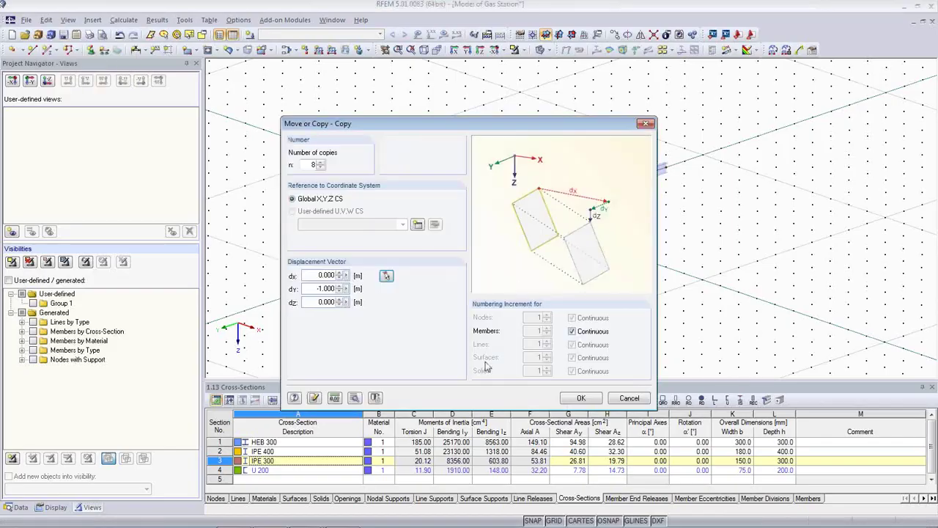
{"action": "left_click", "coordinate": [583, 398]}
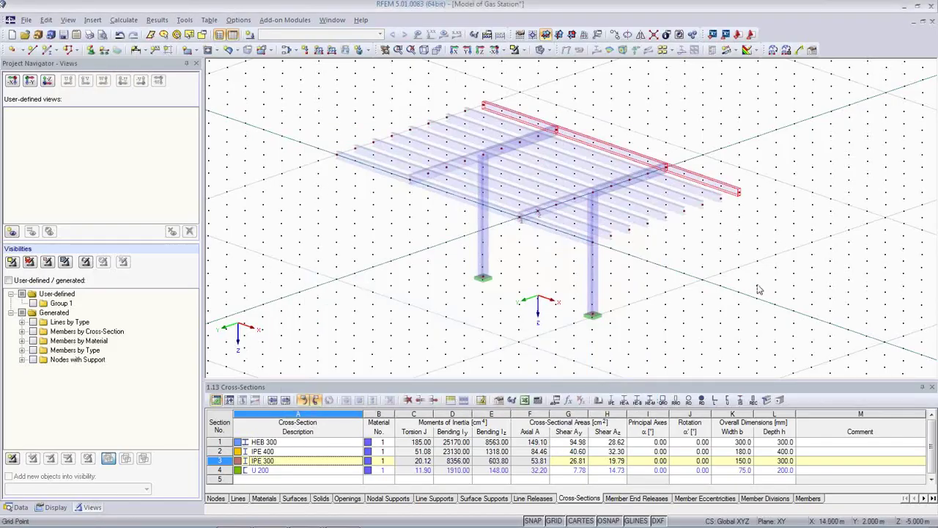
{"action": "middle_click_drag", "start_coordinate": [756, 288], "coordinate": [735, 310], "text": "ctrl"}
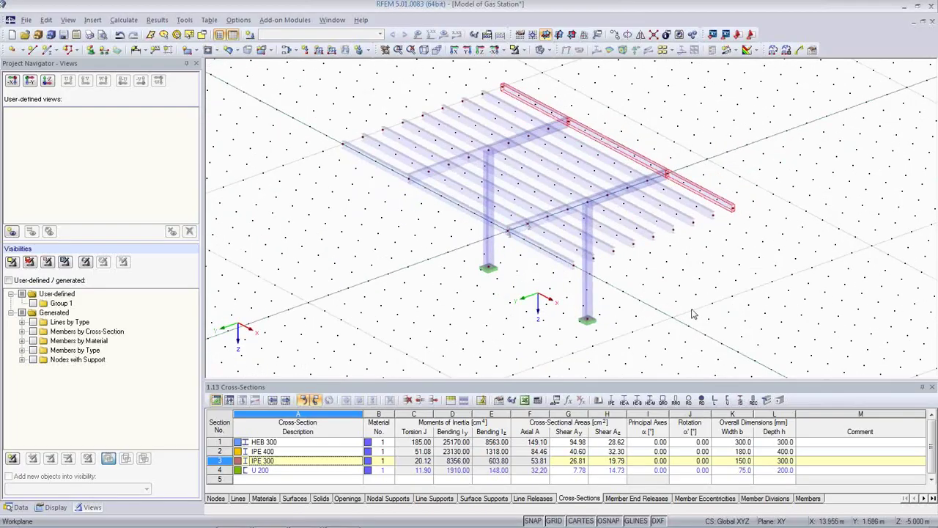
{"action": "scroll", "coordinate": [691, 314], "scroll_direction": "up", "scroll_amount": 2}
{"action": "left_click", "coordinate": [676, 313]}
{"action": "middle_click_drag", "start_coordinate": [674, 297], "coordinate": [506, 267], "text": "ctrl"}
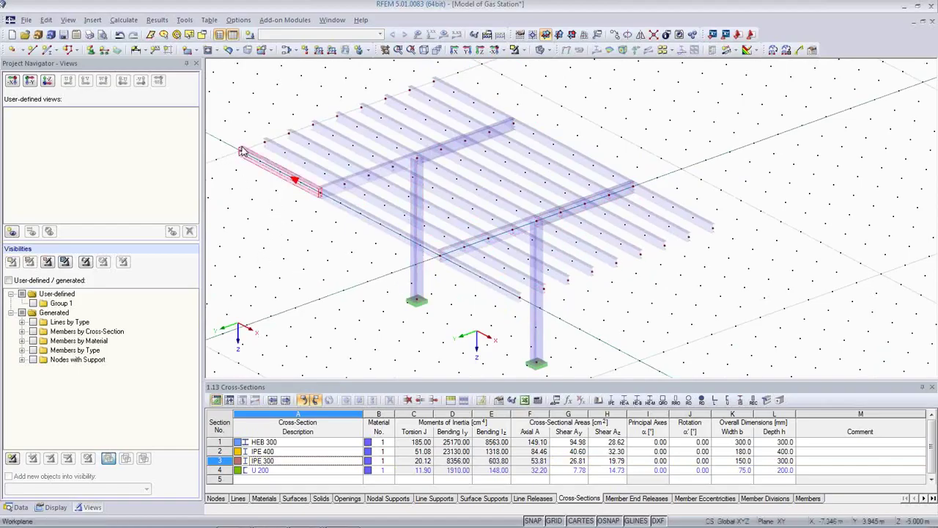
Draw two U 200 edge members along Y at X' -10 and X' 4 m, from Y' 0 to -8 m across the IPE 300 beam ends
{"action": "left_click", "coordinate": [47, 52]}
{"action": "left_click", "coordinate": [486, 322]}
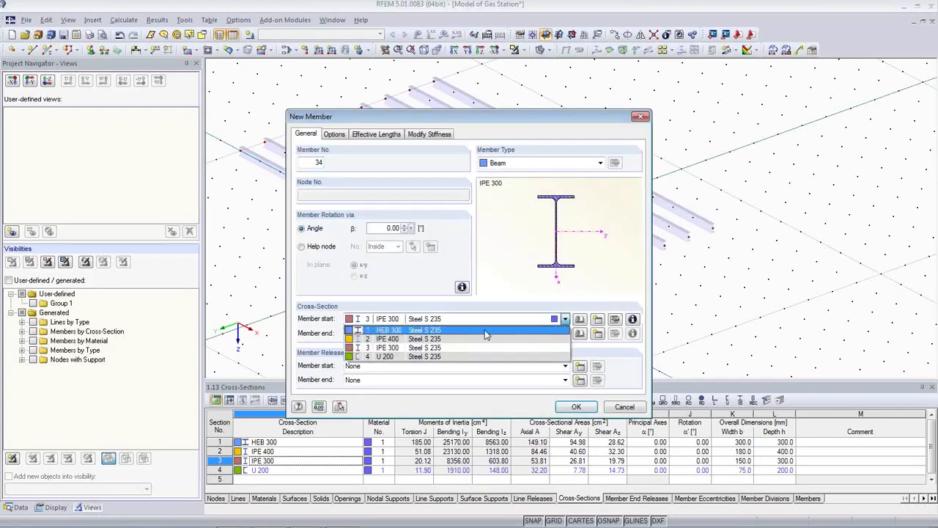
{"action": "left_click", "coordinate": [485, 356]}
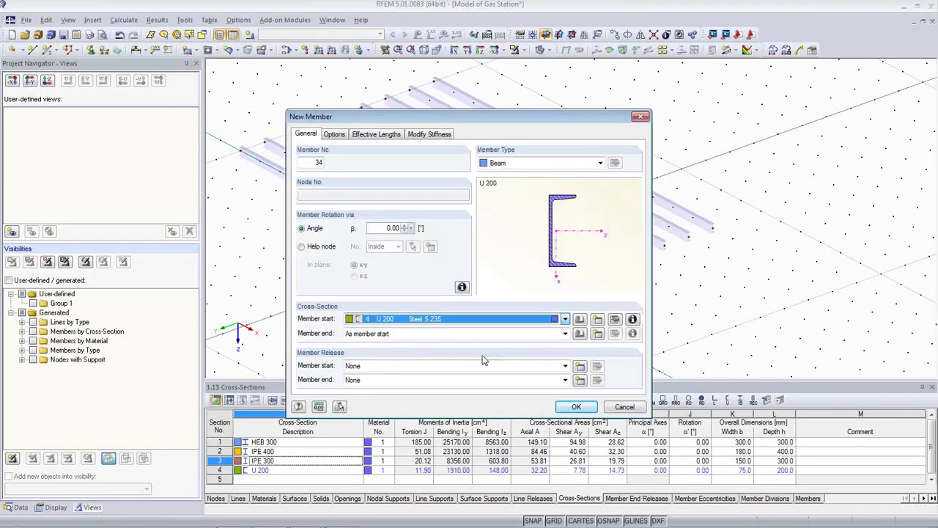
{"action": "left_click", "coordinate": [576, 407]}
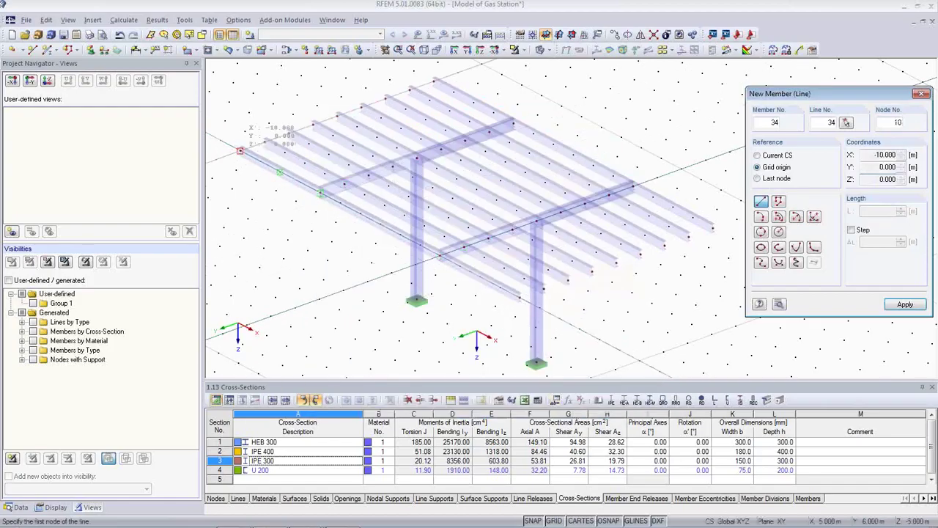
{"action": "left_click", "coordinate": [240, 150]}
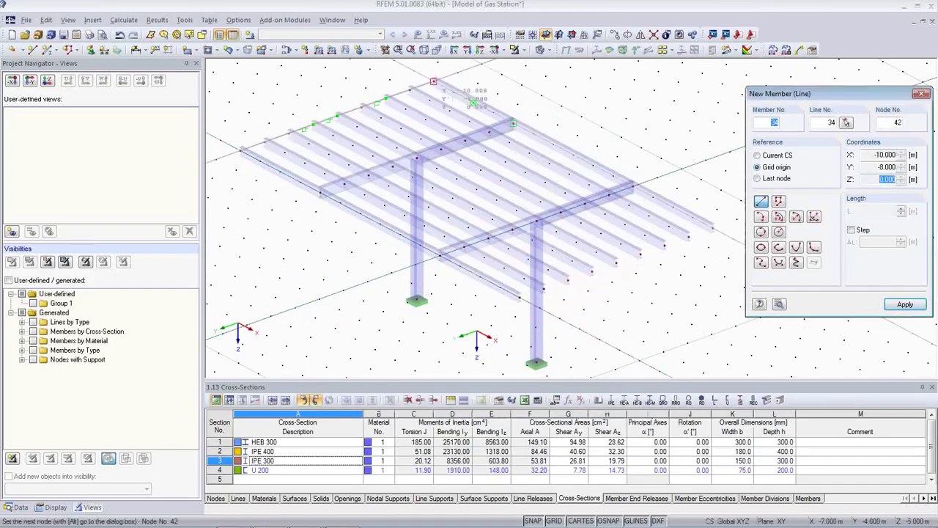
{"action": "left_click", "coordinate": [434, 82]}
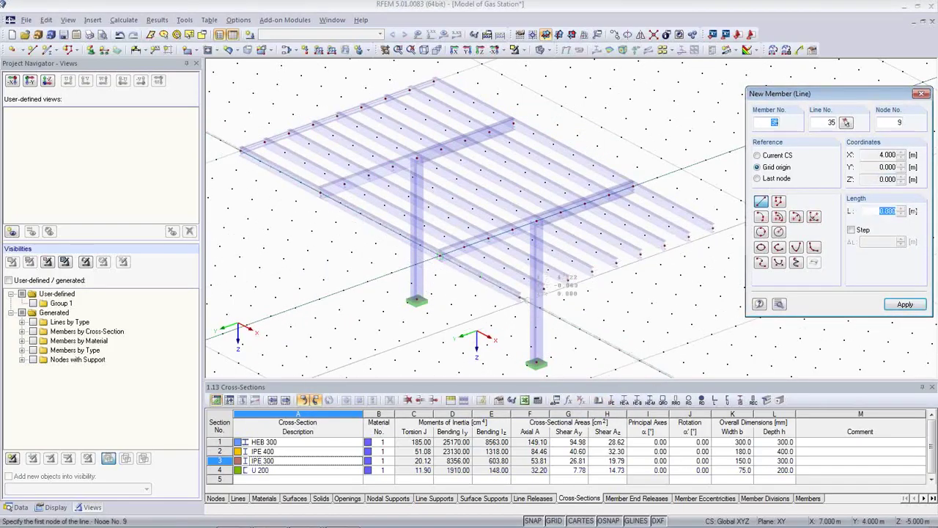
{"action": "left_click", "coordinate": [521, 296]}
{"action": "left_click", "coordinate": [713, 227]}
{"action": "right_click", "coordinate": [602, 314]}
Inspect the orientation of both U 200 edge members and set the member rotation angle of the one at X' -10 m to 180°
{"action": "scroll", "coordinate": [602, 313], "scroll_direction": "up", "scroll_amount": 1}
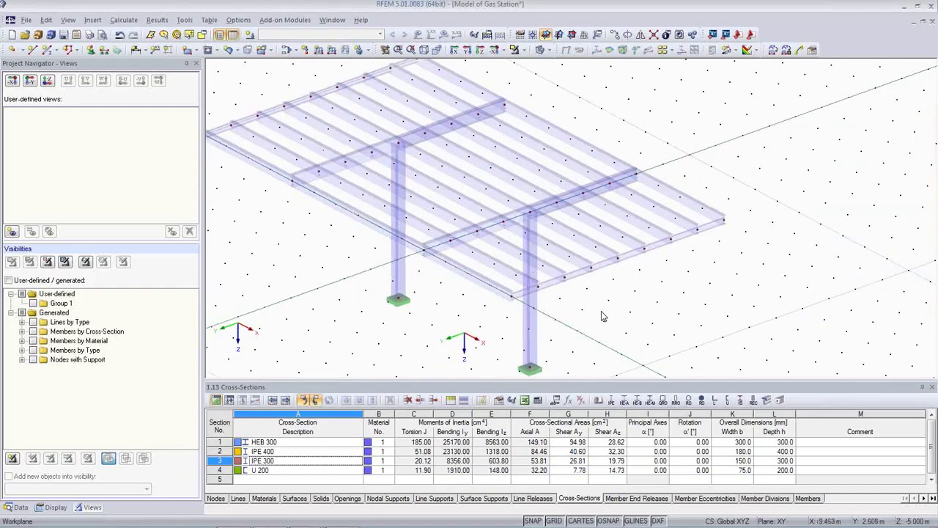
{"action": "scroll", "coordinate": [602, 315], "scroll_direction": "up", "scroll_amount": 6}
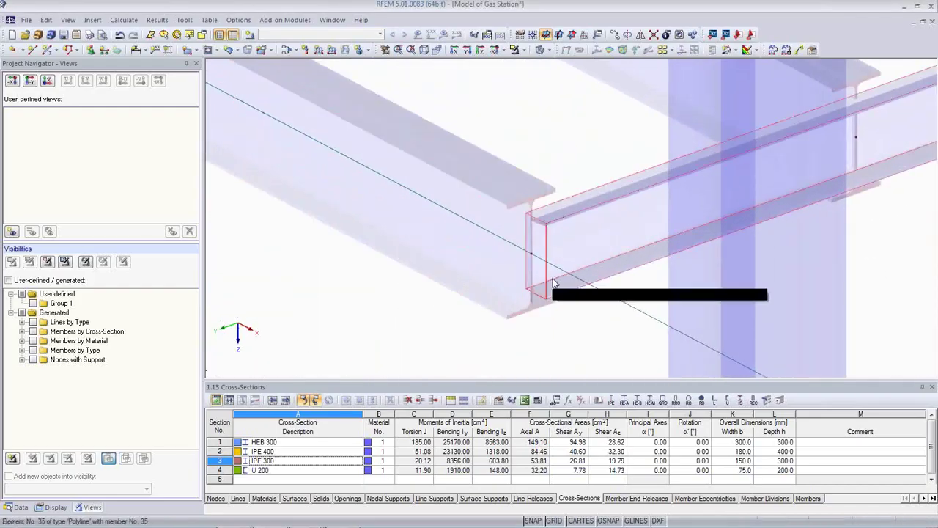
{"action": "scroll", "coordinate": [556, 277], "scroll_direction": "down", "scroll_amount": 5}
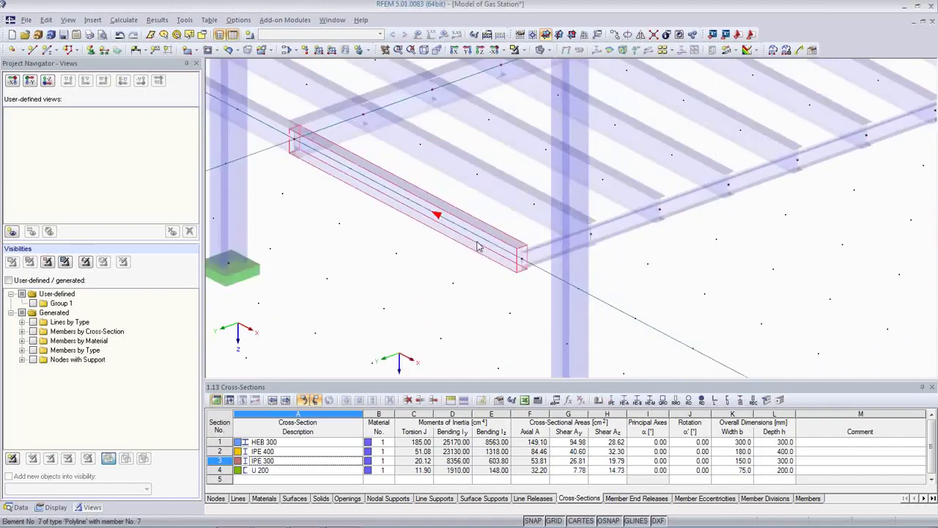
{"action": "scroll", "coordinate": [477, 246], "scroll_direction": "down", "scroll_amount": 3}
{"action": "middle_click_drag", "start_coordinate": [375, 237], "coordinate": [738, 444]}
{"action": "middle_click_drag", "start_coordinate": [430, 240], "coordinate": [519, 331]}
{"action": "scroll", "coordinate": [408, 239], "scroll_direction": "up", "scroll_amount": 1}
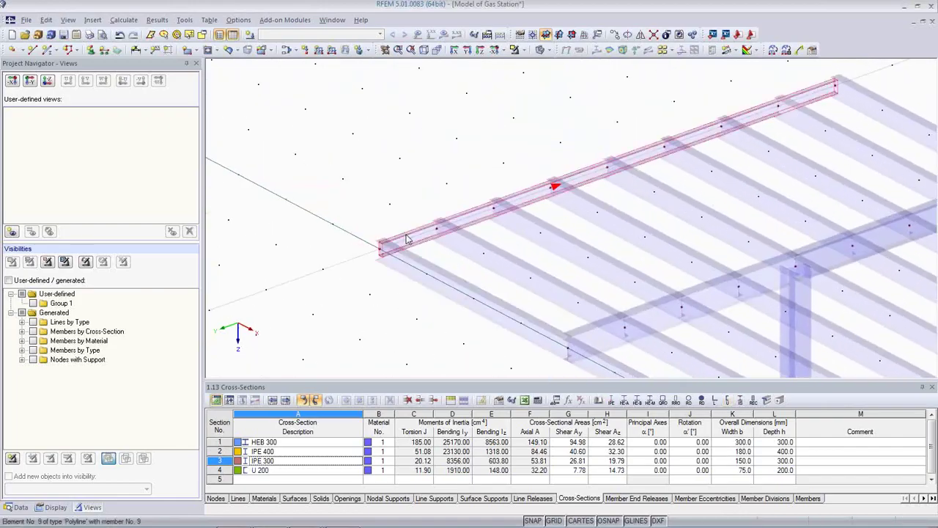
{"action": "scroll", "coordinate": [408, 239], "scroll_direction": "up", "scroll_amount": 4}
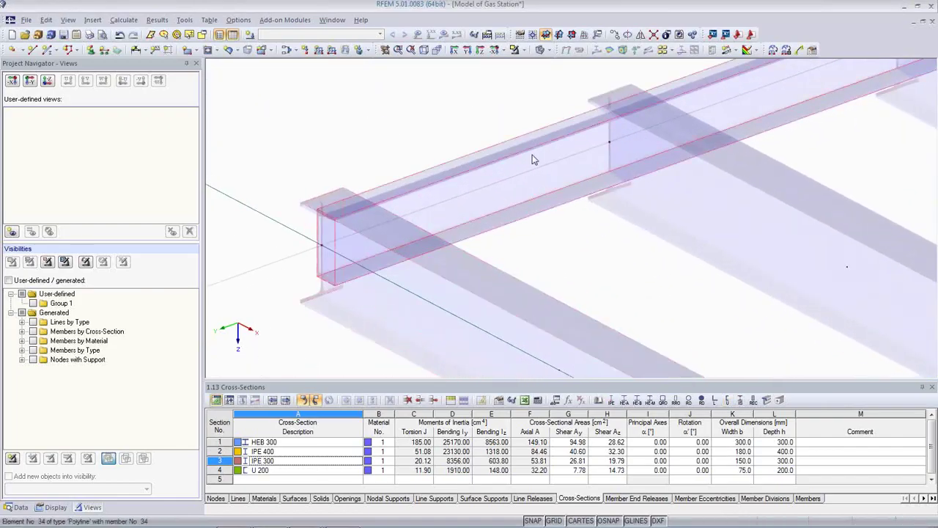
{"action": "double_click", "coordinate": [532, 156]}
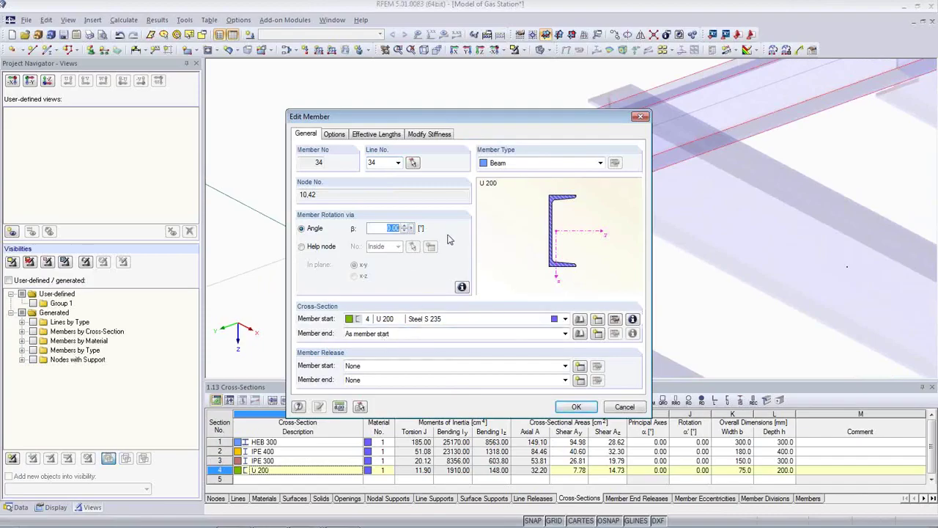
{"action": "type", "text": "180"}
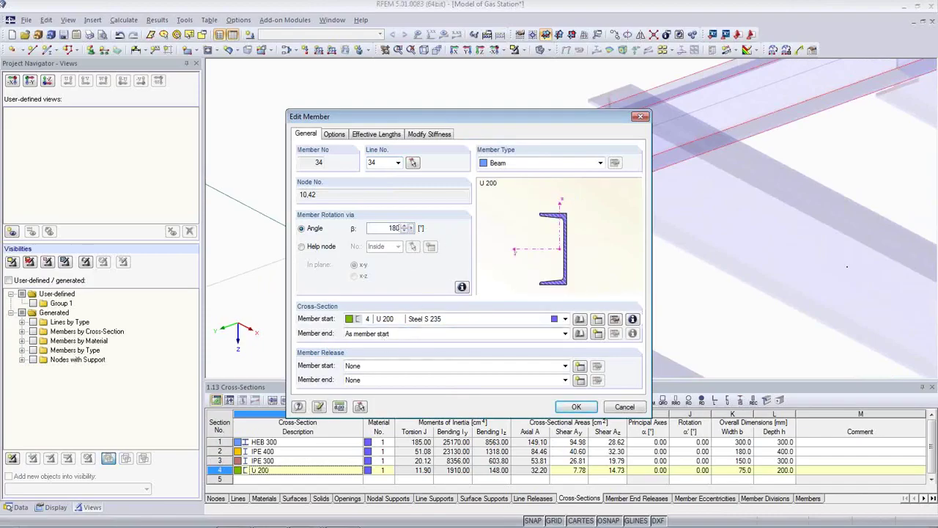
{"action": "left_click", "coordinate": [576, 407]}
Select a positive-Y IPE 400 beam with intermediate nodes and review the FE mesh setting for dividing members with nodes lying on them
{"action": "scroll", "coordinate": [467, 299], "scroll_direction": "down", "scroll_amount": 5}
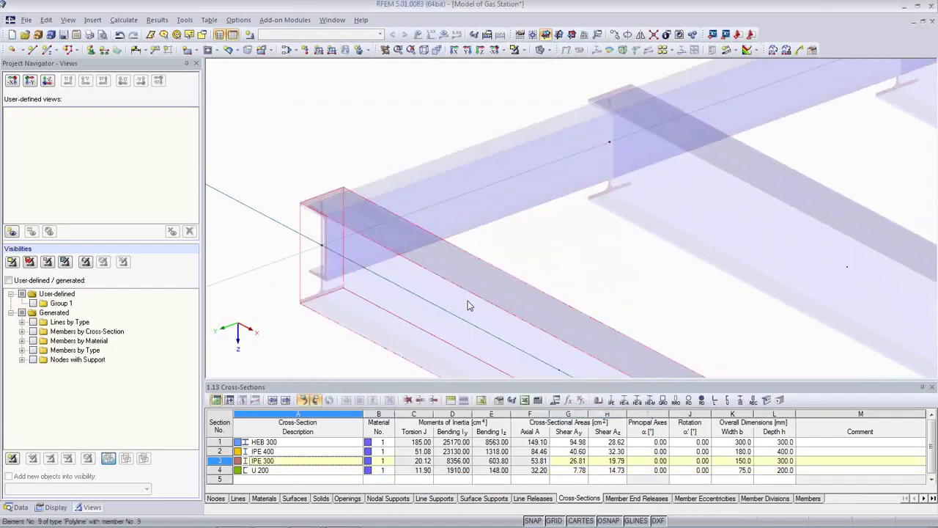
{"action": "scroll", "coordinate": [469, 297], "scroll_direction": "down", "scroll_amount": 6}
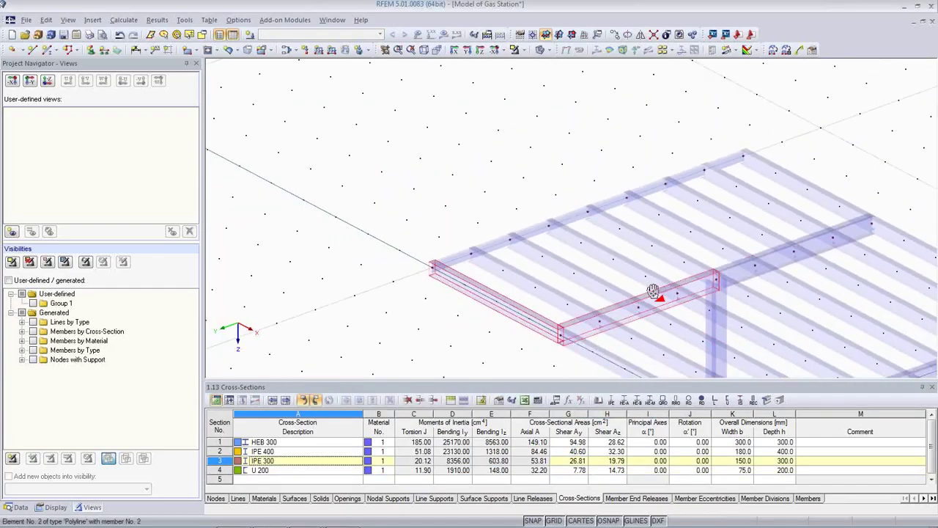
{"action": "middle_click_drag", "start_coordinate": [714, 338], "coordinate": [747, 271], "text": "ctrl"}
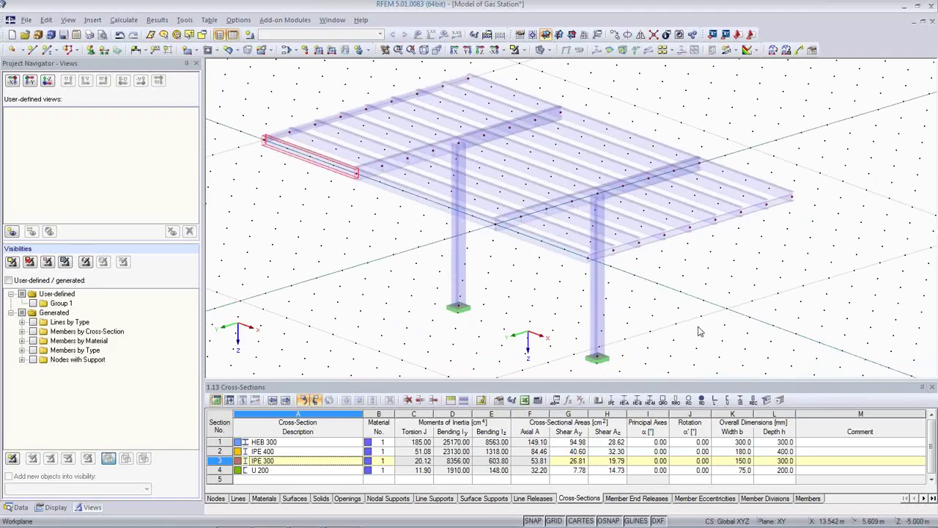
{"action": "middle_click_drag", "start_coordinate": [371, 304], "coordinate": [496, 330], "text": "ctrl"}
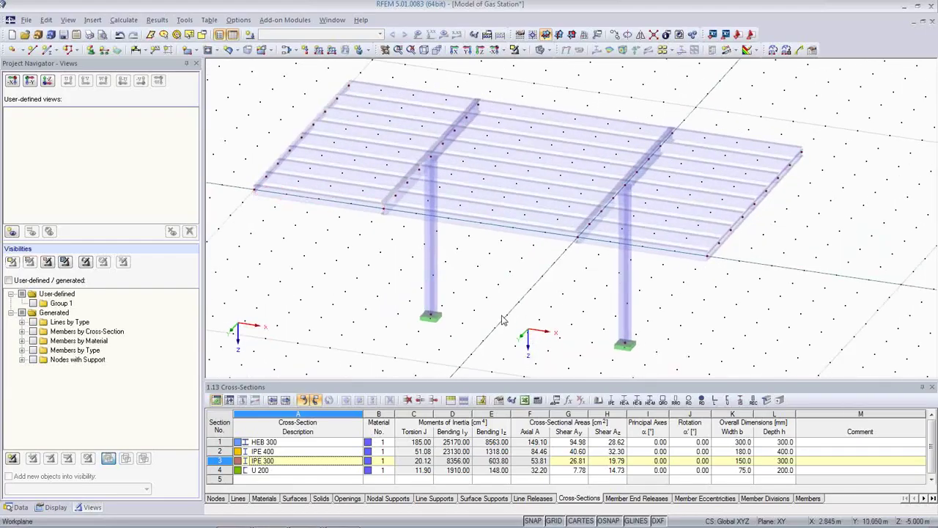
{"action": "scroll", "coordinate": [593, 256], "scroll_direction": "up", "scroll_amount": 5}
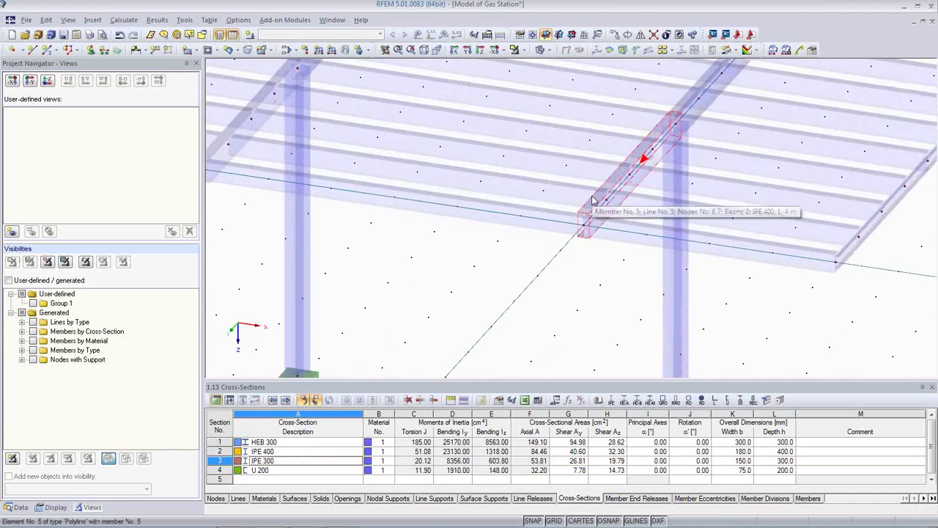
{"action": "left_click", "coordinate": [592, 197]}
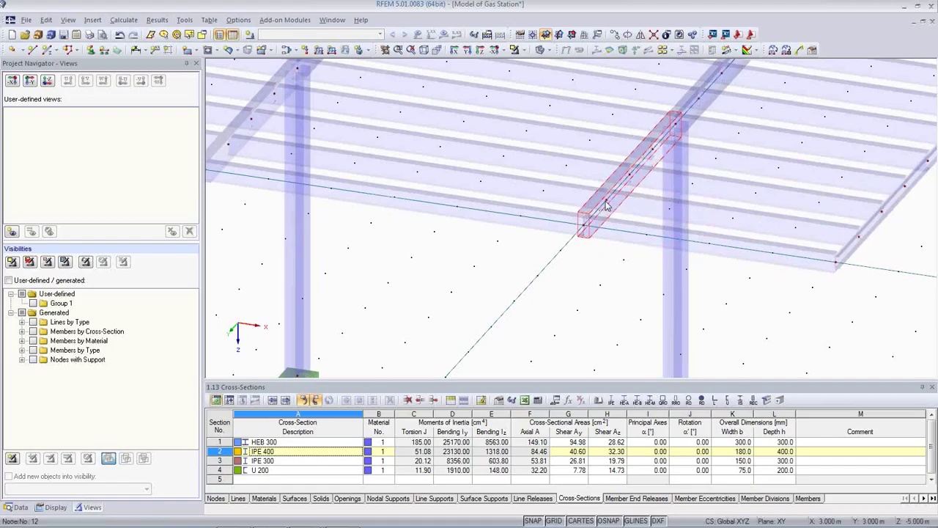
{"action": "left_click", "coordinate": [680, 125]}
{"action": "left_click", "coordinate": [123, 20]}
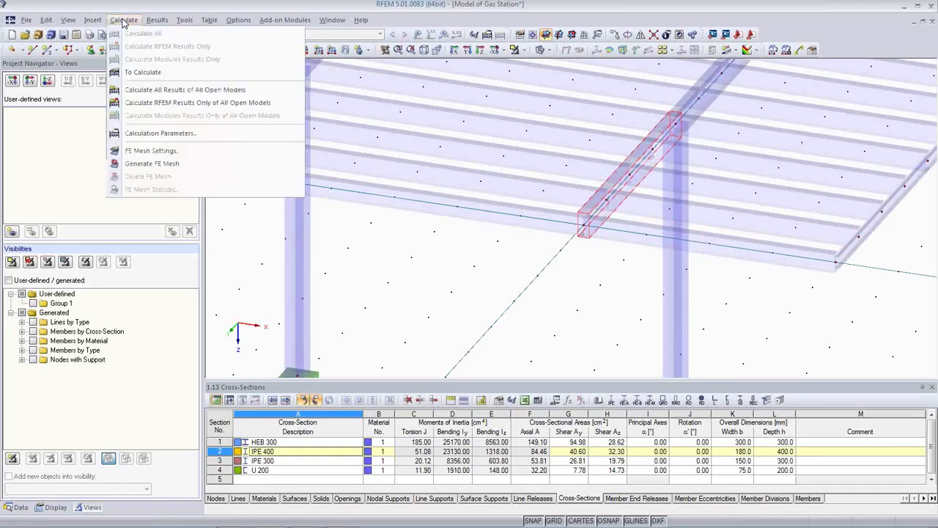
{"action": "left_click", "coordinate": [152, 151]}
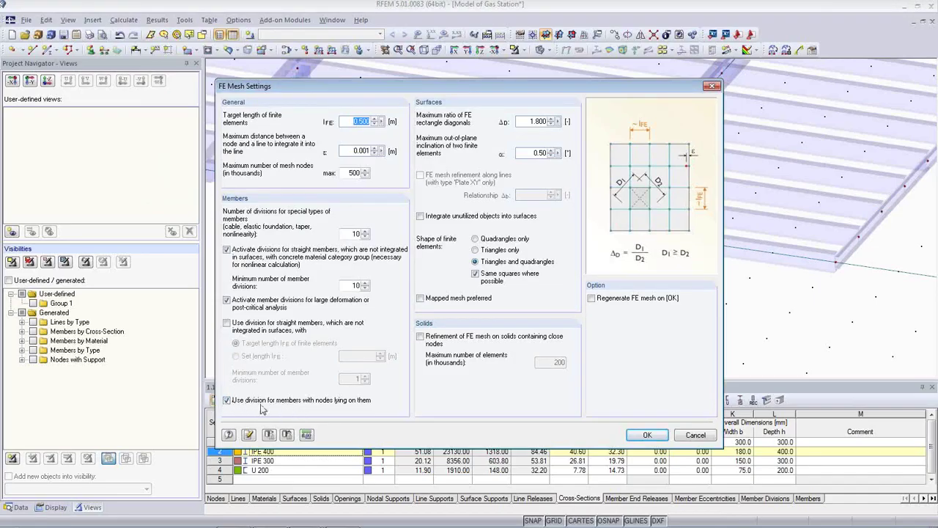
{"action": "left_click", "coordinate": [648, 436]}
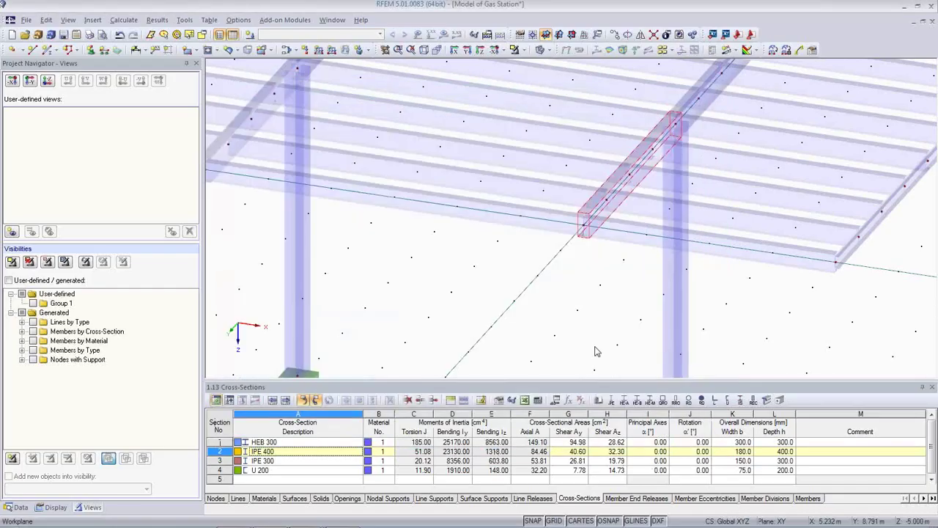
Review which members use each cross-section by highlighting the HEB 300, IPE 400, IPE 300 and U 200 entries in the model
{"action": "scroll", "coordinate": [843, 260], "scroll_direction": "up", "scroll_amount": 2}
{"action": "left_click", "coordinate": [819, 242]}
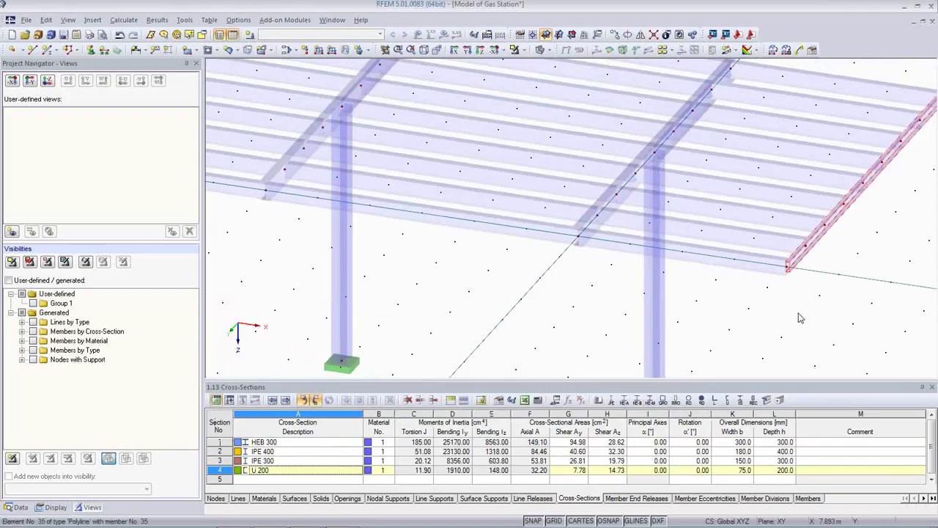
{"action": "scroll", "coordinate": [729, 321], "scroll_direction": "down", "scroll_amount": 2}
{"action": "middle_click_drag", "start_coordinate": [656, 310], "coordinate": [556, 292]}
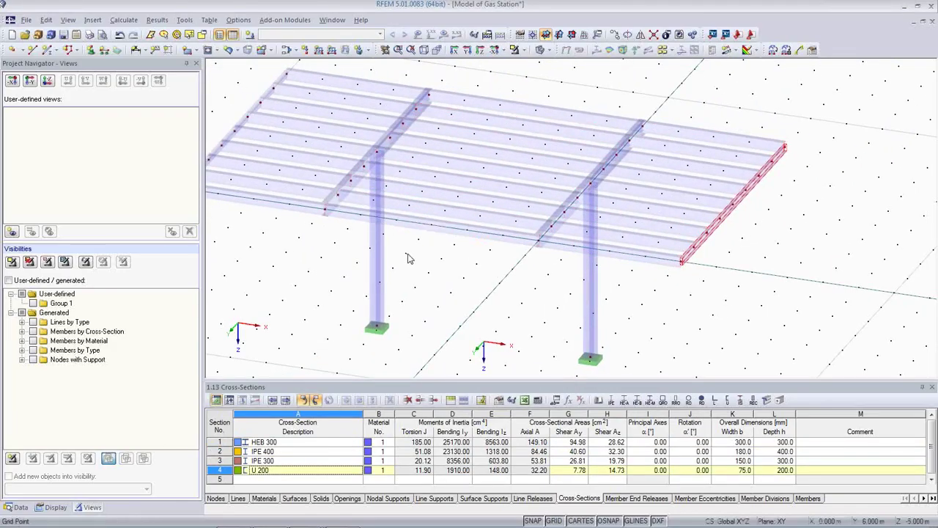
{"action": "left_click", "coordinate": [299, 442]}
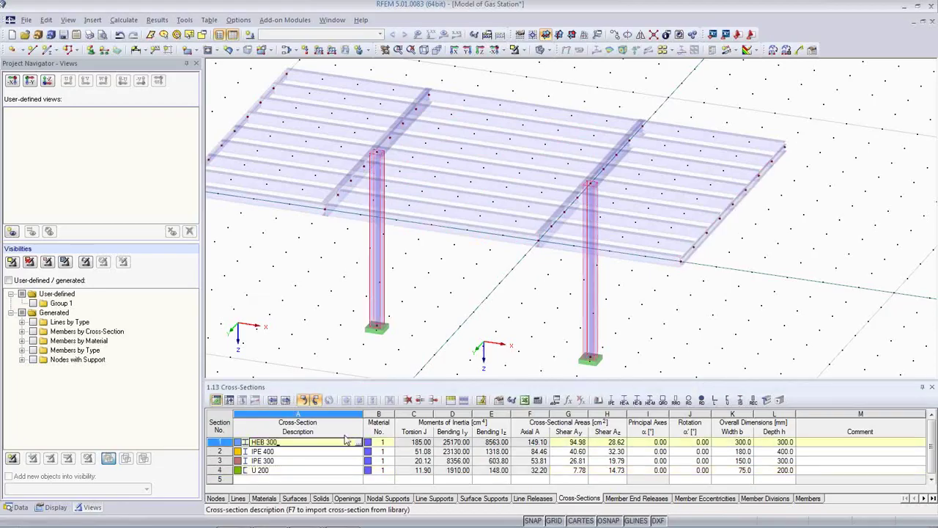
{"action": "key", "text": "Down"}
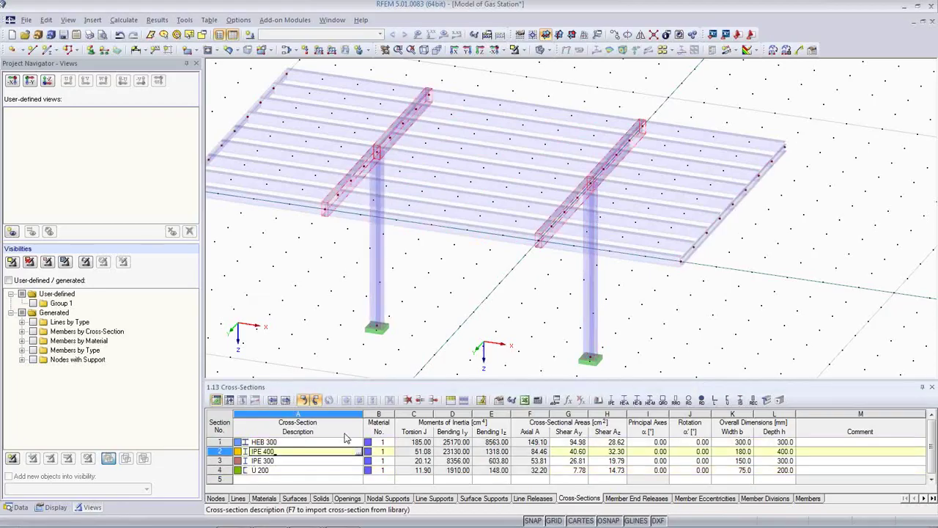
{"action": "key", "text": "Up"}
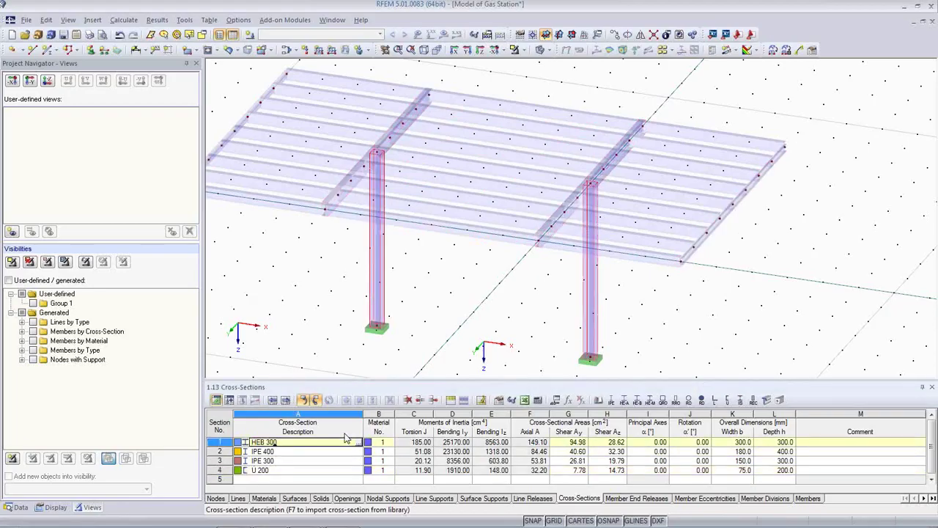
{"action": "key", "text": "Down"}
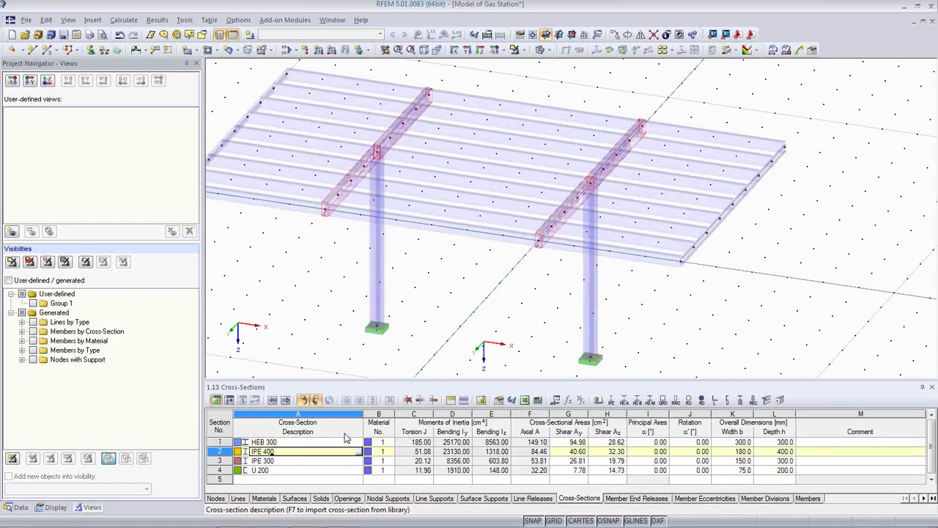
{"action": "key", "text": "Down"}
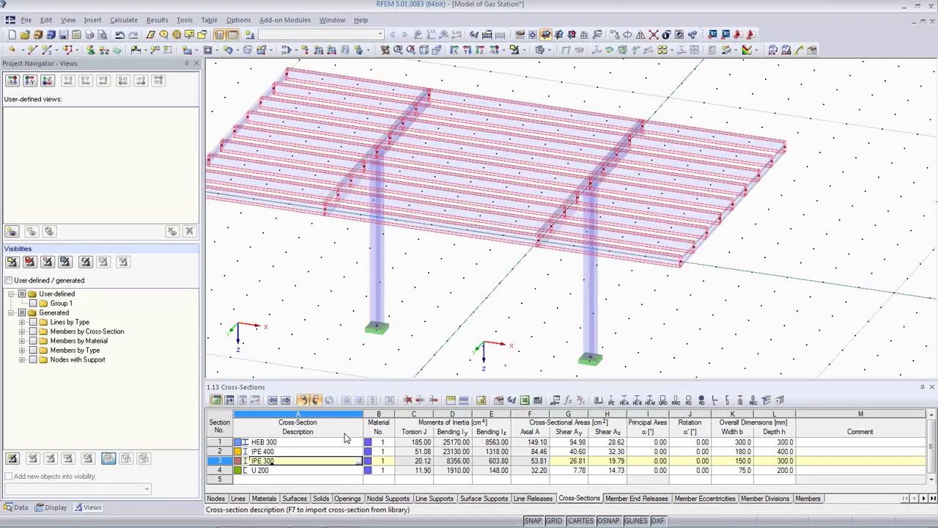
{"action": "key", "text": "Down"}
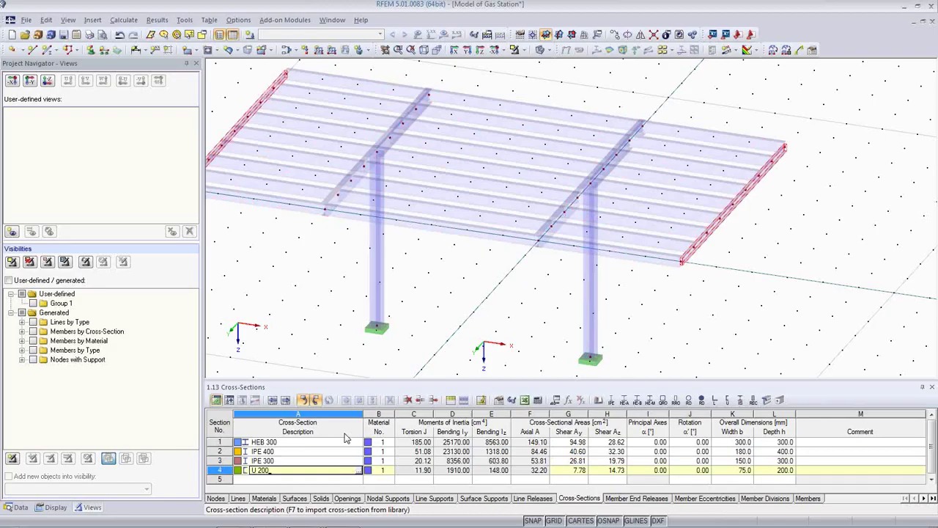
{"action": "key", "text": "Up"}
{"action": "key", "text": "Up"}
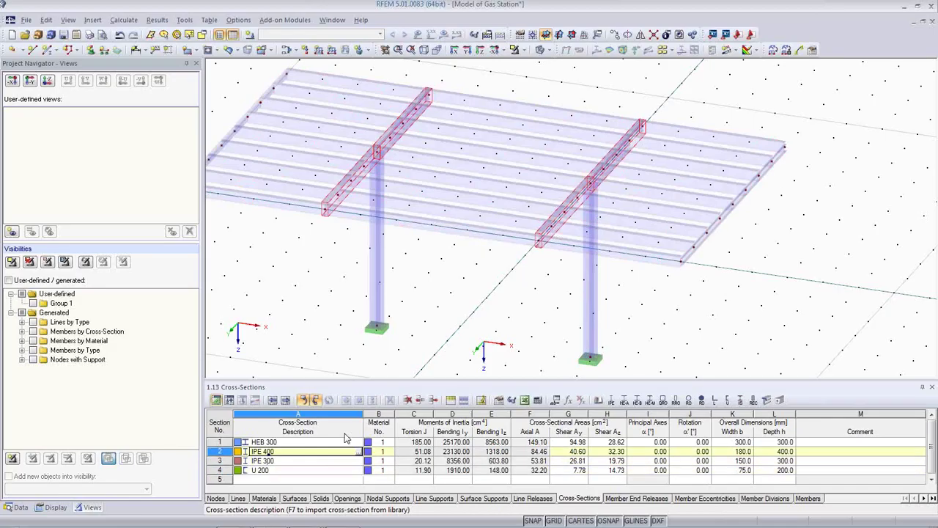
{"action": "key", "text": "Down"}
{"action": "key", "text": "Up"}
{"action": "key", "text": "Up"}
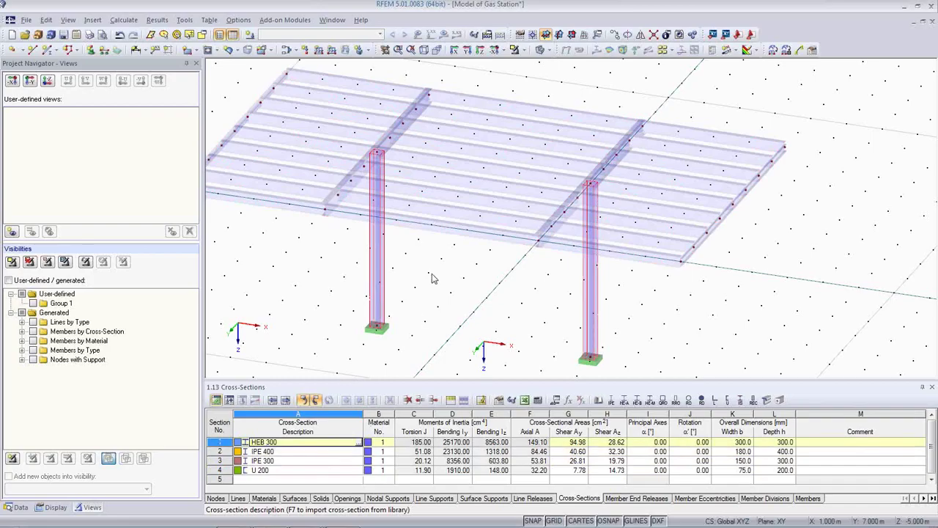
Hide the cross-sections table and the work plane grid, orbiting the canopy model to a nearly frontal view
{"action": "middle_click_drag", "start_coordinate": [440, 275], "coordinate": [519, 274]}
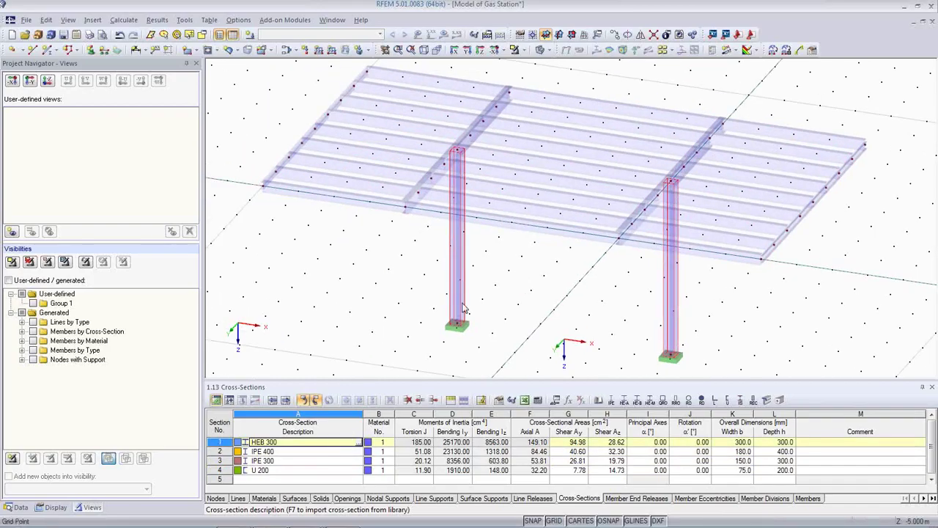
{"action": "left_click", "coordinate": [932, 388]}
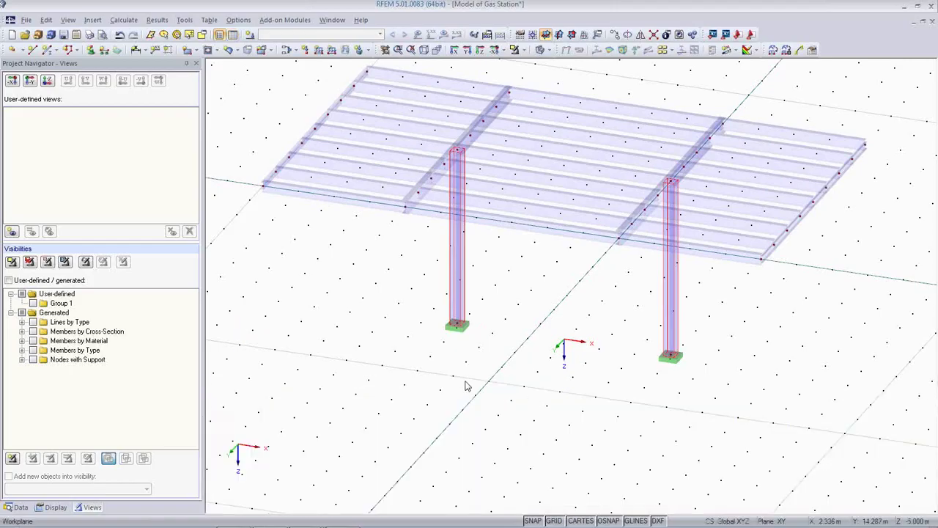
{"action": "middle_click_drag", "start_coordinate": [537, 386], "coordinate": [605, 358], "text": "ctrl"}
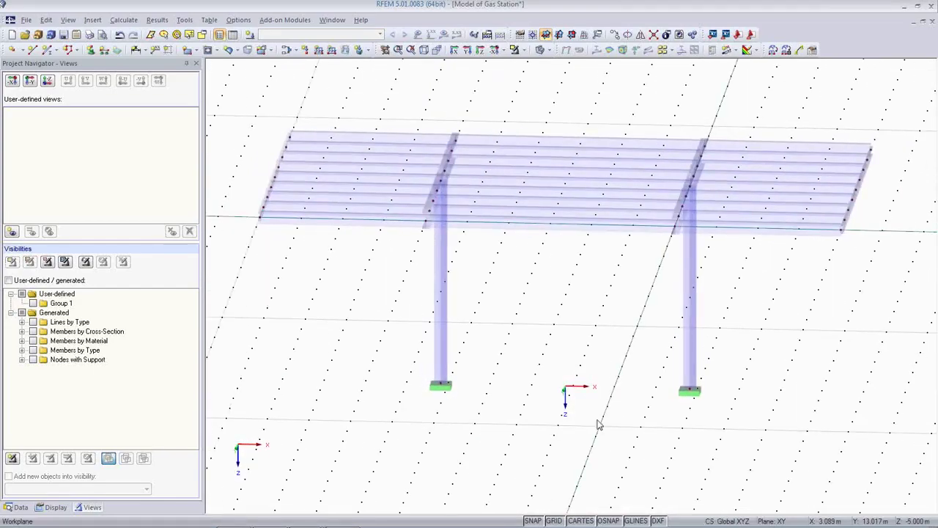
{"action": "middle_click_drag", "start_coordinate": [575, 503], "coordinate": [538, 374], "text": "ctrl"}
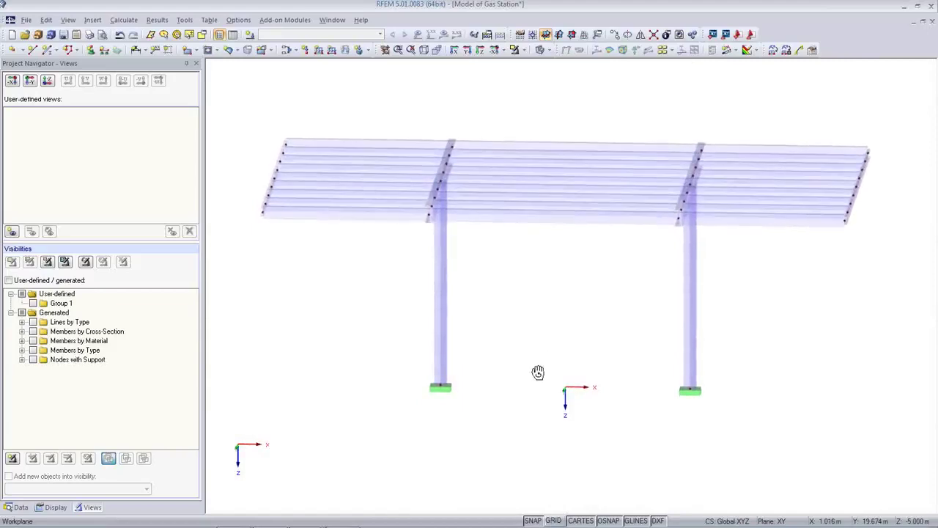
Review the defined cross-sections, nodal supports and other support categories in the model data
{"action": "left_click", "coordinate": [16, 507]}
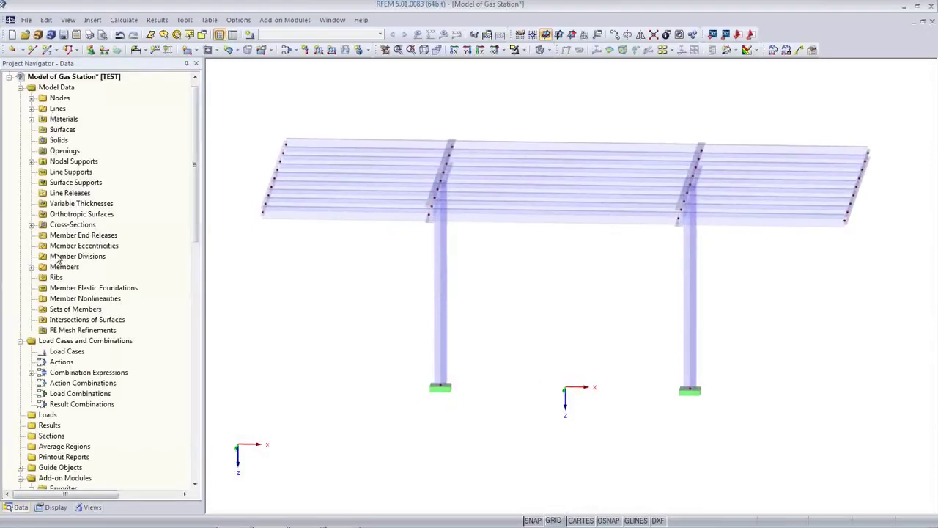
{"action": "left_click", "coordinate": [32, 224]}
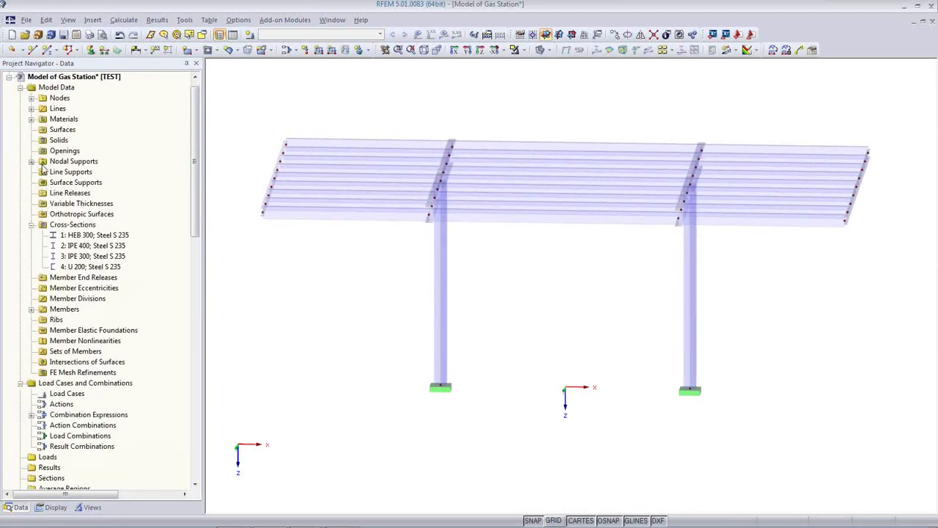
{"action": "left_click", "coordinate": [32, 162]}
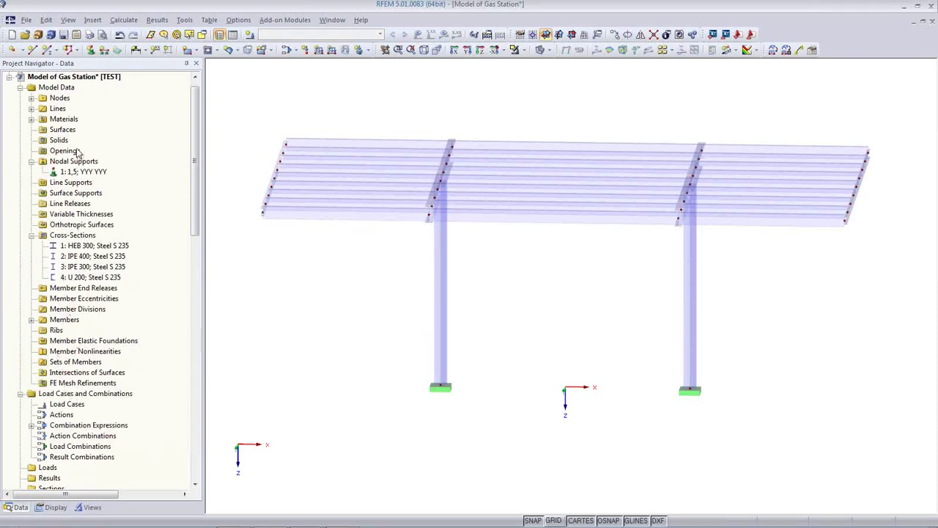
{"action": "left_click", "coordinate": [76, 204]}
{"action": "left_click", "coordinate": [73, 194]}
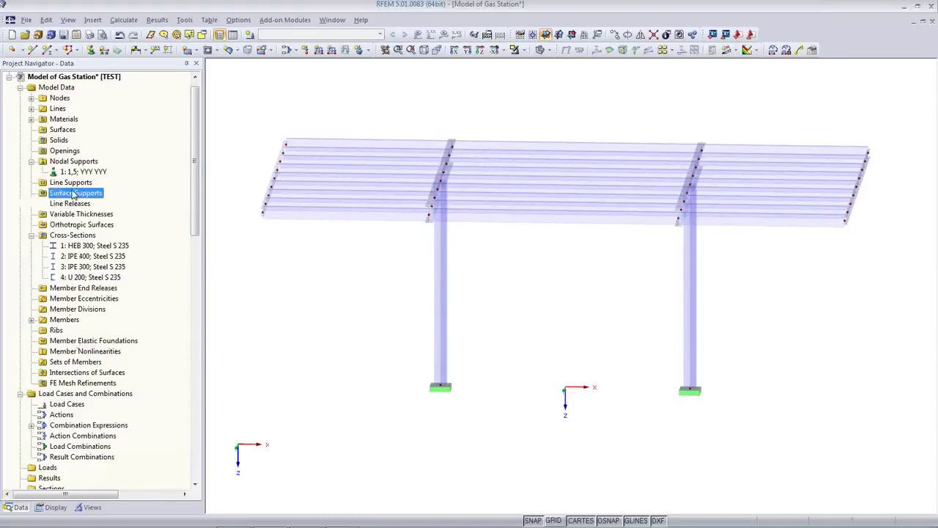
{"action": "left_click", "coordinate": [72, 183]}
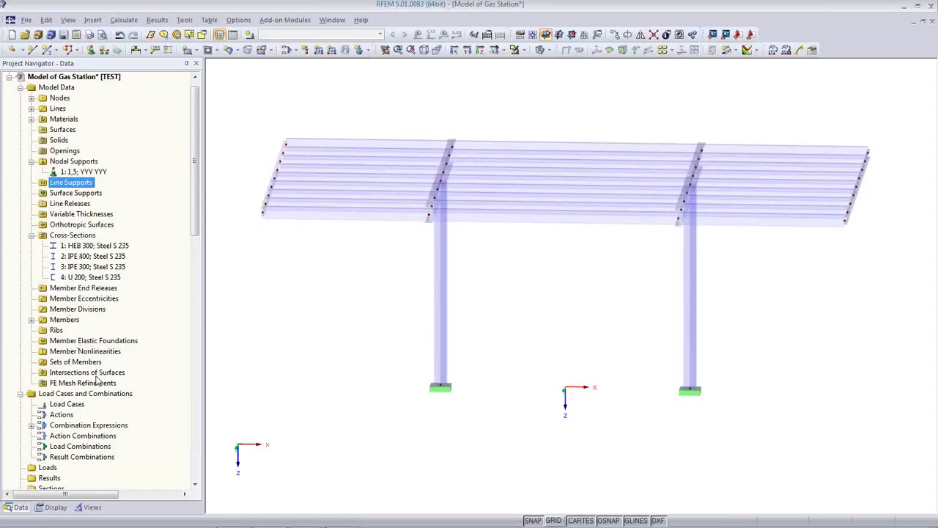
Create a member end release in global axes X,Y,Z as scissors, with MY and MZ released
{"action": "left_click", "coordinate": [73, 288]}
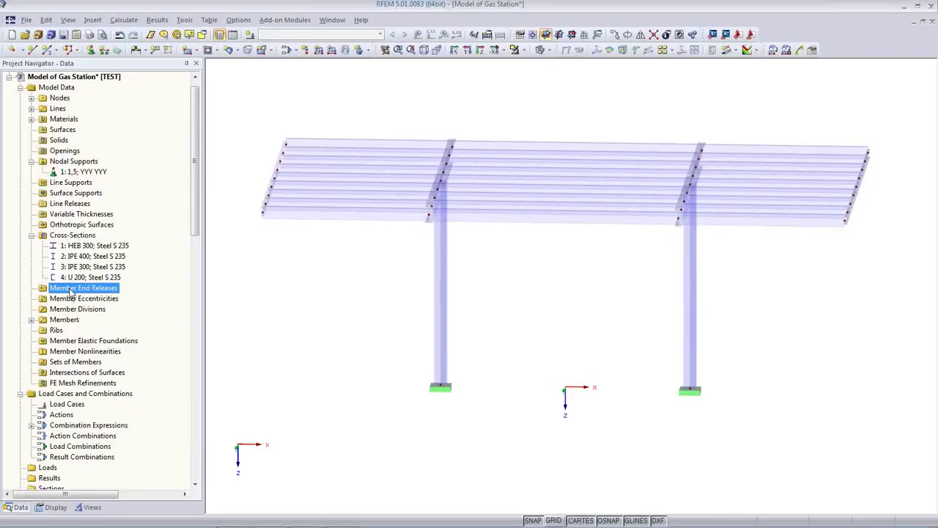
{"action": "right_click", "coordinate": [72, 290]}
{"action": "left_click", "coordinate": [110, 309]}
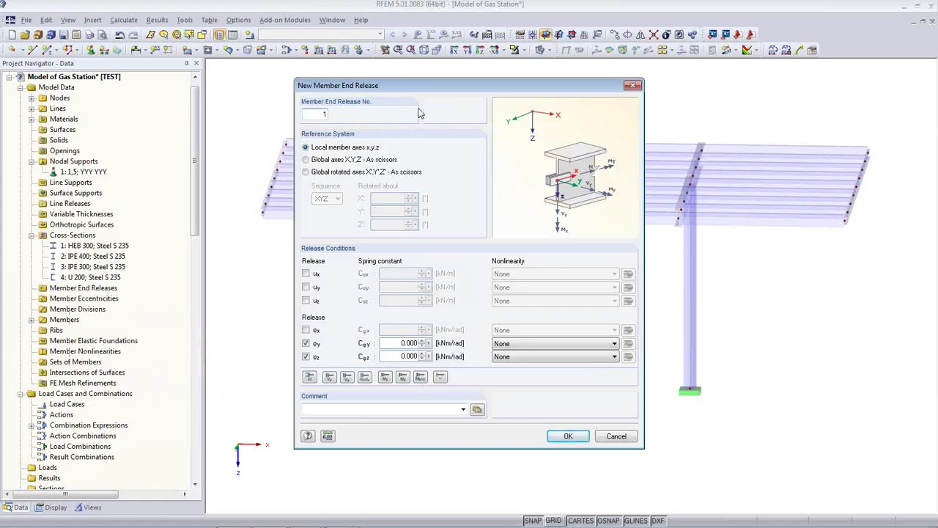
{"action": "left_click_drag", "start_coordinate": [431, 87], "coordinate": [431, 282]}
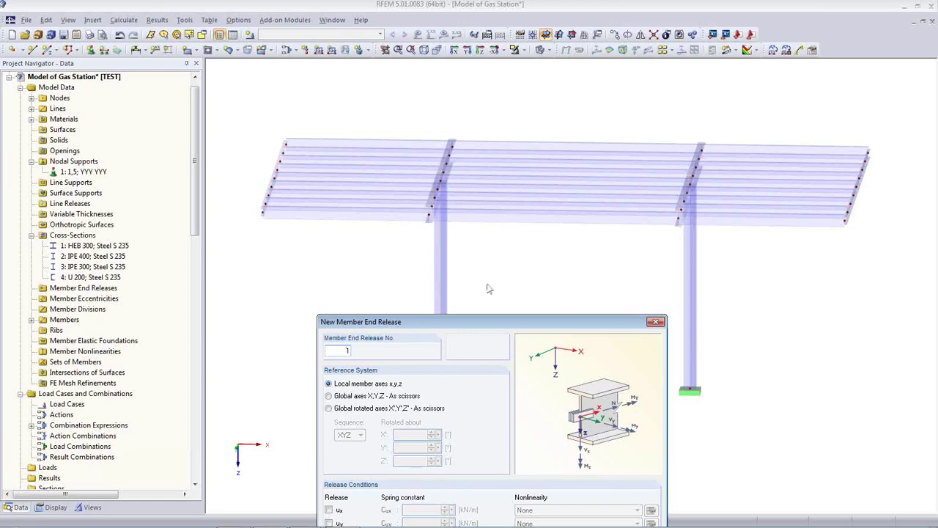
{"action": "left_click_drag", "start_coordinate": [494, 324], "coordinate": [492, 188]}
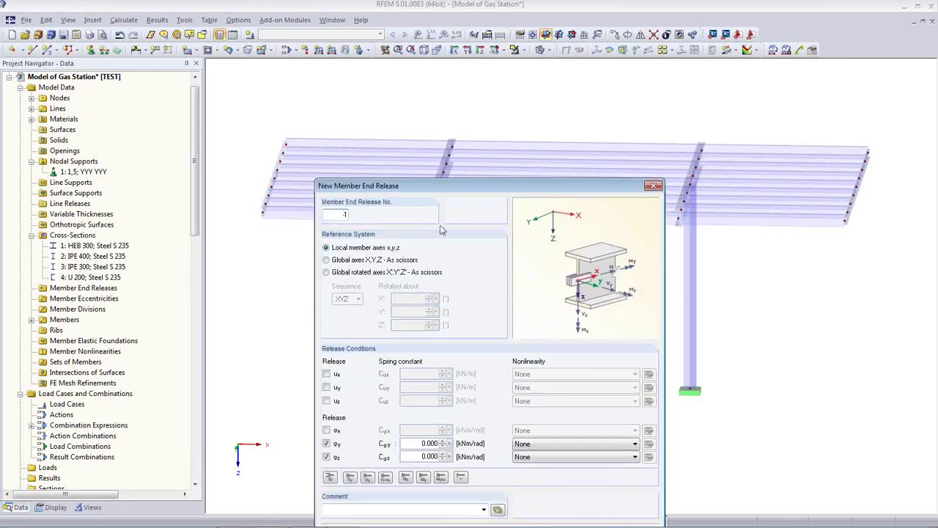
{"action": "left_click_drag", "start_coordinate": [457, 188], "coordinate": [464, 140]}
{"action": "left_click", "coordinate": [332, 212]}
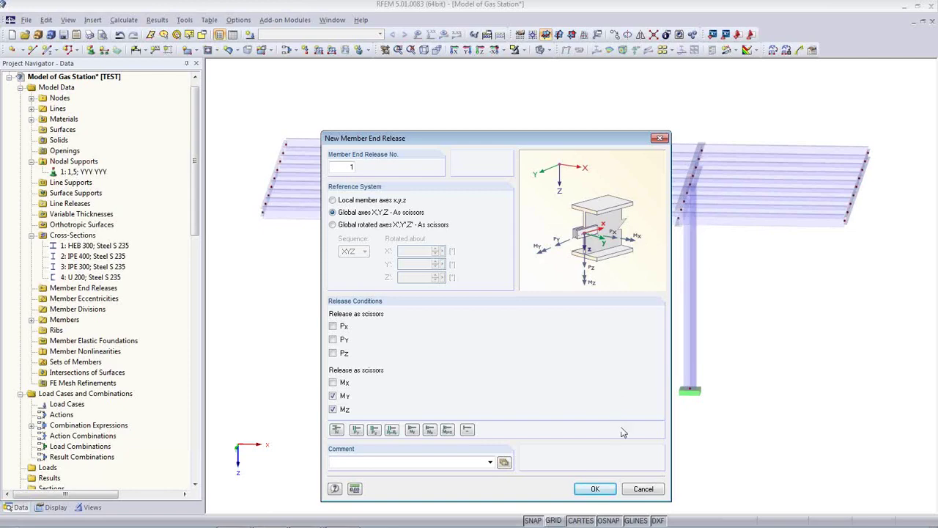
{"action": "left_click", "coordinate": [595, 489]}
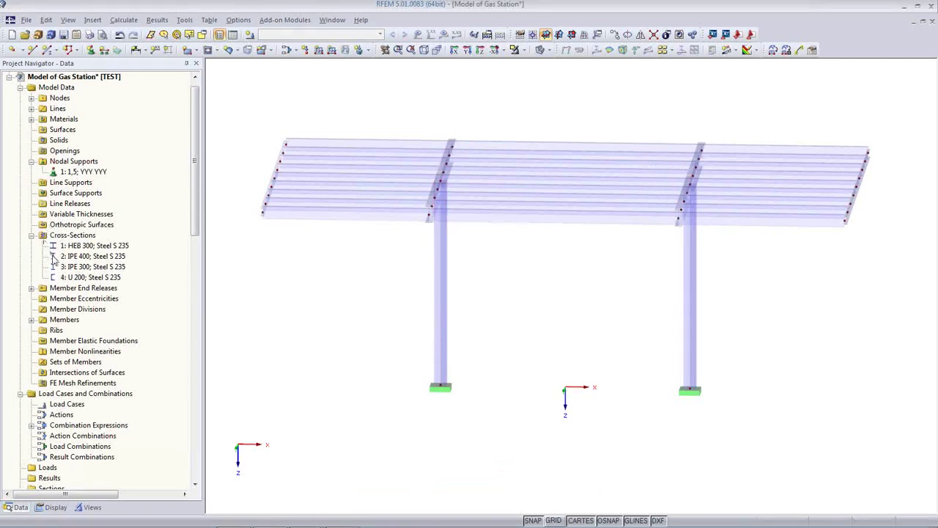
Start assigning the global member end release graphically to the members
{"action": "left_click", "coordinate": [31, 288]}
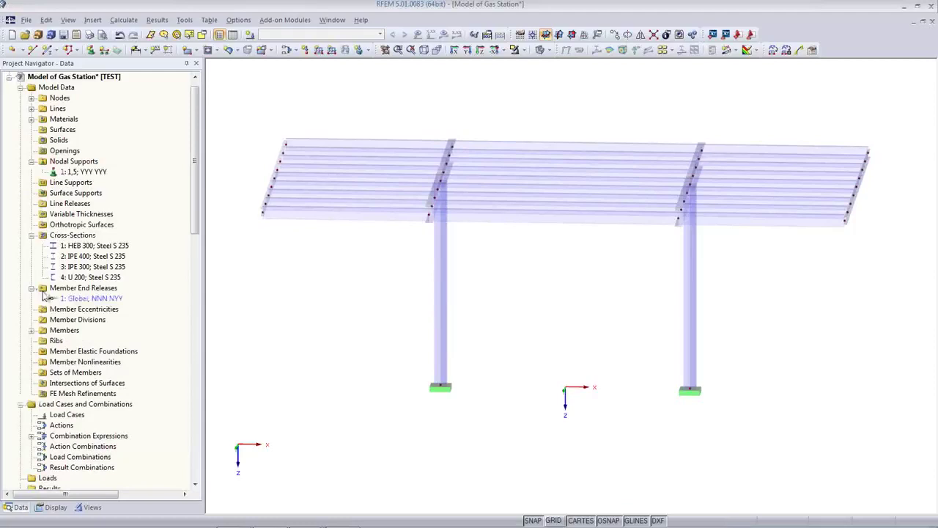
{"action": "right_click", "coordinate": [85, 299]}
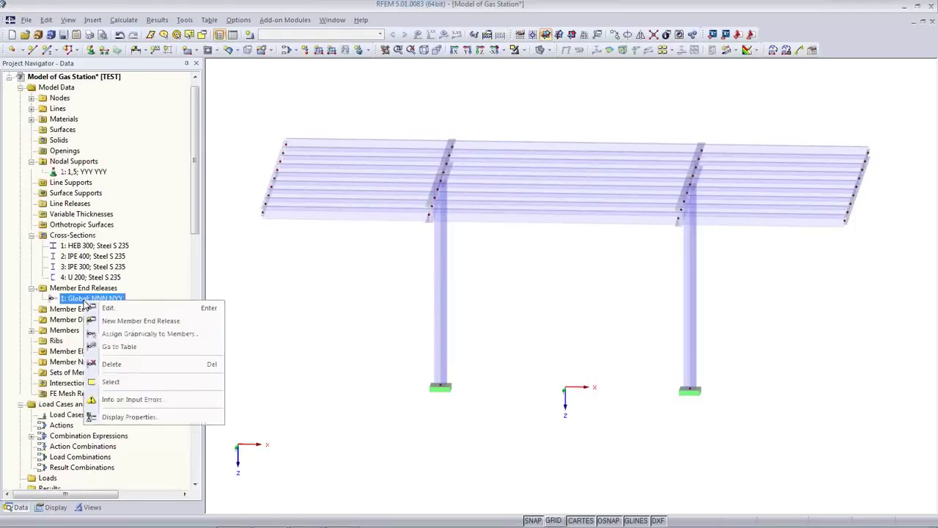
{"action": "left_click", "coordinate": [136, 334]}
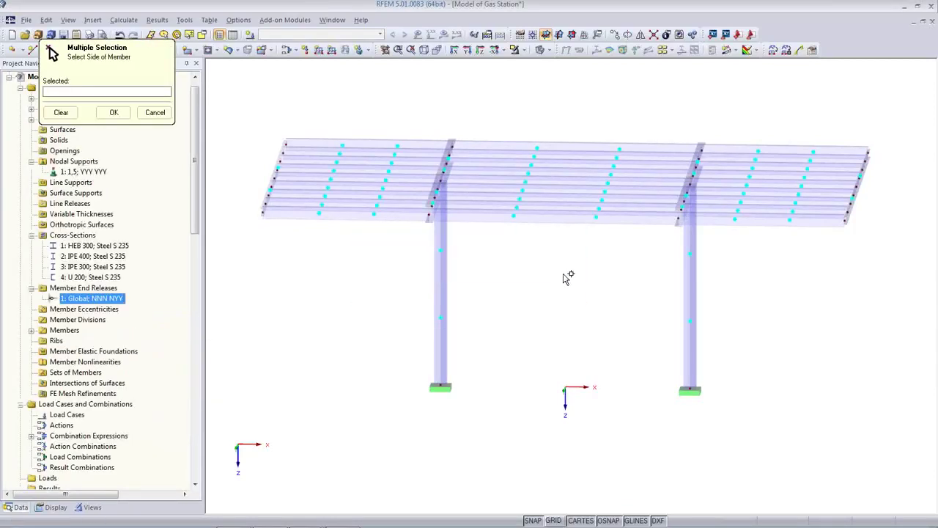
{"action": "middle_click_drag", "start_coordinate": [567, 278], "coordinate": [582, 311], "text": "ctrl"}
{"action": "left_click_drag", "start_coordinate": [578, 281], "coordinate": [544, 110]}
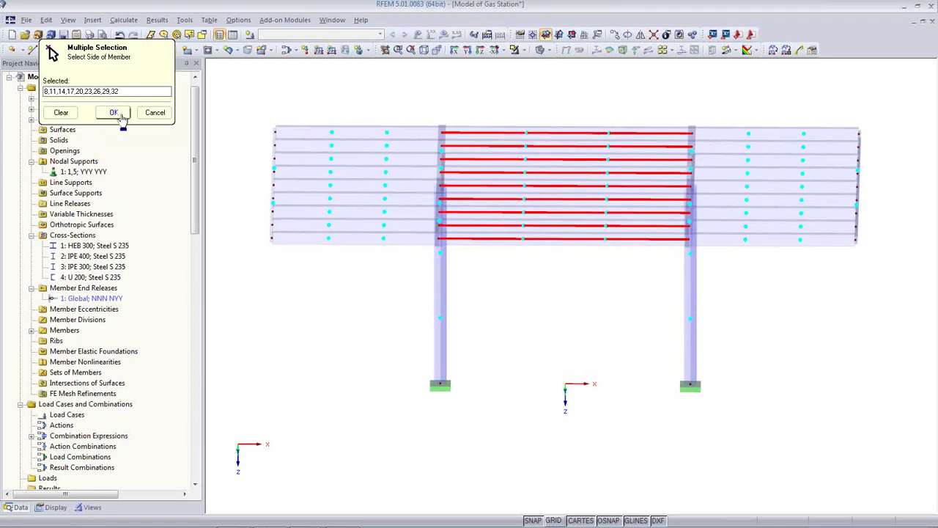
{"action": "left_click", "coordinate": [405, 235]}
{"action": "left_click", "coordinate": [408, 225]}
{"action": "left_click", "coordinate": [404, 199]}
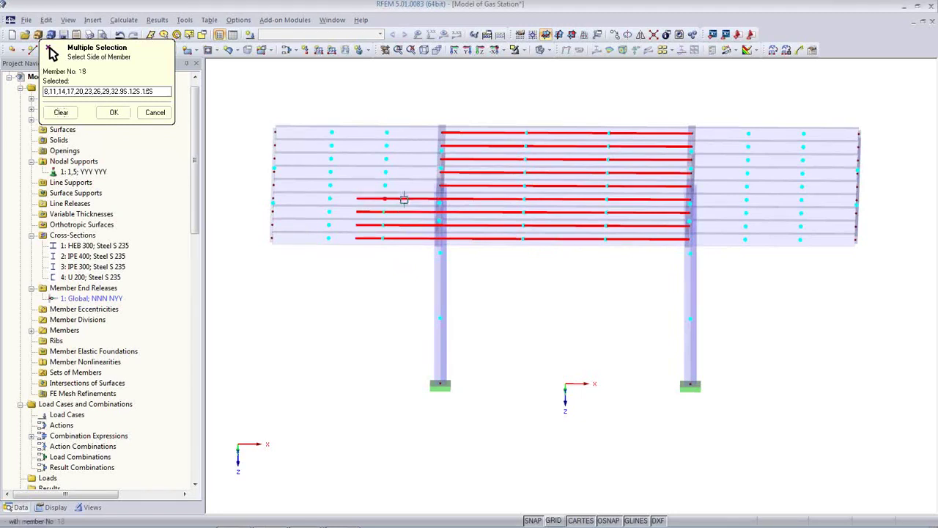
{"action": "left_click", "coordinate": [404, 185]}
{"action": "left_click", "coordinate": [402, 172]}
{"action": "left_click", "coordinate": [400, 159]}
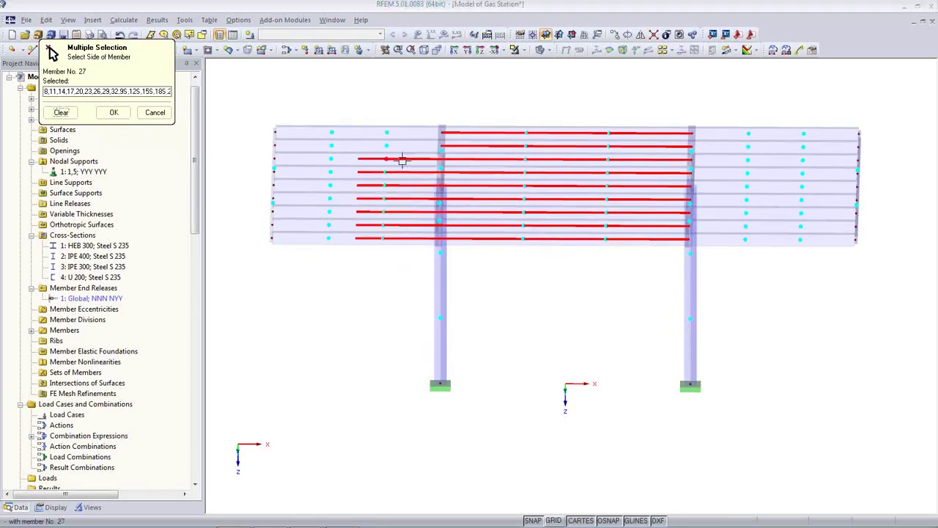
{"action": "left_click", "coordinate": [404, 146]}
{"action": "left_click", "coordinate": [402, 133]}
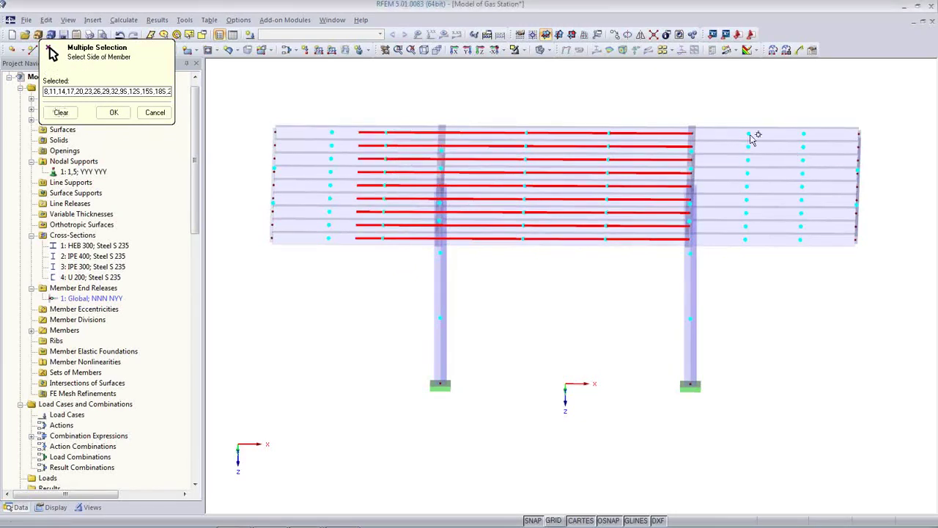
{"action": "left_click_drag", "start_coordinate": [688, 101], "coordinate": [751, 269]}
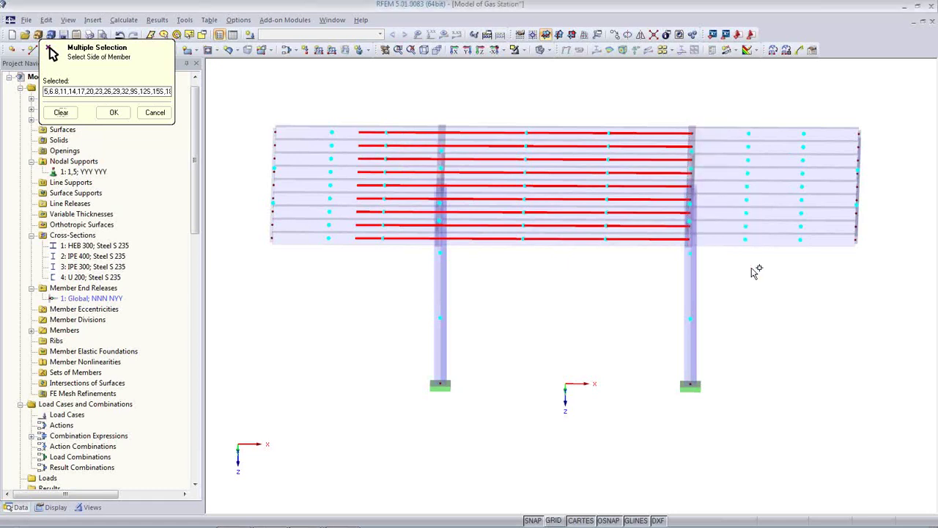
{"action": "middle_click_drag", "start_coordinate": [756, 280], "coordinate": [702, 257], "text": "ctrl"}
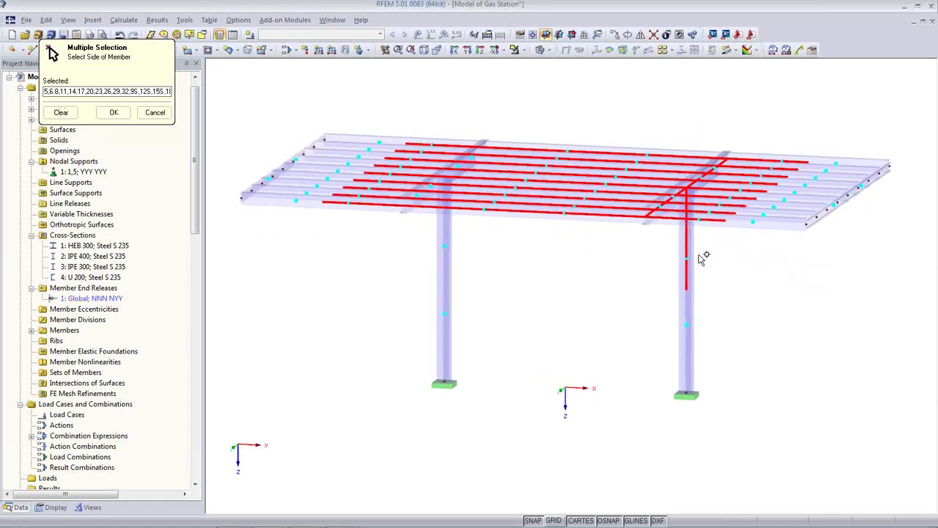
{"action": "middle_click_drag", "start_coordinate": [638, 272], "coordinate": [619, 357], "text": "ctrl"}
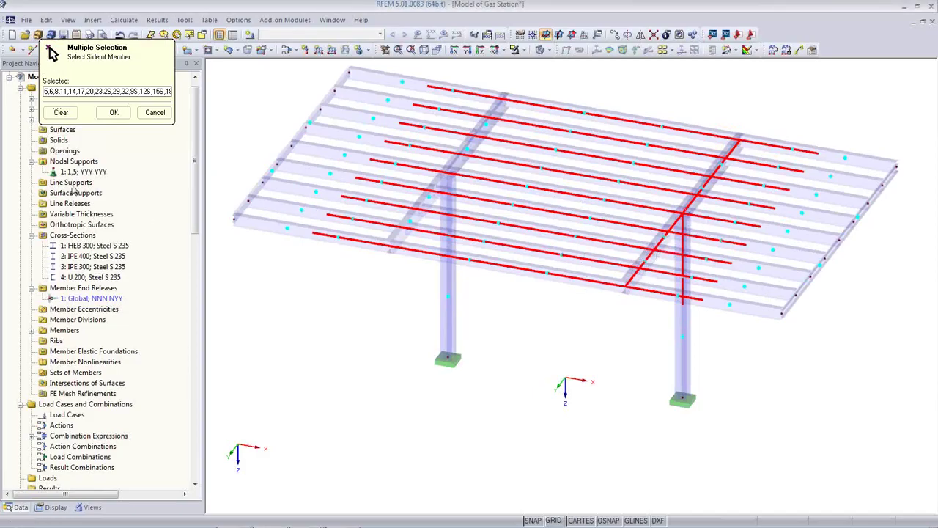
{"action": "left_click", "coordinate": [61, 112]}
{"action": "middle_click_drag", "start_coordinate": [540, 327], "coordinate": [576, 321], "text": "ctrl"}
{"action": "left_click_drag", "start_coordinate": [572, 318], "coordinate": [529, 87]}
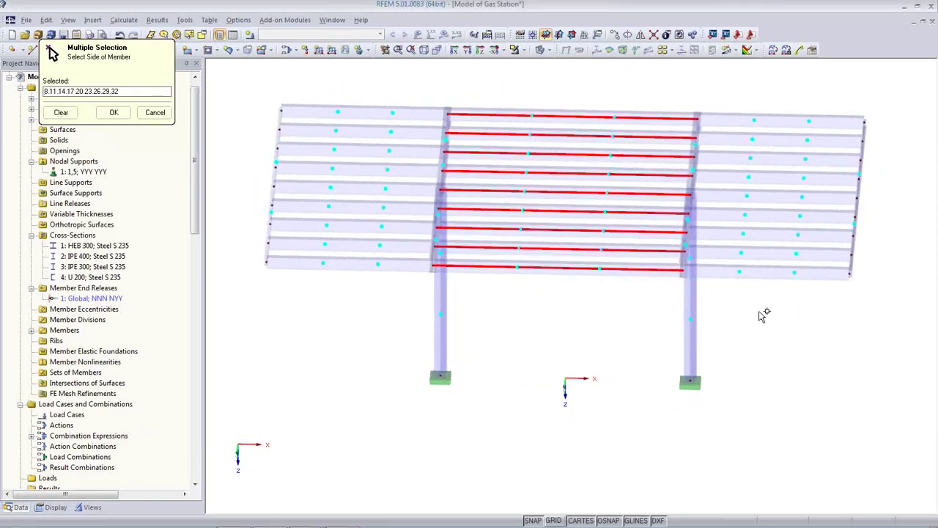
{"action": "middle_click_drag", "start_coordinate": [759, 311], "coordinate": [777, 311], "text": "ctrl"}
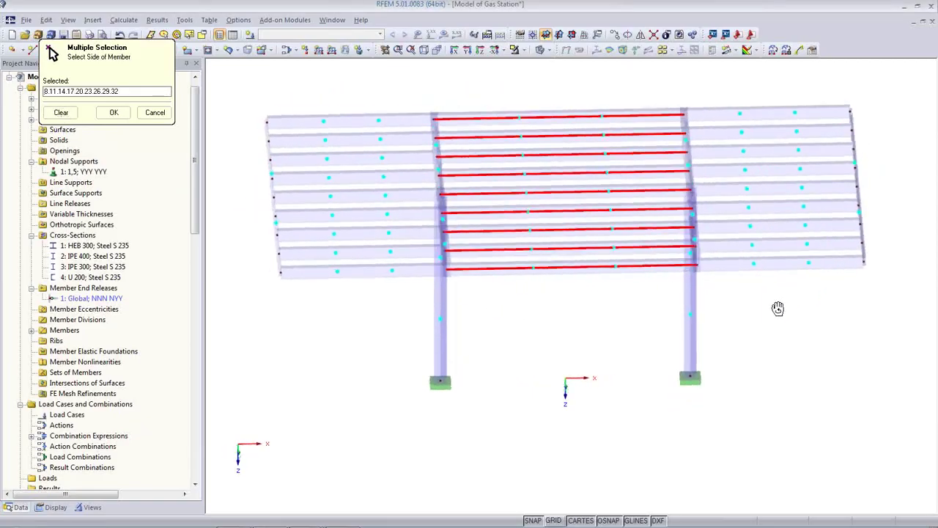
{"action": "left_click_drag", "start_coordinate": [749, 303], "coordinate": [728, 98]}
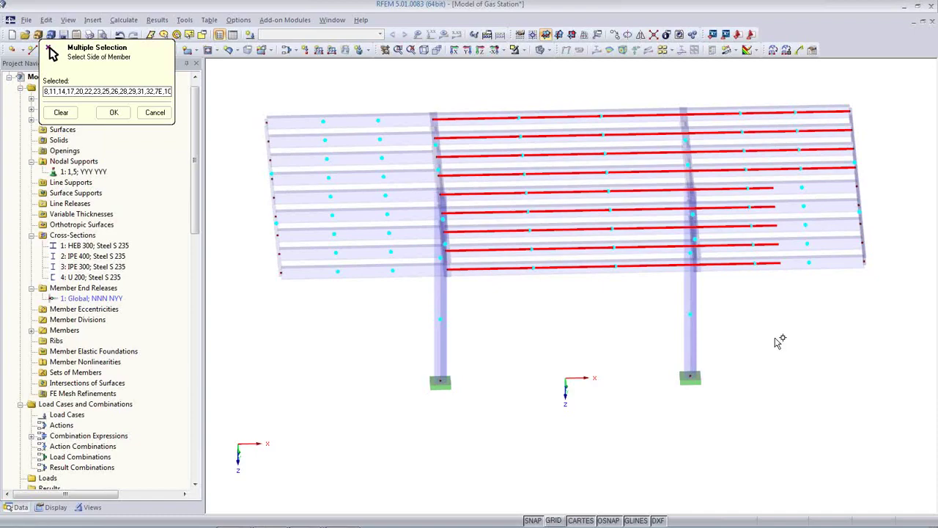
{"action": "middle_click_drag", "start_coordinate": [779, 340], "coordinate": [762, 318], "text": "ctrl"}
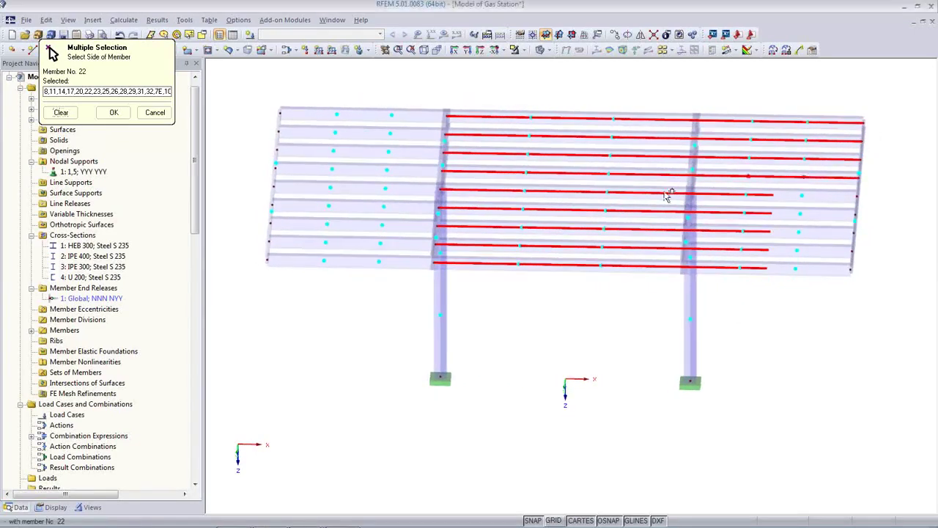
{"action": "left_click", "coordinate": [61, 112]}
Select the inner member sides of the nine roof beams in the positive-X outer bay, where they meet the IPE 400 beam
{"action": "left_click", "coordinate": [710, 267]}
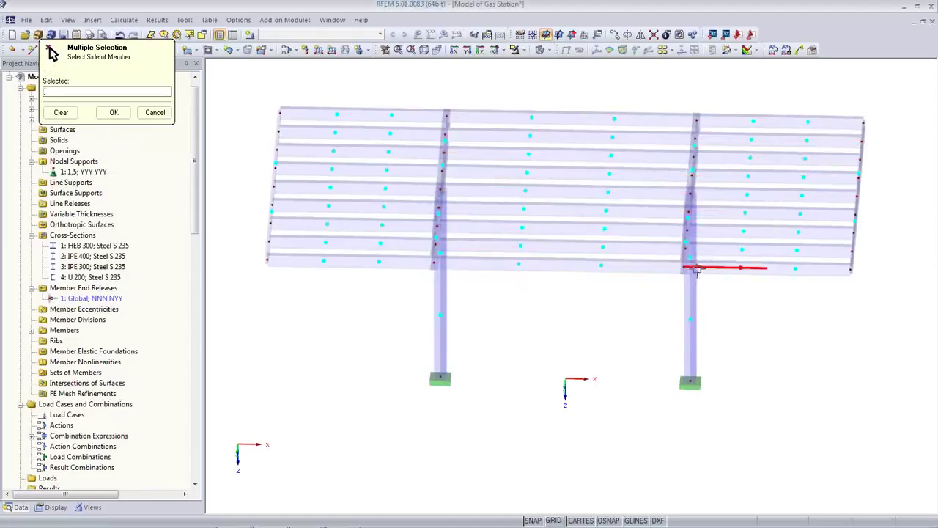
{"action": "left_click", "coordinate": [715, 250]}
{"action": "left_click", "coordinate": [714, 250]}
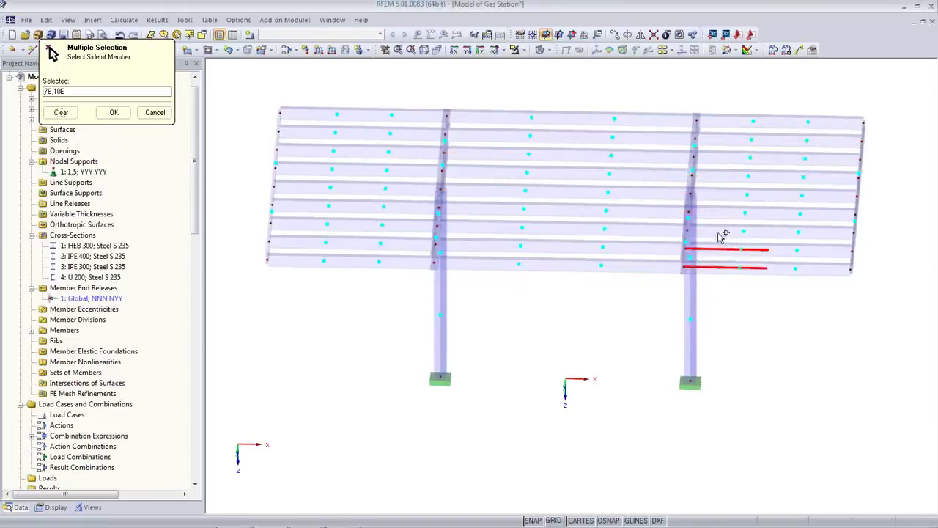
{"action": "left_click", "coordinate": [722, 232]}
{"action": "left_click", "coordinate": [722, 213]}
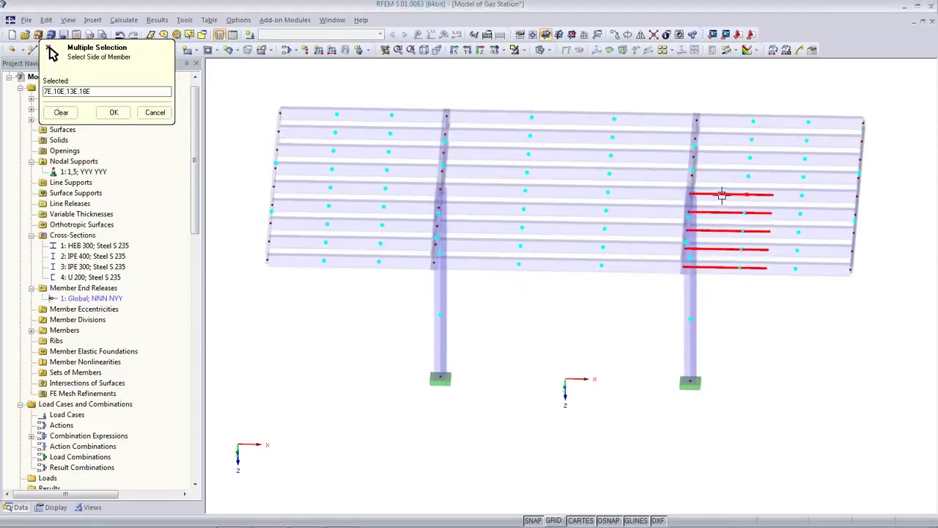
{"action": "left_click", "coordinate": [726, 193]}
{"action": "left_click", "coordinate": [727, 161]}
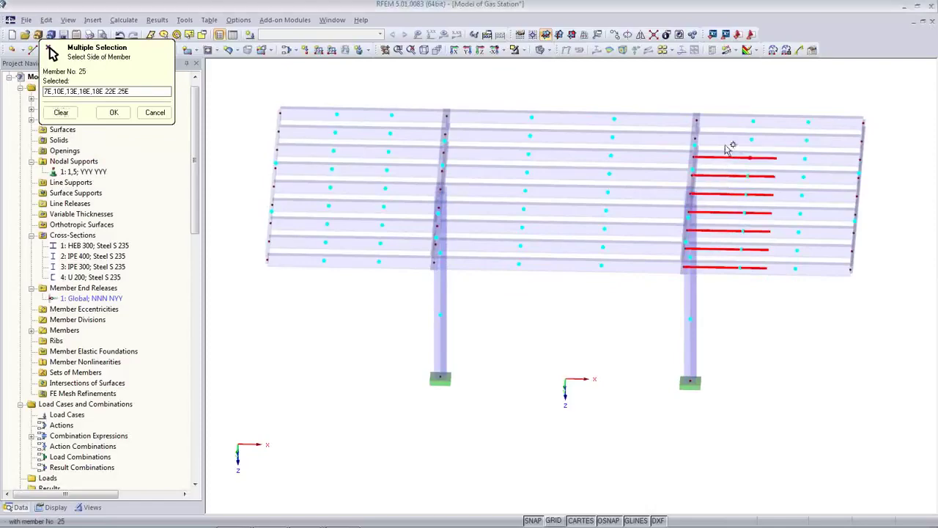
{"action": "left_click", "coordinate": [724, 140]}
{"action": "left_click", "coordinate": [726, 120]}
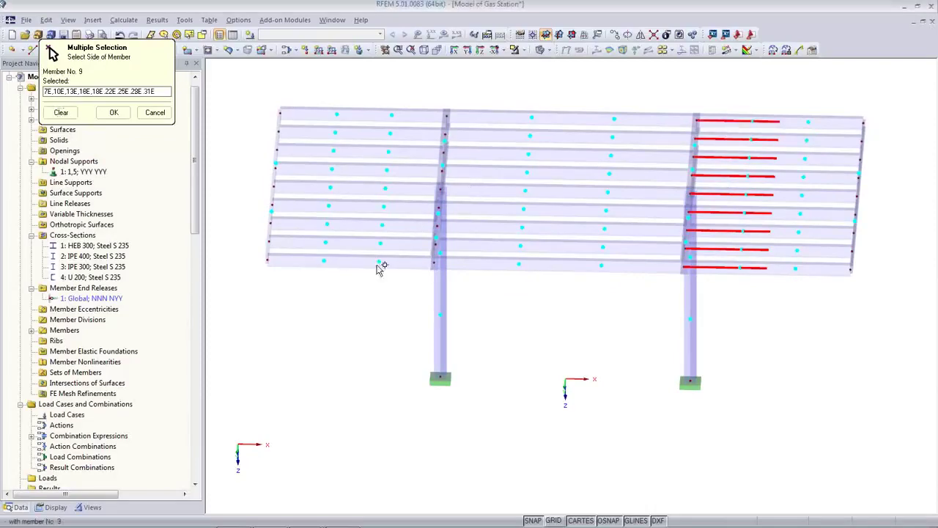
Add the inner sides of the nine negative-X outer-bay roof beams and both sides of the nine middle-bay roof beams to the release selection
{"action": "left_click", "coordinate": [380, 263]}
{"action": "left_click", "coordinate": [393, 244]}
{"action": "left_click", "coordinate": [397, 225]}
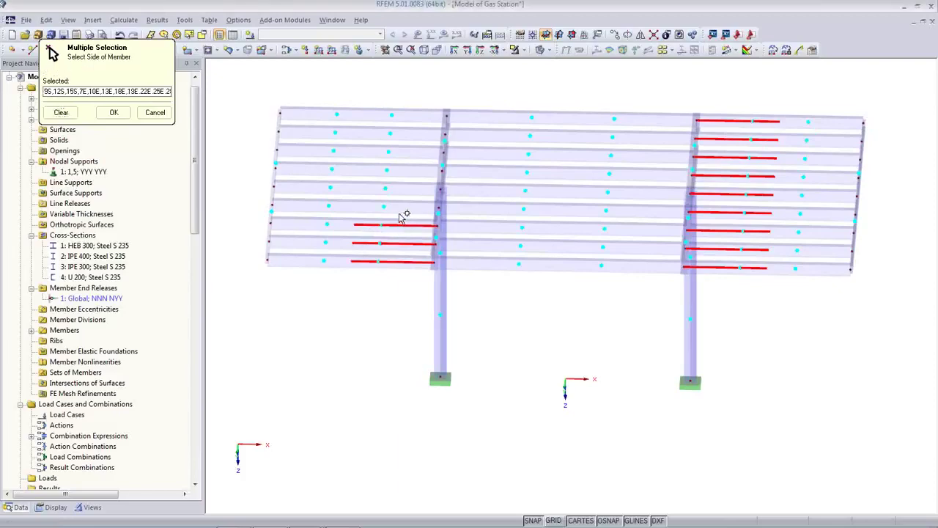
{"action": "left_click", "coordinate": [400, 206]}
{"action": "left_click", "coordinate": [403, 188]}
{"action": "left_click", "coordinate": [403, 170]}
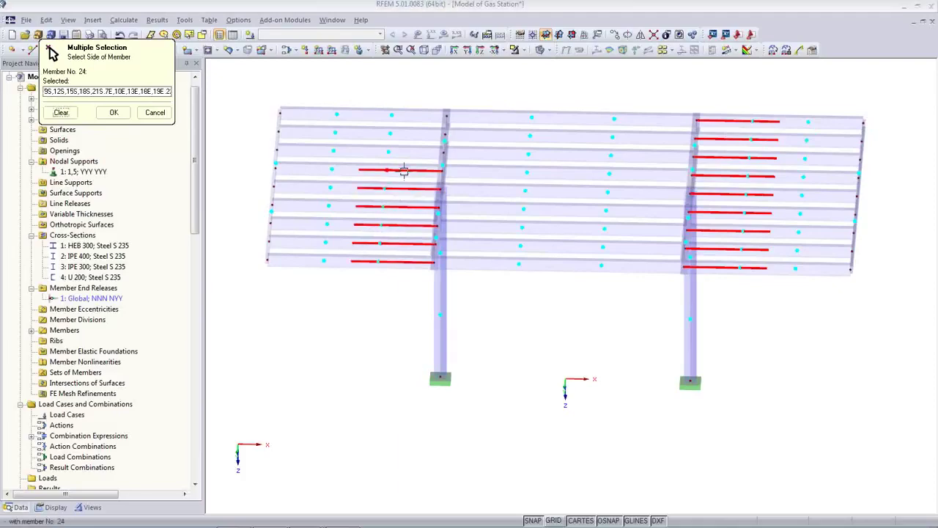
{"action": "left_click", "coordinate": [404, 152]}
{"action": "left_click", "coordinate": [406, 134]}
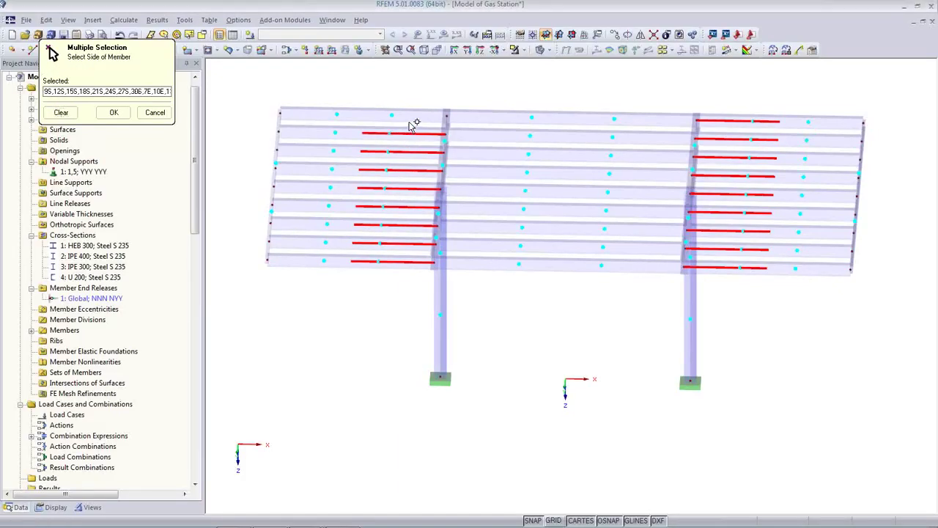
{"action": "left_click", "coordinate": [407, 116]}
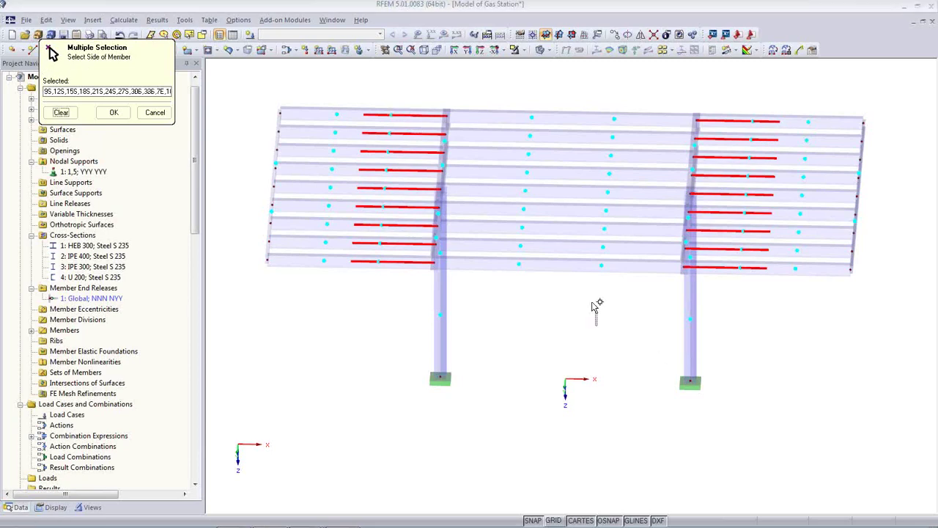
{"action": "left_click_drag", "start_coordinate": [602, 327], "coordinate": [539, 78]}
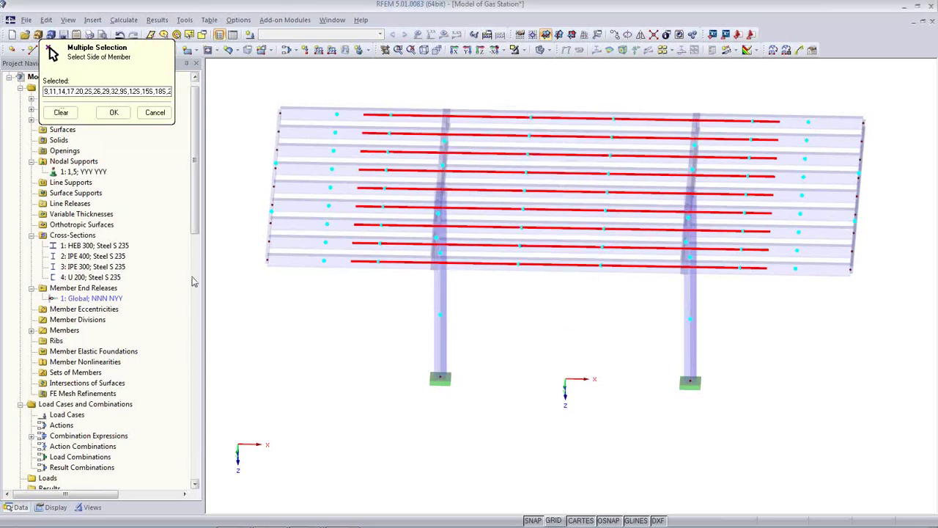
Apply the global scissors end release to the selected roof beam sides
{"action": "left_click", "coordinate": [113, 112]}
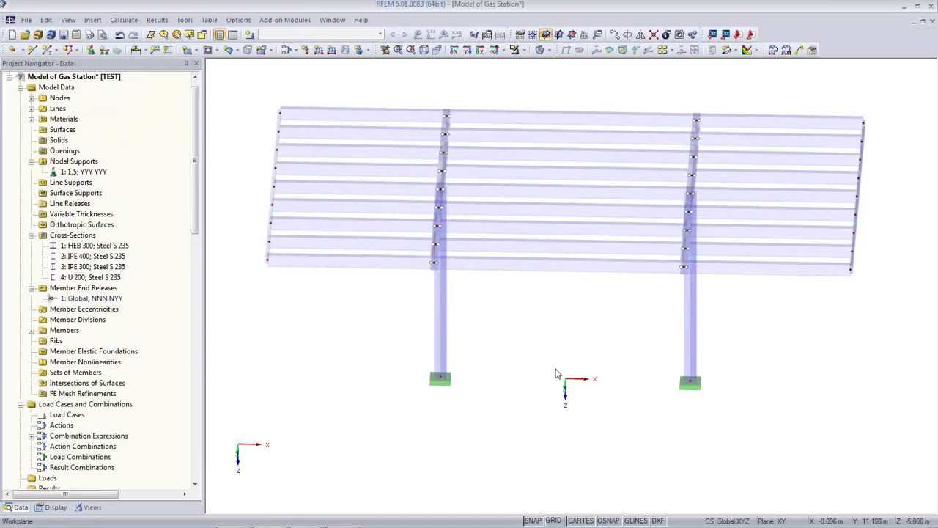
{"action": "middle_click_drag", "start_coordinate": [577, 363], "coordinate": [582, 342], "text": "ctrl"}
{"action": "middle_click_drag", "start_coordinate": [397, 282], "coordinate": [411, 187], "text": "ctrl"}
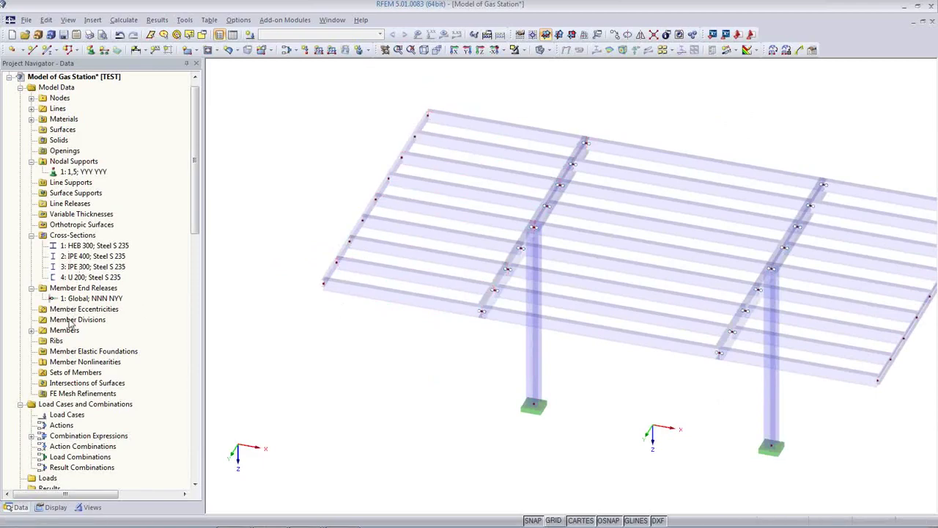
Create a second member end release in local member axes, with φy and φz released and a φy spring constant of 1 kNm/rad
{"action": "right_click", "coordinate": [76, 290]}
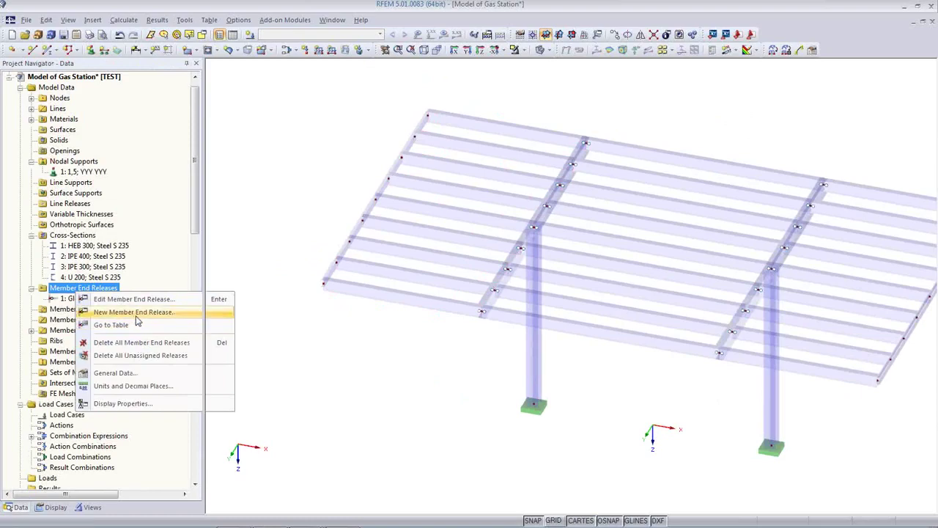
{"action": "left_click", "coordinate": [137, 313]}
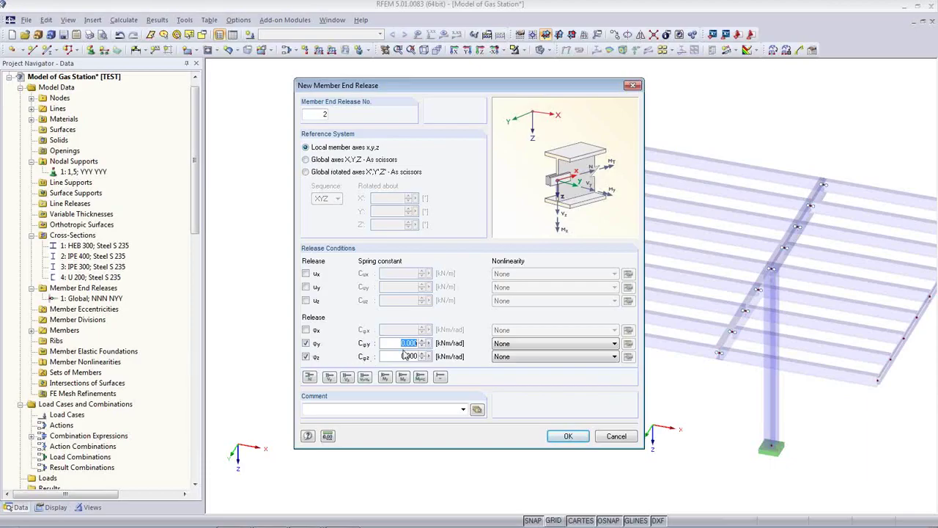
{"action": "type", "text": "1"}
{"action": "left_click", "coordinate": [568, 436]}
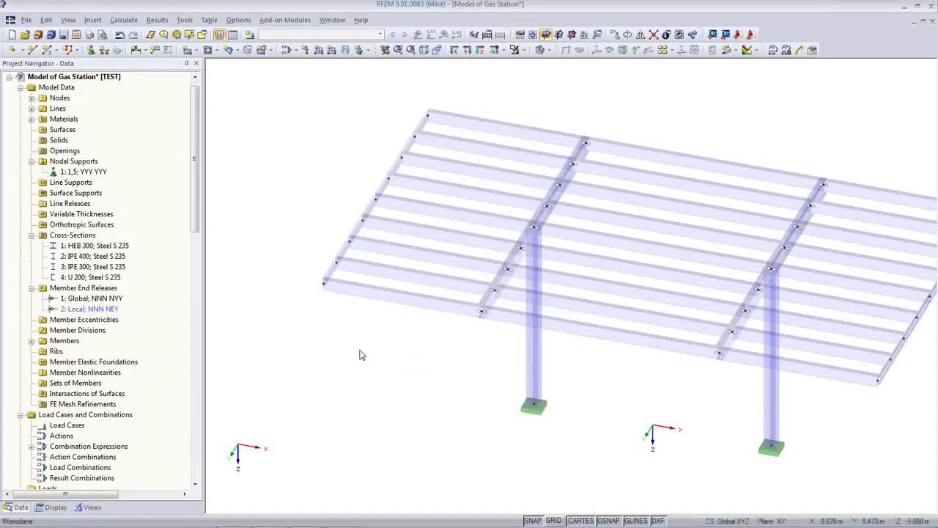
Select the roof beams and edge member of the negative-X outer bay and assign local release 2 to their member ends
{"action": "middle_click_drag", "start_coordinate": [364, 348], "coordinate": [472, 315], "text": "ctrl"}
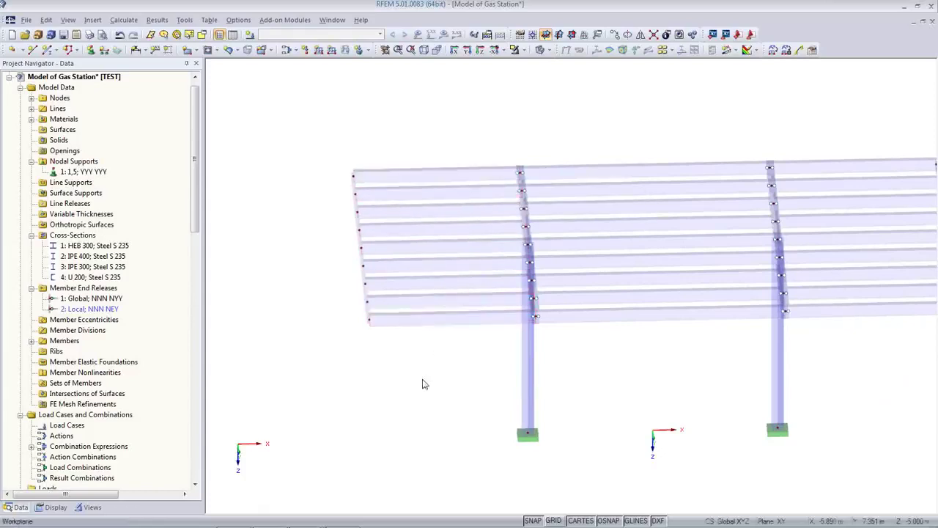
{"action": "middle_click_drag", "start_coordinate": [422, 383], "coordinate": [363, 384]}
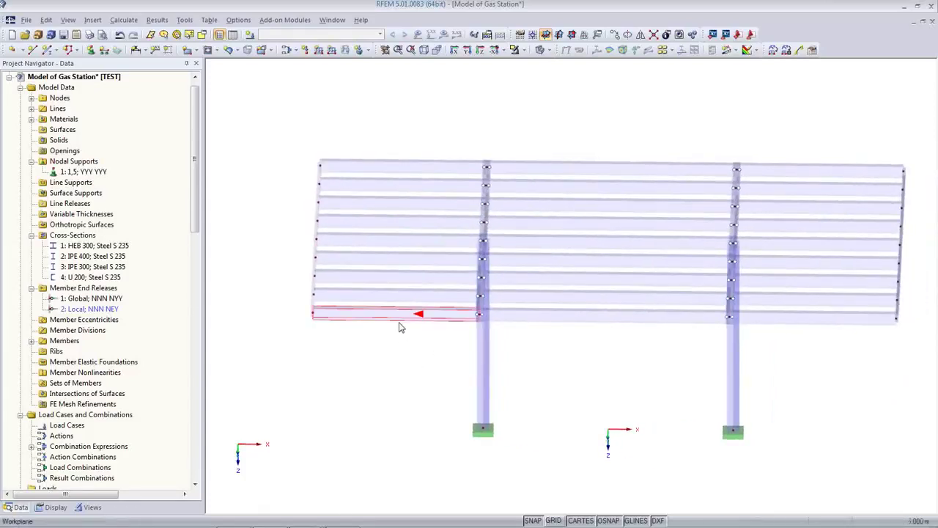
{"action": "left_click_drag", "start_coordinate": [381, 369], "coordinate": [296, 109]}
{"action": "double_click", "coordinate": [366, 165]}
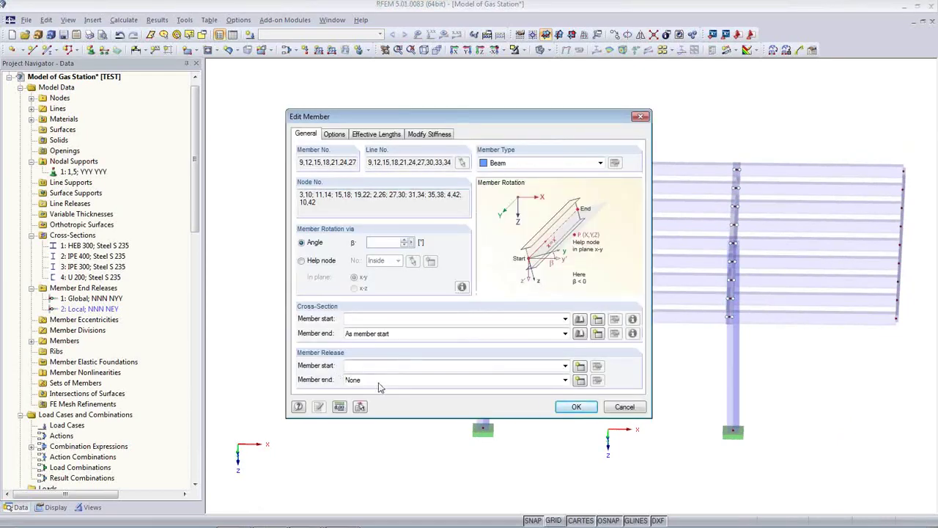
{"action": "left_click", "coordinate": [379, 380]}
{"action": "left_click", "coordinate": [392, 413]}
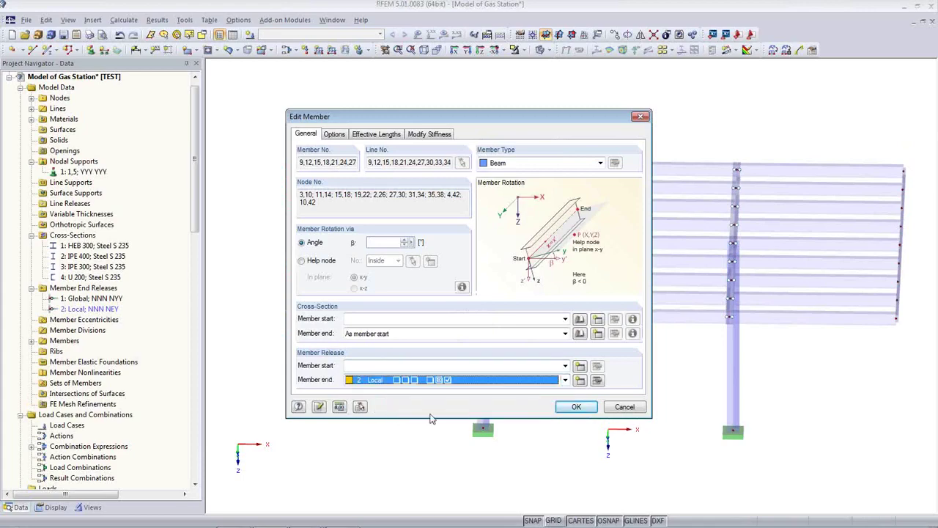
{"action": "left_click", "coordinate": [567, 408]}
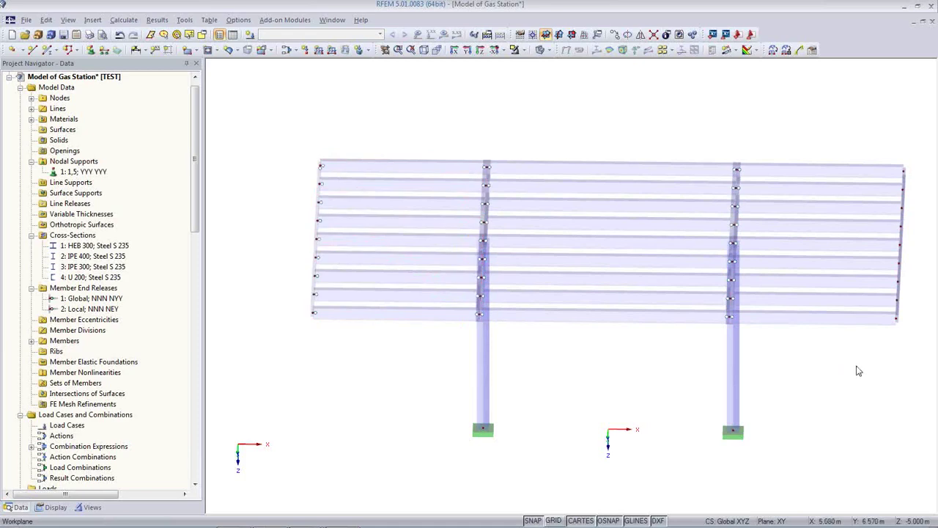
Assign local release 2 to the member starts of the nine positive-X outer-bay IPE 300 beams, and save the model
{"action": "left_click_drag", "start_coordinate": [858, 372], "coordinate": [792, 165]}
{"action": "double_click", "coordinate": [801, 176]}
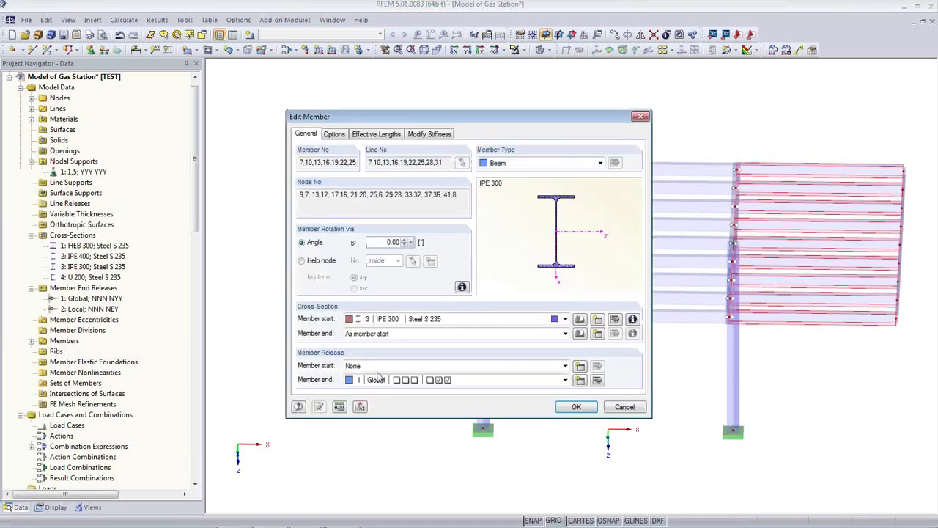
{"action": "left_click", "coordinate": [386, 366]}
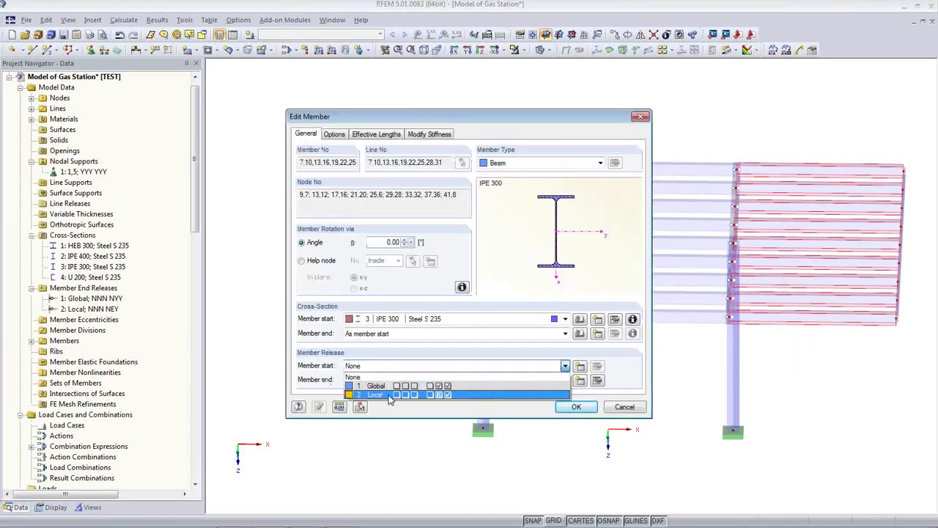
{"action": "left_click", "coordinate": [389, 395]}
{"action": "left_click", "coordinate": [571, 409]}
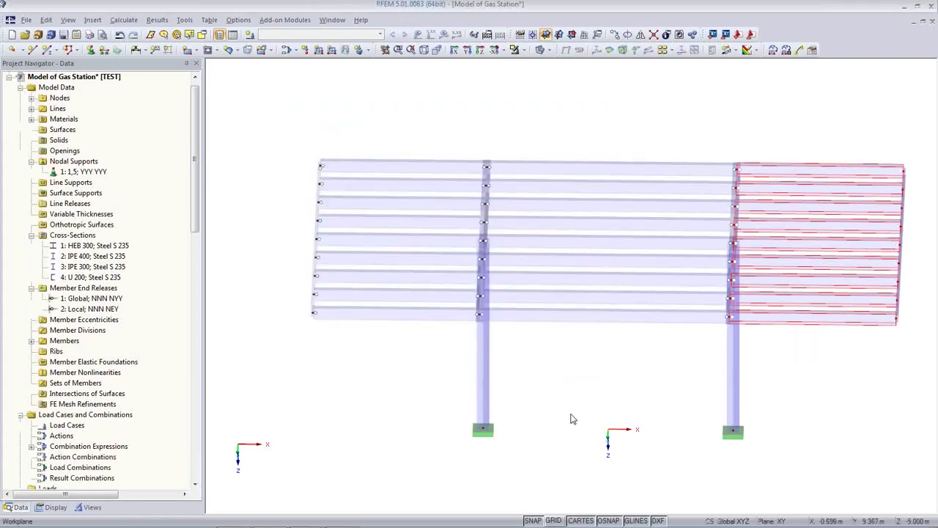
{"action": "middle_click_drag", "start_coordinate": [578, 410], "coordinate": [344, 328], "text": "ctrl"}
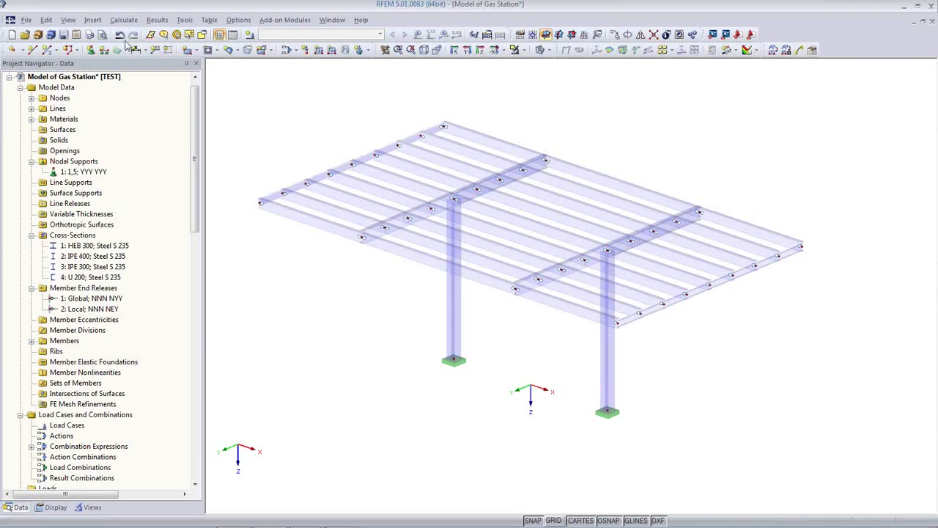
{"action": "left_click", "coordinate": [63, 35]}
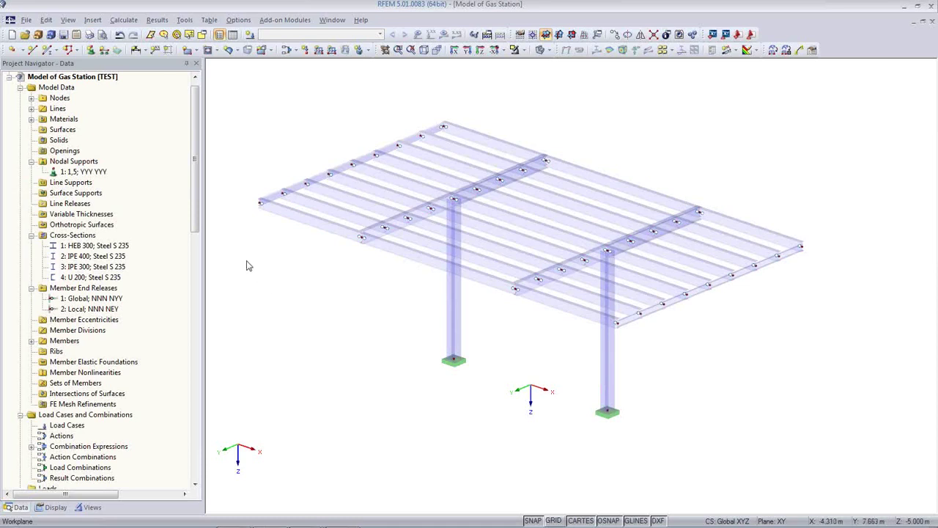
Show the load cases table below the model and enlarge it
{"action": "middle_click_drag", "start_coordinate": [450, 330], "coordinate": [490, 294]}
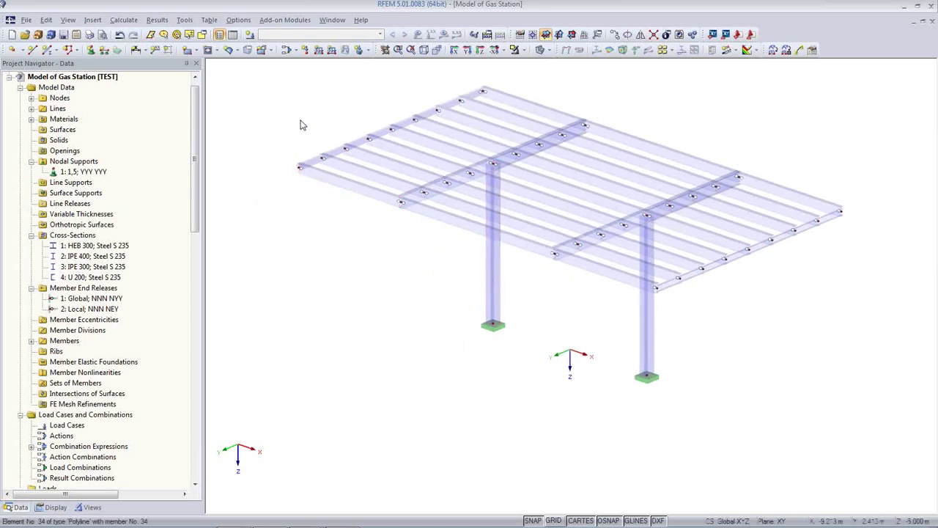
{"action": "left_click", "coordinate": [233, 36]}
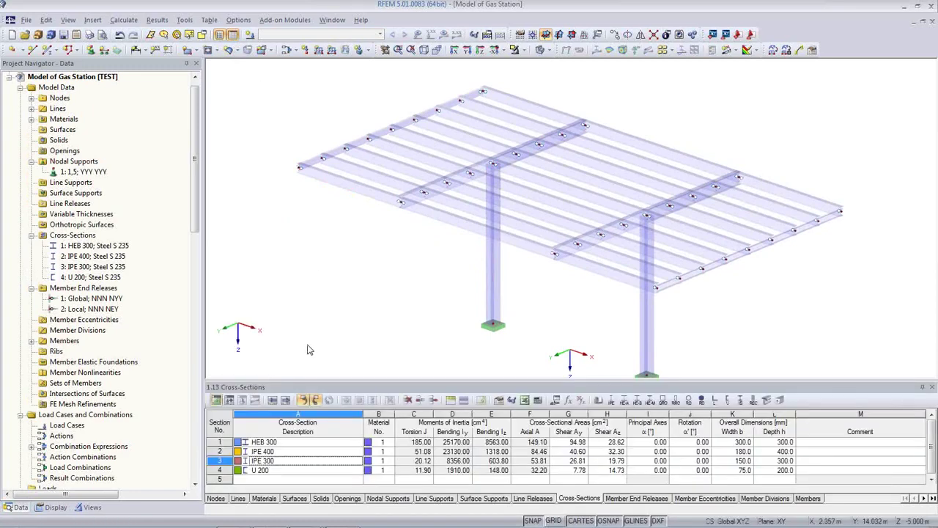
{"action": "left_click", "coordinate": [230, 400]}
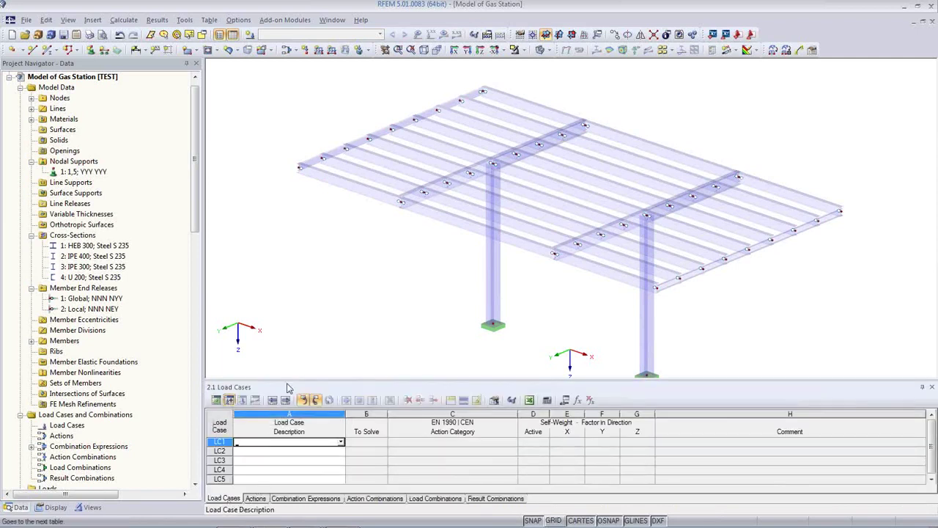
{"action": "left_click_drag", "start_coordinate": [294, 379], "coordinate": [294, 315]}
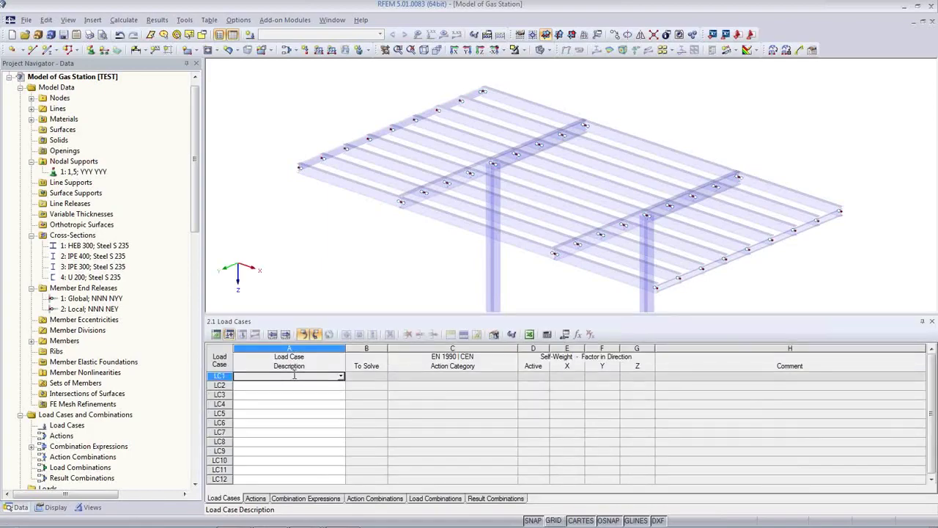
Define load case LC1 as Self-weight and keep its action category as Permanent
{"action": "left_click", "coordinate": [341, 376]}
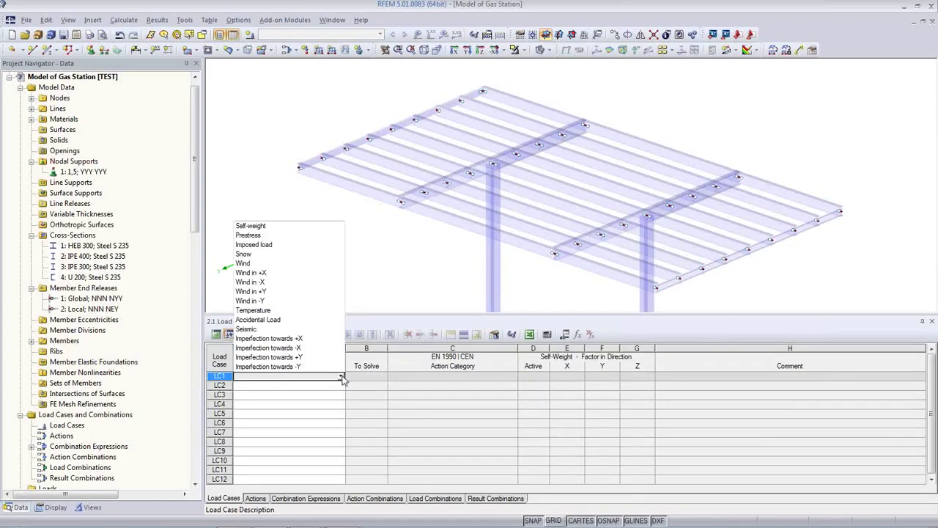
{"action": "left_click", "coordinate": [276, 227]}
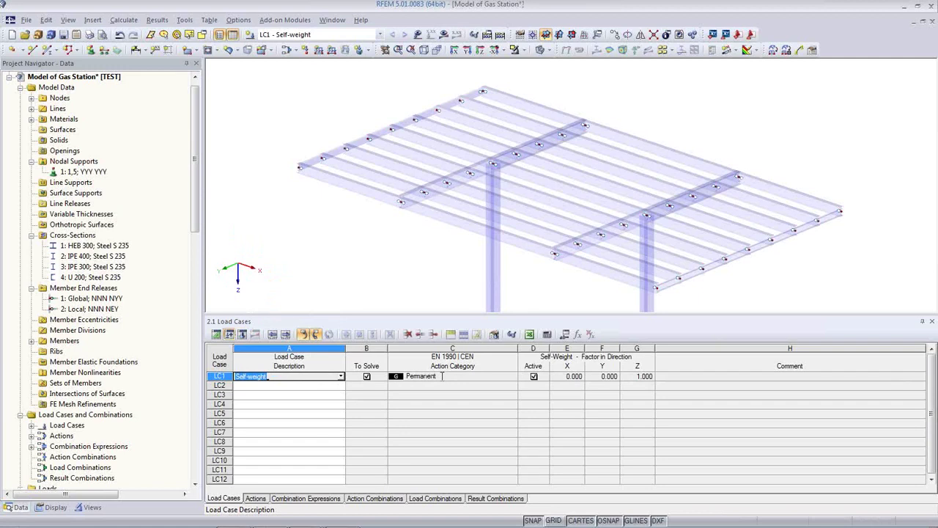
{"action": "left_click", "coordinate": [482, 376]}
{"action": "left_click", "coordinate": [516, 377]}
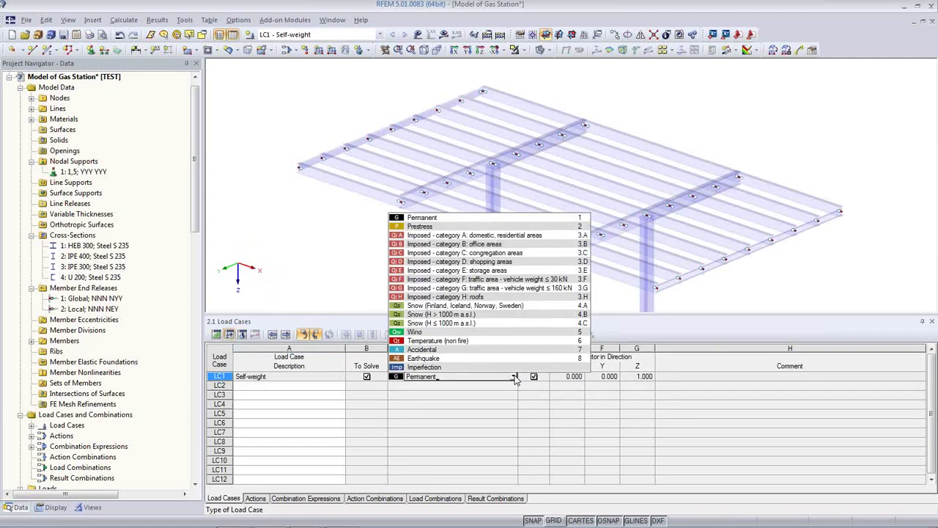
{"action": "left_click", "coordinate": [516, 377]}
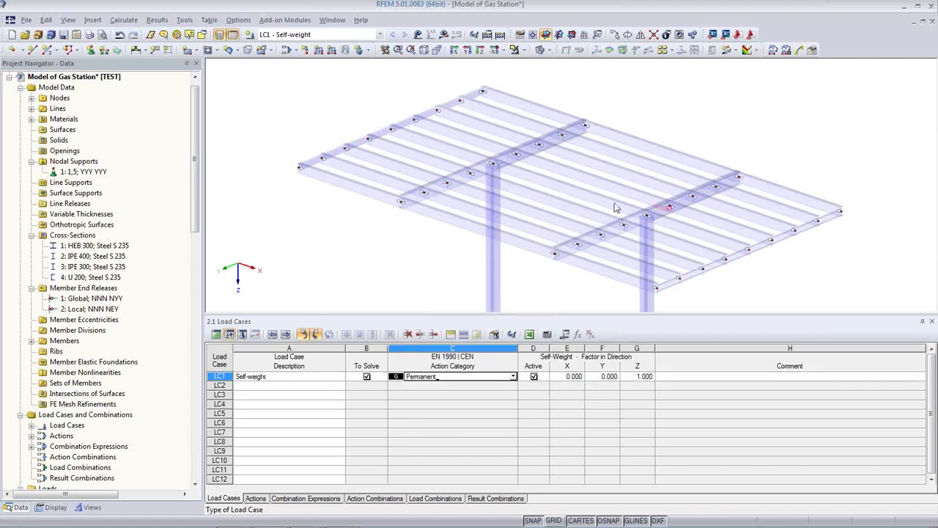
Define load case LC2 as Snow and load case LC3 as Wind in +X
{"action": "left_click", "coordinate": [317, 388]}
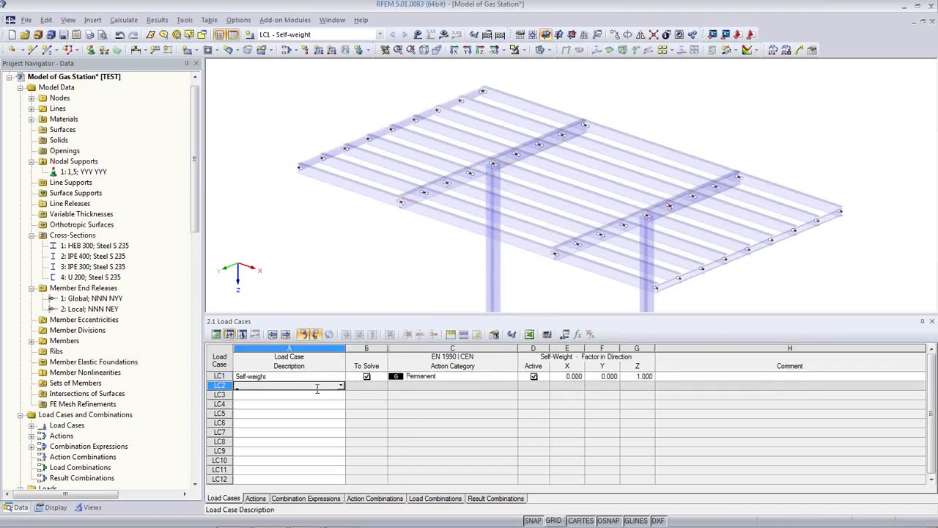
{"action": "left_click", "coordinate": [341, 386]}
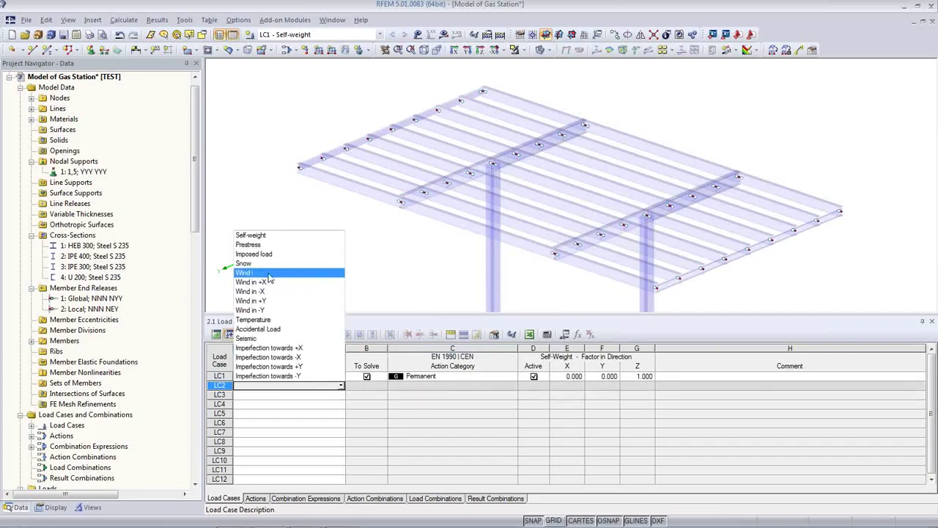
{"action": "left_click", "coordinate": [244, 263]}
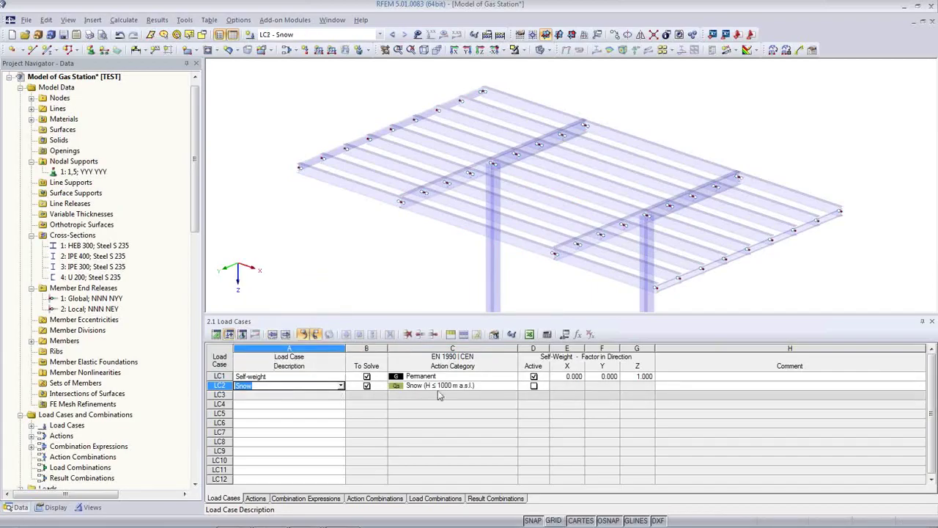
{"action": "left_click", "coordinate": [298, 396]}
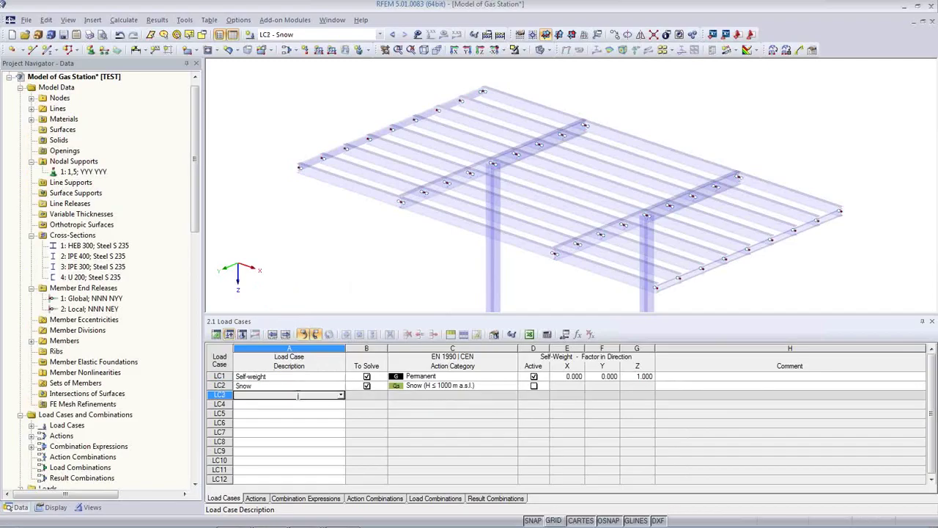
{"action": "left_click", "coordinate": [341, 397]}
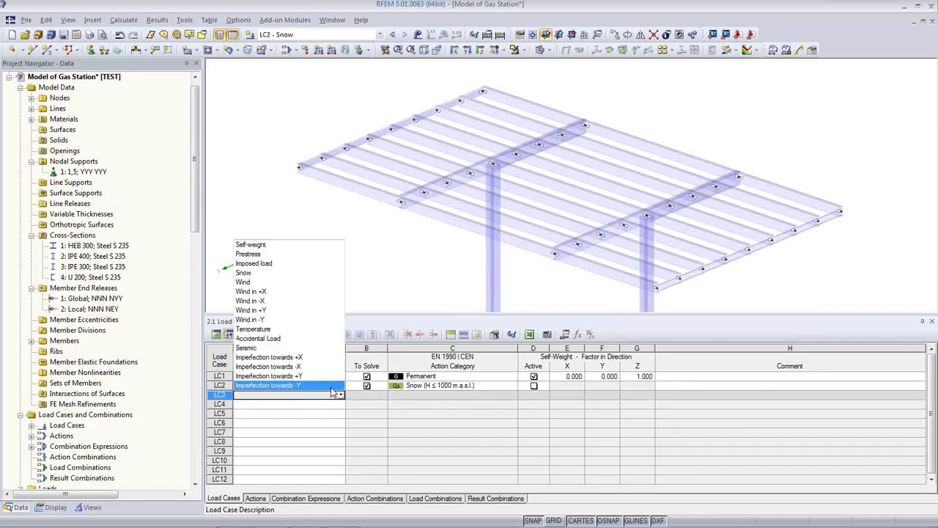
{"action": "left_click", "coordinate": [292, 294]}
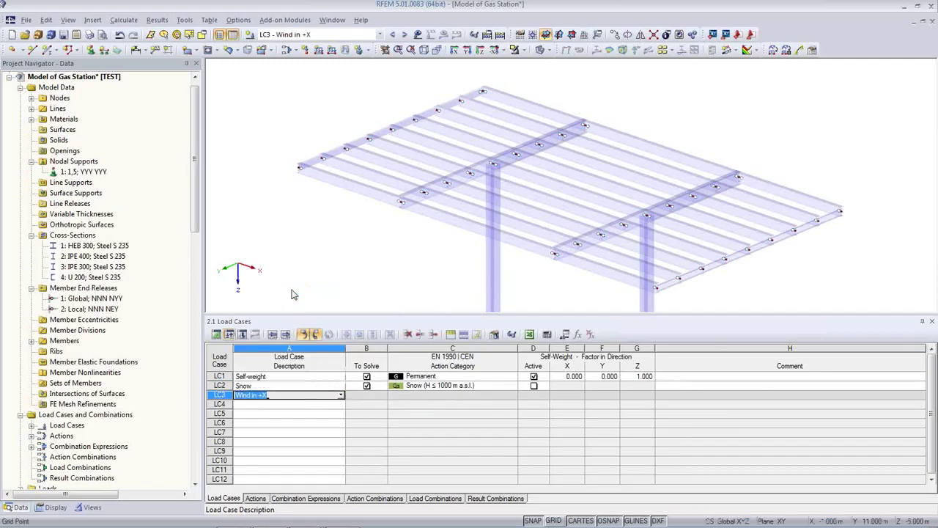
Define load case LC4 as Wind in -Y and load case LC5 as Imperfection towards +X
{"action": "left_click", "coordinate": [335, 404]}
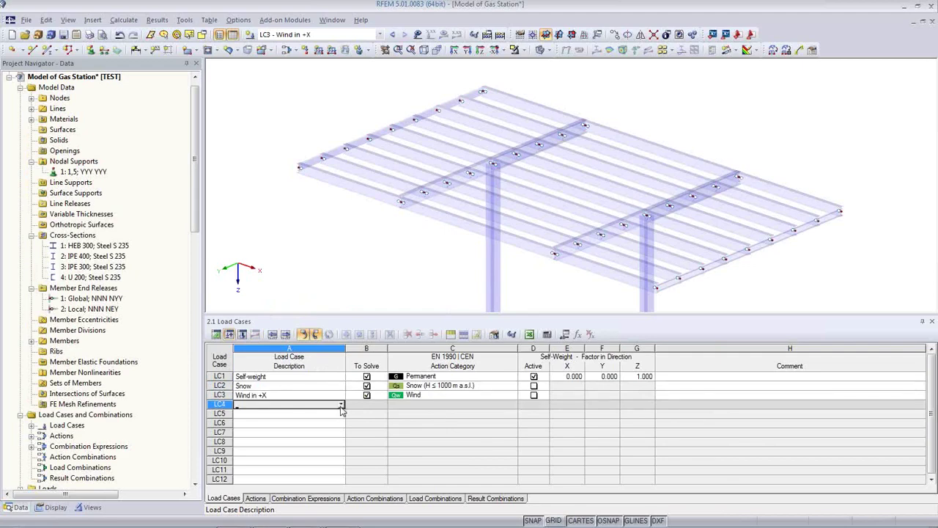
{"action": "left_click", "coordinate": [341, 405]}
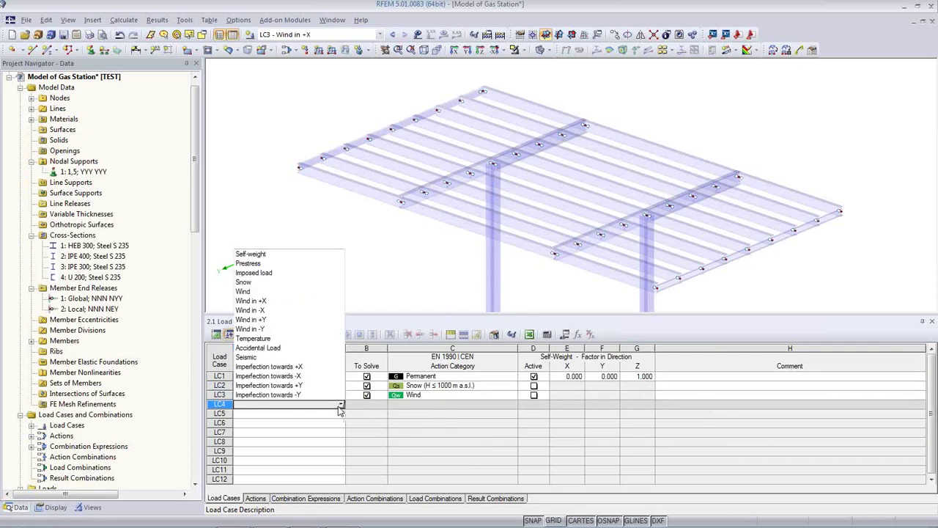
{"action": "left_click", "coordinate": [286, 330]}
{"action": "left_click", "coordinate": [293, 414]}
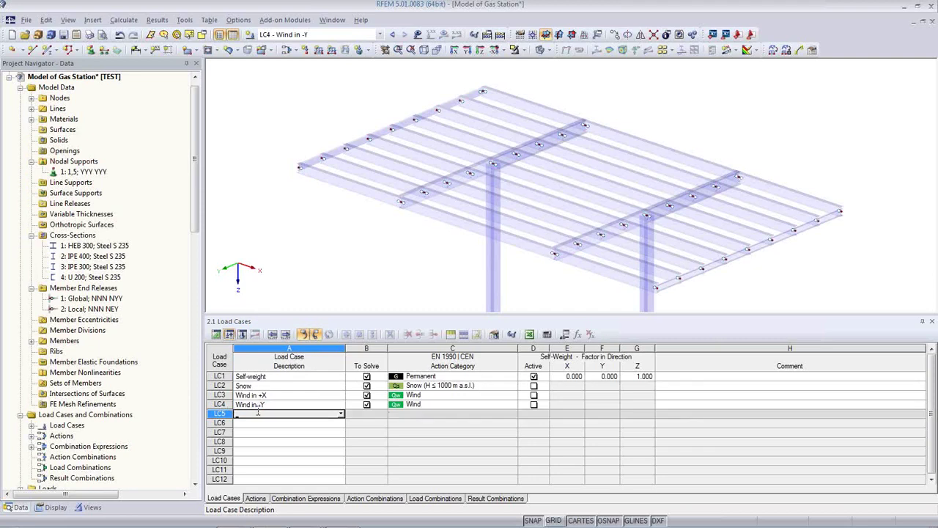
{"action": "left_click", "coordinate": [341, 414]}
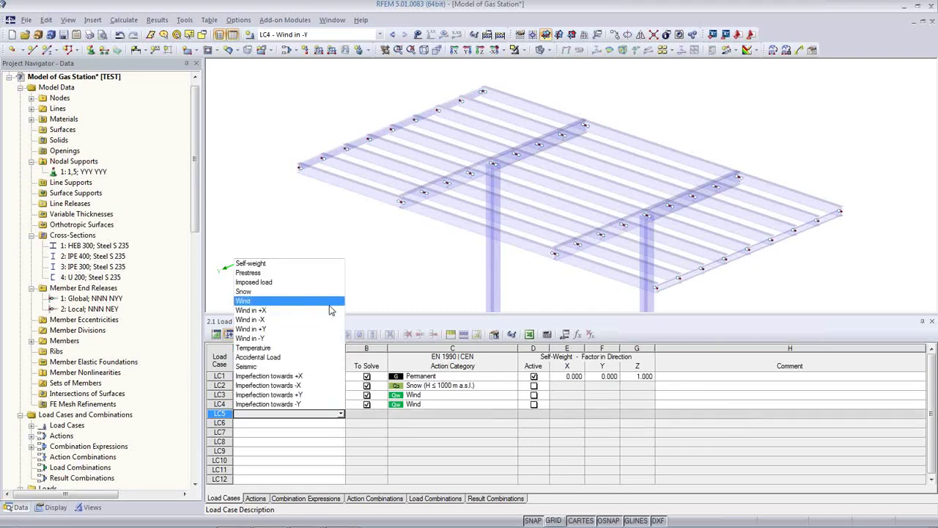
{"action": "left_click", "coordinate": [315, 377]}
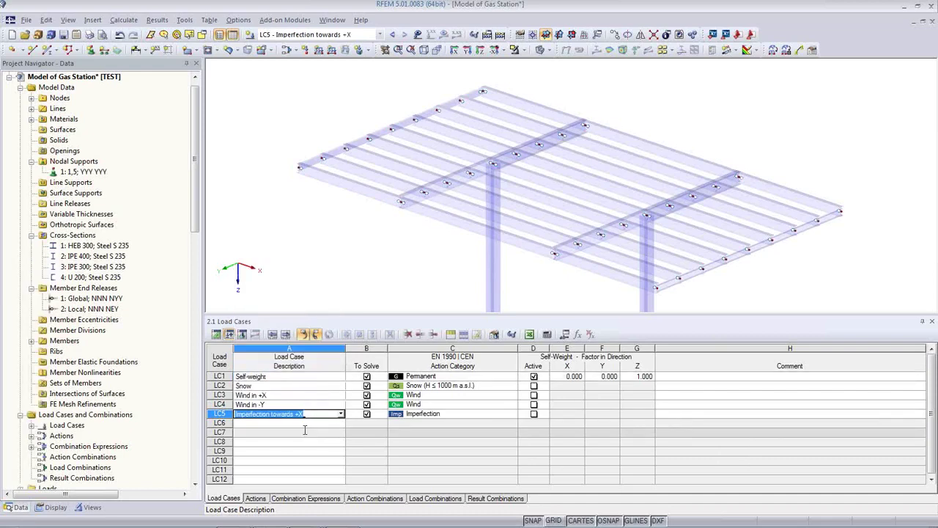
Define load case LC6 as Imperfection towards -Y and reduce the table height to give the model more room
{"action": "left_click", "coordinate": [305, 425]}
{"action": "left_click", "coordinate": [341, 424]}
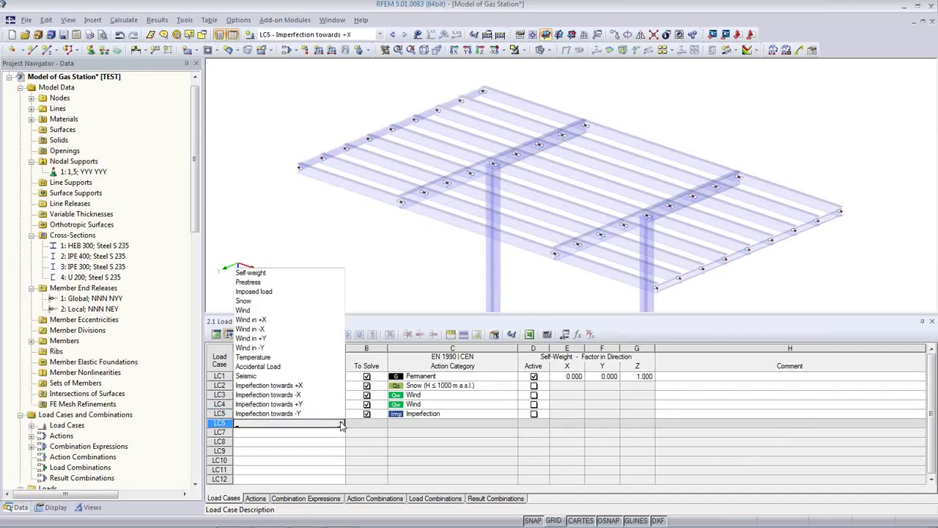
{"action": "left_click", "coordinate": [323, 414]}
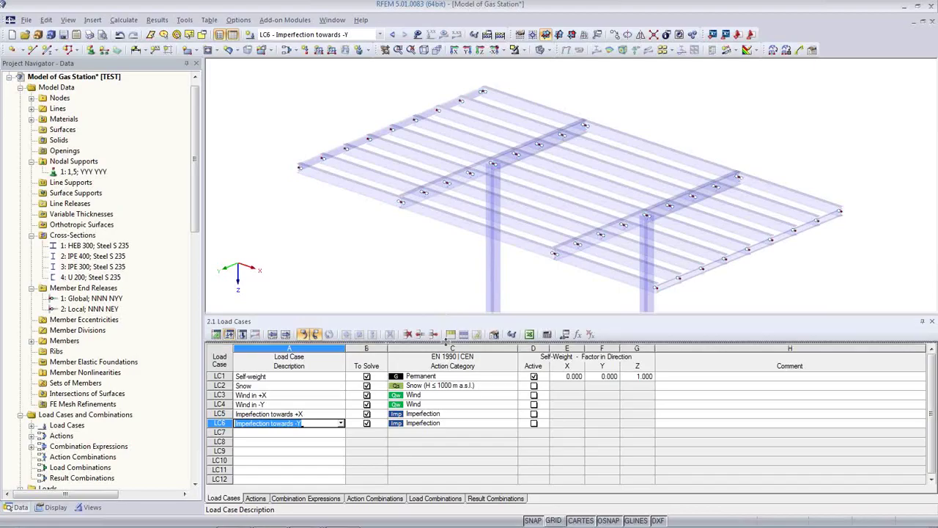
{"action": "left_click_drag", "start_coordinate": [444, 341], "coordinate": [444, 379]}
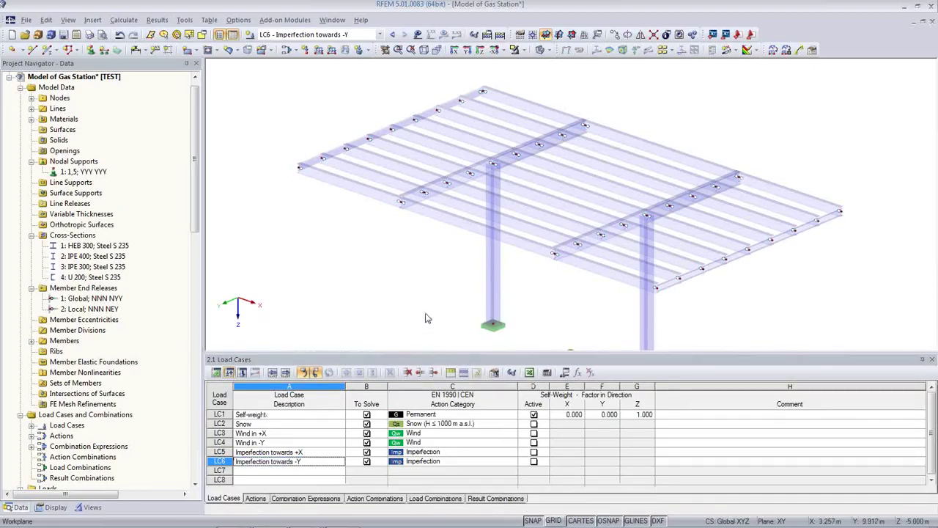
{"action": "mouse_move", "coordinate": [428, 318]}
{"action": "middle_mouse_down", "text": "ctrl"}
{"action": "mouse_move", "coordinate": [387, 256]}
{"action": "mouse_move", "coordinate": [396, 269]}
{"action": "middle_mouse_up", "text": "ctrl"}
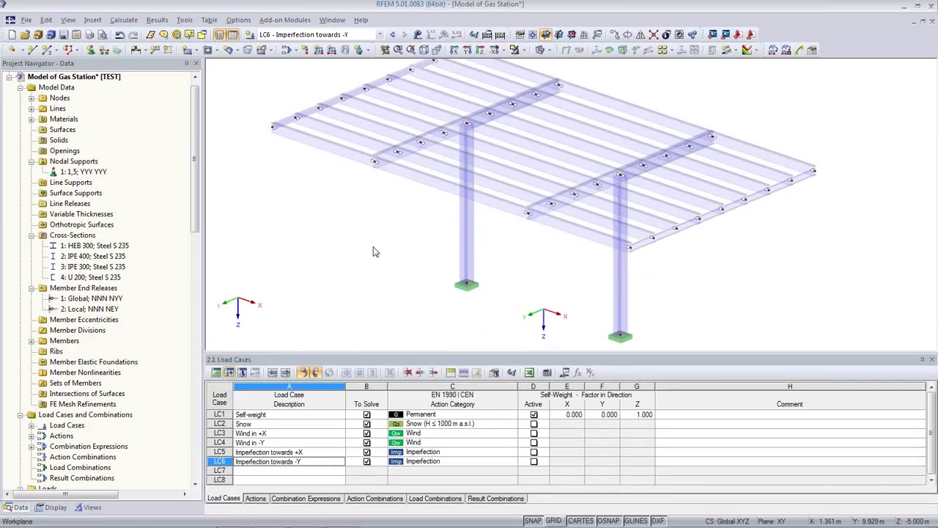
In the combination expressions, exclude the SLS - Frequent (CE3) and SLS - Quasi-permanent (CE4) design situations from use
{"action": "left_click", "coordinate": [256, 499]}
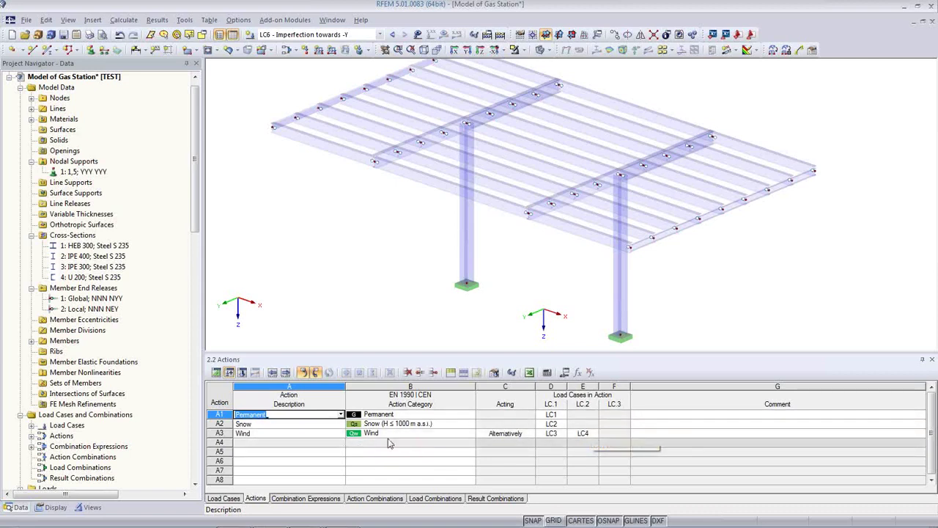
{"action": "left_click", "coordinate": [331, 499]}
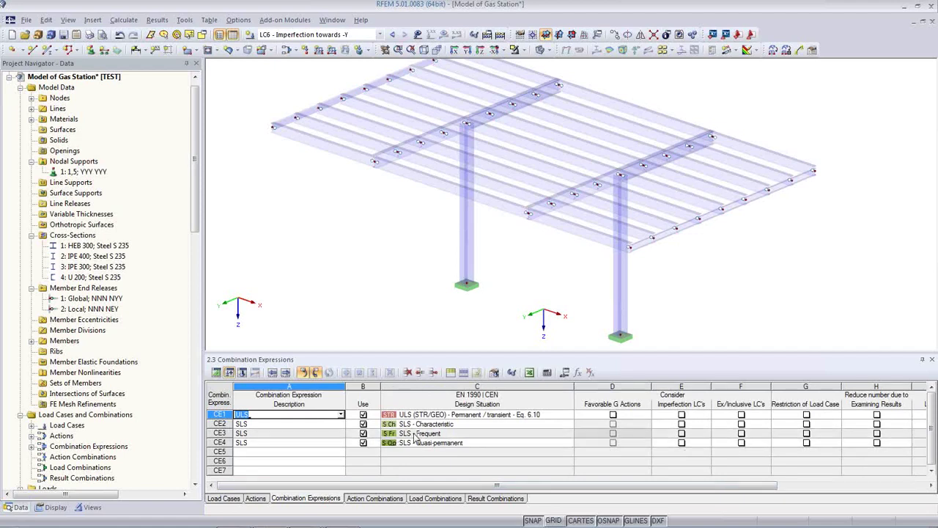
{"action": "left_click", "coordinate": [363, 435]}
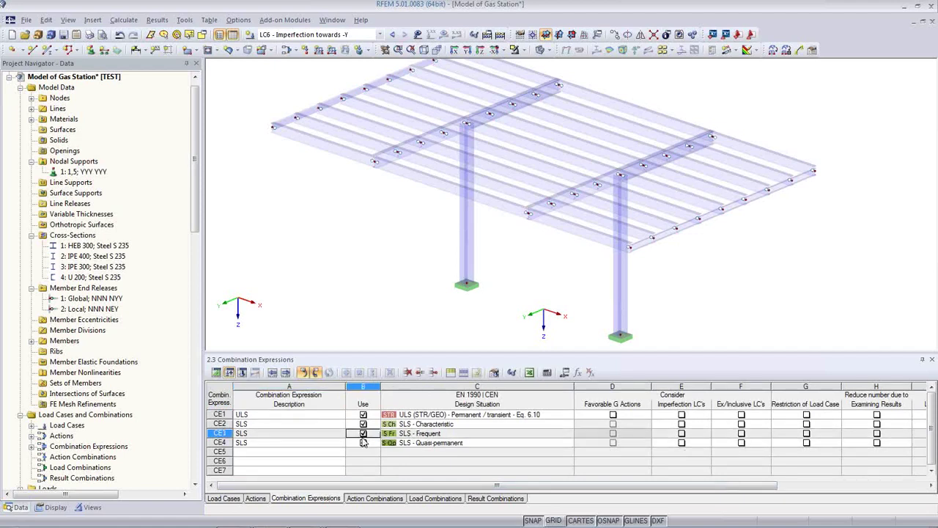
{"action": "left_click", "coordinate": [363, 435]}
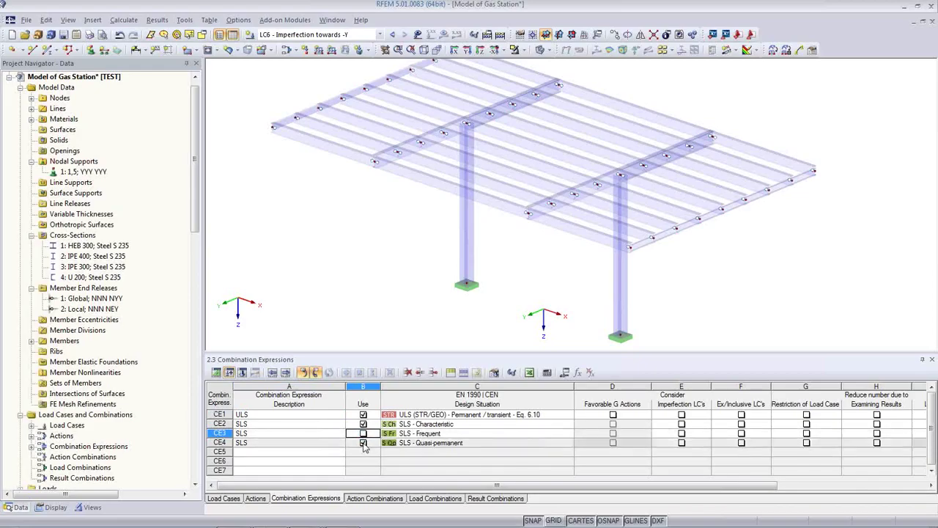
{"action": "left_click", "coordinate": [363, 443]}
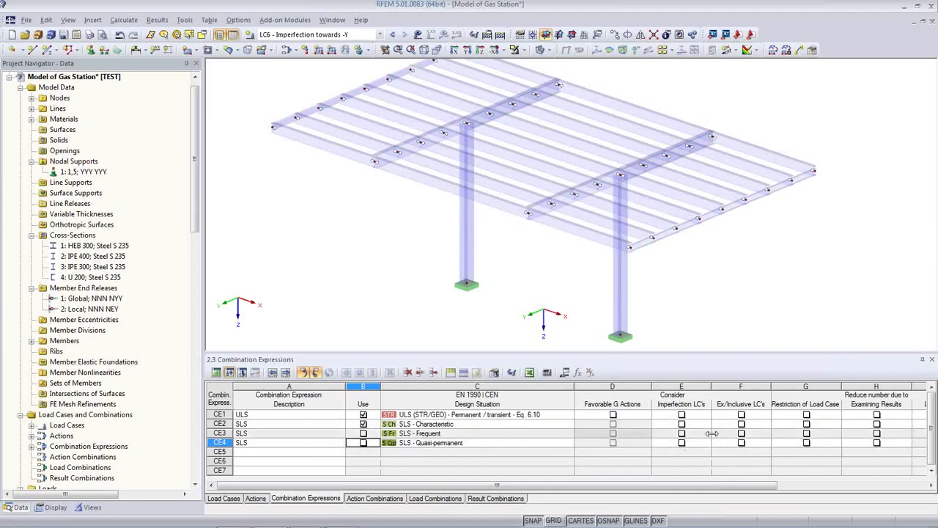
Consider imperfection load cases for CE1, removing co-existing duplicates and all combinations without imperfection, and make imperfections subject to specific load cases
{"action": "left_click", "coordinate": [683, 416]}
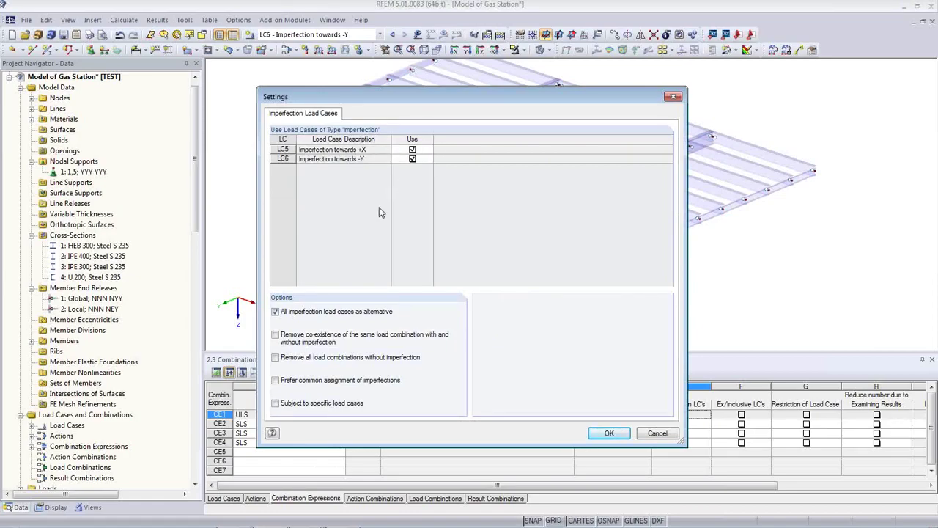
{"action": "left_click", "coordinate": [278, 338]}
{"action": "left_click", "coordinate": [278, 359]}
{"action": "left_click", "coordinate": [275, 403]}
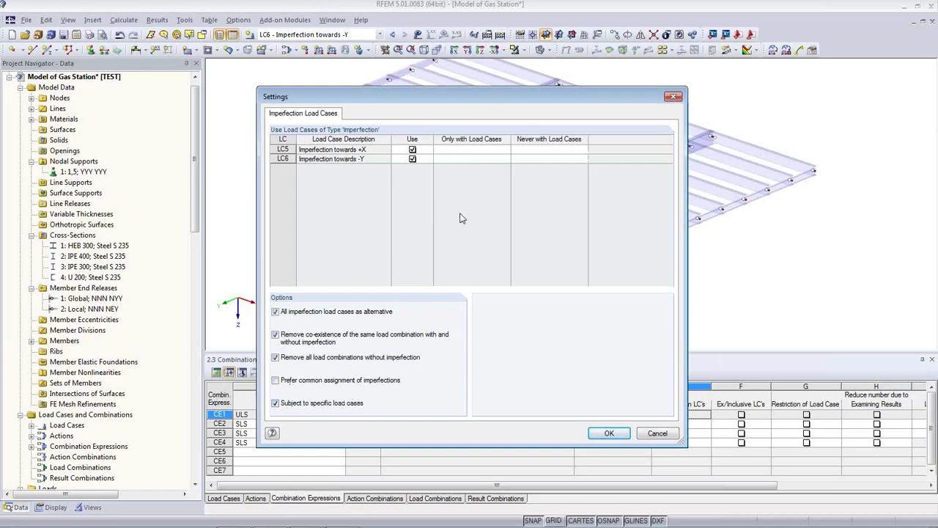
Set imperfection LC5 never to act with LC4 and LC6 never with LC3, and accept the imperfection settings
{"action": "left_click", "coordinate": [517, 149]}
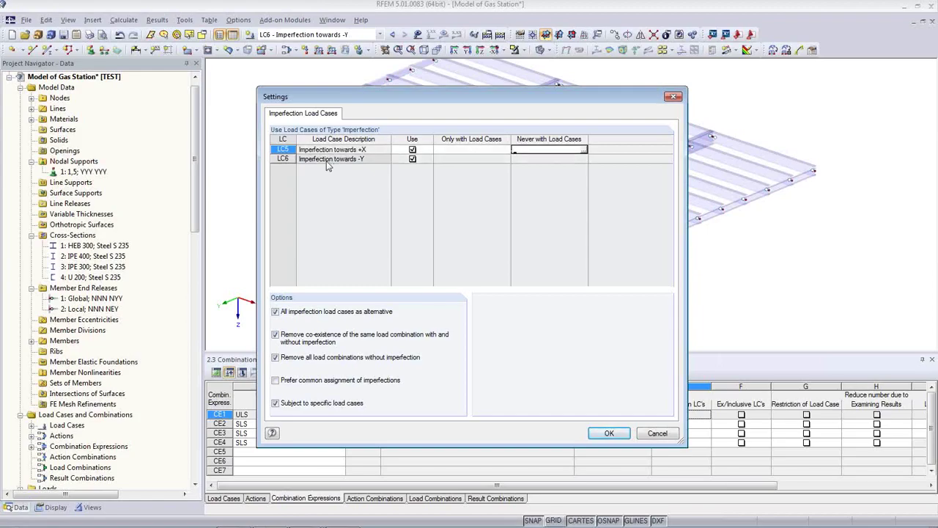
{"action": "left_click", "coordinate": [583, 149]}
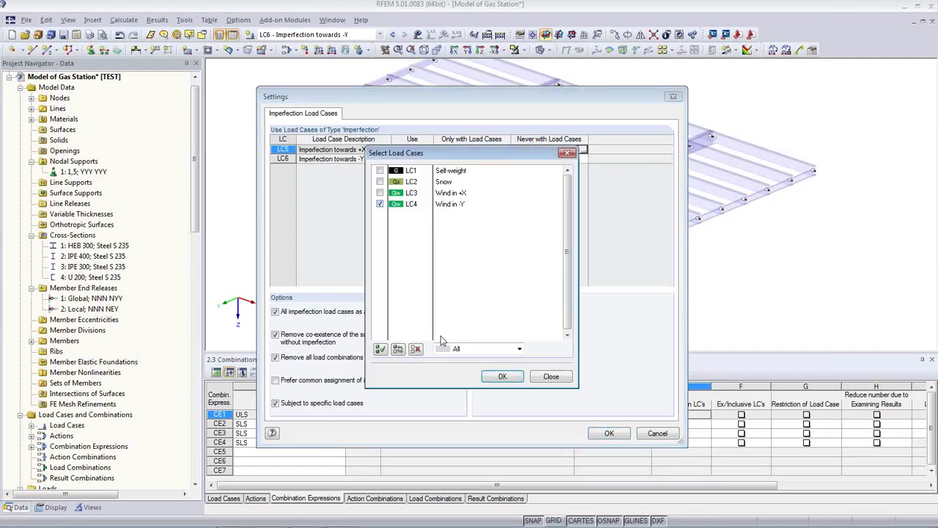
{"action": "left_click", "coordinate": [503, 376]}
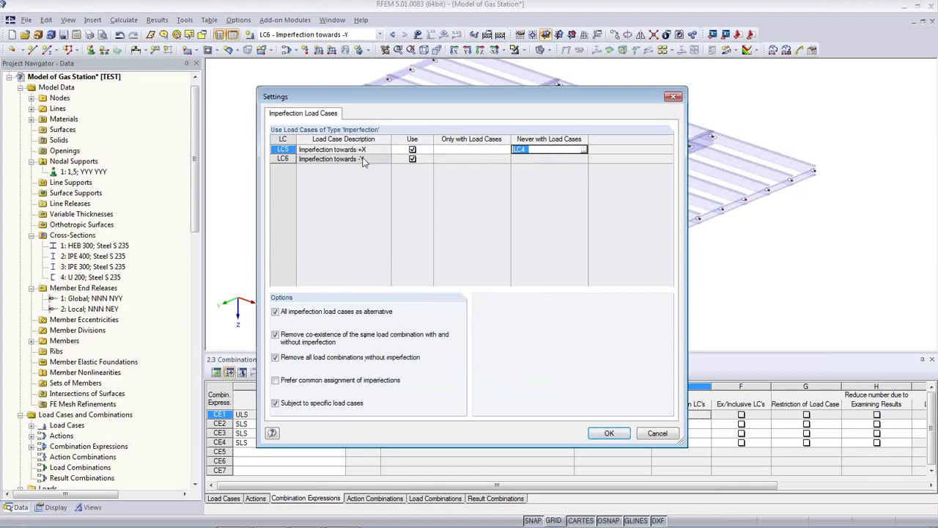
{"action": "left_click", "coordinate": [543, 158]}
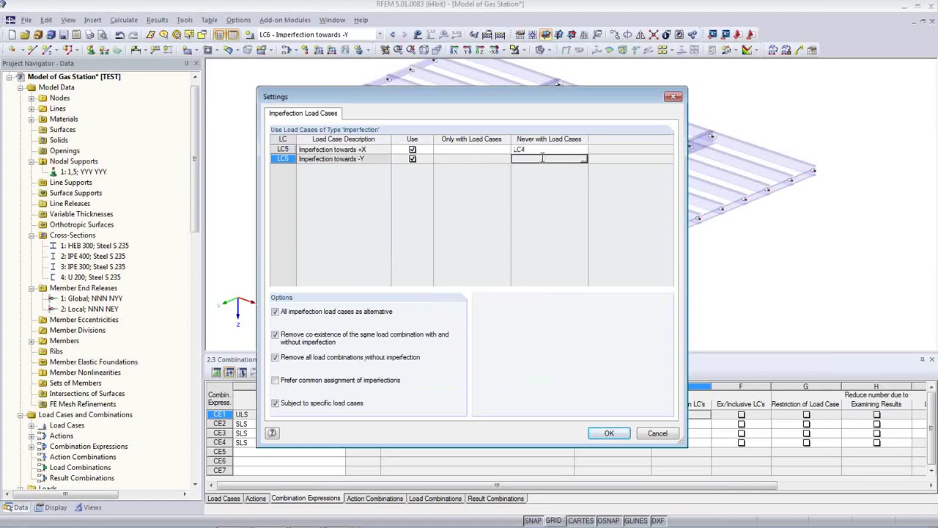
{"action": "left_click", "coordinate": [584, 159]}
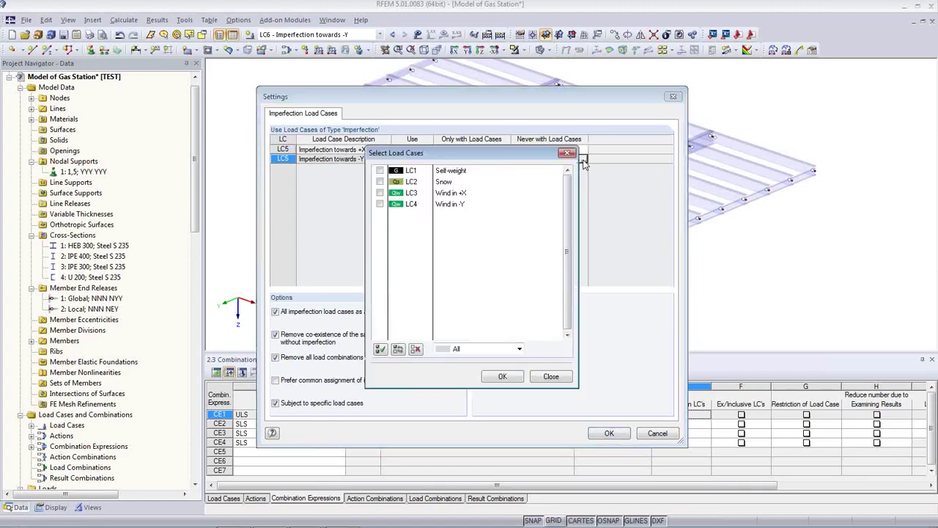
{"action": "left_click", "coordinate": [380, 192]}
{"action": "left_click", "coordinate": [503, 376]}
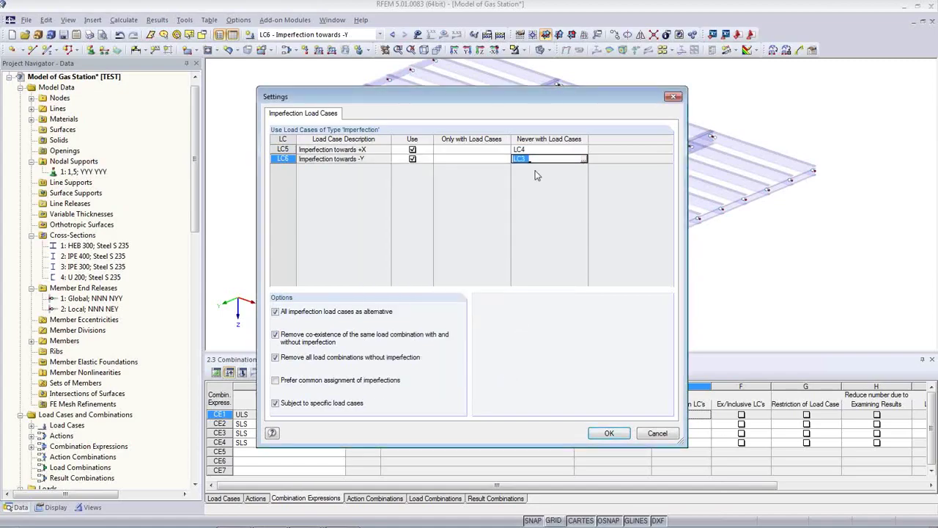
{"action": "left_click", "coordinate": [544, 149]}
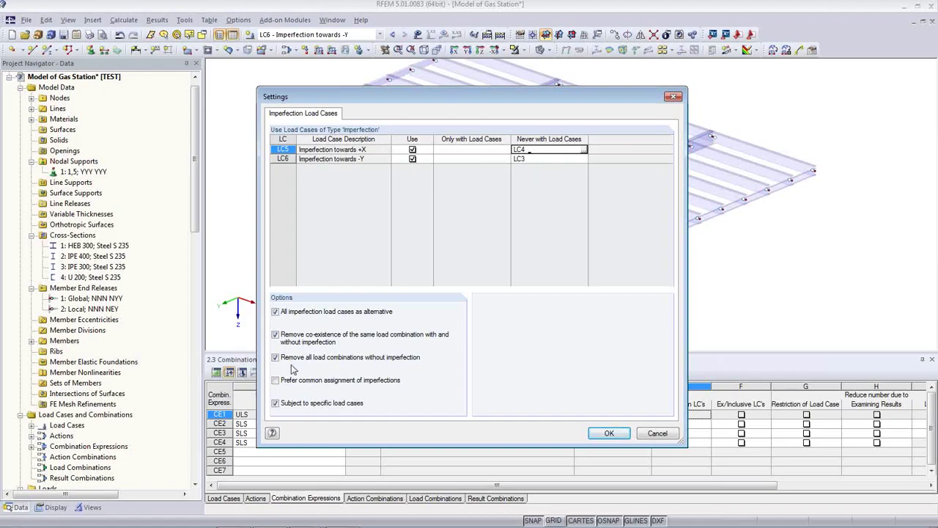
{"action": "left_click", "coordinate": [620, 438]}
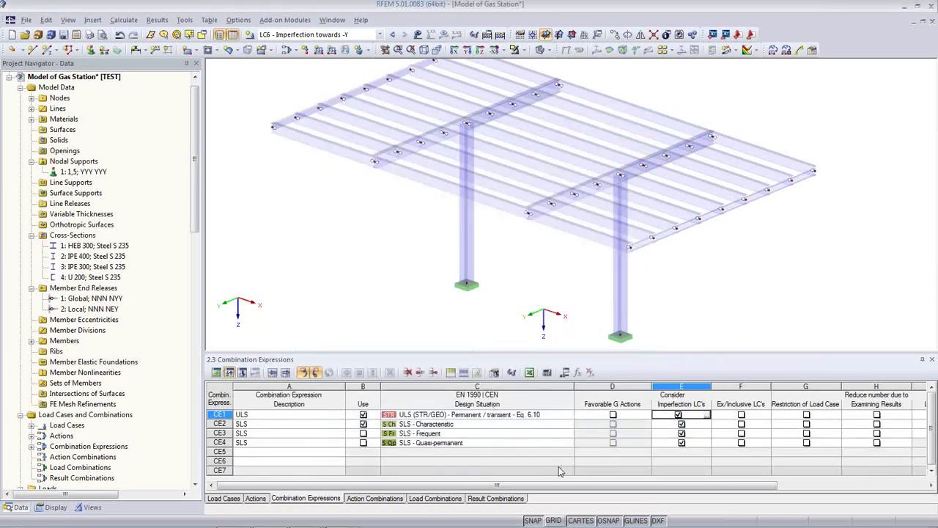
Review the generated action combinations, load combinations and result combinations
{"action": "left_click", "coordinate": [396, 498]}
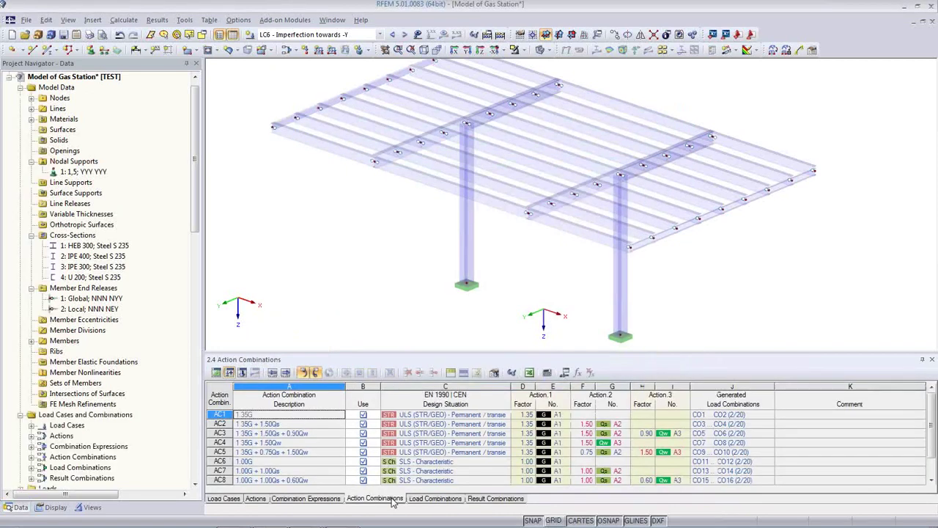
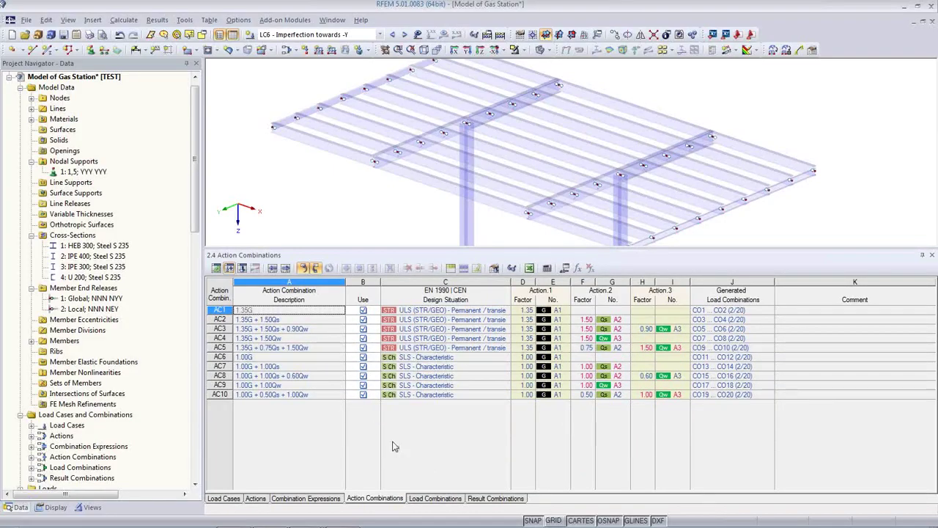
{"action": "left_click", "coordinate": [435, 498]}
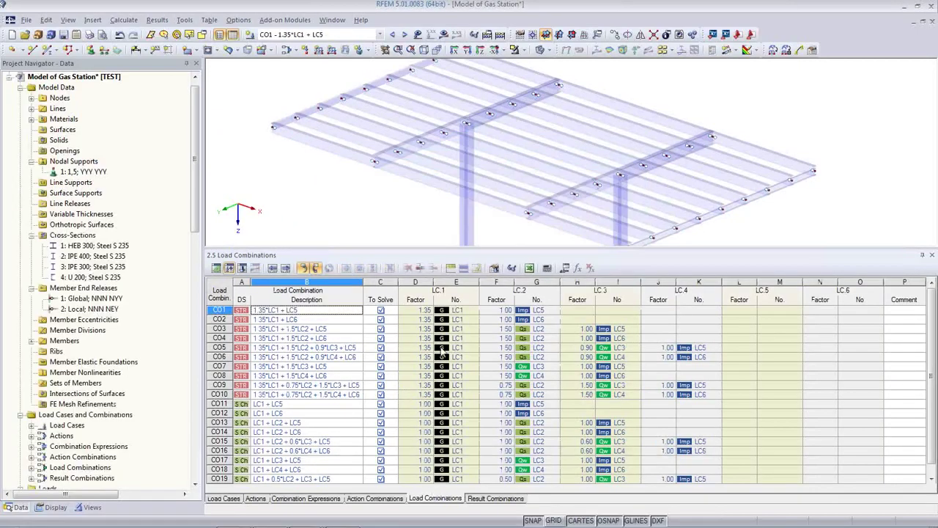
{"action": "left_click_drag", "start_coordinate": [436, 247], "coordinate": [436, 156]}
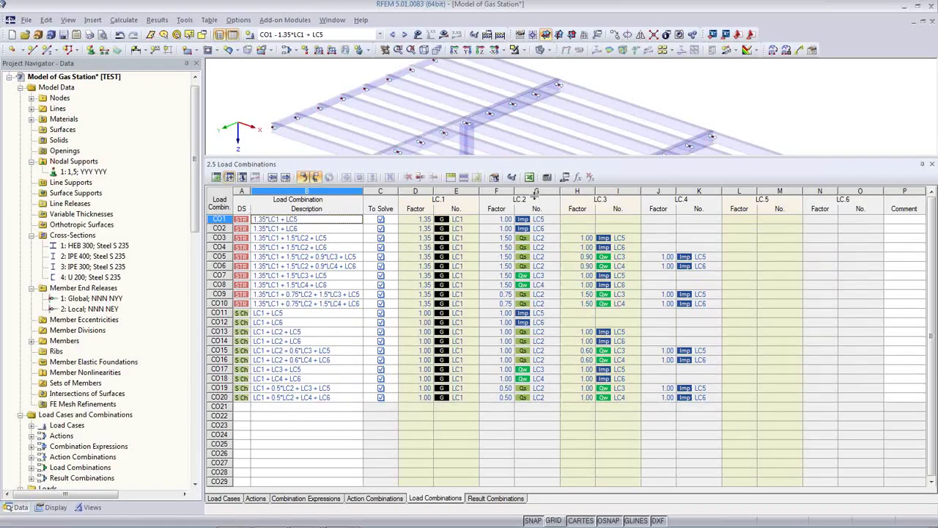
{"action": "left_click_drag", "start_coordinate": [536, 192], "coordinate": [536, 340]}
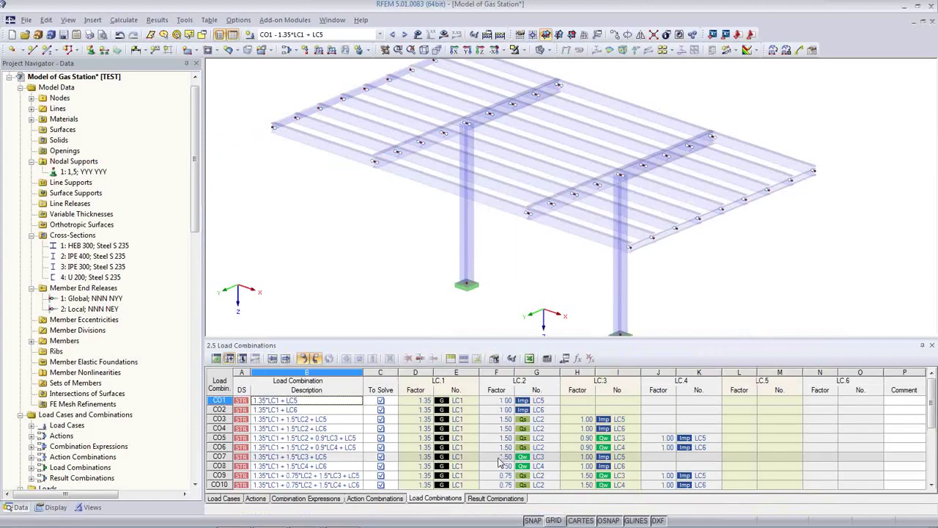
{"action": "left_click", "coordinate": [506, 499]}
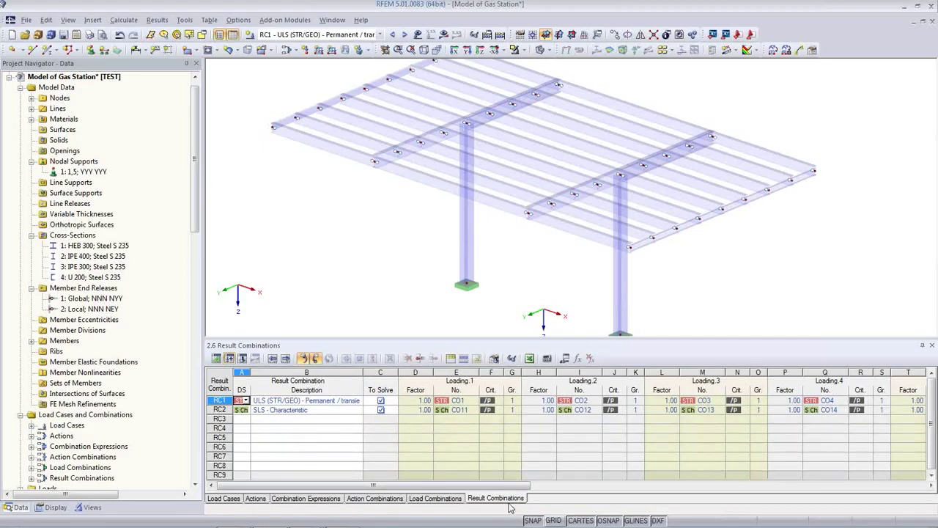
{"action": "left_click", "coordinate": [326, 409]}
{"action": "left_click", "coordinate": [325, 401]}
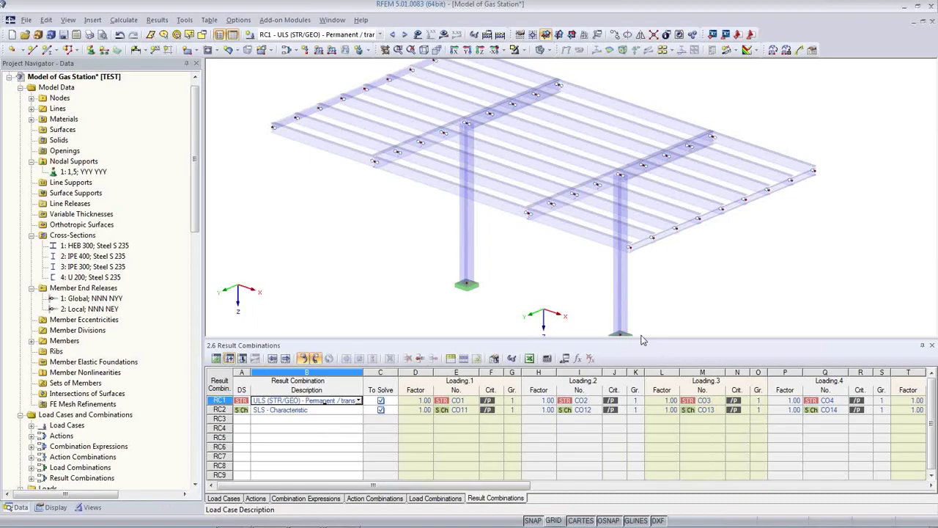
Shrink the result combinations table and display the model in wireframe
{"action": "left_click_drag", "start_coordinate": [642, 337], "coordinate": [642, 396]}
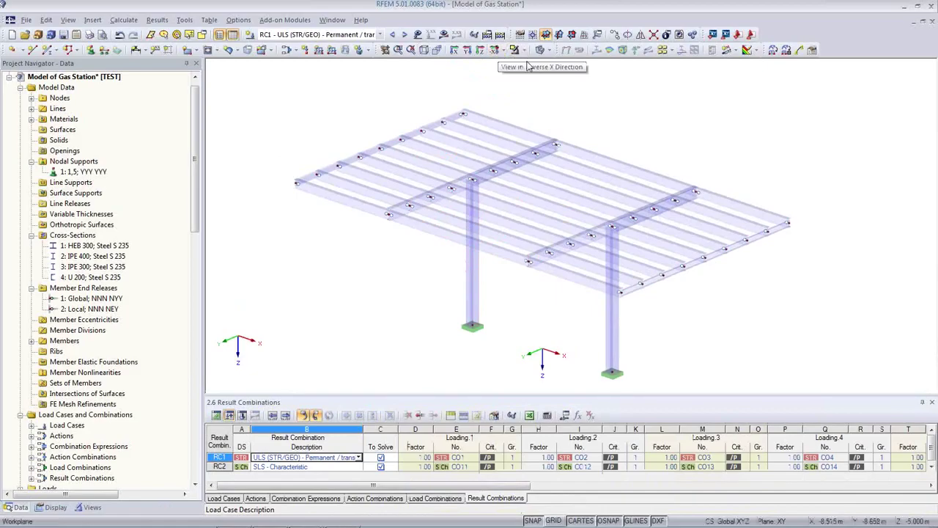
{"action": "middle_click_drag", "start_coordinate": [625, 253], "coordinate": [711, 284], "text": "ctrl"}
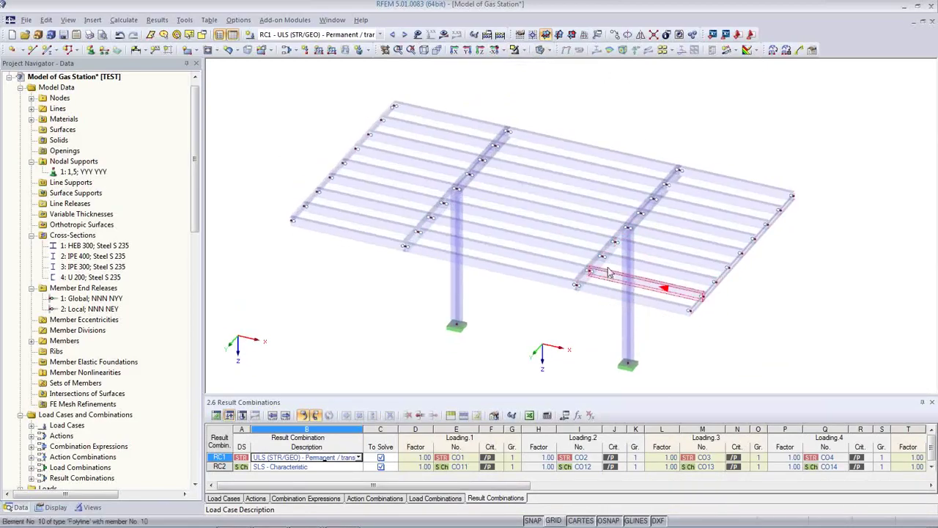
{"action": "left_click", "coordinate": [543, 49]}
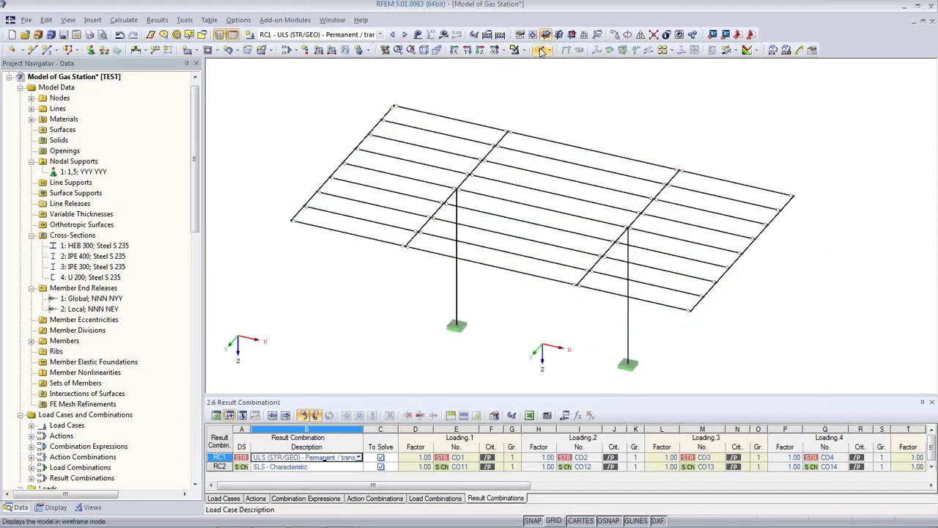
Remove the end release of the outer U 200 edge member (member 34) by setting its member end to None
{"action": "middle_click_drag", "start_coordinate": [479, 148], "coordinate": [508, 176]}
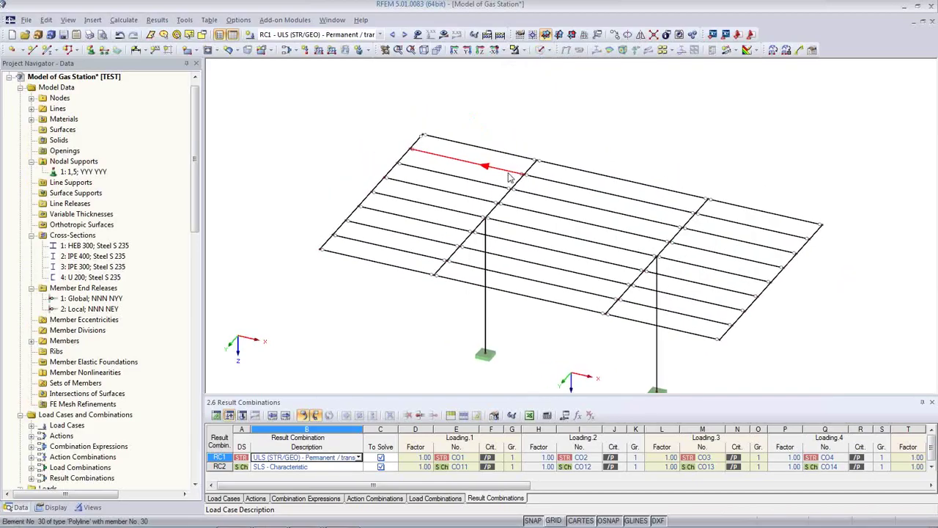
{"action": "scroll", "coordinate": [425, 209], "scroll_direction": "up", "scroll_amount": 3}
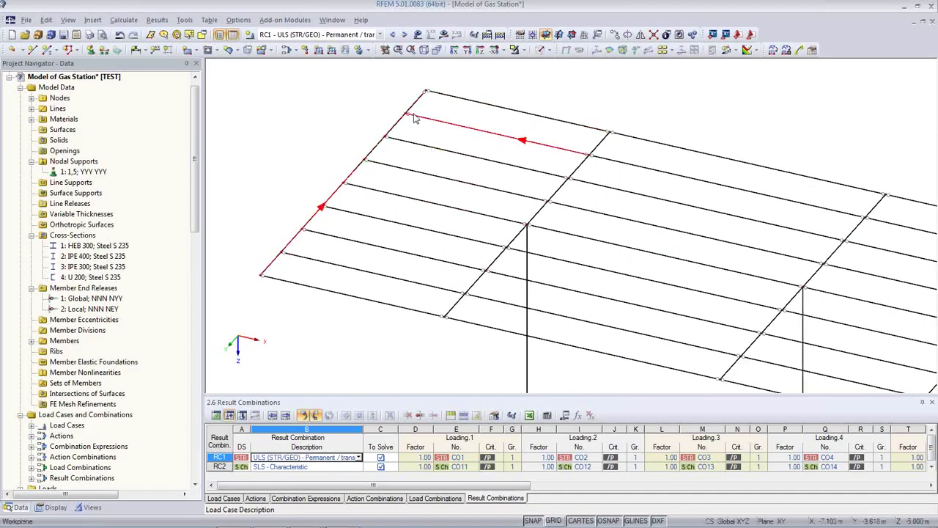
{"action": "middle_click_drag", "start_coordinate": [466, 167], "coordinate": [443, 220]}
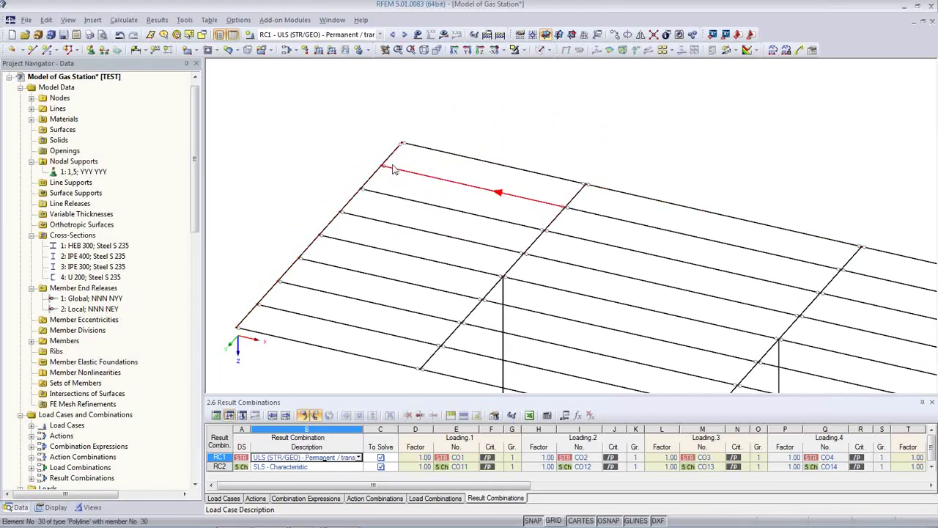
{"action": "double_click", "coordinate": [391, 163]}
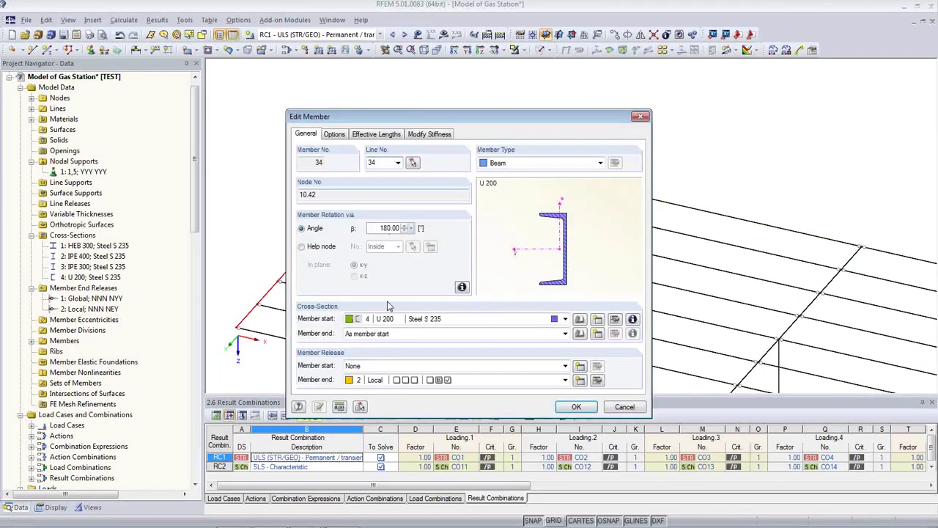
{"action": "left_click", "coordinate": [496, 380]}
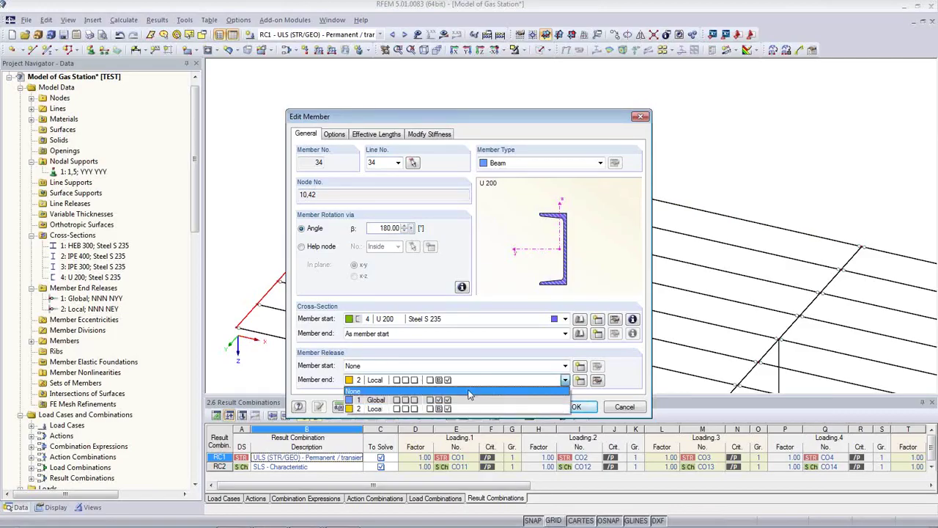
{"action": "left_click", "coordinate": [467, 392]}
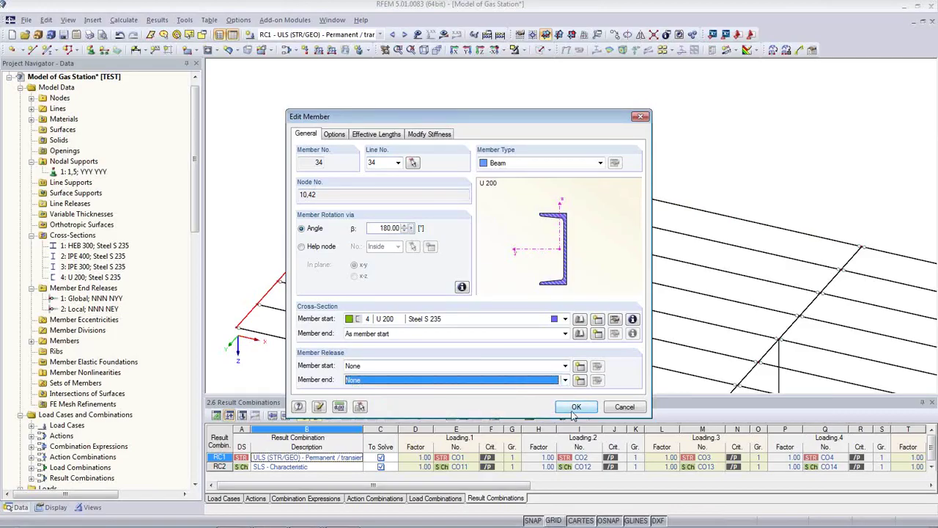
{"action": "left_click", "coordinate": [575, 407]}
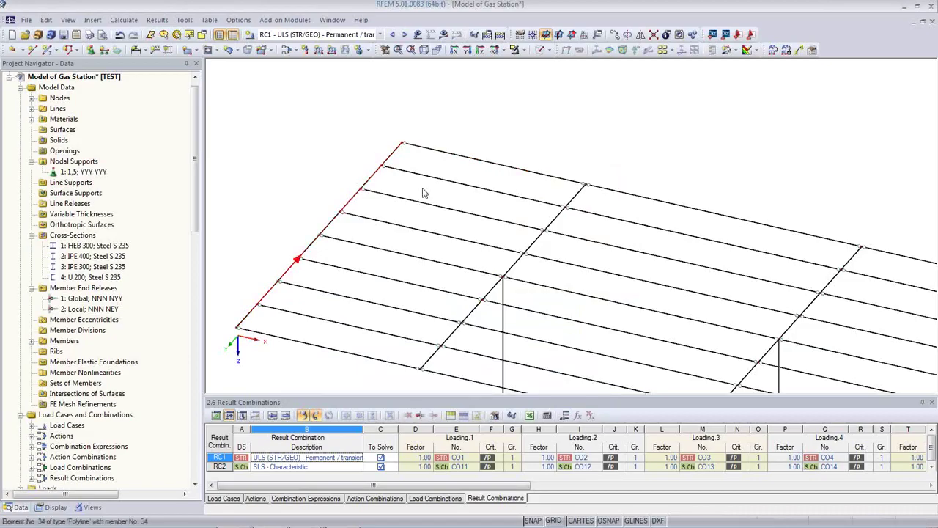
Make LC1 Self-weight the active load case
{"action": "middle_click_drag", "start_coordinate": [419, 188], "coordinate": [539, 192]}
{"action": "scroll", "coordinate": [539, 193], "scroll_direction": "down", "scroll_amount": 3}
{"action": "scroll", "coordinate": [733, 217], "scroll_direction": "down", "scroll_amount": 2}
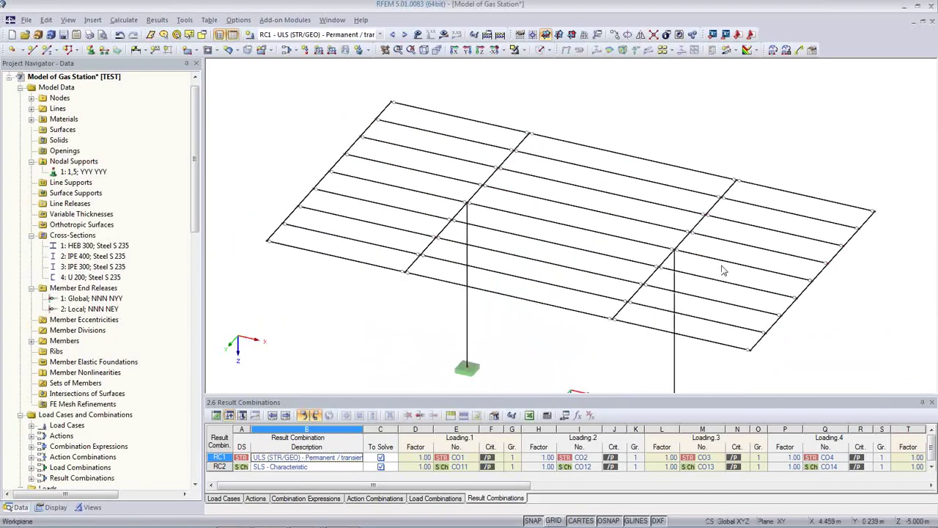
{"action": "left_click", "coordinate": [380, 35]}
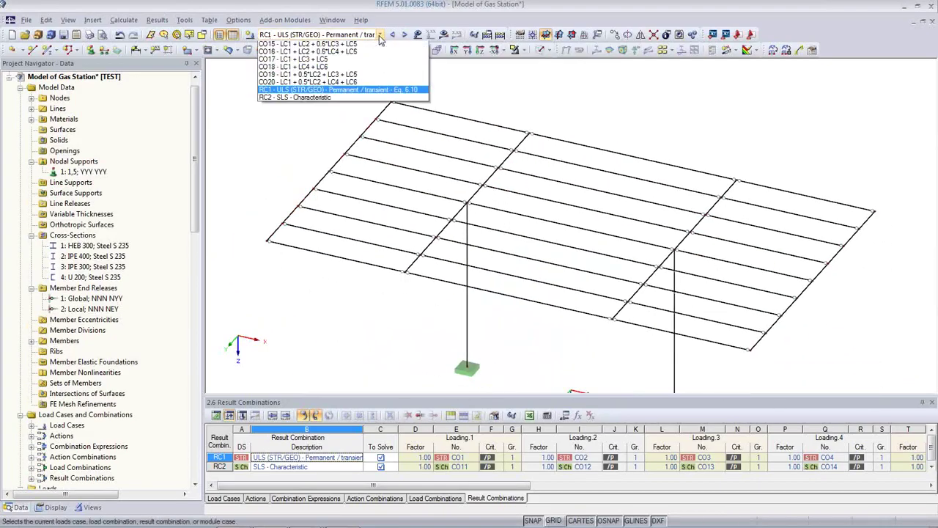
{"action": "left_click", "coordinate": [365, 45]}
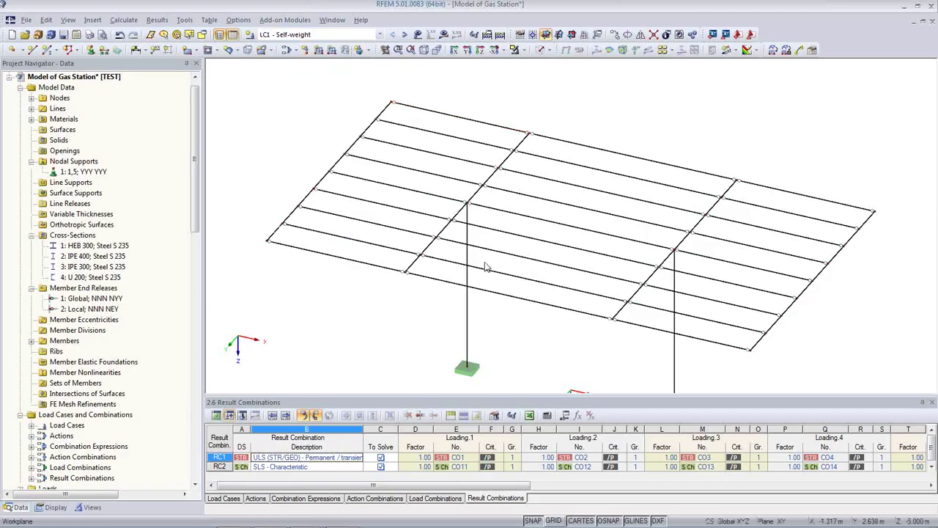
Convert a uniform 0.50 kN/m² area load perpendicular to the roof plane into member loads, using corner nodes 10, 42, 41 and 9
{"action": "left_click", "coordinate": [777, 49]}
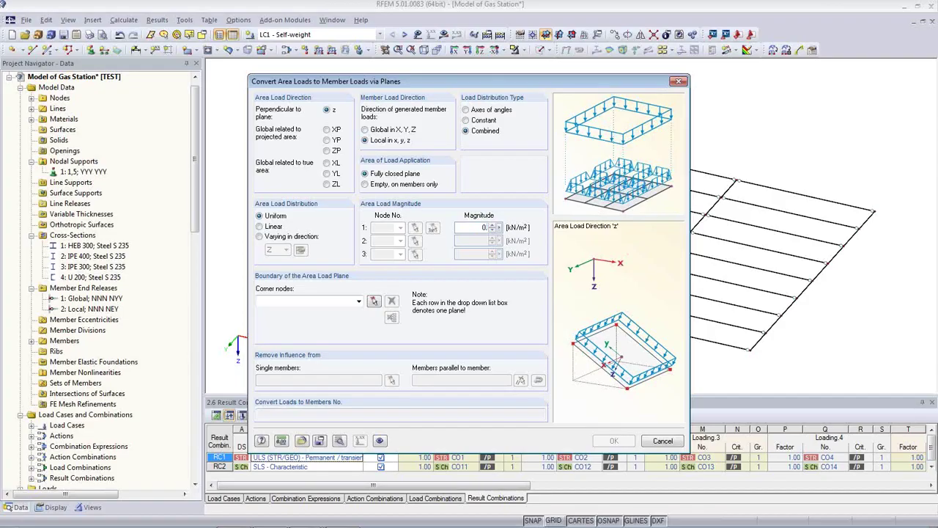
{"action": "left_click", "coordinate": [374, 301]}
{"action": "left_click", "coordinate": [269, 242]}
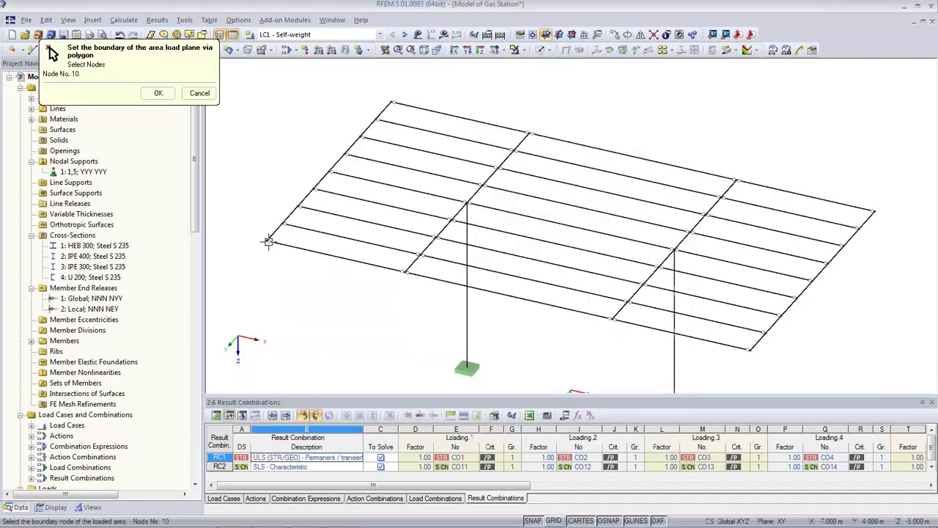
{"action": "left_click", "coordinate": [392, 103]}
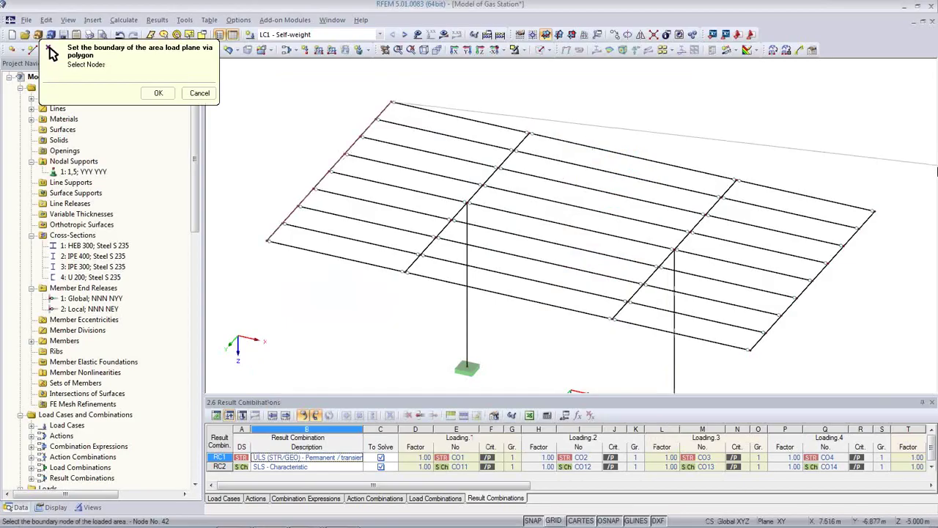
{"action": "left_click", "coordinate": [874, 211]}
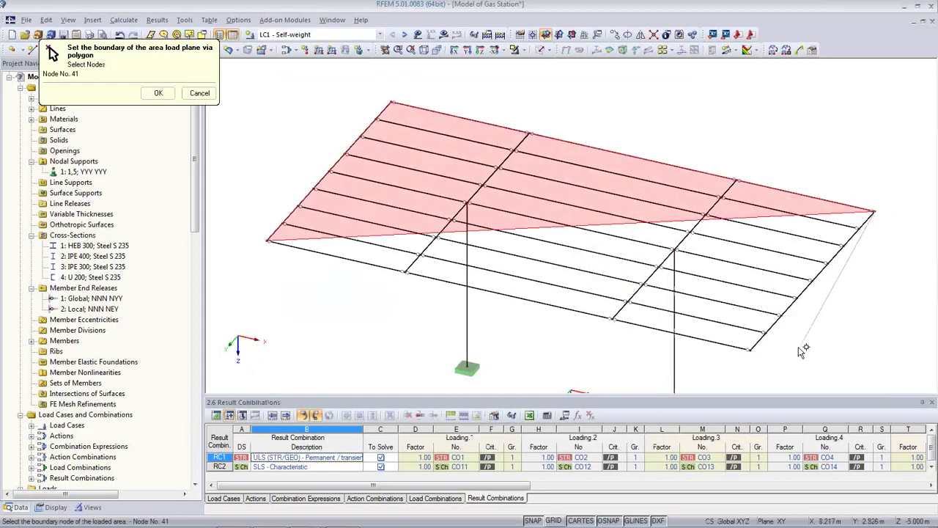
{"action": "left_click", "coordinate": [751, 350]}
{"action": "left_click", "coordinate": [268, 242]}
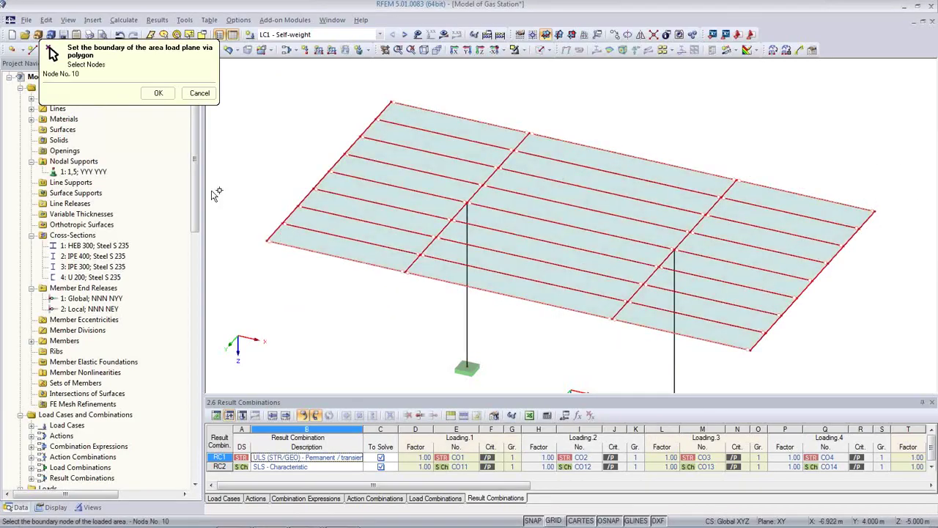
{"action": "left_click", "coordinate": [159, 93]}
{"action": "left_click", "coordinate": [614, 441]}
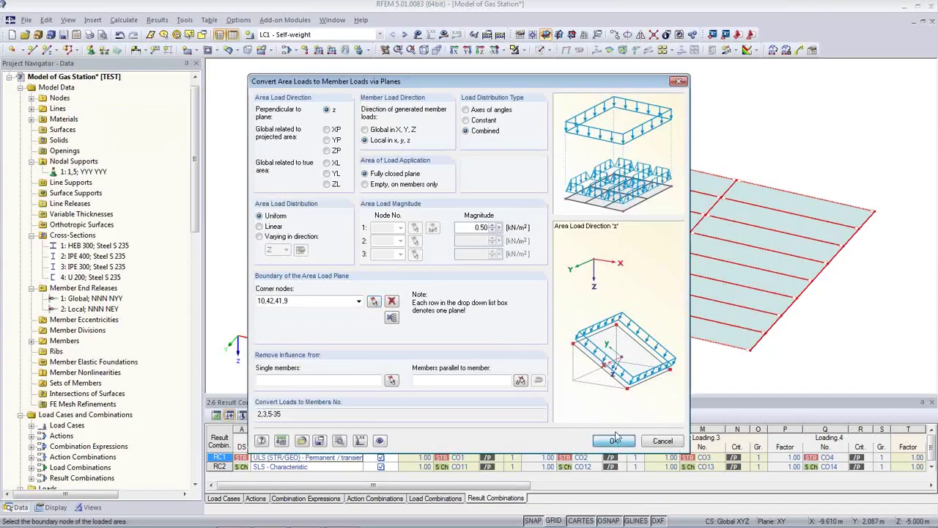
{"action": "left_click", "coordinate": [595, 364]}
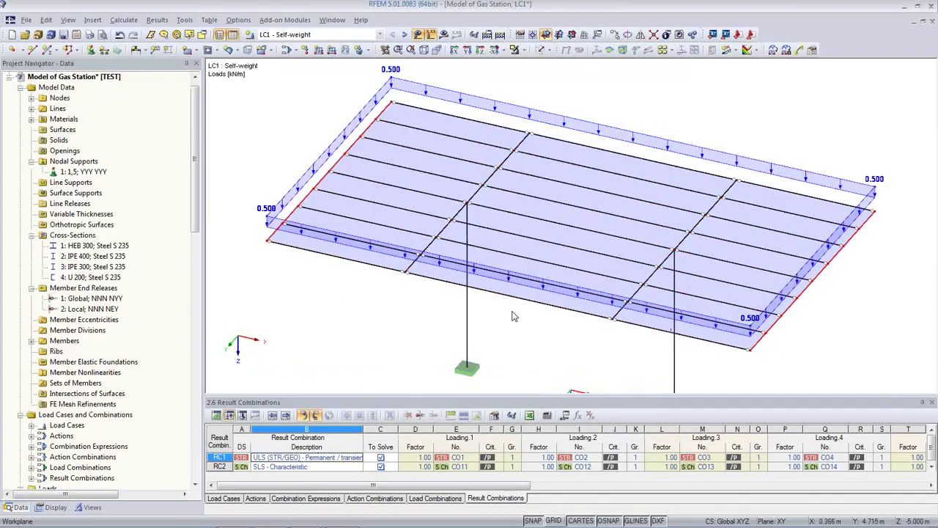
In LC2 Snow, convert a uniform 1 kN/m² area load perpendicular to the full roof plane into member loads
{"action": "middle_click_drag", "start_coordinate": [514, 316], "coordinate": [460, 283], "text": "ctrl"}
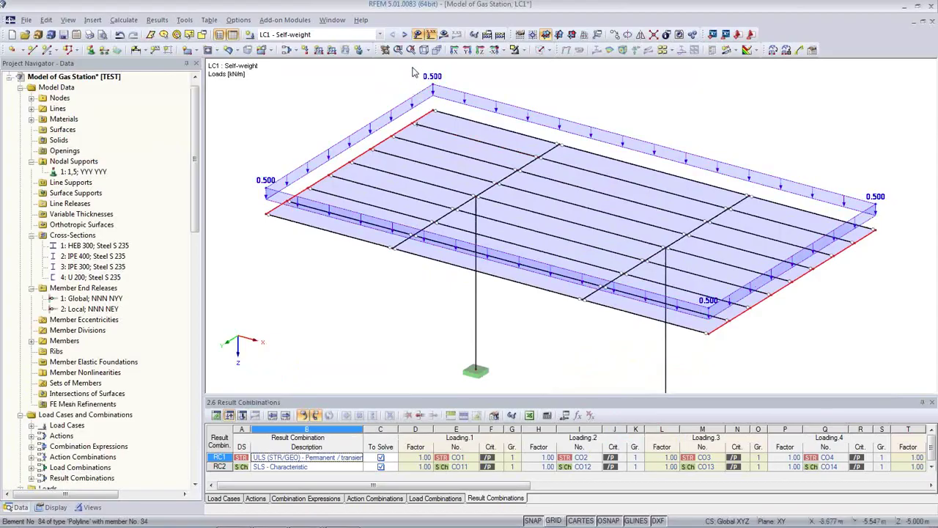
{"action": "left_click", "coordinate": [405, 34]}
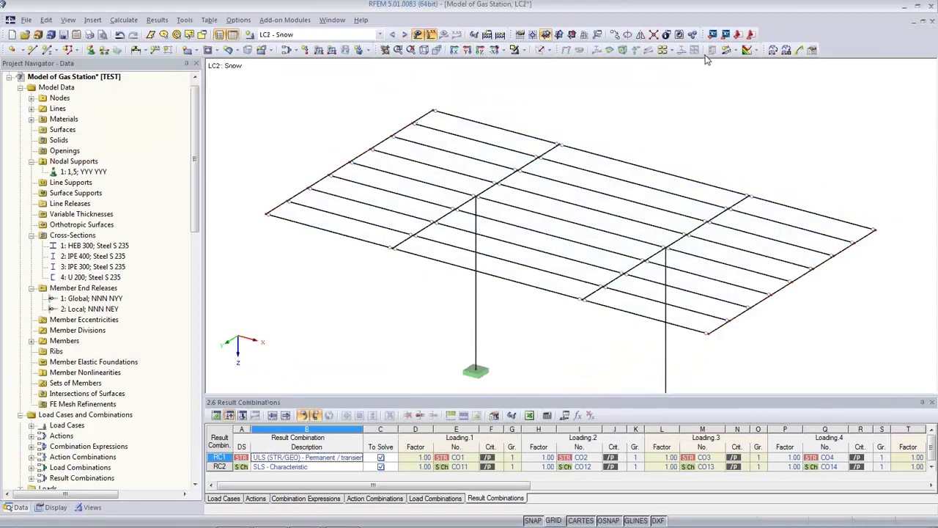
{"action": "left_click", "coordinate": [773, 50]}
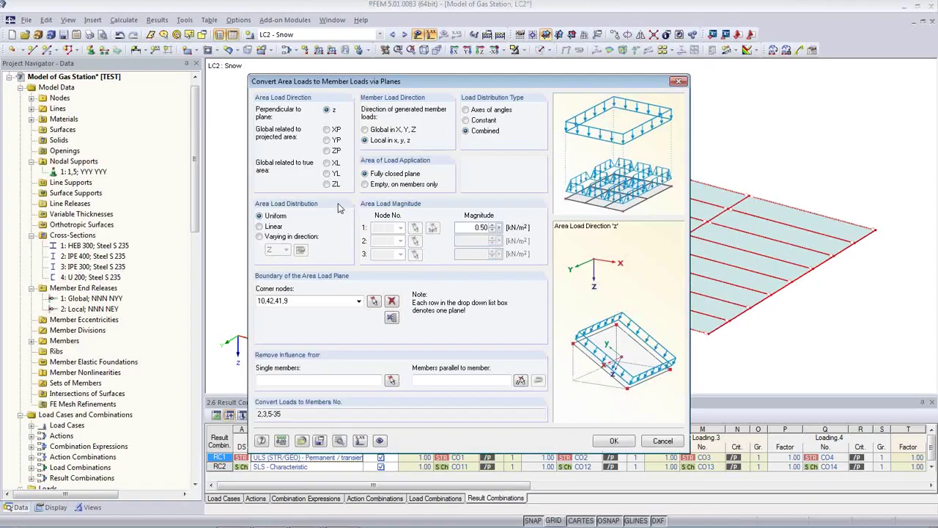
{"action": "left_click", "coordinate": [327, 184]}
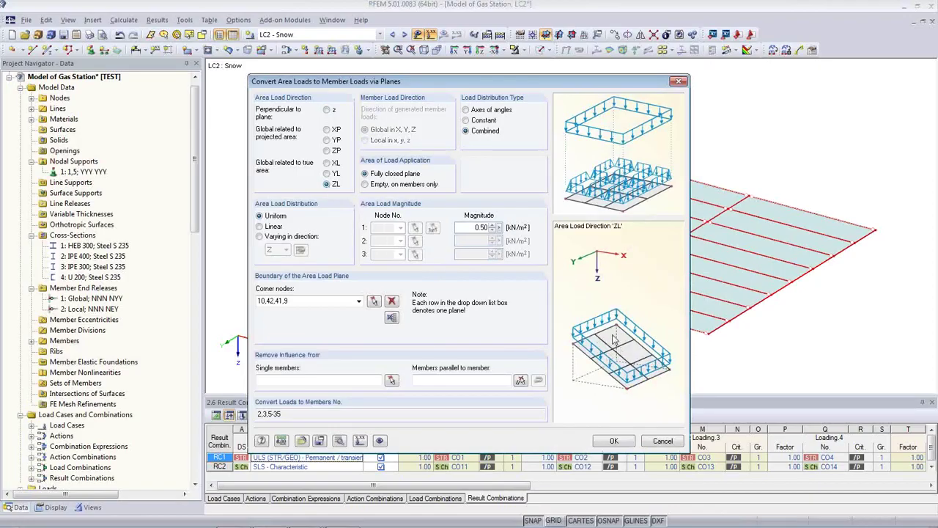
{"action": "left_click", "coordinate": [327, 150]}
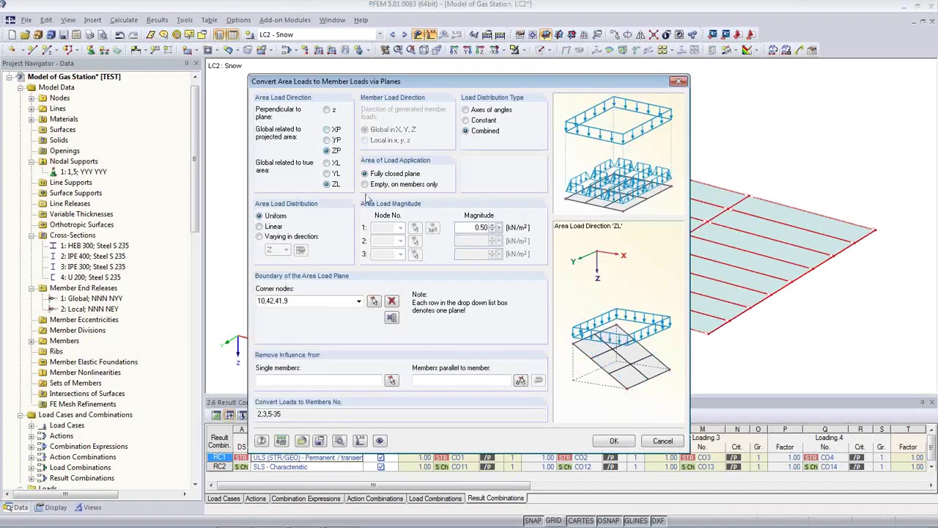
{"action": "left_click", "coordinate": [327, 110]}
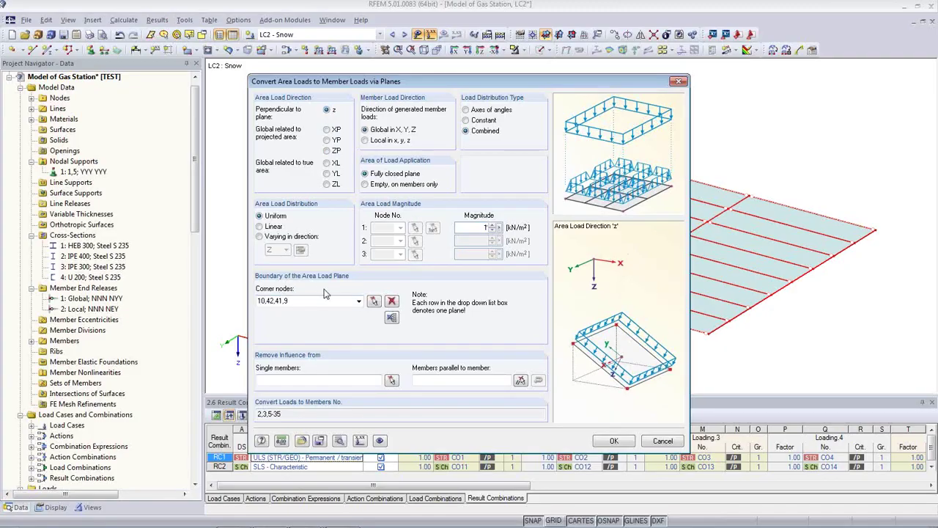
{"action": "left_click", "coordinate": [601, 440]}
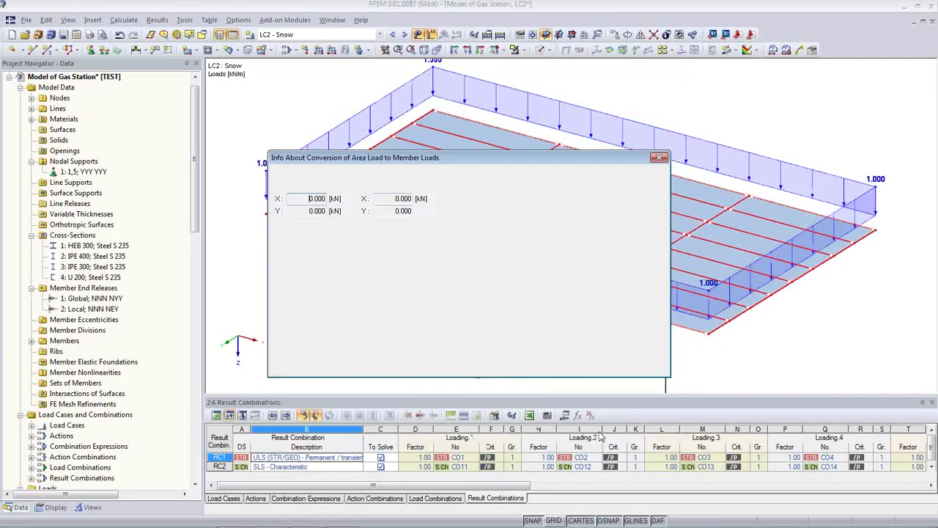
{"action": "left_click", "coordinate": [592, 364]}
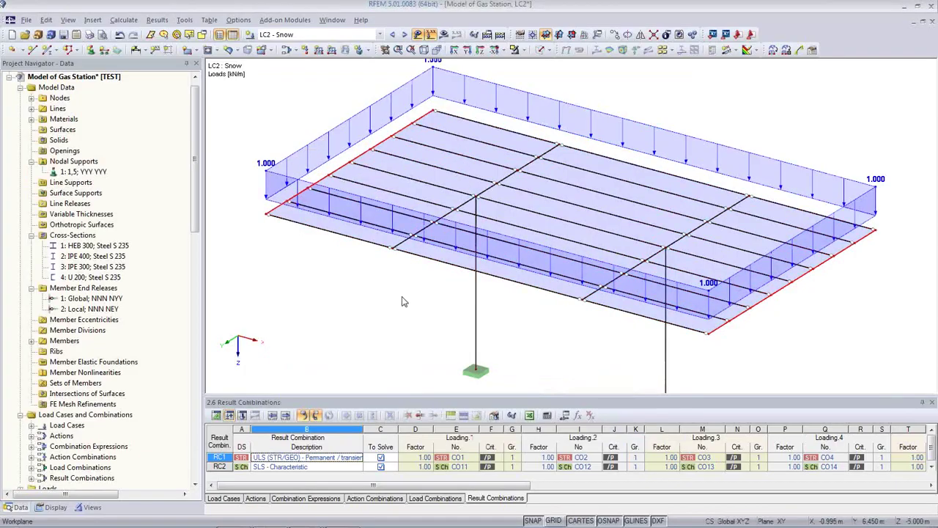
Activate load case LC3 Wind in +X and show the work plane grid
{"action": "middle_click_drag", "start_coordinate": [394, 264], "coordinate": [378, 286]}
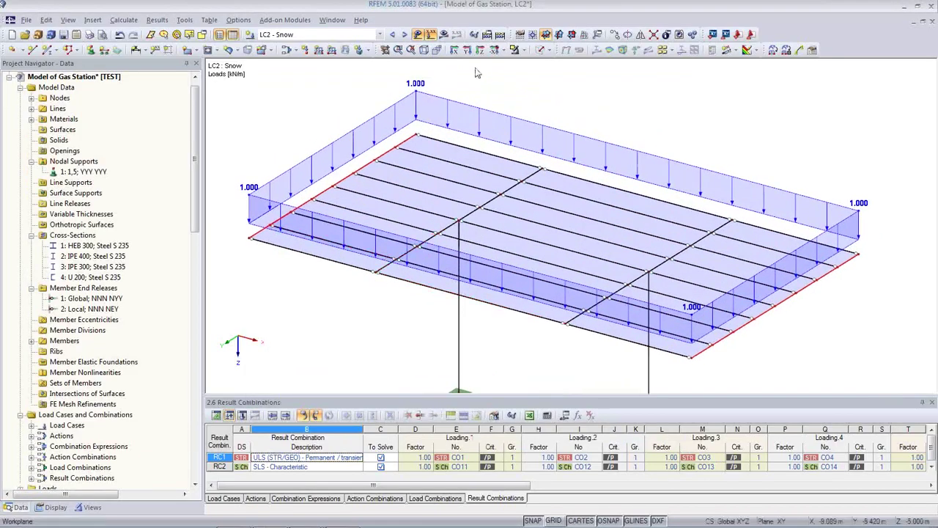
{"action": "left_click", "coordinate": [393, 35]}
{"action": "left_click", "coordinate": [404, 35]}
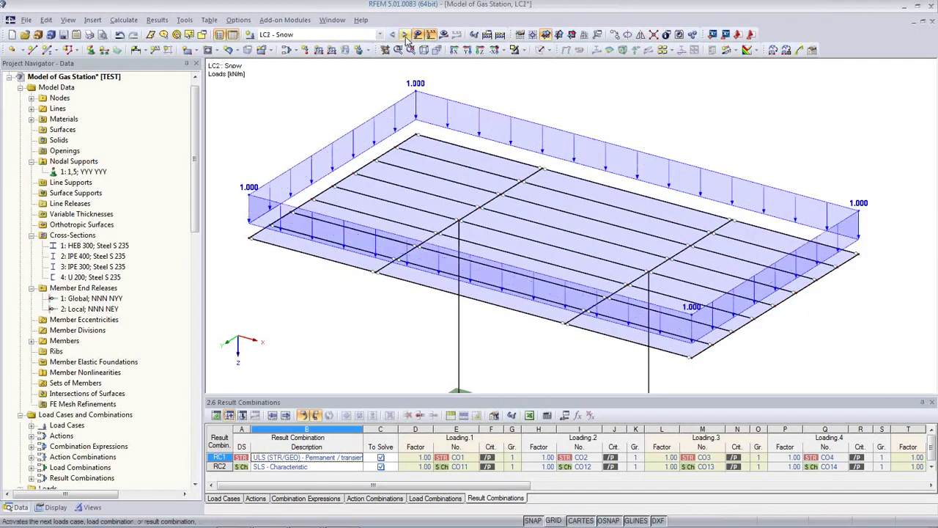
{"action": "left_click", "coordinate": [407, 37]}
{"action": "middle_click_drag", "start_coordinate": [535, 191], "coordinate": [549, 125]}
{"action": "middle_click_drag", "start_coordinate": [614, 299], "coordinate": [624, 333]}
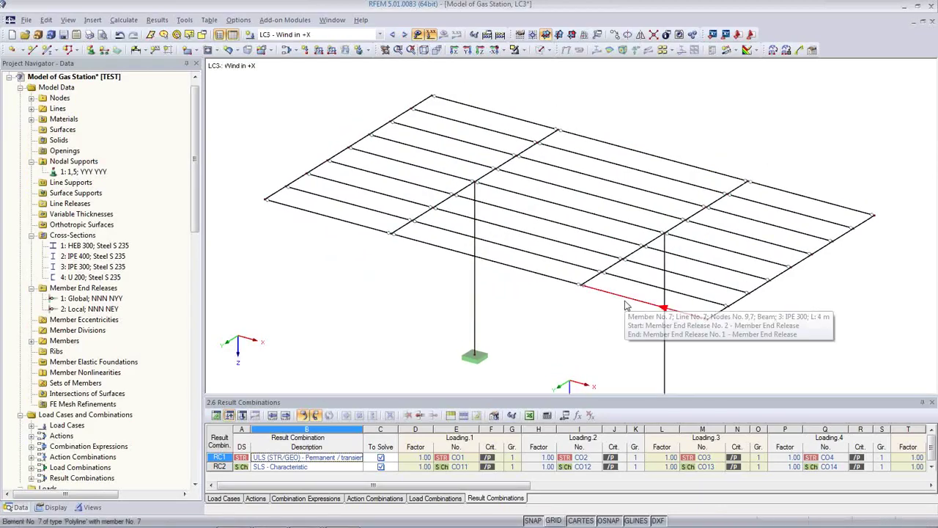
{"action": "left_click", "coordinate": [554, 519]}
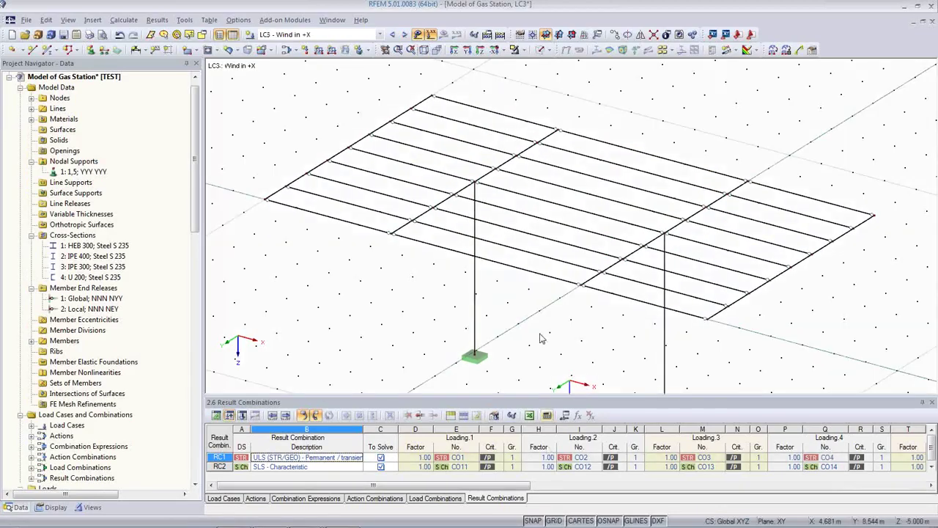
Place new nodes at the midpoints of the central beams along the two long roof edges
{"action": "middle_click_drag", "start_coordinate": [551, 282], "coordinate": [513, 268], "text": "ctrl"}
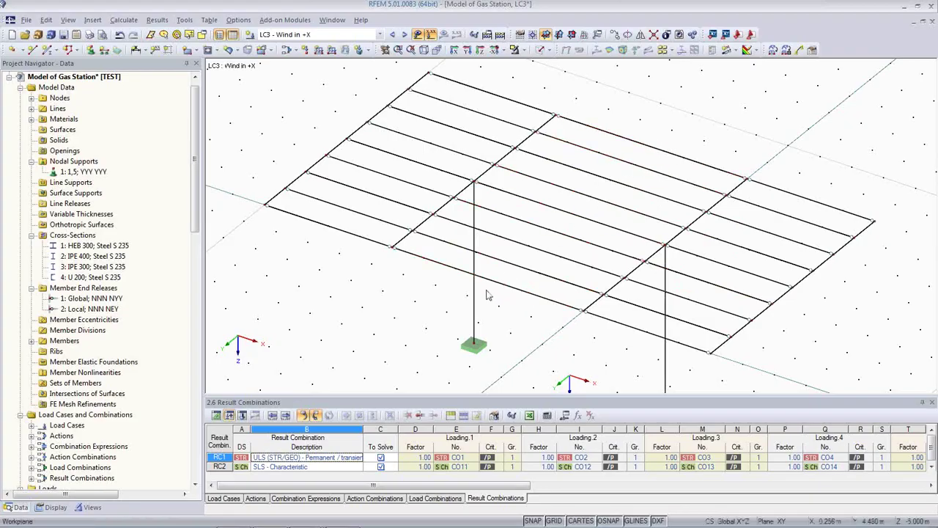
{"action": "left_click", "coordinate": [13, 50]}
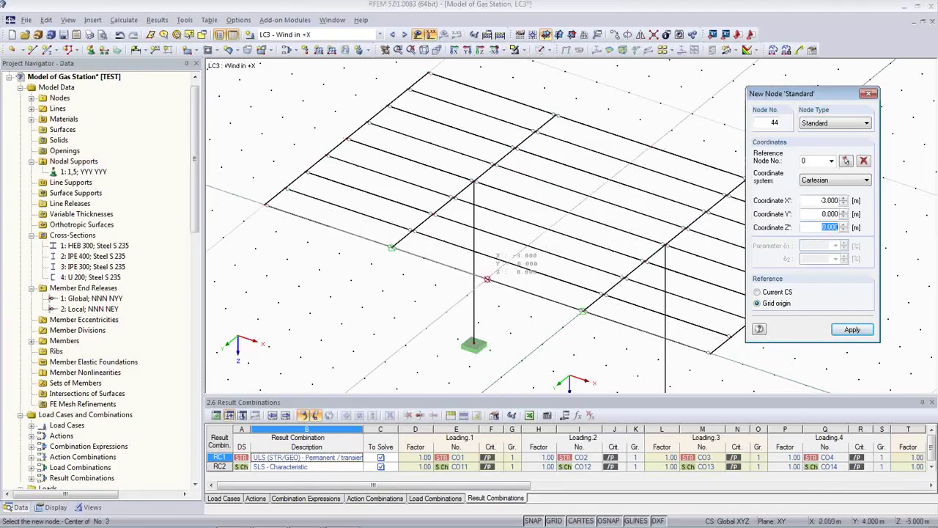
{"action": "key", "text": "Escape"}
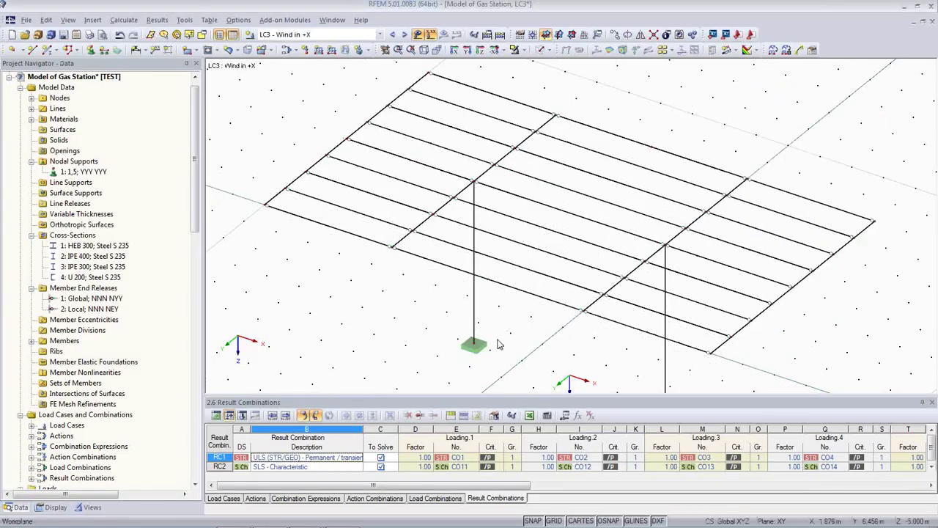
For LC3, define a uniform 0.10 kN/m² area load perpendicular to half the roof, bounded by corner nodes 42, 43, 44 and 10
{"action": "middle_click_drag", "start_coordinate": [500, 346], "coordinate": [483, 312], "text": "ctrl"}
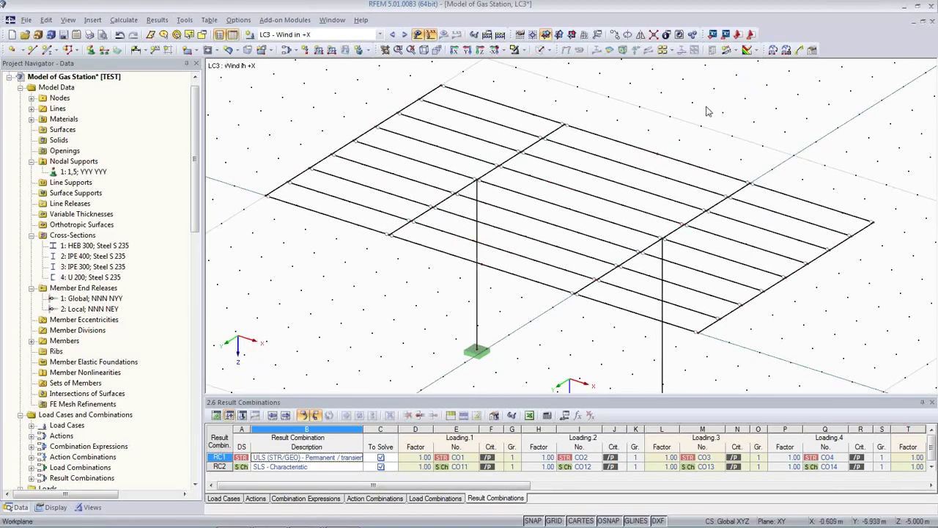
{"action": "left_click", "coordinate": [773, 50]}
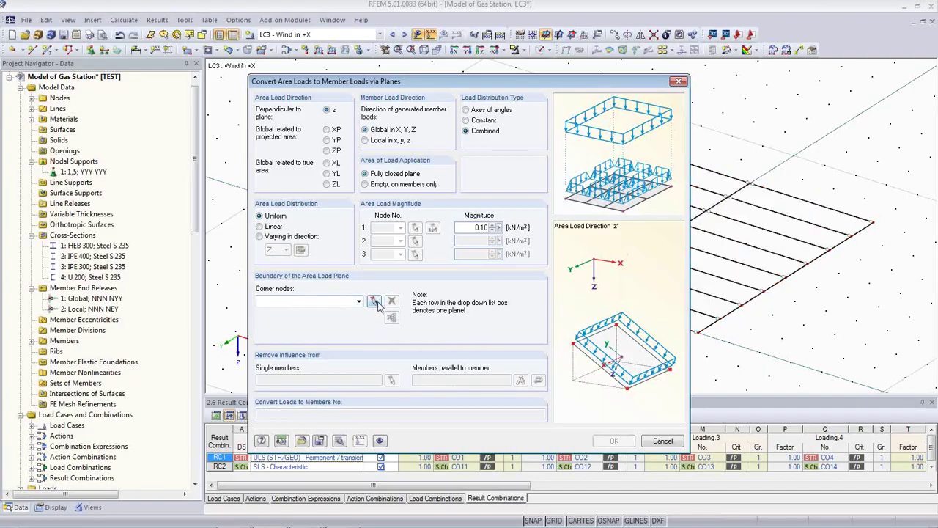
{"action": "left_click", "coordinate": [373, 300]}
{"action": "left_click", "coordinate": [441, 84]}
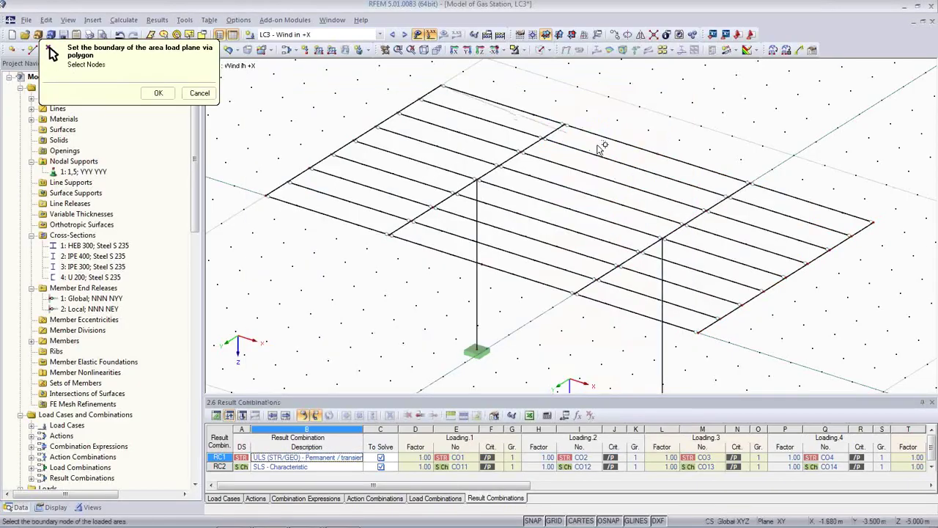
{"action": "left_click", "coordinate": [657, 152]}
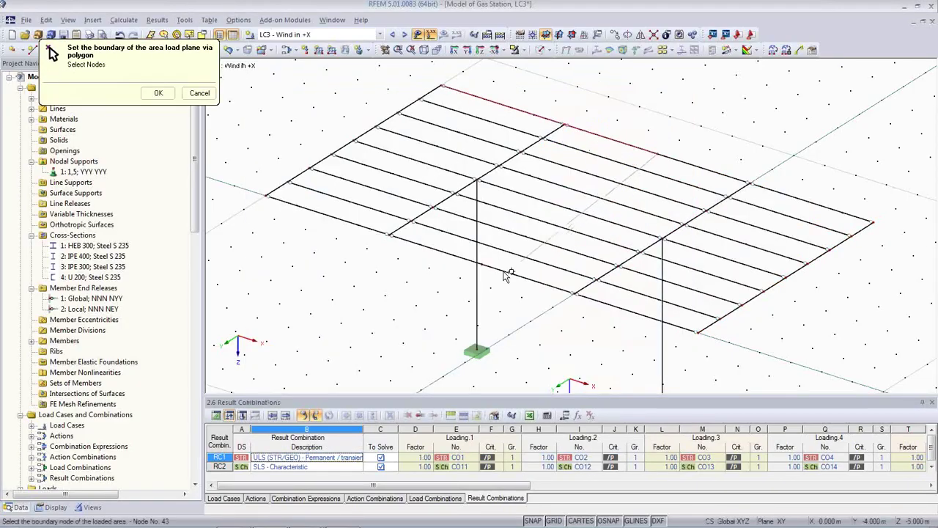
{"action": "left_click", "coordinate": [480, 262]}
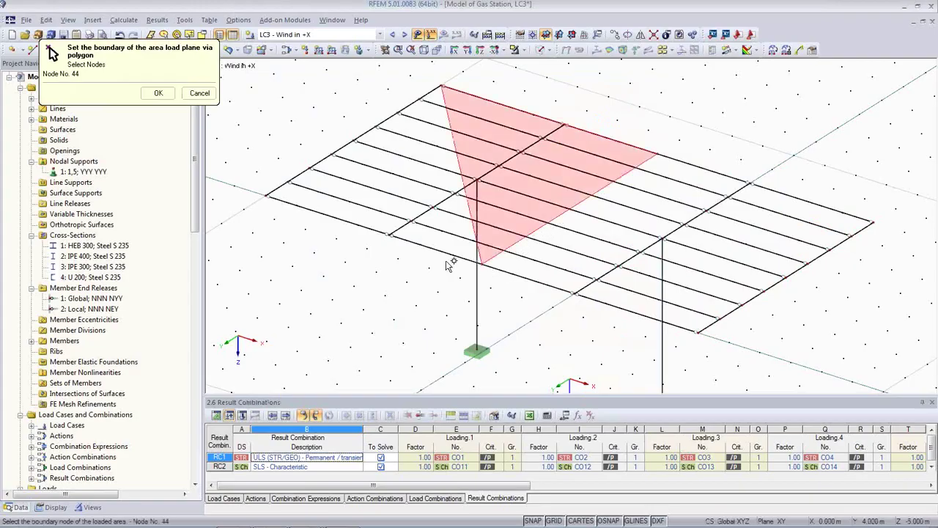
{"action": "left_click", "coordinate": [267, 196]}
{"action": "left_click", "coordinate": [442, 86]}
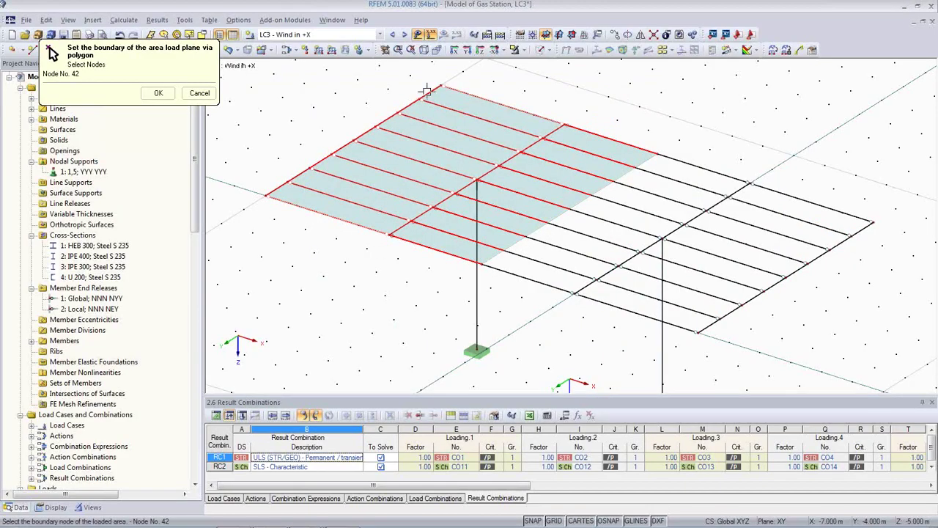
{"action": "left_click", "coordinate": [157, 93]}
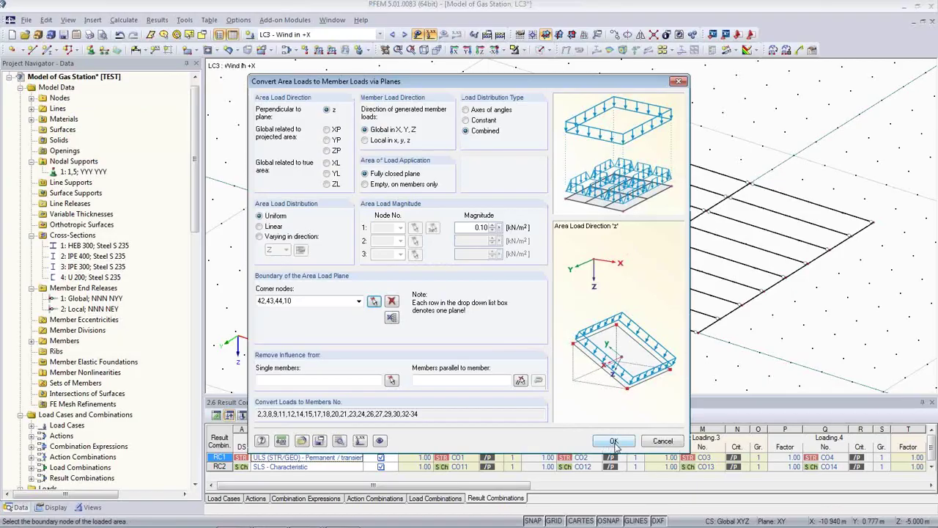
Generate member loads in LC3 from the uniform 0.10 kN/m² area load on the plane with corner nodes 42, 43, 44 and 10
{"action": "left_click", "coordinate": [614, 442]}
{"action": "left_click", "coordinate": [594, 368]}
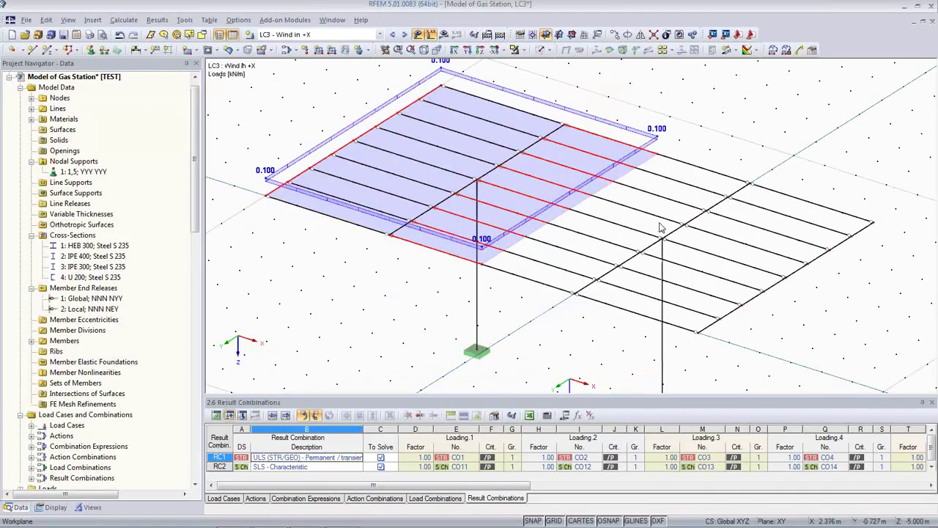
Display the generated load separately to examine the individual member loads, and switch back to the combined area load display
{"action": "right_click", "coordinate": [300, 162]}
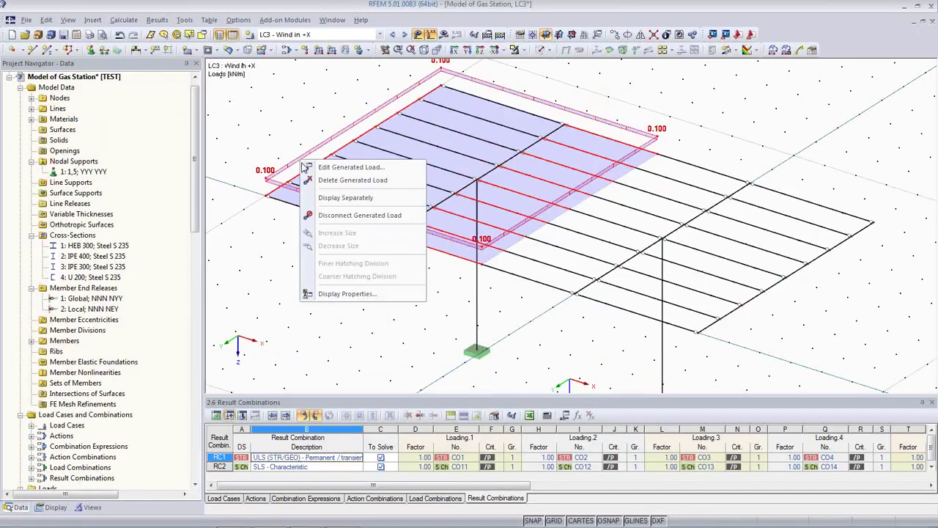
{"action": "left_click", "coordinate": [330, 205]}
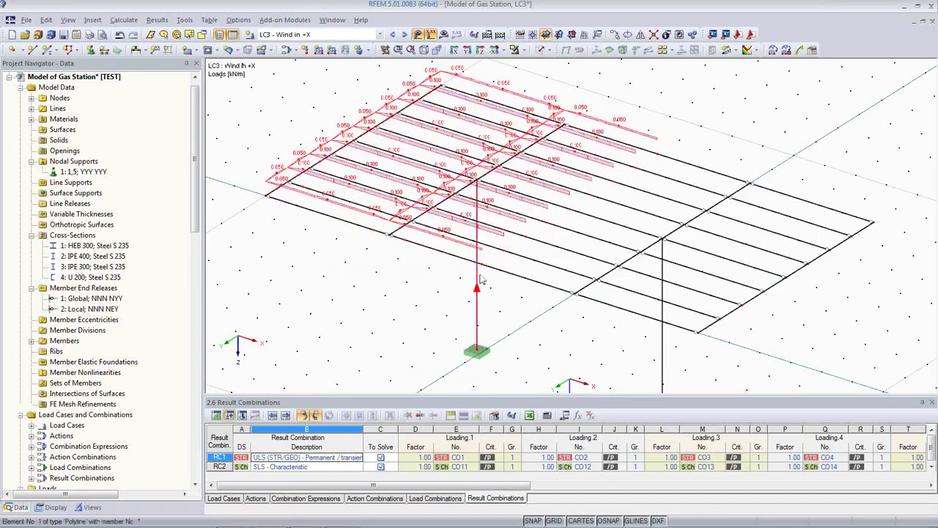
{"action": "scroll", "coordinate": [490, 231], "scroll_direction": "up", "scroll_amount": 2}
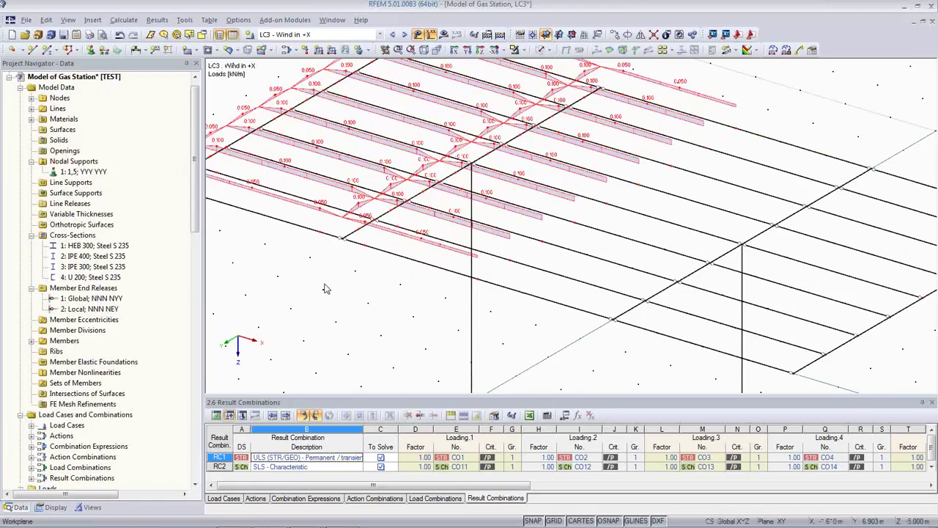
{"action": "scroll", "coordinate": [408, 229], "scroll_direction": "down", "scroll_amount": 1}
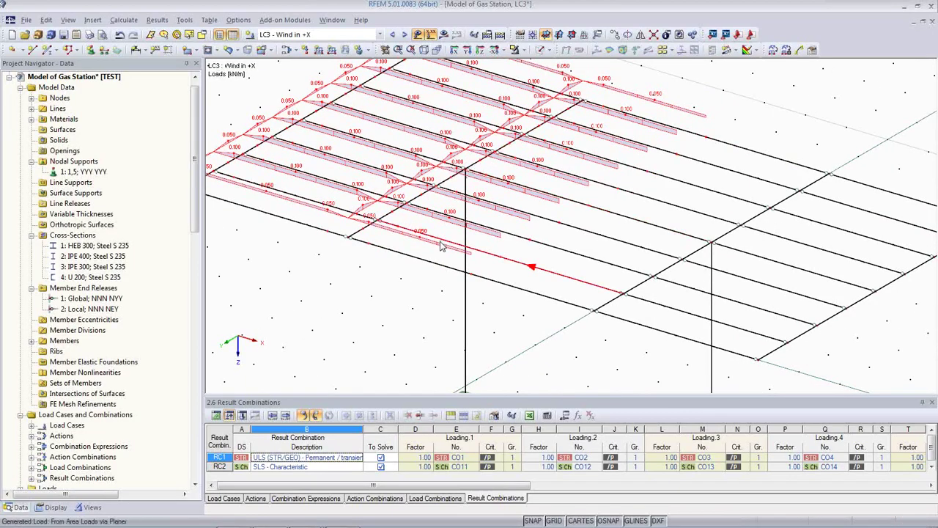
{"action": "right_click", "coordinate": [277, 130]}
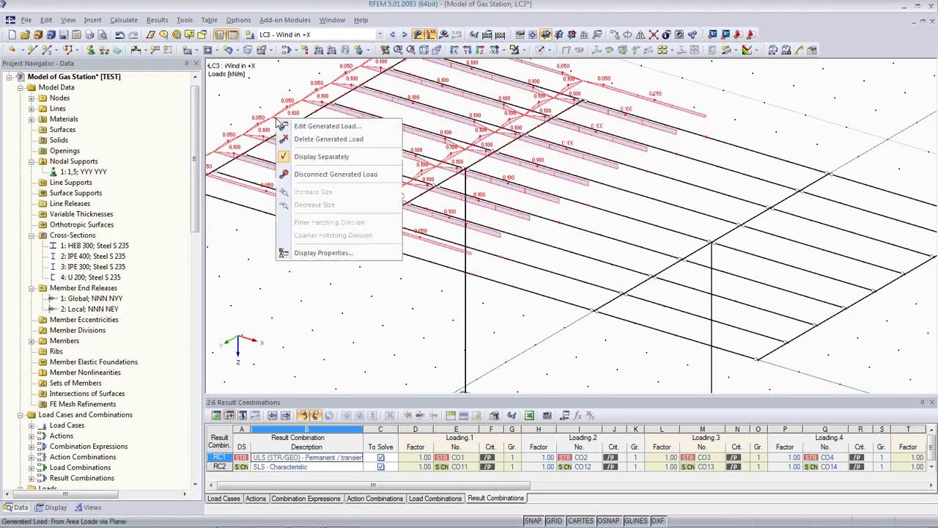
{"action": "left_click", "coordinate": [315, 157]}
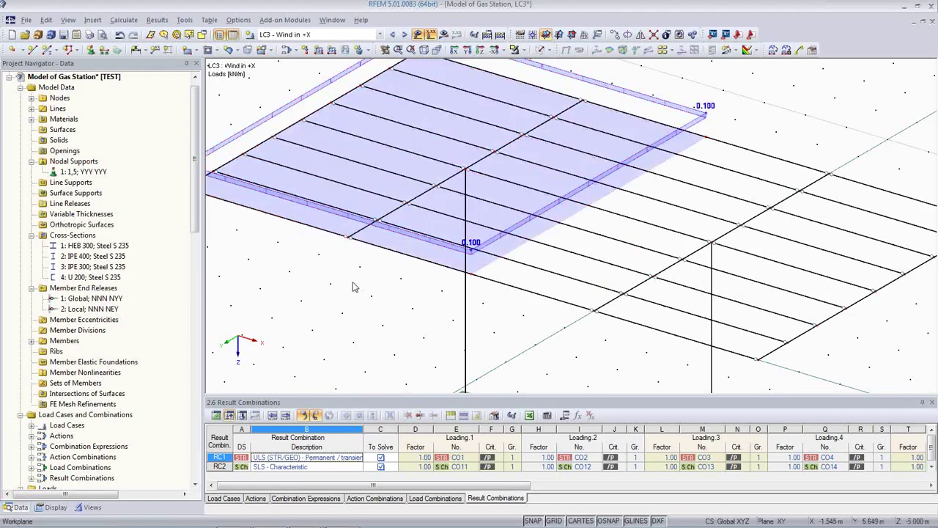
{"action": "scroll", "coordinate": [334, 288], "scroll_direction": "down", "scroll_amount": 3}
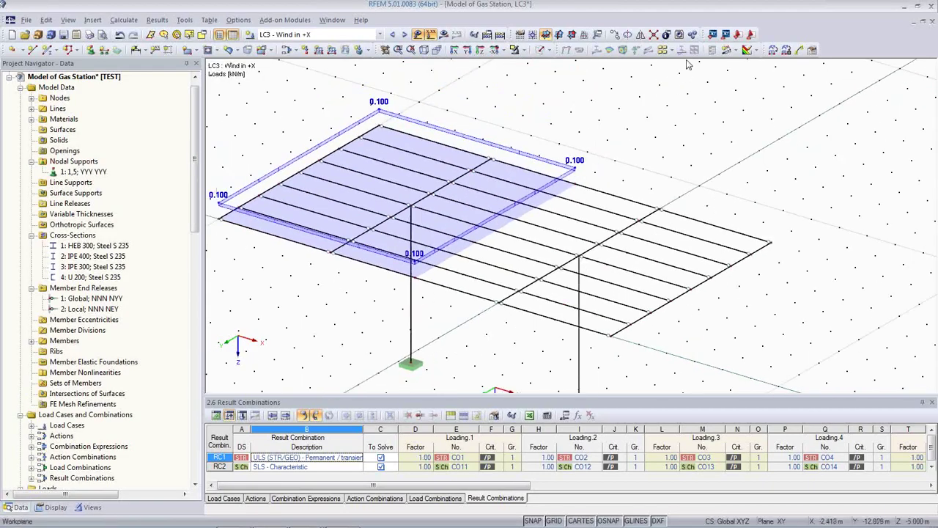
Convert a uniform -0.25 kN/m² area load to member loads on the roof half towards +X, bounded by nodes 43, 41, 9 and 44
{"action": "left_click", "coordinate": [774, 50]}
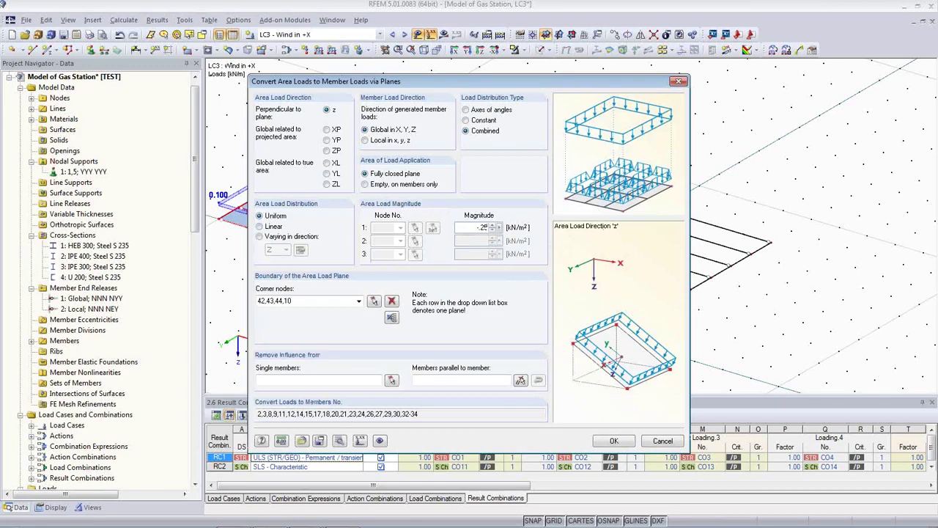
{"action": "left_click", "coordinate": [390, 316]}
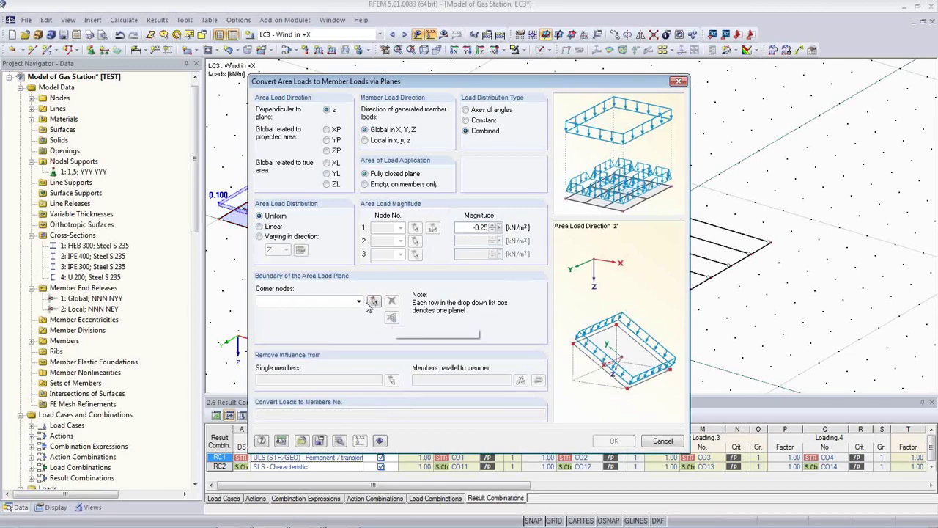
{"action": "left_click", "coordinate": [374, 301]}
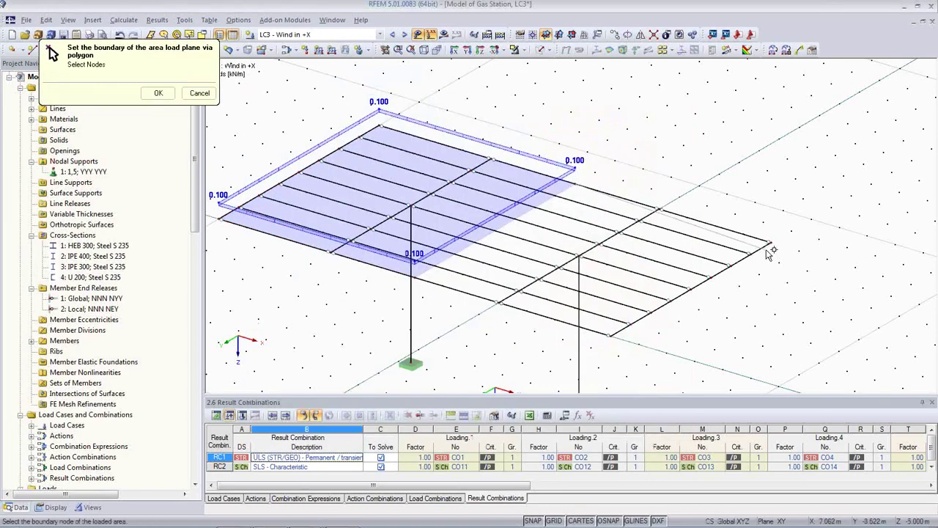
{"action": "left_click", "coordinate": [607, 336]}
{"action": "left_click", "coordinate": [412, 275]}
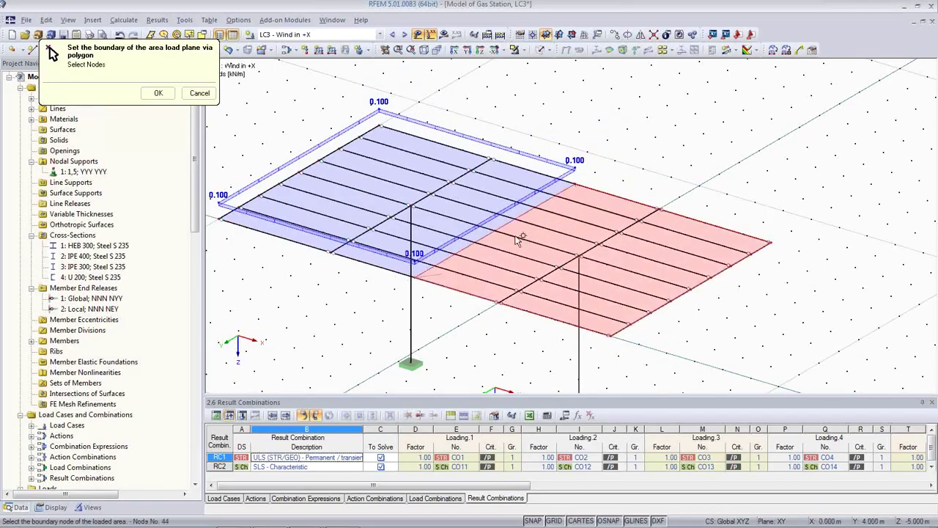
{"action": "left_click", "coordinate": [573, 189]}
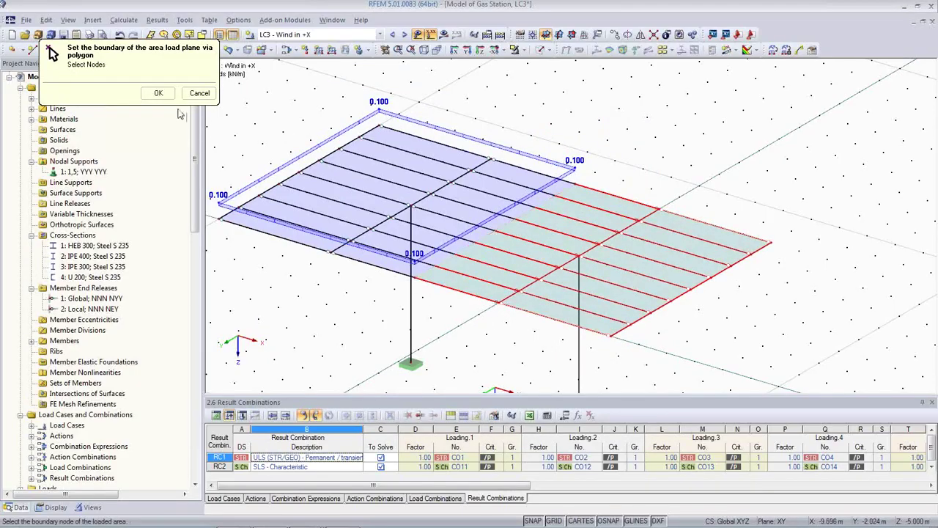
{"action": "left_click", "coordinate": [159, 93]}
{"action": "left_click", "coordinate": [610, 441]}
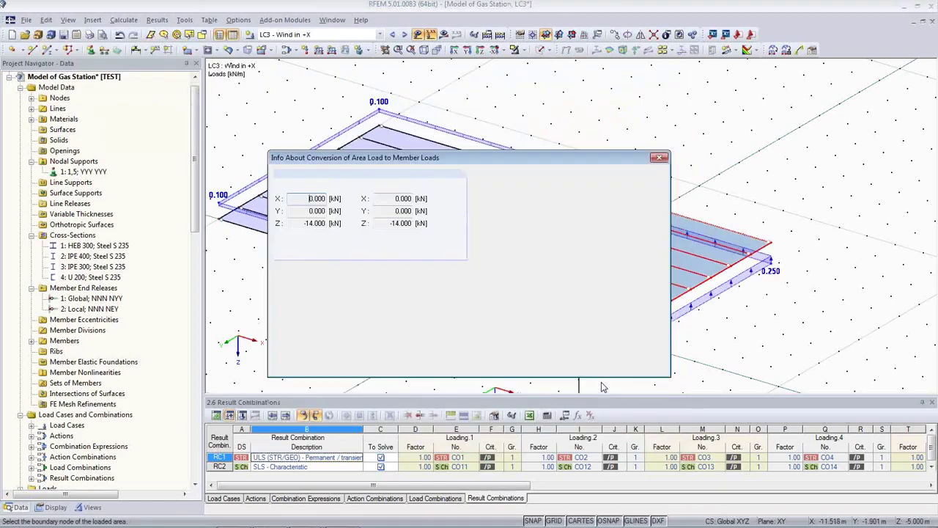
{"action": "left_click", "coordinate": [594, 365]}
{"action": "scroll", "coordinate": [780, 307], "scroll_direction": "down", "scroll_amount": 2}
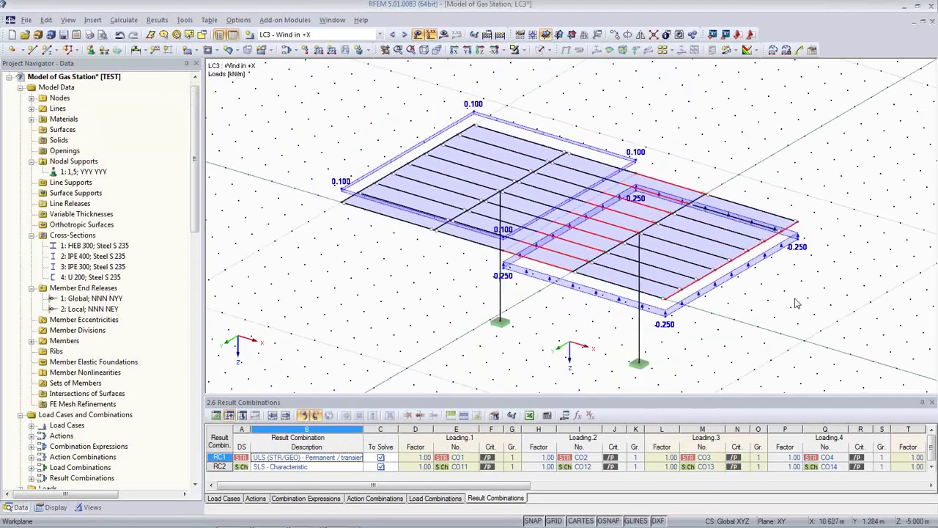
In load case LC4 - Wind in -Y, convert a uniform -0.25 kN/m² area load to member loads on the plane bounded by nodes 42, 41, 25 and 26
{"action": "left_click", "coordinate": [405, 35]}
{"action": "middle_click_drag", "start_coordinate": [490, 226], "coordinate": [429, 250], "text": "ctrl"}
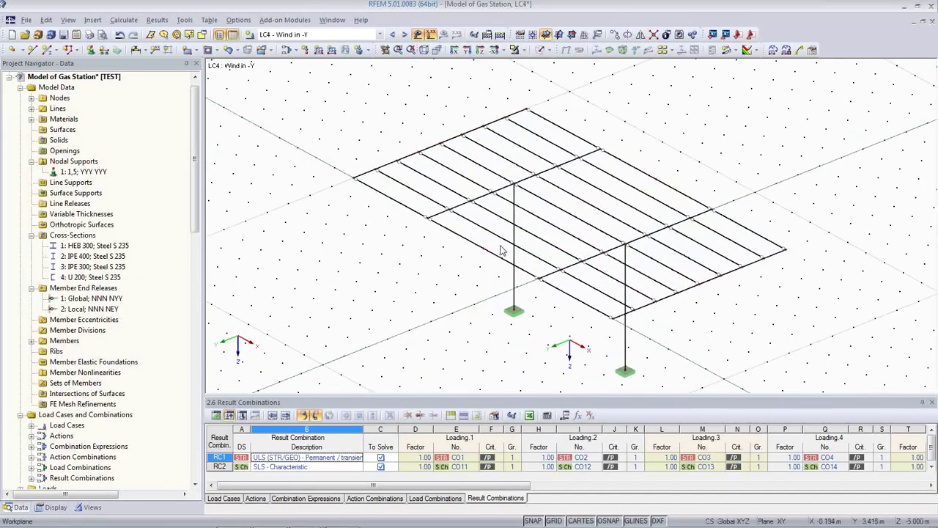
{"action": "left_click", "coordinate": [773, 50]}
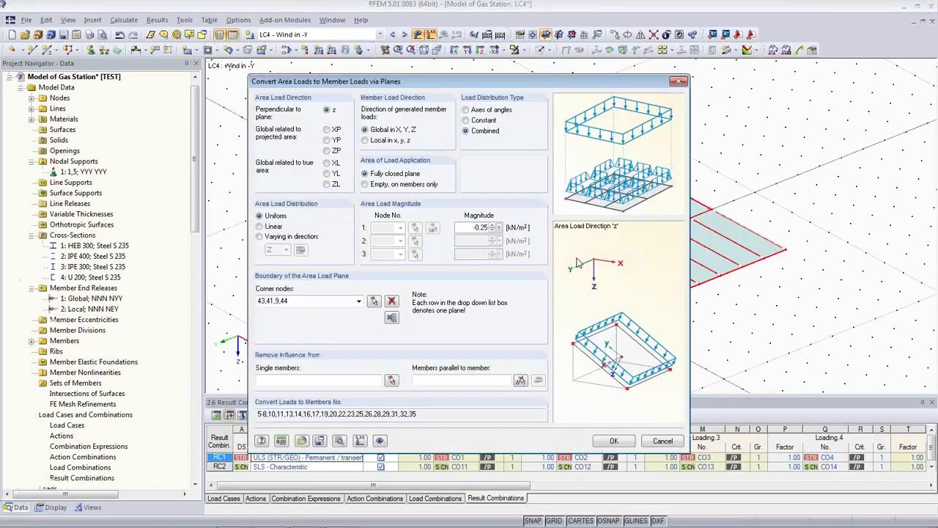
{"action": "left_click", "coordinate": [390, 318]}
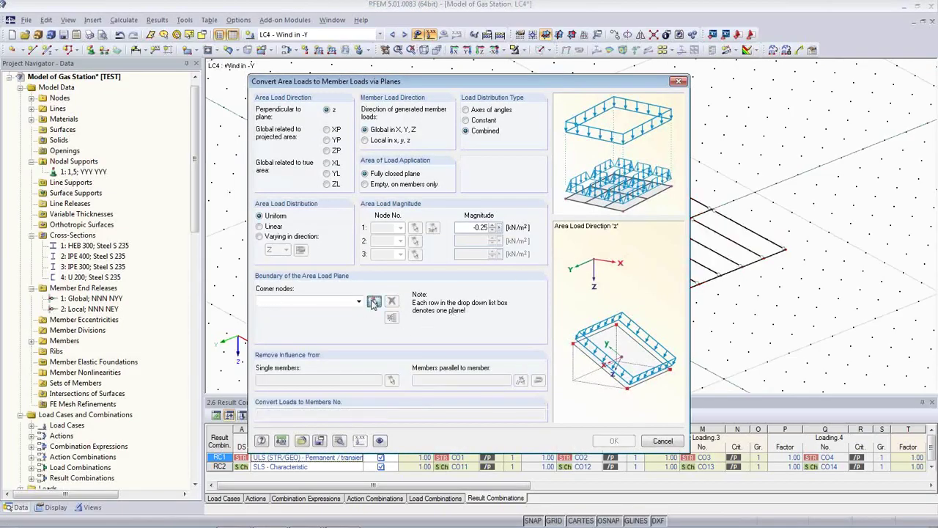
{"action": "left_click", "coordinate": [374, 302]}
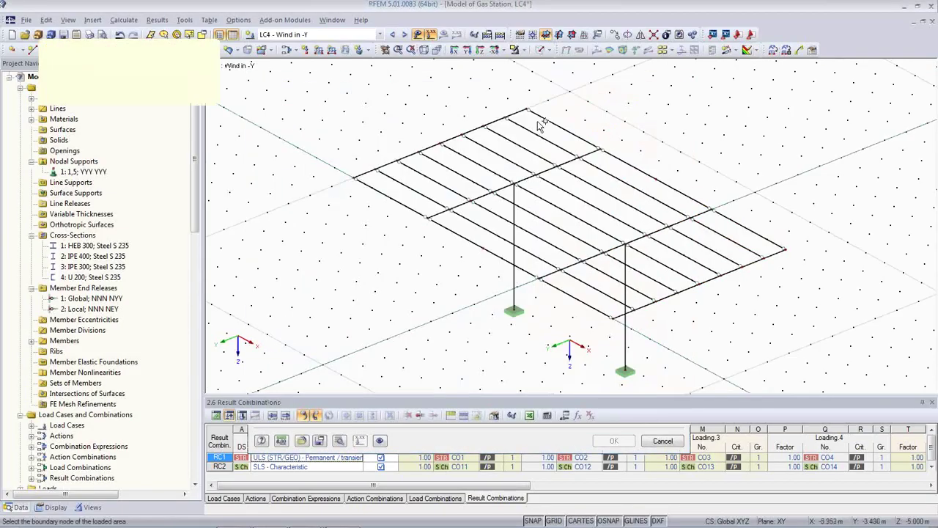
{"action": "left_click", "coordinate": [782, 248]}
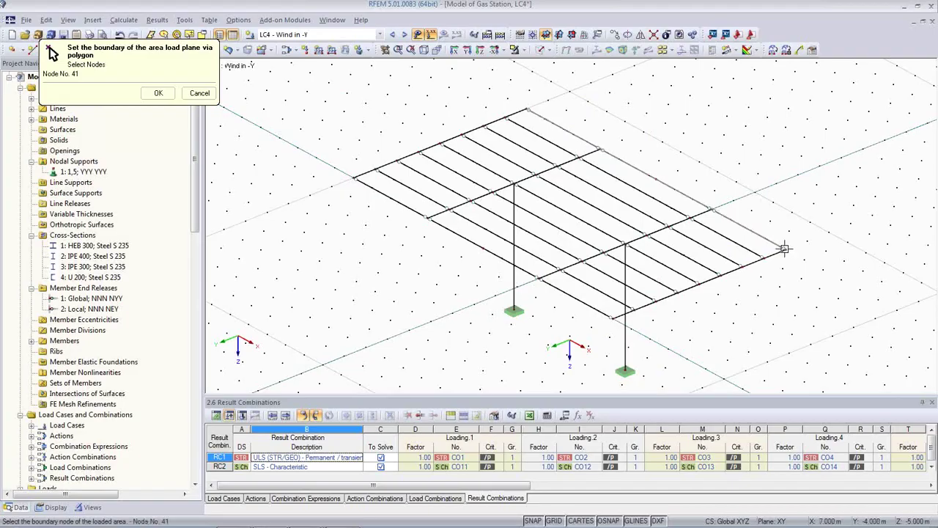
{"action": "left_click", "coordinate": [695, 283]}
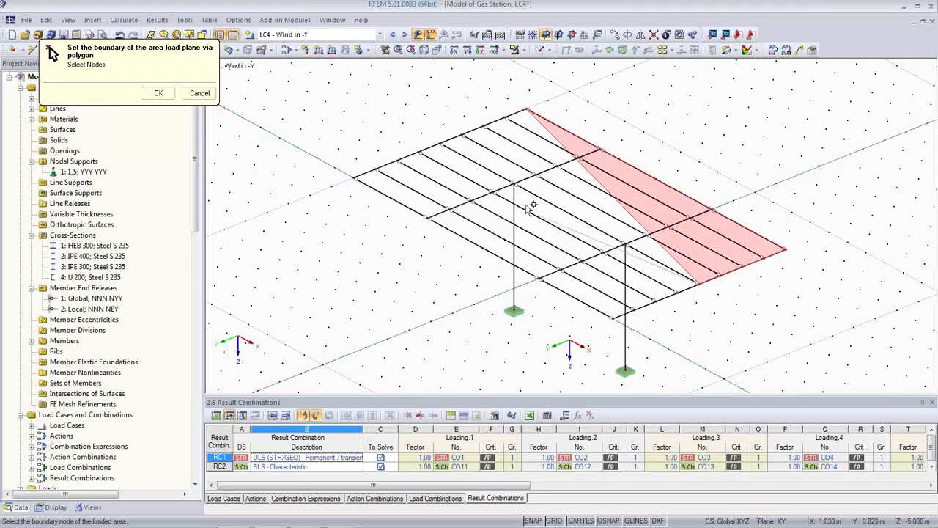
{"action": "left_click", "coordinate": [440, 143]}
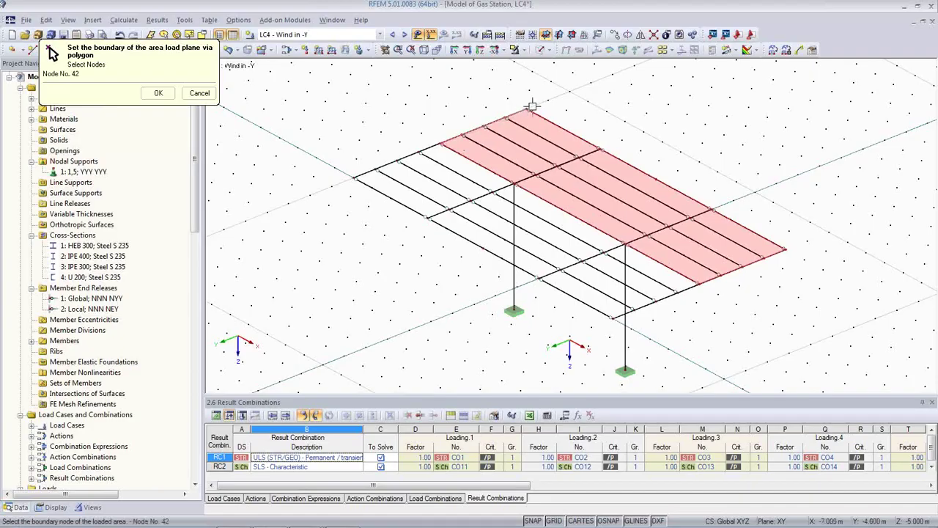
{"action": "left_click", "coordinate": [530, 111]}
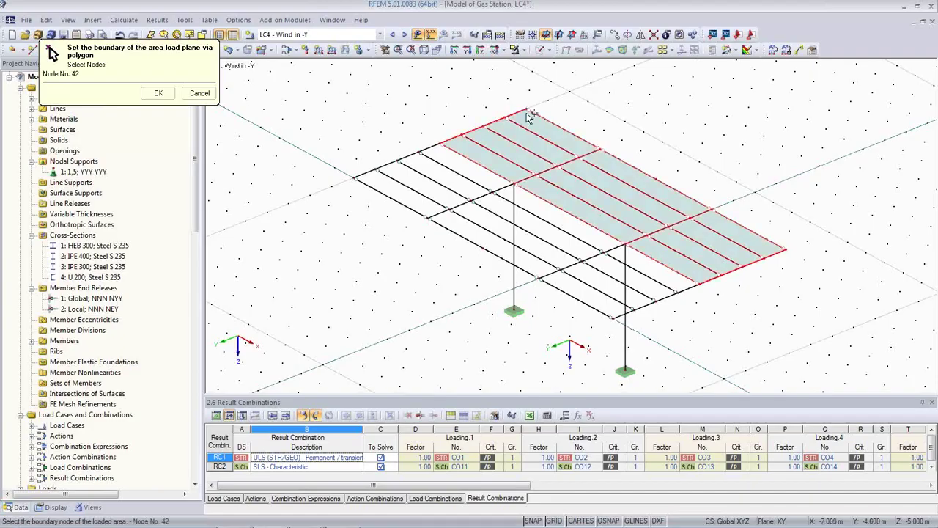
{"action": "left_click", "coordinate": [158, 92]}
{"action": "left_click", "coordinate": [613, 440]}
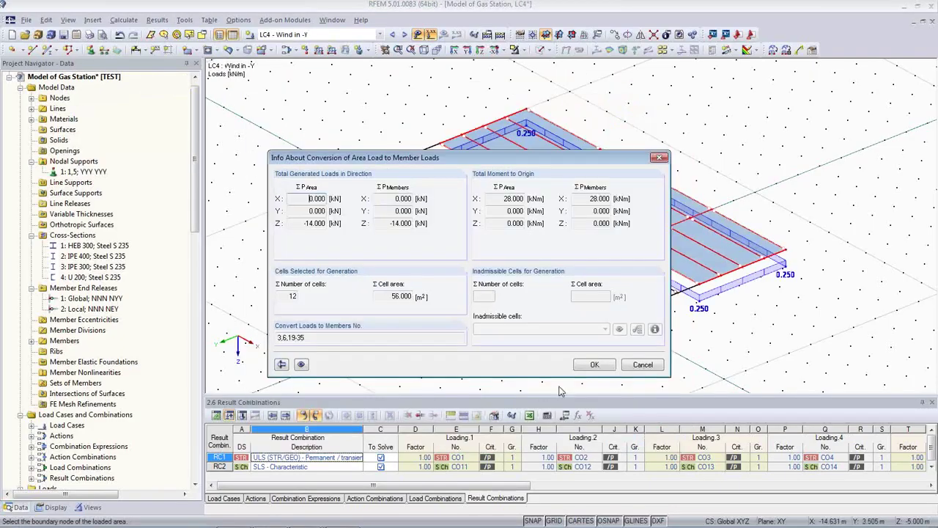
{"action": "left_click", "coordinate": [592, 366]}
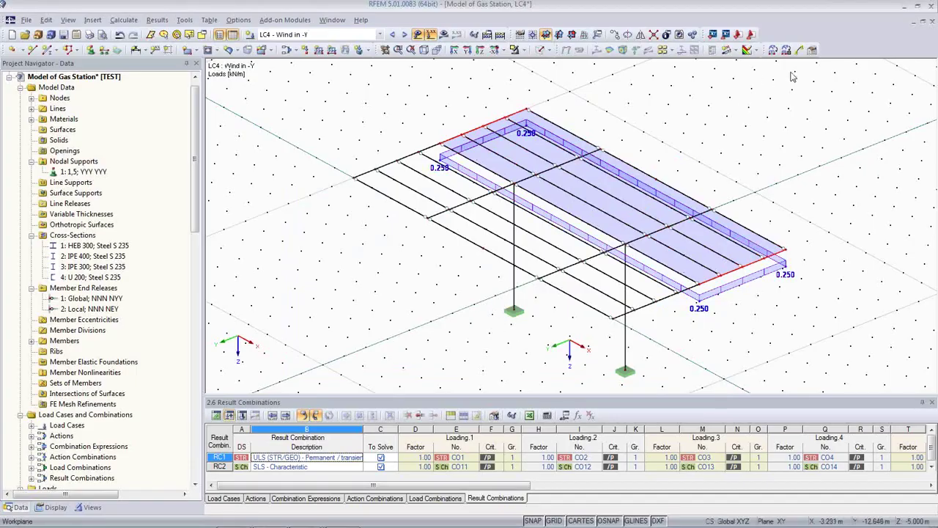
Convert a uniform 0.1 kN/m² area load to member loads on the remaining roof half, bounded by nodes 10, 26, 25 and 9
{"action": "left_click", "coordinate": [773, 50]}
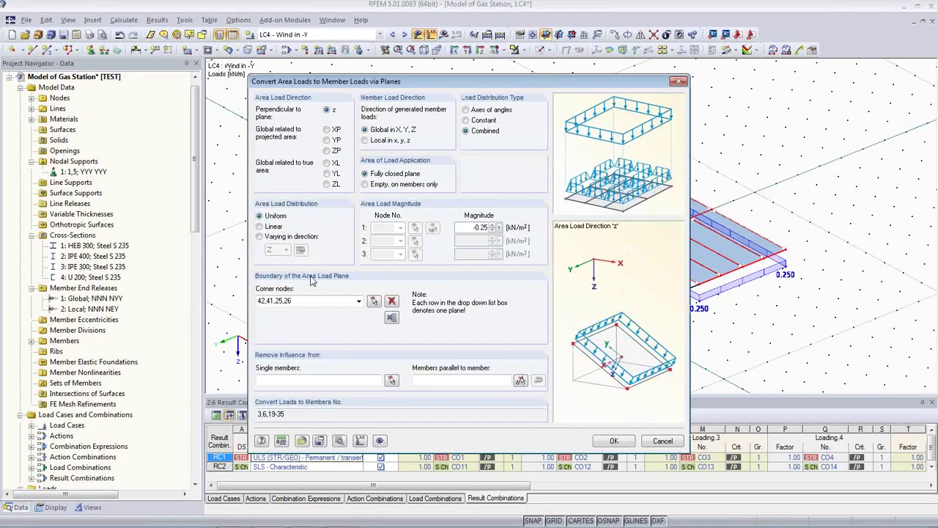
{"action": "left_click", "coordinate": [391, 317]}
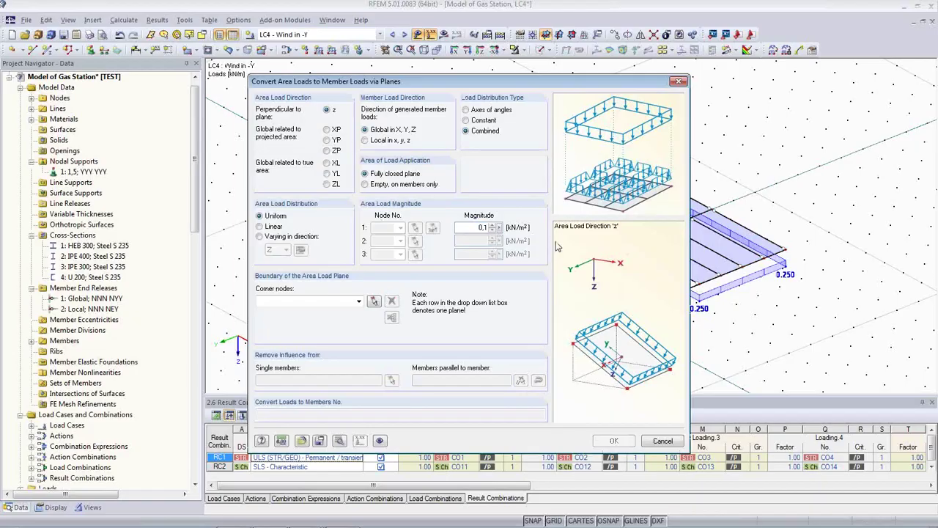
{"action": "left_click", "coordinate": [374, 301]}
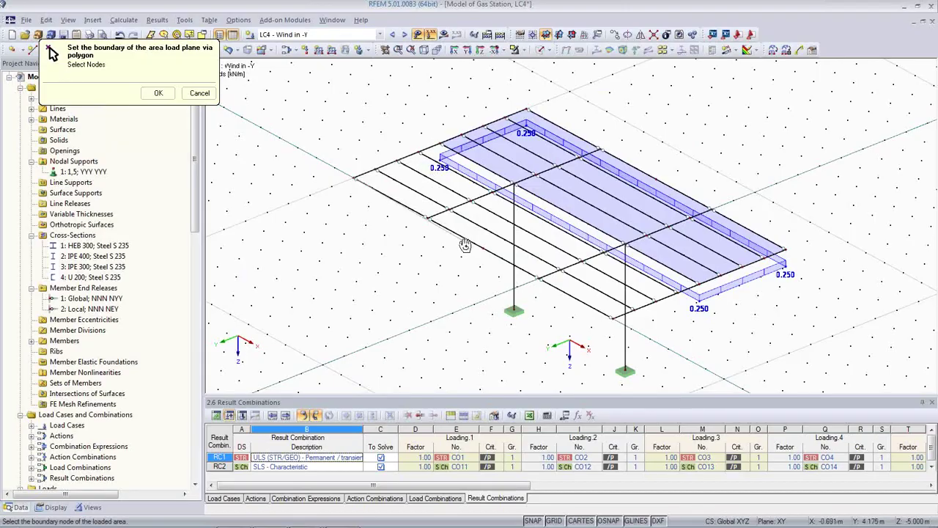
{"action": "middle_click_drag", "start_coordinate": [464, 184], "coordinate": [426, 234], "text": "ctrl"}
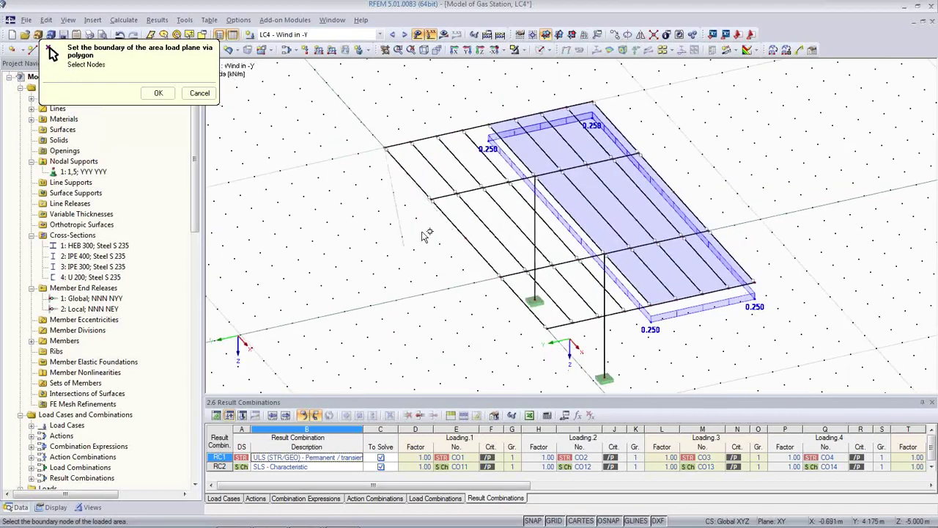
{"action": "left_click", "coordinate": [490, 126]}
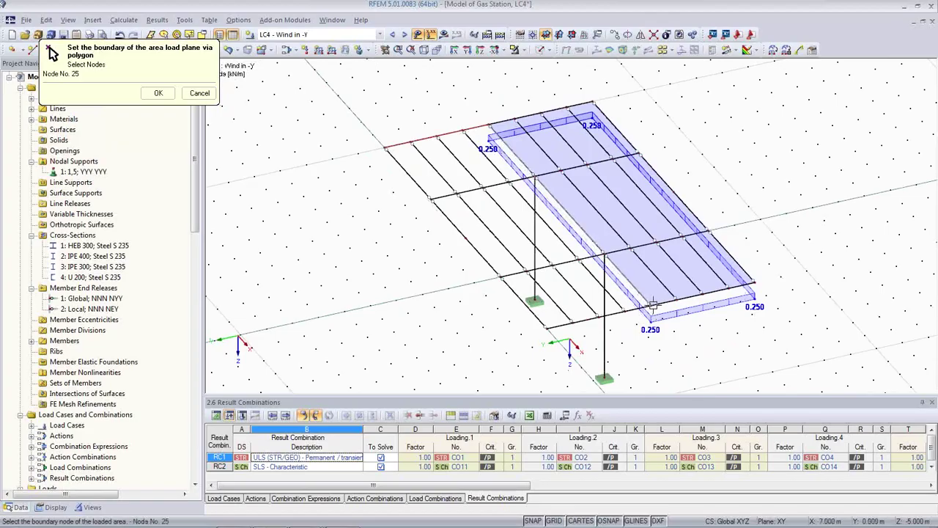
{"action": "left_click", "coordinate": [652, 306]}
{"action": "left_click", "coordinate": [548, 327]}
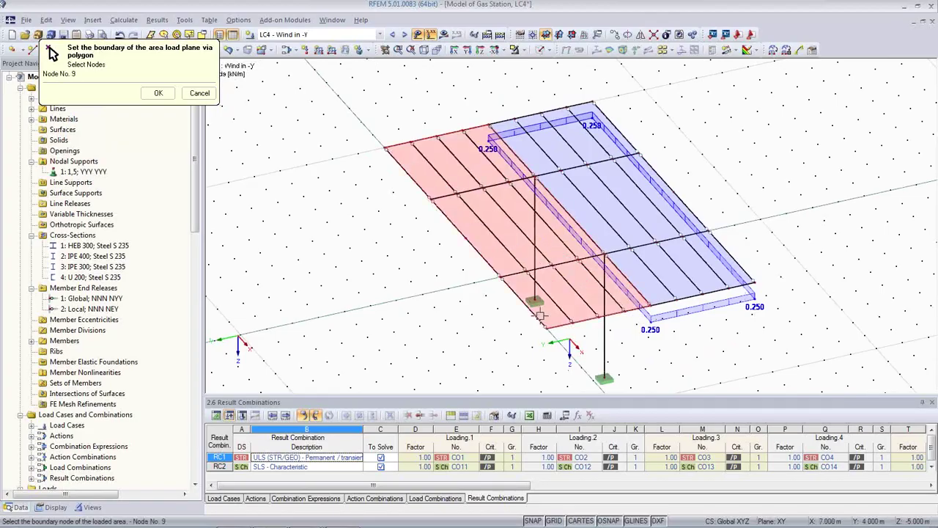
{"action": "left_click", "coordinate": [386, 148]}
{"action": "left_click", "coordinate": [163, 94]}
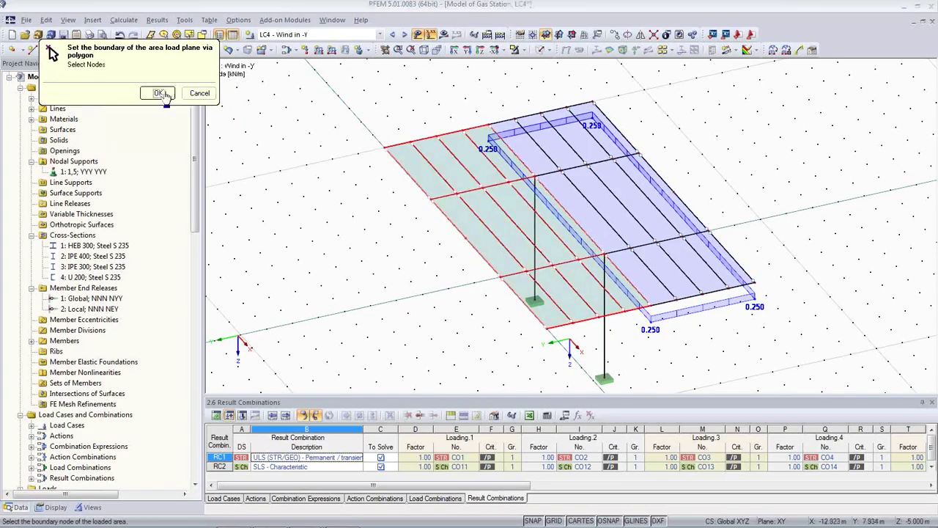
{"action": "left_click", "coordinate": [610, 382]}
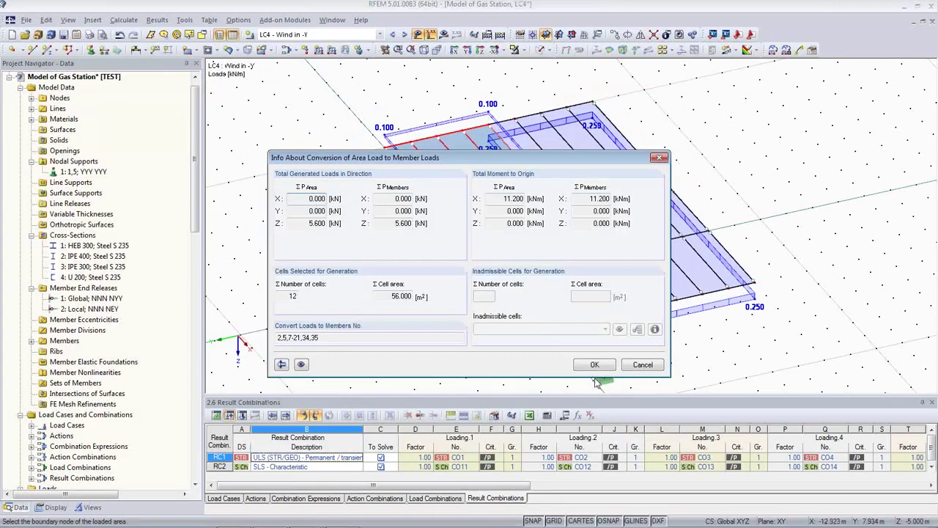
{"action": "left_click", "coordinate": [595, 364]}
Switch to load case LC5 - Imperfection towards +X
{"action": "middle_click_drag", "start_coordinate": [424, 334], "coordinate": [477, 300], "text": "ctrl"}
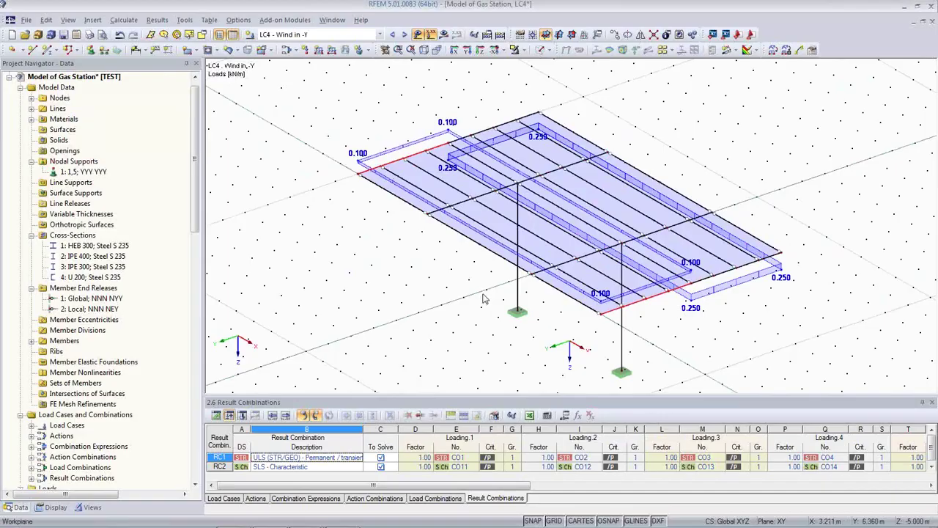
{"action": "left_click", "coordinate": [403, 34]}
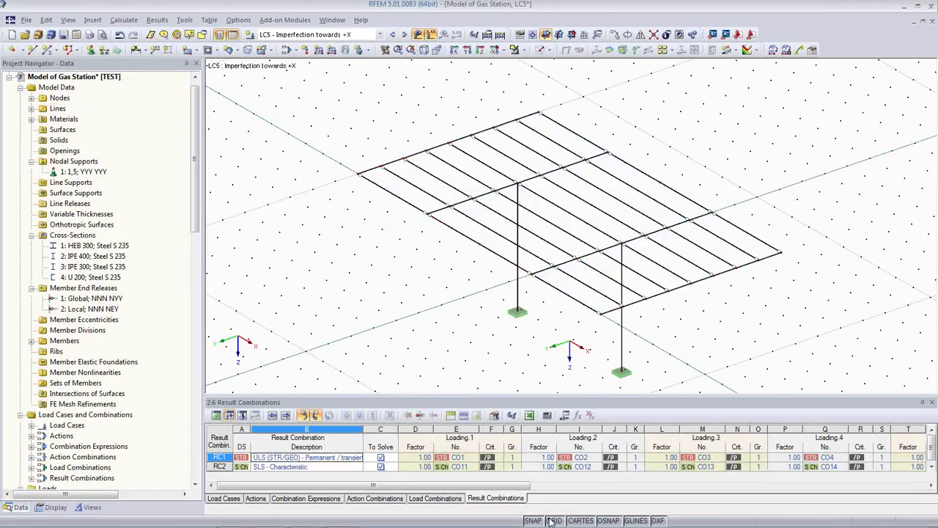
Show the x,y,z member axis systems on the whole structure
{"action": "middle_click_drag", "start_coordinate": [515, 312], "coordinate": [497, 332]}
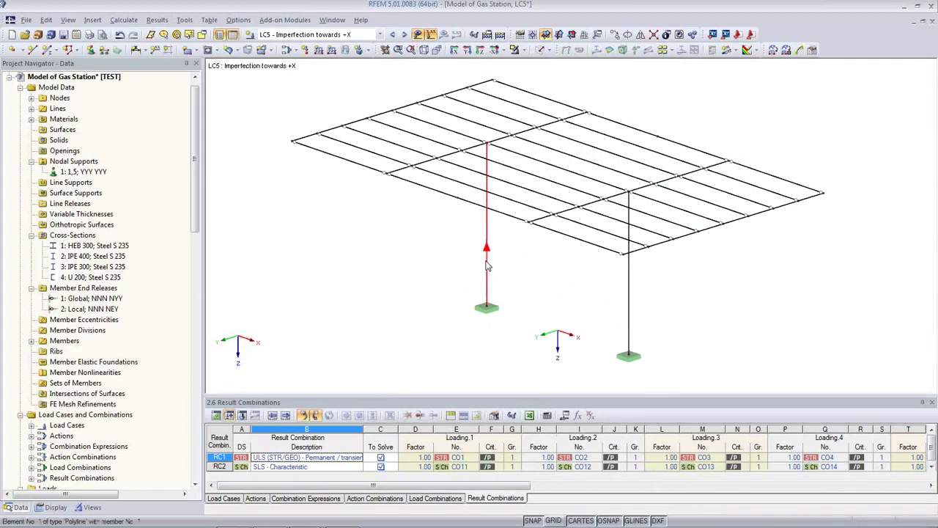
{"action": "left_click", "coordinate": [56, 506]}
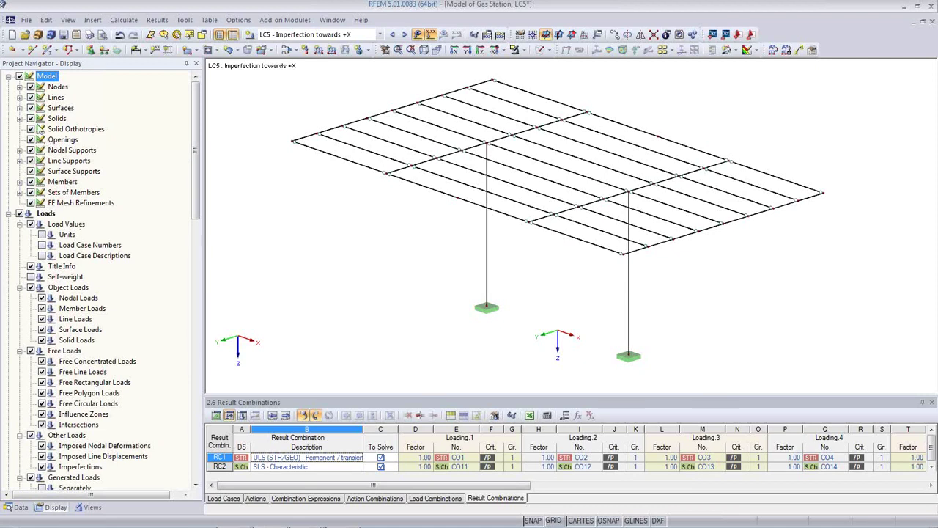
{"action": "left_click", "coordinate": [19, 181]}
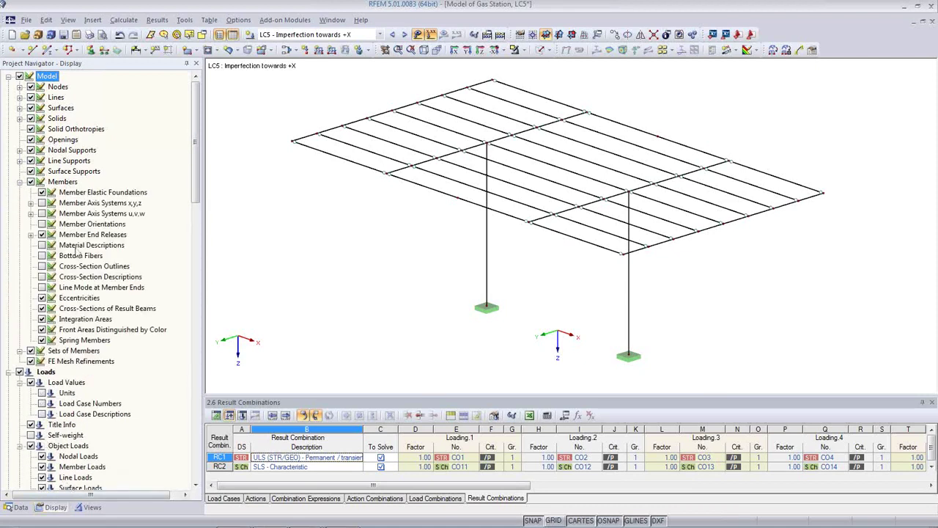
{"action": "left_click", "coordinate": [42, 203]}
{"action": "middle_click_drag", "start_coordinate": [444, 277], "coordinate": [440, 258], "text": "ctrl"}
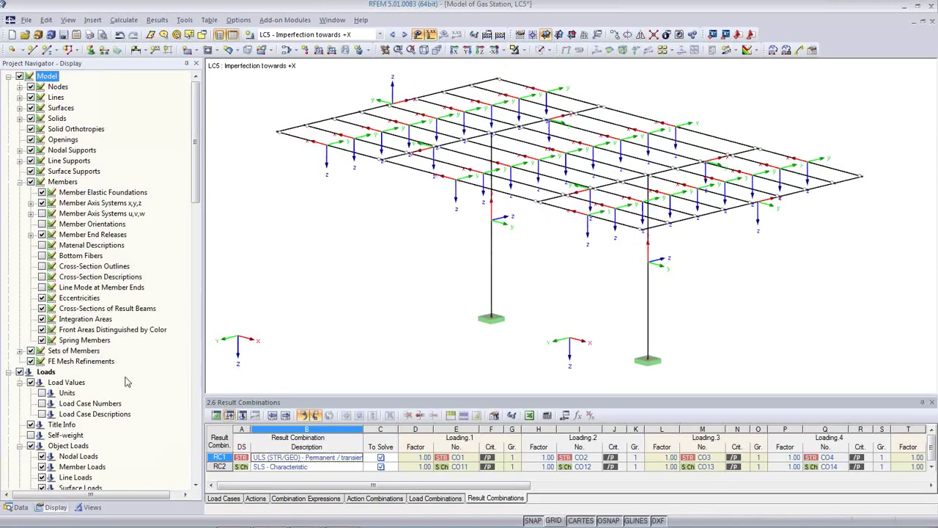
Restrict the visibility to the members with cross-section 1 - HEB 300
{"action": "left_click", "coordinate": [101, 507]}
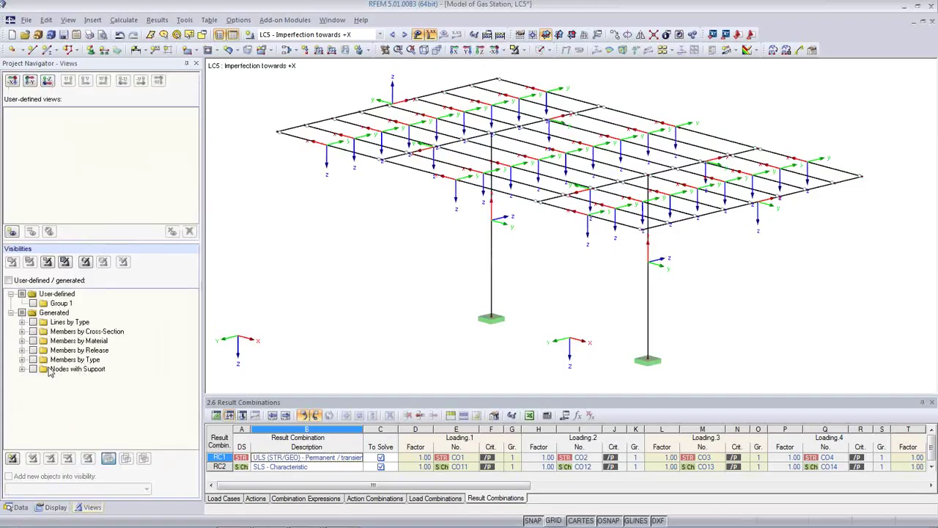
{"action": "left_click", "coordinate": [22, 331]}
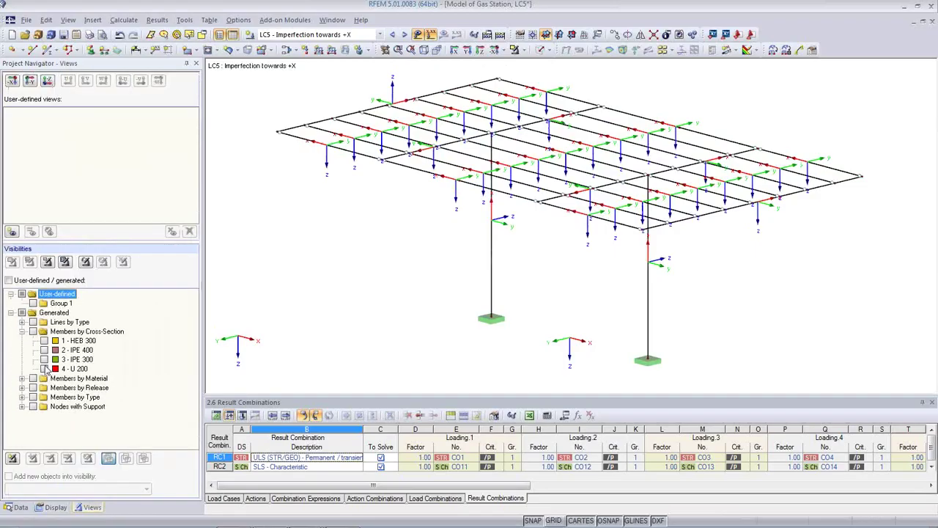
{"action": "left_click", "coordinate": [44, 341]}
{"action": "mouse_move", "coordinate": [437, 285]}
{"action": "middle_mouse_down", "text": "ctrl"}
{"action": "mouse_move", "coordinate": [438, 322]}
{"action": "mouse_move", "coordinate": [433, 289]}
{"action": "middle_mouse_up", "text": "ctrl"}
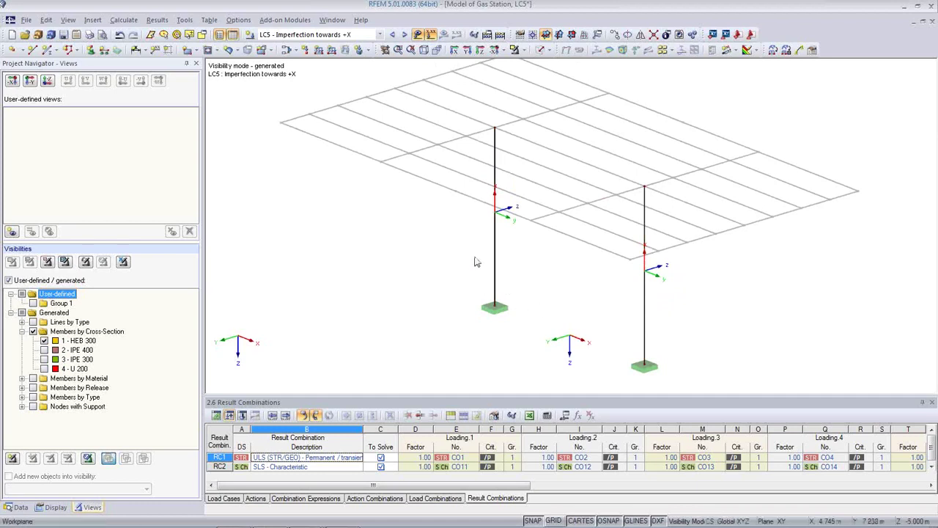
Set up a new member imperfection in the direction of local axis y with a precamber L/w0 of -300
{"action": "left_click", "coordinate": [368, 51]}
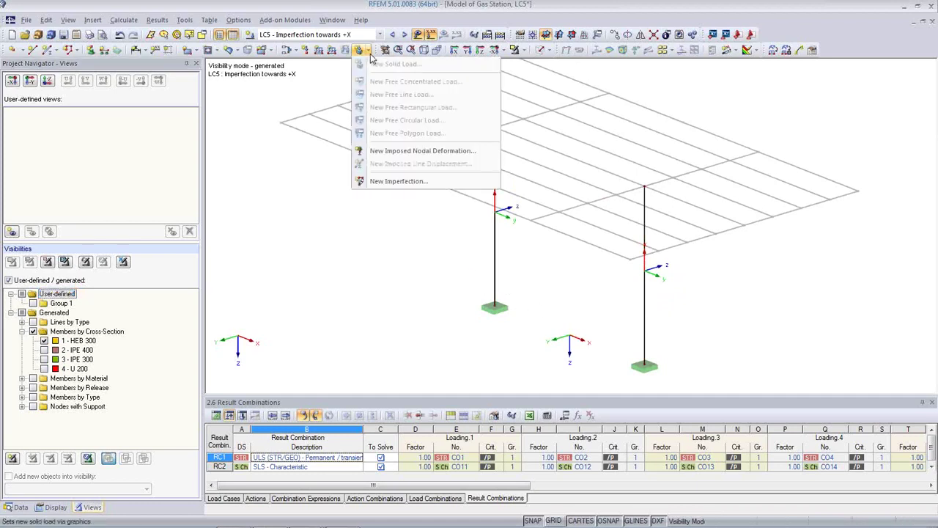
{"action": "left_click", "coordinate": [413, 186]}
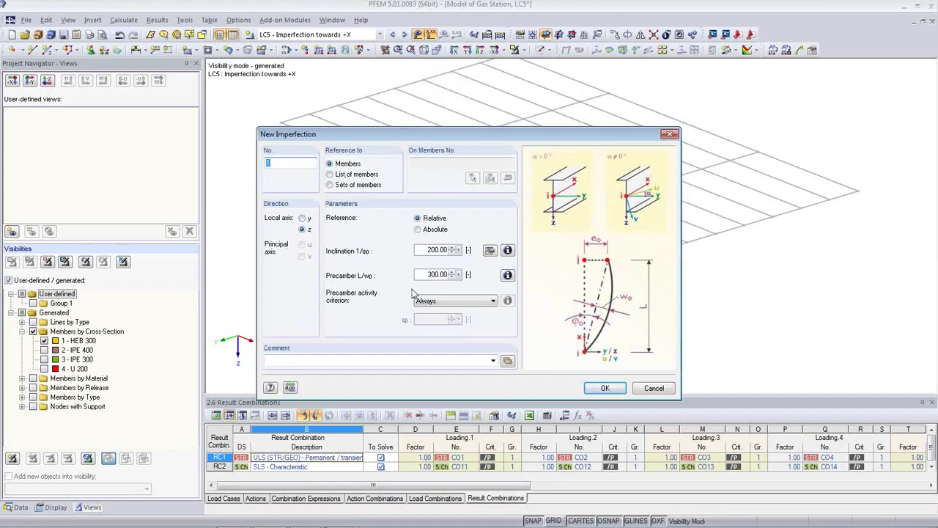
{"action": "left_click_drag", "start_coordinate": [455, 135], "coordinate": [466, 170]}
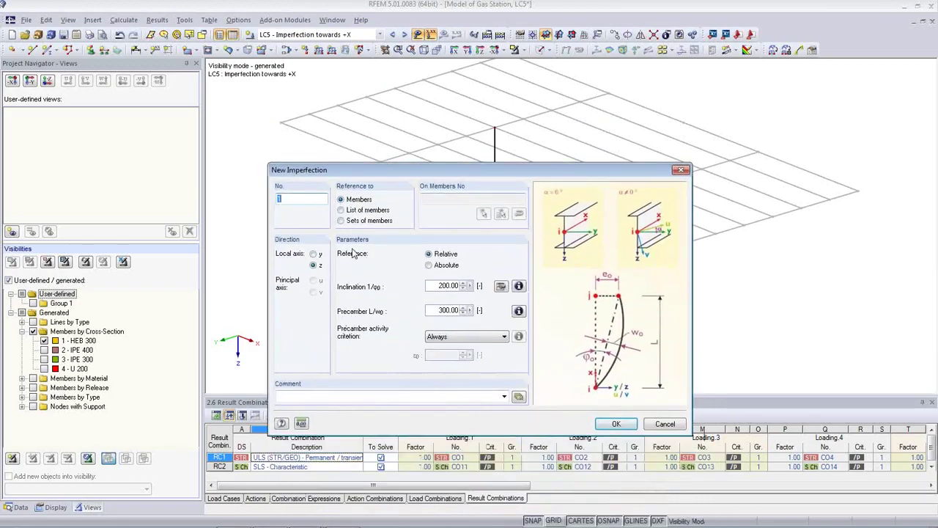
{"action": "left_click", "coordinate": [314, 254]}
{"action": "left_click_drag", "start_coordinate": [490, 176], "coordinate": [456, 290]}
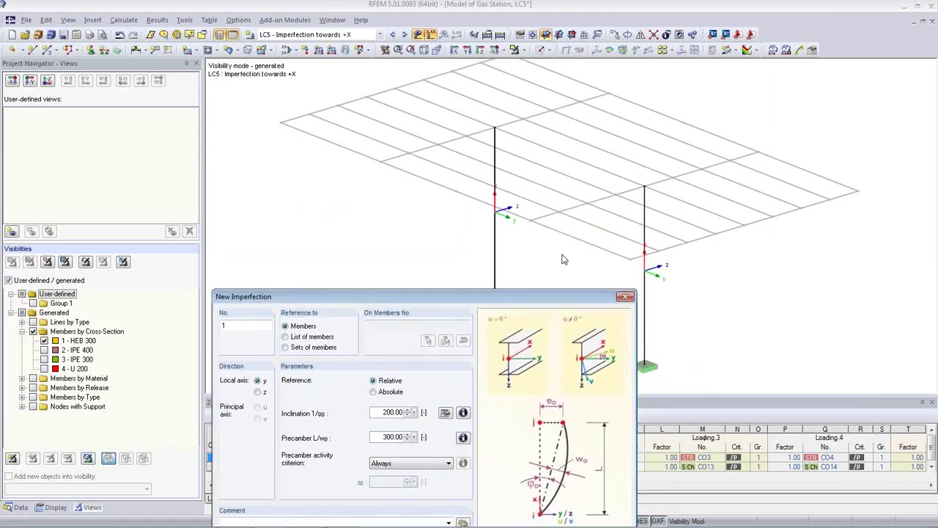
{"action": "left_click_drag", "start_coordinate": [438, 300], "coordinate": [282, 75]}
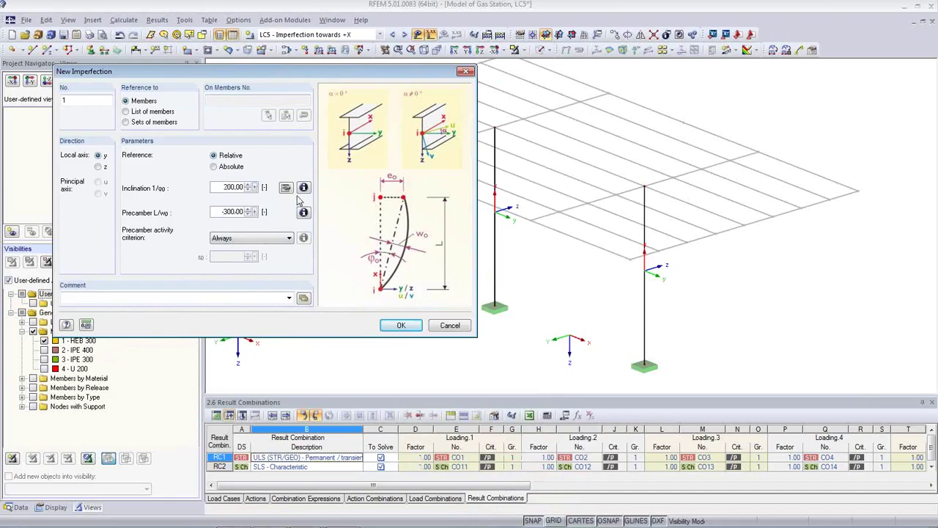
Review the inclination calculation according to EN 1993-1-1 (Eurocode 3) without applying it
{"action": "left_click", "coordinate": [285, 188]}
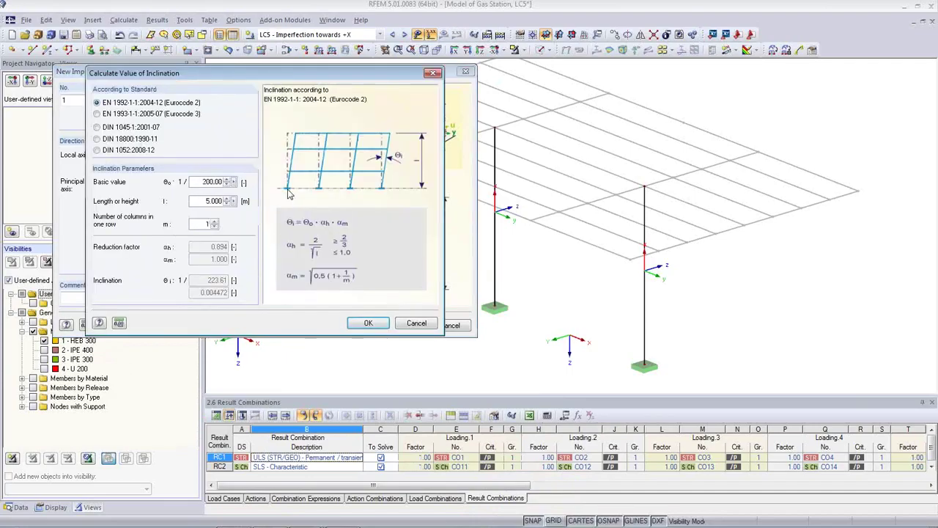
{"action": "left_click", "coordinate": [97, 114]}
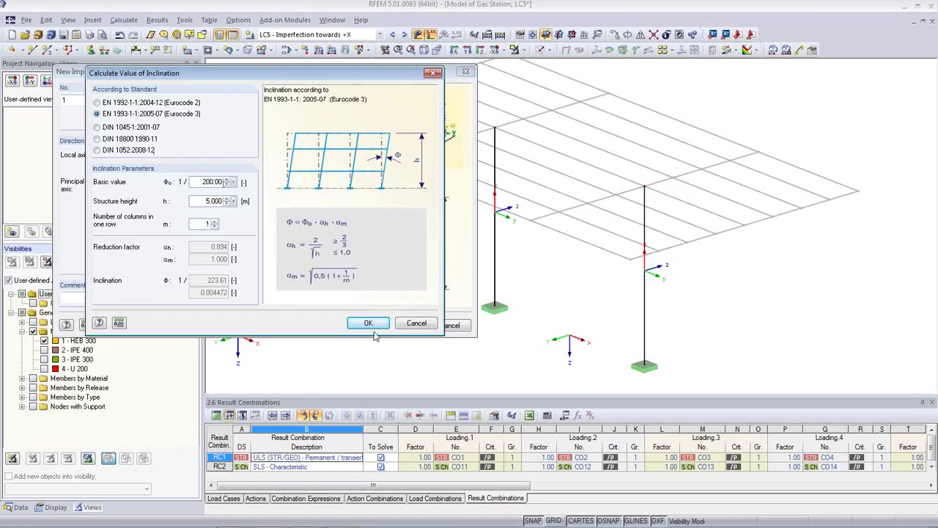
{"action": "left_click", "coordinate": [415, 324]}
Keep the inclination at 1/200 and assign the imperfection to both HEB 300 columns
{"action": "left_click_drag", "start_coordinate": [219, 189], "coordinate": [263, 191]}
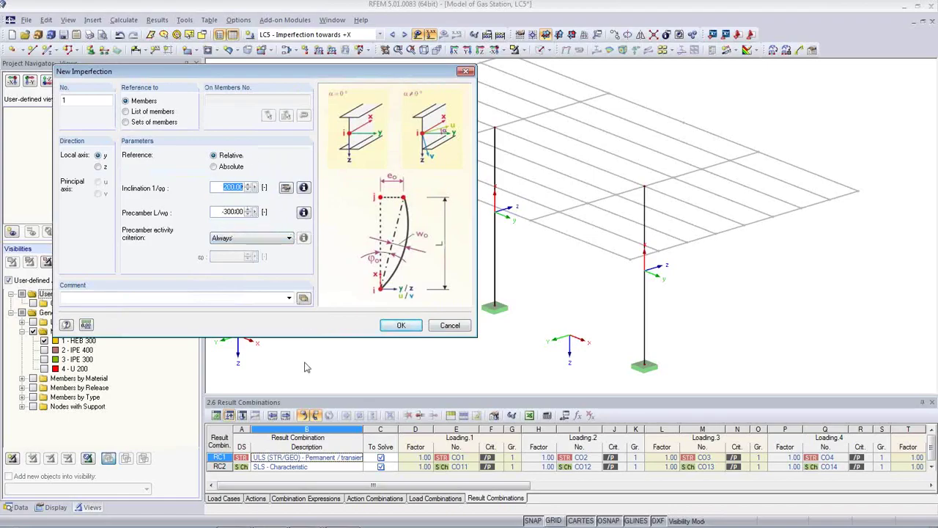
{"action": "left_click", "coordinate": [402, 326]}
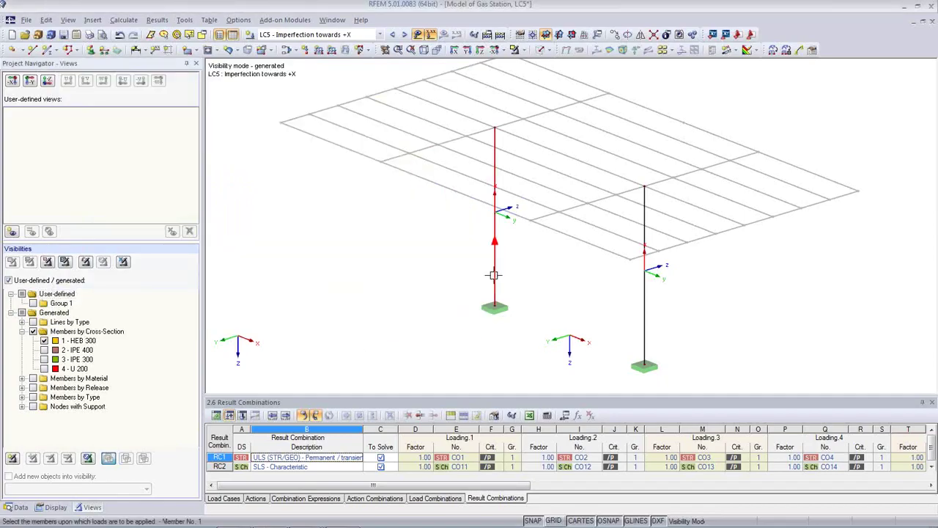
{"action": "left_click", "coordinate": [644, 317]}
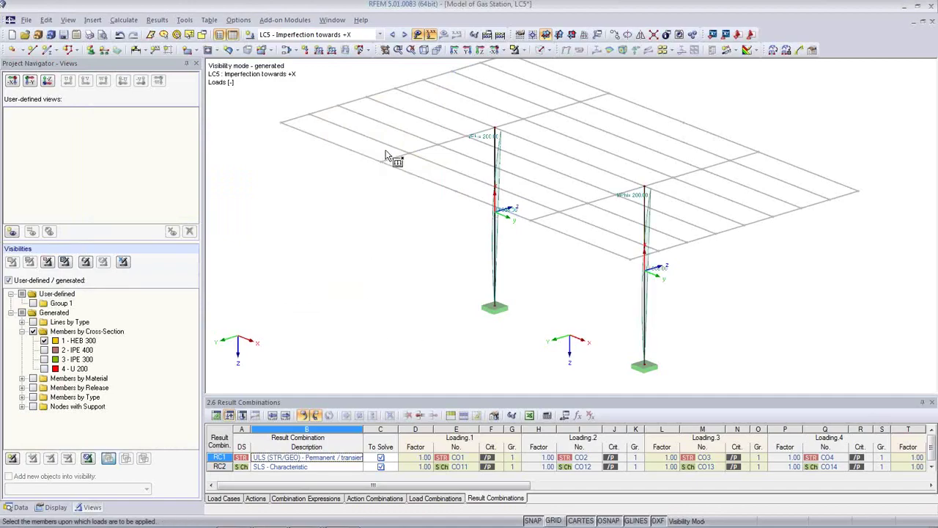
In load case LC6 - Imperfection towards -Y, assign both columns an imperfection in local axis z with inclination 1/200 and precamber L/300
{"action": "left_click", "coordinate": [403, 34]}
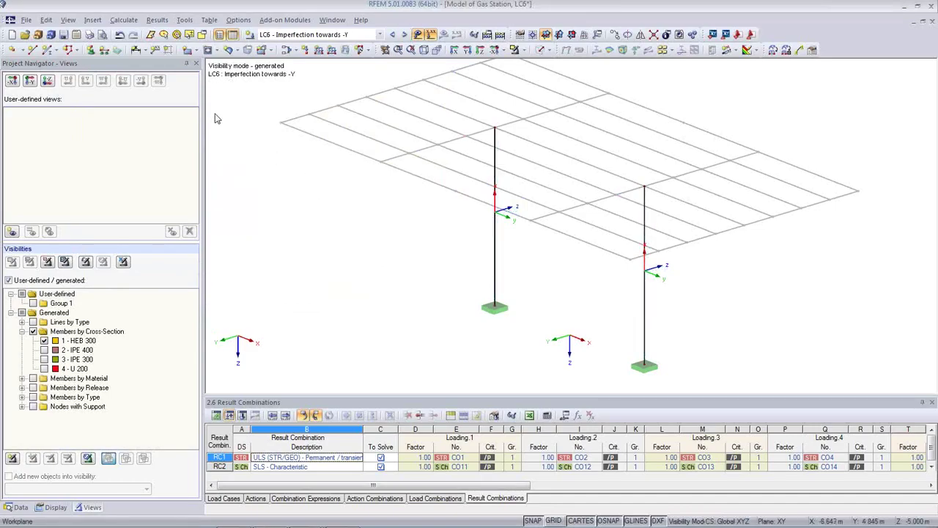
{"action": "left_click", "coordinate": [359, 49]}
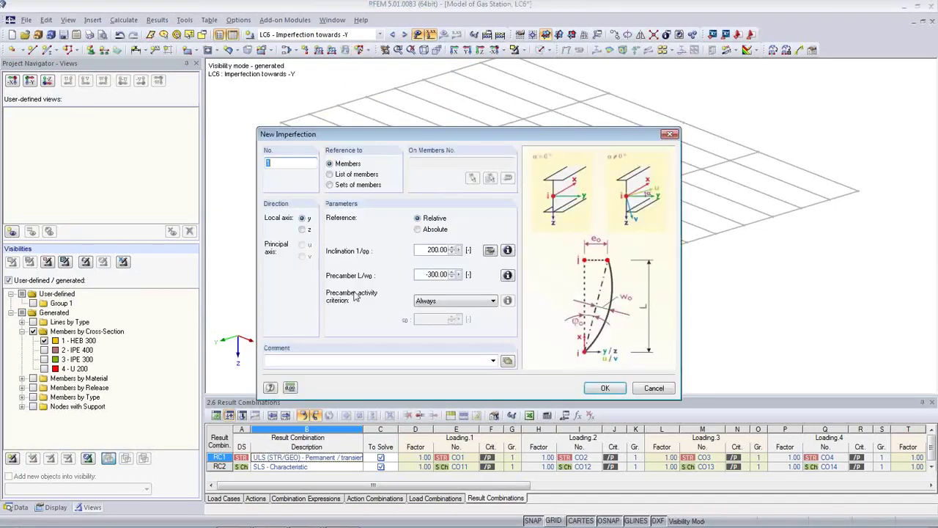
{"action": "left_click_drag", "start_coordinate": [462, 135], "coordinate": [233, 138]}
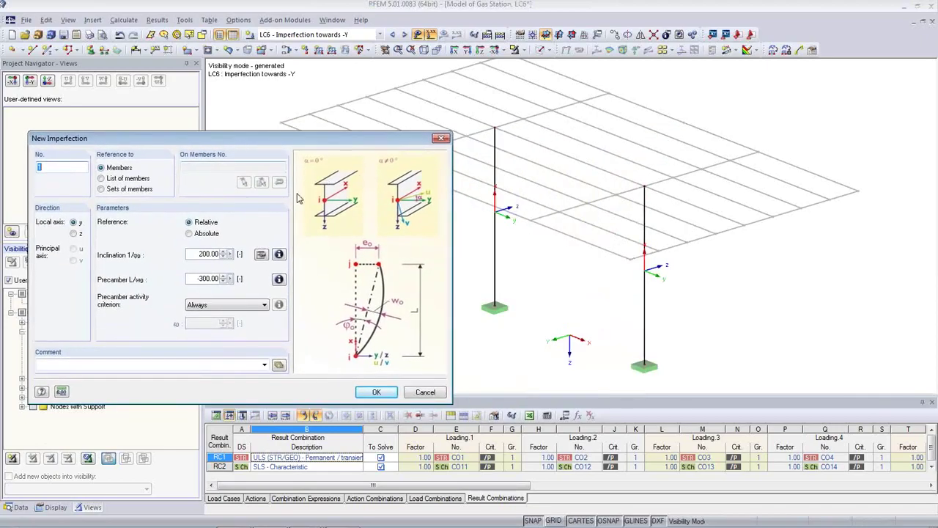
{"action": "left_click", "coordinate": [73, 234]}
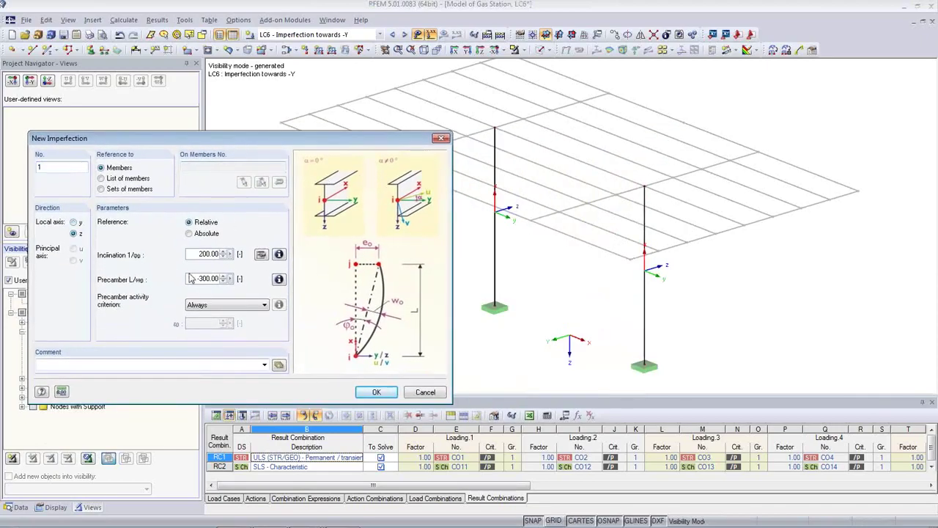
{"action": "left_click", "coordinate": [379, 394]}
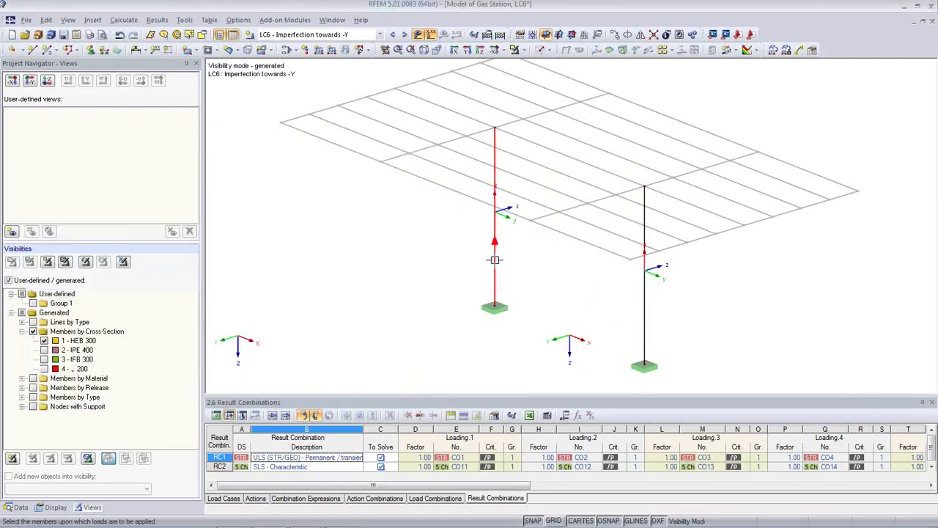
{"action": "left_click", "coordinate": [646, 324]}
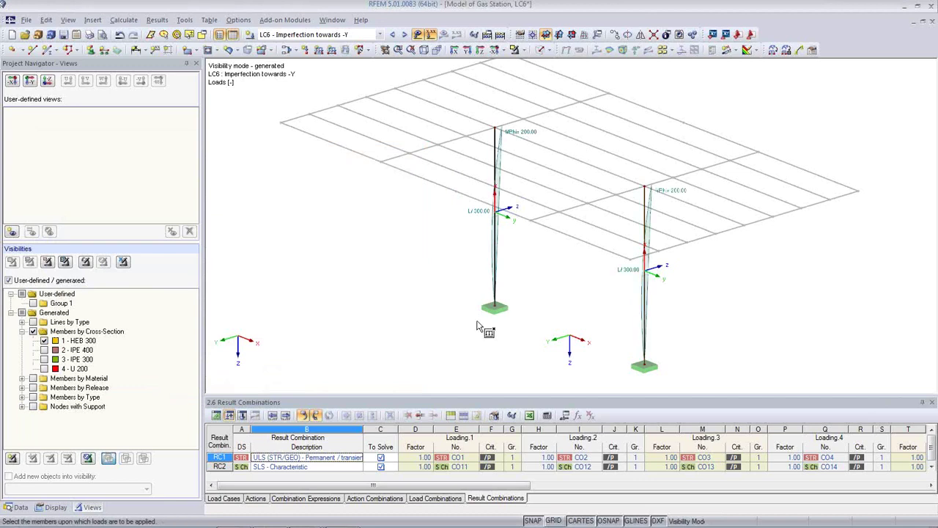
{"action": "key", "text": "Escape"}
{"action": "middle_click_drag", "start_coordinate": [482, 306], "coordinate": [425, 264], "text": "ctrl"}
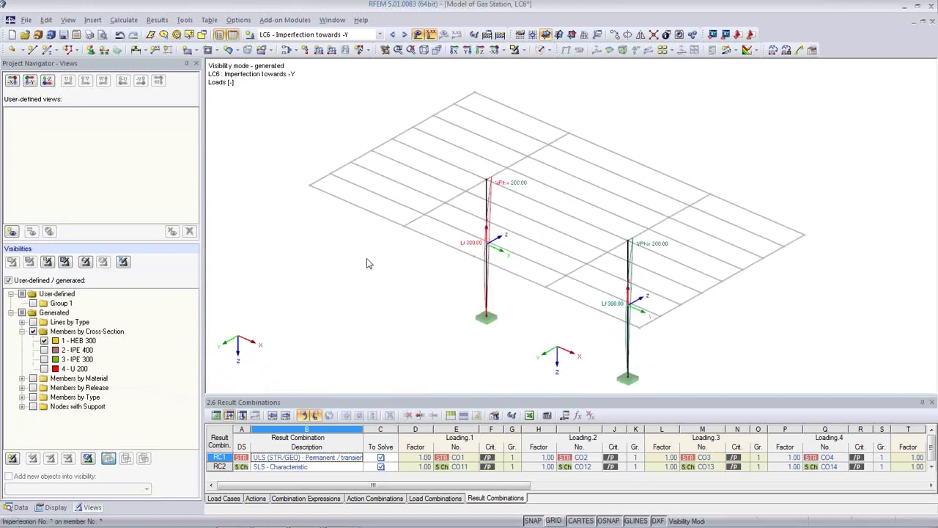
Save the model and run the calculation of all load cases and combinations
{"action": "left_click", "coordinate": [64, 35]}
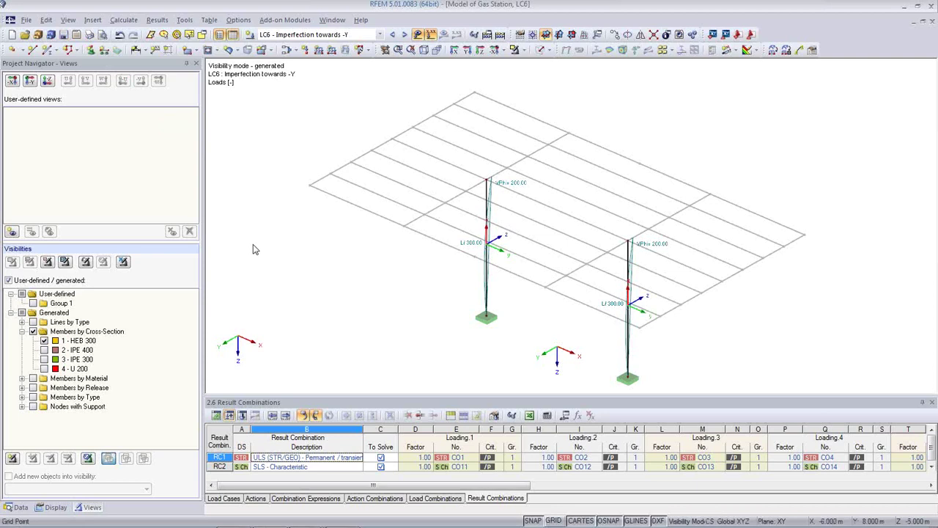
{"action": "left_click", "coordinate": [124, 20]}
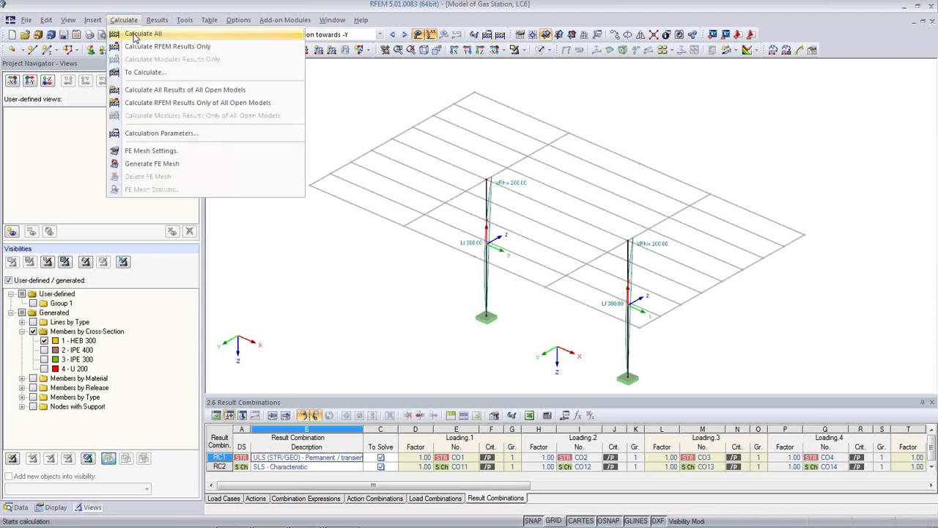
{"action": "left_click", "coordinate": [134, 35]}
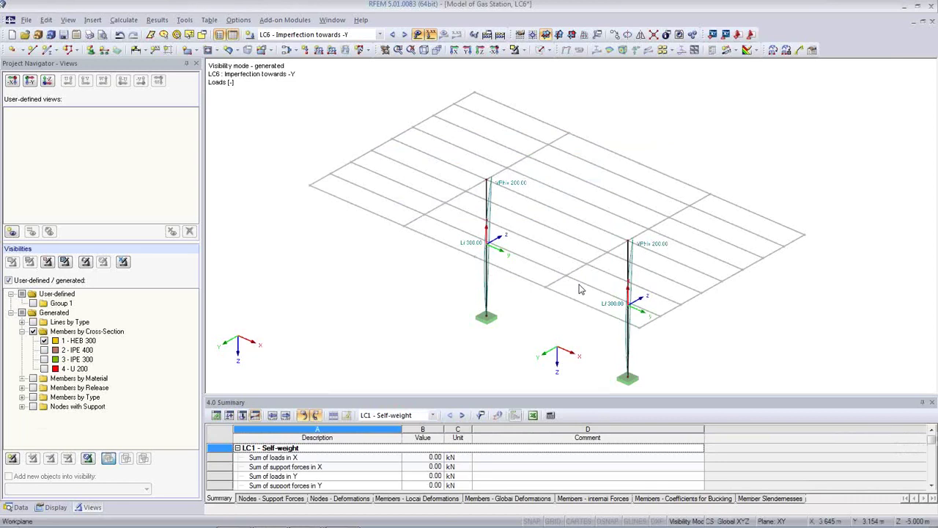
Switch to load case LC1 - Self-weight and end the visibility mode to show the full model
{"action": "left_click", "coordinate": [380, 35]}
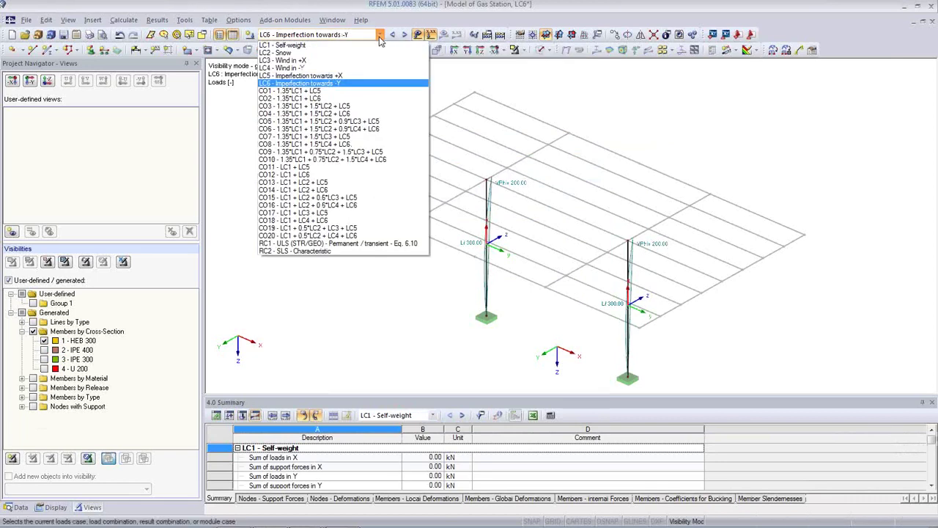
{"action": "left_click", "coordinate": [372, 47]}
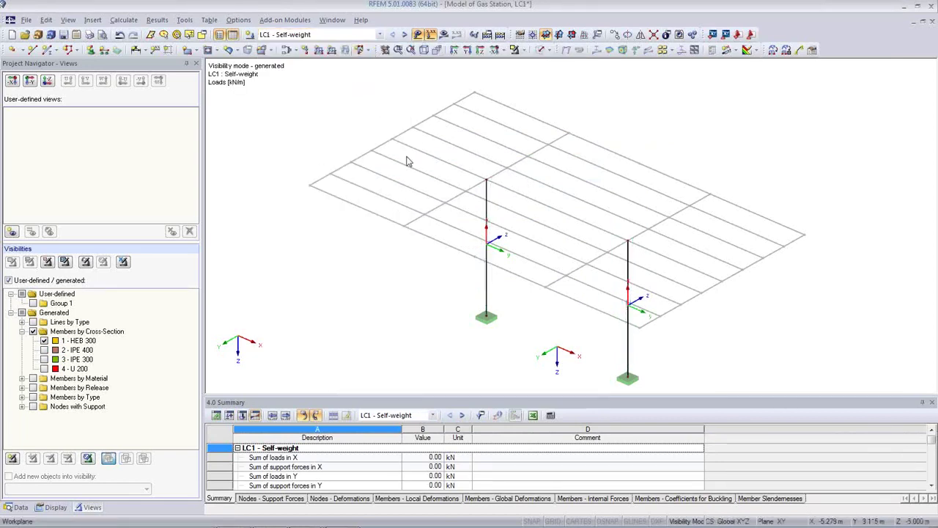
{"action": "left_click", "coordinate": [123, 262]}
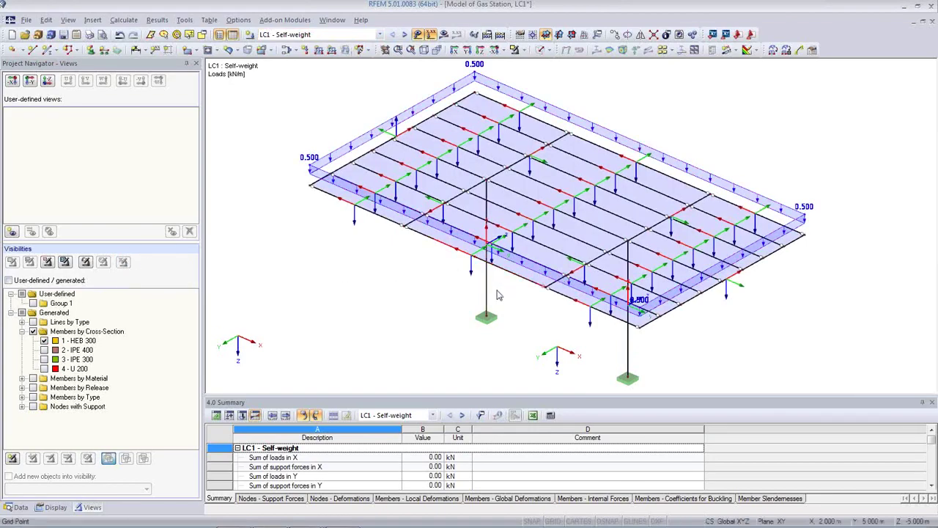
Hide the x,y,z member axis systems and the loads in the model display
{"action": "left_click", "coordinate": [51, 507]}
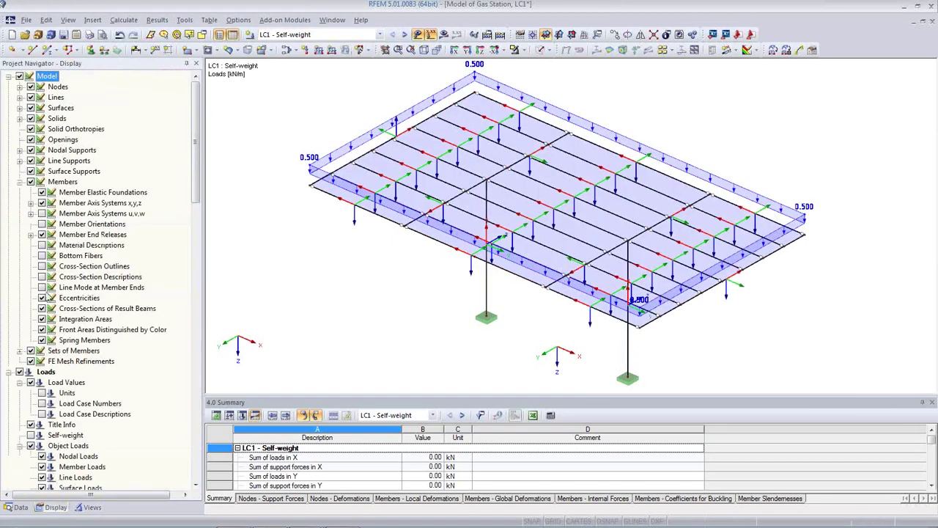
{"action": "left_click", "coordinate": [42, 235]}
{"action": "left_click", "coordinate": [42, 203]}
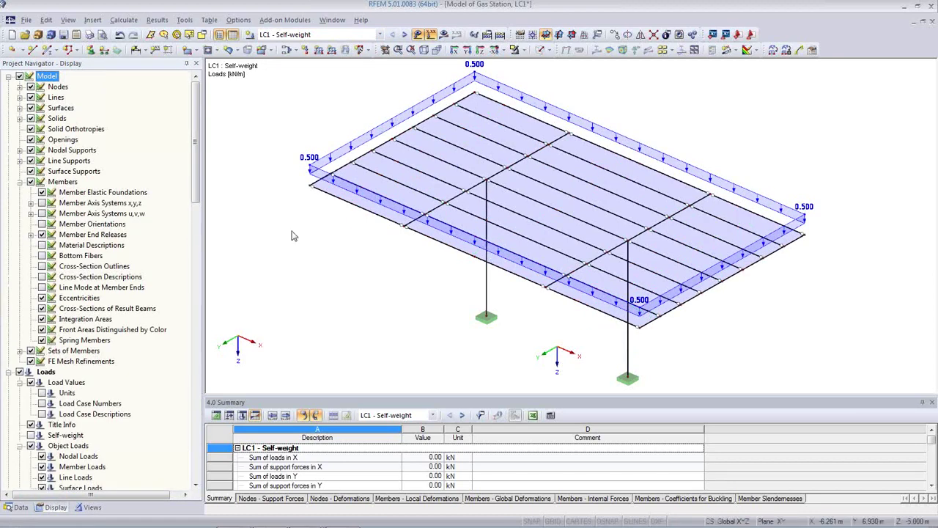
{"action": "left_click", "coordinate": [417, 34]}
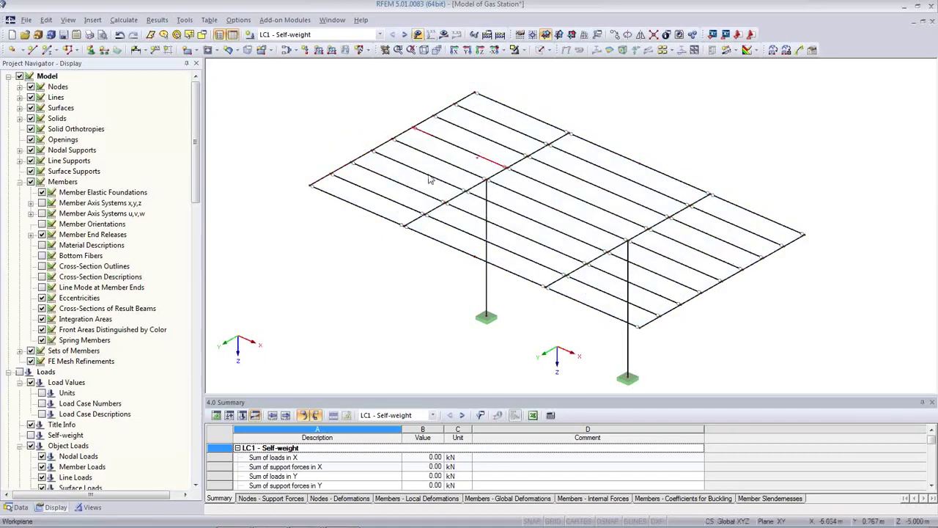
Display the LC1 global deformations u and the member internal forces My
{"action": "left_click", "coordinate": [454, 50]}
{"action": "middle_click_drag", "start_coordinate": [332, 246], "coordinate": [300, 236], "text": "ctrl"}
{"action": "left_click", "coordinate": [579, 49]}
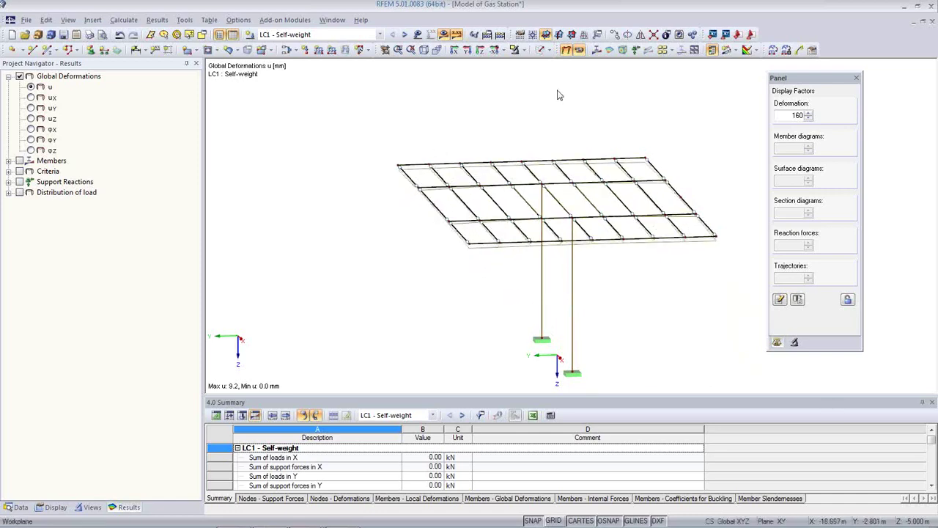
{"action": "left_click", "coordinate": [596, 49]}
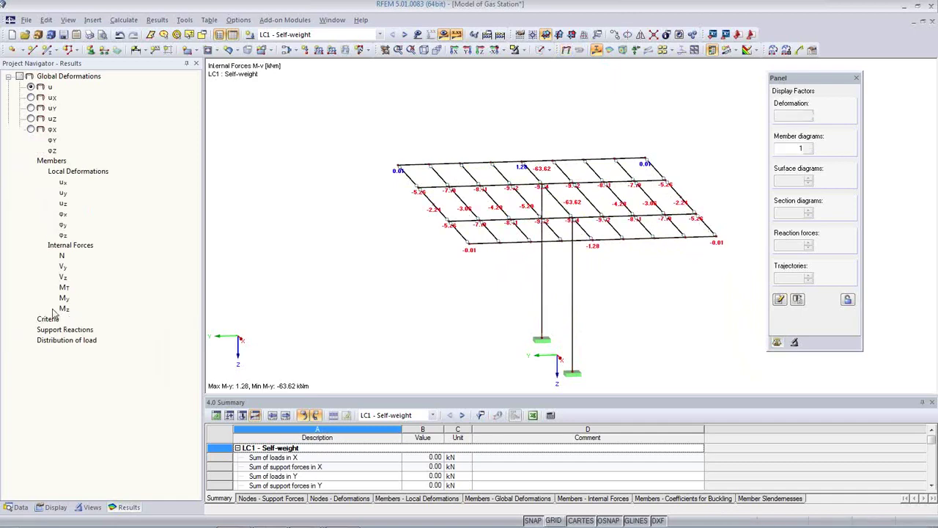
Hide the result values and examine the LC1 My moment diagram along the beam over the front column
{"action": "middle_click_drag", "start_coordinate": [425, 303], "coordinate": [624, 293], "text": "ctrl"}
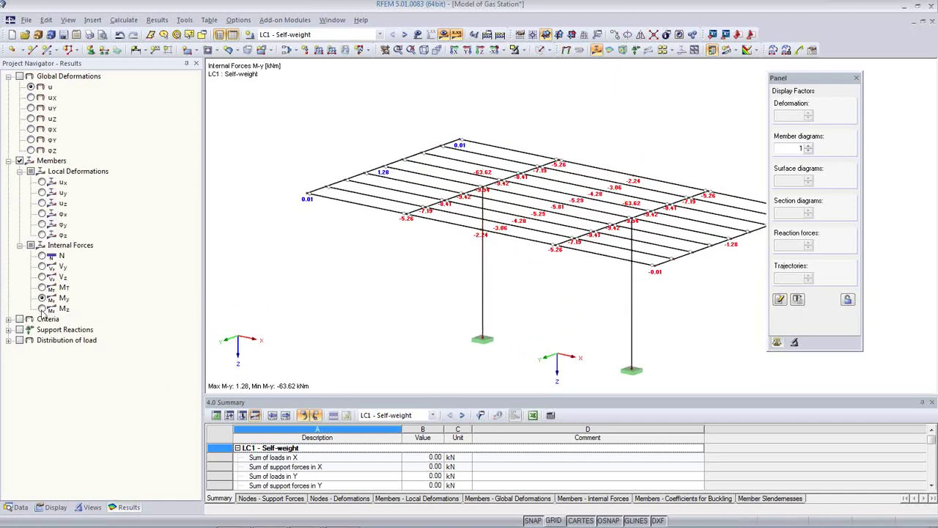
{"action": "middle_click_drag", "start_coordinate": [482, 283], "coordinate": [406, 284], "text": "ctrl"}
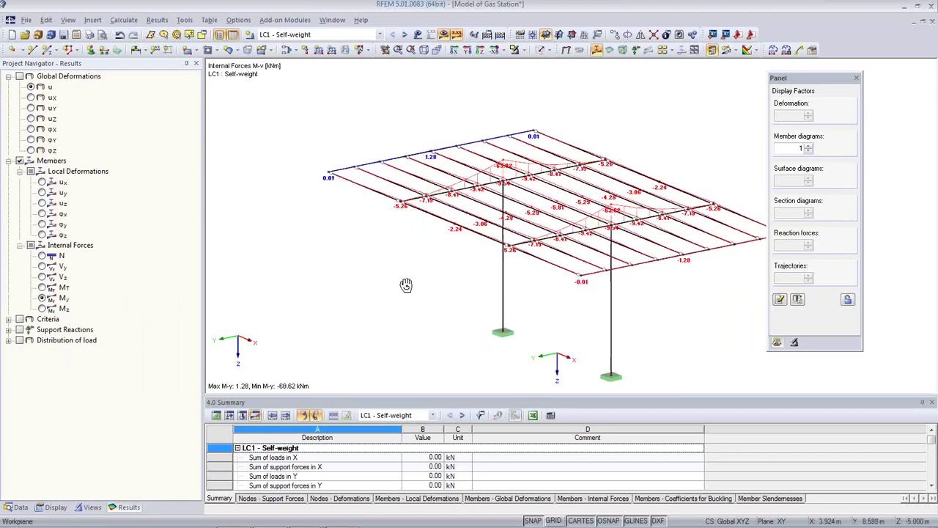
{"action": "scroll", "coordinate": [539, 209], "scroll_direction": "up", "scroll_amount": 5}
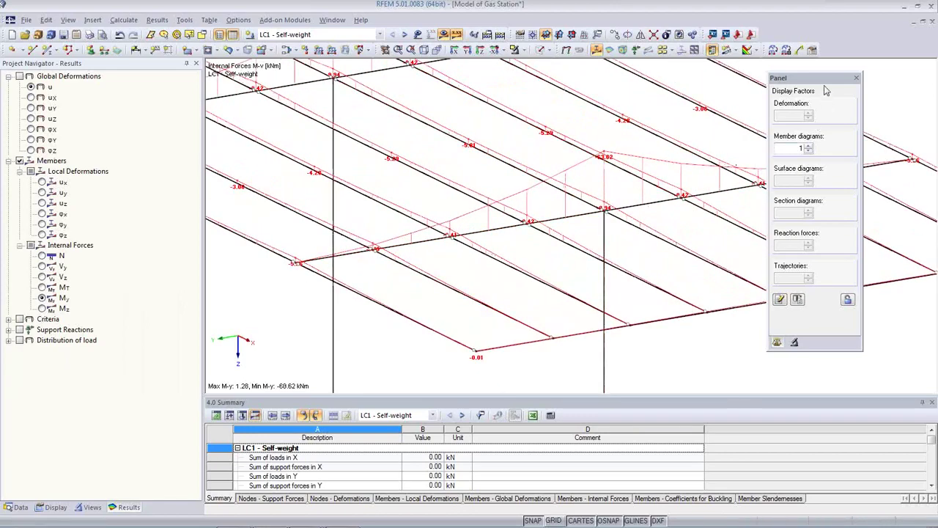
{"action": "left_click_drag", "start_coordinate": [853, 67], "coordinate": [883, 50]}
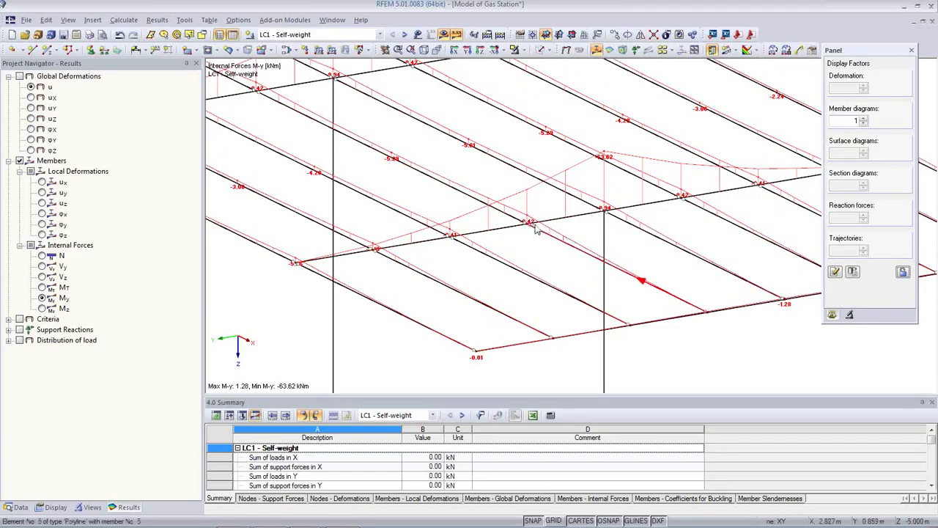
{"action": "left_click", "coordinate": [457, 36]}
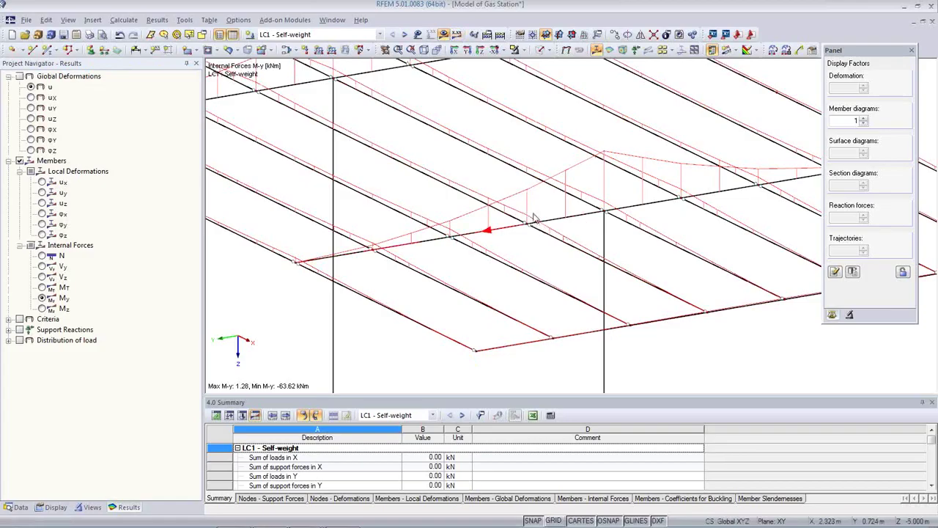
{"action": "scroll", "coordinate": [538, 237], "scroll_direction": "up", "scroll_amount": 1}
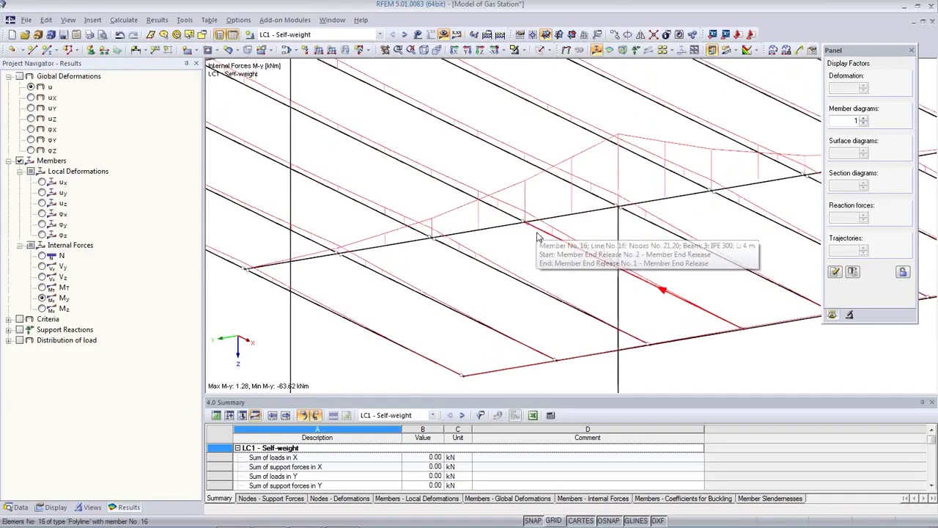
{"action": "scroll", "coordinate": [538, 236], "scroll_direction": "up", "scroll_amount": 1}
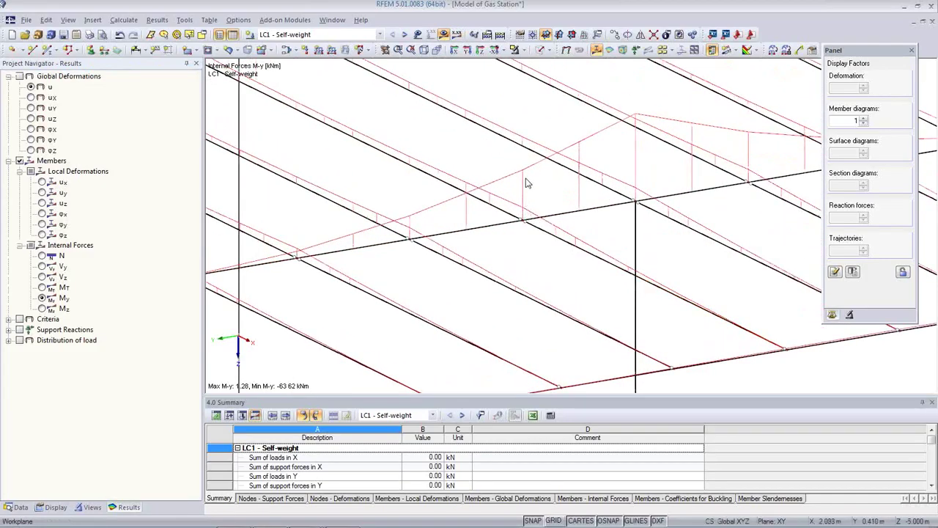
Display the LC1 torsional moments MT and examine their diagrams on the roof's edge members
{"action": "left_click", "coordinate": [42, 287]}
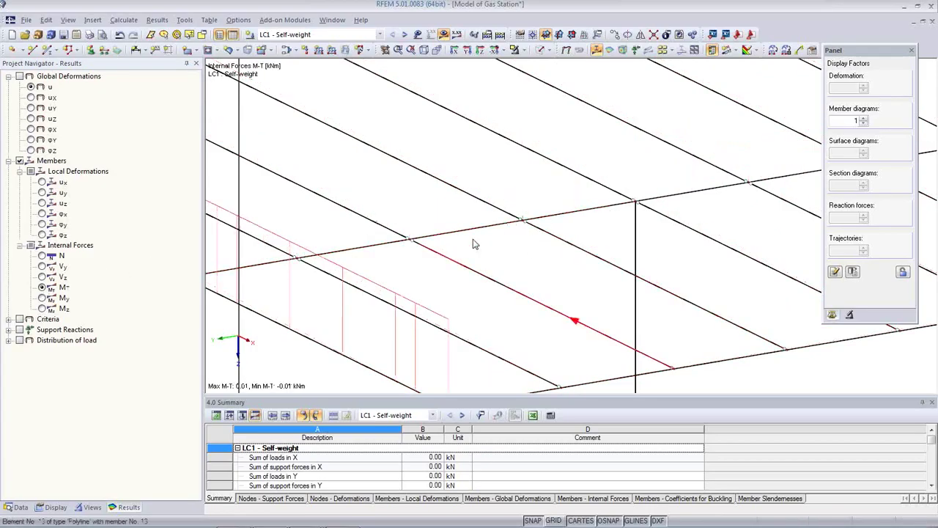
{"action": "scroll", "coordinate": [527, 237], "scroll_direction": "down", "scroll_amount": 5}
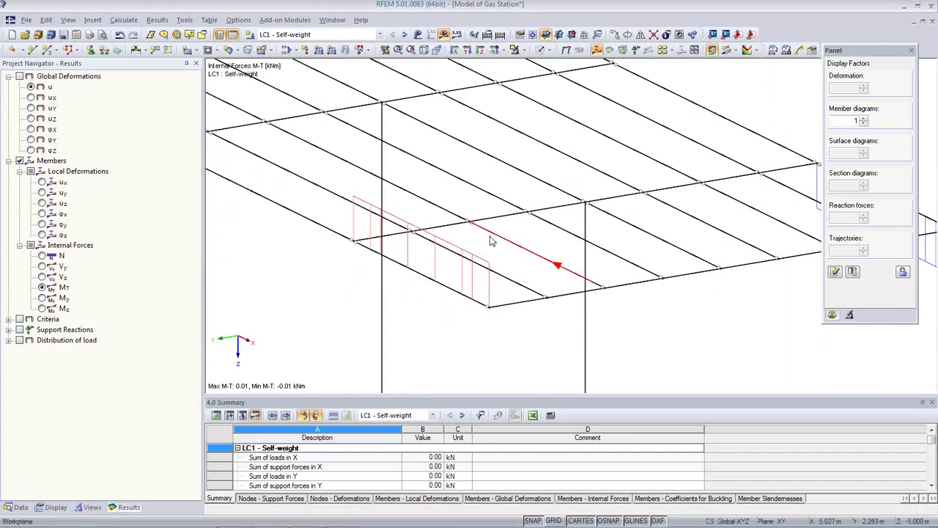
{"action": "scroll", "coordinate": [491, 241], "scroll_direction": "up", "scroll_amount": 2}
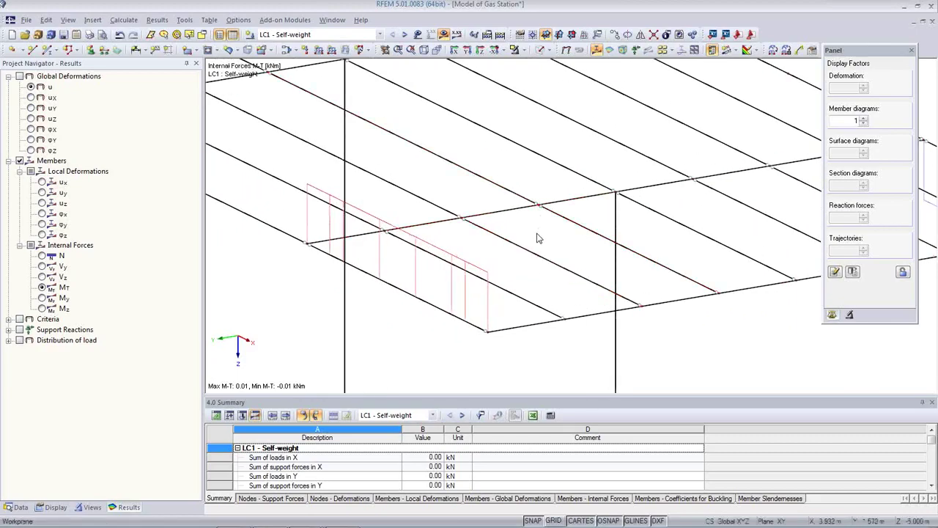
{"action": "middle_click_drag", "start_coordinate": [535, 251], "coordinate": [563, 294]}
{"action": "scroll", "coordinate": [562, 292], "scroll_direction": "down", "scroll_amount": 1}
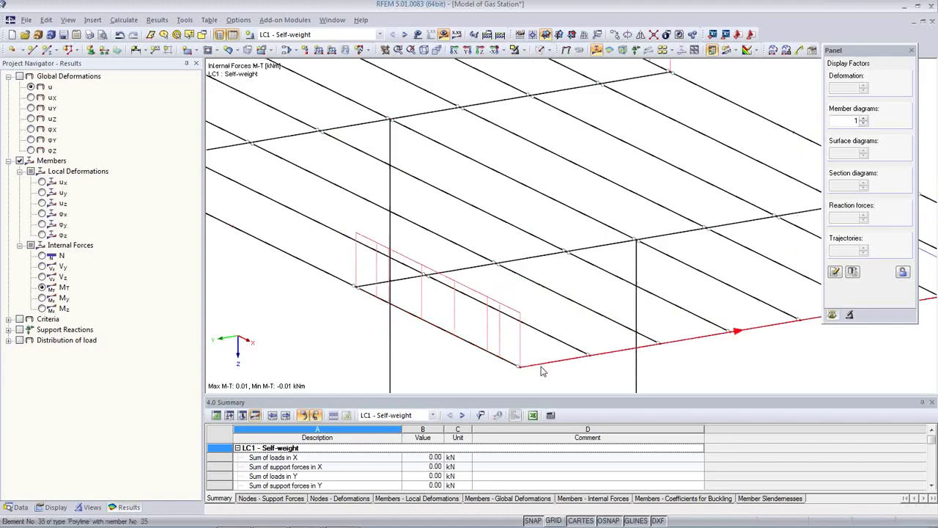
{"action": "scroll", "coordinate": [513, 331], "scroll_direction": "down", "scroll_amount": 2}
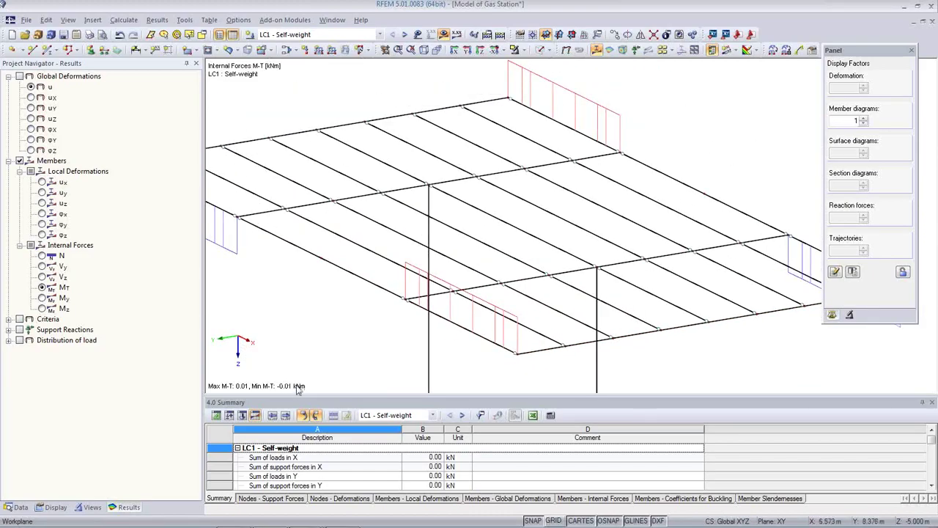
{"action": "scroll", "coordinate": [604, 247], "scroll_direction": "down", "scroll_amount": 2}
{"action": "middle_click_drag", "start_coordinate": [601, 292], "coordinate": [571, 256]}
{"action": "scroll", "coordinate": [571, 256], "scroll_direction": "down", "scroll_amount": 1}
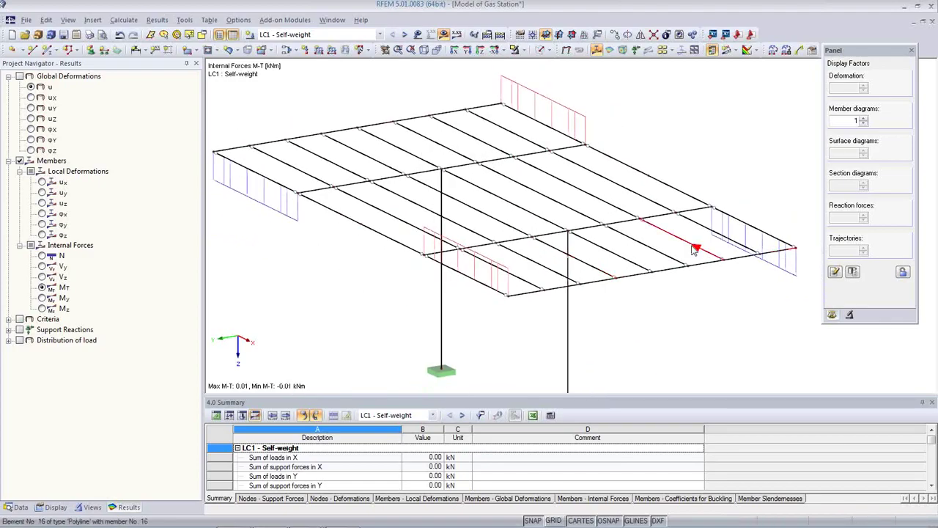
Display the LC1 axial forces N in the columns and turn the result values back on
{"action": "left_click", "coordinate": [42, 255]}
{"action": "middle_click_drag", "start_coordinate": [450, 282], "coordinate": [450, 236]}
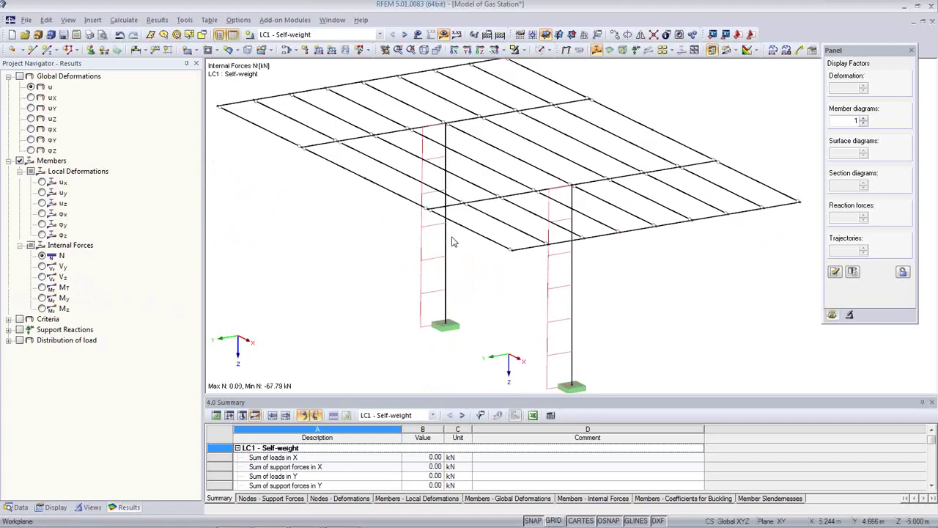
{"action": "left_click", "coordinate": [456, 34]}
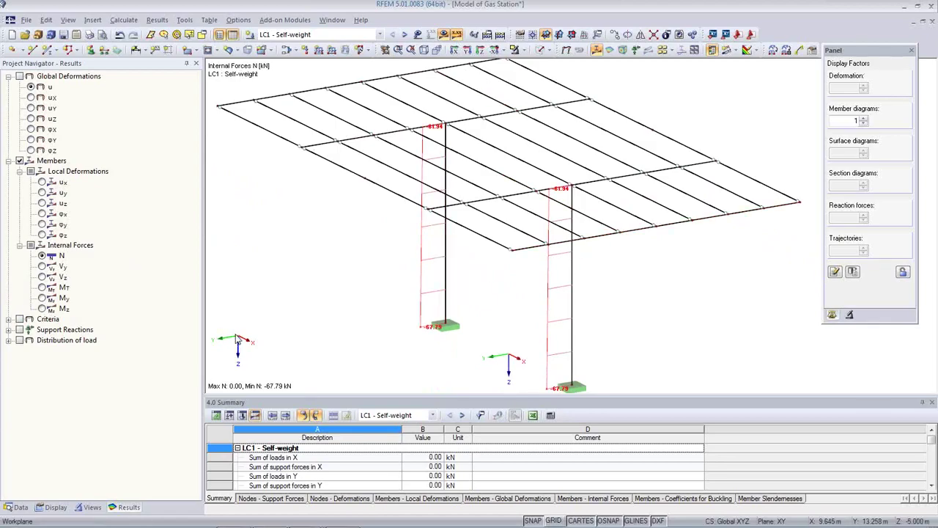
{"action": "scroll", "coordinate": [425, 277], "scroll_direction": "down", "scroll_amount": 2}
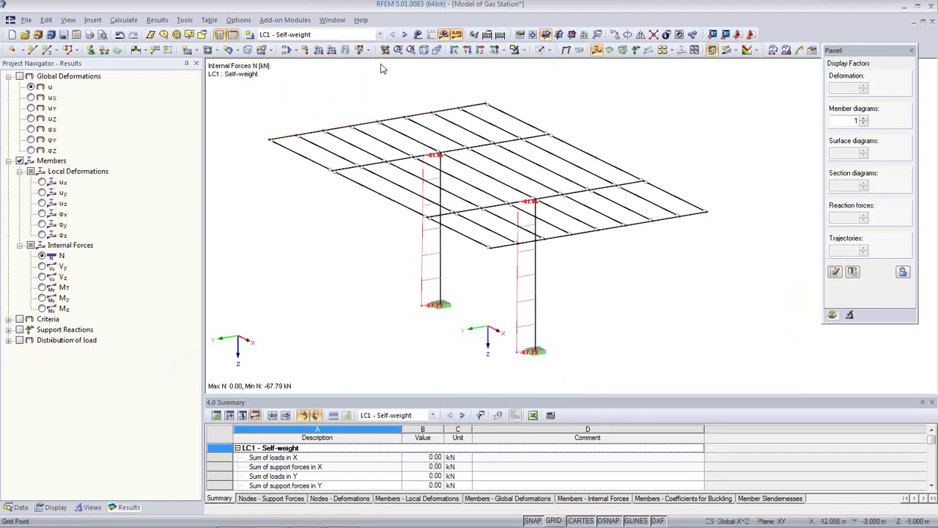
Switch from LC1 to load combination CO11 and step back to CO9 to view the axial forces N
{"action": "left_click", "coordinate": [379, 35]}
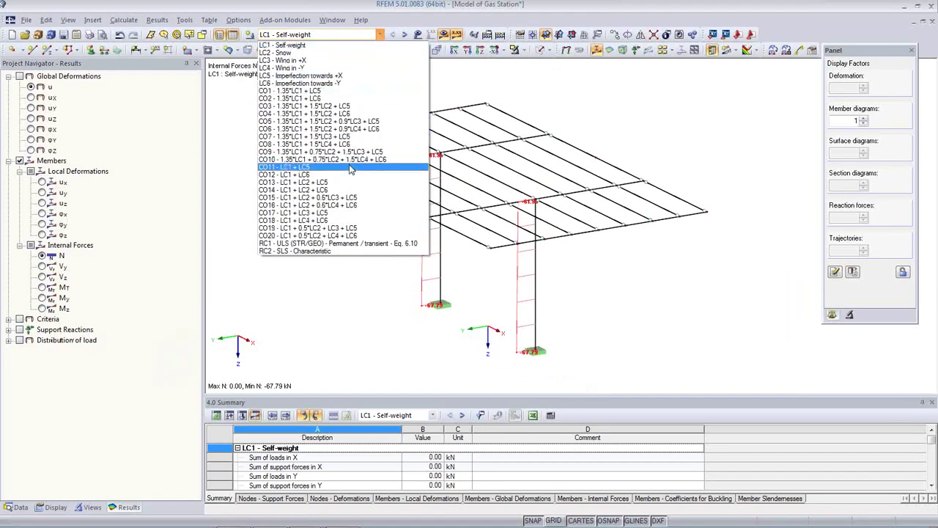
{"action": "left_click", "coordinate": [350, 167]}
{"action": "left_click", "coordinate": [392, 35]}
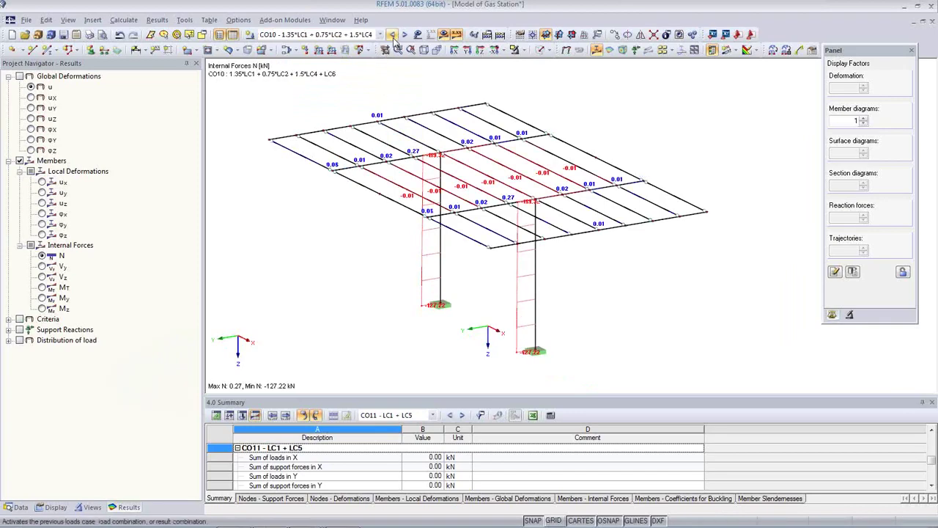
{"action": "left_click", "coordinate": [393, 35]}
Display the member moments My for CO9 and step forward through the load combinations to CO14
{"action": "left_click", "coordinate": [42, 298]}
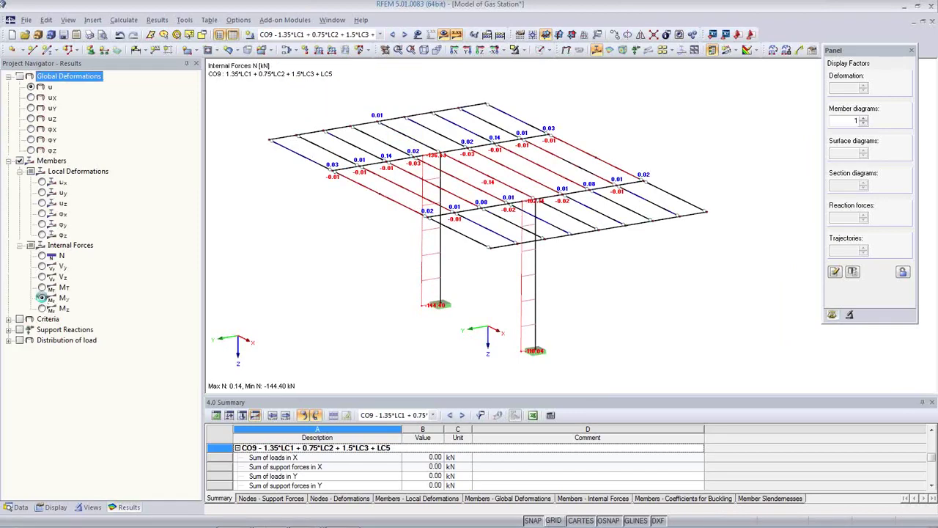
{"action": "left_click", "coordinate": [403, 35]}
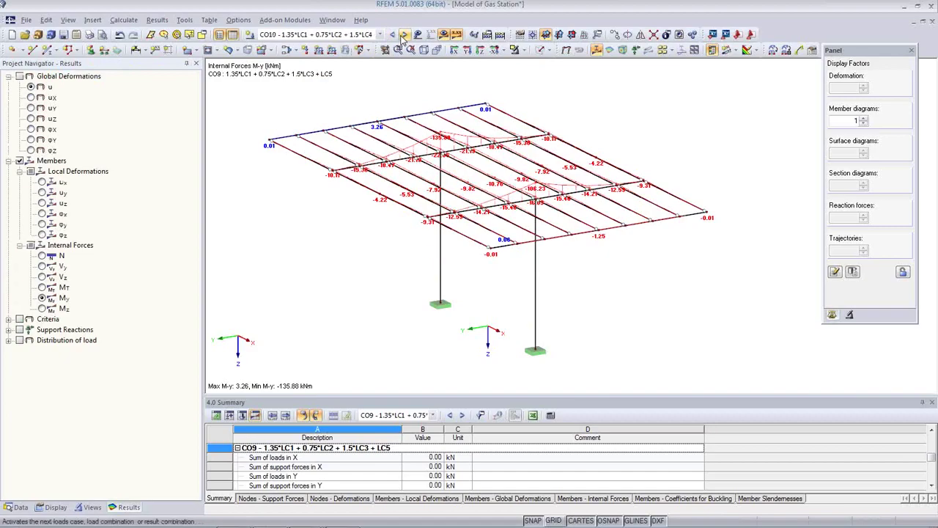
{"action": "left_click", "coordinate": [403, 36]}
{"action": "left_click", "coordinate": [403, 35]}
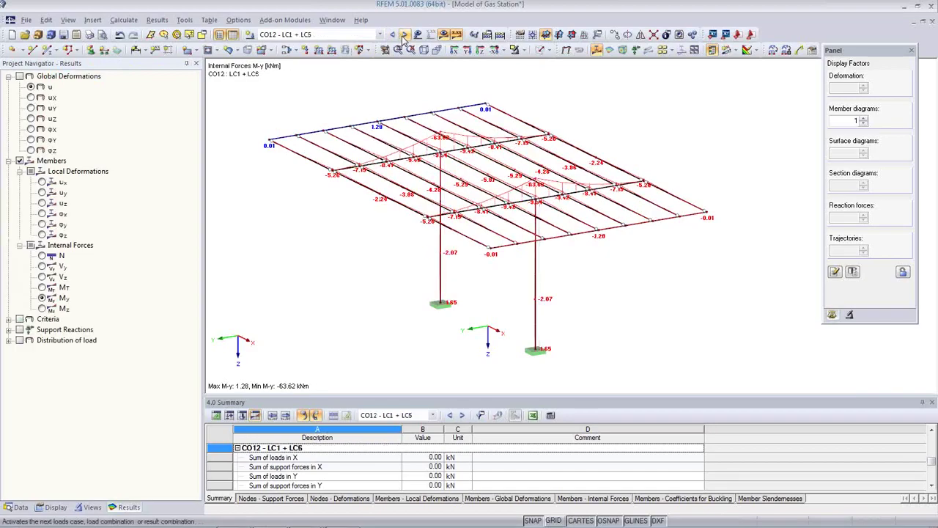
{"action": "left_click", "coordinate": [403, 35]}
{"action": "left_click", "coordinate": [403, 35]}
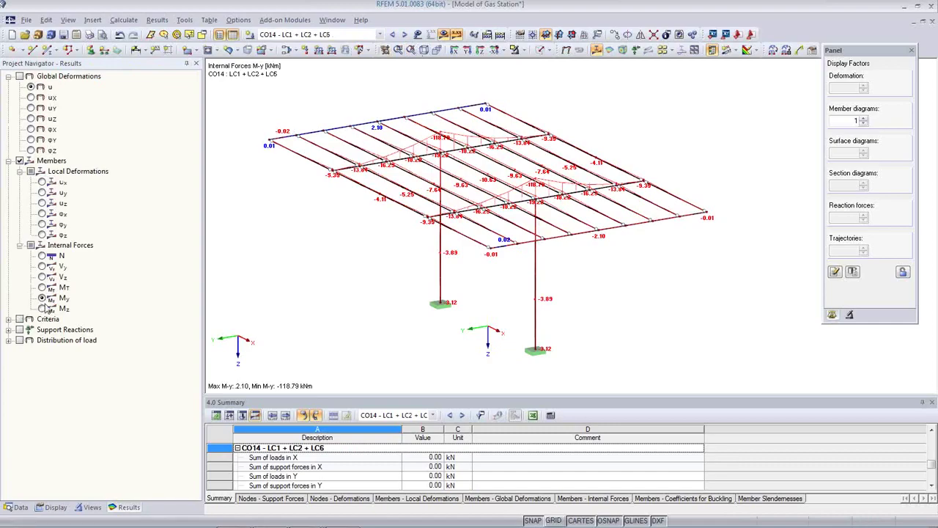
Review the moments Mz for CO14 through CO17, and return to CO16 to view its axial forces N
{"action": "left_click", "coordinate": [42, 308]}
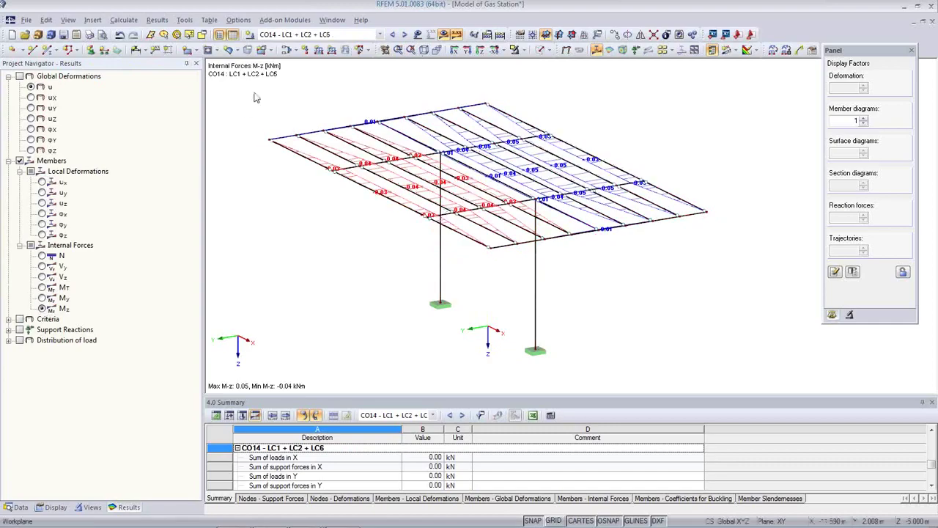
{"action": "left_click", "coordinate": [403, 35]}
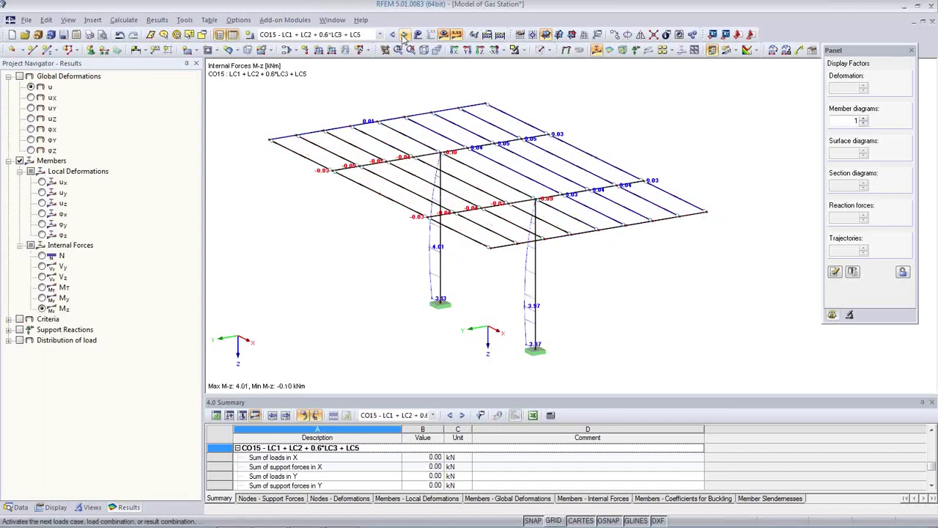
{"action": "left_click", "coordinate": [404, 35]}
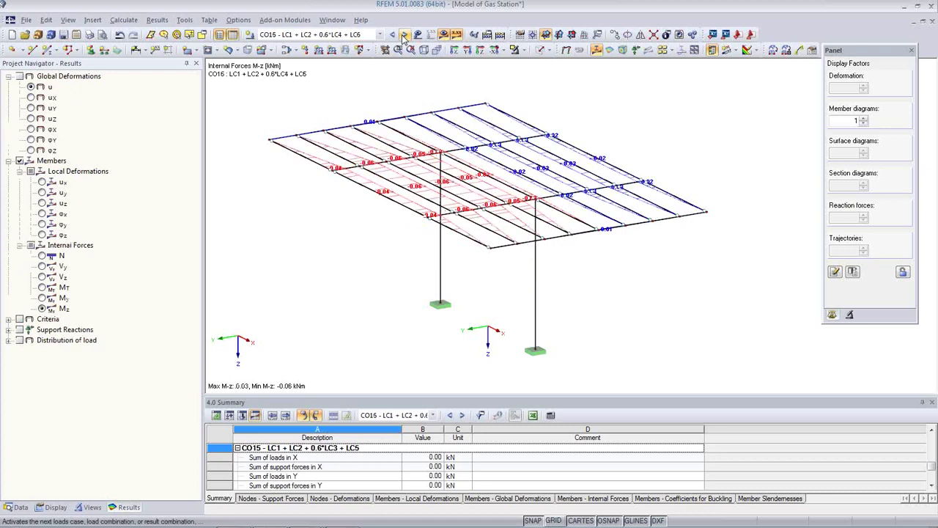
{"action": "left_click", "coordinate": [403, 35]}
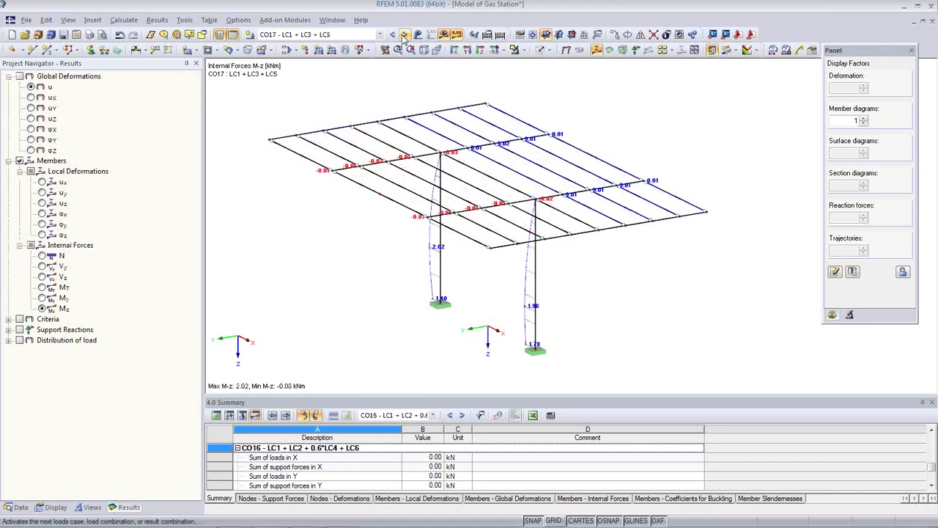
{"action": "left_click", "coordinate": [394, 38]}
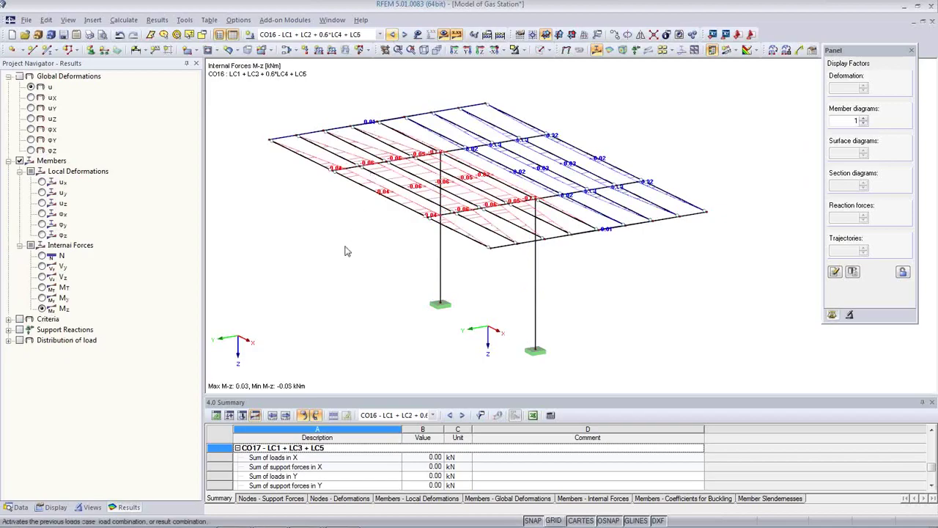
{"action": "left_click", "coordinate": [47, 255]}
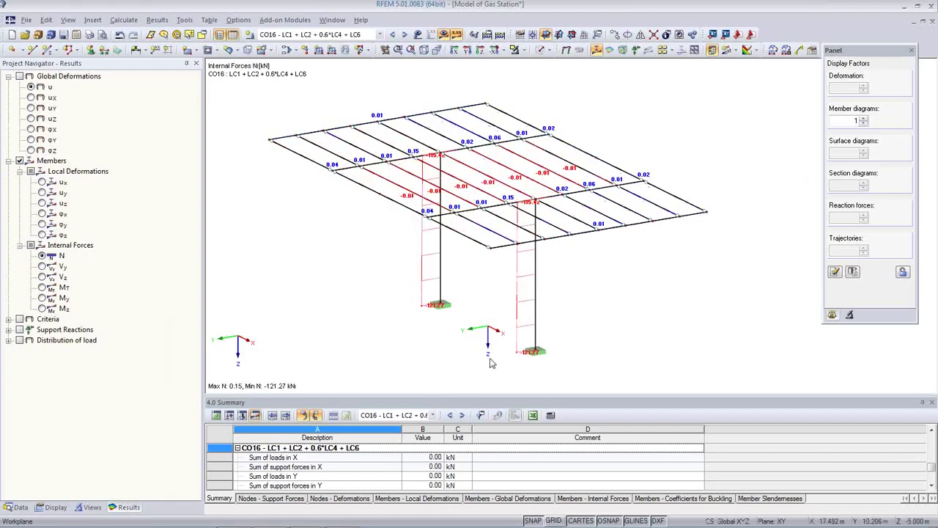
Open the RF-STEEL EC3 add-on module from the favorites in the model data
{"action": "left_click", "coordinate": [18, 507]}
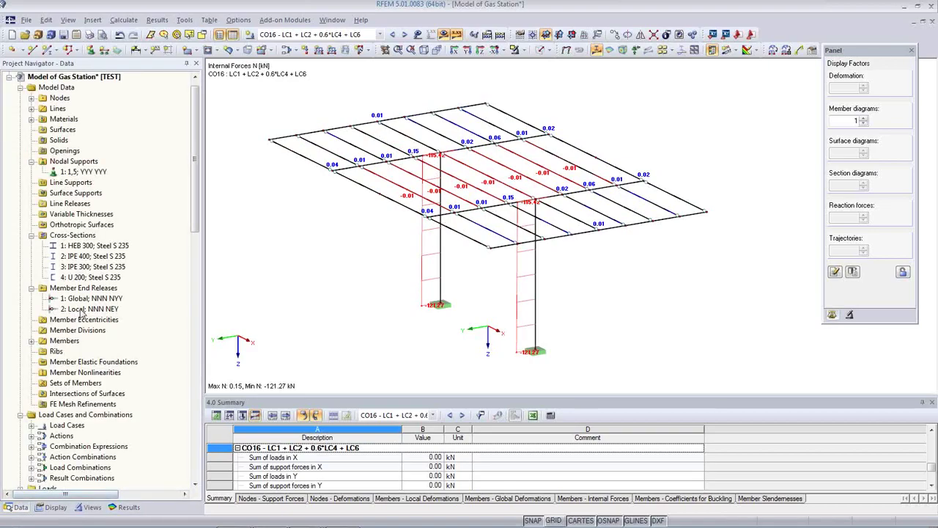
{"action": "scroll", "coordinate": [83, 313], "scroll_direction": "down", "scroll_amount": 10}
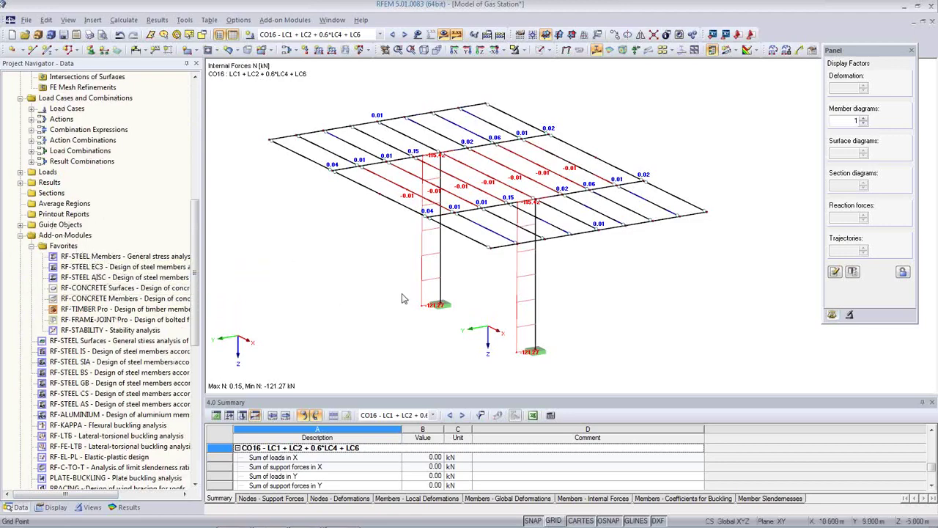
{"action": "middle_click_drag", "start_coordinate": [381, 301], "coordinate": [379, 313]}
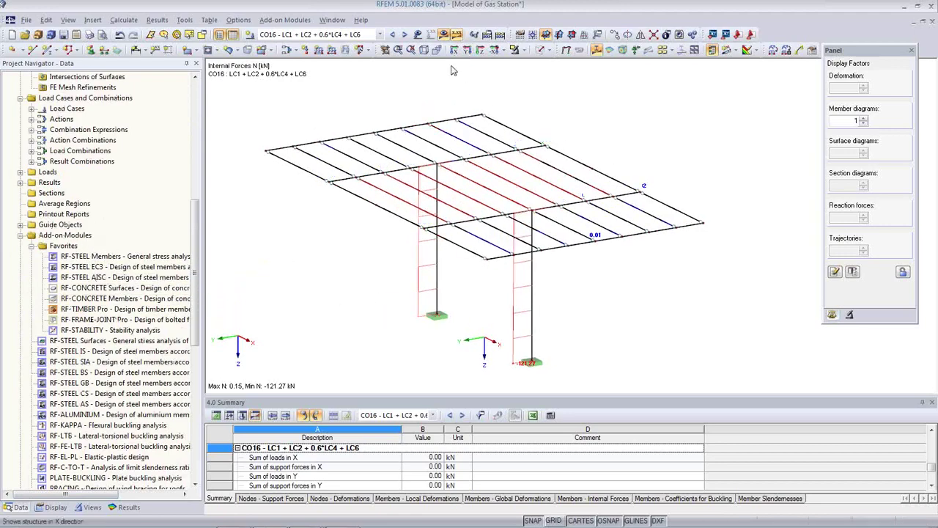
{"action": "double_click", "coordinate": [85, 266]}
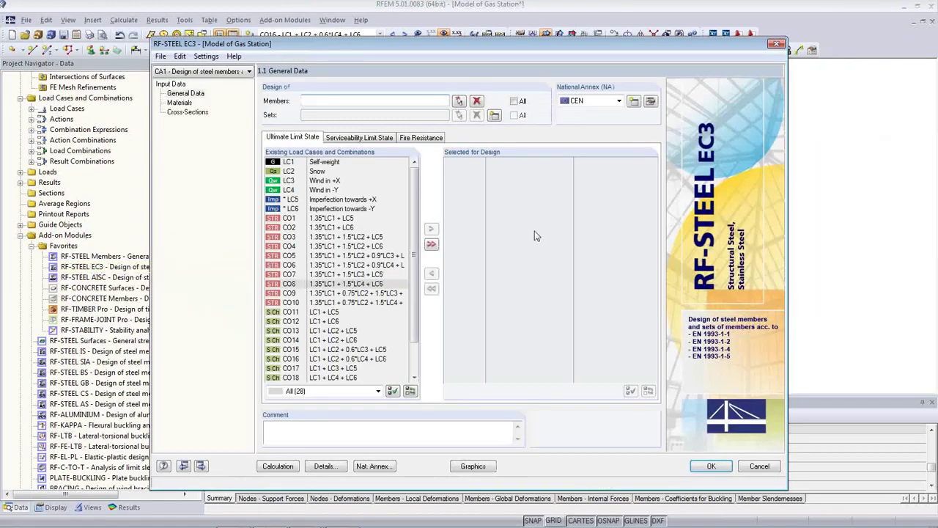
{"action": "left_click_drag", "start_coordinate": [461, 44], "coordinate": [433, 31]}
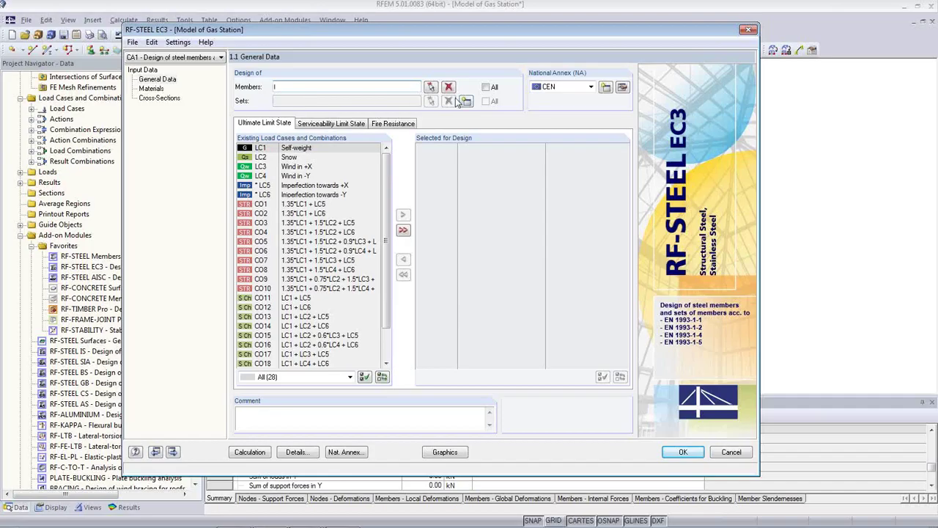
Include all members in the steel design and select result combination RC1 for the ultimate limit state
{"action": "left_click", "coordinate": [486, 87]}
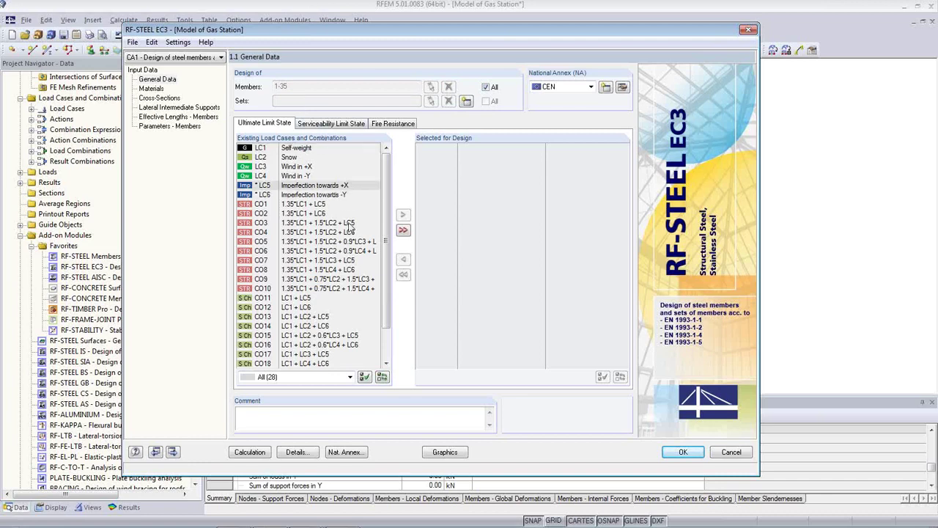
{"action": "scroll", "coordinate": [393, 335], "scroll_direction": "down", "scroll_amount": 2}
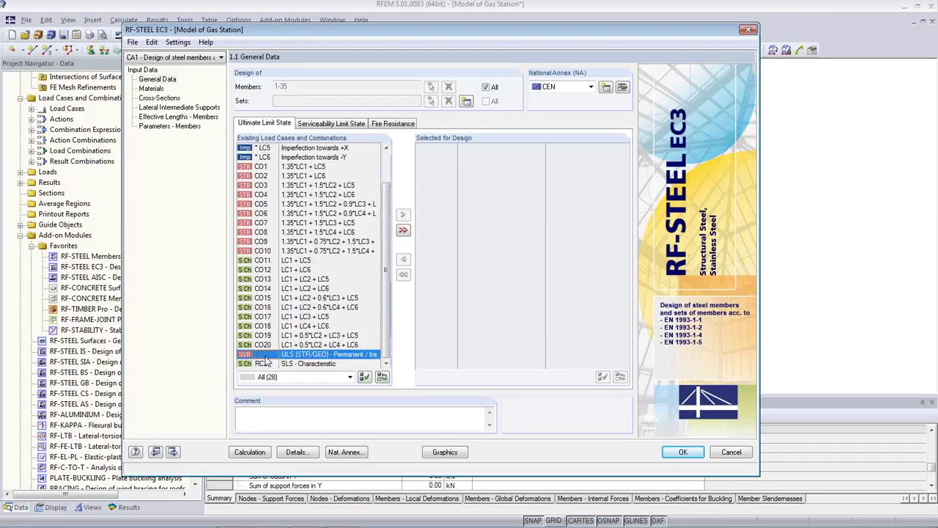
{"action": "double_click", "coordinate": [263, 355]}
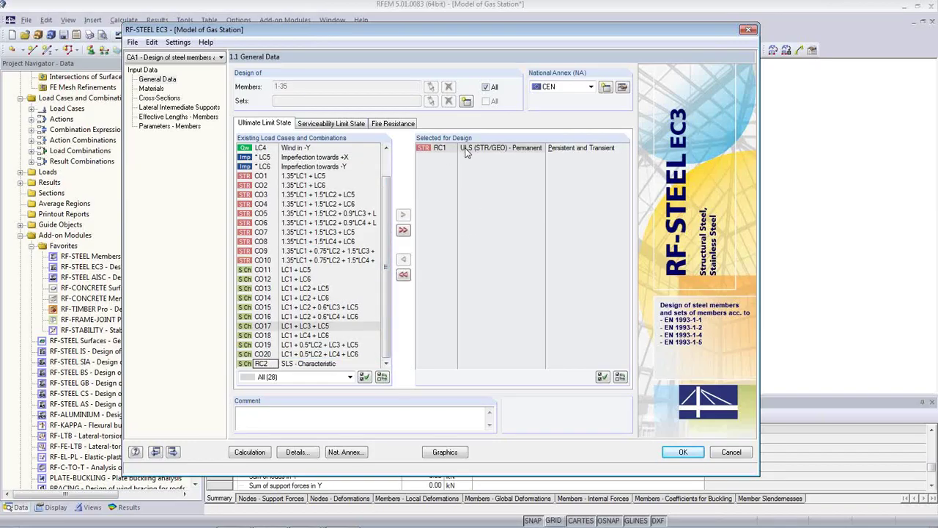
Check the National Annex options, keeping CEN, and review the serviceability, fire resistance and material input data
{"action": "left_click", "coordinate": [592, 87]}
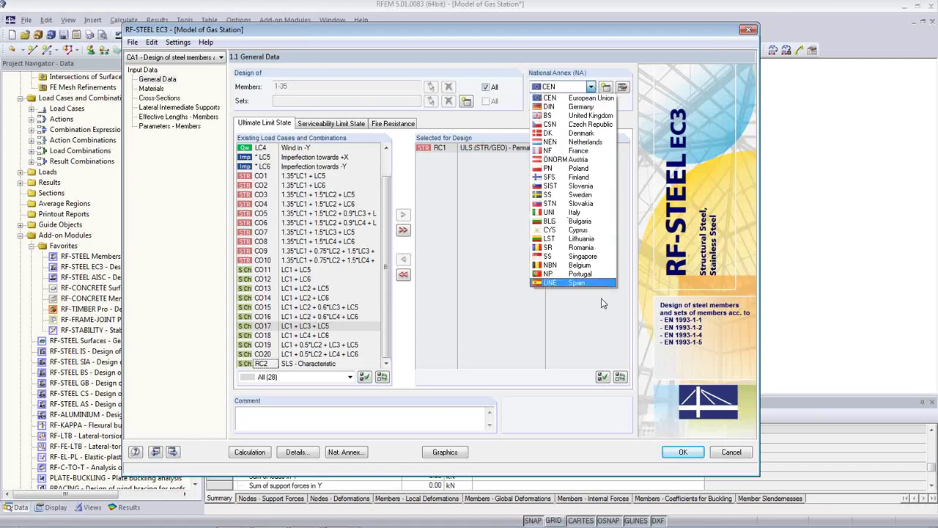
{"action": "left_click", "coordinate": [580, 100]}
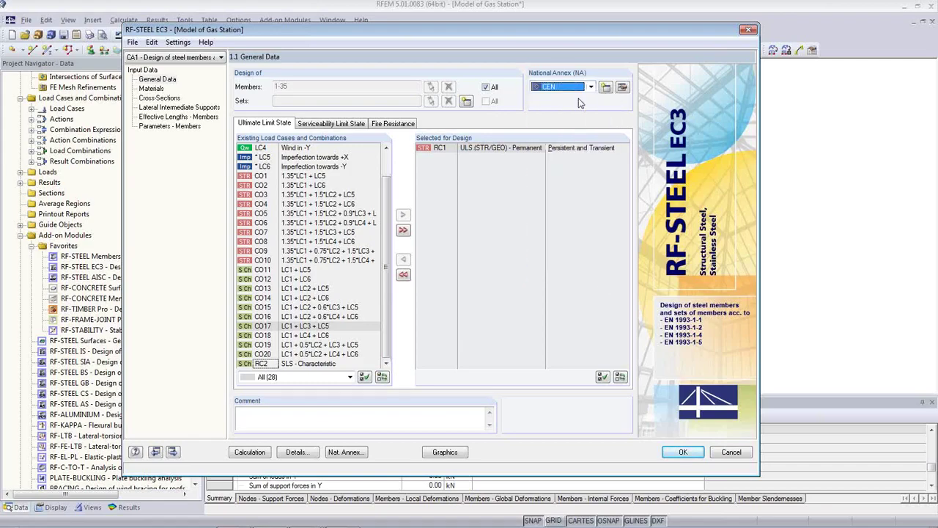
{"action": "left_click", "coordinate": [389, 125]}
{"action": "left_click", "coordinate": [334, 126]}
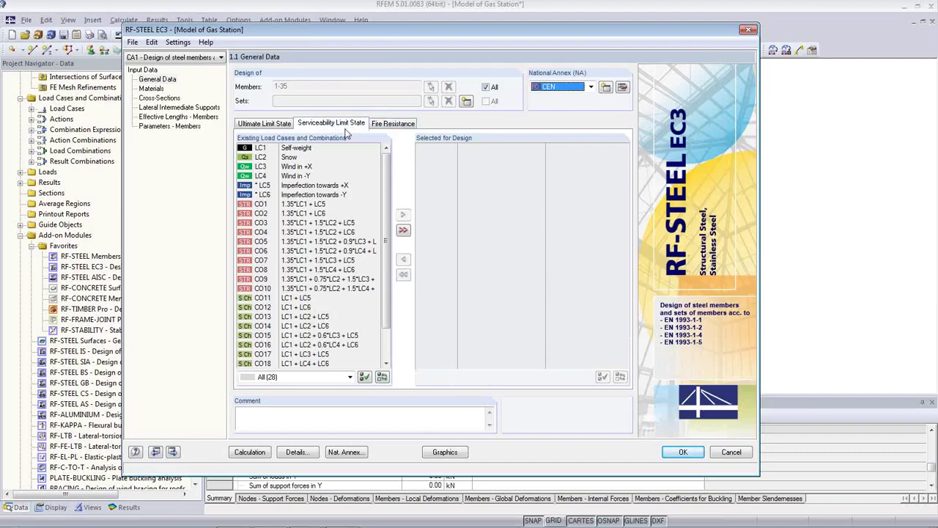
{"action": "left_click", "coordinate": [386, 126]}
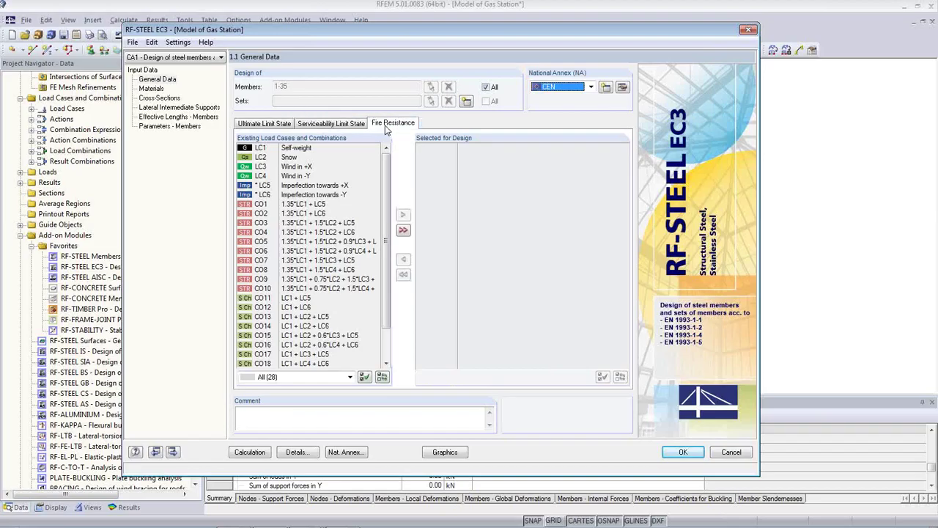
{"action": "left_click", "coordinate": [349, 126]}
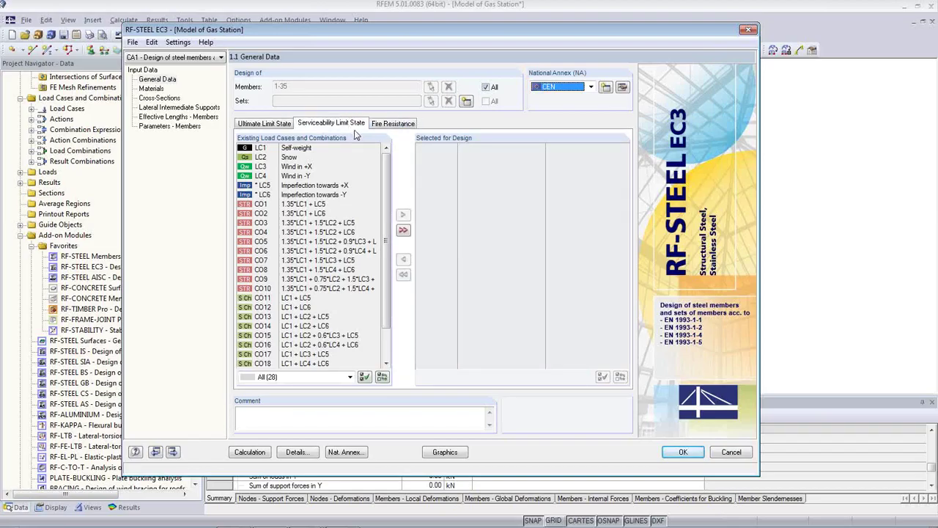
{"action": "left_click", "coordinate": [151, 88]}
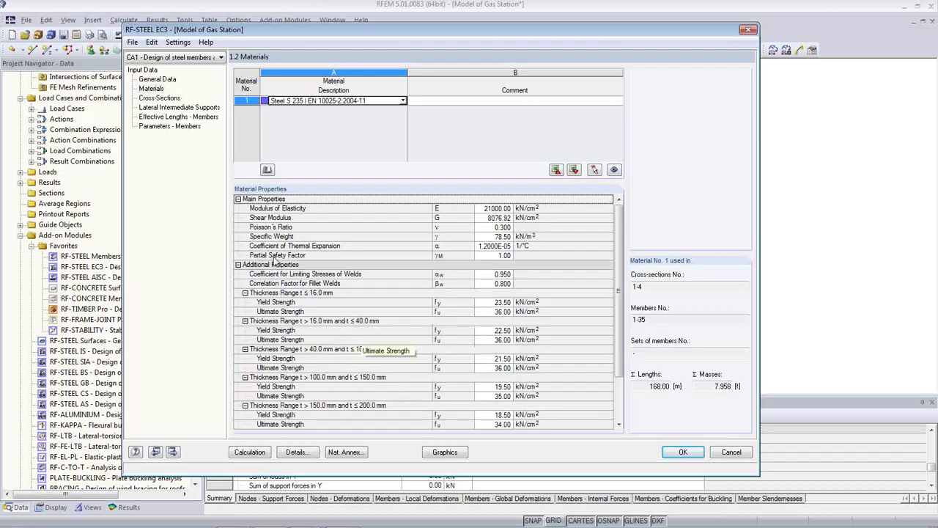
Set the HEB 300 and IPE 400 cross-sections to be optimized from the current row
{"action": "left_click", "coordinate": [166, 99]}
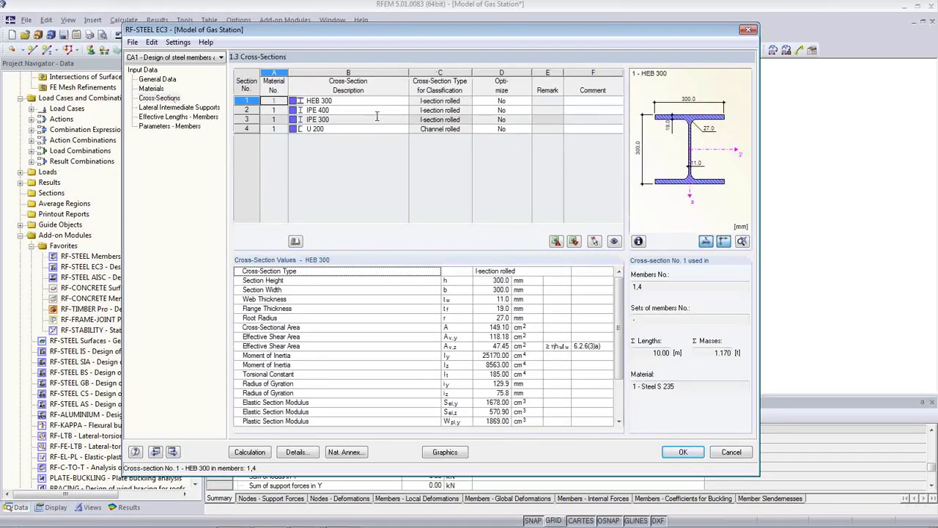
{"action": "left_click", "coordinate": [525, 101]}
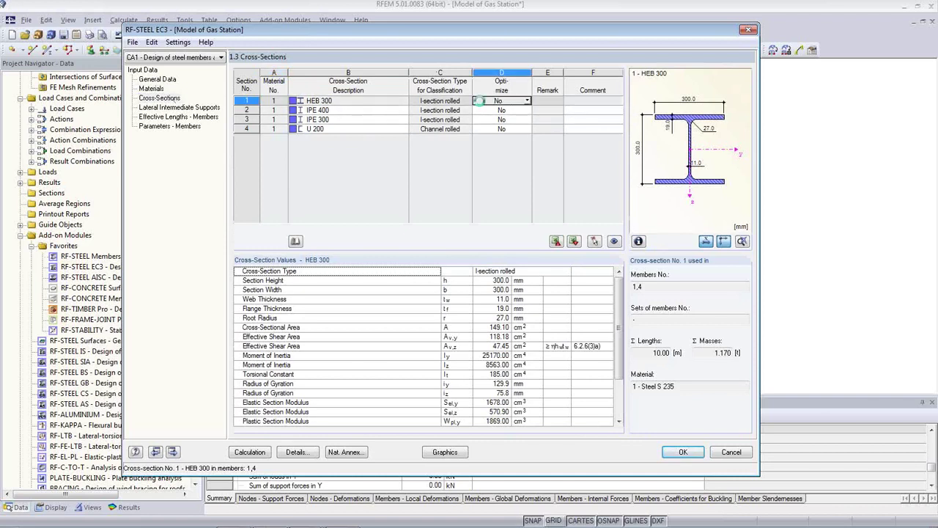
{"action": "left_click", "coordinate": [527, 101]}
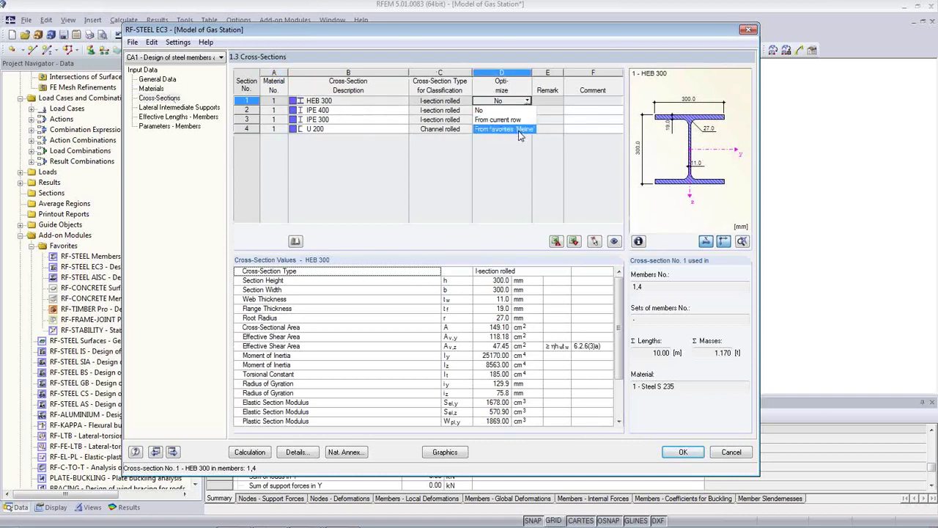
{"action": "left_click", "coordinate": [515, 120]}
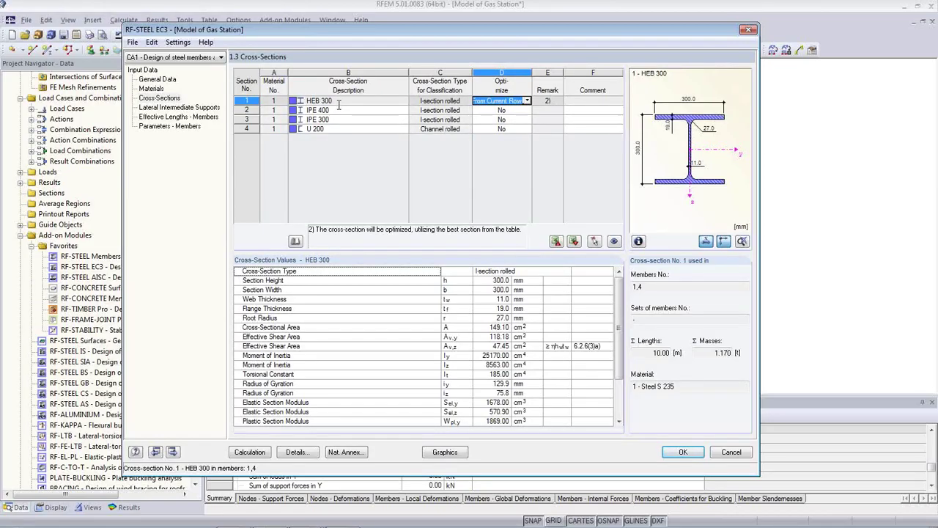
{"action": "left_click", "coordinate": [513, 110]}
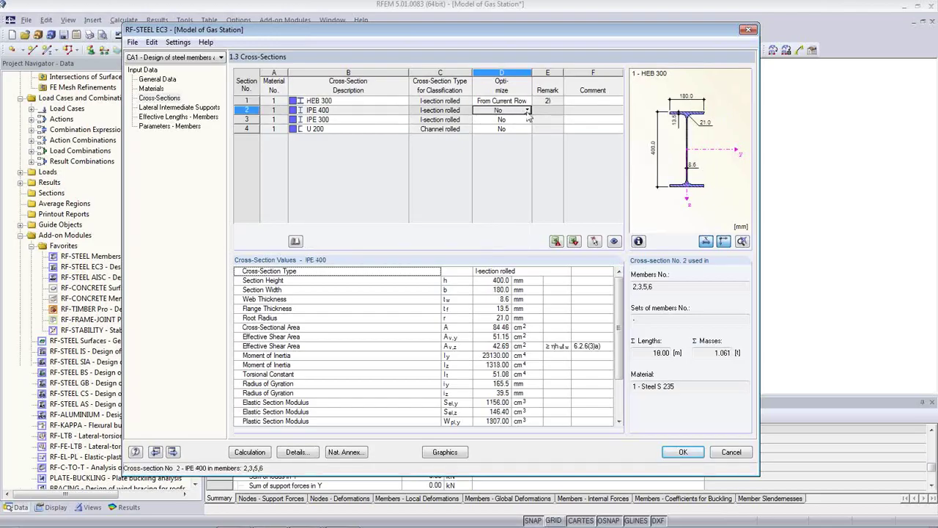
{"action": "left_click", "coordinate": [526, 110]}
{"action": "left_click", "coordinate": [513, 129]}
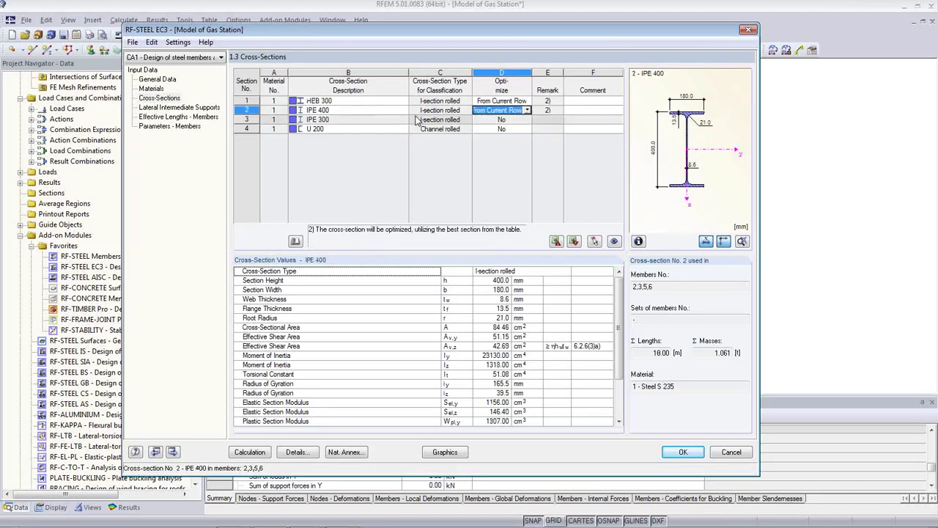
Set the IPE 300 and U 200 cross-sections to be optimized from the current row
{"action": "left_click", "coordinate": [513, 119]}
{"action": "left_click", "coordinate": [526, 120]}
{"action": "left_click", "coordinate": [517, 138]}
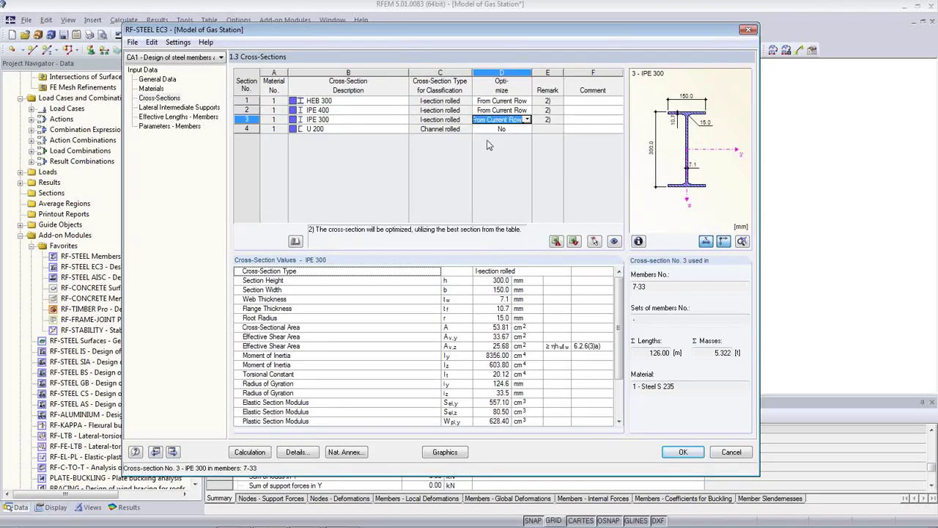
{"action": "left_click", "coordinate": [506, 129]}
{"action": "left_click", "coordinate": [526, 129]}
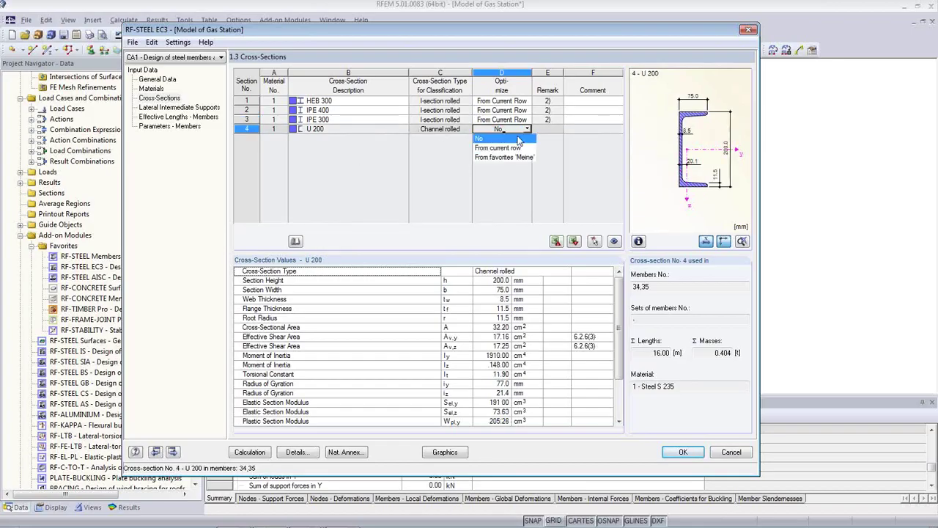
{"action": "left_click", "coordinate": [514, 148]}
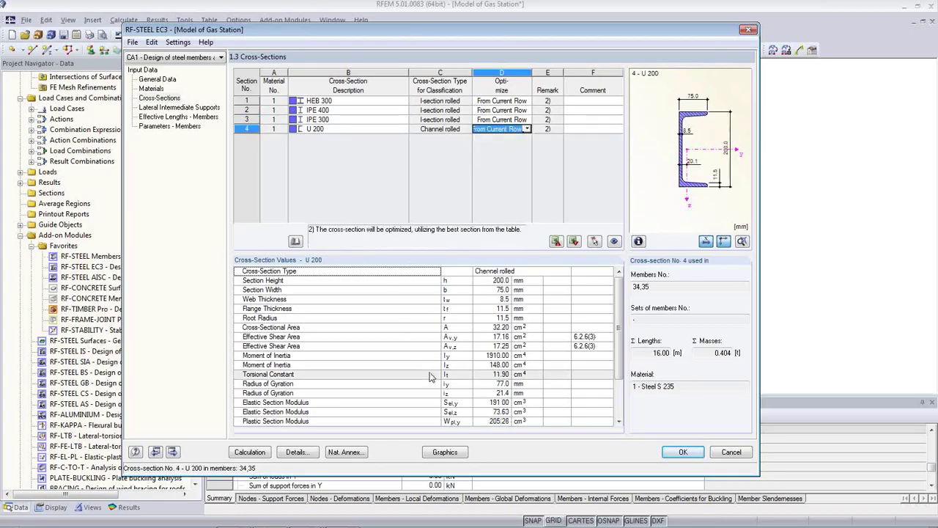
{"action": "left_click", "coordinate": [336, 319]}
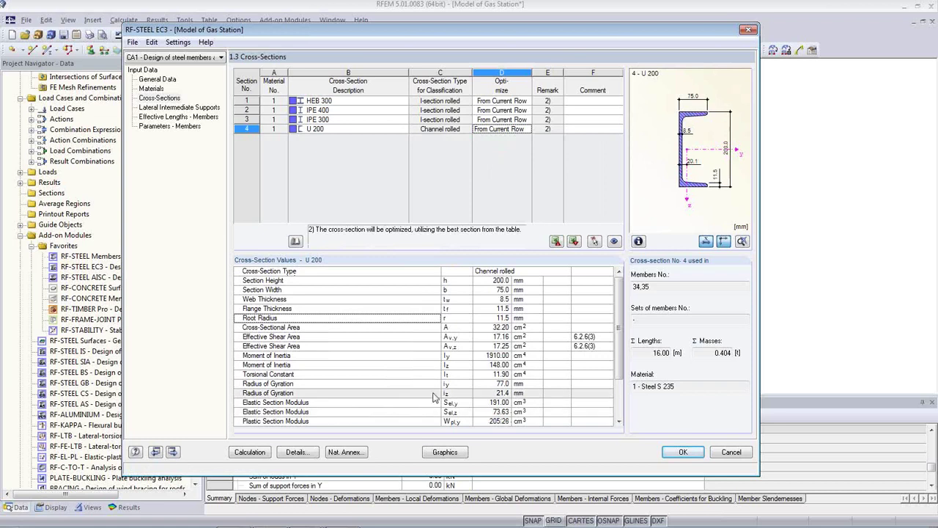
{"action": "left_click", "coordinate": [344, 337]}
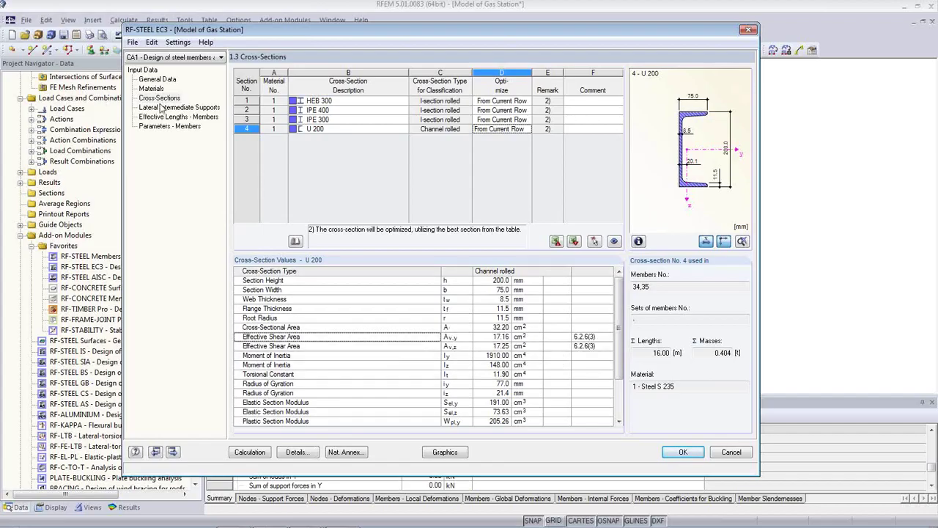
Review the lateral intermediate supports and the kz options in the effective lengths of member 1, keeping kz at 1.0
{"action": "left_click", "coordinate": [180, 110]}
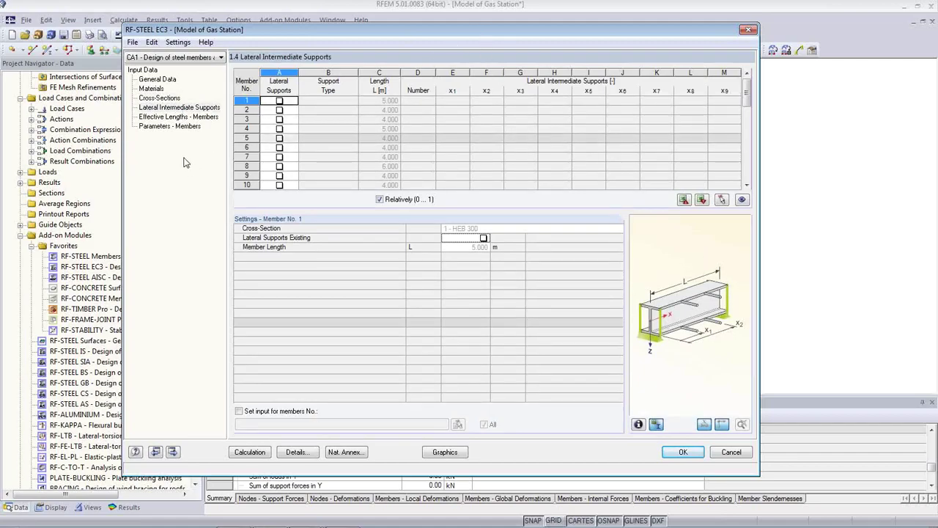
{"action": "left_click", "coordinate": [179, 117]}
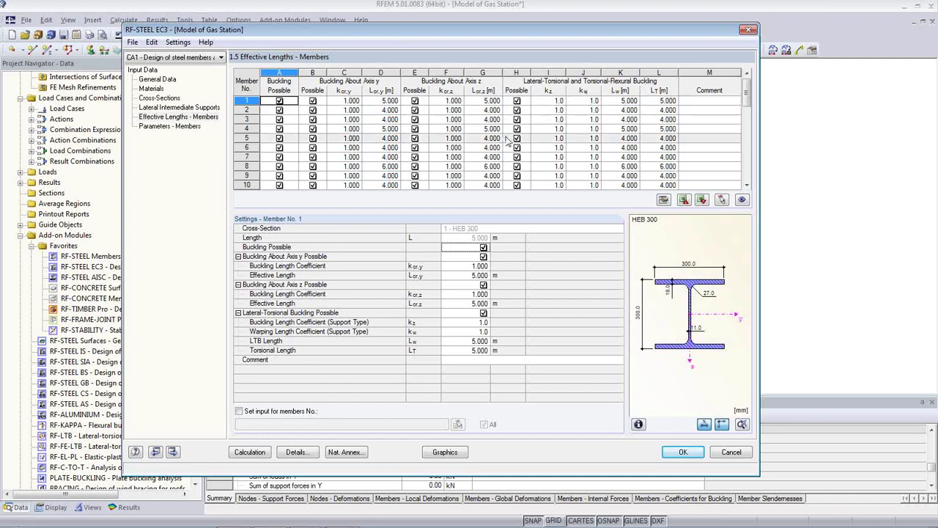
{"action": "left_click", "coordinate": [557, 101]}
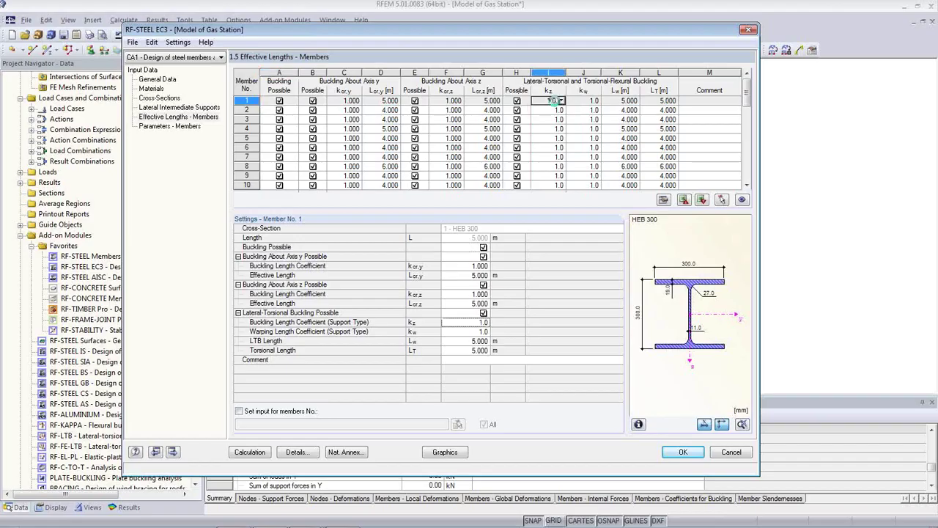
{"action": "left_click", "coordinate": [561, 101]}
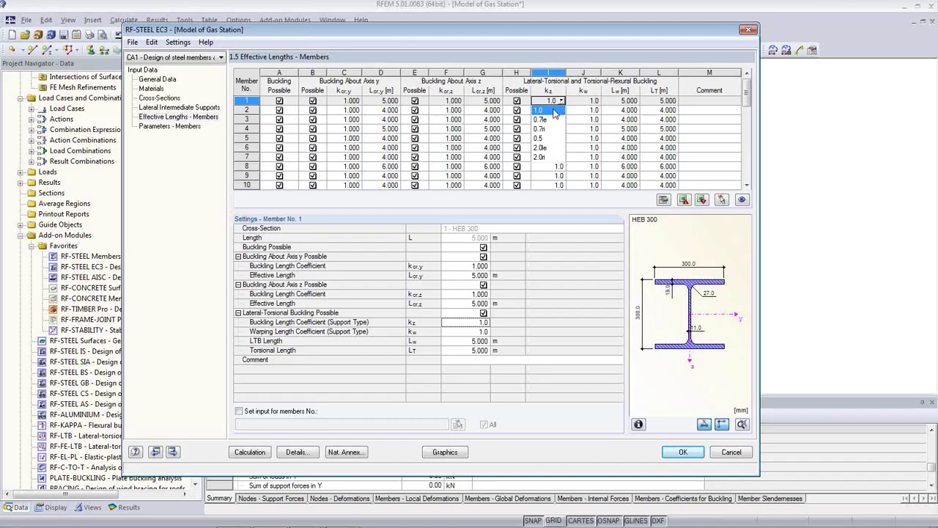
{"action": "left_click", "coordinate": [552, 110]}
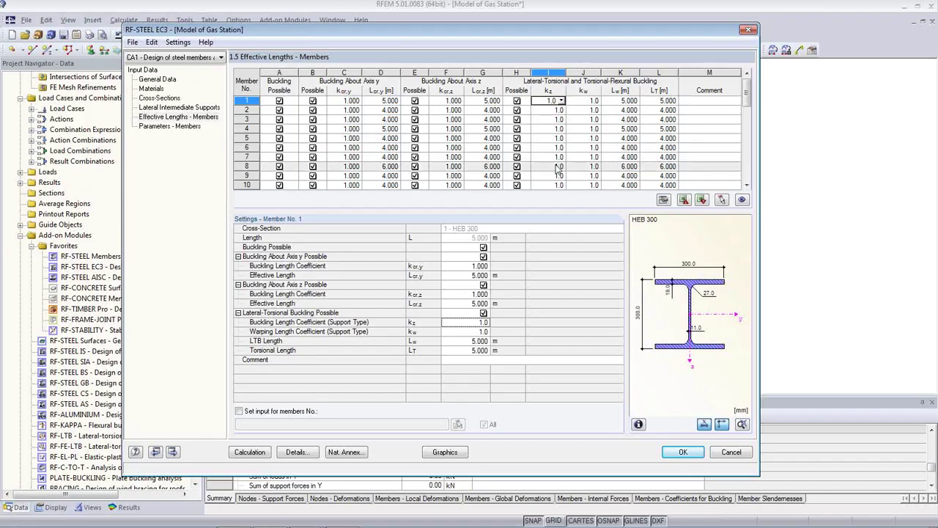
Examine the buckling length coefficient options for member 1 about axes y and z, and leave them without changes
{"action": "mouse_move", "coordinate": [420, 31]}
{"action": "left_mouse_down"}
{"action": "mouse_move", "coordinate": [461, 292]}
{"action": "mouse_move", "coordinate": [428, 34]}
{"action": "left_mouse_up"}
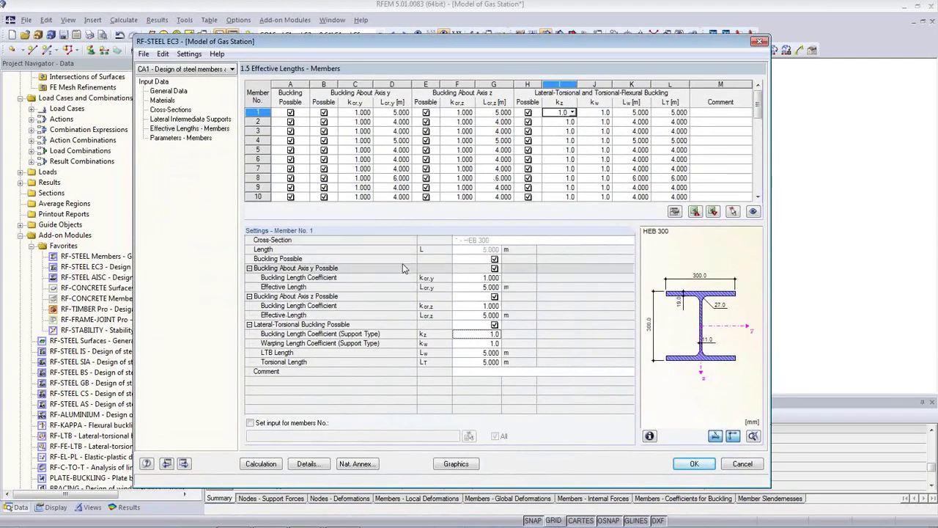
{"action": "left_click", "coordinate": [484, 278]}
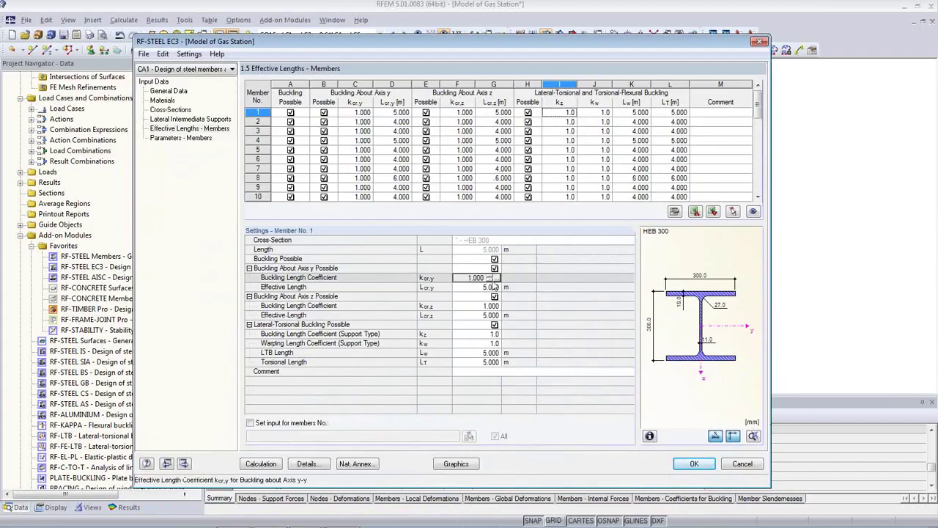
{"action": "left_click", "coordinate": [494, 278]}
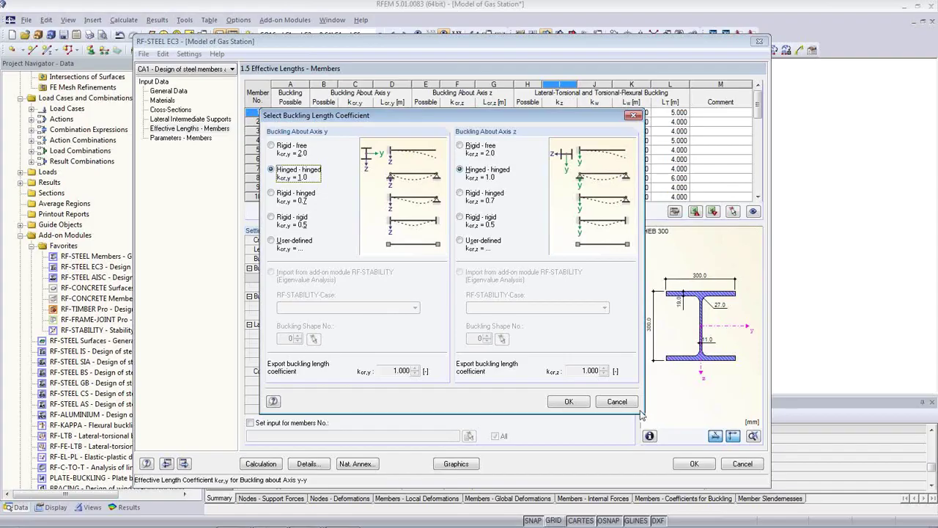
{"action": "left_click", "coordinate": [617, 402]}
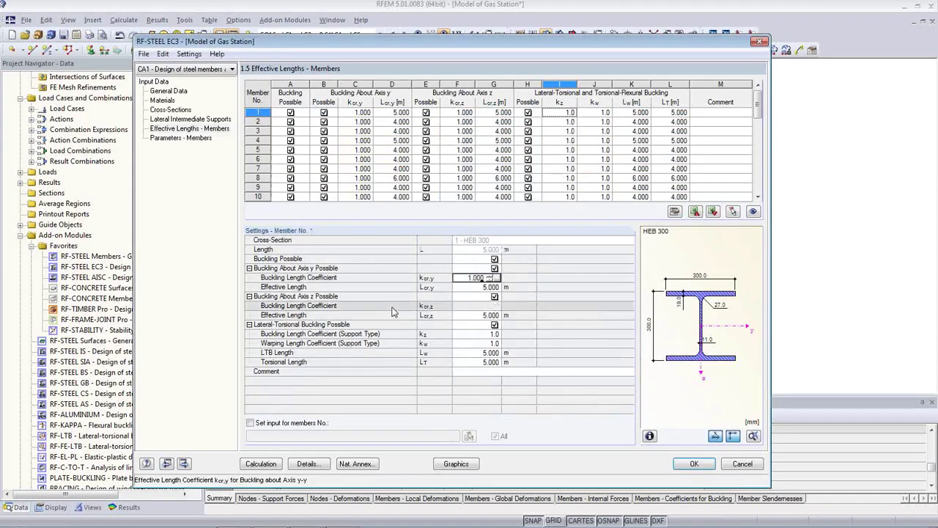
Review the member parameters and the design details for ultimate limit state, stability, serviceability, fire resistance and other settings
{"action": "left_click", "coordinate": [181, 139]}
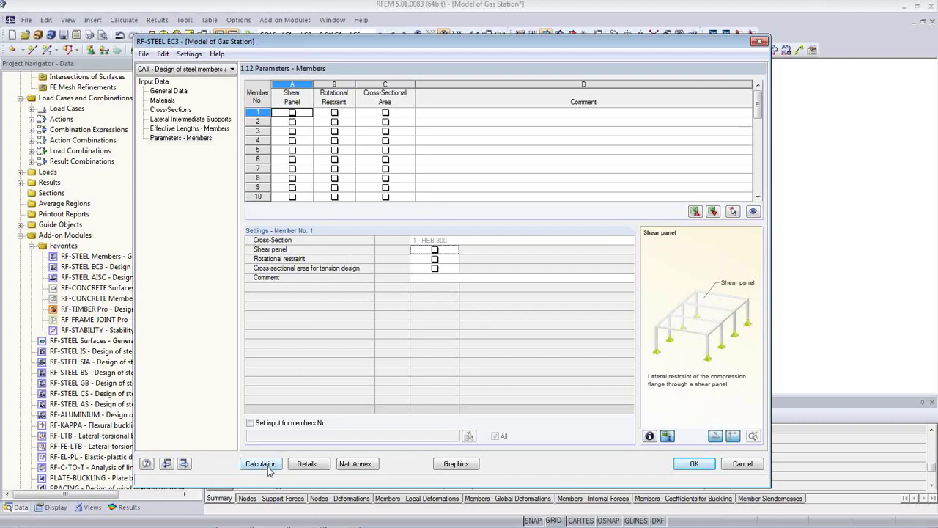
{"action": "left_click", "coordinate": [305, 464]}
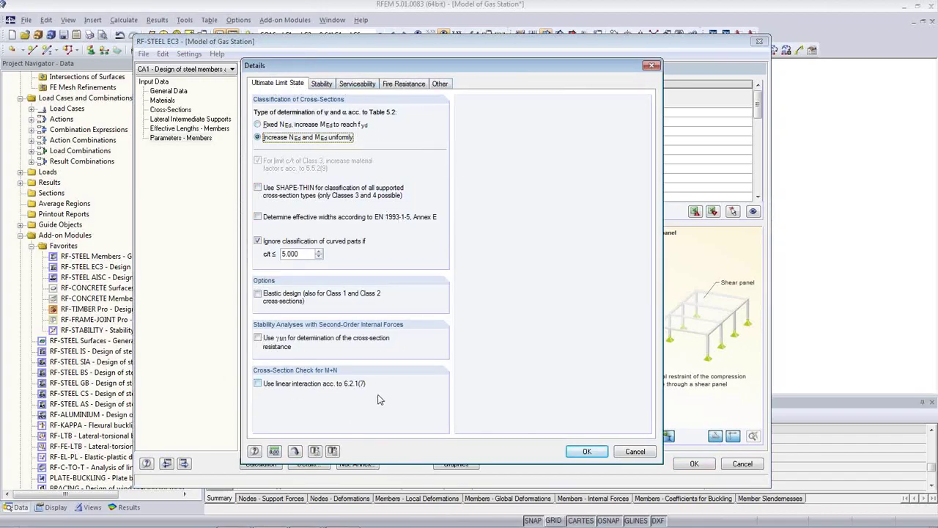
{"action": "left_click", "coordinate": [327, 85]}
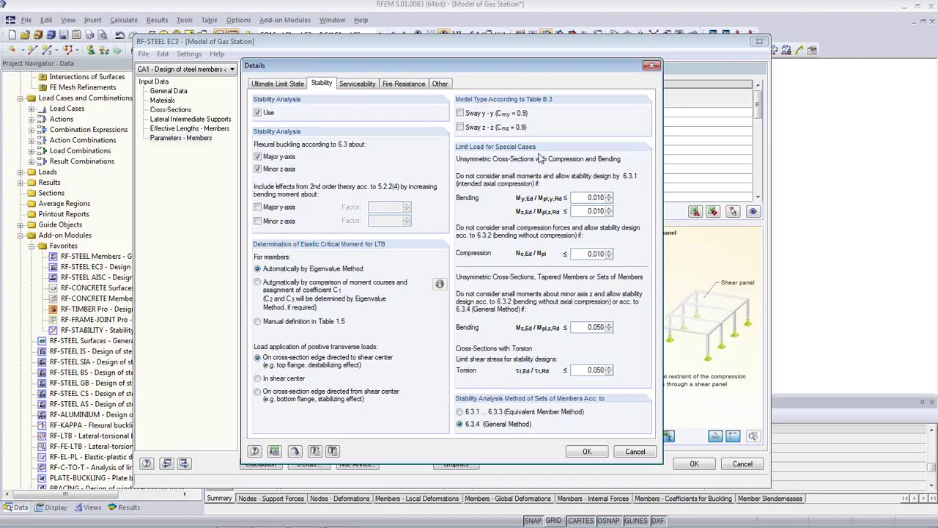
{"action": "left_click", "coordinate": [358, 84]}
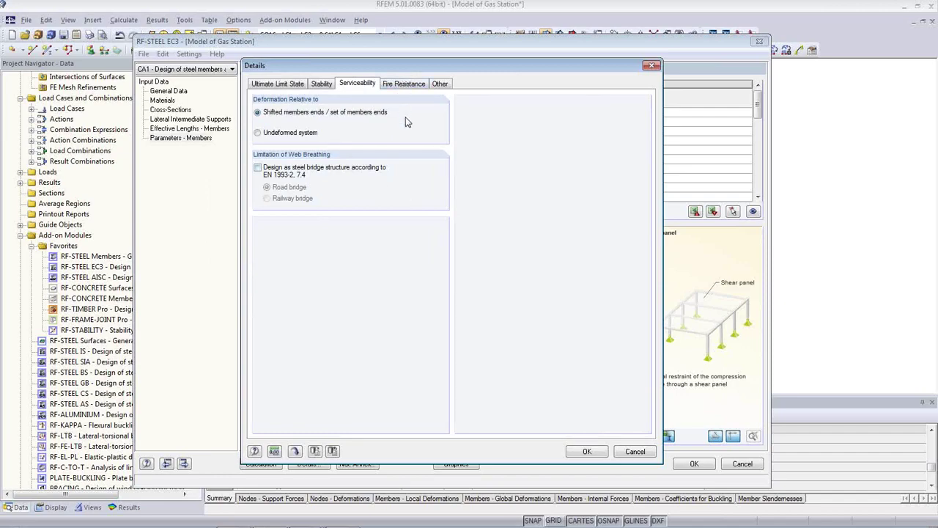
{"action": "left_click", "coordinate": [412, 84]}
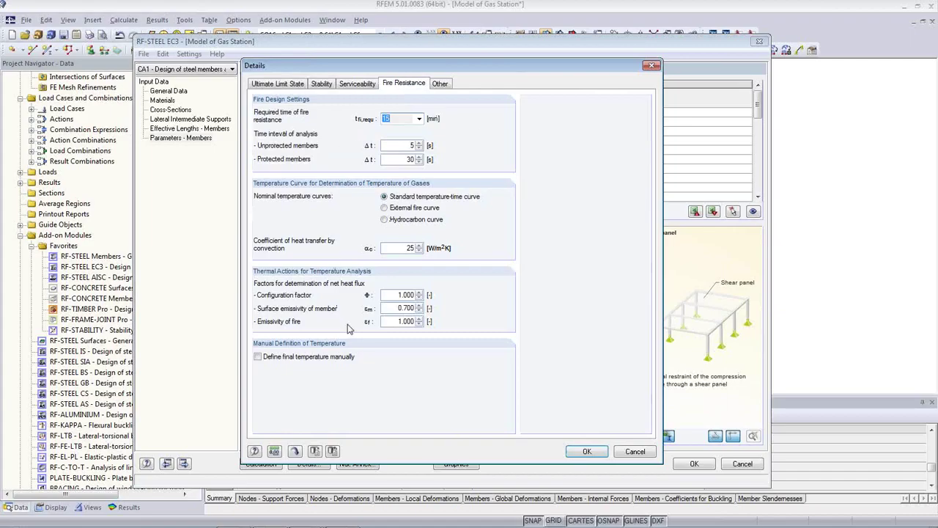
{"action": "left_click", "coordinate": [440, 86]}
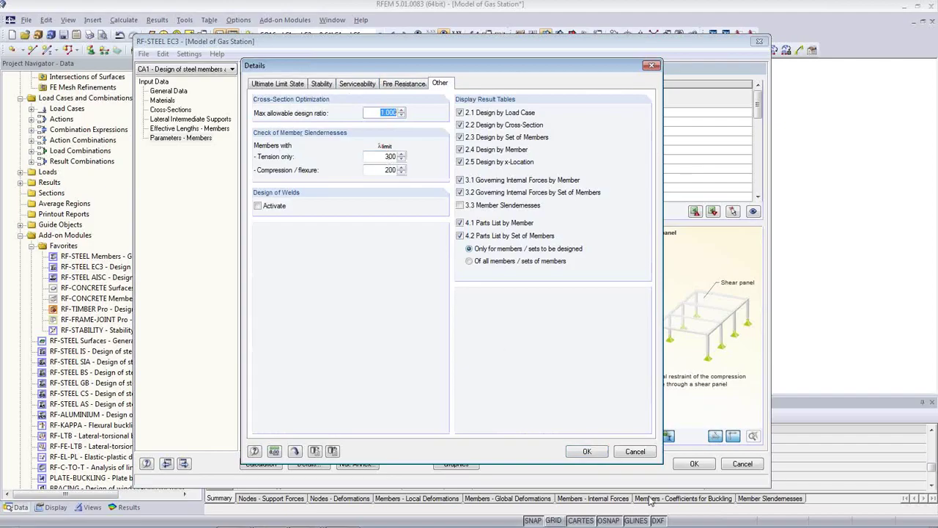
Accept the design details and review the CEN National Annex settings, including the base and stainless steel (EN 1993-1-4) parameters
{"action": "left_click", "coordinate": [587, 451]}
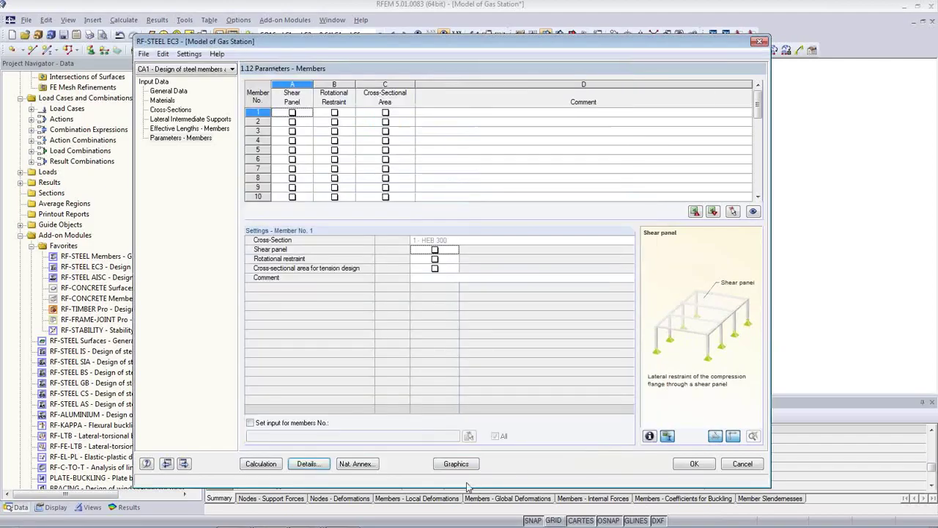
{"action": "left_click", "coordinate": [366, 467]}
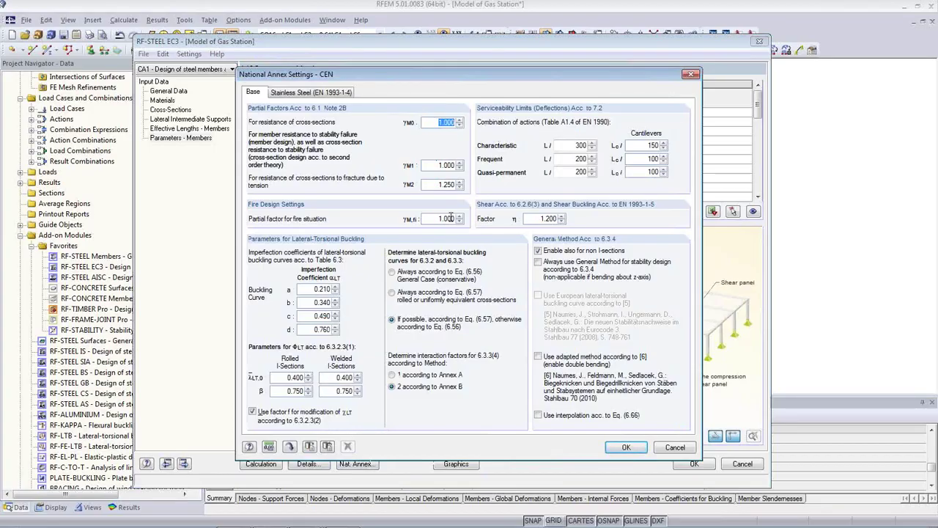
{"action": "left_click", "coordinate": [572, 145]}
{"action": "left_click", "coordinate": [300, 93]}
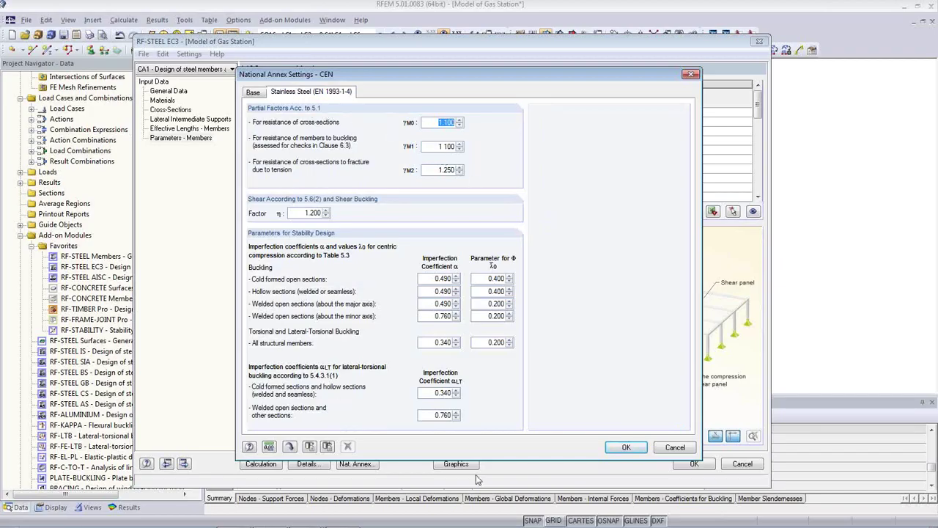
{"action": "left_click", "coordinate": [625, 450]}
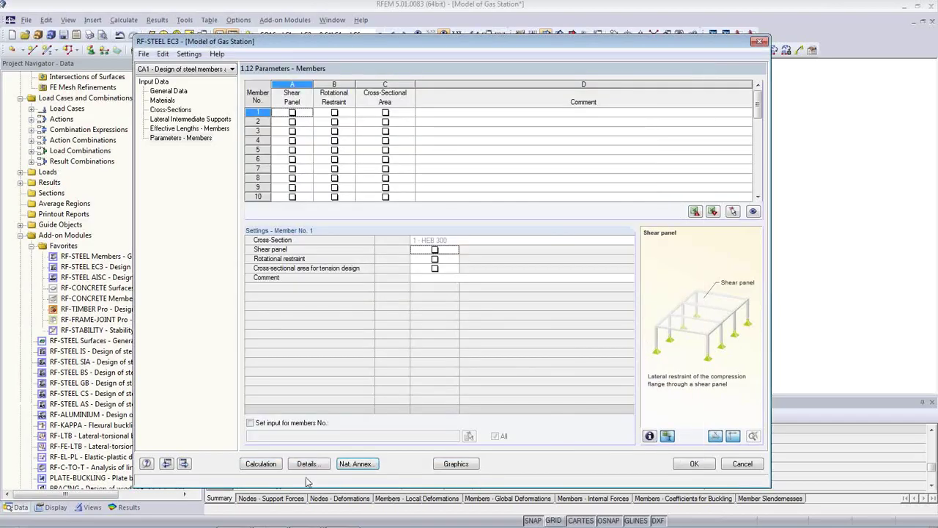
Run the RF-STEEL EC3 calculation and locate the governing member for RC1 in the structural model
{"action": "left_click", "coordinate": [261, 464]}
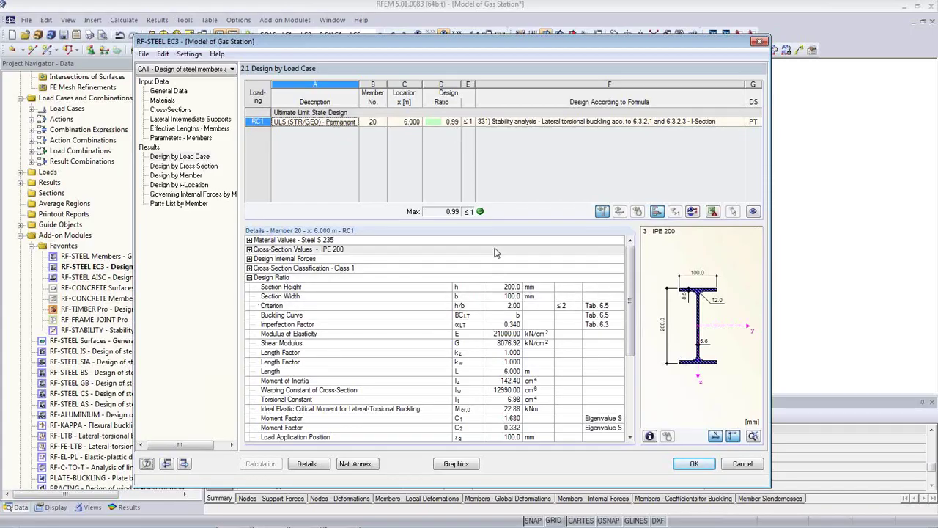
{"action": "left_click", "coordinate": [371, 125]}
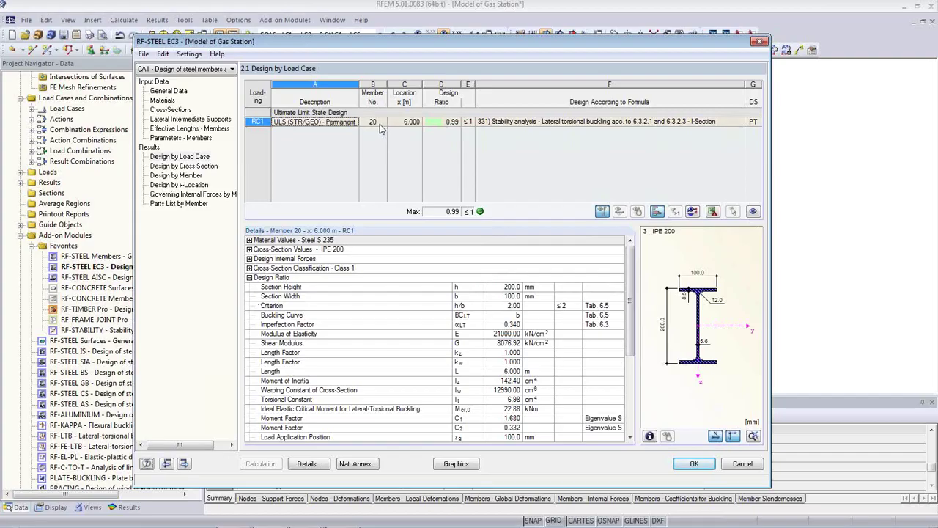
{"action": "left_click_drag", "start_coordinate": [412, 49], "coordinate": [450, 296]}
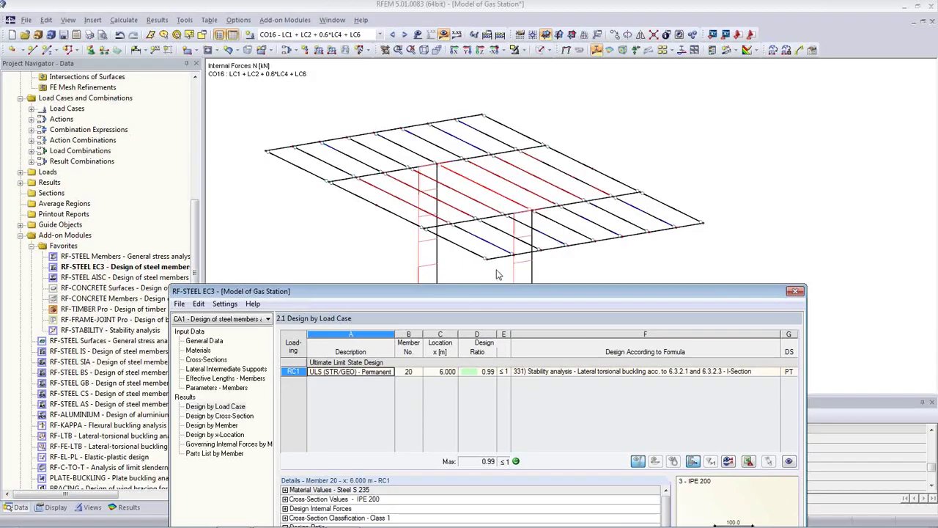
{"action": "left_click", "coordinate": [532, 213]}
{"action": "left_click", "coordinate": [503, 162]}
Look through the design results by cross-section and by member, and return to the results by load case
{"action": "left_click", "coordinate": [219, 416]}
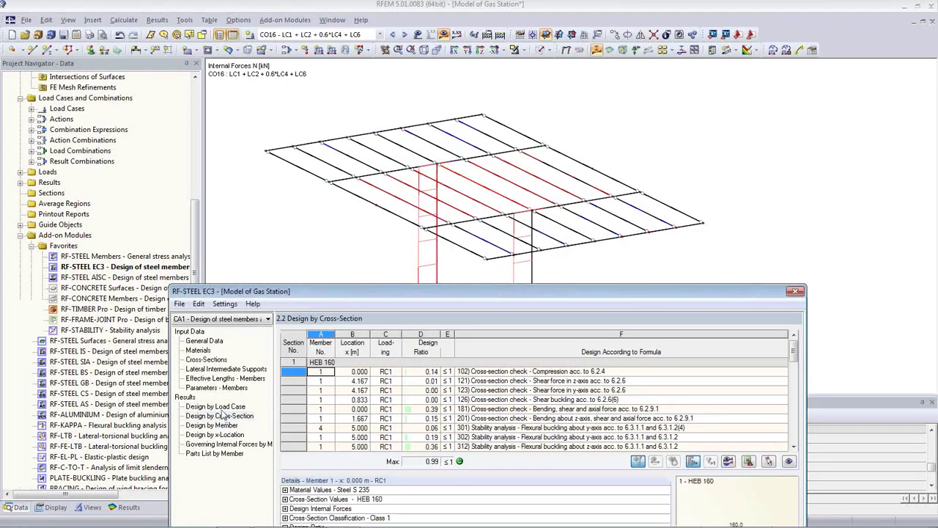
{"action": "left_click", "coordinate": [327, 372]}
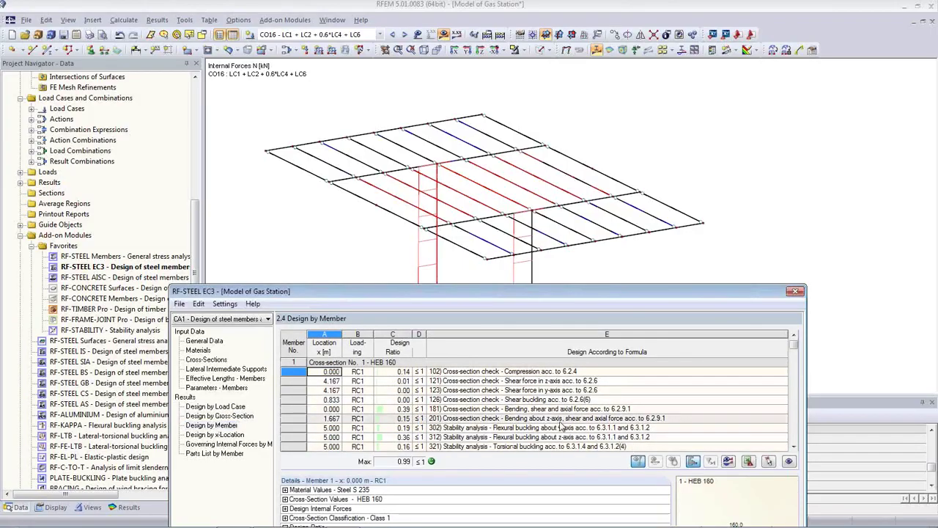
{"action": "left_click", "coordinate": [511, 409]}
{"action": "left_click", "coordinate": [232, 407]}
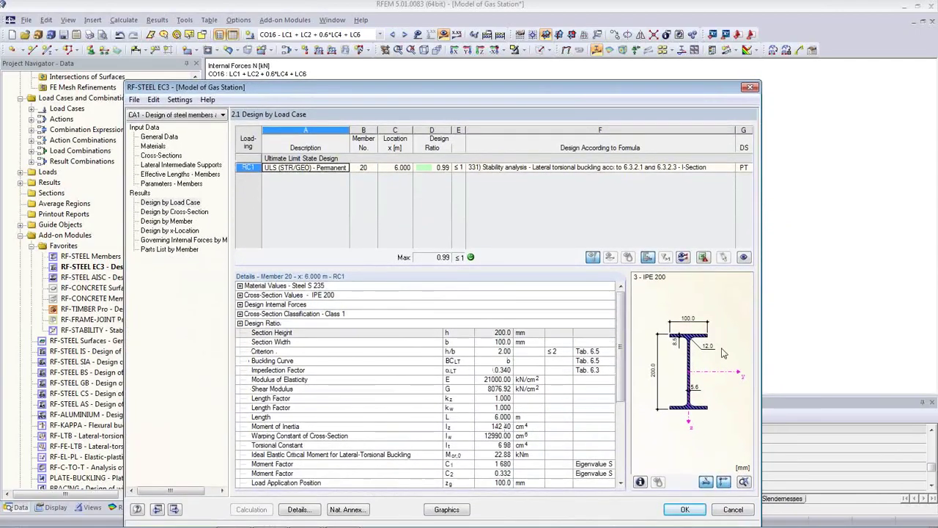
{"action": "mouse_move", "coordinate": [572, 524]}
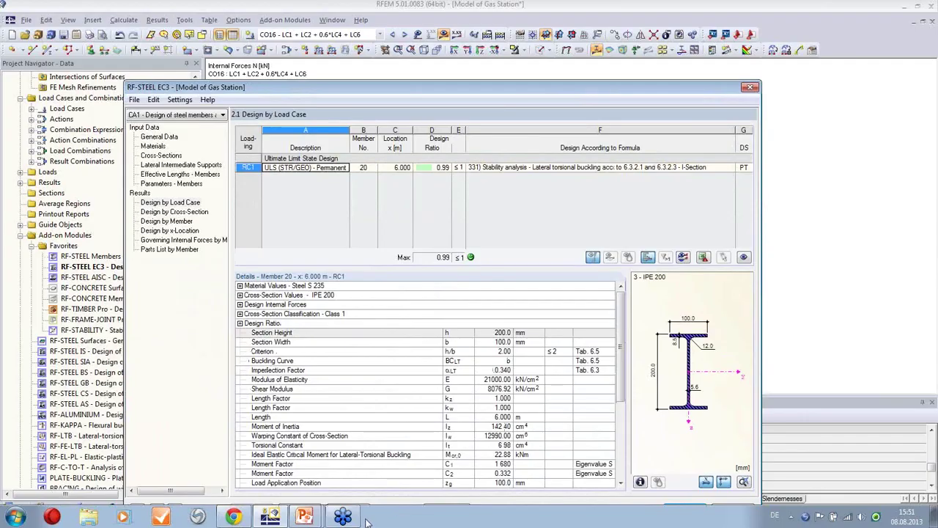
{"action": "mouse_move", "coordinate": [346, 519]}
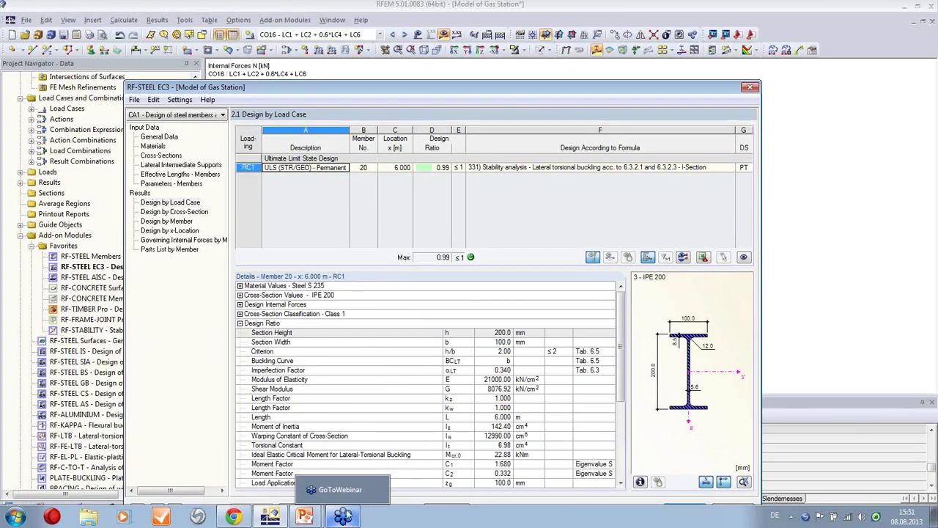
{"action": "left_click", "coordinate": [343, 499]}
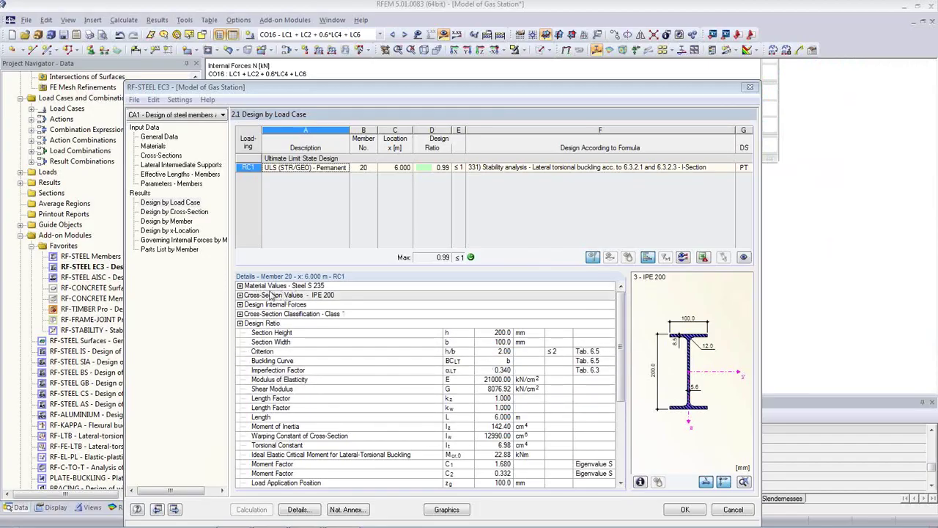
Inspect the cross-section values, design internal forces and cross-section classification in the details of member 20
{"action": "left_click", "coordinate": [239, 295]}
{"action": "left_click", "coordinate": [239, 295]}
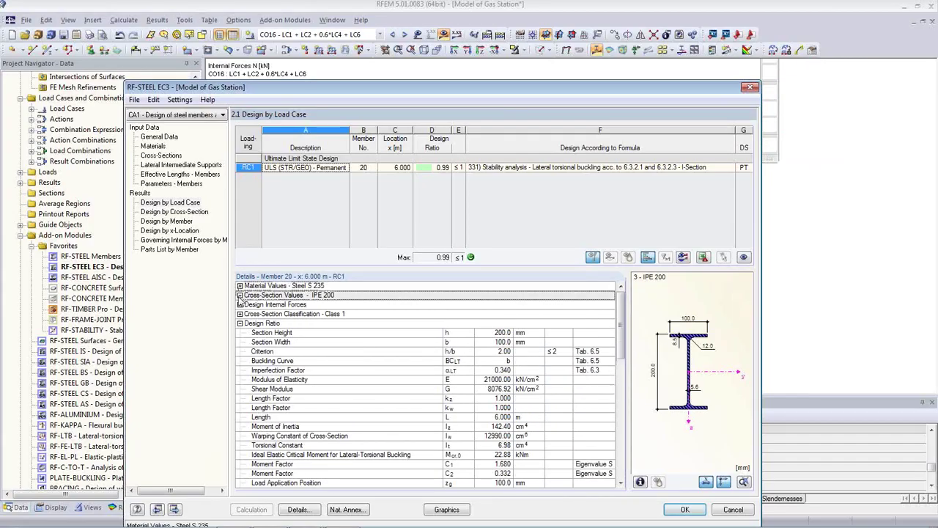
{"action": "left_click", "coordinate": [240, 294]}
{"action": "left_click", "coordinate": [240, 295]}
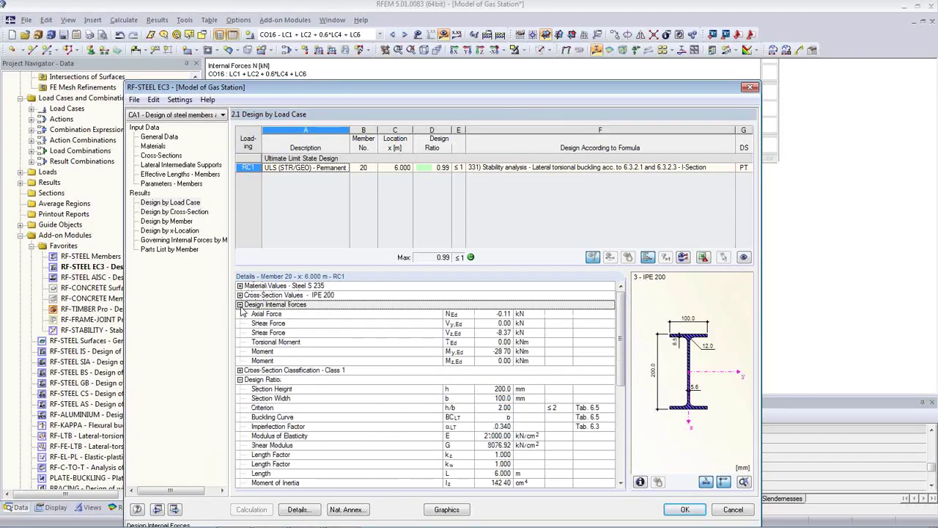
{"action": "left_click", "coordinate": [240, 304]}
{"action": "left_click", "coordinate": [240, 313]}
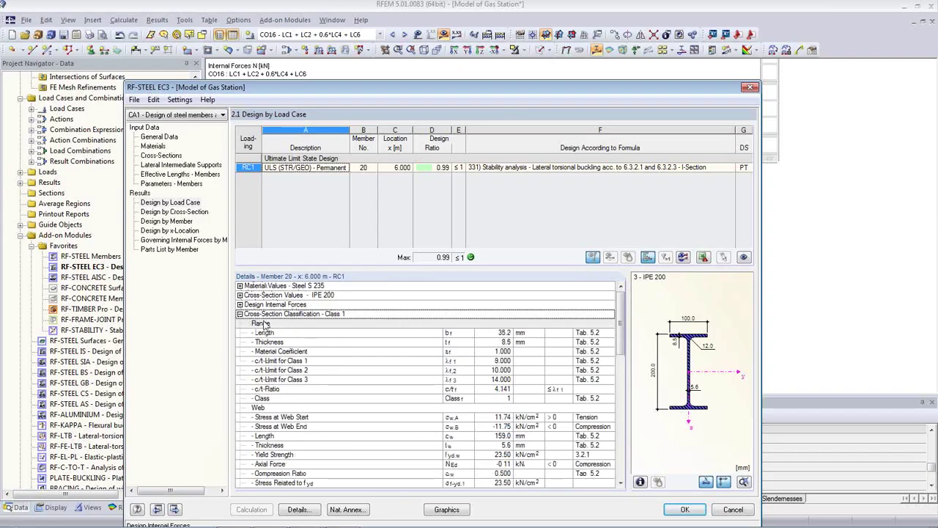
Examine member 20's flange and web classification and the lateral-torsional buckling design ratio with its code references
{"action": "left_click_drag", "start_coordinate": [372, 94], "coordinate": [365, 48]}
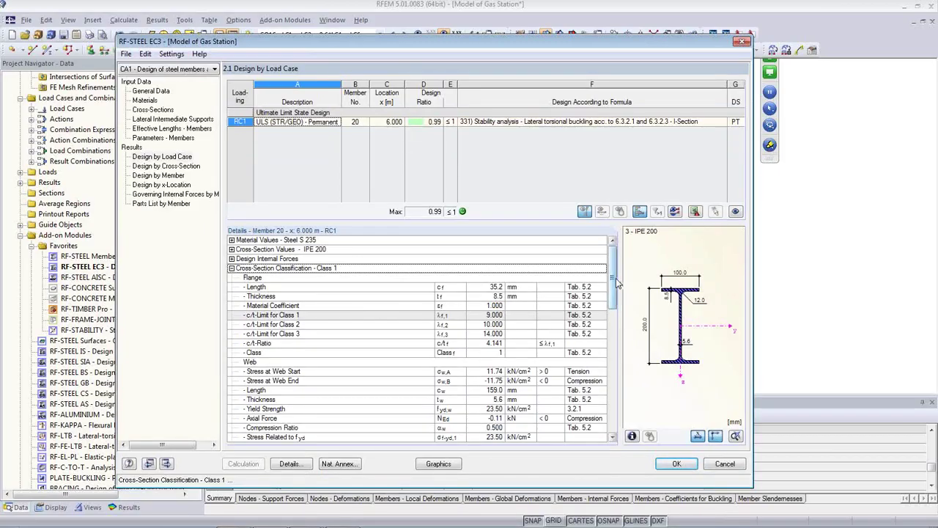
{"action": "scroll", "coordinate": [618, 295], "scroll_direction": "down", "scroll_amount": 2}
{"action": "left_click_drag", "start_coordinate": [618, 295], "coordinate": [618, 315]}
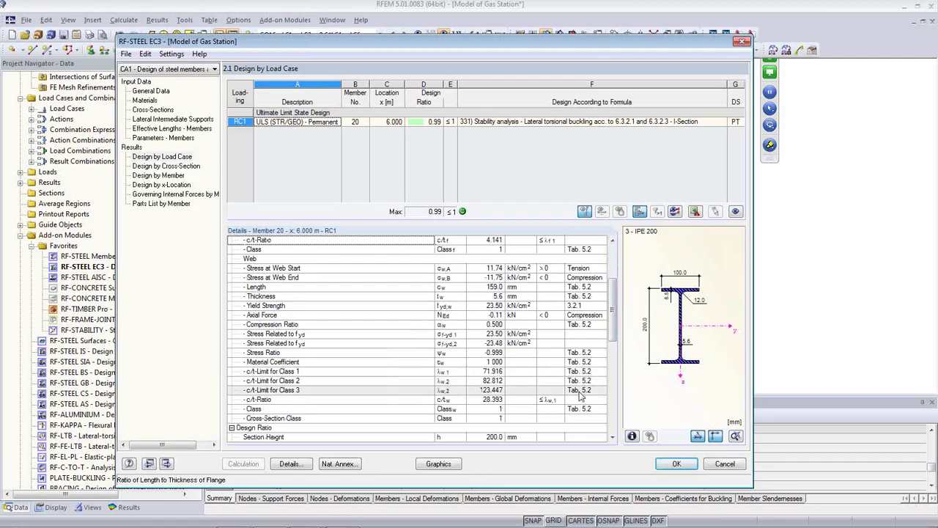
{"action": "left_click_drag", "start_coordinate": [613, 323], "coordinate": [616, 377]}
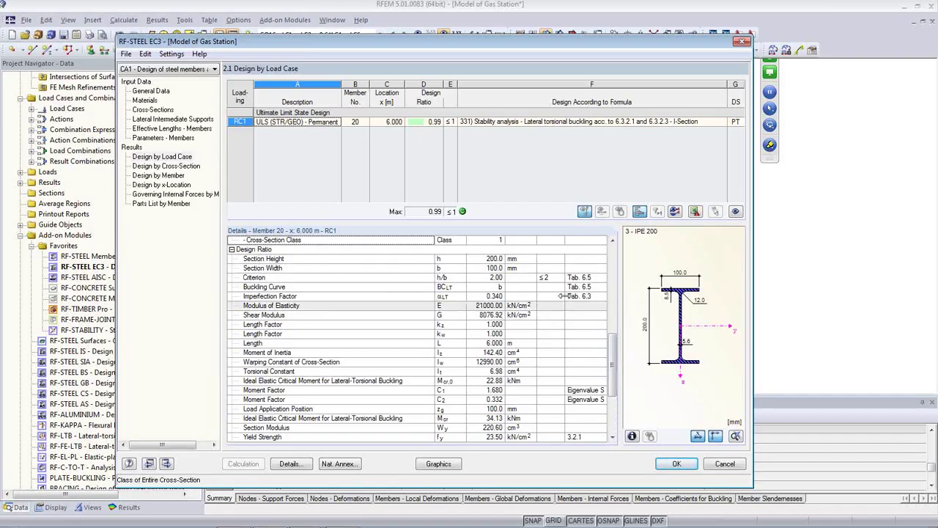
{"action": "left_click_drag", "start_coordinate": [614, 379], "coordinate": [616, 420]}
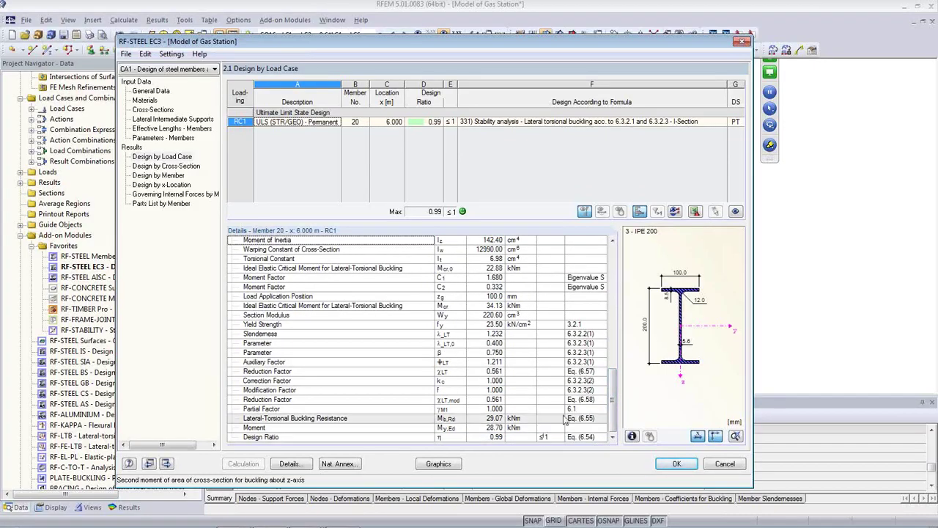
{"action": "left_click", "coordinate": [584, 342]}
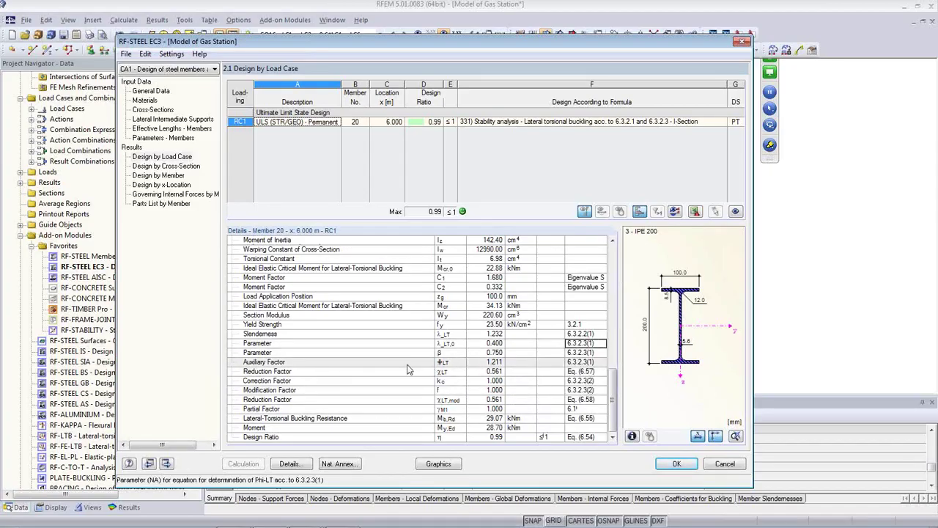
Examine the HEB 160 design by cross-section, from the shear and bending checks to the flexural buckling analyses about y and z
{"action": "left_click", "coordinate": [167, 168]}
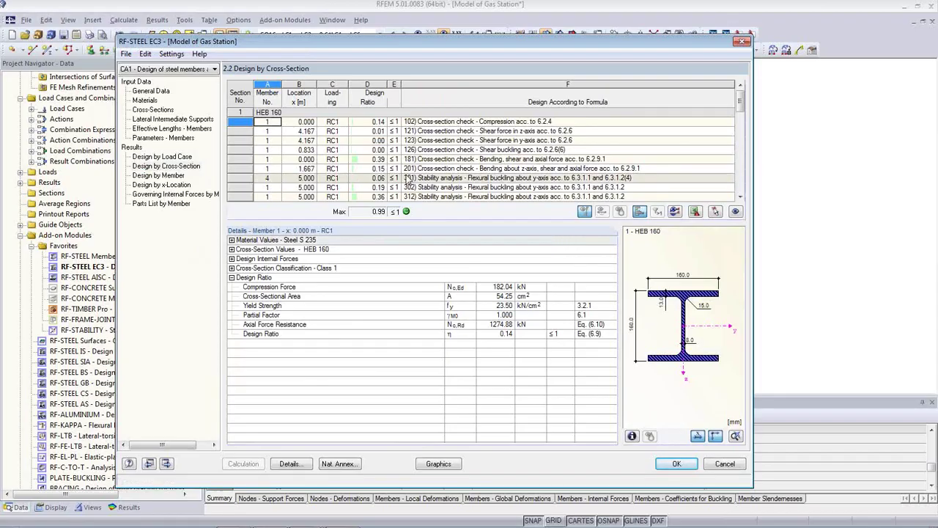
{"action": "left_click", "coordinate": [429, 132]}
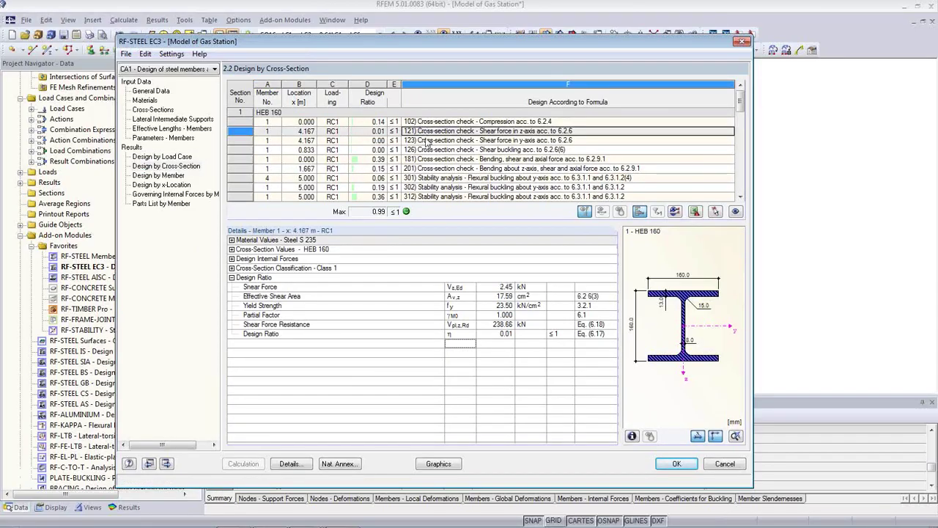
{"action": "left_click", "coordinate": [429, 141]}
{"action": "left_click", "coordinate": [429, 150]}
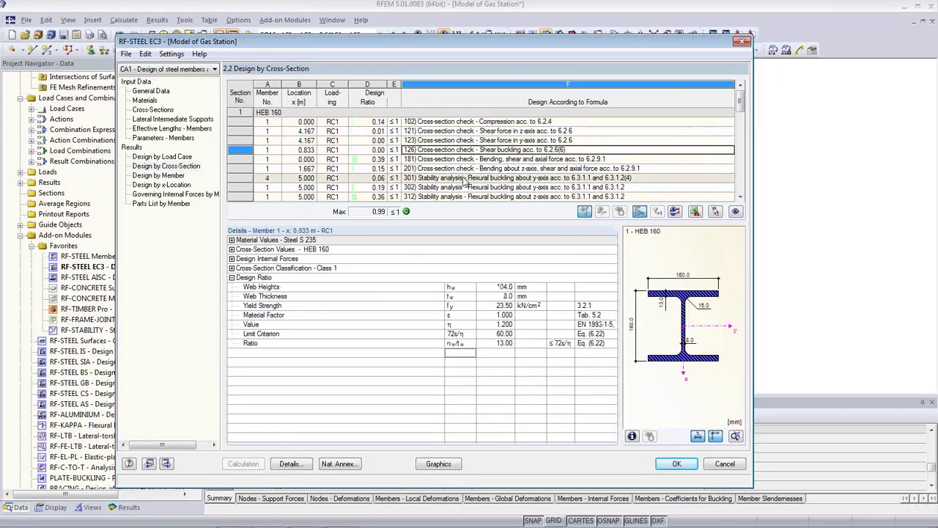
{"action": "left_click", "coordinate": [498, 159]}
{"action": "left_click", "coordinate": [500, 169]}
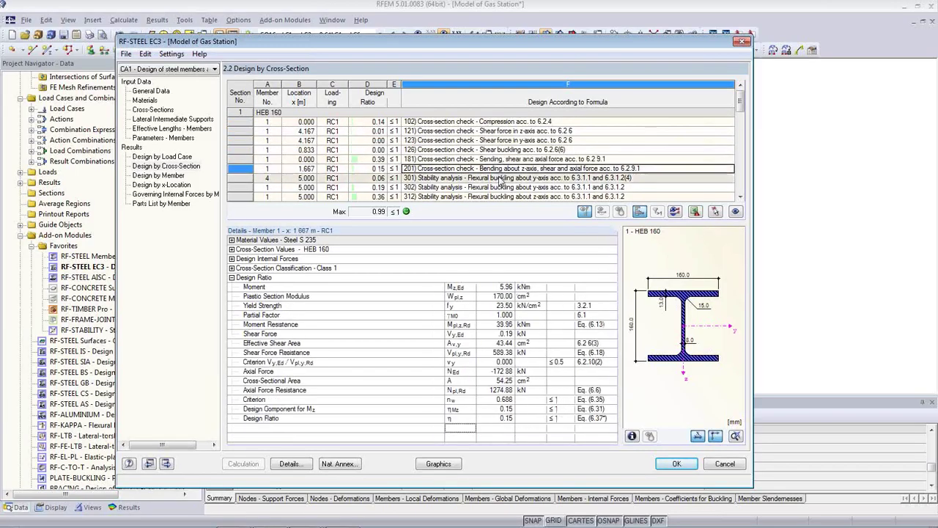
{"action": "left_click", "coordinate": [436, 179]}
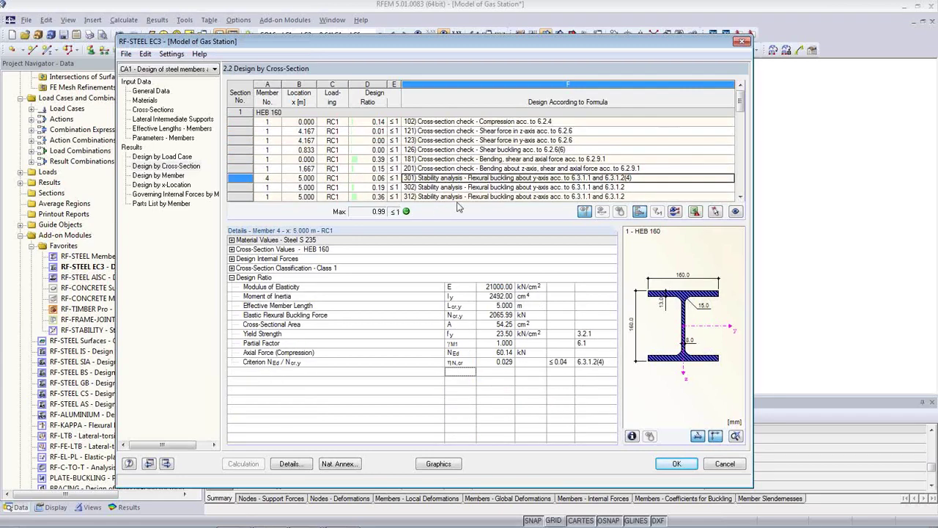
{"action": "left_click", "coordinate": [505, 197]}
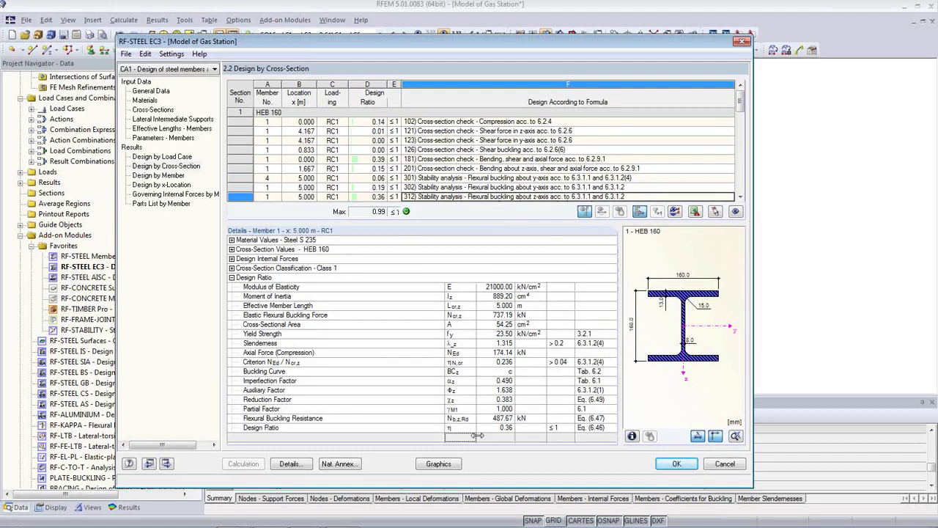
Review the design by member, show the maximum design ratios graphically on the model, and hide the results again
{"action": "left_click", "coordinate": [163, 176]}
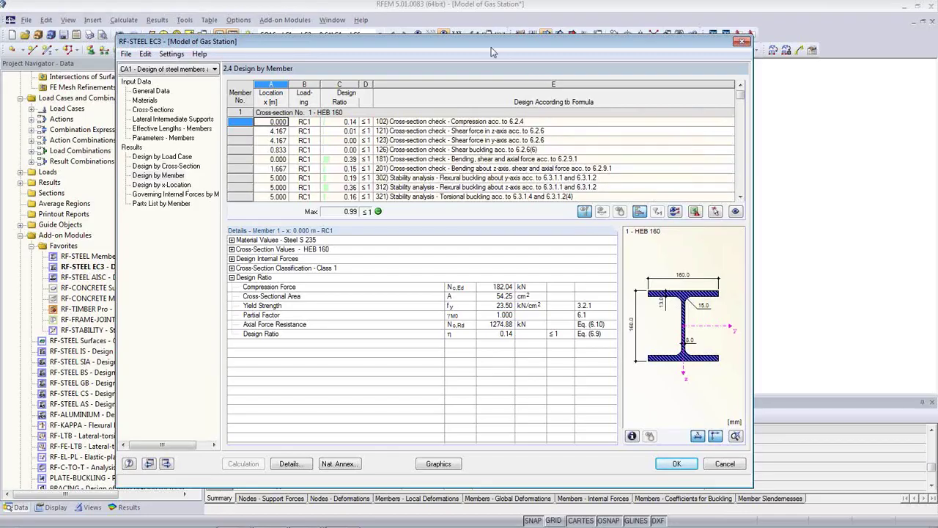
{"action": "mouse_move", "coordinate": [489, 53]}
{"action": "left_mouse_down"}
{"action": "mouse_move", "coordinate": [487, 199]}
{"action": "mouse_move", "coordinate": [480, 55]}
{"action": "left_mouse_up"}
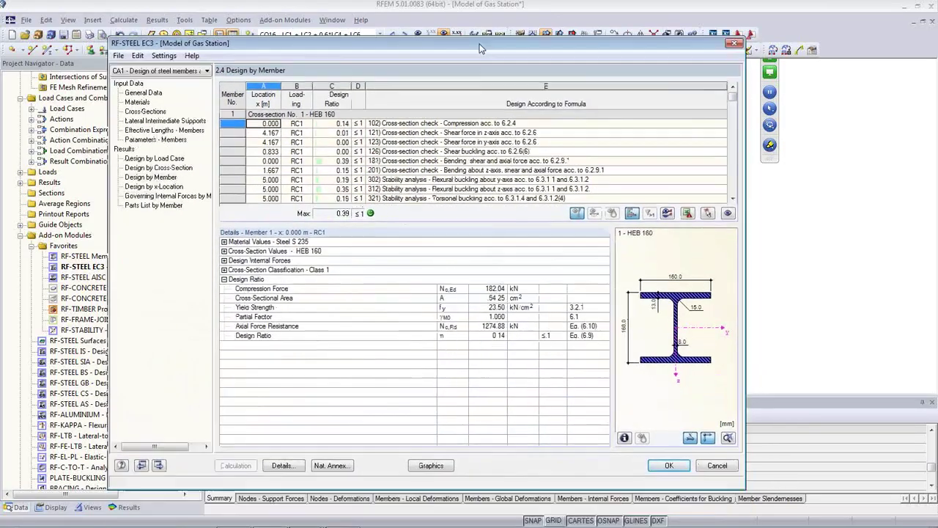
{"action": "left_click", "coordinate": [440, 468]}
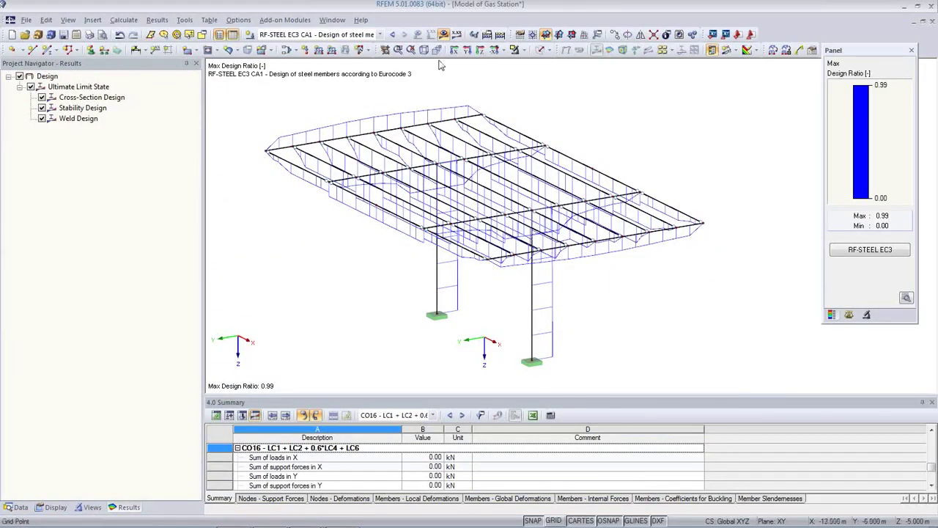
{"action": "left_click", "coordinate": [444, 35]}
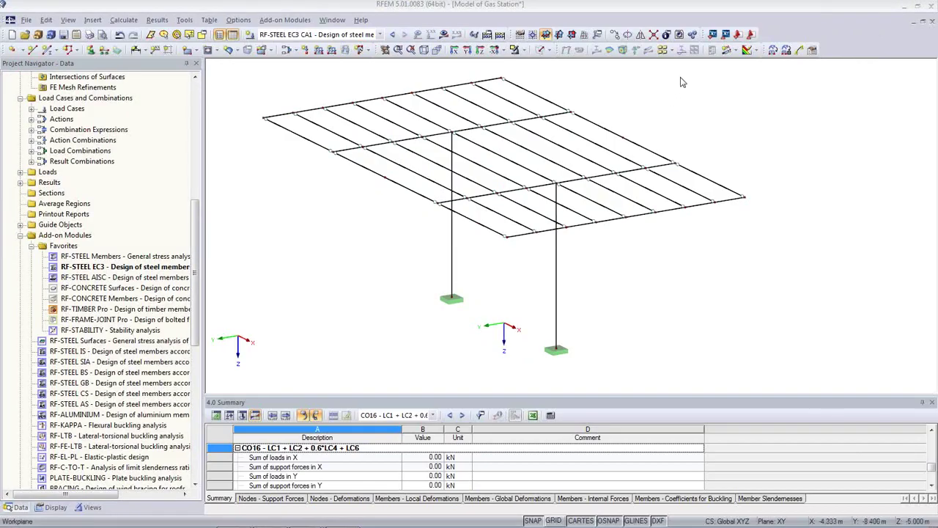
Reopen the RF-STEEL EC3 results and locate in the model the member of HEB 160 cross-section check 201
{"action": "double_click", "coordinate": [103, 268]}
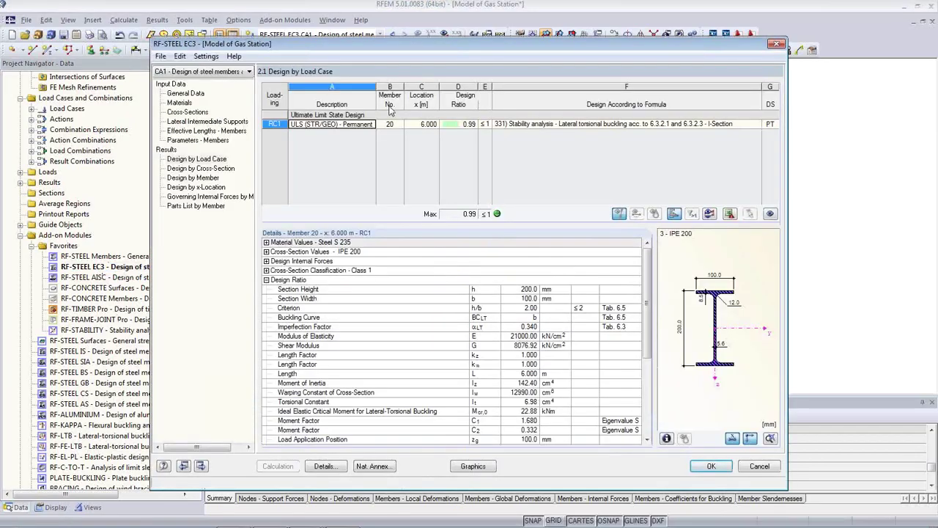
{"action": "left_click_drag", "start_coordinate": [401, 50], "coordinate": [429, 232]}
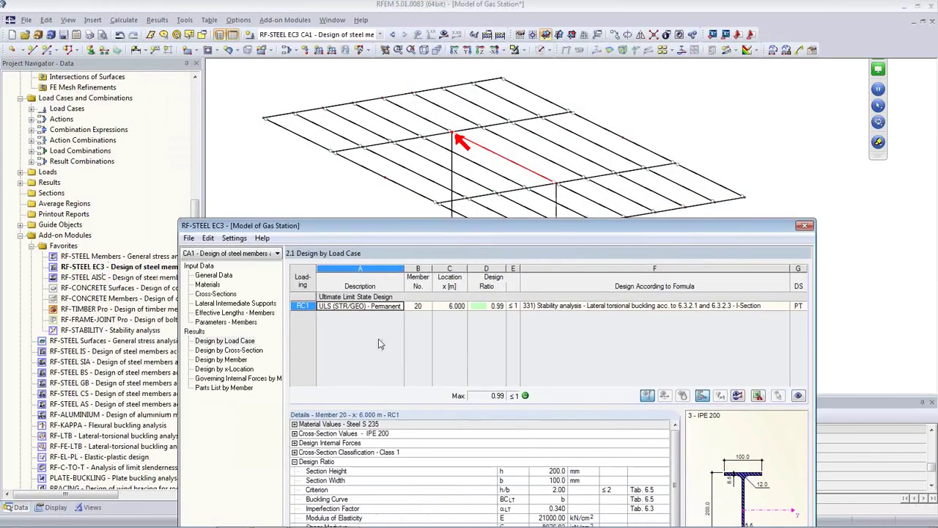
{"action": "left_click", "coordinate": [233, 350]}
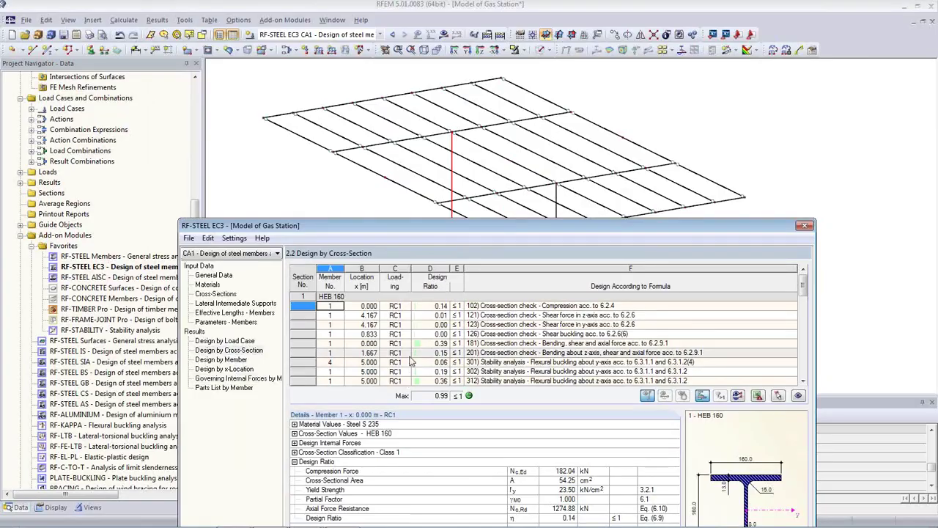
{"action": "left_click", "coordinate": [479, 354]}
{"action": "left_click", "coordinate": [479, 355]}
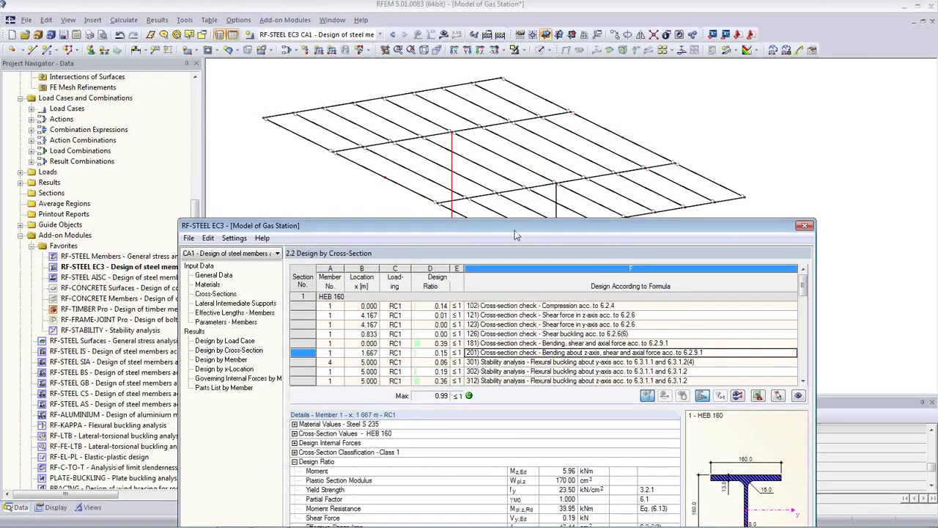
Select HEB 160 check 126, and pick an outer edge beam of the canopy in the model to show its cross-section's designs
{"action": "left_click_drag", "start_coordinate": [513, 226], "coordinate": [407, 252]}
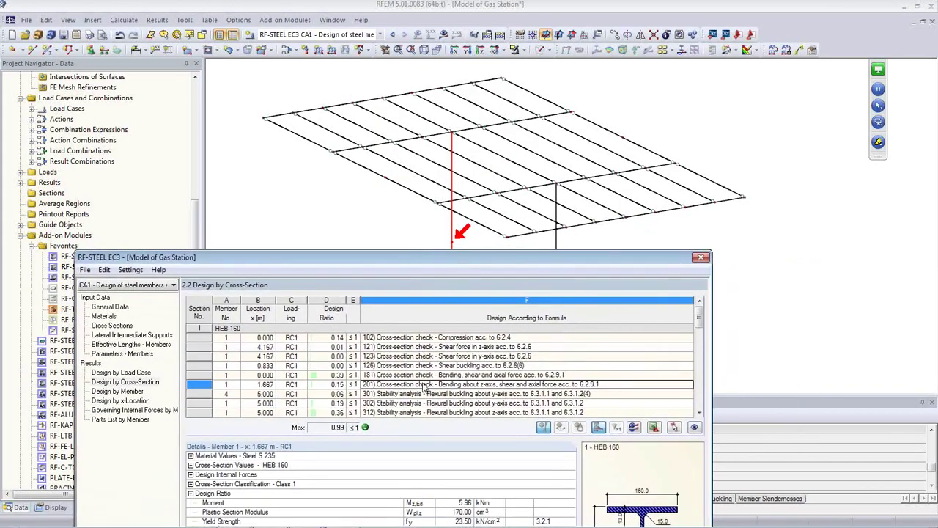
{"action": "left_click", "coordinate": [431, 366]}
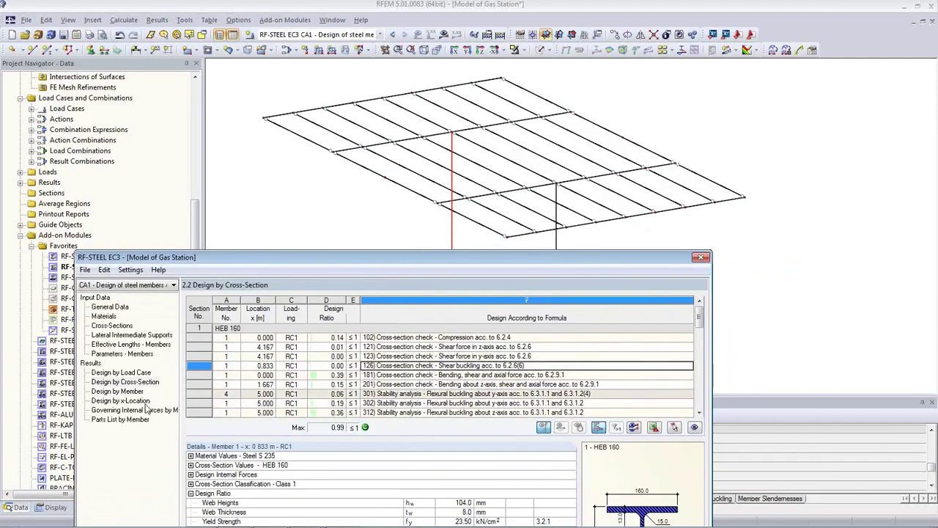
{"action": "left_click", "coordinate": [672, 428]}
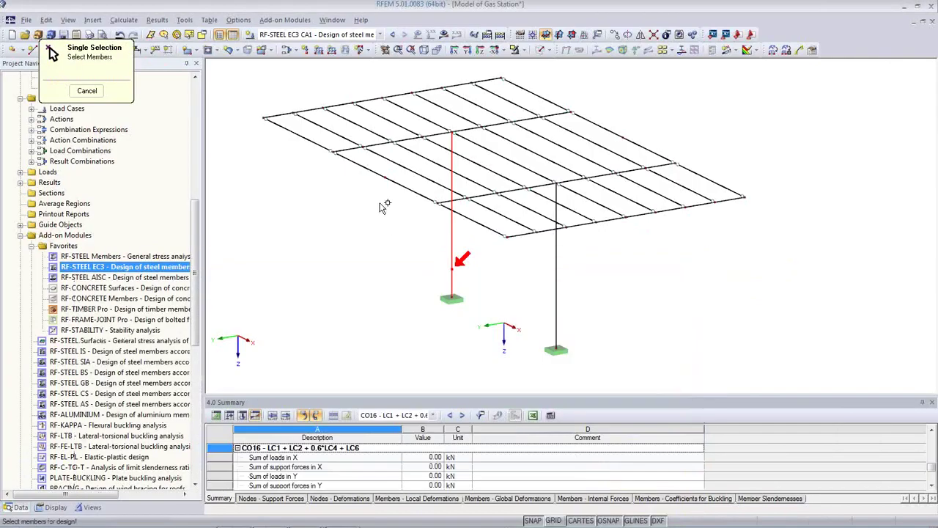
{"action": "left_click", "coordinate": [306, 139]}
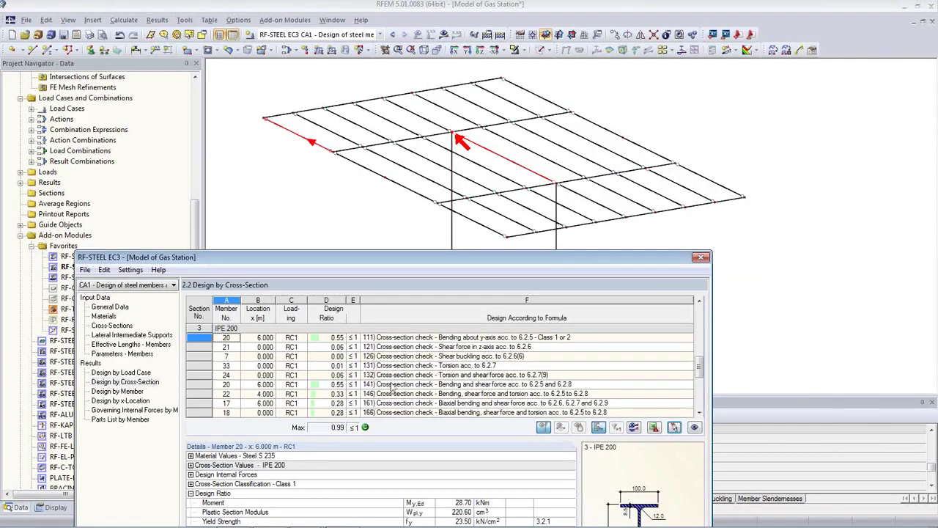
Locate the governing members of the IPE 200 checks in the model, examine member 22's check 146 details, and close the module
{"action": "left_click", "coordinate": [386, 385]}
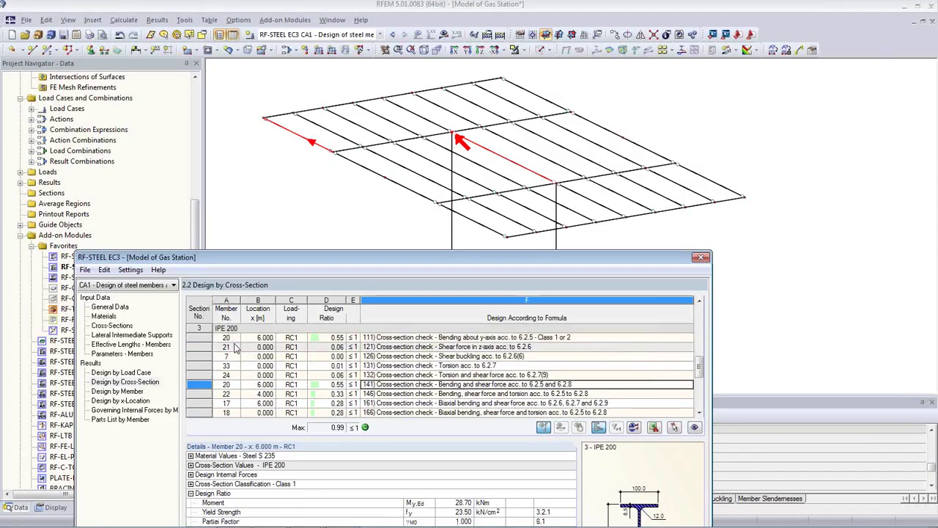
{"action": "left_click", "coordinate": [237, 340]}
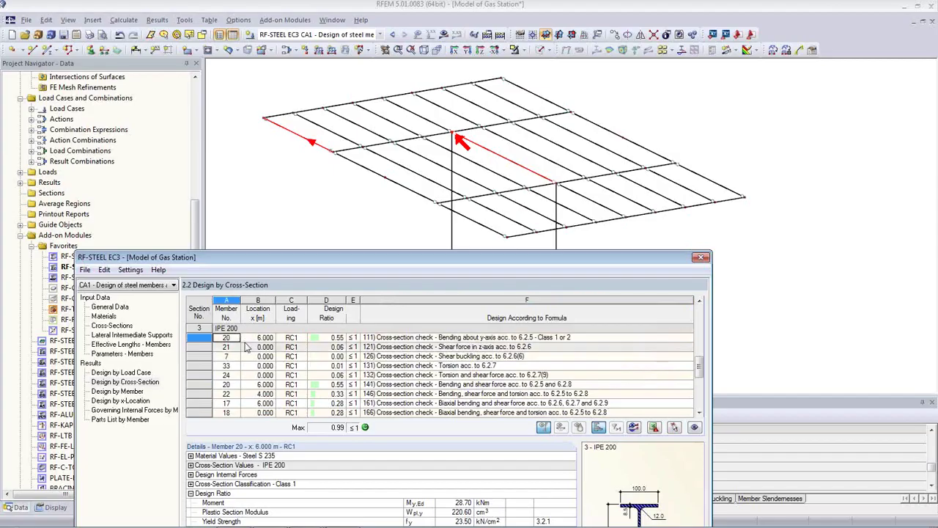
{"action": "left_click", "coordinate": [248, 348]}
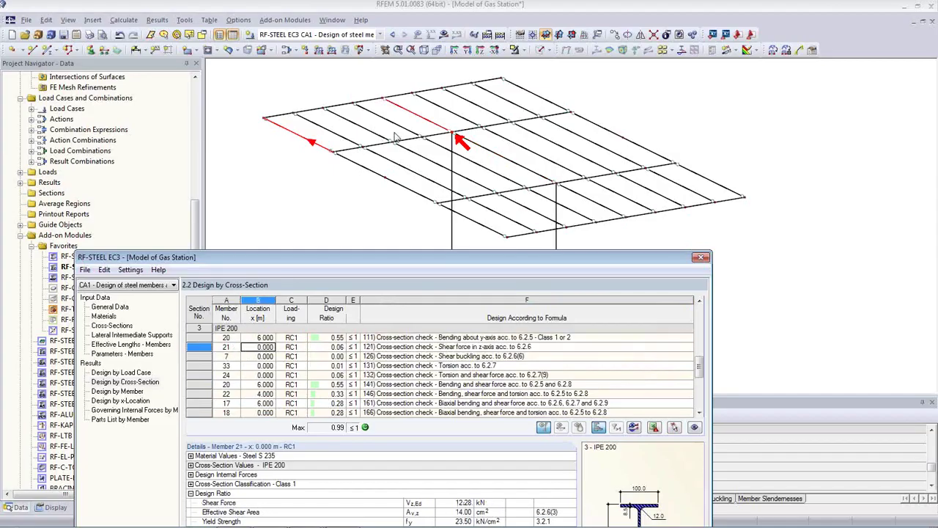
{"action": "left_click", "coordinate": [296, 374]}
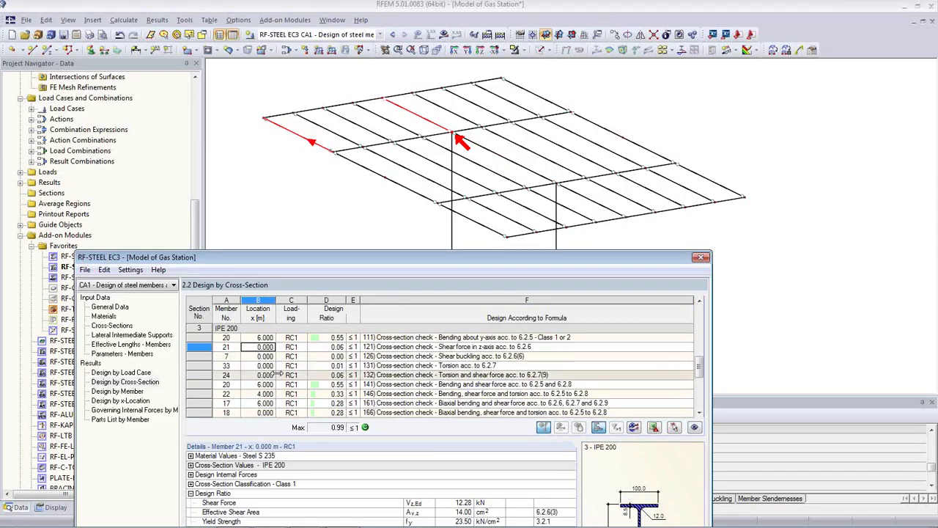
{"action": "left_click", "coordinate": [482, 150]}
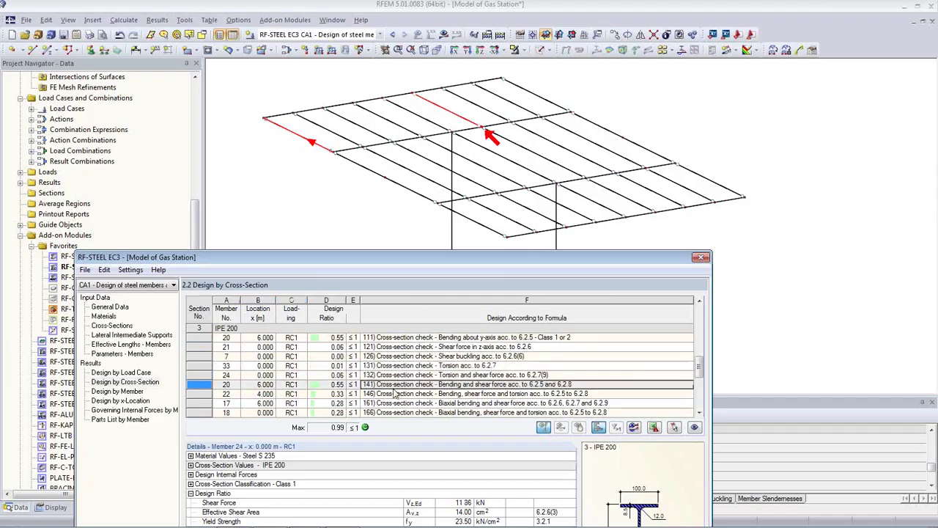
{"action": "left_click", "coordinate": [587, 172]}
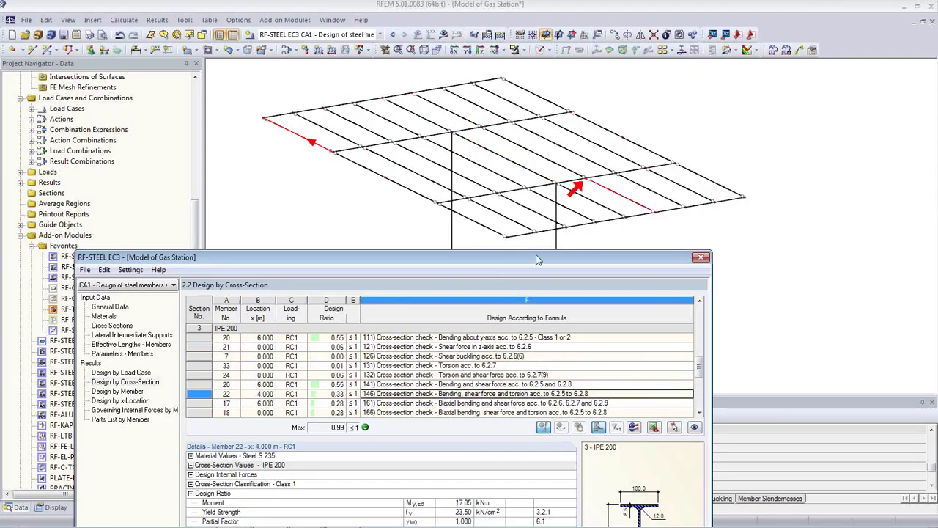
{"action": "left_click_drag", "start_coordinate": [537, 259], "coordinate": [603, 63]}
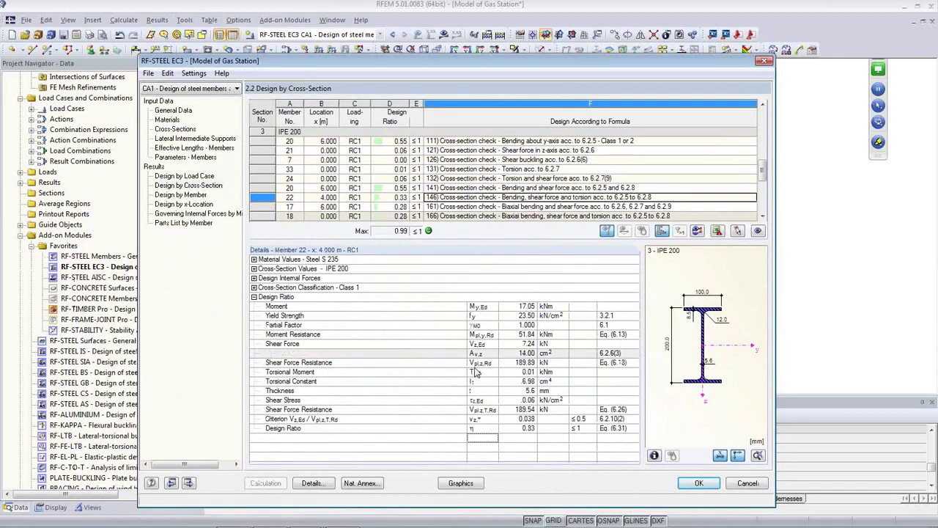
{"action": "left_click", "coordinate": [697, 484]}
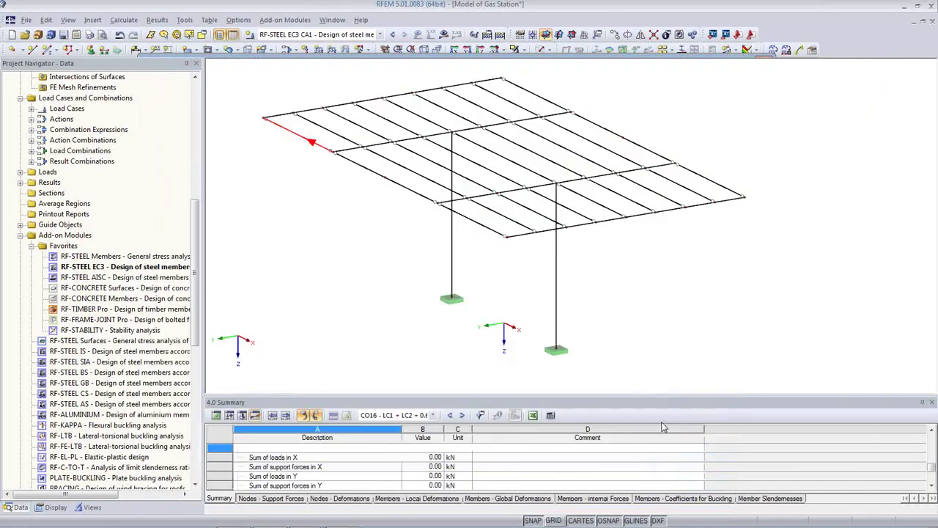
Show the maximum design ratio diagrams on the model together with their result values
{"action": "left_click", "coordinate": [443, 35]}
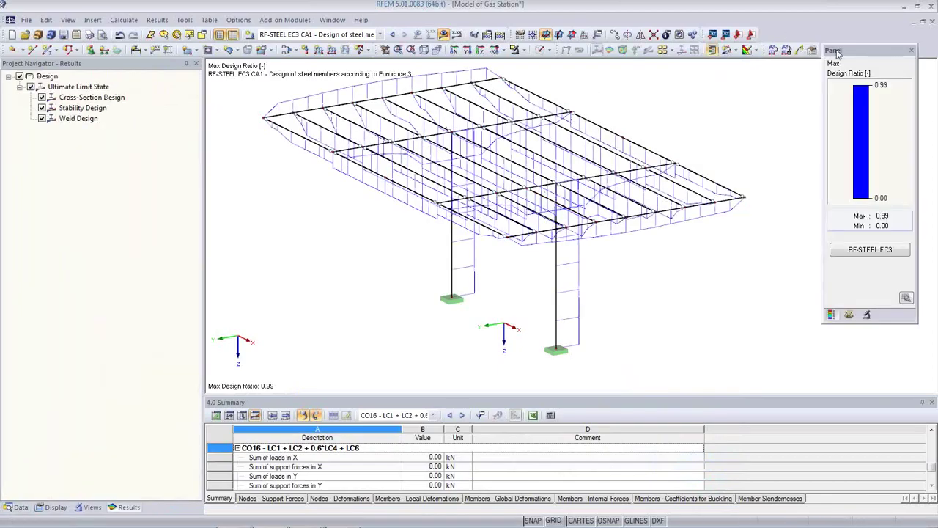
{"action": "middle_click_drag", "start_coordinate": [450, 283], "coordinate": [422, 307]}
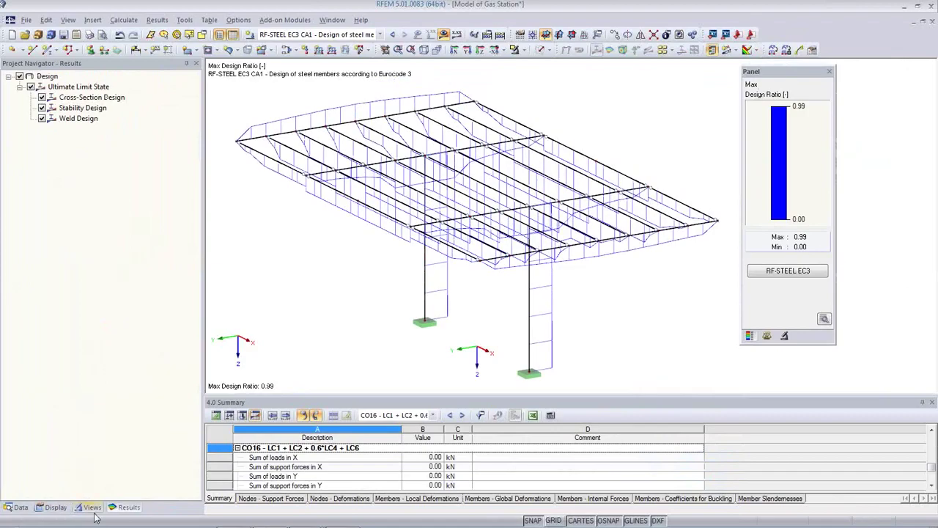
{"action": "left_click", "coordinate": [456, 37]}
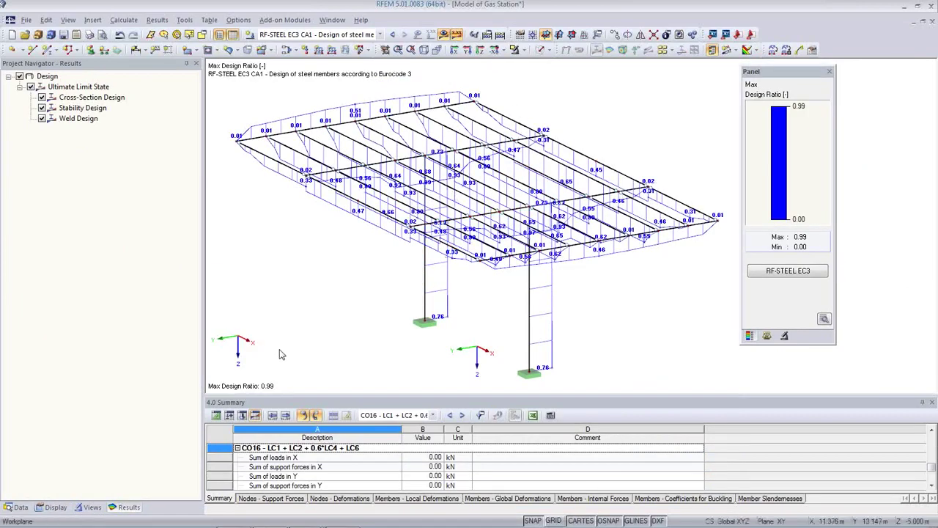
Display the member results as coloured cross-sections and inspect the design ratio distribution across the canopy
{"action": "left_click", "coordinate": [52, 507]}
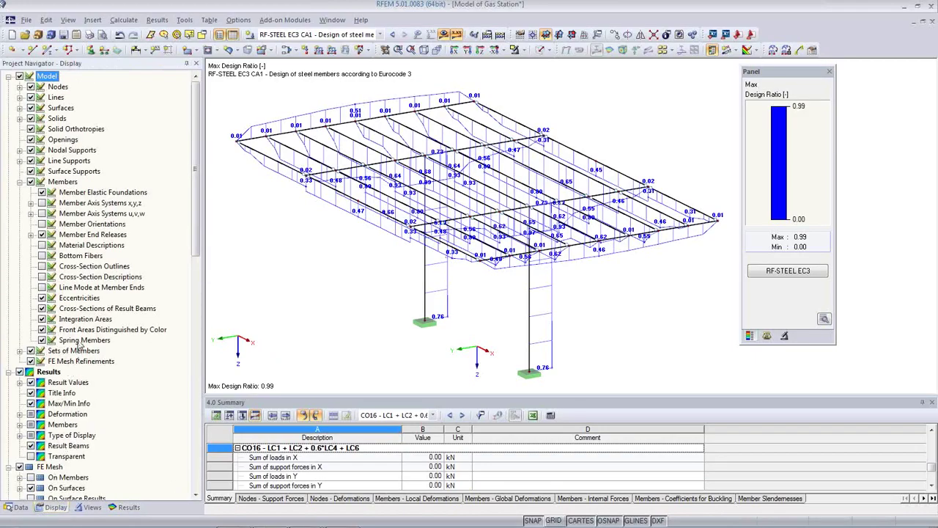
{"action": "scroll", "coordinate": [81, 345], "scroll_direction": "down", "scroll_amount": 4}
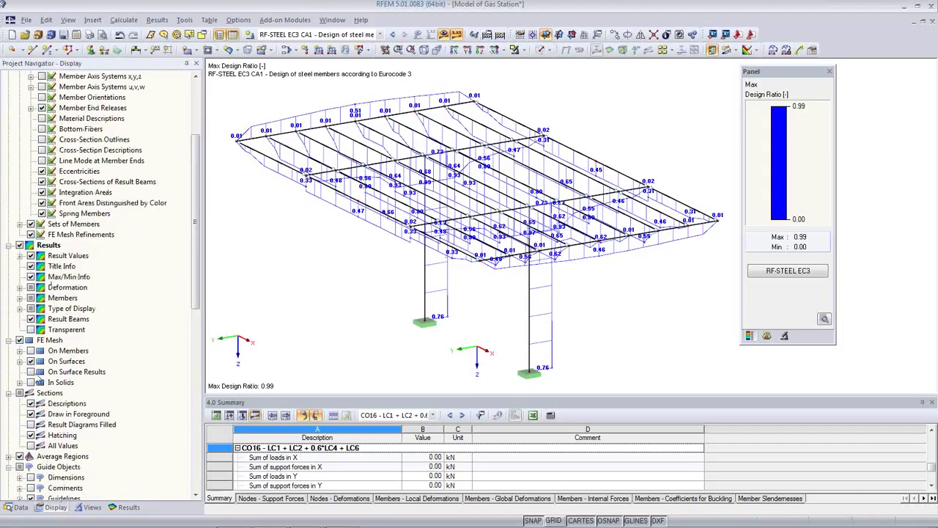
{"action": "left_click", "coordinate": [19, 298]}
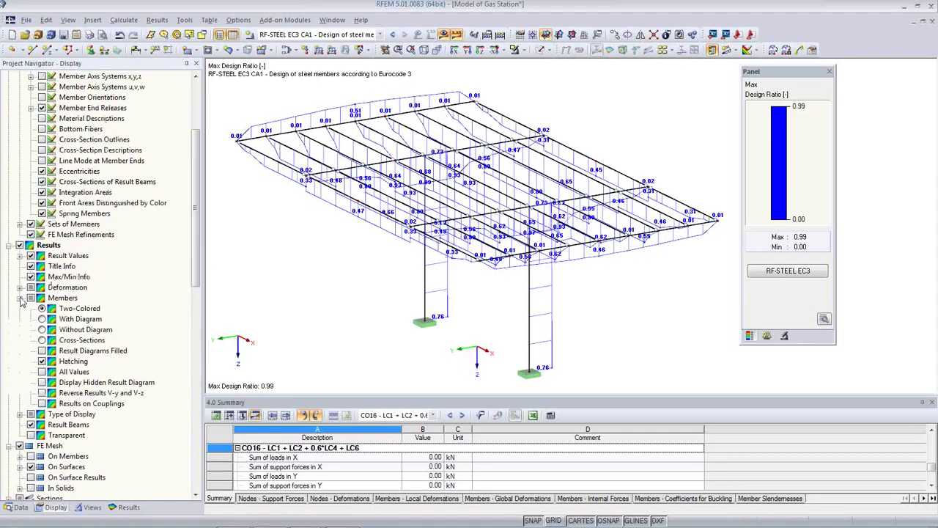
{"action": "left_click", "coordinate": [41, 340]}
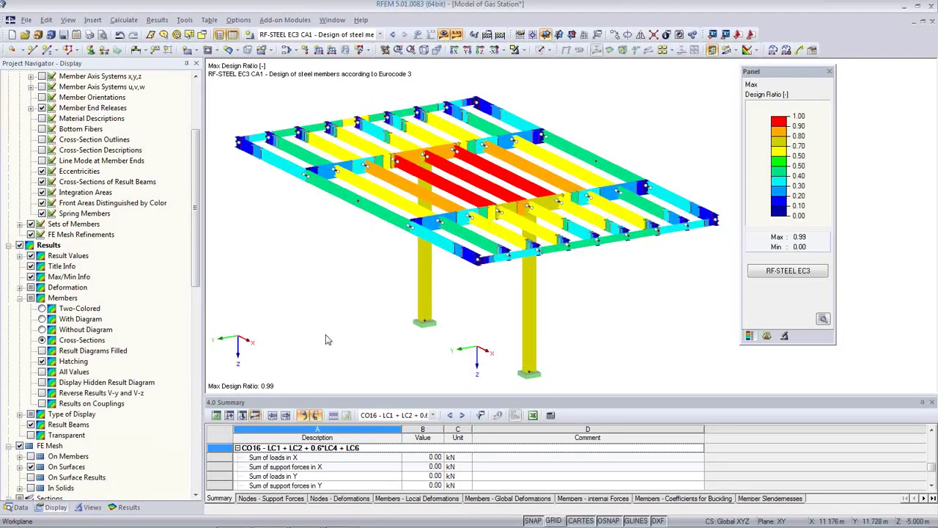
{"action": "middle_click_drag", "start_coordinate": [406, 317], "coordinate": [561, 258], "text": "ctrl"}
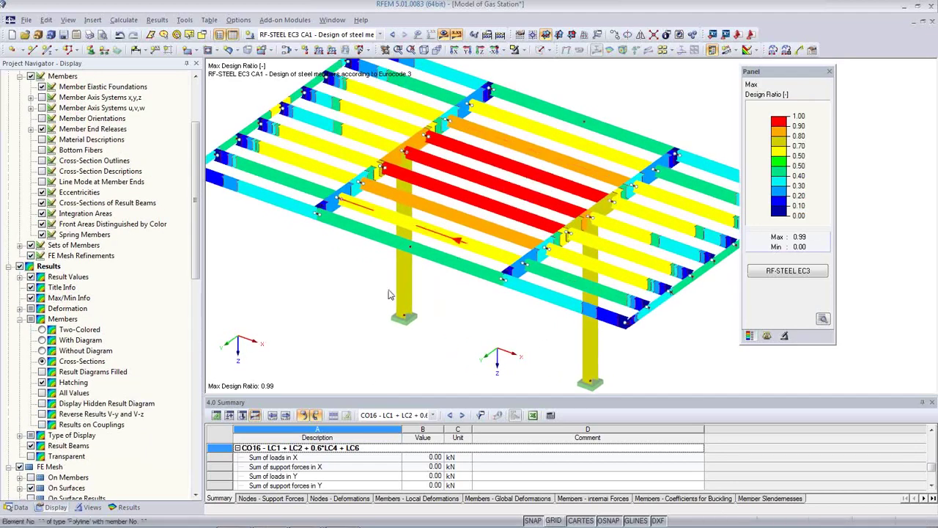
Switch the member results display to Without Diagram and view the whole canopy's design ratios
{"action": "left_click", "coordinate": [41, 351]}
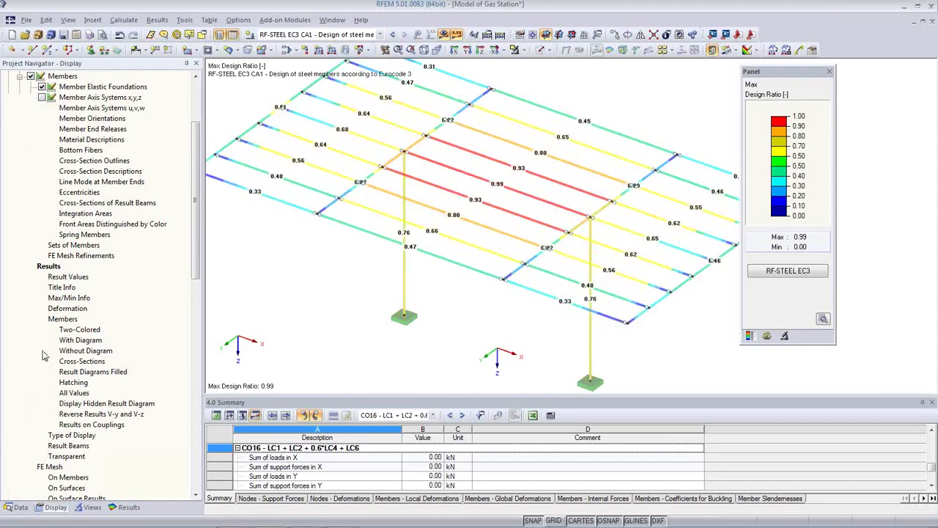
{"action": "middle_click_drag", "start_coordinate": [550, 247], "coordinate": [564, 280]}
{"action": "scroll", "coordinate": [555, 278], "scroll_direction": "down", "scroll_amount": 2}
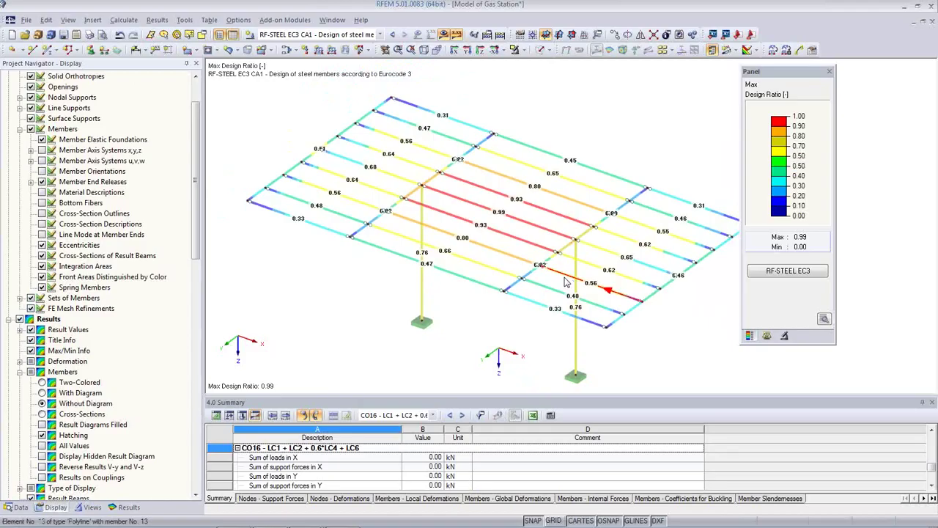
Reopen RF-STEEL EC3 and compare the optimized HEB 160, IPE 360, IPE 200 and U 160 sections with the original RFEM cross-sections
{"action": "left_click", "coordinate": [791, 272]}
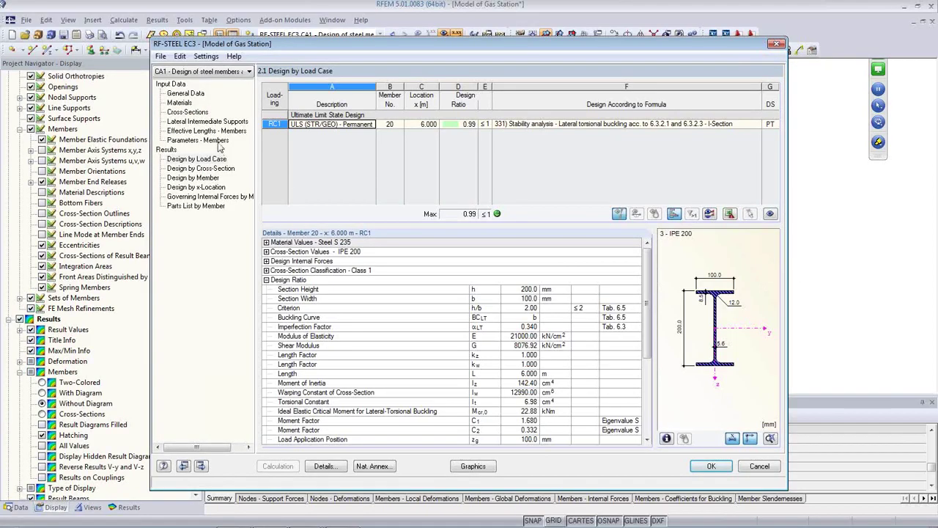
{"action": "left_click", "coordinate": [188, 112]}
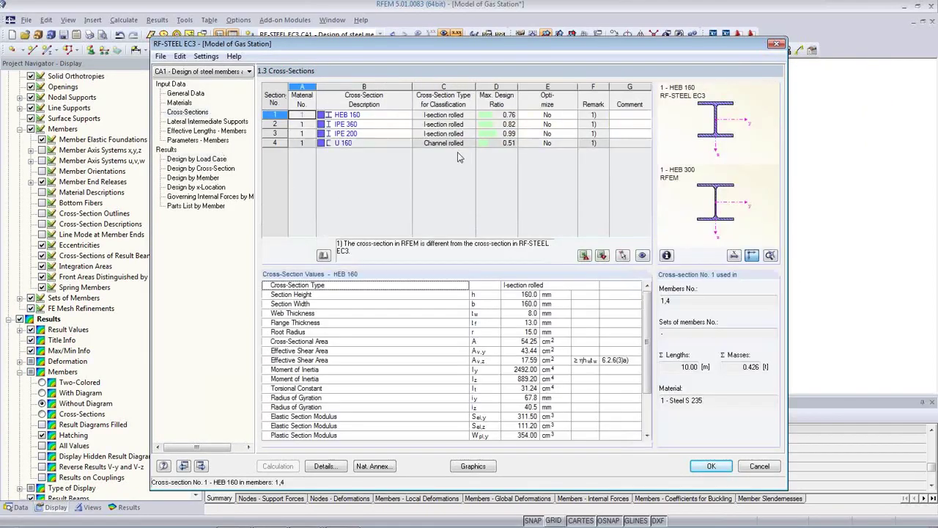
{"action": "left_click", "coordinate": [364, 115]}
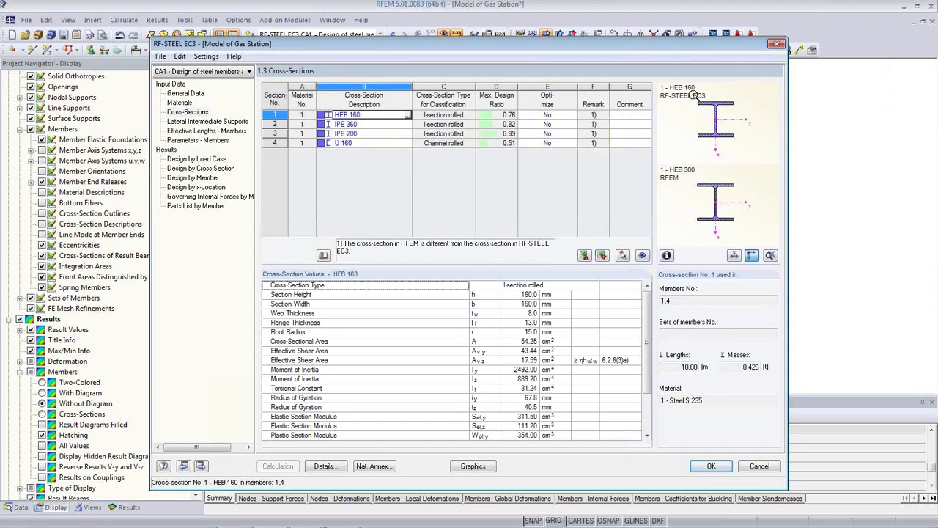
{"action": "left_click", "coordinate": [388, 125]}
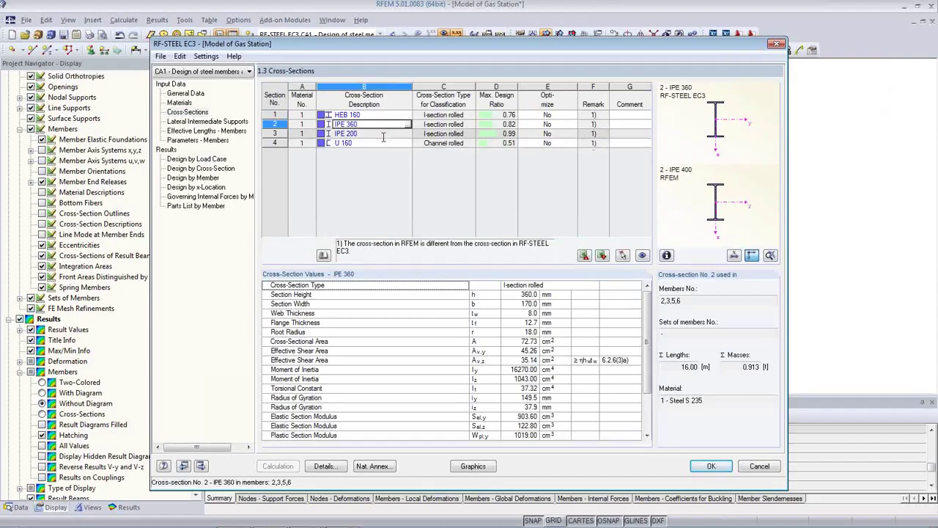
{"action": "left_click", "coordinate": [381, 133]}
{"action": "left_click", "coordinate": [370, 143]}
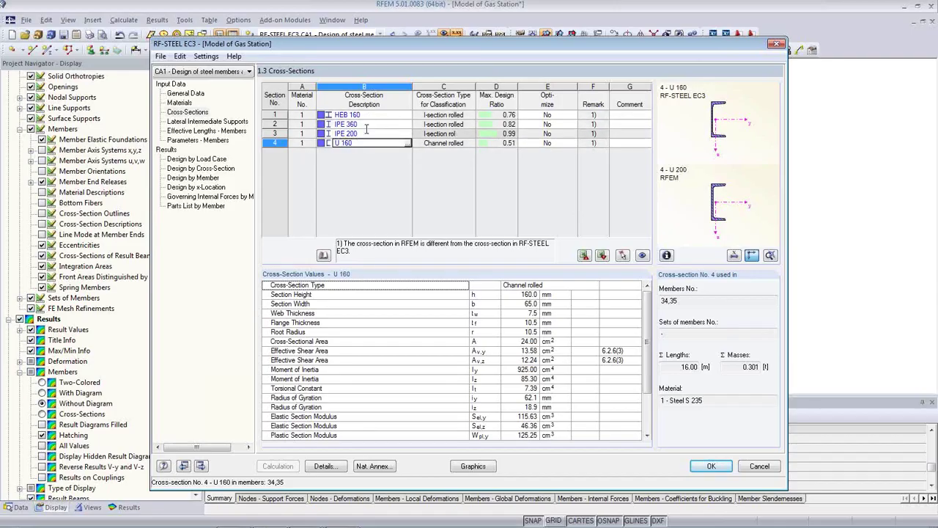
Export all optimized cross-sections to RFEM, accepting the deletion of the existing results
{"action": "left_click", "coordinate": [343, 135]}
{"action": "right_click", "coordinate": [376, 133]}
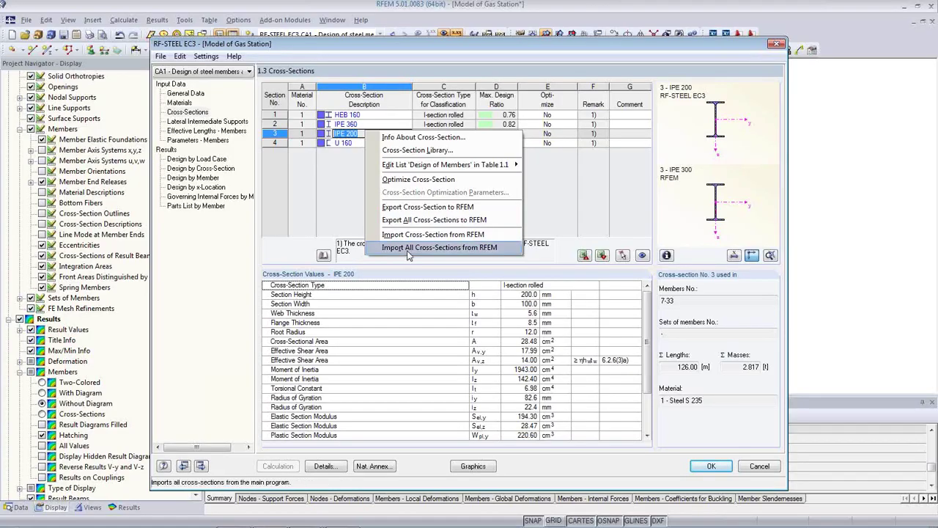
{"action": "left_click", "coordinate": [413, 222]}
{"action": "left_click", "coordinate": [443, 291]}
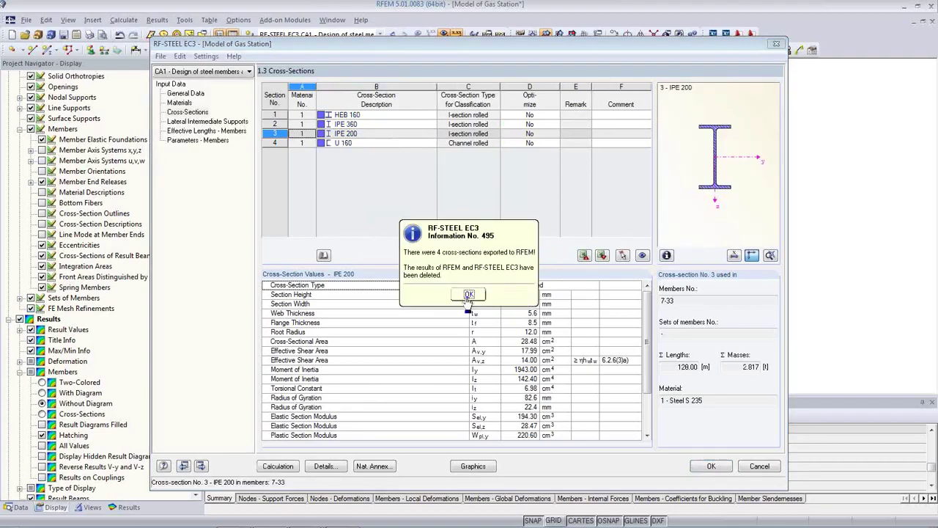
{"action": "left_click", "coordinate": [469, 294]}
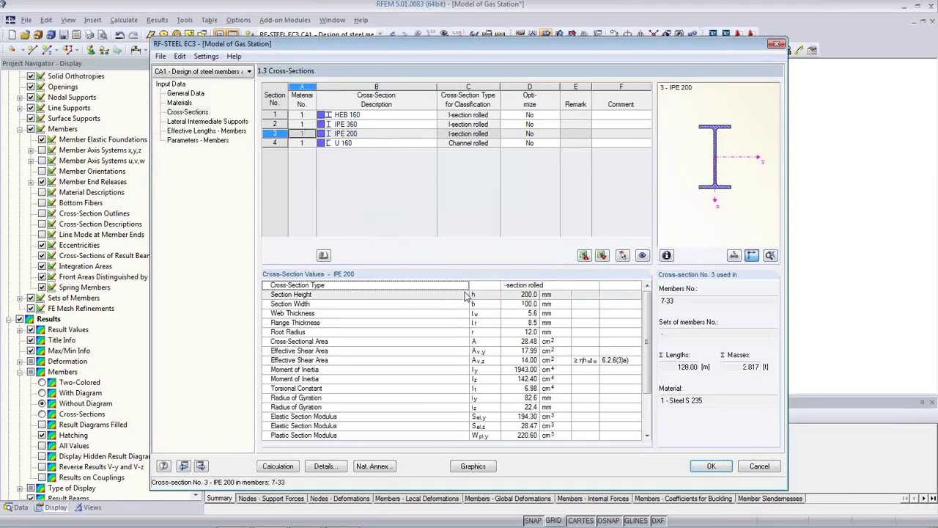
Recalculate the design with the exported cross-sections and check the maximum design ratio of HEB 160
{"action": "left_click", "coordinate": [285, 467]}
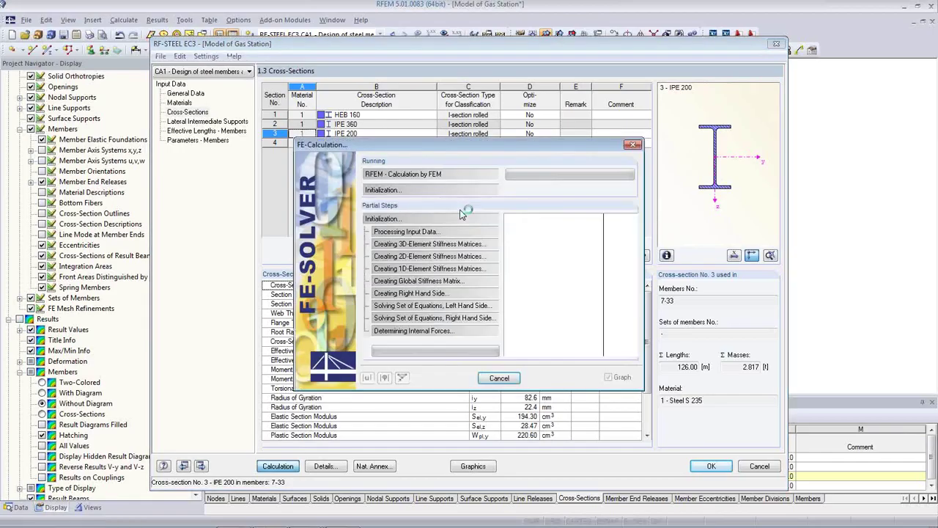
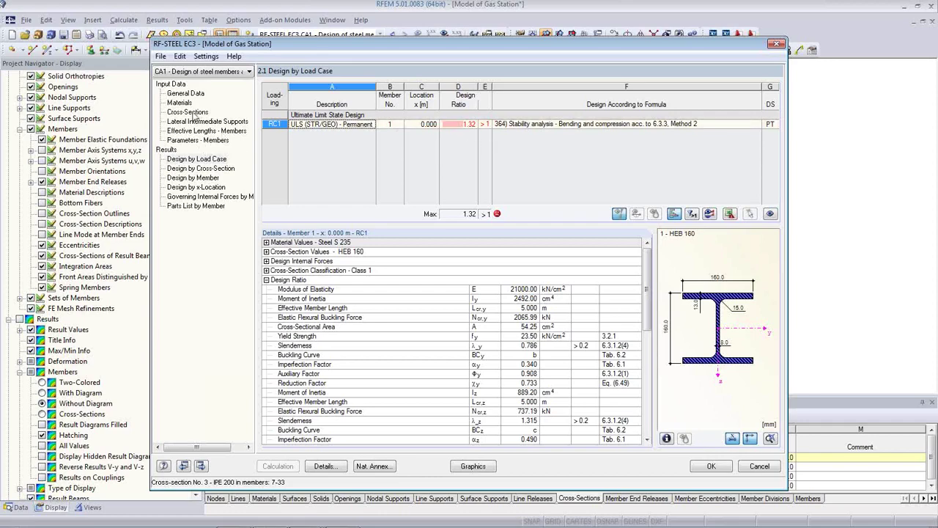
{"action": "left_click", "coordinate": [190, 112]}
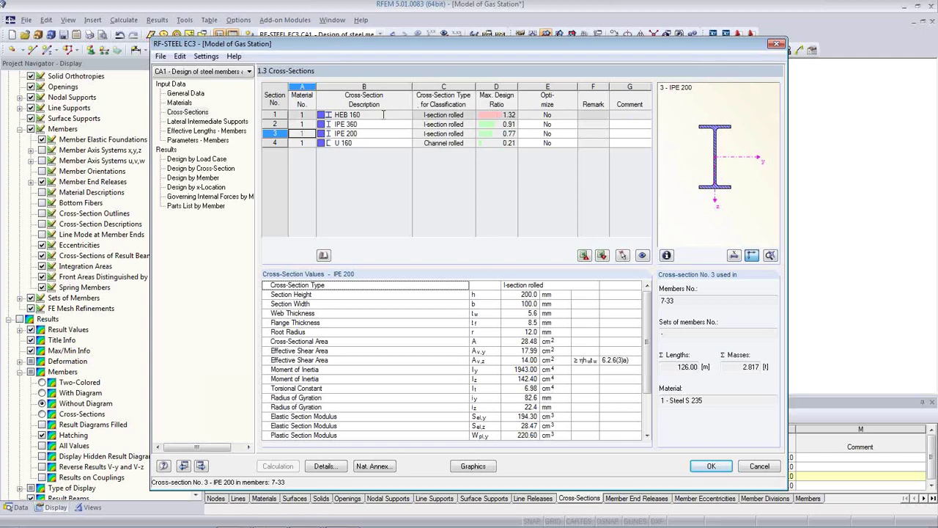
{"action": "left_click", "coordinate": [383, 116]}
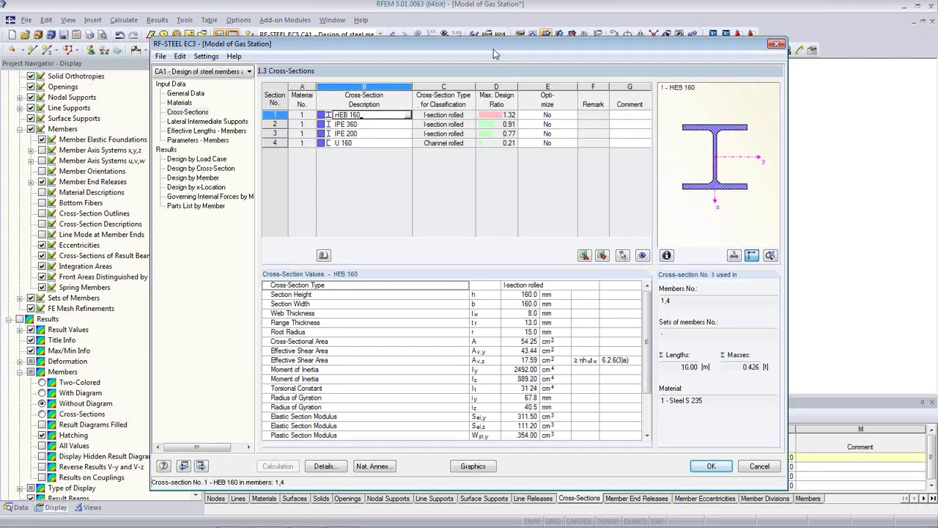
{"action": "left_click_drag", "start_coordinate": [494, 49], "coordinate": [510, 116]}
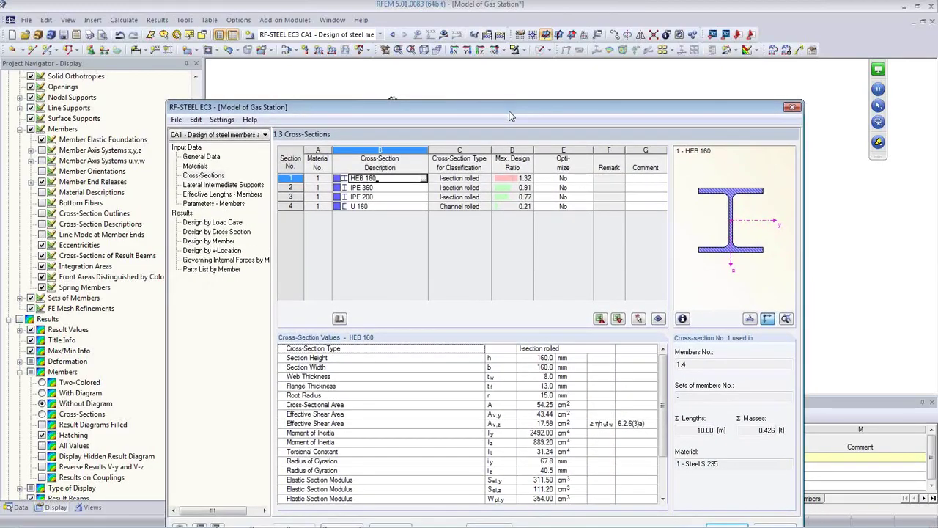
Check the HEB 160 columns in the model and set this cross-section's optimization to From Current Row
{"action": "left_click_drag", "start_coordinate": [510, 115], "coordinate": [522, 373]}
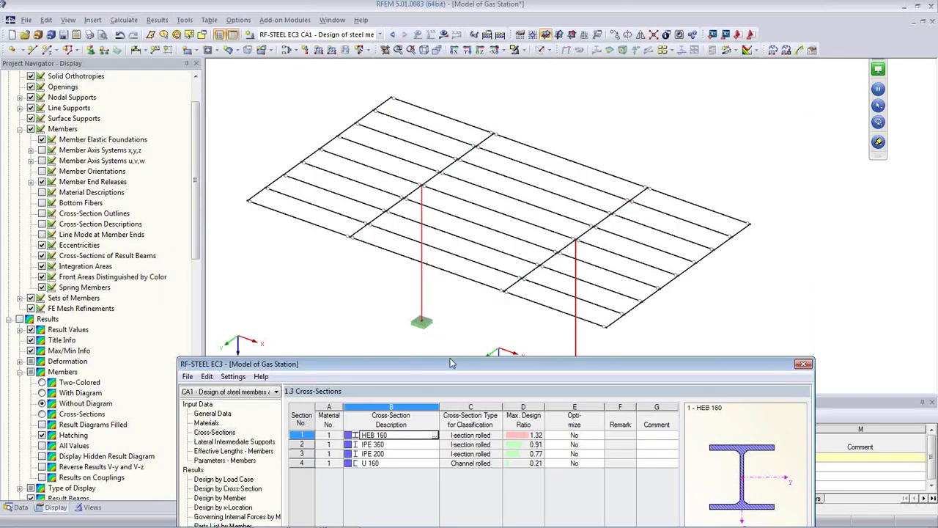
{"action": "left_click_drag", "start_coordinate": [450, 361], "coordinate": [444, 234]}
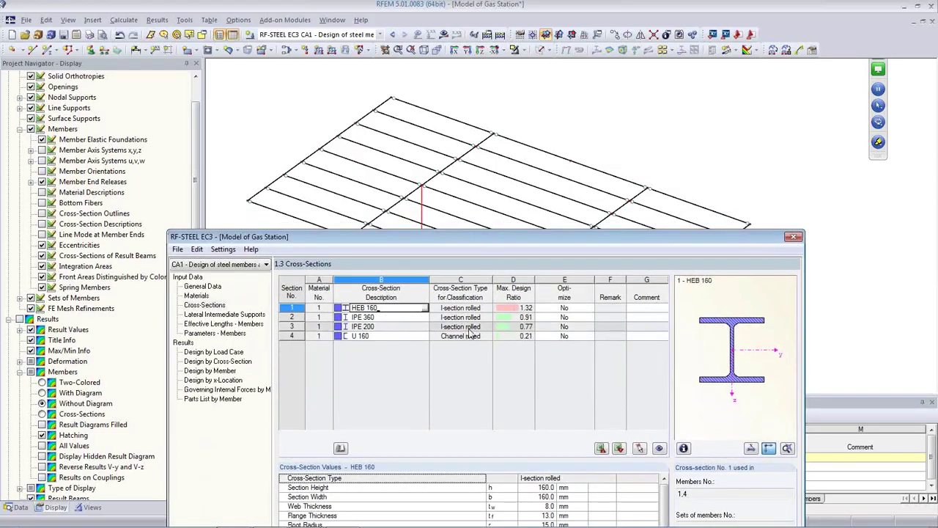
{"action": "left_click", "coordinate": [533, 309]}
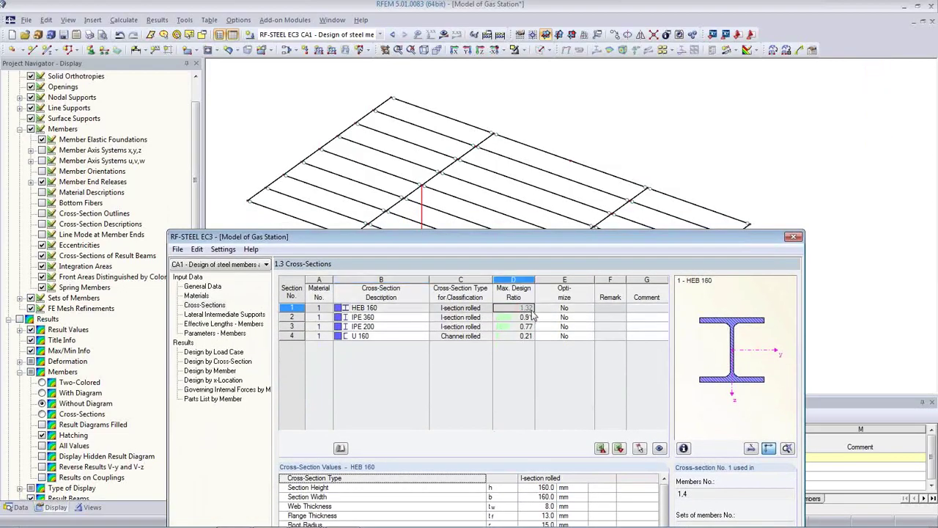
{"action": "left_click", "coordinate": [487, 309]}
{"action": "left_click", "coordinate": [563, 308]}
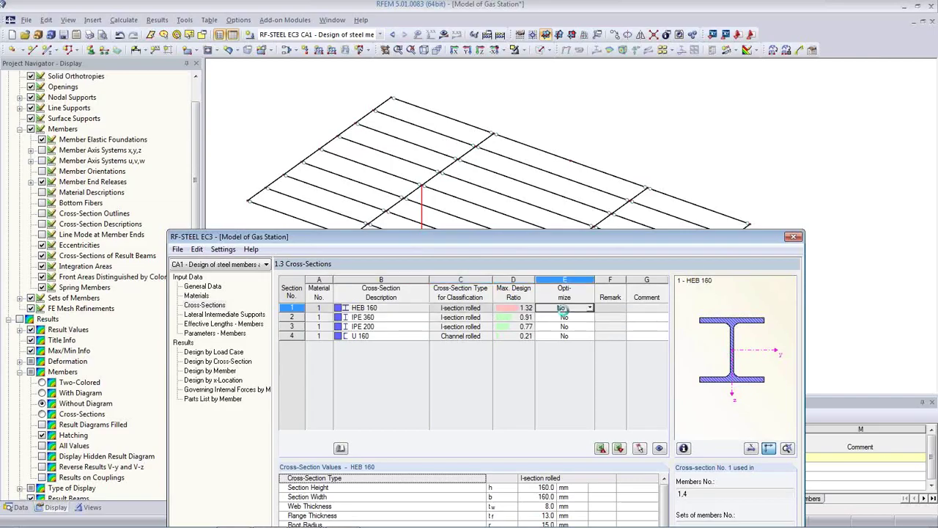
{"action": "left_click", "coordinate": [591, 308]}
{"action": "left_click", "coordinate": [568, 327]}
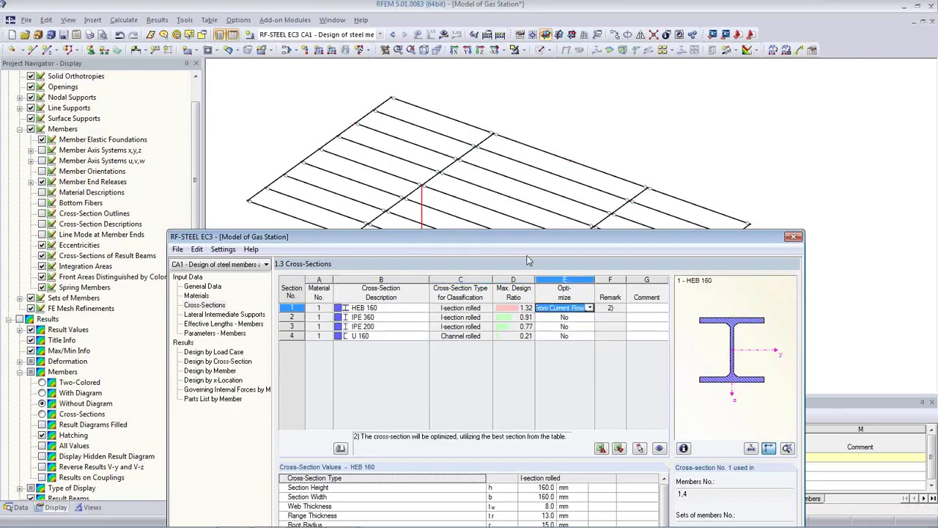
Recalculate the design and review the optimized column cross-section and its maximum design ratio in the cross-section list
{"action": "left_click_drag", "start_coordinate": [516, 242], "coordinate": [504, 88]}
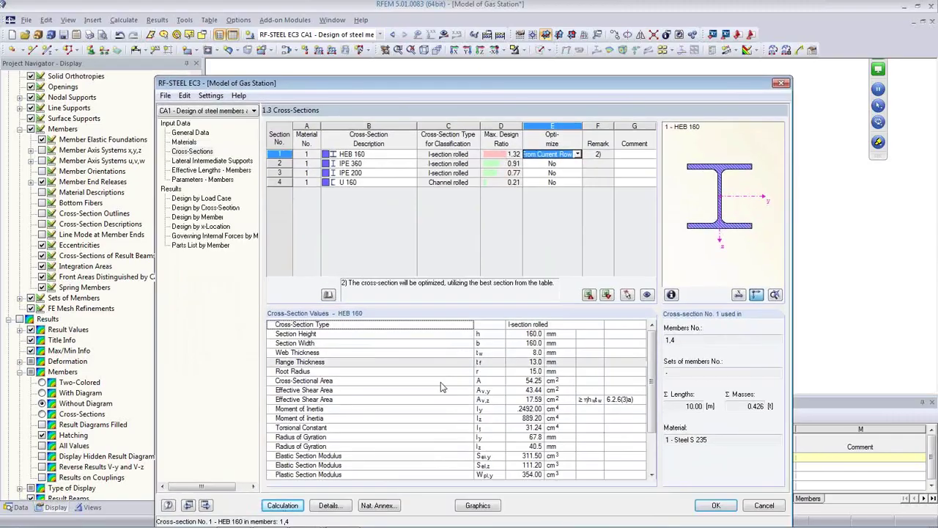
{"action": "left_click", "coordinate": [281, 506]}
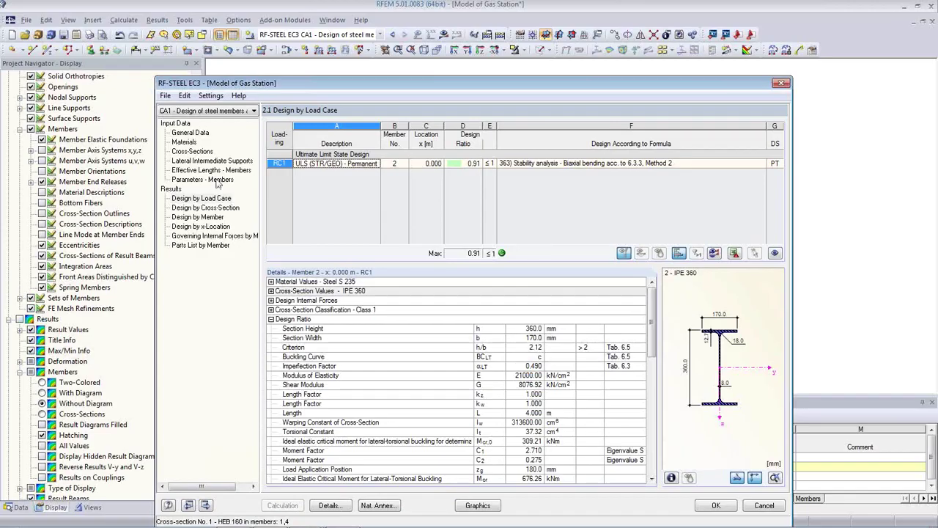
{"action": "left_click", "coordinate": [192, 151]}
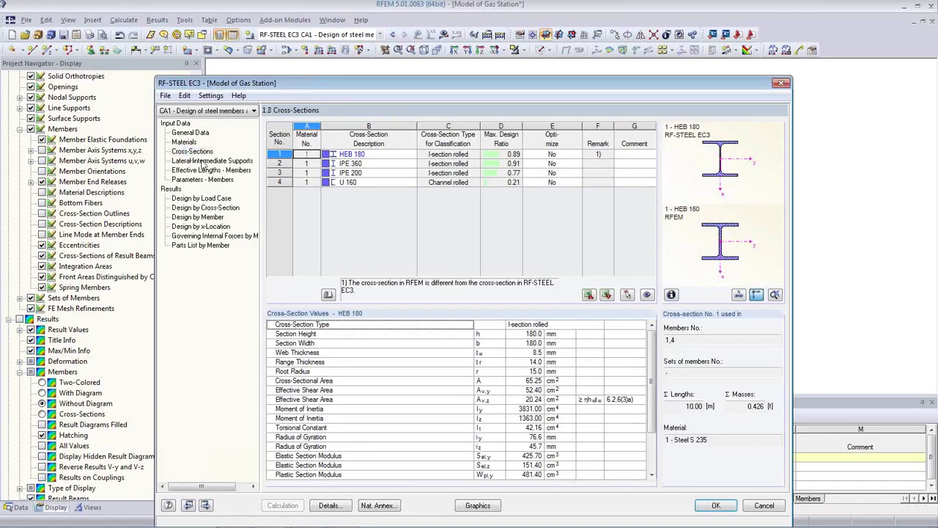
{"action": "left_click", "coordinate": [382, 158]}
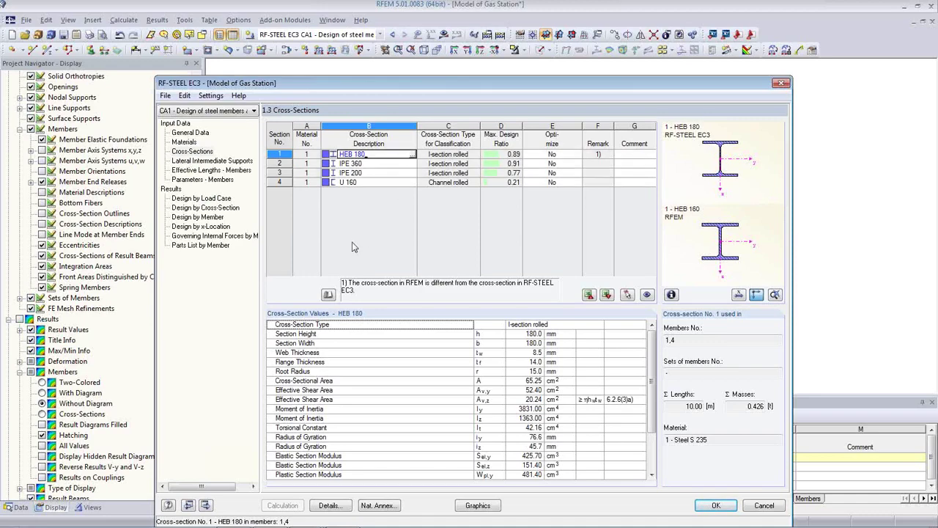
Add result combination RC2 (SLS - Characteristic) to the Serviceability Limit State design in the general data
{"action": "left_click", "coordinate": [195, 133]}
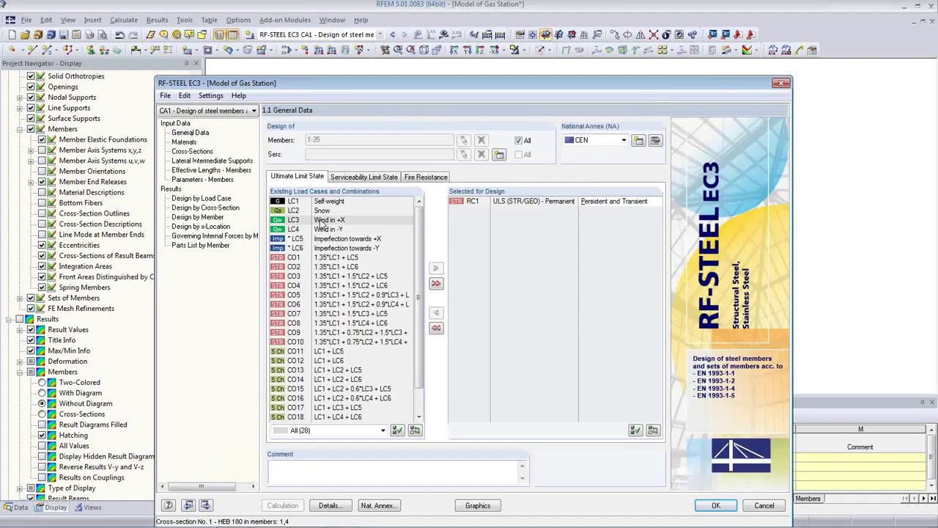
{"action": "left_click", "coordinate": [363, 178]}
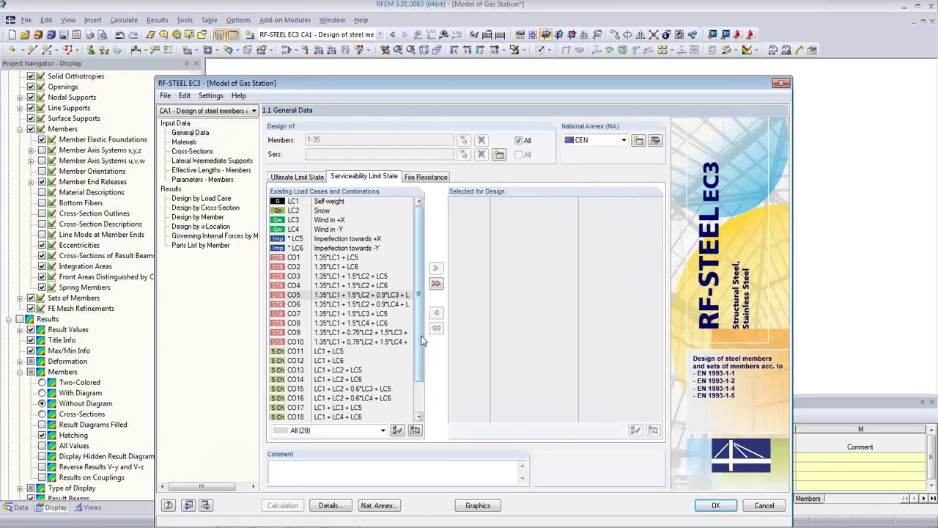
{"action": "scroll", "coordinate": [423, 337], "scroll_direction": "down", "scroll_amount": 2}
{"action": "double_click", "coordinate": [330, 417]}
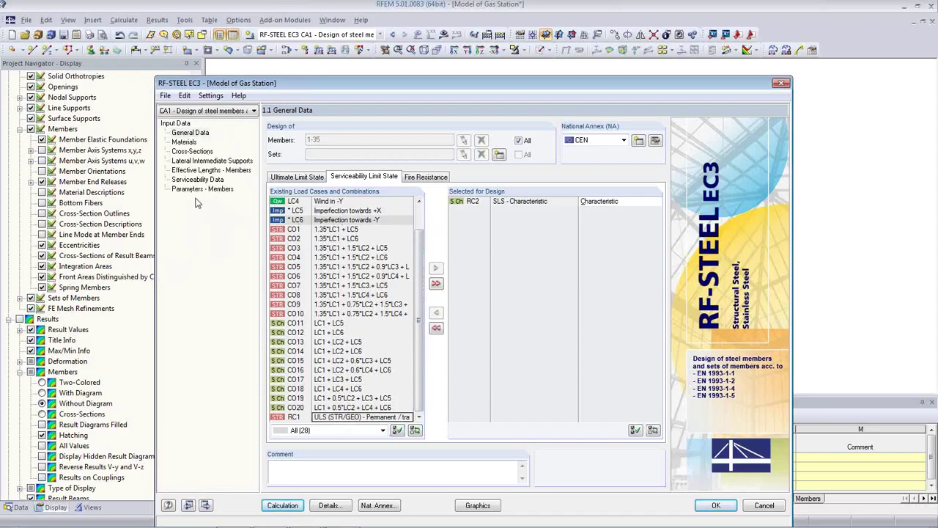
Review the materials and member parameters, and set the first serviceability data entry's reference to Member
{"action": "left_click", "coordinate": [184, 142]}
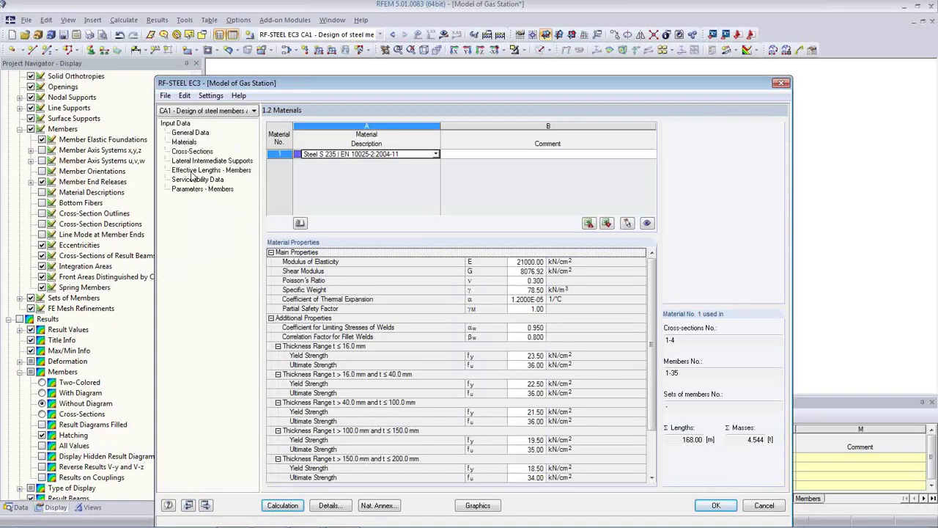
{"action": "left_click", "coordinate": [203, 190]}
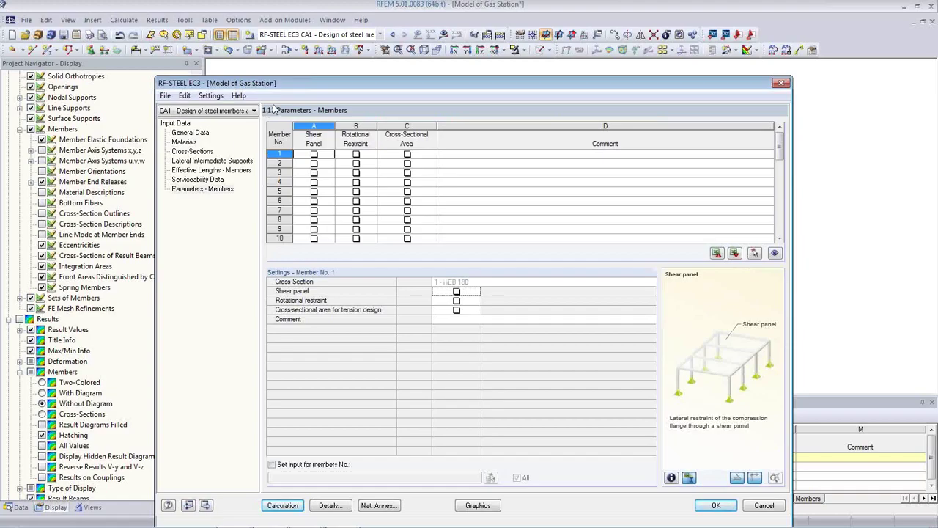
{"action": "left_click_drag", "start_coordinate": [299, 87], "coordinate": [299, 61]}
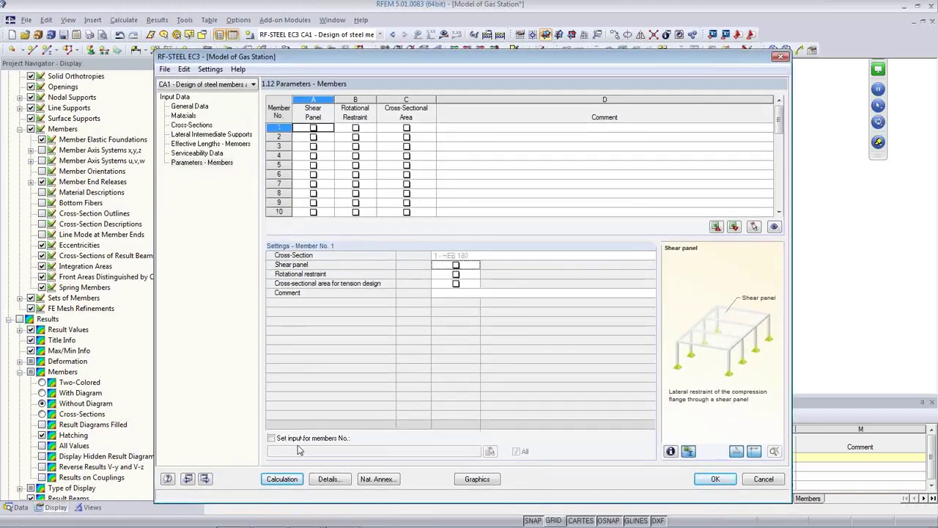
{"action": "left_click", "coordinate": [193, 153]}
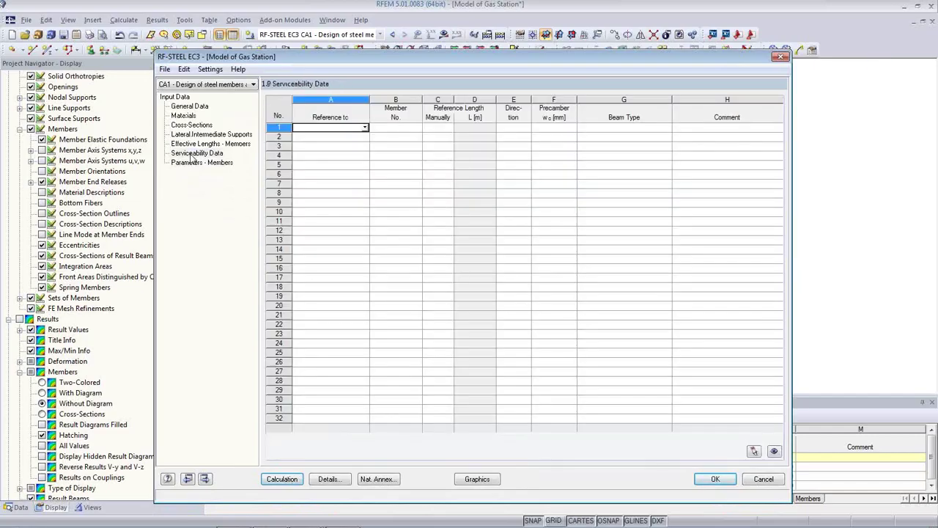
{"action": "left_click", "coordinate": [365, 128]}
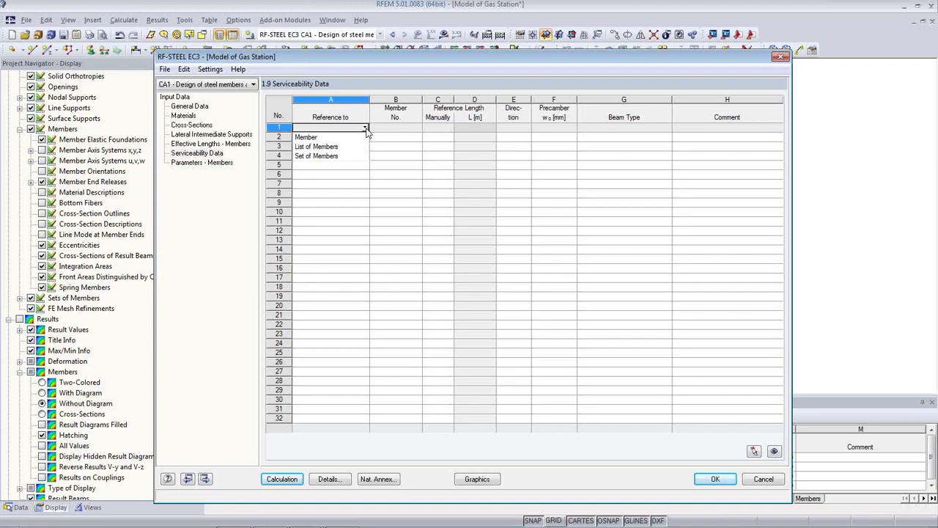
{"action": "left_click", "coordinate": [362, 138]}
Pick members 2, 3, 5, 6 and 9 graphically in the model for the serviceability data
{"action": "left_click", "coordinate": [396, 129]}
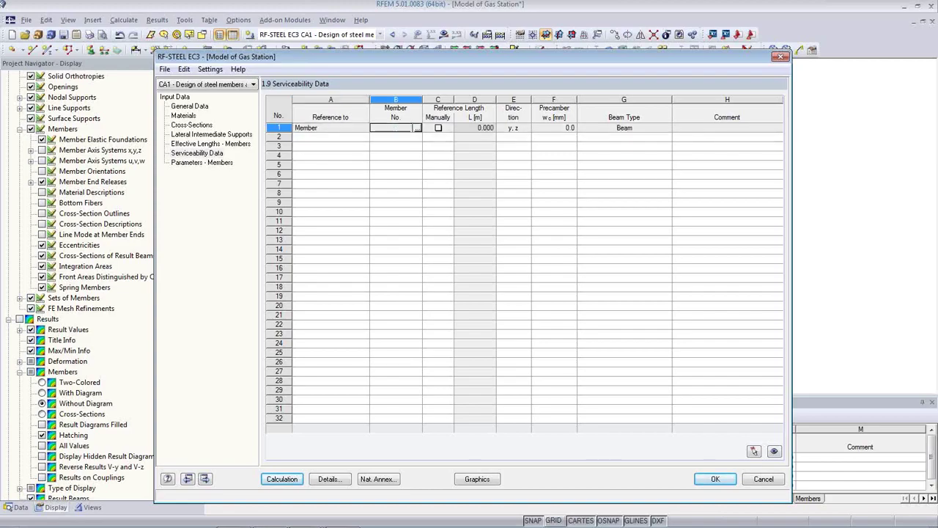
{"action": "left_click", "coordinate": [418, 129]}
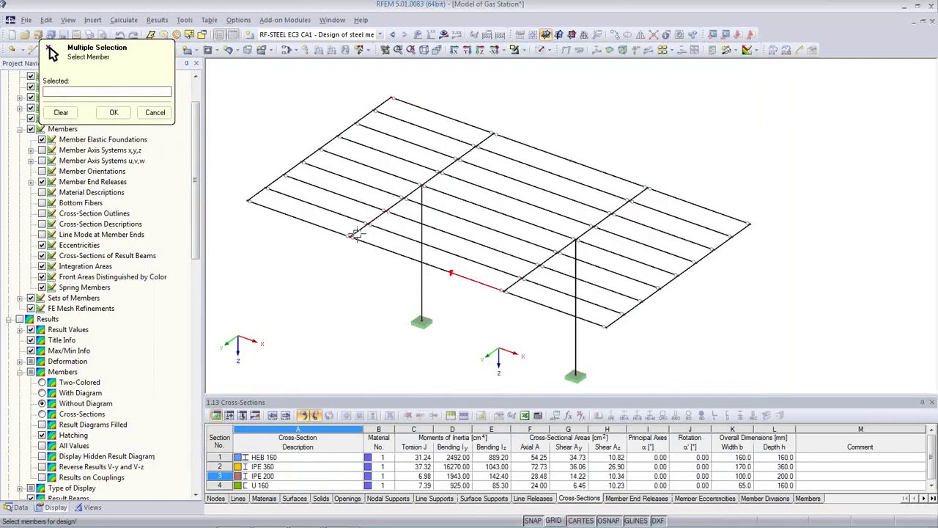
{"action": "left_click", "coordinate": [374, 219]}
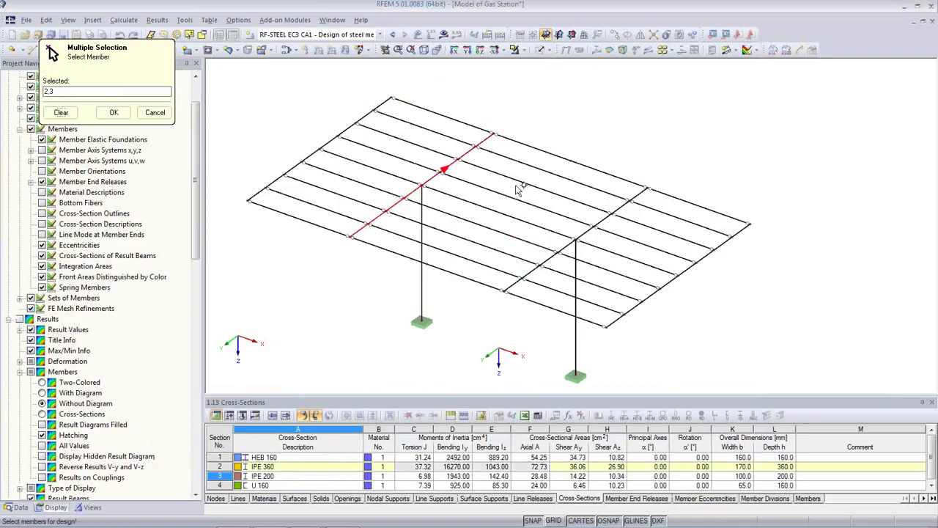
{"action": "left_click", "coordinate": [618, 212]}
{"action": "left_click", "coordinate": [618, 212]}
{"action": "left_click", "coordinate": [534, 268]}
{"action": "left_click", "coordinate": [279, 209]}
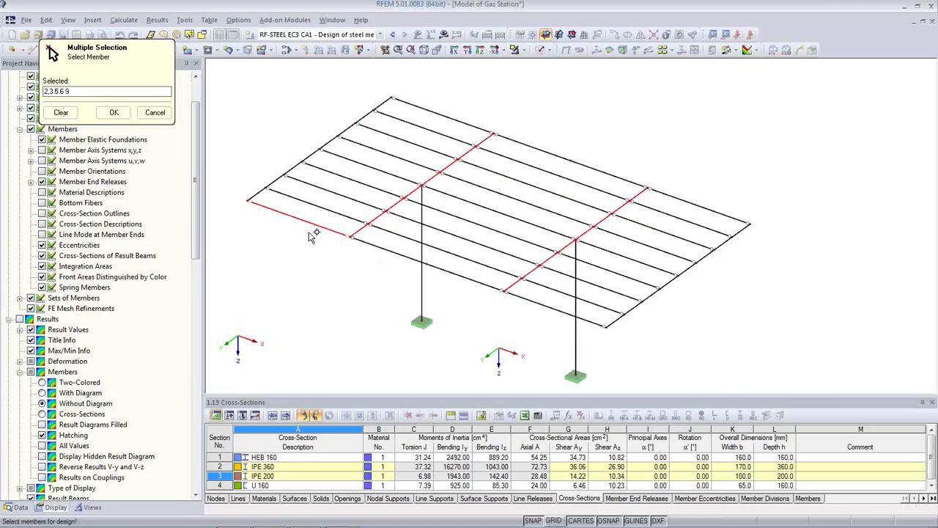
{"action": "left_click", "coordinate": [113, 112]}
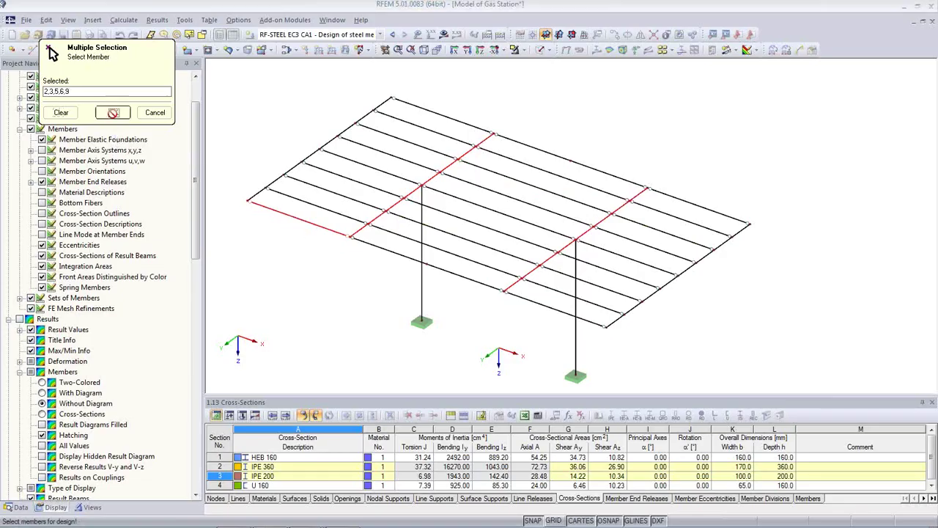
Set the beam type of members 2 and 3 to Cantilever End Free, checking their location in the model
{"action": "left_click", "coordinate": [610, 129]}
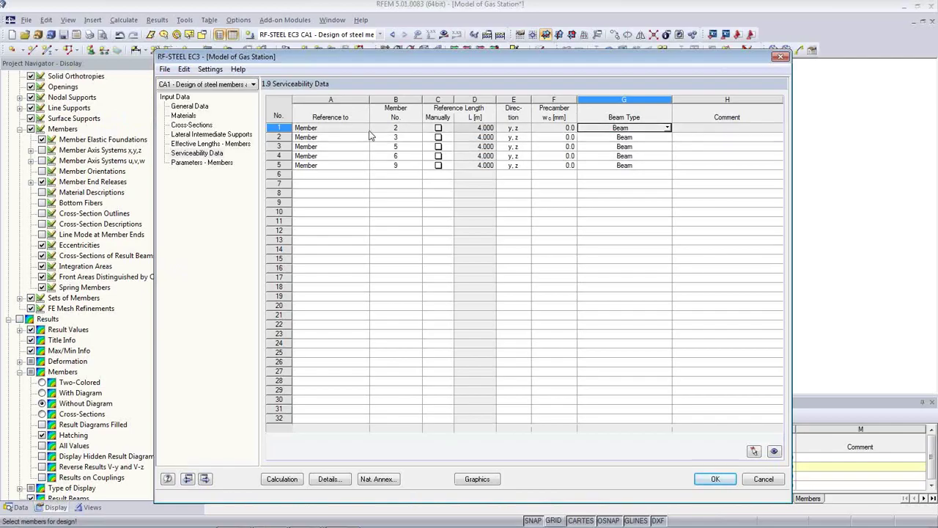
{"action": "left_click_drag", "start_coordinate": [396, 59], "coordinate": [438, 311]}
{"action": "left_click_drag", "start_coordinate": [422, 300], "coordinate": [379, 303]}
{"action": "left_click", "coordinate": [649, 368]}
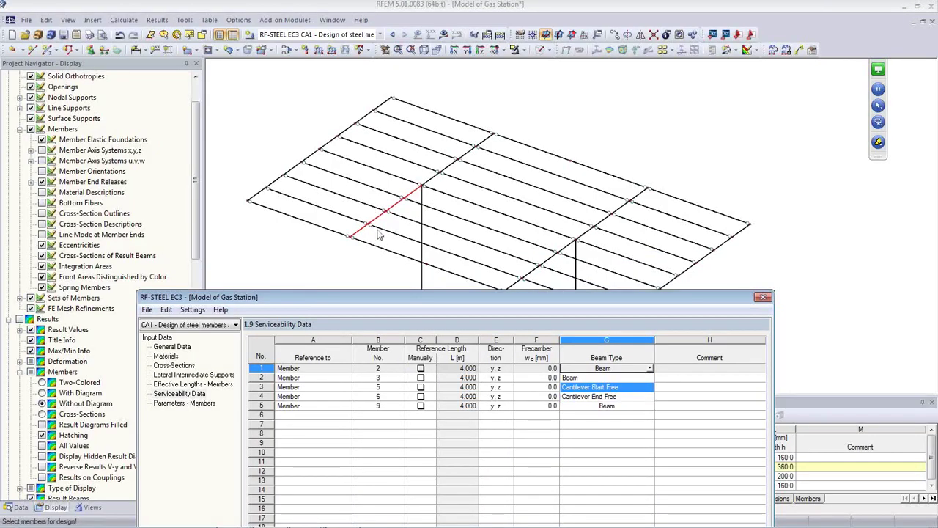
{"action": "left_click", "coordinate": [611, 396]}
{"action": "left_click", "coordinate": [642, 377]}
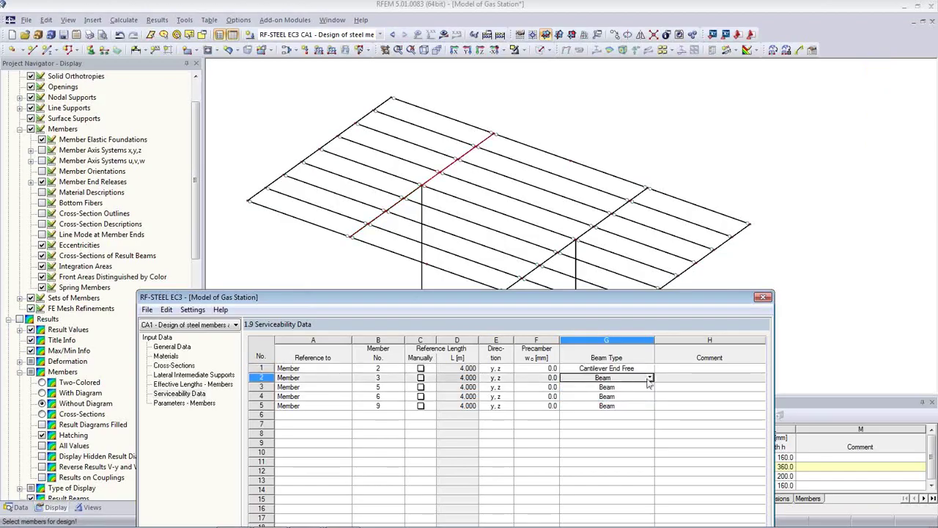
{"action": "left_click", "coordinate": [650, 378]}
{"action": "left_click", "coordinate": [635, 406]}
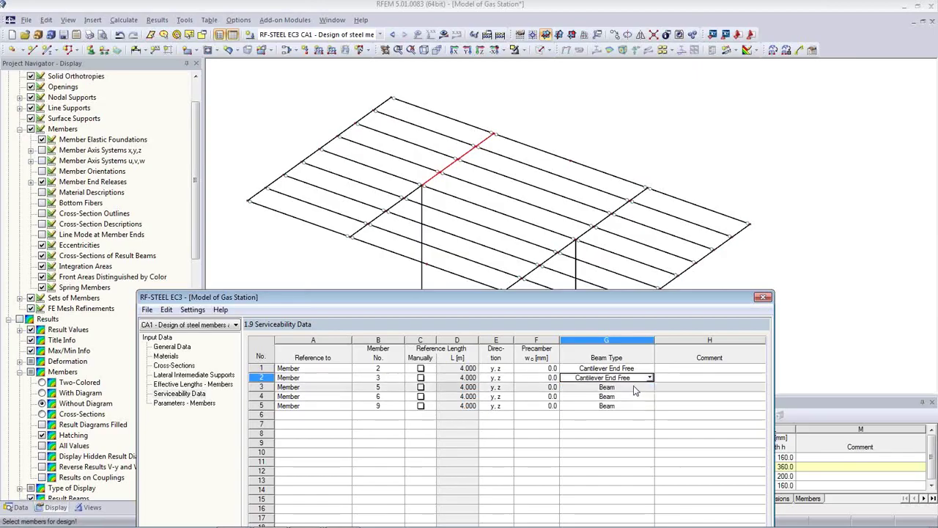
Set the beam type of members 5, 6 and 9 to Cantilever End Free in the serviceability data
{"action": "left_click", "coordinate": [634, 388]}
{"action": "left_click", "coordinate": [650, 386]}
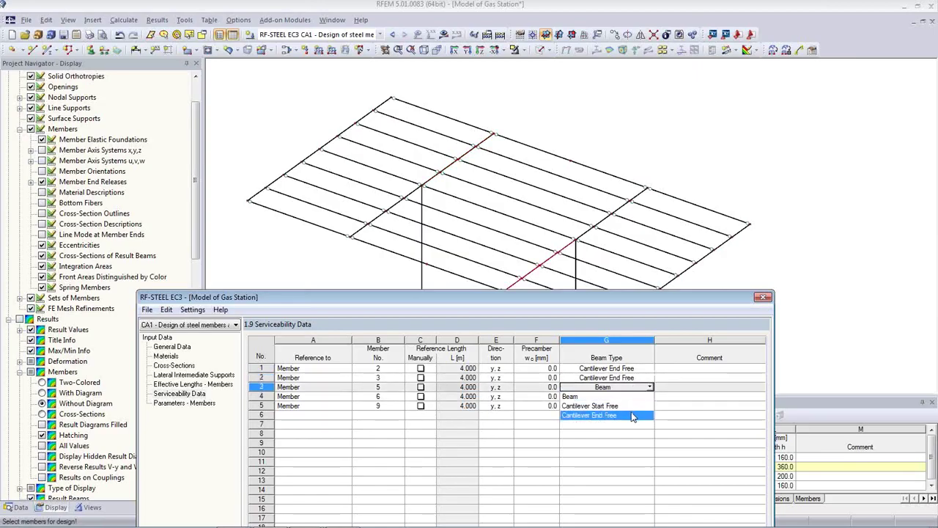
{"action": "left_click", "coordinate": [634, 415]}
{"action": "left_click", "coordinate": [640, 397]}
{"action": "left_click", "coordinate": [649, 397]}
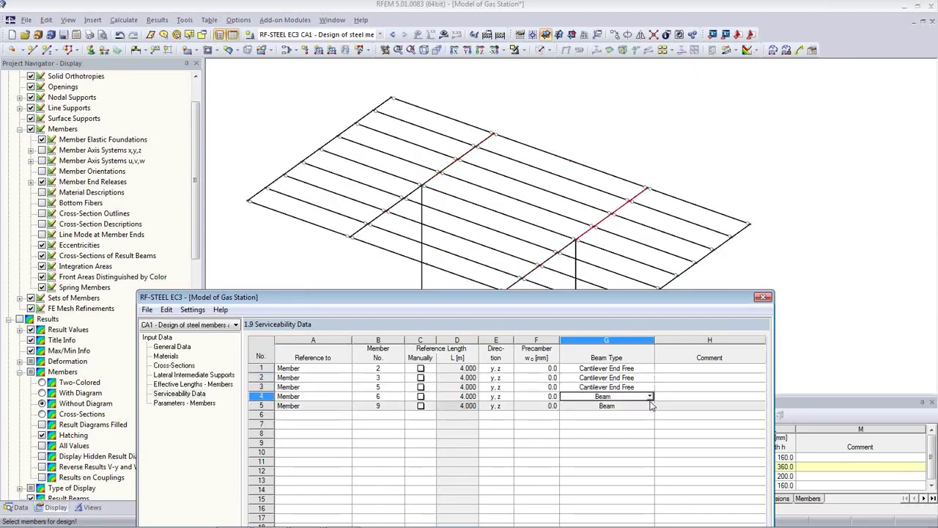
{"action": "left_click", "coordinate": [621, 423]}
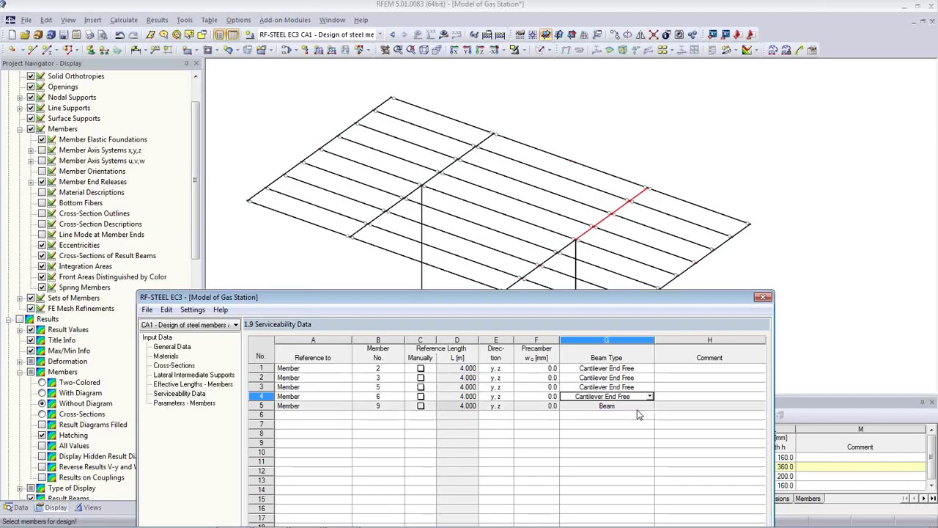
{"action": "left_click", "coordinate": [634, 407]}
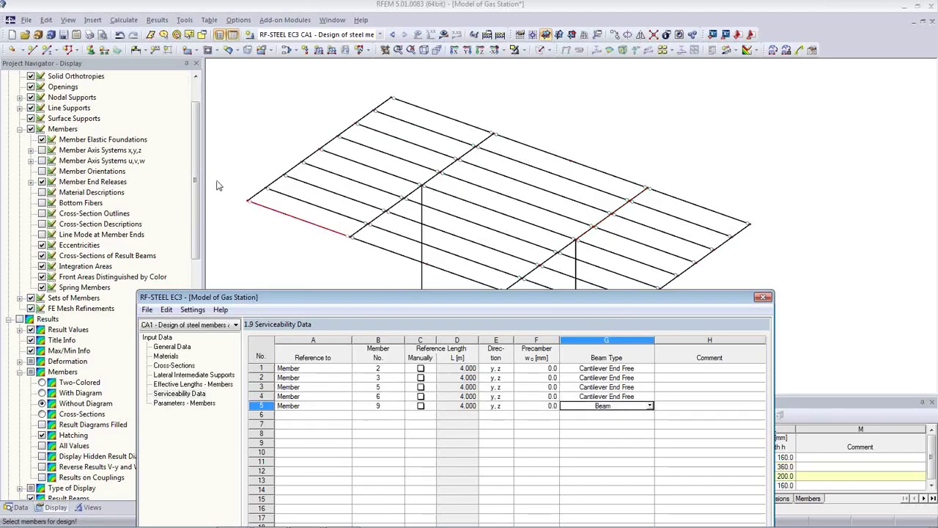
{"action": "left_click", "coordinate": [650, 405]}
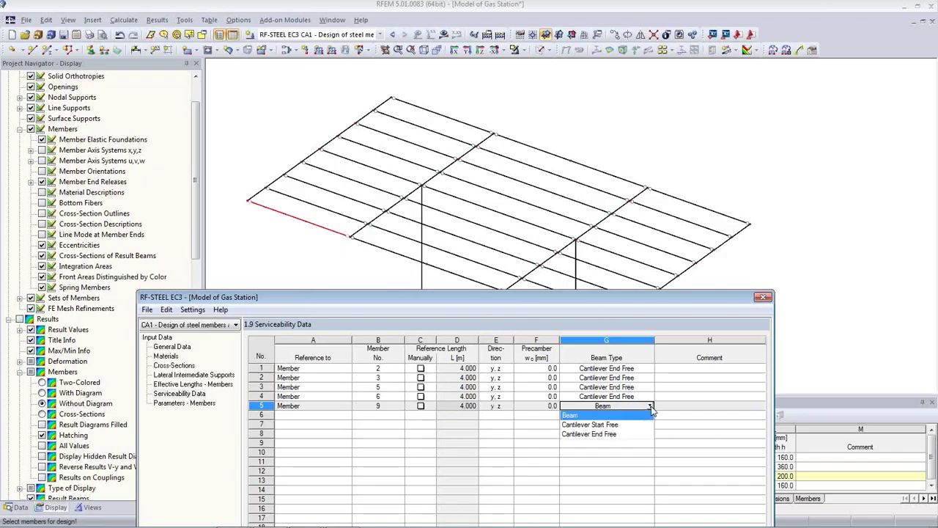
{"action": "left_click", "coordinate": [627, 434]}
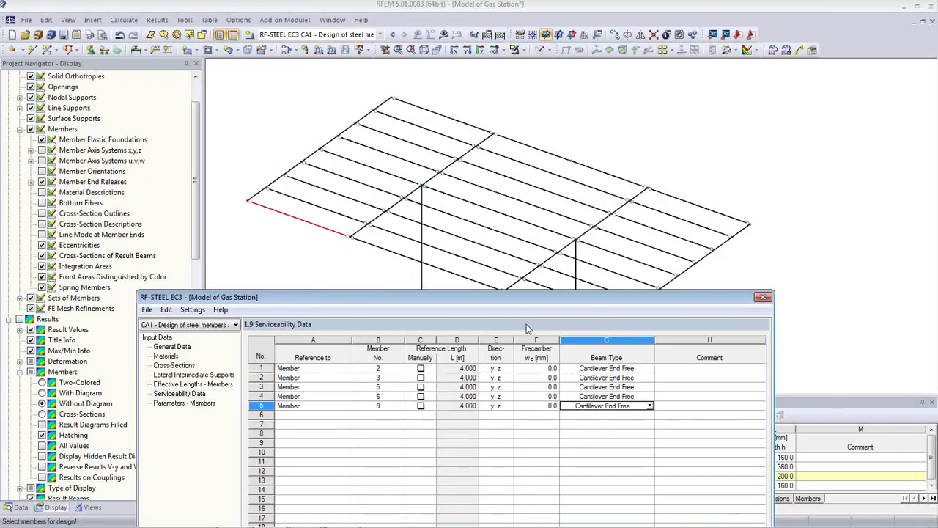
Calculate the design including serviceability and examine the deflection design details of the governing RC2 result
{"action": "left_click_drag", "start_coordinate": [519, 301], "coordinate": [546, 139]}
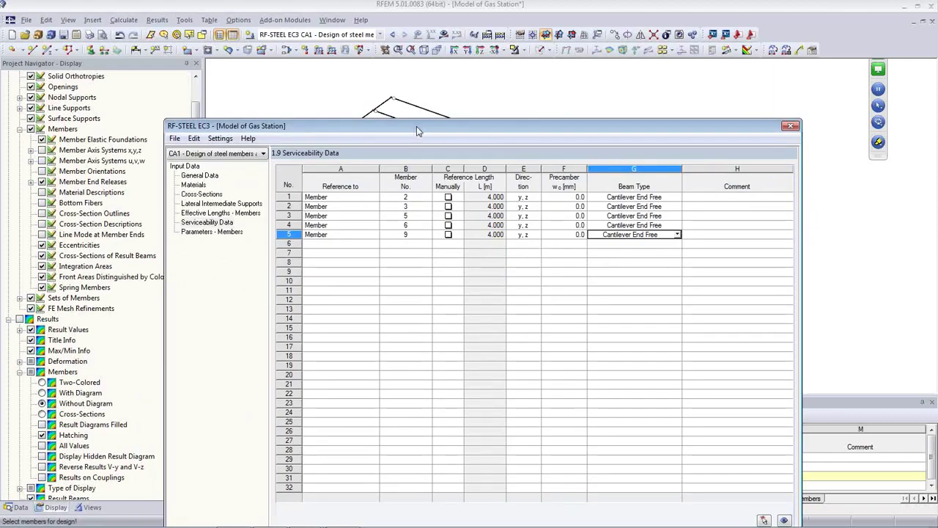
{"action": "left_click_drag", "start_coordinate": [415, 127], "coordinate": [394, 56]}
{"action": "left_click", "coordinate": [271, 479]}
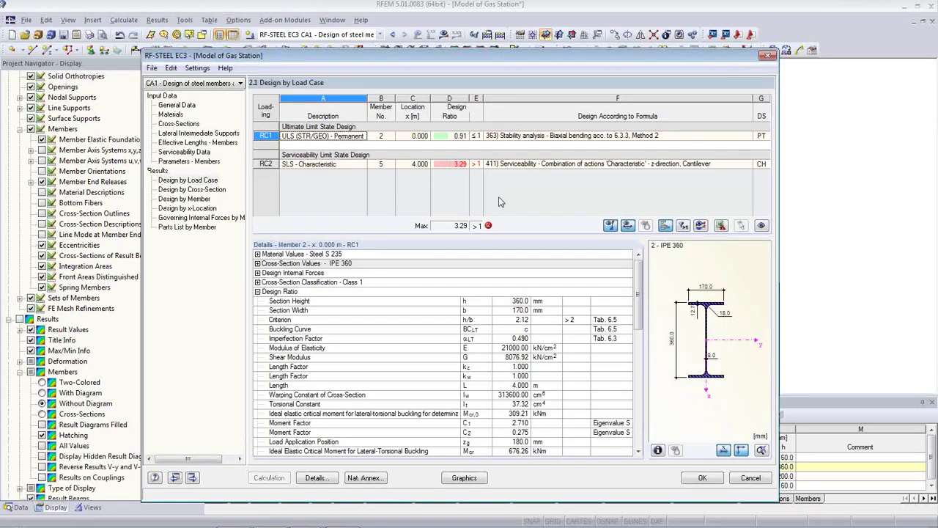
{"action": "left_click", "coordinate": [459, 165]}
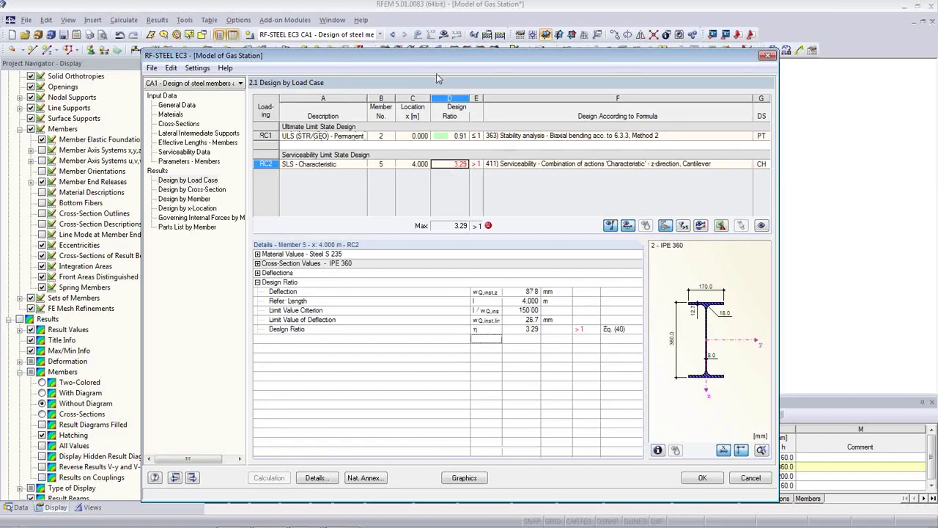
Change cross-section 1 to HEB 240 and cross-section 2 to IPE 400 in the design module, checking the affected members in the model
{"action": "left_click_drag", "start_coordinate": [433, 59], "coordinate": [471, 359]}
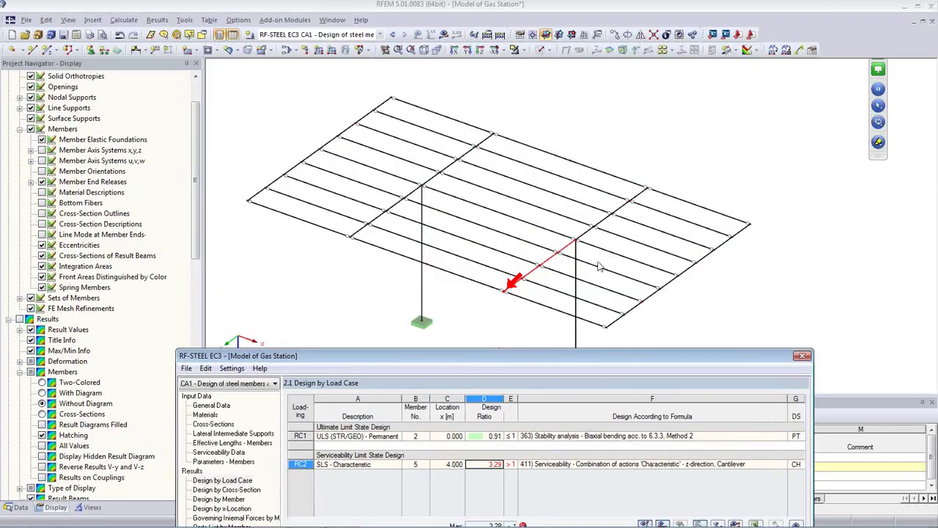
{"action": "left_click_drag", "start_coordinate": [494, 358], "coordinate": [500, 133]}
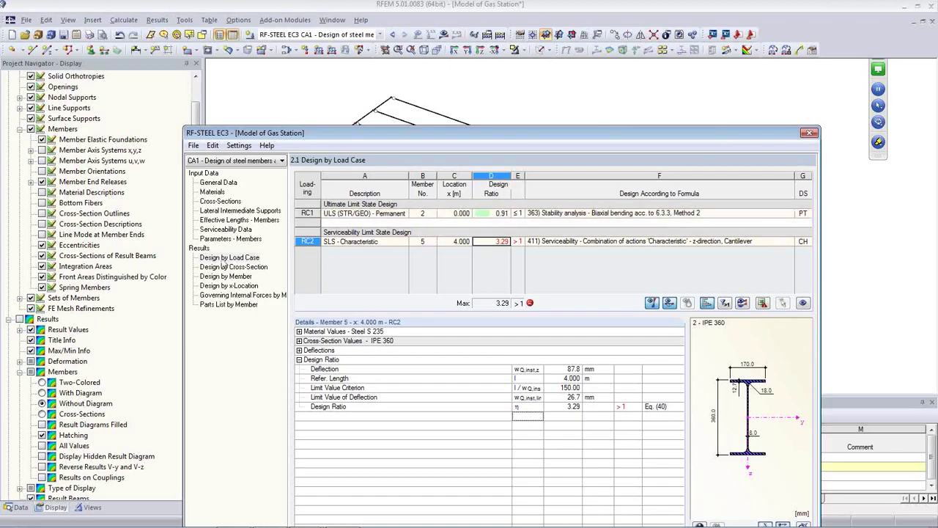
{"action": "left_click", "coordinate": [220, 201]}
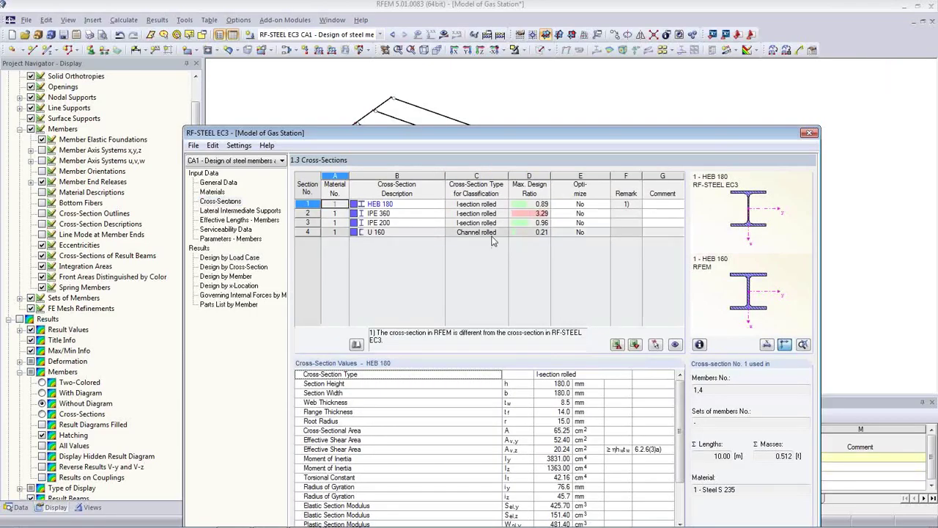
{"action": "left_click", "coordinate": [422, 206]}
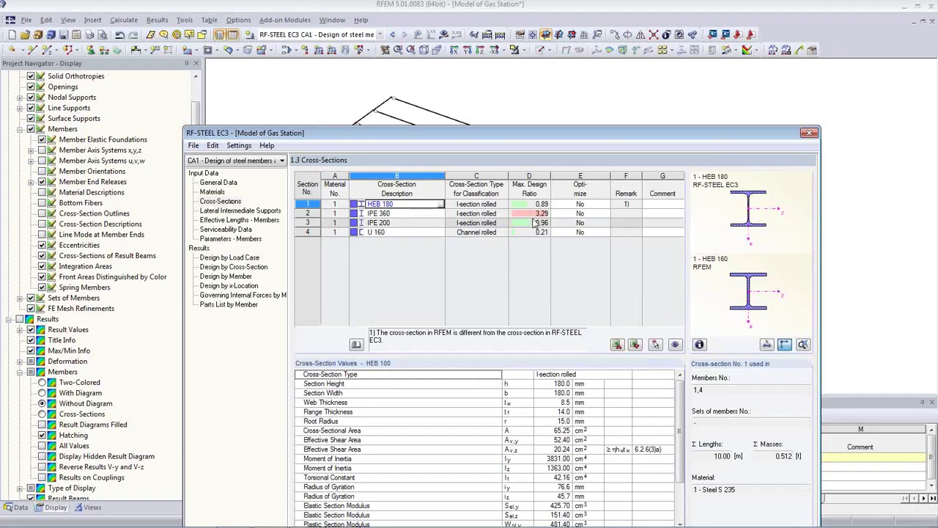
{"action": "key", "text": "BackSpace"}
{"action": "key", "text": "BackSpace"}
{"action": "left_click", "coordinate": [416, 212]}
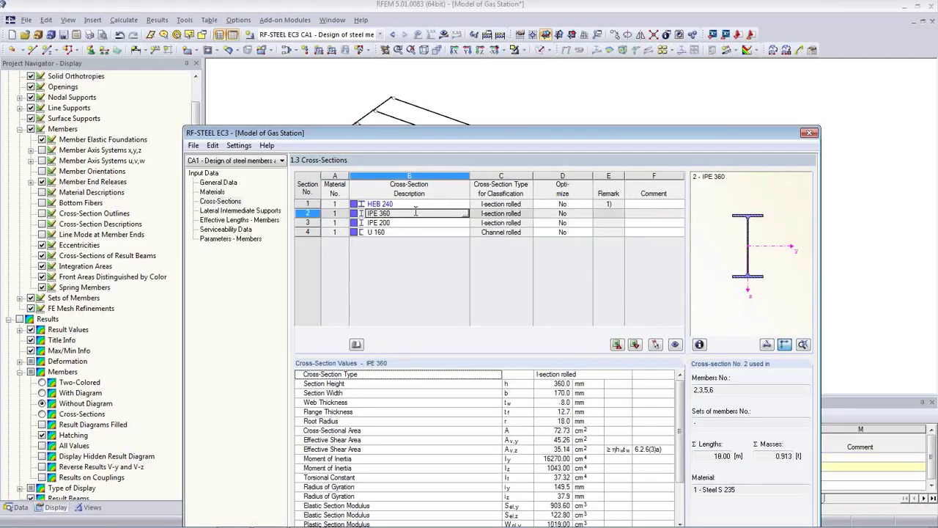
{"action": "left_click_drag", "start_coordinate": [505, 137], "coordinate": [551, 195]}
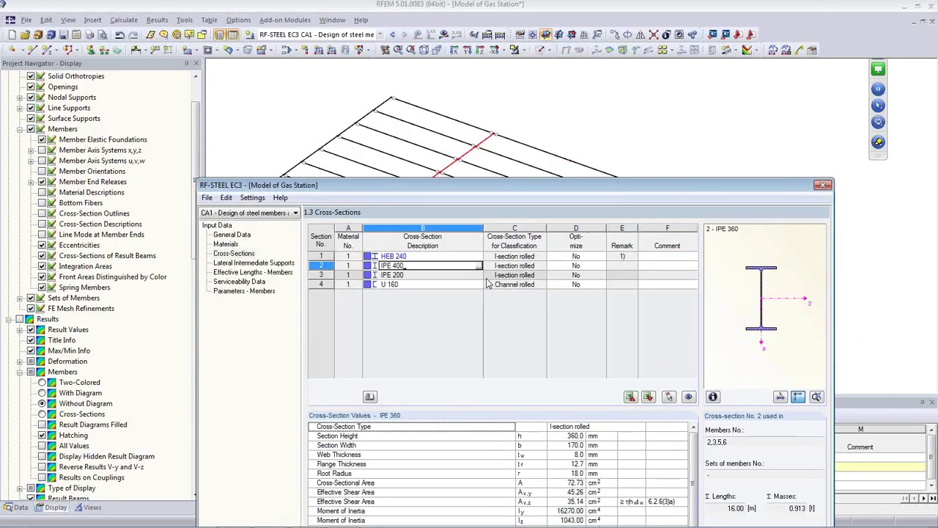
Export all changed cross-sections to RFEM, accepting that the existing results are deleted
{"action": "left_click", "coordinate": [422, 256]}
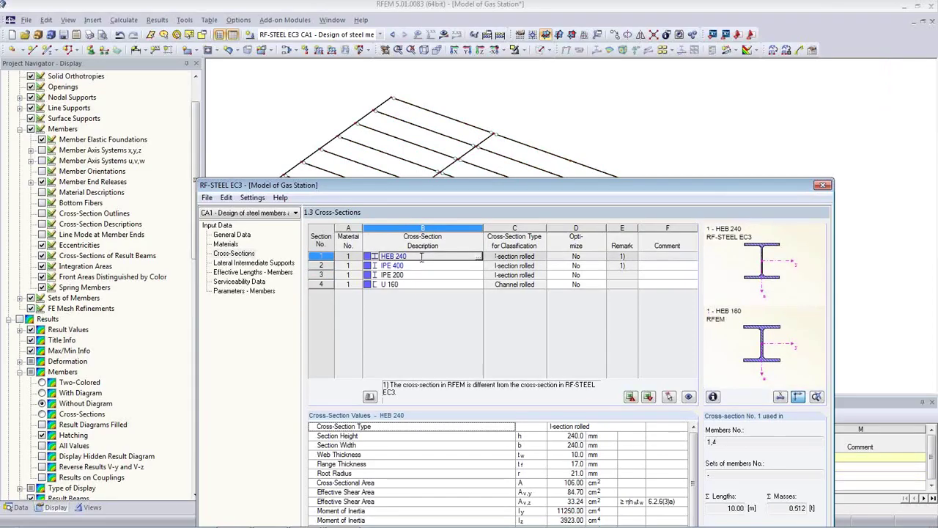
{"action": "right_click", "coordinate": [422, 257]}
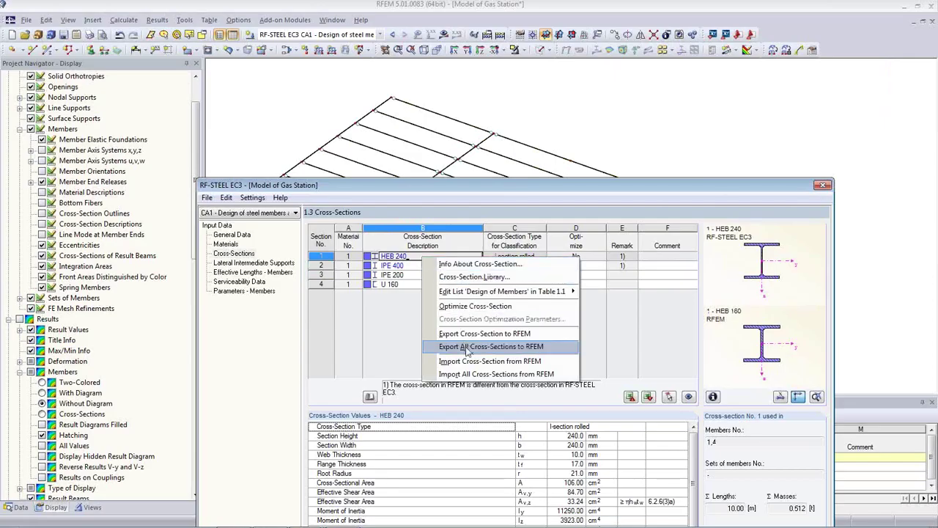
{"action": "left_click", "coordinate": [467, 347]}
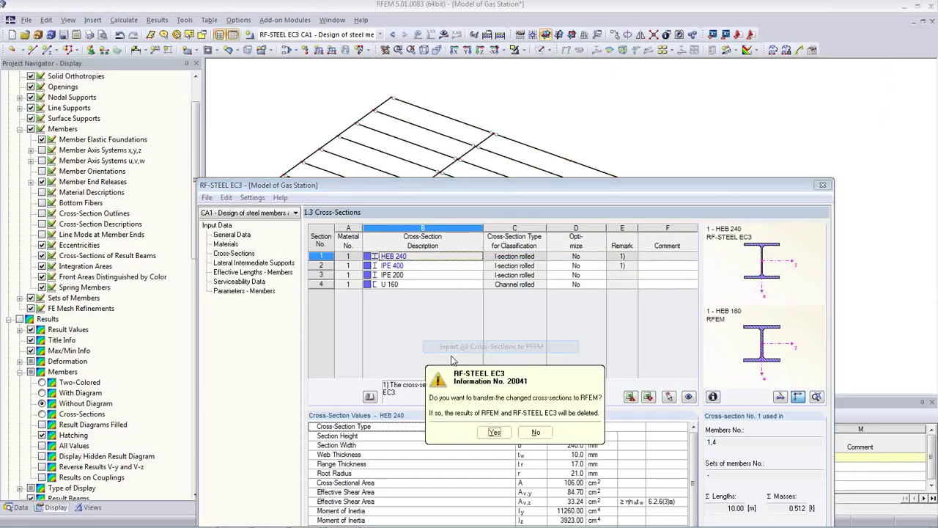
{"action": "left_click", "coordinate": [493, 437]}
{"action": "left_click", "coordinate": [513, 437]}
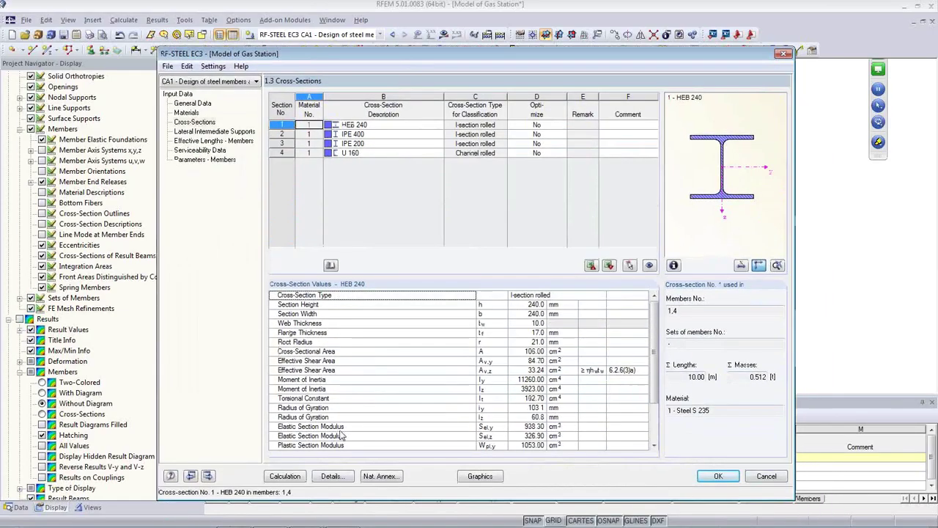
Recalculate the design, review the RC2 deflection details and the design by cross-section, and close the module keeping its data
{"action": "left_click", "coordinate": [292, 475]}
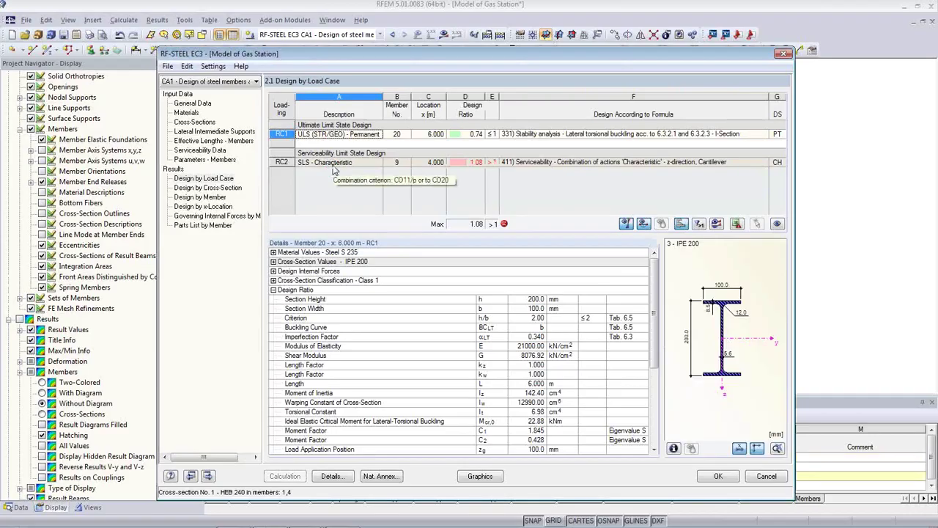
{"action": "left_click", "coordinate": [470, 162]}
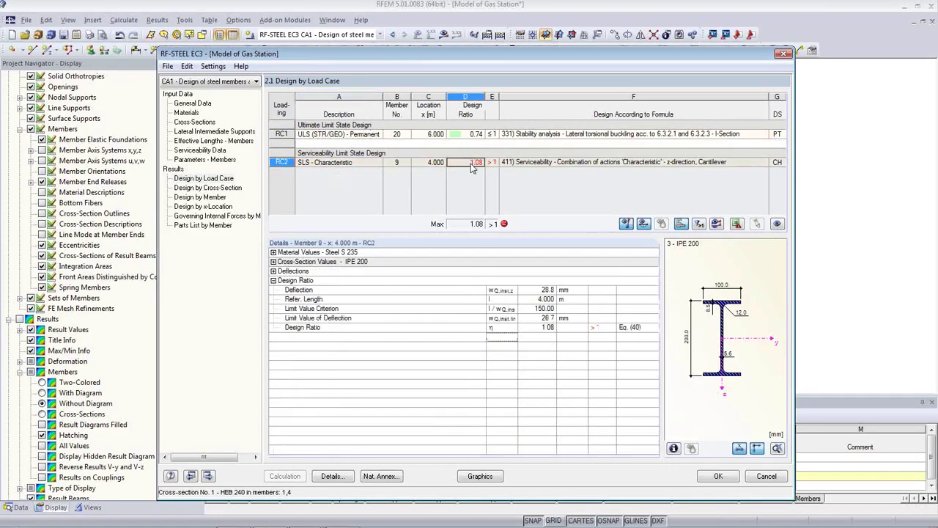
{"action": "left_click_drag", "start_coordinate": [445, 53], "coordinate": [432, 145]}
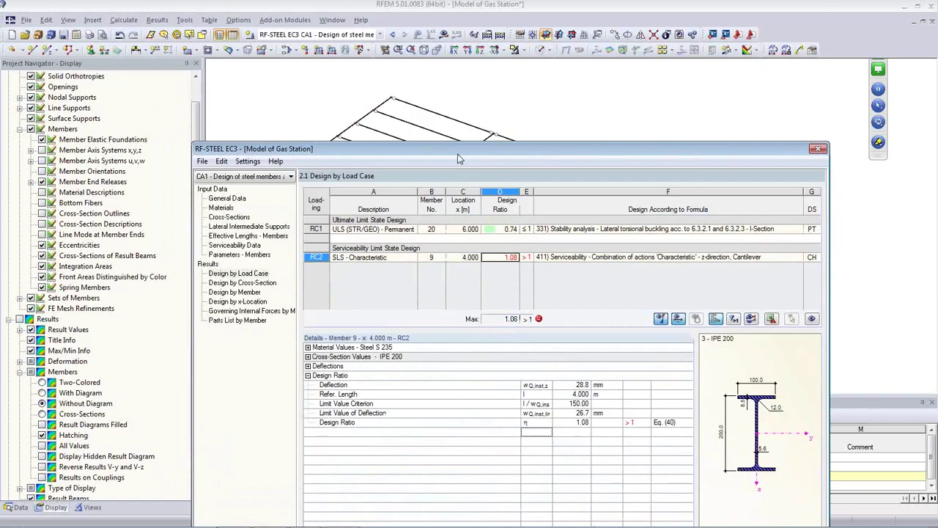
{"action": "left_click_drag", "start_coordinate": [458, 159], "coordinate": [483, 169]}
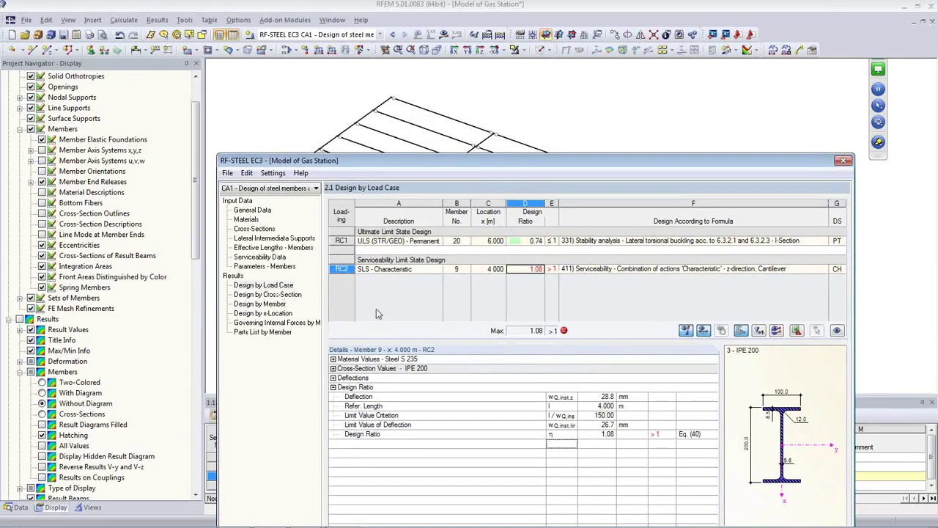
{"action": "left_click", "coordinate": [270, 294]}
{"action": "left_click_drag", "start_coordinate": [432, 166], "coordinate": [389, 83]}
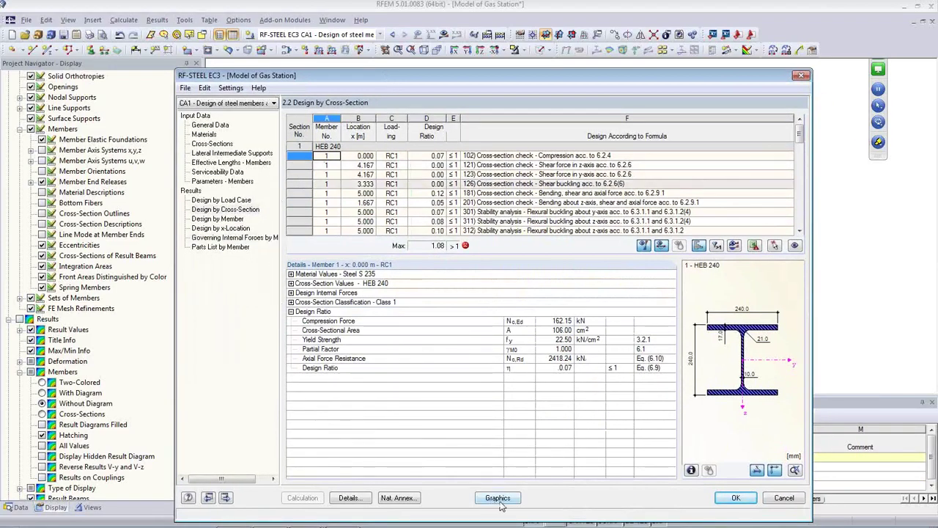
{"action": "left_click", "coordinate": [735, 499]}
Create a new printout report from template 7 - RFEM, Steel and Concrete
{"action": "middle_click_drag", "start_coordinate": [484, 328], "coordinate": [502, 291]}
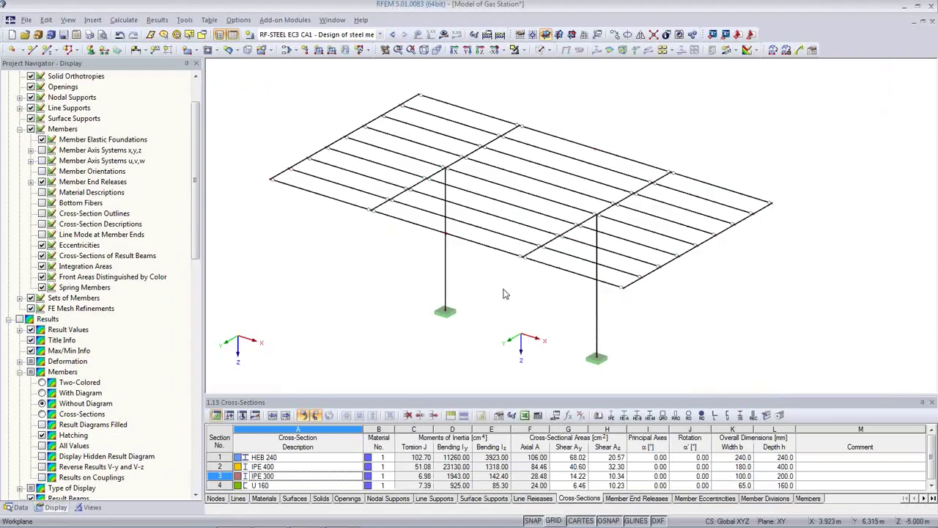
{"action": "left_click", "coordinate": [18, 506]}
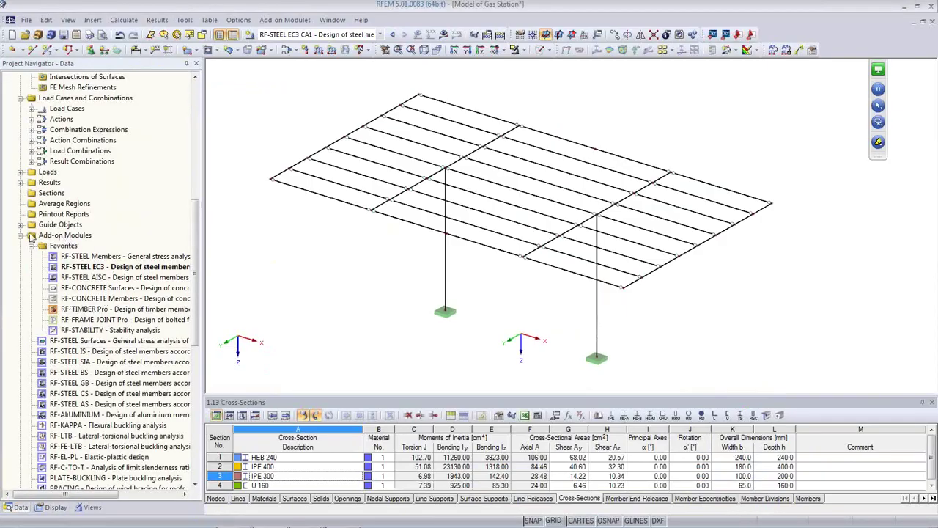
{"action": "right_click", "coordinate": [73, 215]}
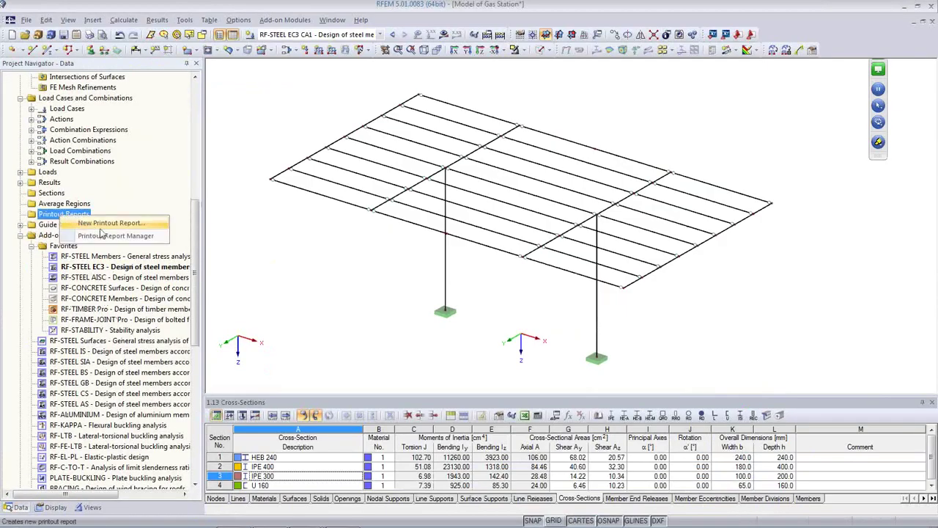
{"action": "left_click", "coordinate": [104, 224]}
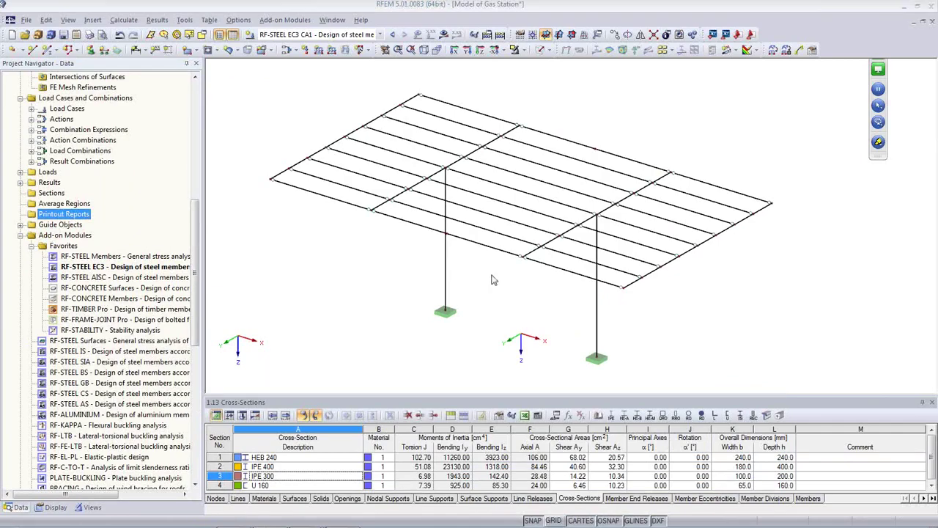
{"action": "left_click", "coordinate": [498, 280]}
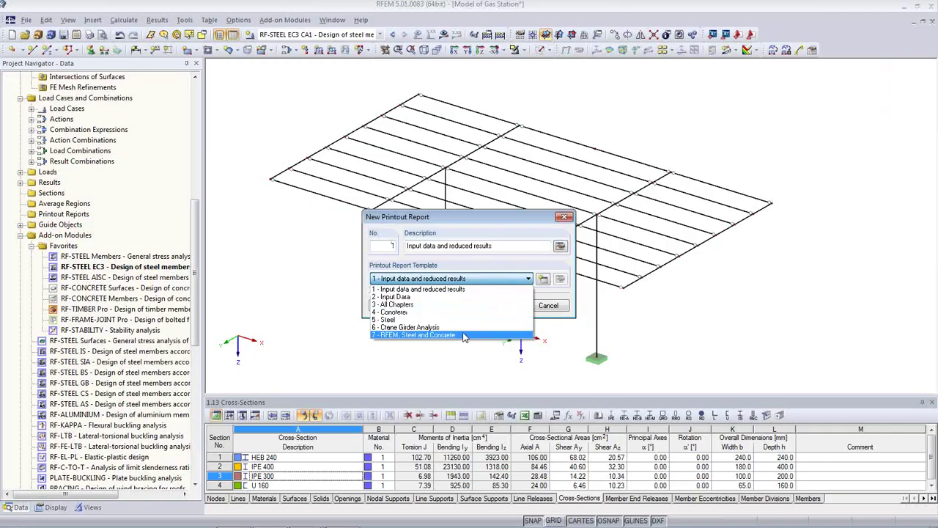
{"action": "left_click", "coordinate": [464, 335]}
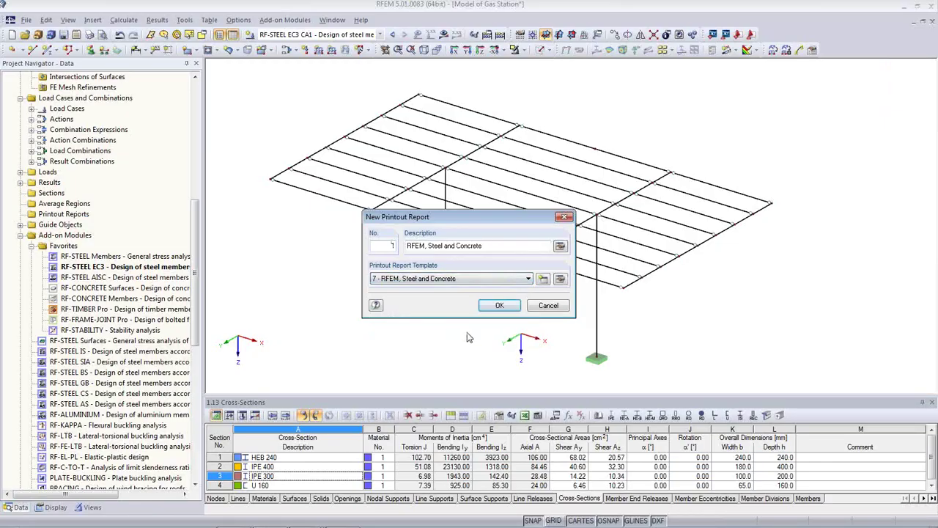
{"action": "left_click", "coordinate": [498, 306]}
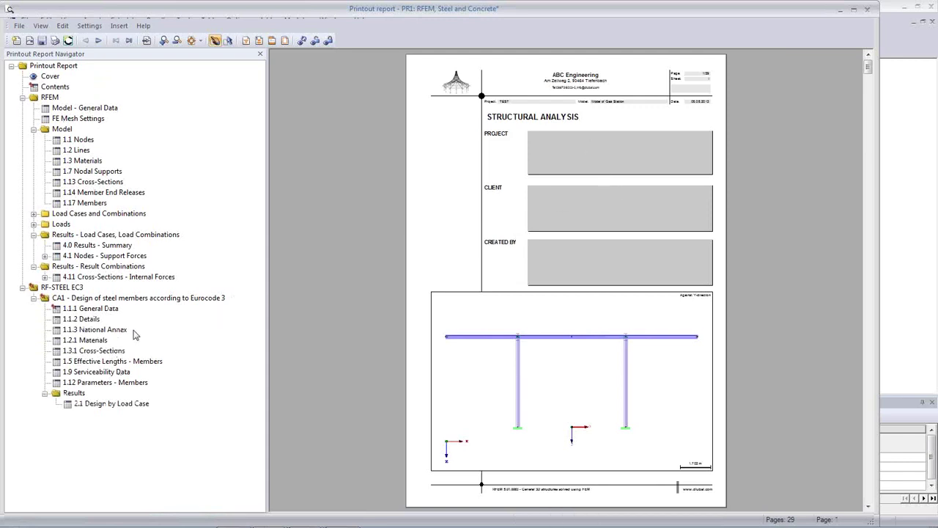
Look through the report's opening pages, enlarging the view to examine the materials, nodal supports and cross-sections tables
{"action": "scroll", "coordinate": [557, 270], "scroll_direction": "down", "scroll_amount": 10}
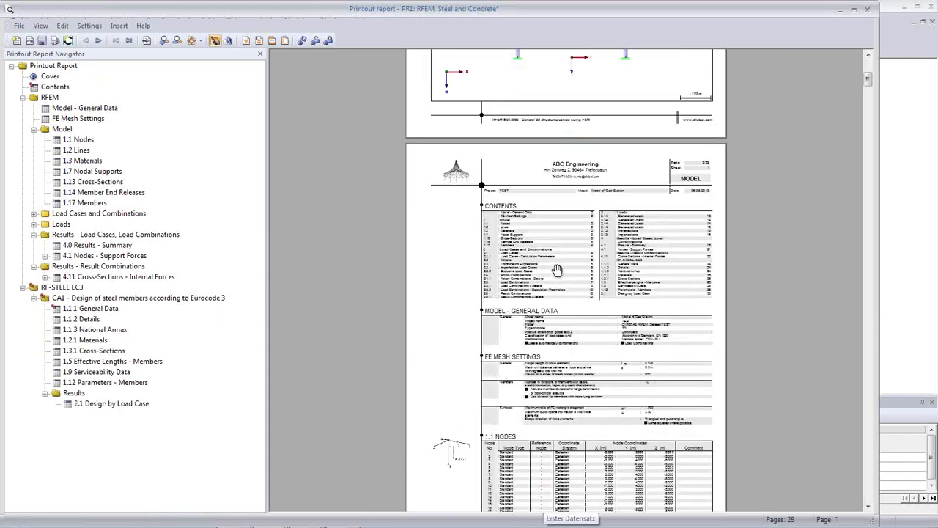
{"action": "scroll", "coordinate": [557, 270], "scroll_direction": "down", "scroll_amount": 10}
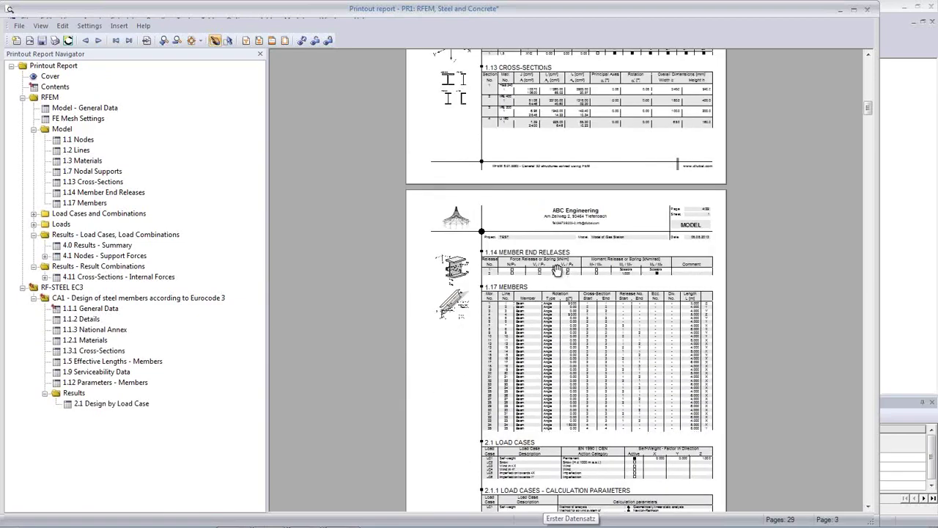
{"action": "scroll", "coordinate": [557, 270], "scroll_direction": "up", "scroll_amount": 6, "text": "ctrl"}
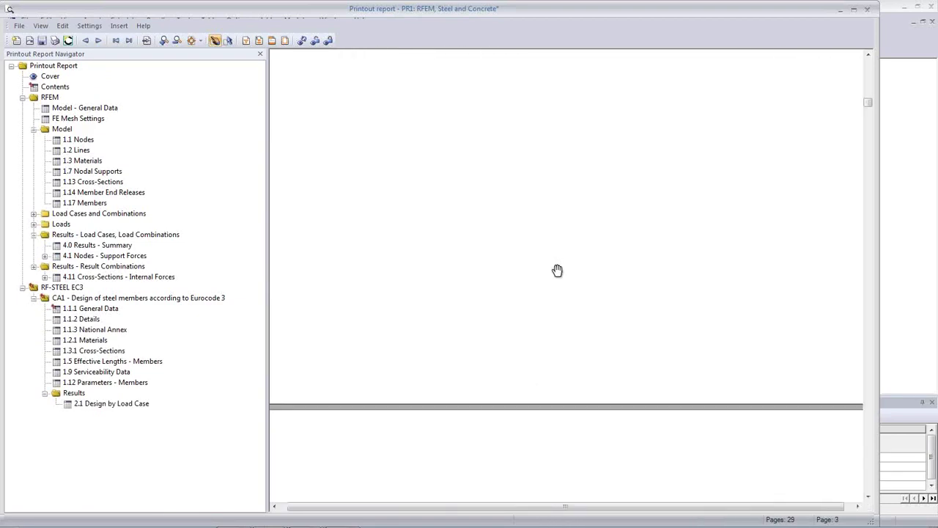
{"action": "scroll", "coordinate": [558, 270], "scroll_direction": "up", "scroll_amount": 2}
{"action": "scroll", "coordinate": [546, 342], "scroll_direction": "up", "scroll_amount": 1, "text": "ctrl"}
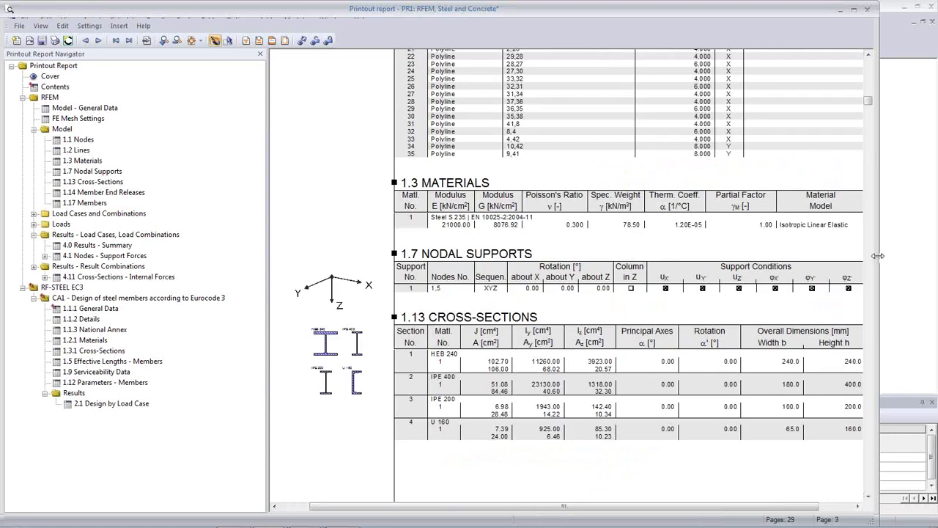
{"action": "left_click_drag", "start_coordinate": [878, 255], "coordinate": [934, 262]}
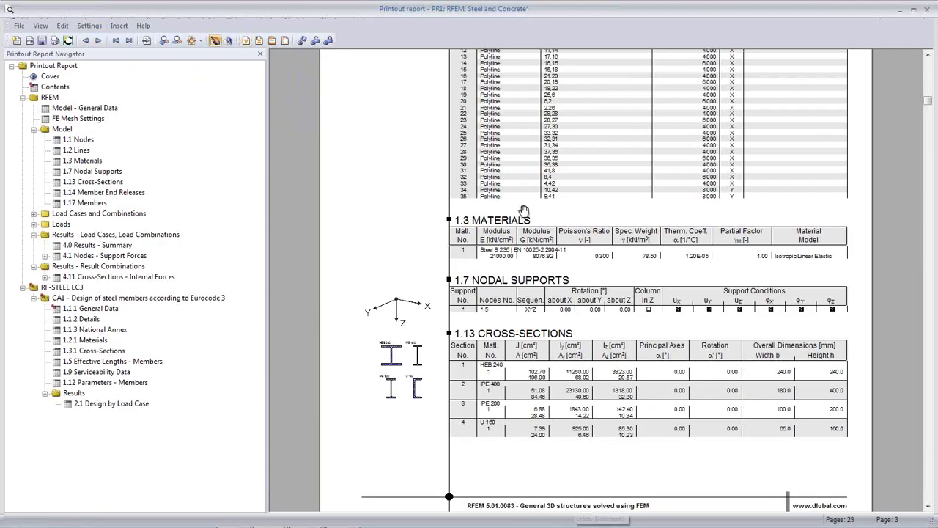
{"action": "scroll", "coordinate": [524, 212], "scroll_direction": "down", "scroll_amount": 1}
{"action": "scroll", "coordinate": [460, 229], "scroll_direction": "up", "scroll_amount": 3}
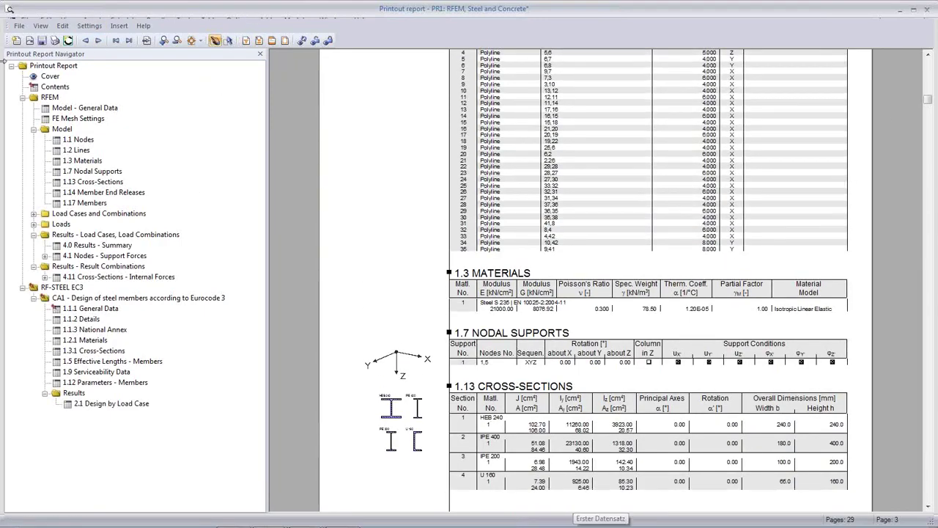
Exit the printout report and save it
{"action": "left_click", "coordinate": [20, 26]}
{"action": "left_click", "coordinate": [29, 154]}
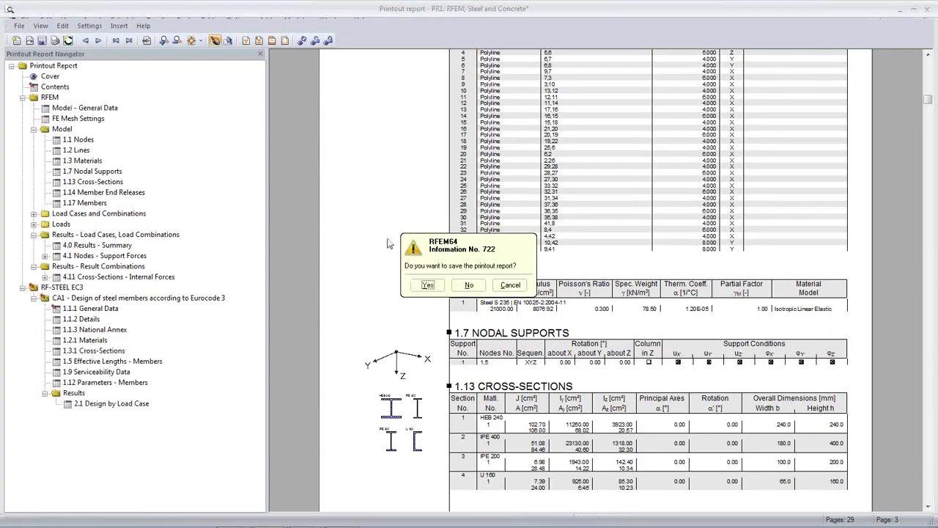
{"action": "left_click", "coordinate": [427, 286]}
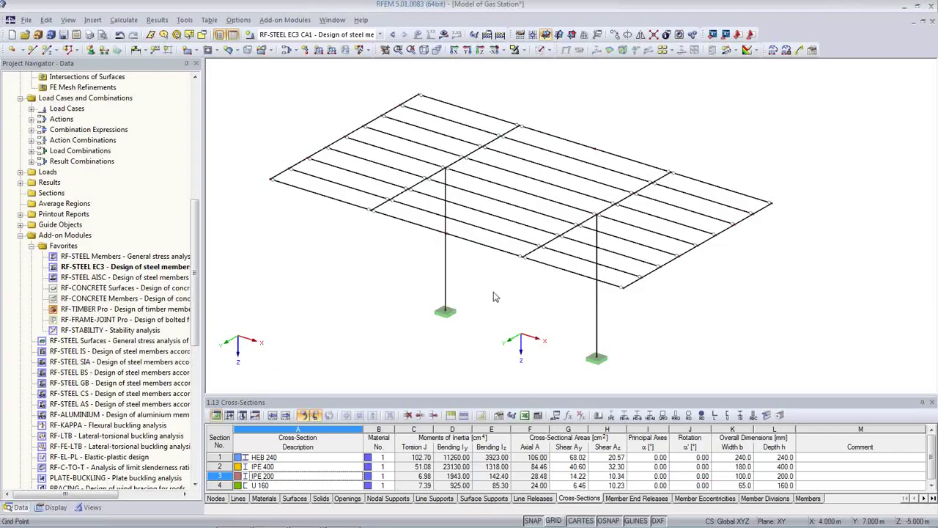
{"action": "scroll", "coordinate": [494, 290], "scroll_direction": "up", "scroll_amount": 1}
{"action": "middle_click_drag", "start_coordinate": [494, 291], "coordinate": [516, 317], "text": "ctrl"}
{"action": "scroll", "coordinate": [505, 302], "scroll_direction": "up", "scroll_amount": 1}
{"action": "scroll", "coordinate": [515, 317], "scroll_direction": "down", "scroll_amount": 1}
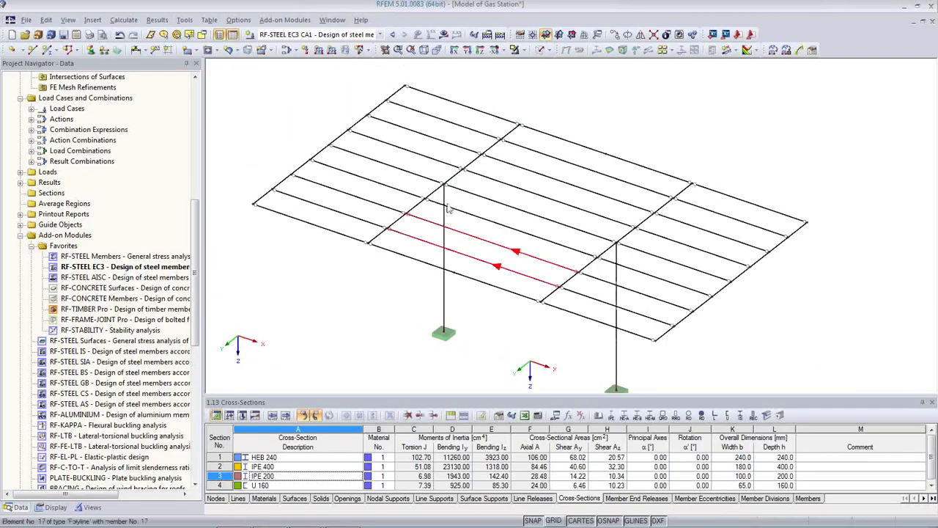
Show the RF-STEEL EC3 design ratios on the model together with the result colour scale panel
{"action": "left_click", "coordinate": [444, 35]}
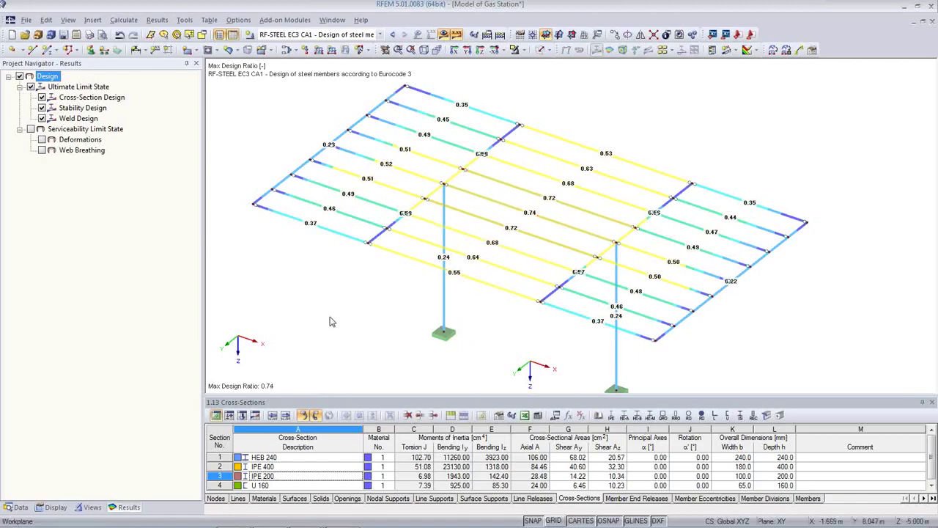
{"action": "middle_click_drag", "start_coordinate": [554, 315], "coordinate": [549, 301]}
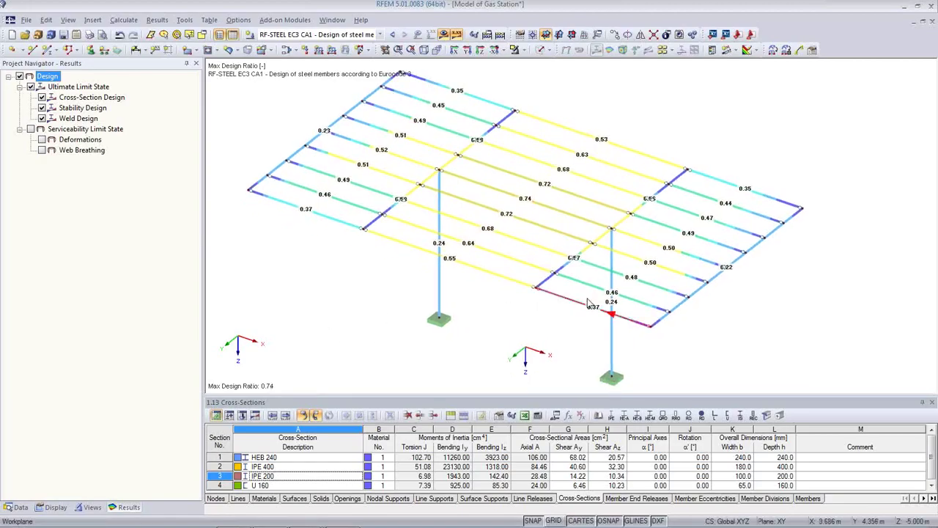
{"action": "left_click", "coordinate": [712, 50]}
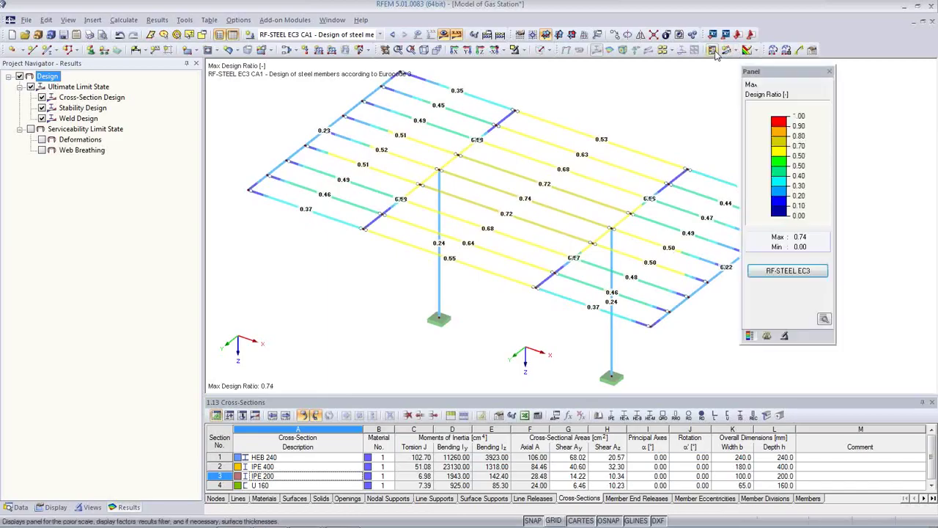
Recolour the two yellow bands between 0.60 and 0.80 orange (255, 128, 0) and save the colour scale globally as "My colors"
{"action": "double_click", "coordinate": [780, 157]}
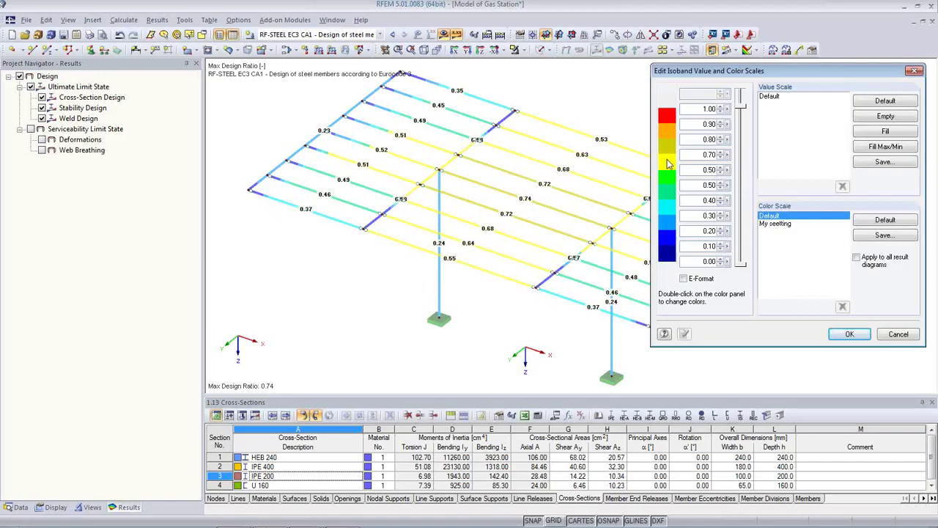
{"action": "double_click", "coordinate": [668, 162]}
{"action": "left_click", "coordinate": [684, 183]}
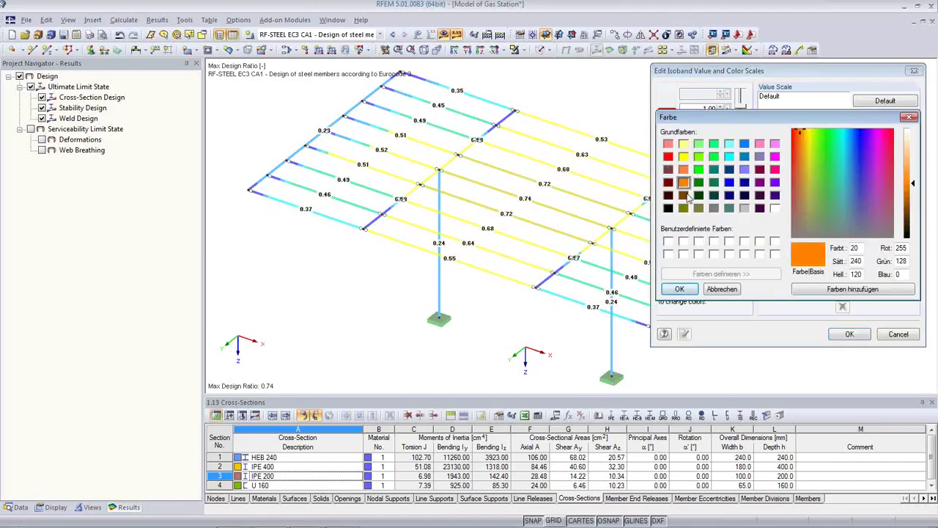
{"action": "left_click", "coordinate": [680, 288]}
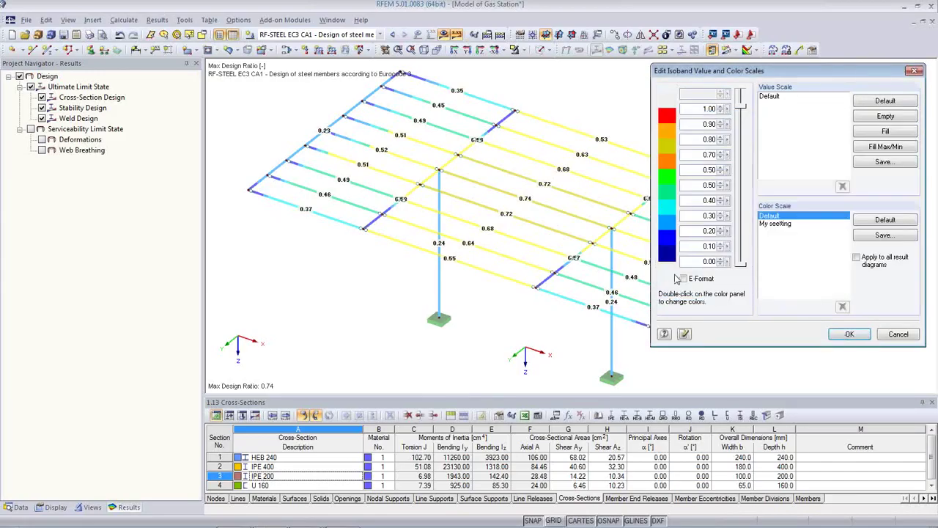
{"action": "double_click", "coordinate": [667, 150]}
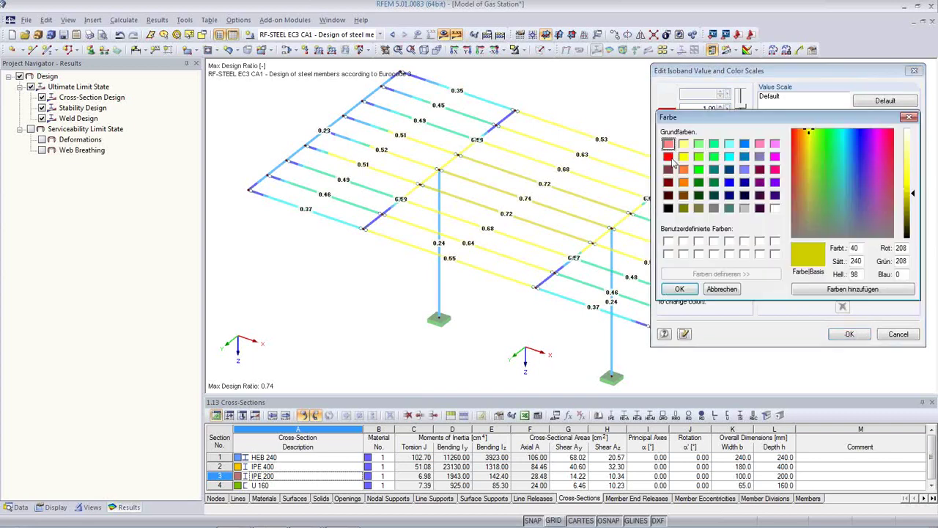
{"action": "left_click", "coordinate": [683, 183]}
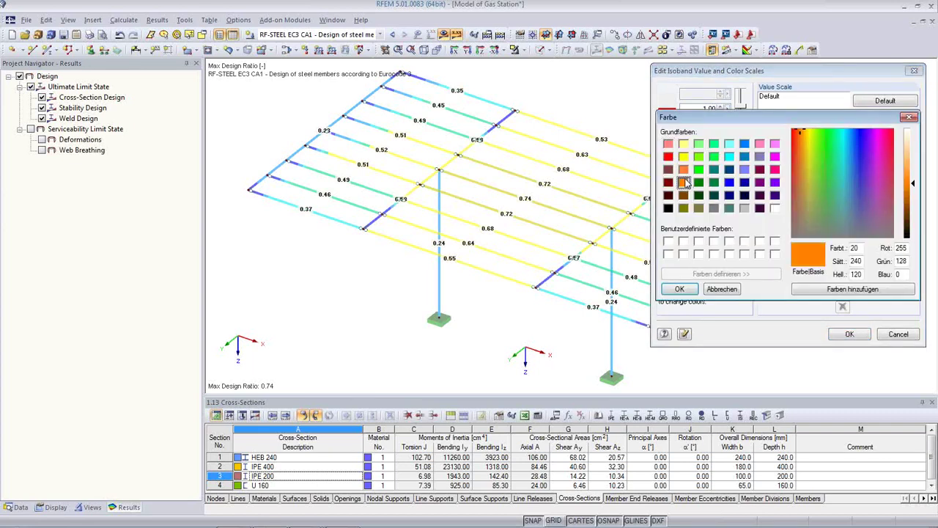
{"action": "left_click", "coordinate": [679, 290]}
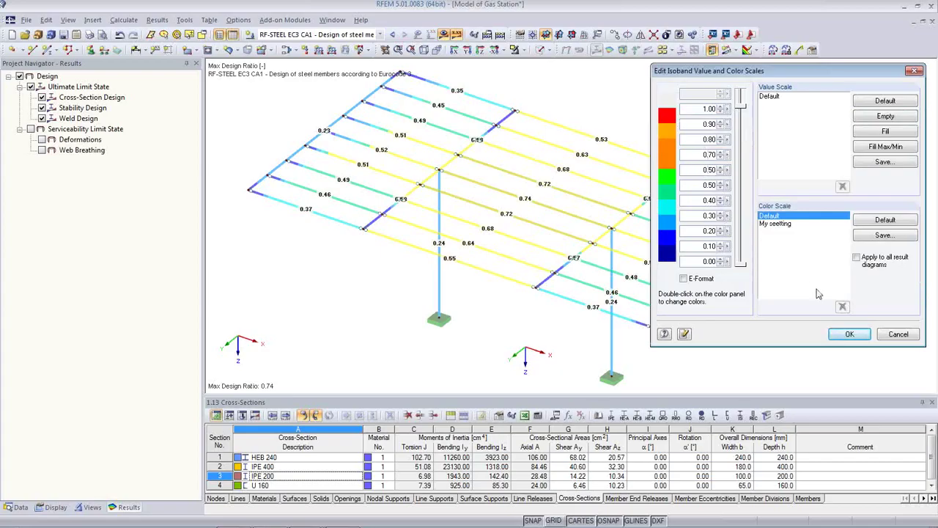
{"action": "left_click", "coordinate": [850, 333]}
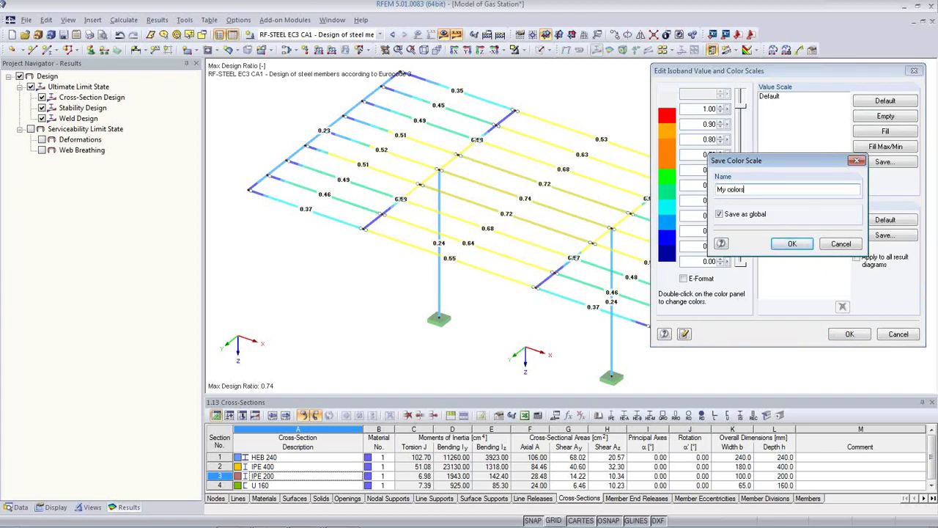
{"action": "left_click", "coordinate": [796, 243]}
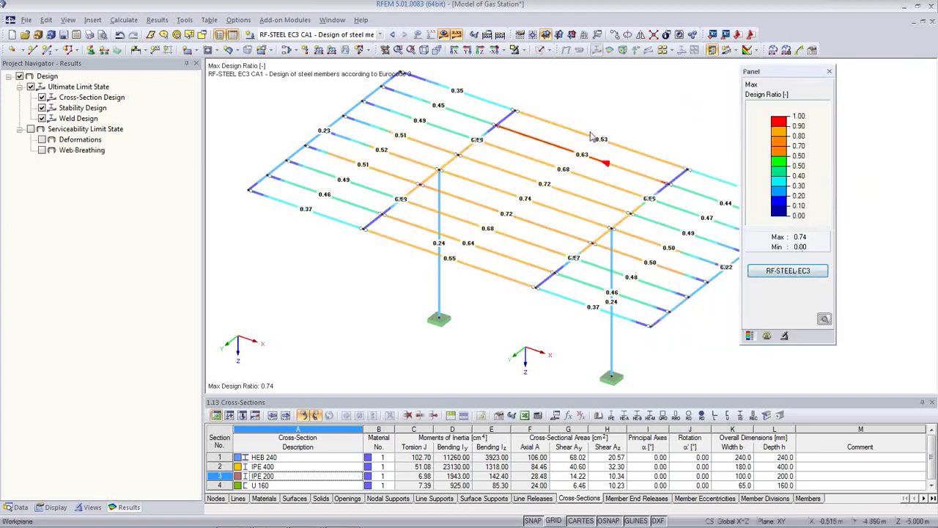
Add the overall maximum design ratio graphic to printout report PR1 at whole page width and 50% page height
{"action": "mouse_move", "coordinate": [491, 291]}
{"action": "middle_mouse_down"}
{"action": "mouse_move", "coordinate": [466, 299]}
{"action": "mouse_move", "coordinate": [478, 293]}
{"action": "middle_mouse_up"}
{"action": "scroll", "coordinate": [479, 293], "scroll_direction": "down", "scroll_amount": 1}
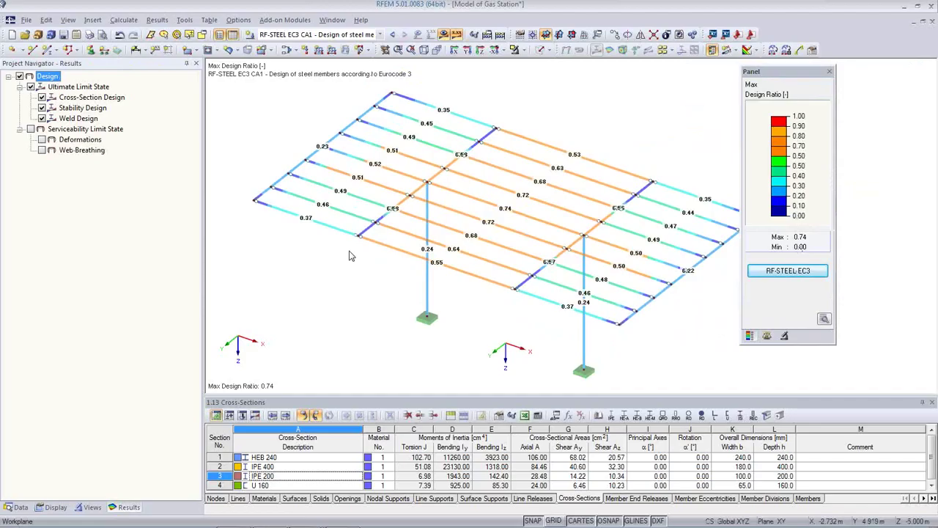
{"action": "left_click", "coordinate": [88, 34]}
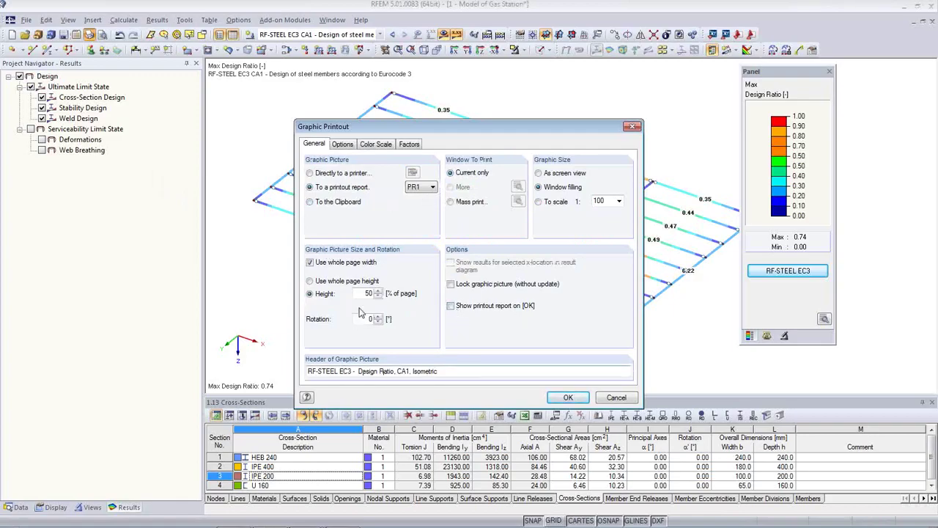
{"action": "left_click", "coordinate": [566, 398]}
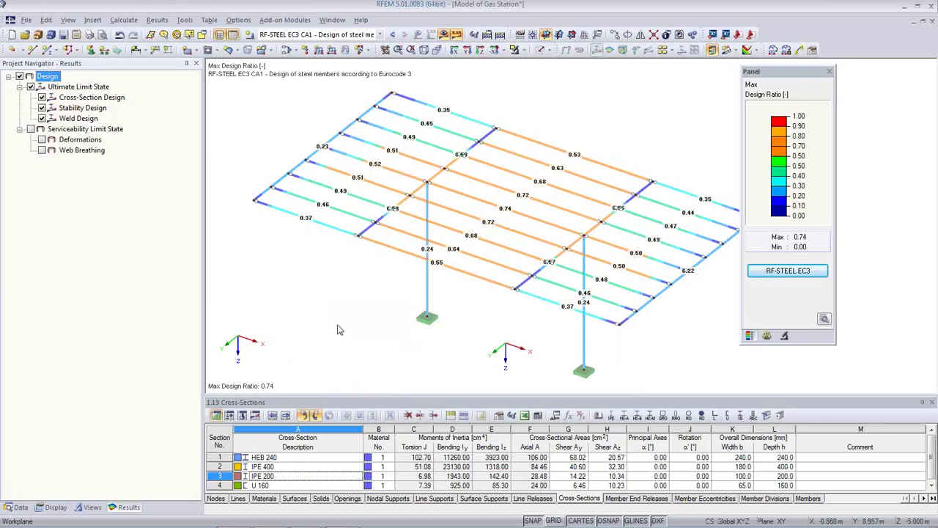
Display only the cross-section design ratios of the ultimate limit state and add that graphic to the printout report
{"action": "left_click", "coordinate": [41, 108]}
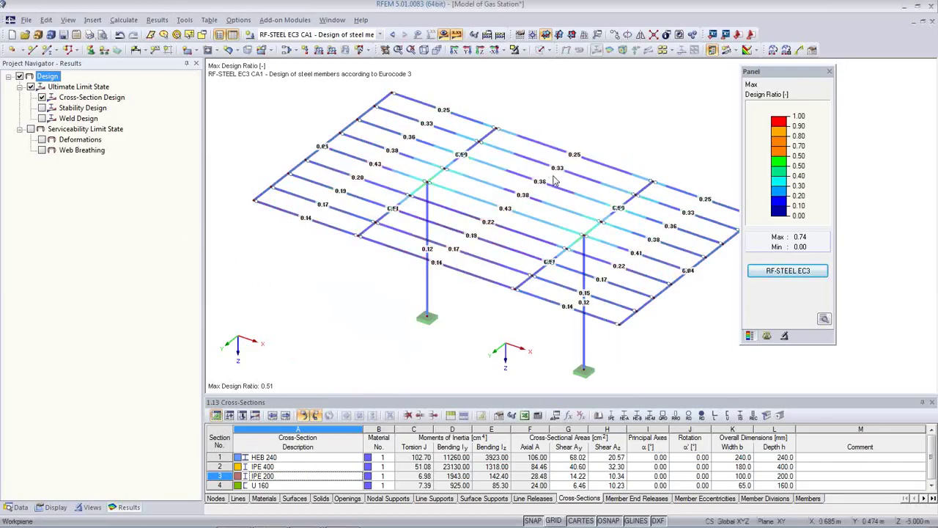
{"action": "left_click", "coordinate": [89, 34]}
{"action": "left_click", "coordinate": [568, 397]}
Display only the stability design ratios and add that graphic to the printout report
{"action": "left_click", "coordinate": [42, 108]}
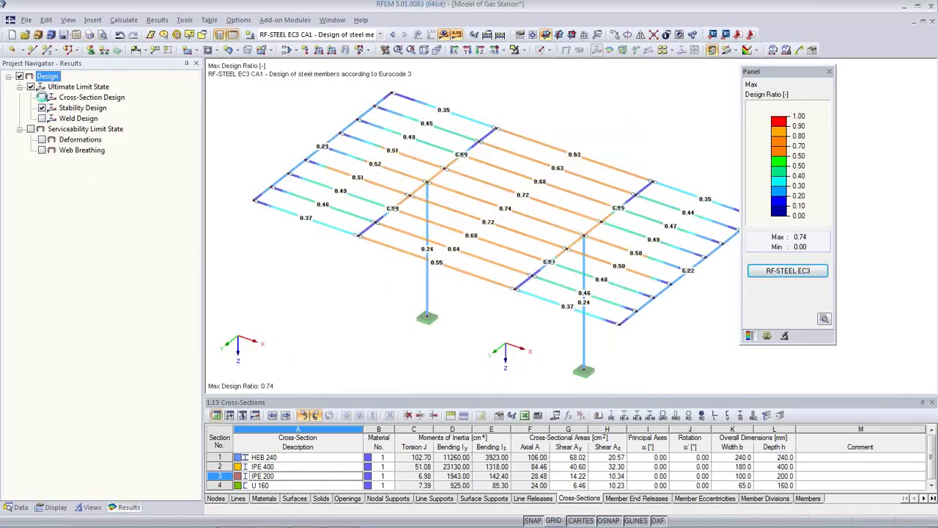
{"action": "left_click", "coordinate": [89, 35]}
{"action": "left_click", "coordinate": [568, 397]}
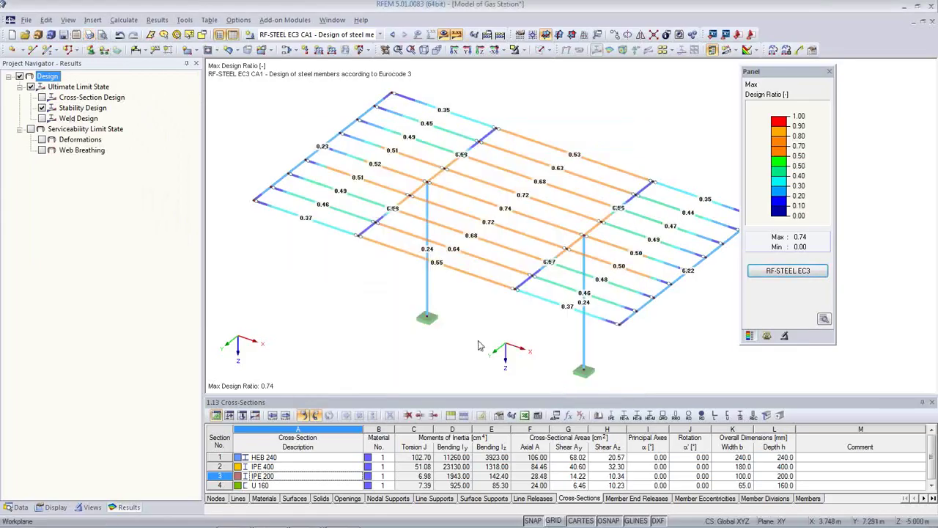
Display only the deformation ratios of the serviceability limit state and add that graphic to the printout report
{"action": "left_click", "coordinate": [42, 140]}
{"action": "left_click", "coordinate": [42, 109]}
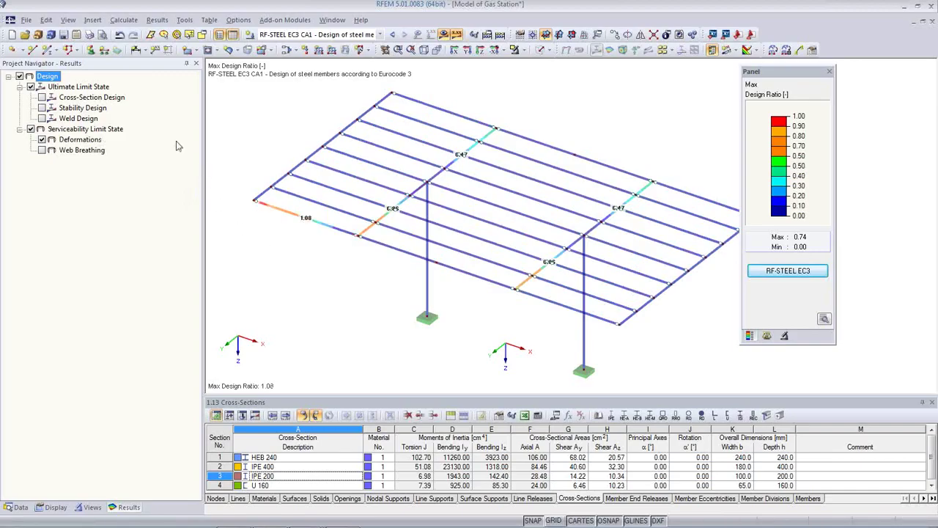
{"action": "left_click", "coordinate": [90, 36]}
{"action": "left_click", "coordinate": [565, 396]}
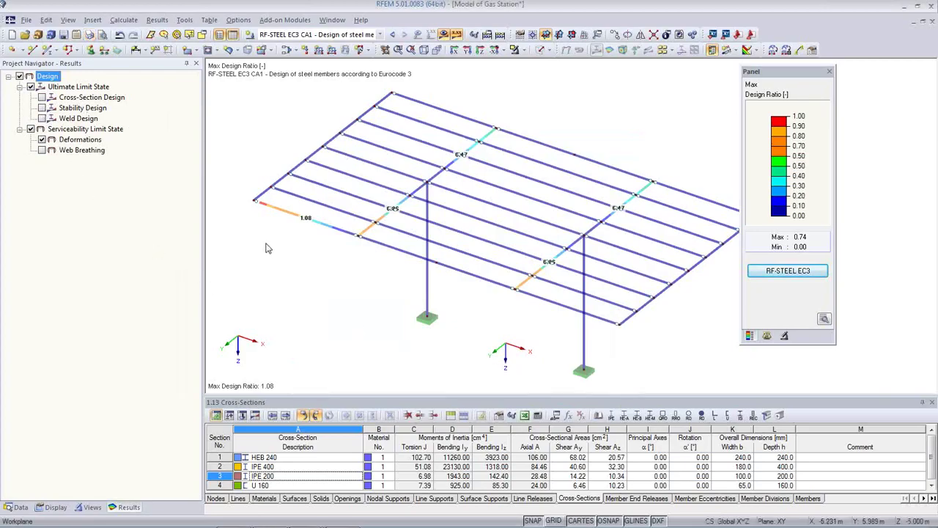
Set the member results display to two-colored diagrams
{"action": "middle_click_drag", "start_coordinate": [497, 324], "coordinate": [489, 316]}
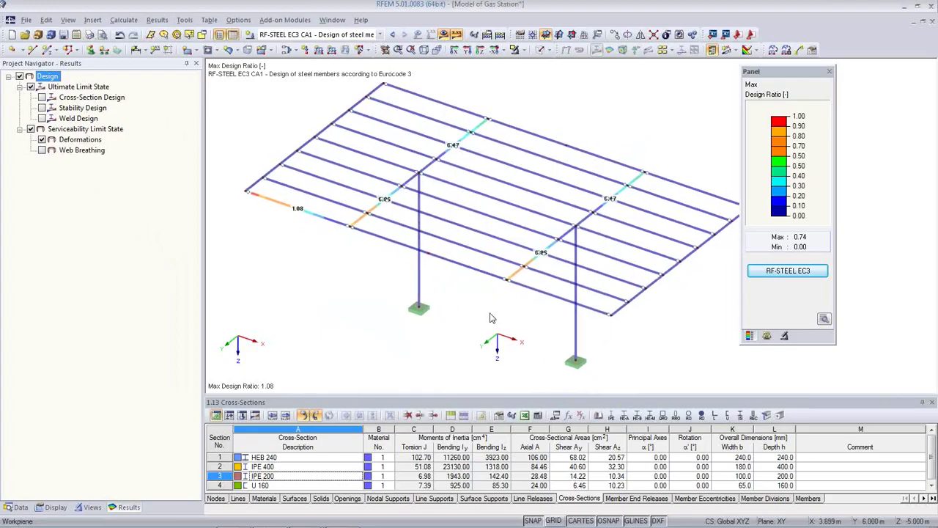
{"action": "scroll", "coordinate": [490, 313], "scroll_direction": "down", "scroll_amount": 2}
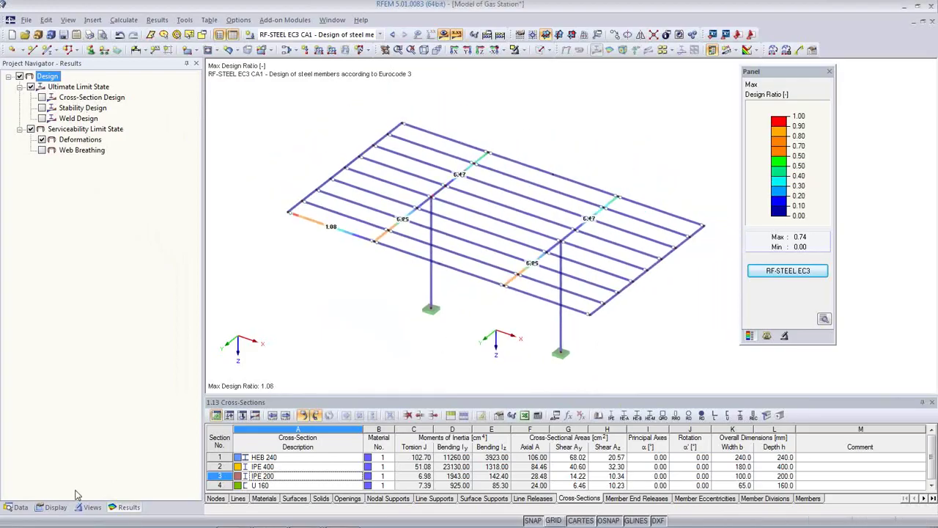
{"action": "left_click", "coordinate": [56, 506]}
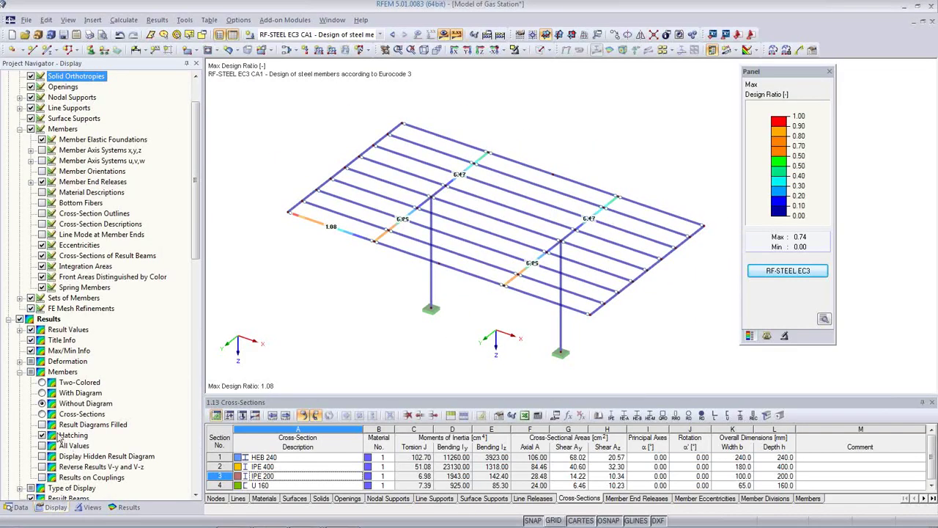
{"action": "left_click", "coordinate": [42, 382]}
{"action": "middle_click_drag", "start_coordinate": [435, 230], "coordinate": [466, 212]}
Display the My bending moments on the members for load combination CO9
{"action": "left_click", "coordinate": [380, 35]}
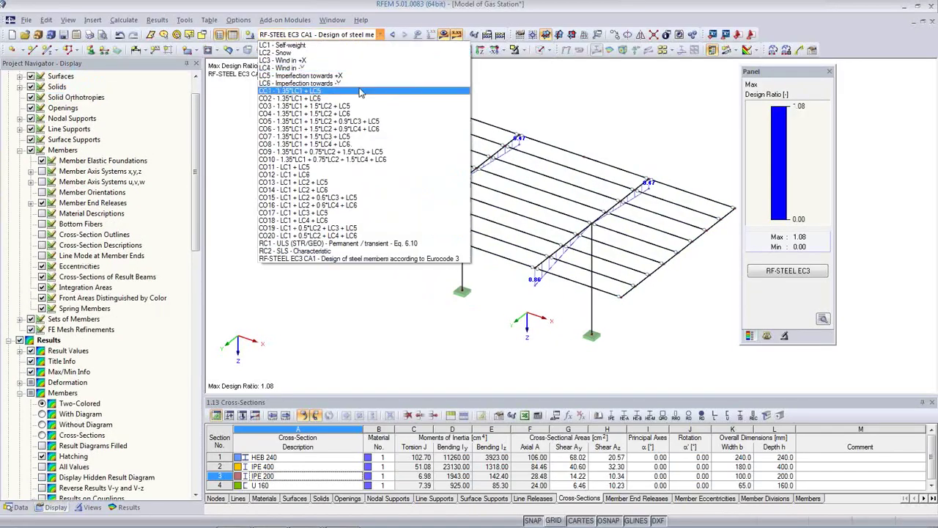
{"action": "left_click", "coordinate": [345, 152]}
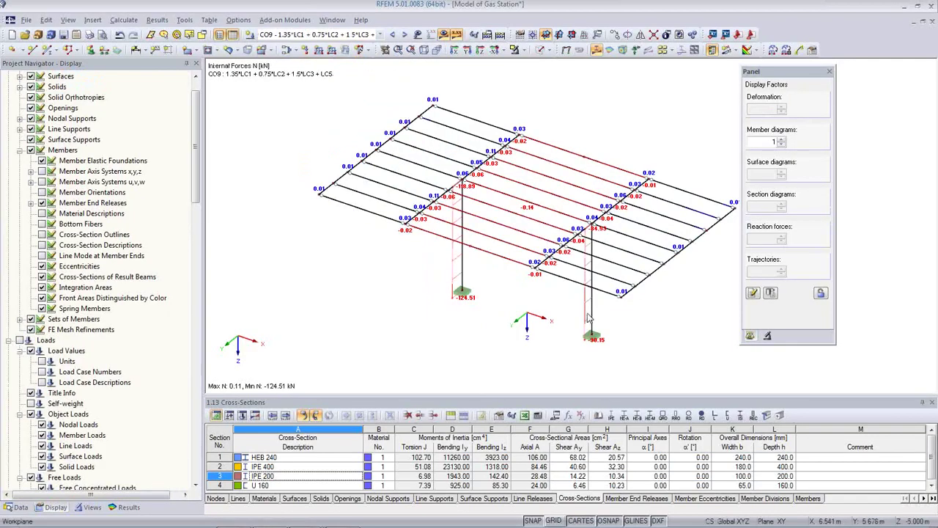
{"action": "left_click", "coordinate": [129, 507]}
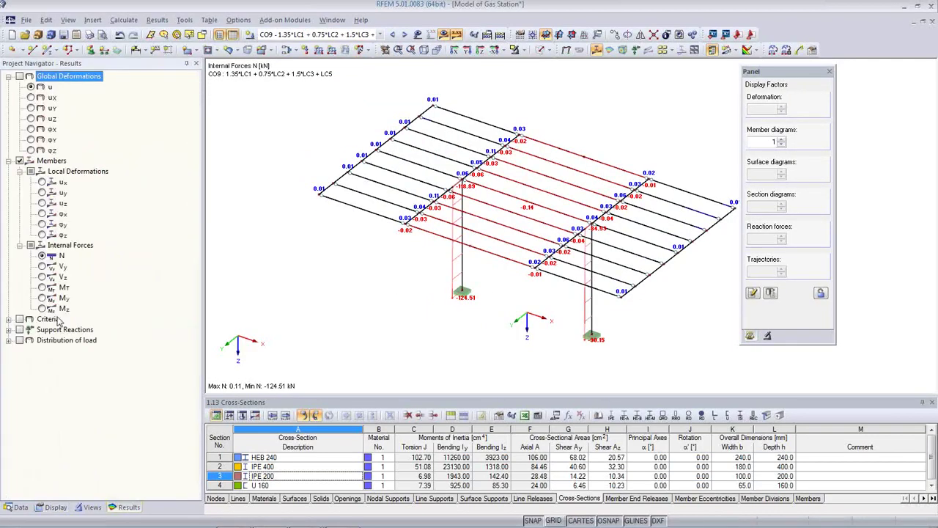
{"action": "left_click", "coordinate": [42, 298]}
{"action": "middle_click_drag", "start_coordinate": [415, 253], "coordinate": [420, 273], "text": "ctrl"}
{"action": "scroll", "coordinate": [606, 264], "scroll_direction": "up", "scroll_amount": 1}
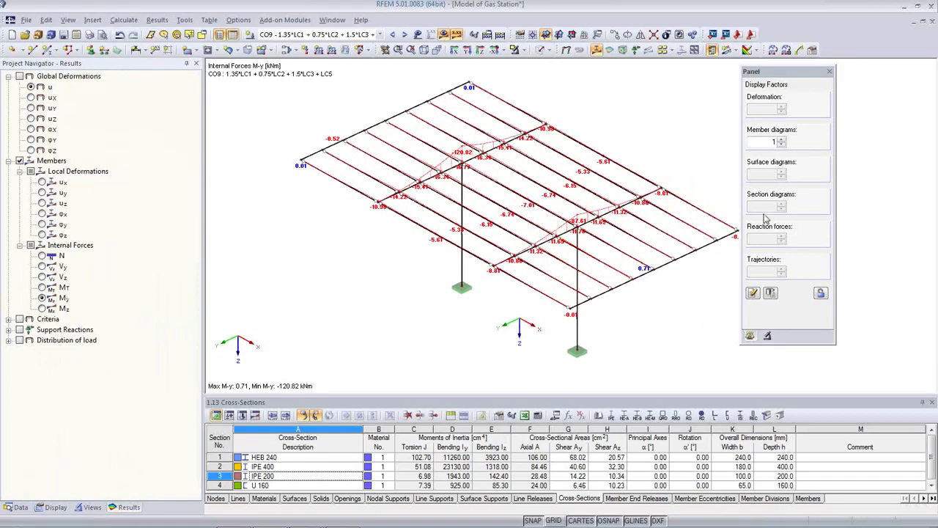
Set the member diagrams' display factor to 1.5 and check the graphic printout settings without printing
{"action": "left_click", "coordinate": [781, 142]}
{"action": "middle_click_drag", "start_coordinate": [670, 203], "coordinate": [654, 280], "text": "ctrl"}
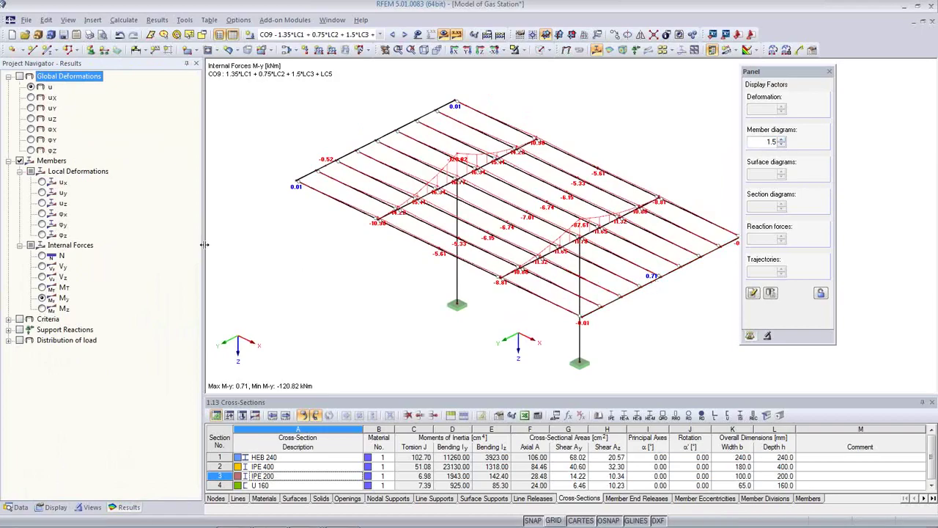
{"action": "left_click", "coordinate": [91, 35]}
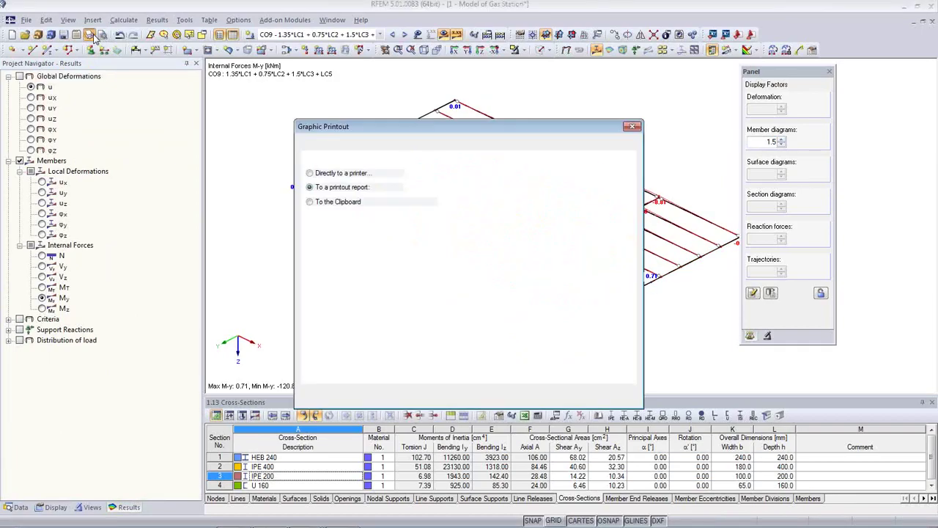
{"action": "left_click", "coordinate": [606, 401]}
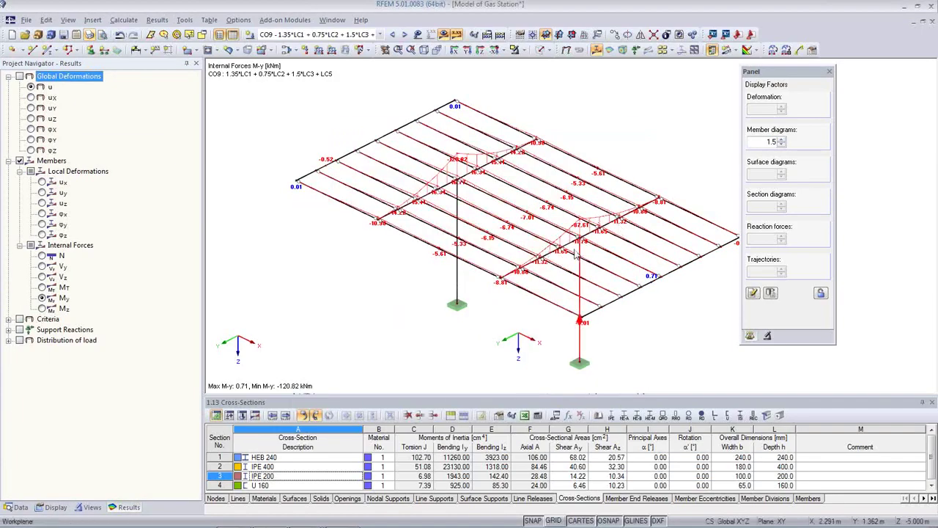
Limit the visible members to the HEB 240, IPE 400 and U 160 cross-sections
{"action": "left_click", "coordinate": [87, 507]}
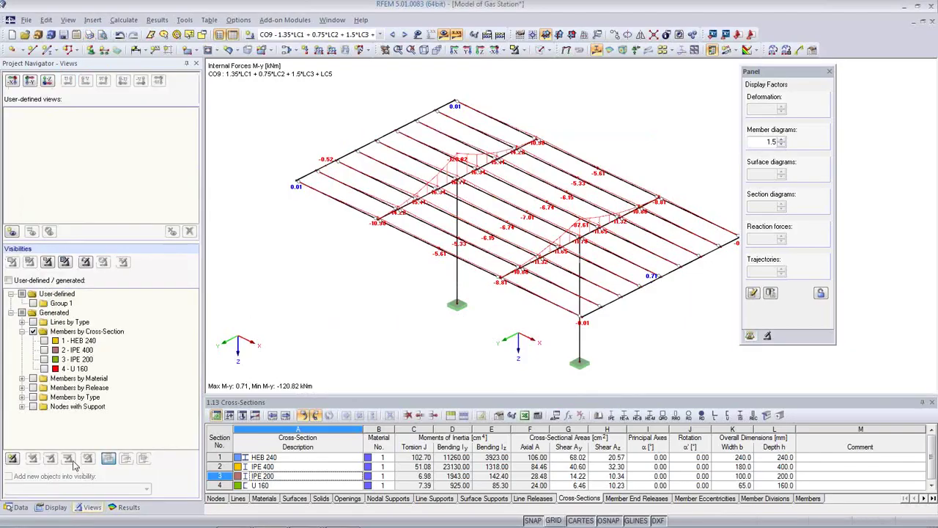
{"action": "left_click", "coordinate": [44, 350]}
{"action": "left_click", "coordinate": [44, 341]}
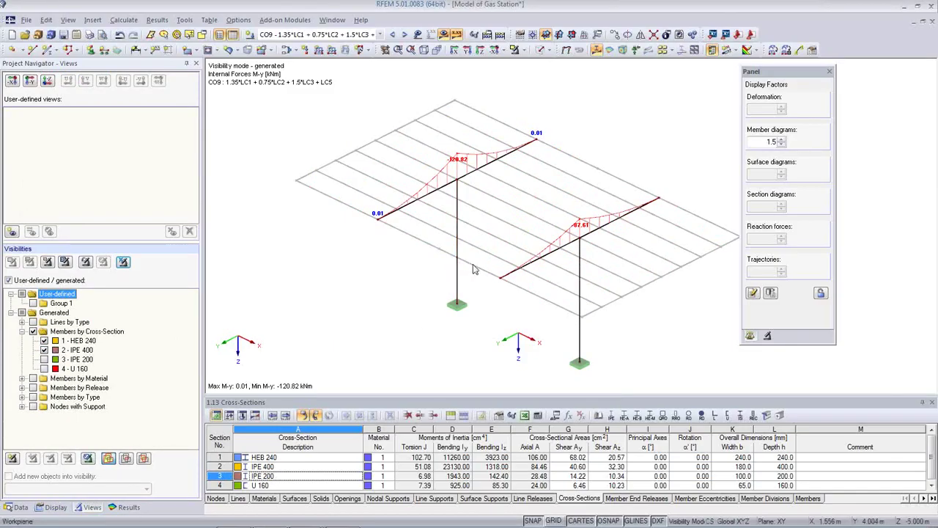
{"action": "left_click", "coordinate": [45, 369]}
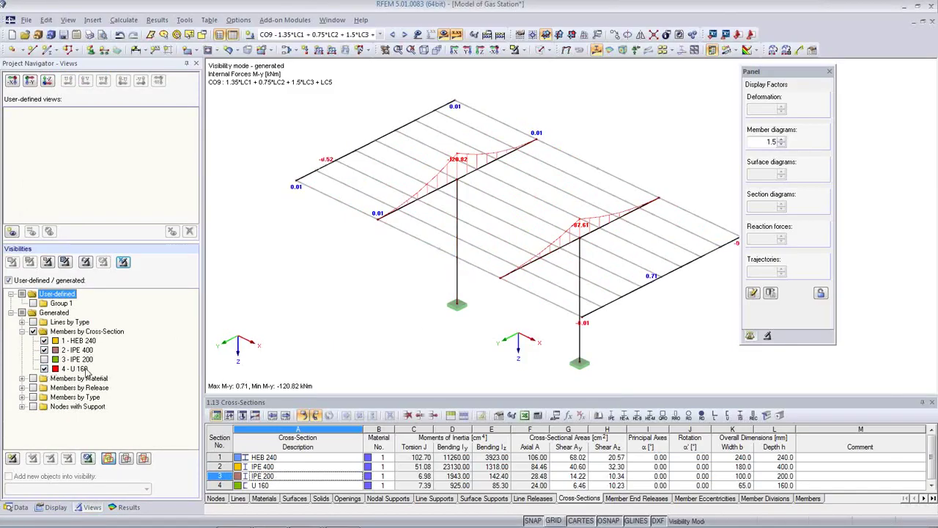
{"action": "middle_click_drag", "start_coordinate": [530, 317], "coordinate": [562, 328]}
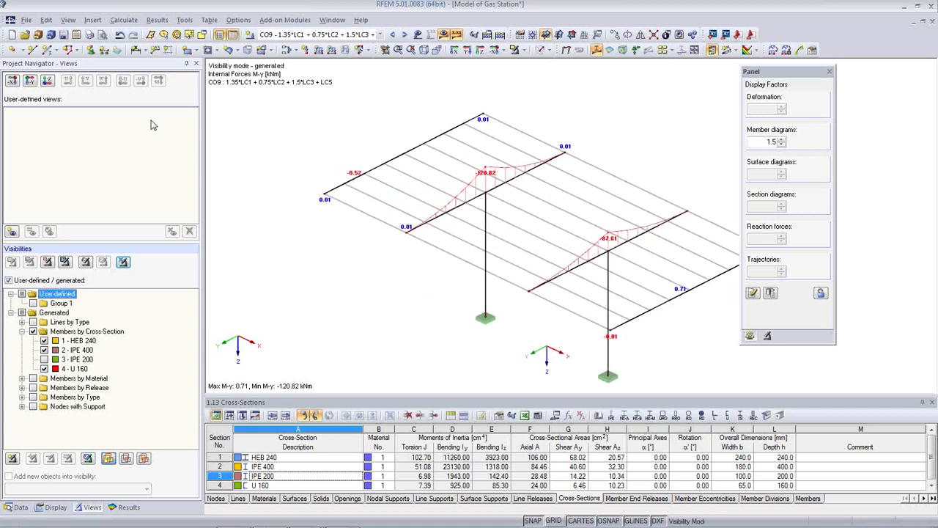
Set up a mass print of results to printout report PR1 for the selected result combination RC1
{"action": "left_click", "coordinate": [89, 35]}
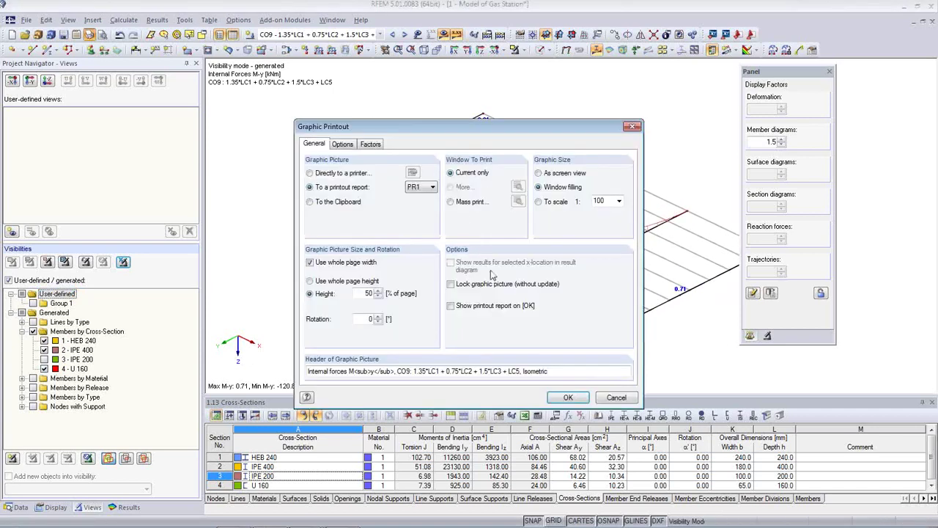
{"action": "left_click", "coordinate": [451, 202]}
{"action": "left_click", "coordinate": [518, 201]}
{"action": "left_click", "coordinate": [359, 129]}
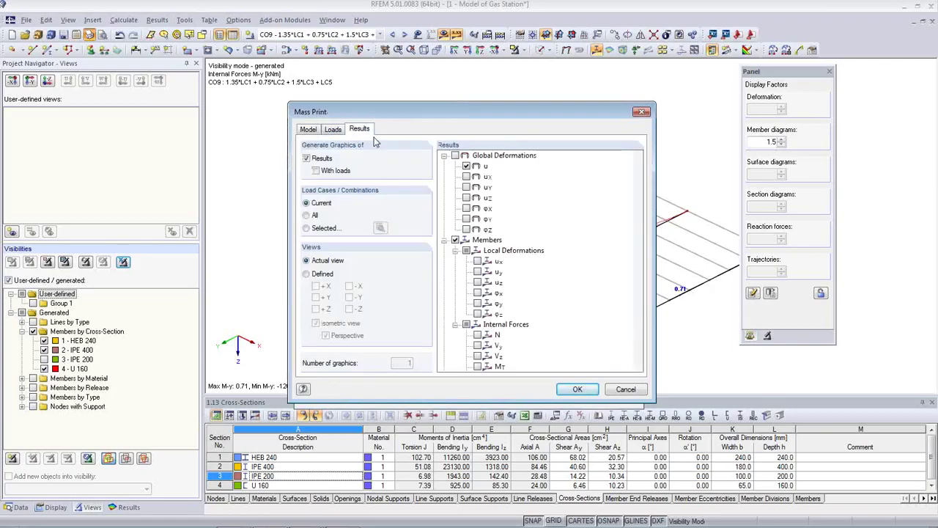
{"action": "left_click", "coordinate": [307, 229]}
{"action": "left_click", "coordinate": [380, 228]}
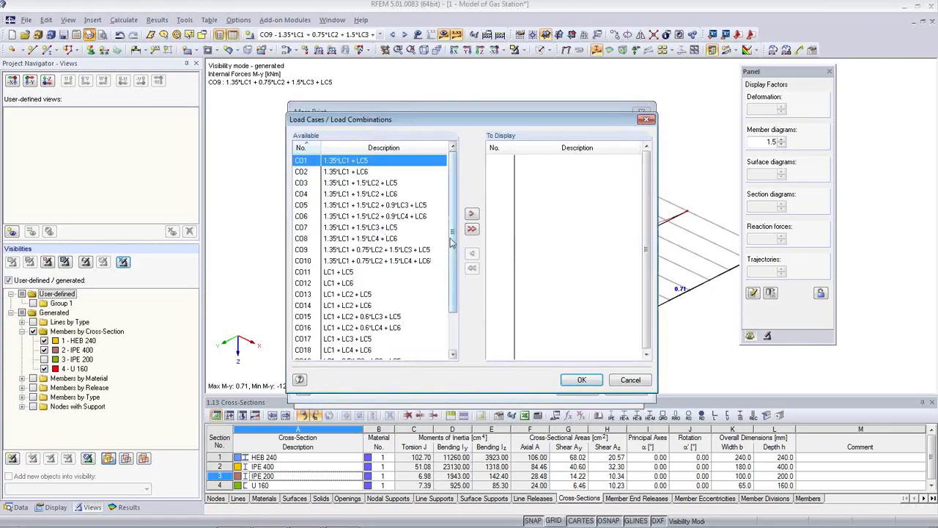
{"action": "left_click_drag", "start_coordinate": [452, 242], "coordinate": [455, 299]}
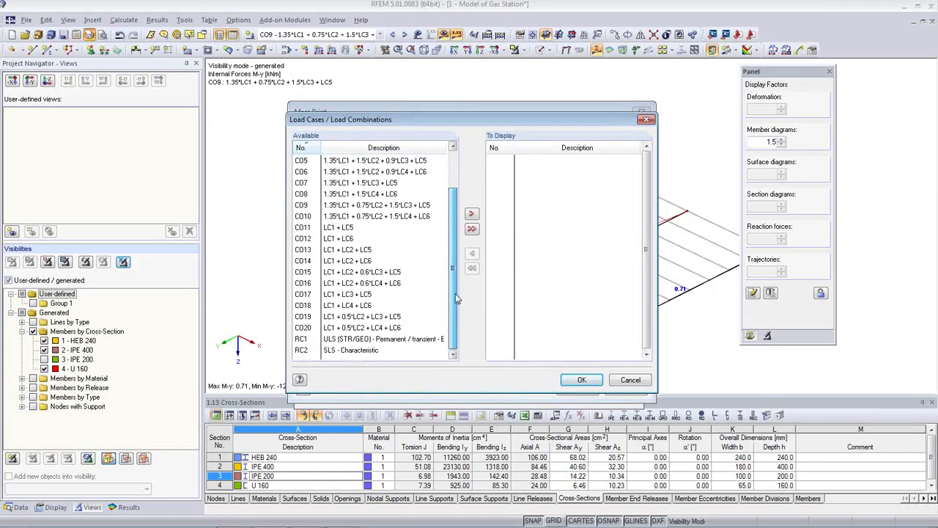
{"action": "double_click", "coordinate": [376, 340]}
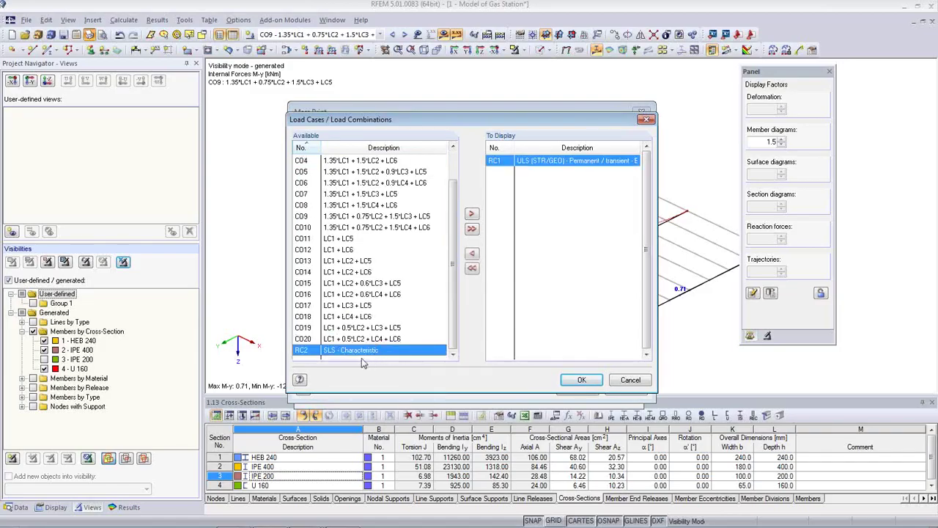
{"action": "left_click", "coordinate": [580, 381]}
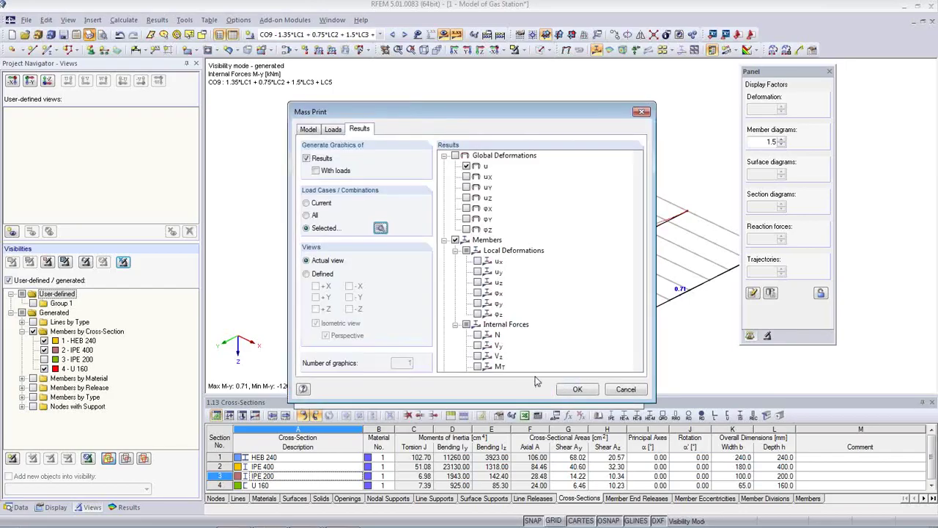
Include the member internal forces N, Vy, Vz, MT, My and Mz in the mass print and send the graphics to the report
{"action": "scroll", "coordinate": [490, 350], "scroll_direction": "down", "scroll_amount": 1}
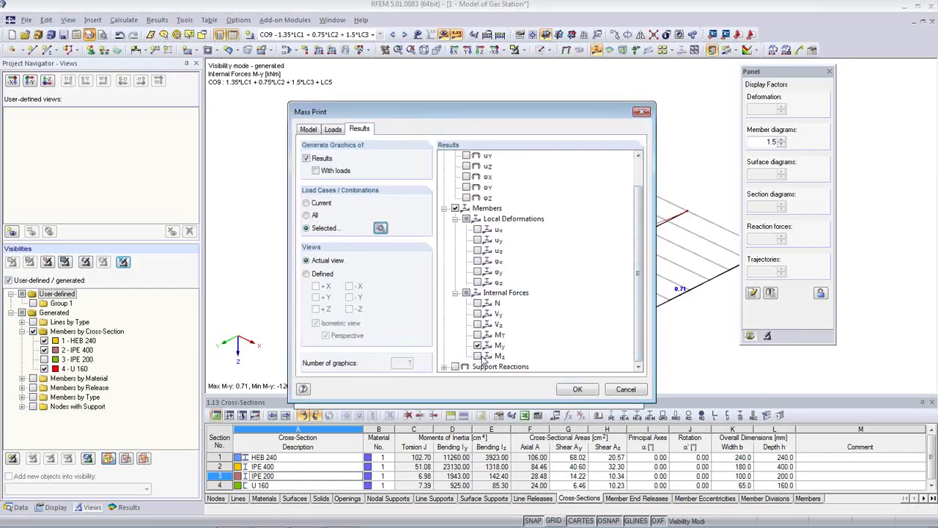
{"action": "left_click", "coordinate": [478, 356]}
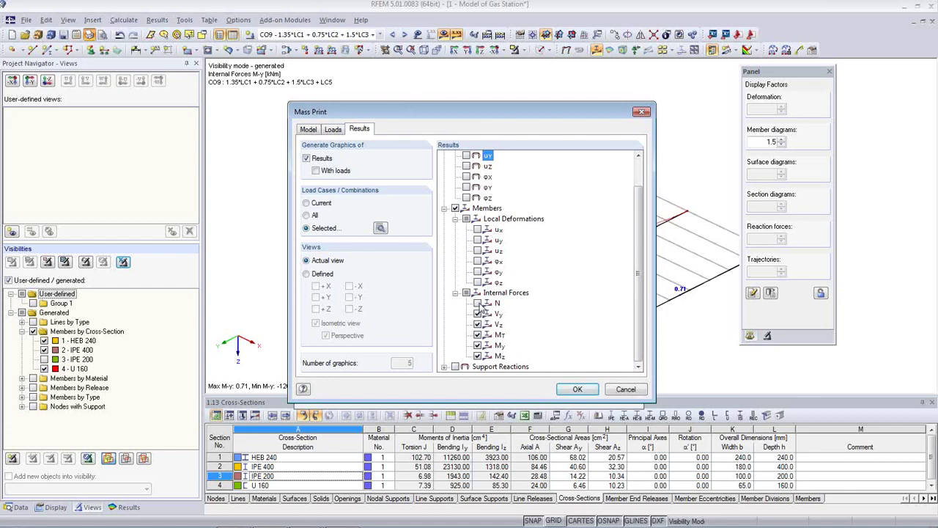
{"action": "left_click", "coordinate": [578, 392]}
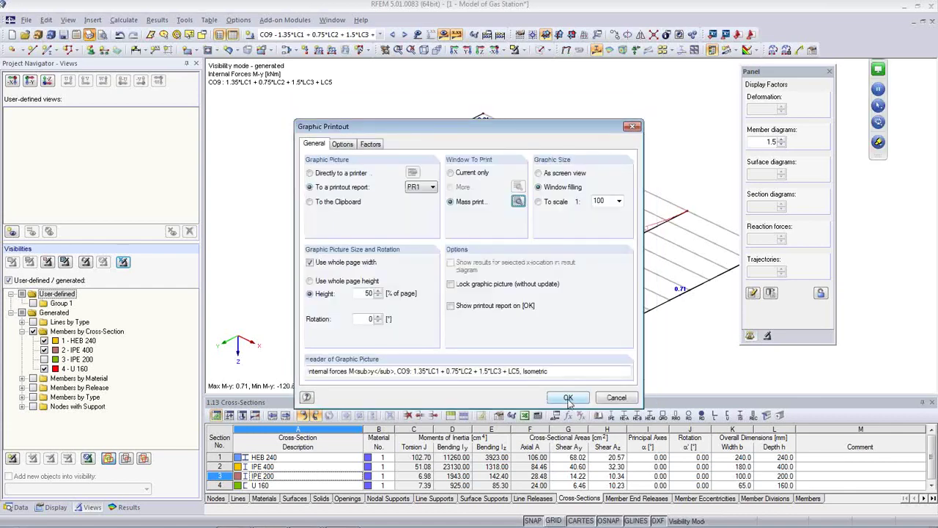
{"action": "left_click", "coordinate": [569, 398]}
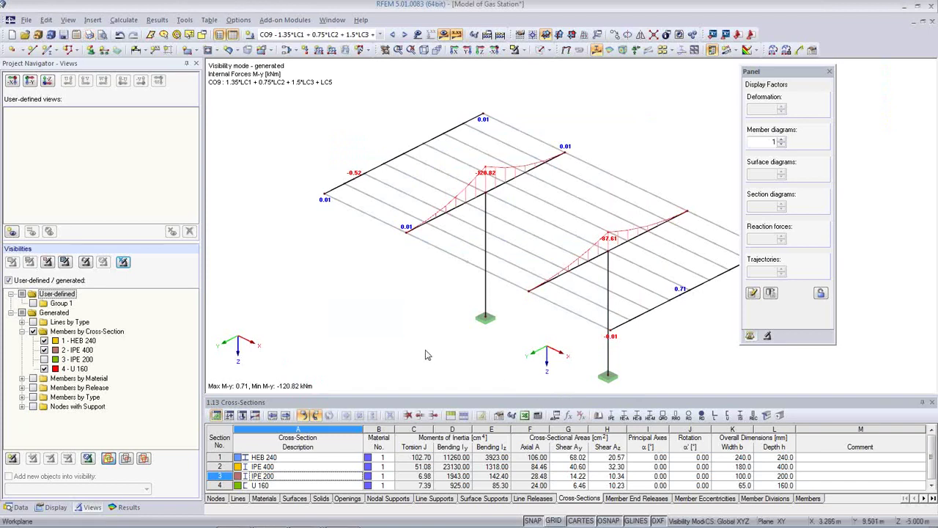
Limit the visible members to the IPE 200 cross-section and set the member diagrams' display factor to 1.25
{"action": "left_click", "coordinate": [44, 359]}
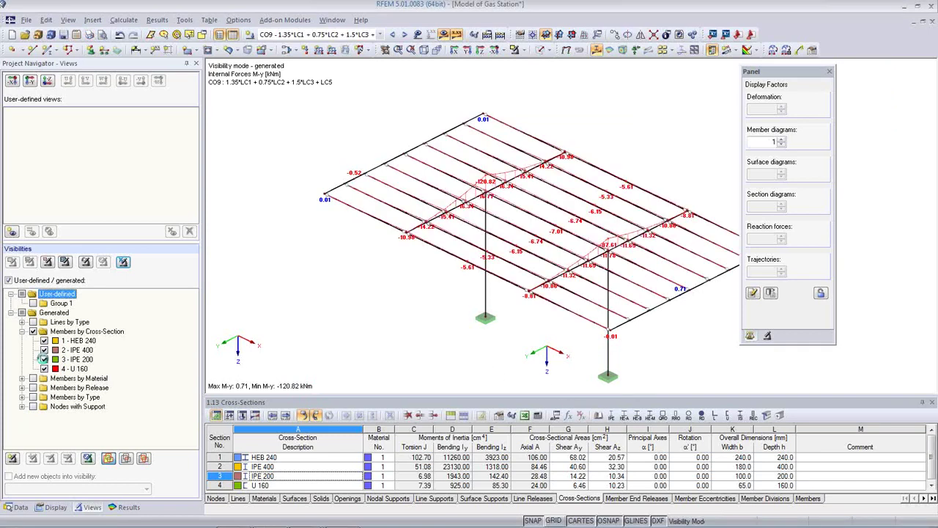
{"action": "left_click", "coordinate": [44, 369]}
{"action": "left_click", "coordinate": [44, 340]}
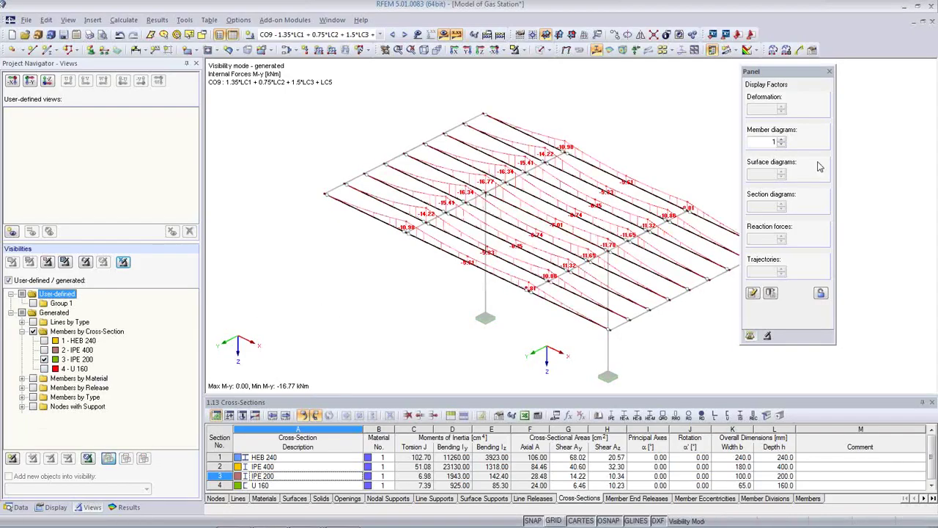
{"action": "left_click", "coordinate": [781, 141]}
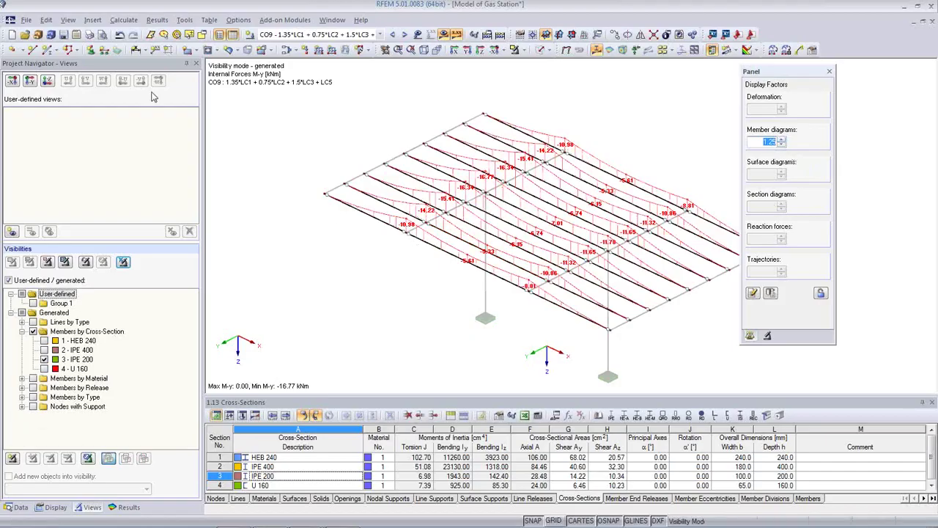
Set up a mass print of the IPE 200 members' results to report PR1 for the selected result combination RC1
{"action": "left_click", "coordinate": [89, 34]}
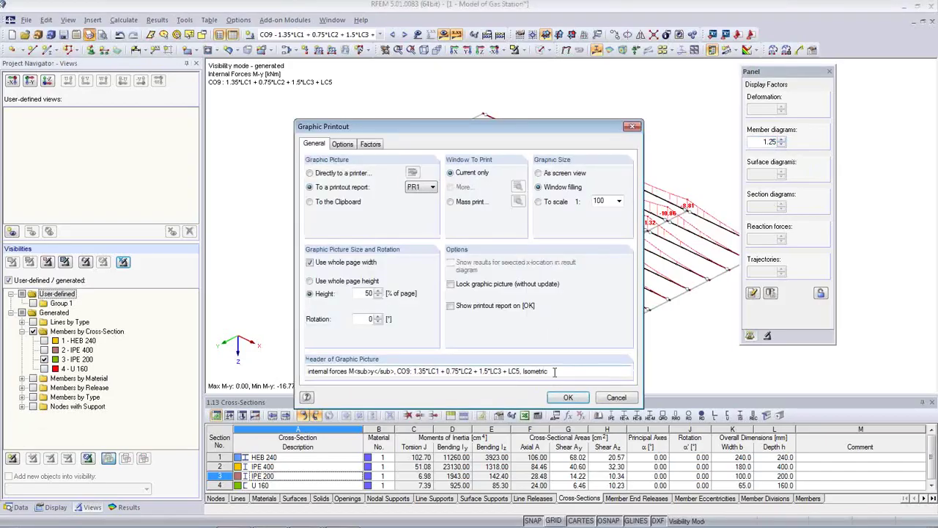
{"action": "left_click", "coordinate": [504, 208]}
{"action": "left_click", "coordinate": [517, 202]}
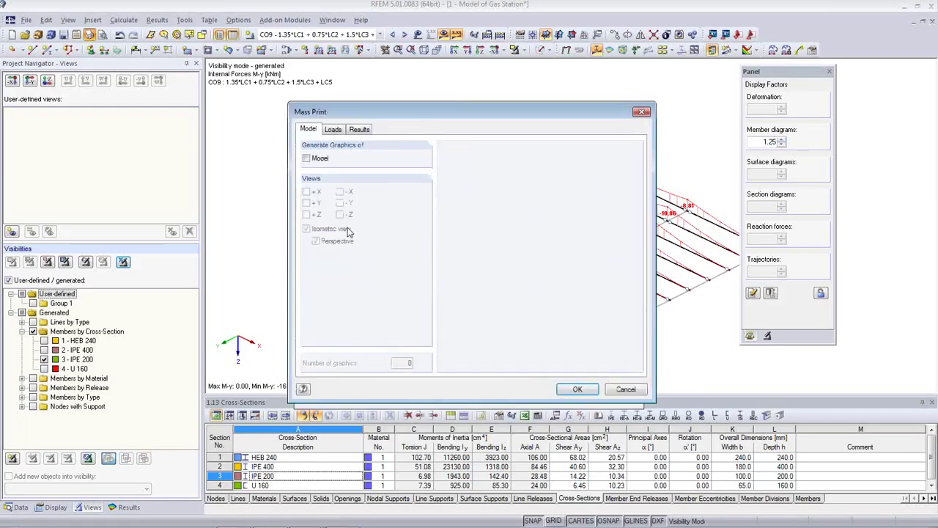
{"action": "left_click", "coordinate": [359, 129]}
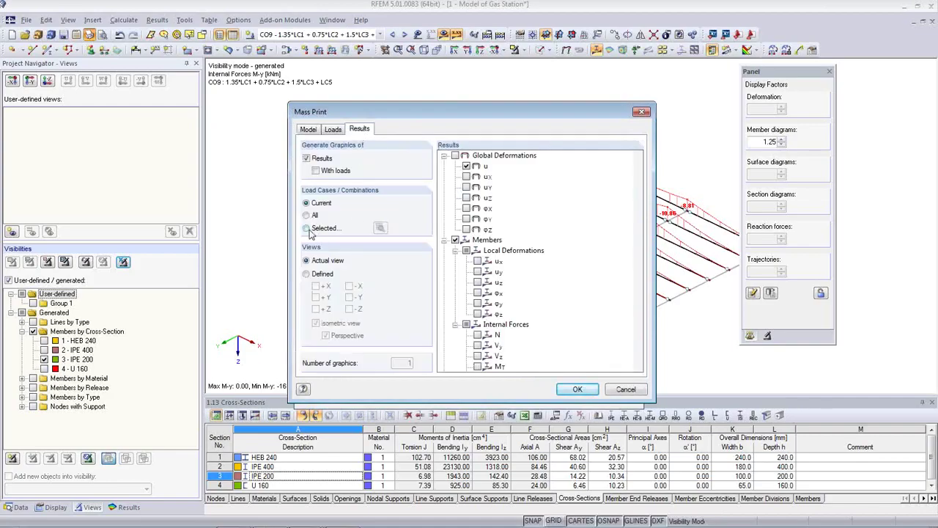
{"action": "left_click", "coordinate": [306, 228]}
{"action": "left_click", "coordinate": [379, 228]}
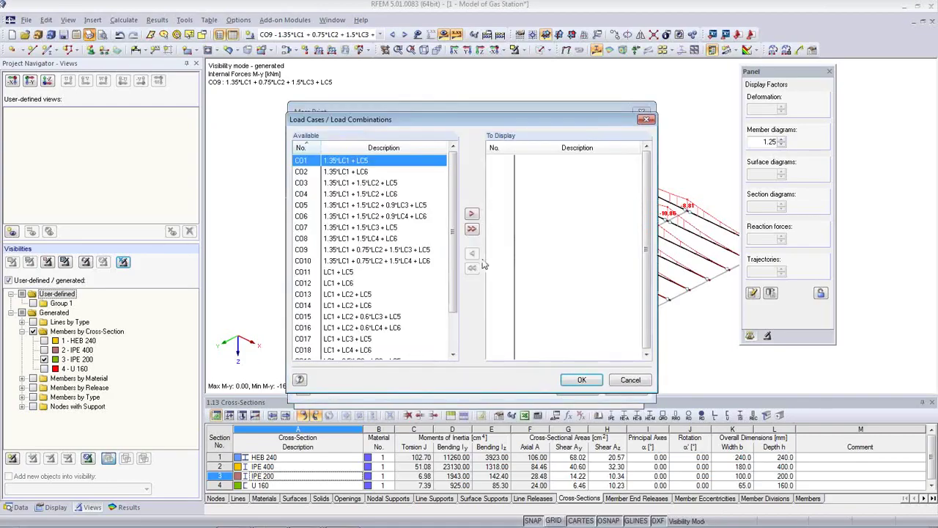
{"action": "scroll", "coordinate": [448, 244], "scroll_direction": "down", "scroll_amount": 2}
{"action": "double_click", "coordinate": [347, 339]}
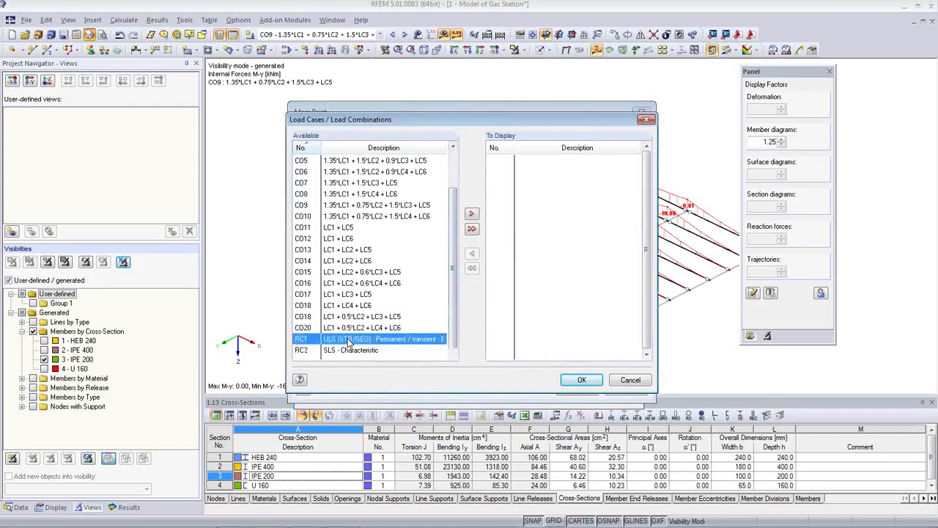
{"action": "left_click", "coordinate": [582, 381]}
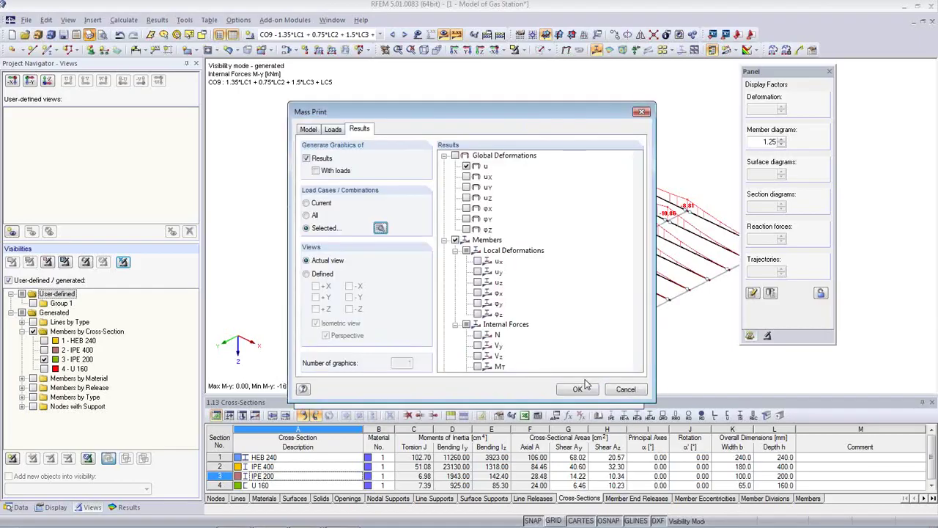
Select the internal forces N, Vy, Vz, MT, My and Mz for the IPE 200 members and send their graphics to the report
{"action": "scroll", "coordinate": [542, 336], "scroll_direction": "down", "scroll_amount": 1}
{"action": "left_click", "coordinate": [477, 303]}
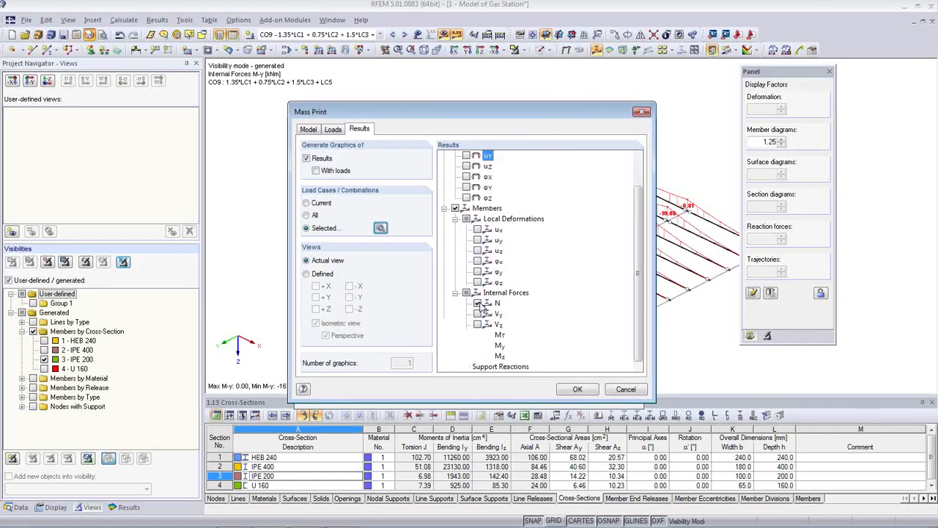
{"action": "left_click", "coordinate": [477, 314]}
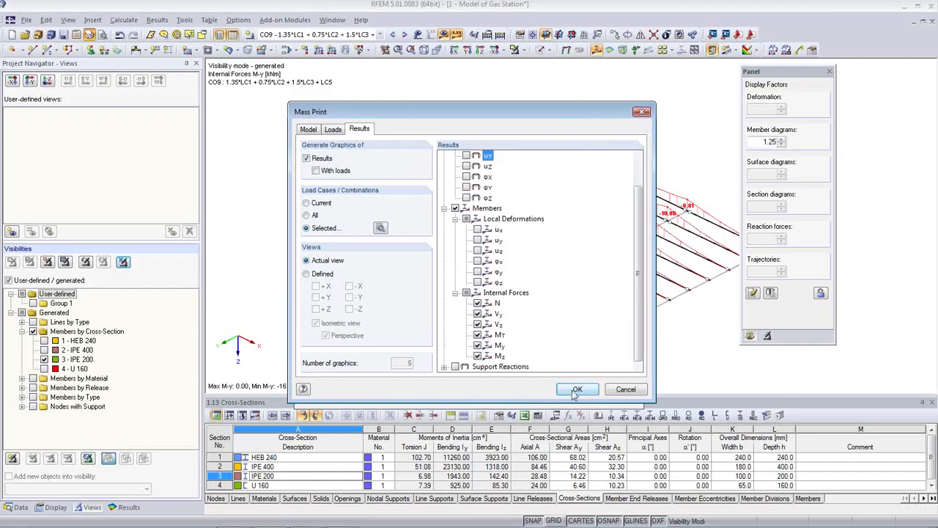
{"action": "left_click", "coordinate": [576, 390]}
{"action": "left_click", "coordinate": [567, 398]}
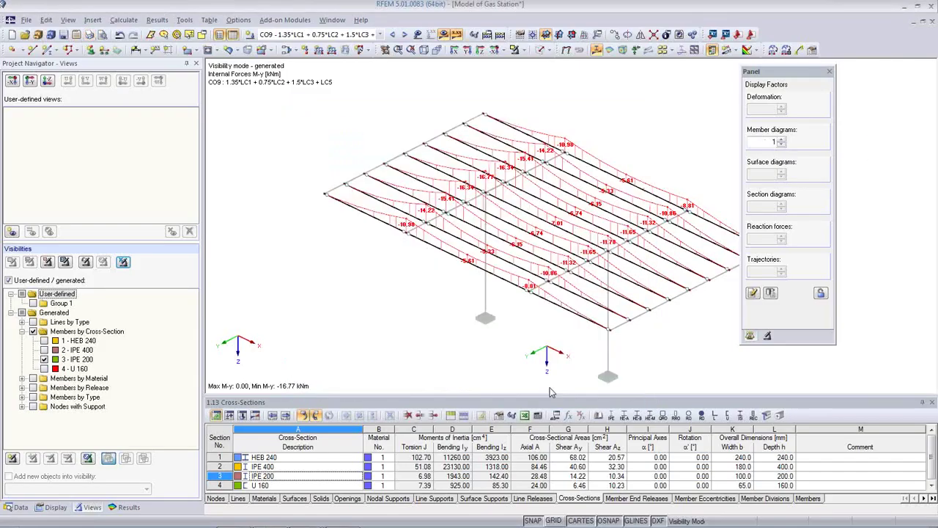
Display the global deformations u for result combination RC2 - SLS - Characteristic
{"action": "left_click", "coordinate": [380, 35]}
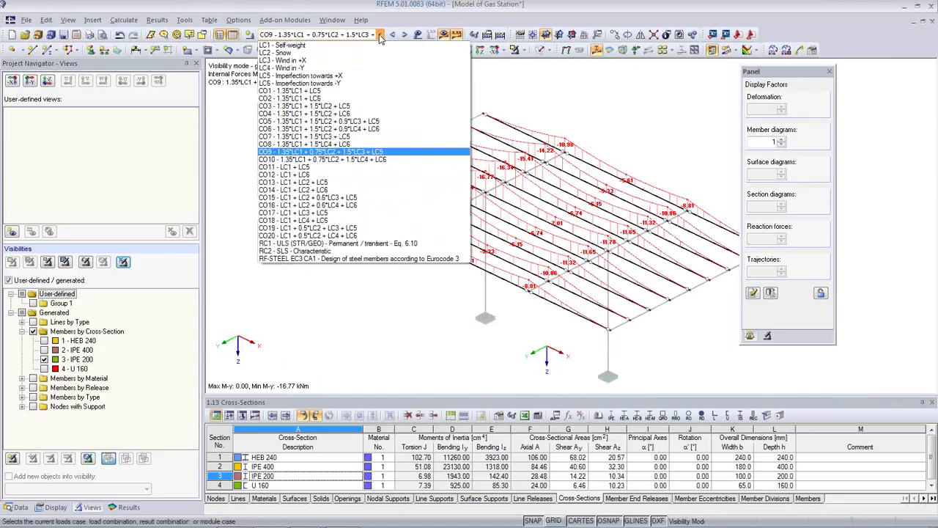
{"action": "left_click", "coordinate": [359, 253]}
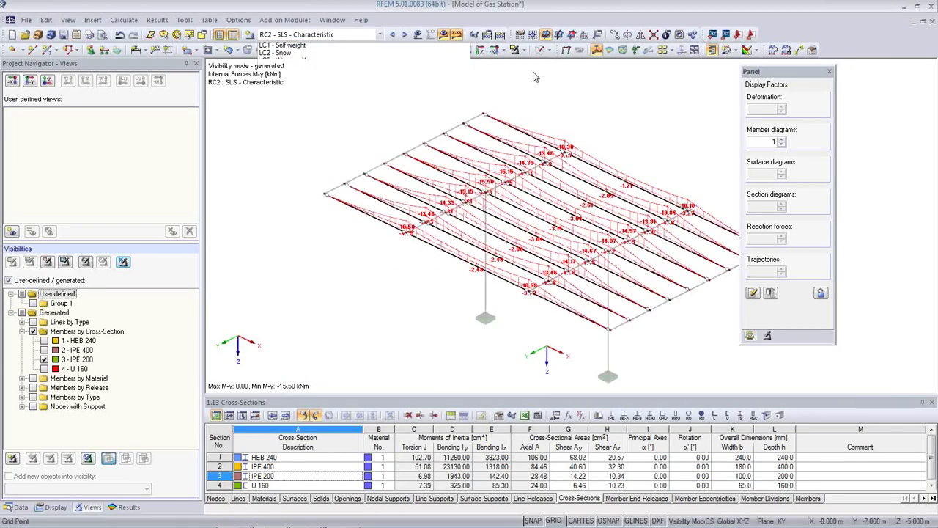
{"action": "left_click", "coordinate": [566, 51]}
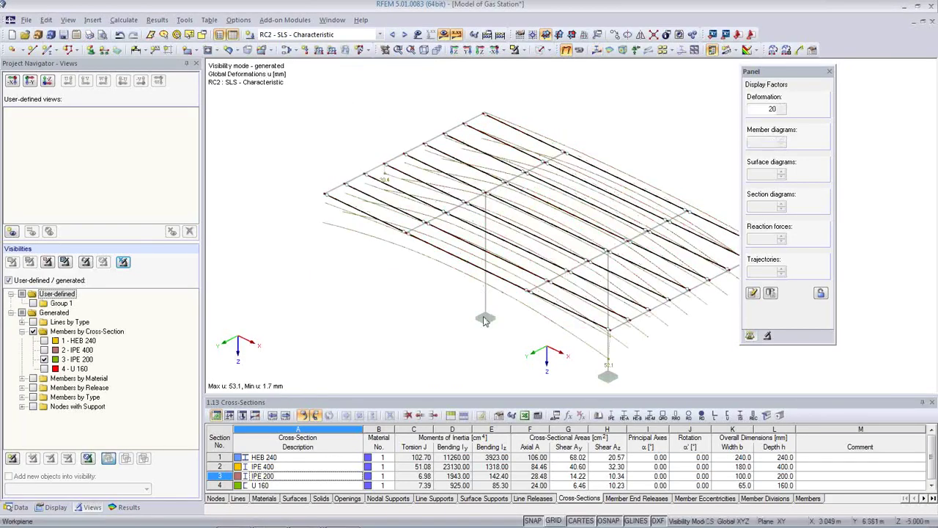
Set the deformation display of the members to Cross-Sections Colored
{"action": "left_click", "coordinate": [56, 507]}
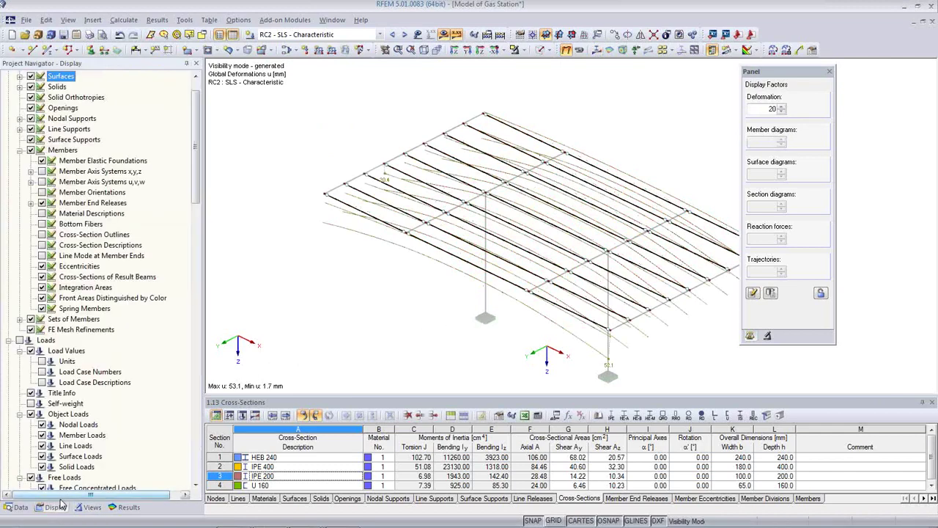
{"action": "scroll", "coordinate": [88, 382], "scroll_direction": "down", "scroll_amount": 10}
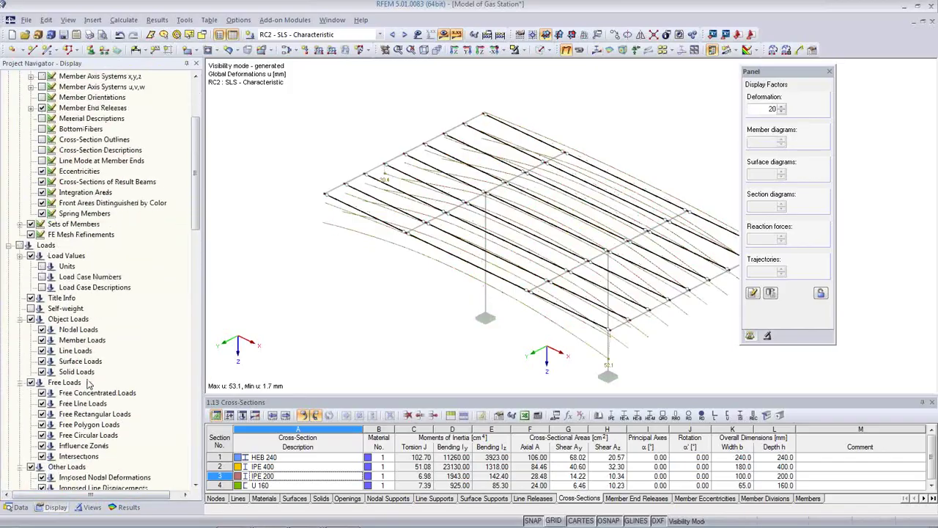
{"action": "scroll", "coordinate": [88, 383], "scroll_direction": "down", "scroll_amount": 5}
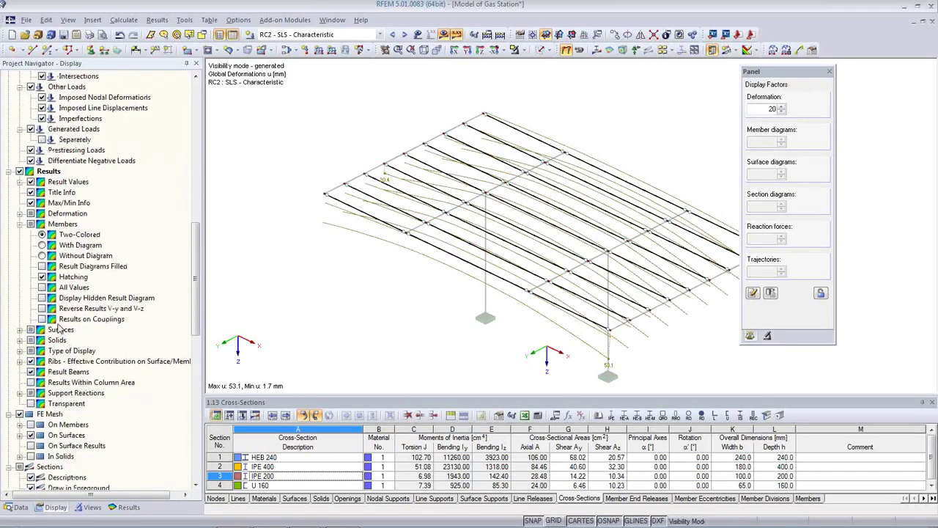
{"action": "left_click", "coordinate": [21, 215]}
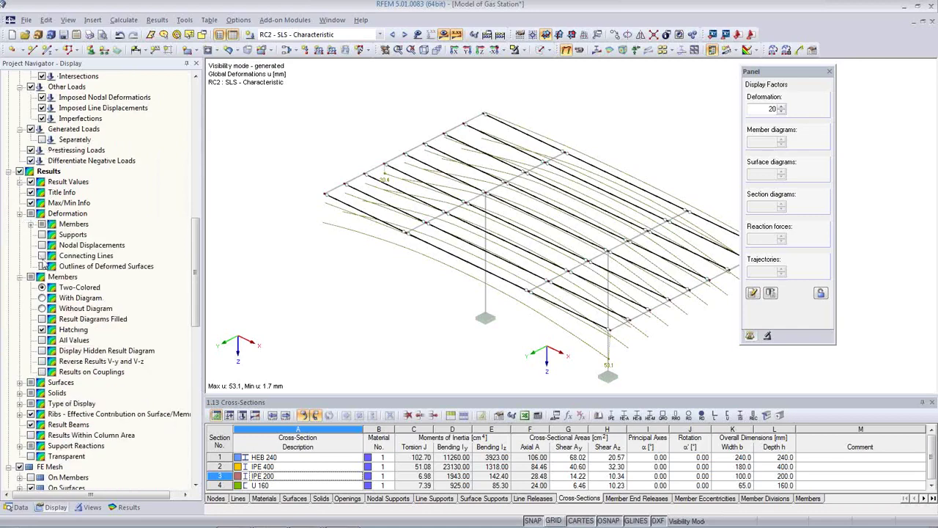
{"action": "left_click", "coordinate": [30, 223]}
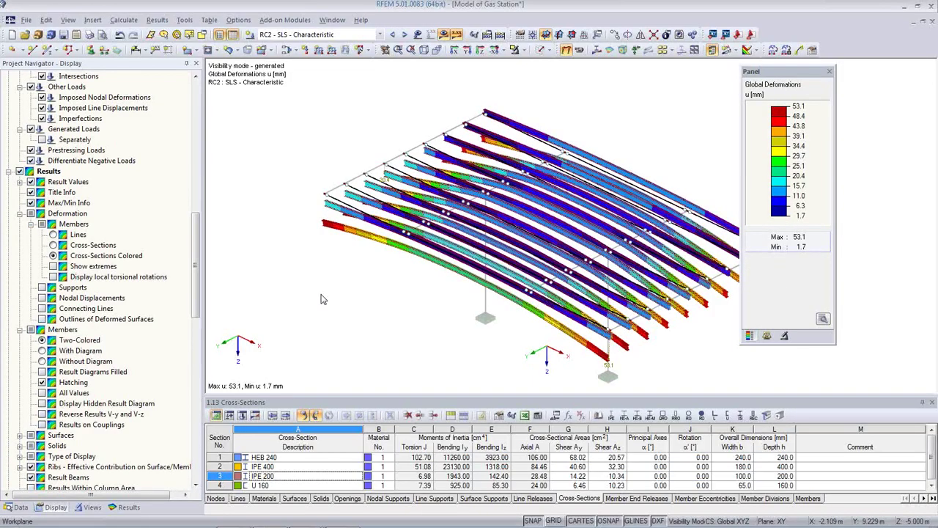
Turn off the IPE 200 visibility filter so all members are shown, and send the RC2 global deformation graphic to report PR1
{"action": "left_click", "coordinate": [89, 507]}
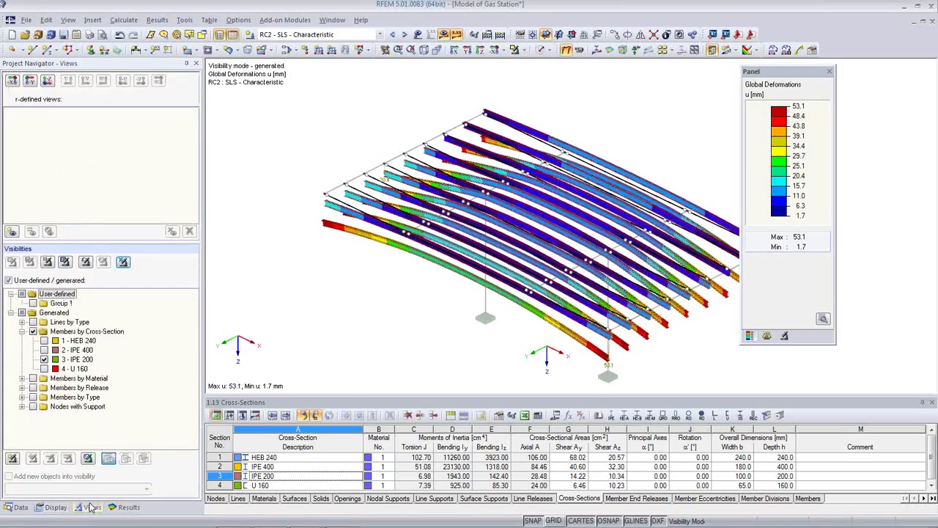
{"action": "left_click", "coordinate": [123, 262]}
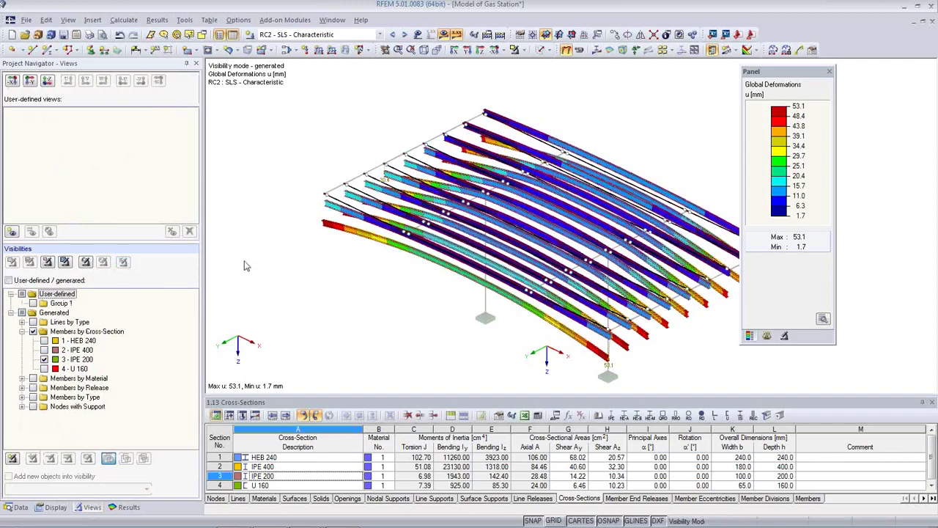
{"action": "middle_click_drag", "start_coordinate": [484, 322], "coordinate": [453, 296]}
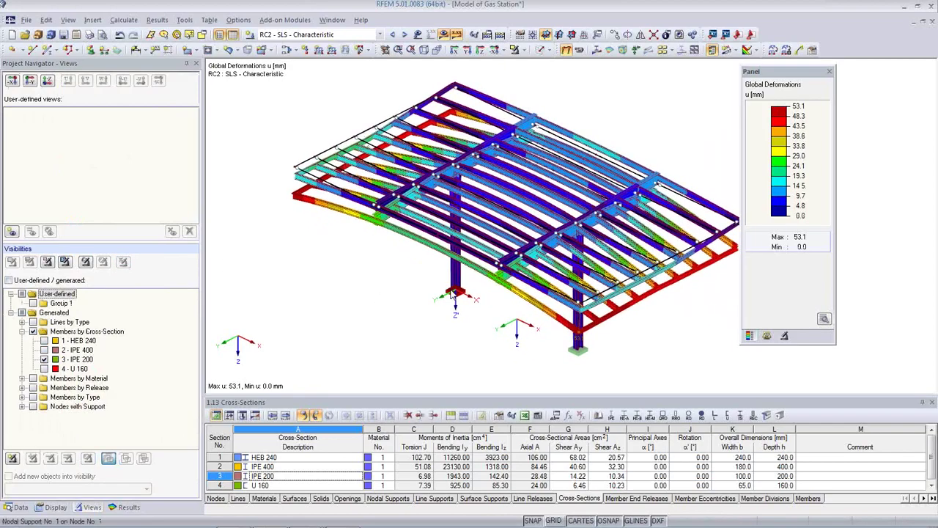
{"action": "middle_click_drag", "start_coordinate": [561, 307], "coordinate": [523, 316]}
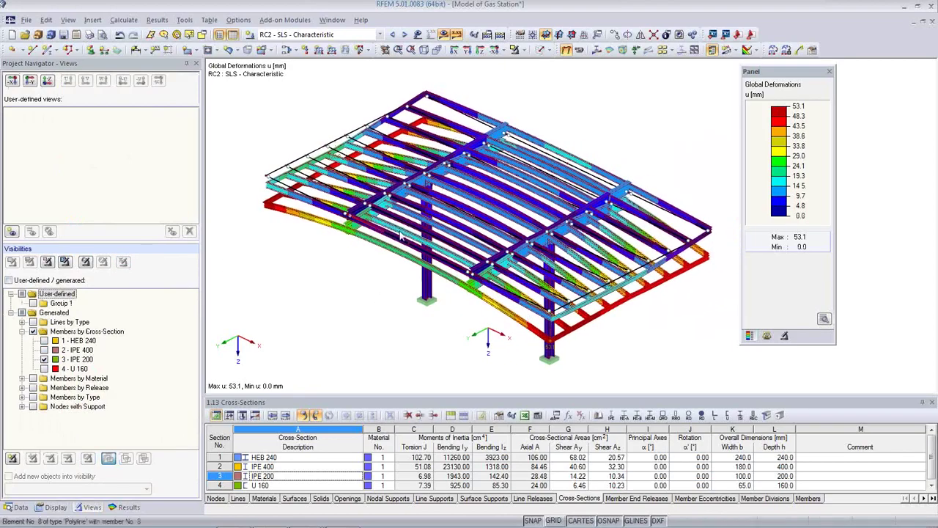
{"action": "left_click", "coordinate": [89, 35]}
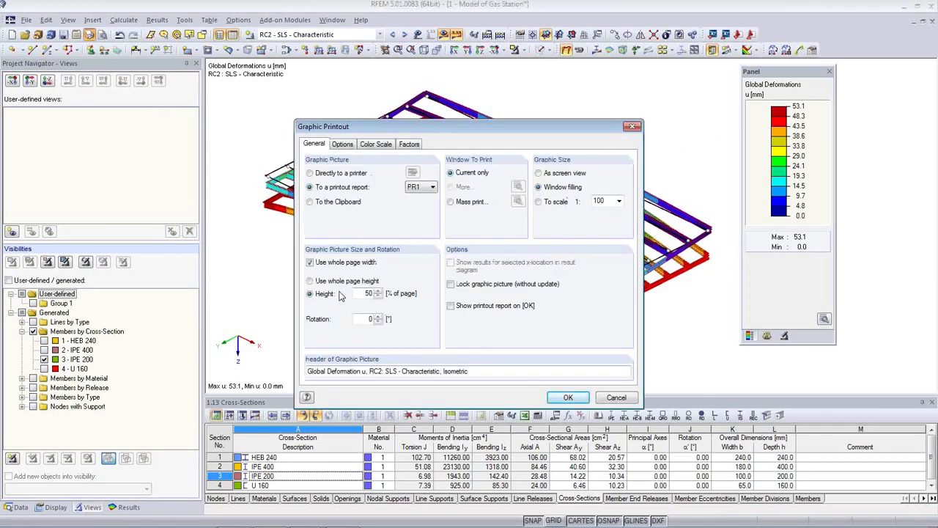
{"action": "left_click", "coordinate": [569, 399]}
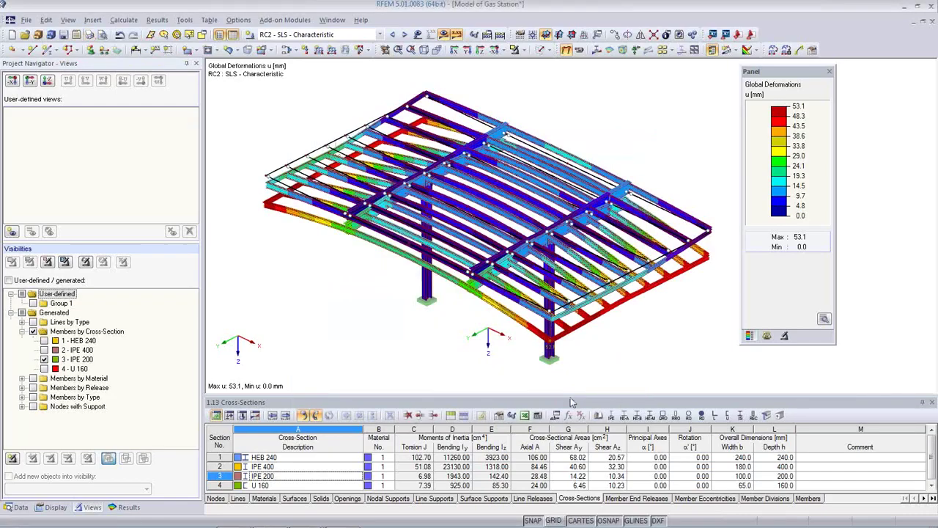
Hide the results in a wireframe display and place a ΔX dimension chain along the front roof edge, offset about 3.7 m
{"action": "left_click", "coordinate": [542, 50]}
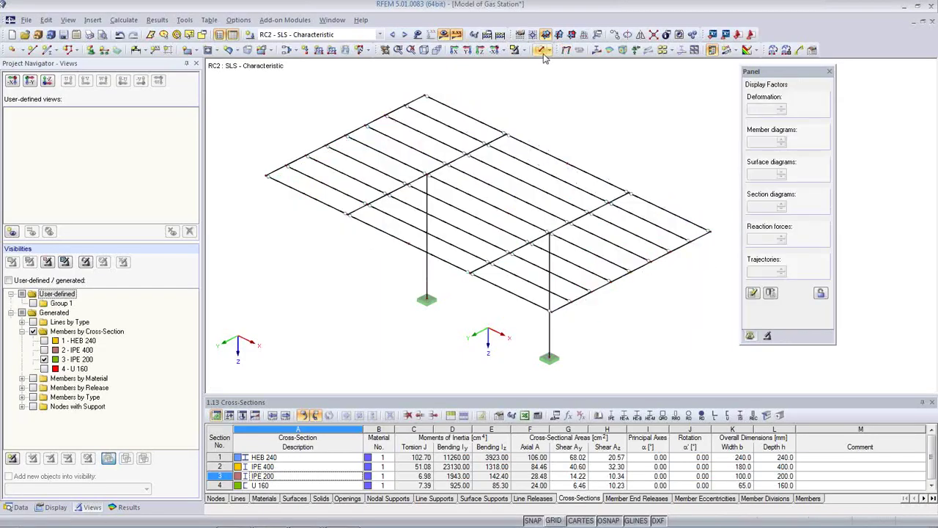
{"action": "left_click", "coordinate": [444, 35]}
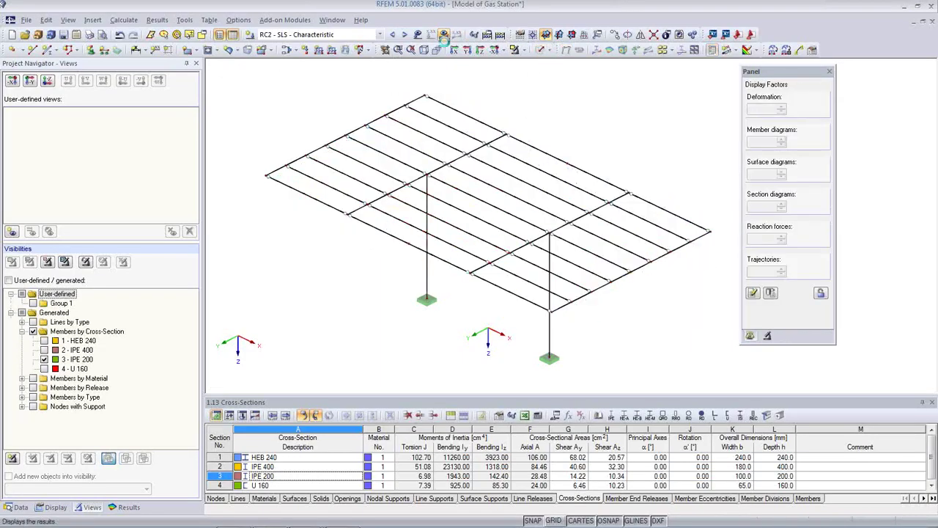
{"action": "left_click", "coordinate": [136, 50]}
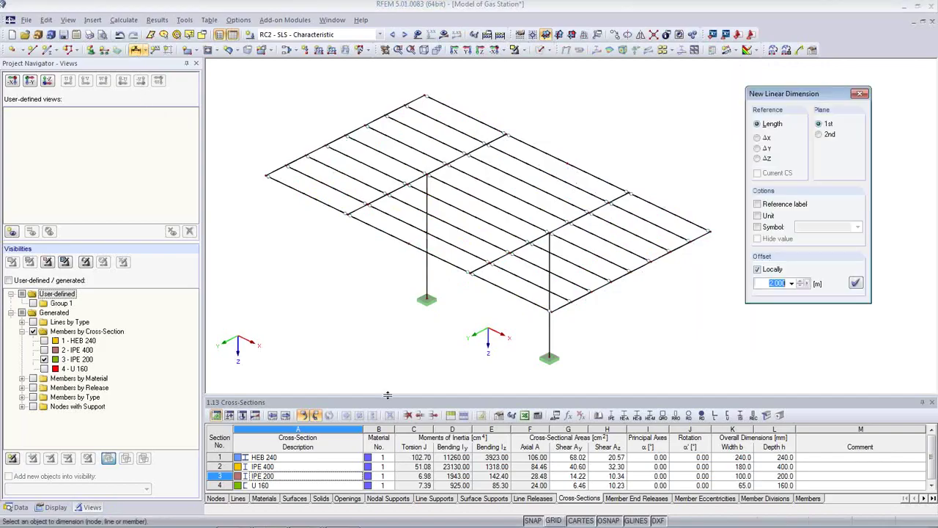
{"action": "left_click", "coordinate": [304, 195]}
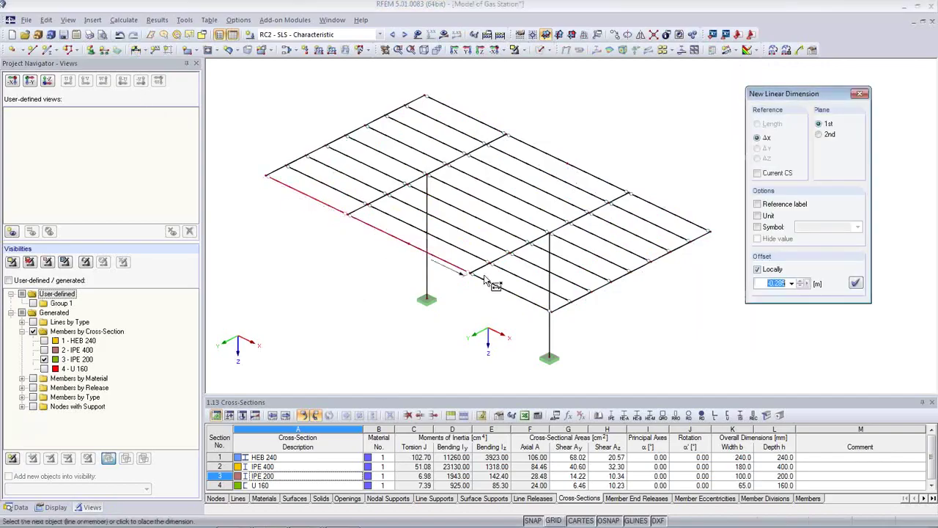
{"action": "left_click", "coordinate": [518, 297]}
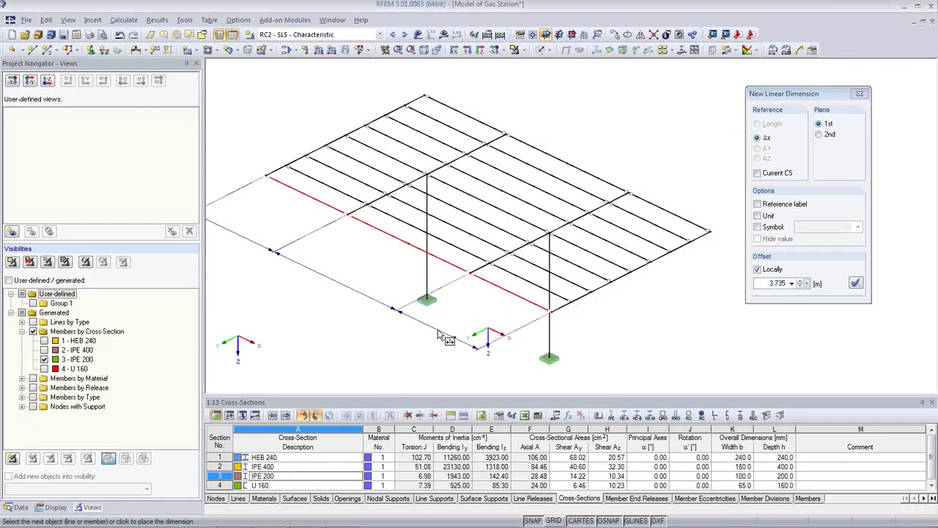
{"action": "left_click", "coordinate": [439, 335]}
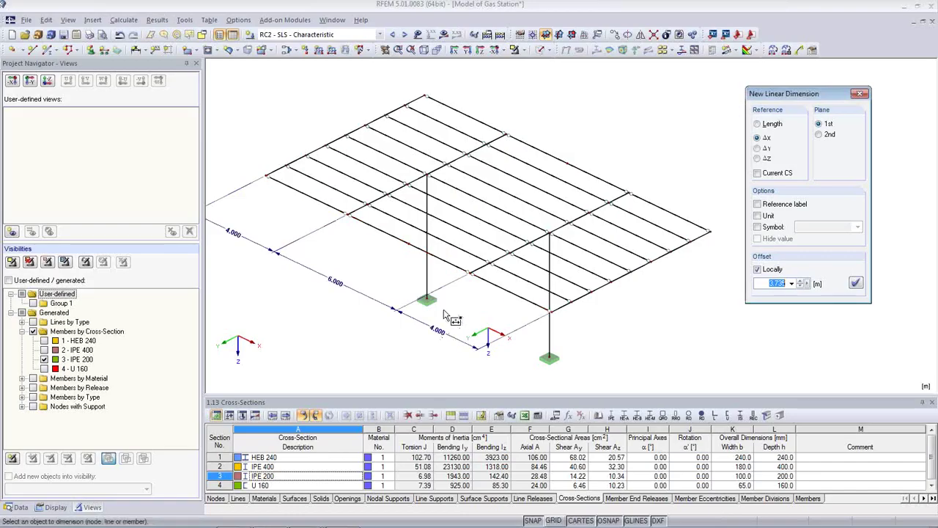
Dimension the support spacing in ΔX with about 2.35 m offset and the column height in ΔZ in the 2nd plane
{"action": "left_click", "coordinate": [545, 356]}
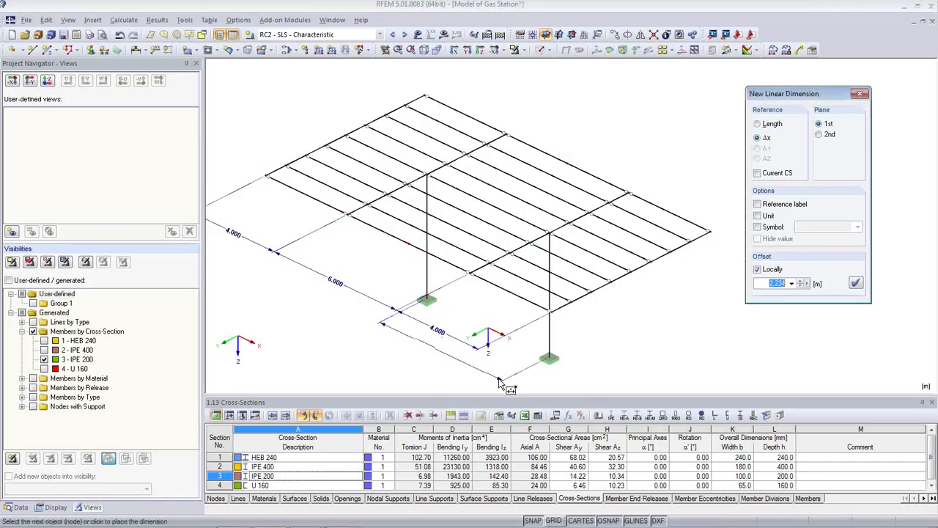
{"action": "left_click", "coordinate": [499, 382]}
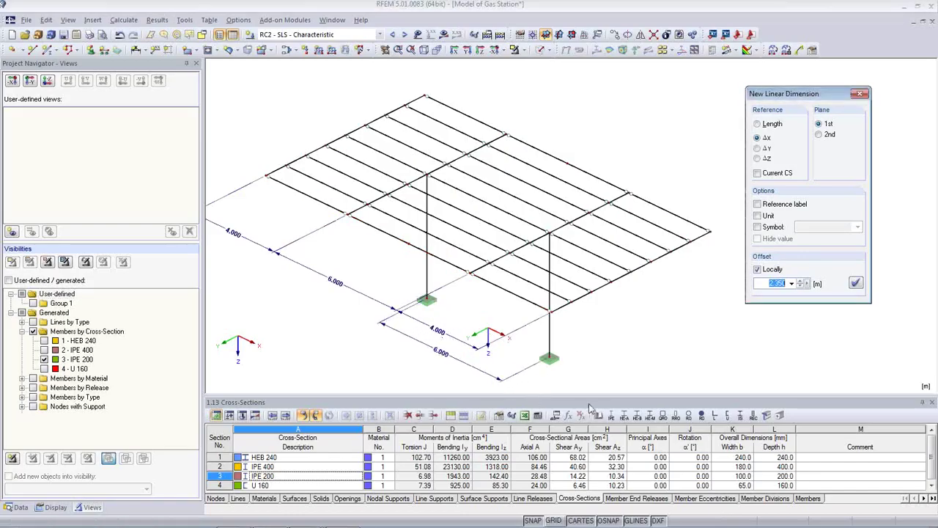
{"action": "left_click", "coordinate": [565, 349]}
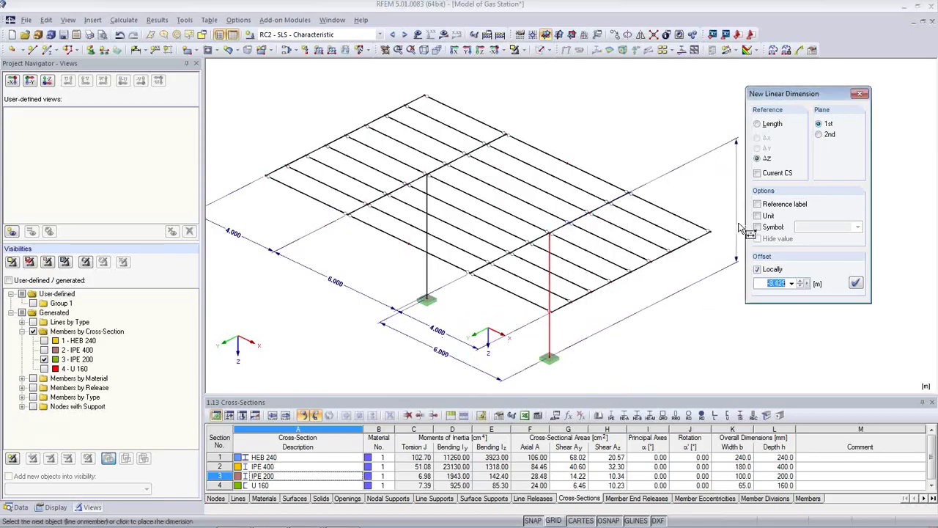
{"action": "left_click", "coordinate": [819, 135]}
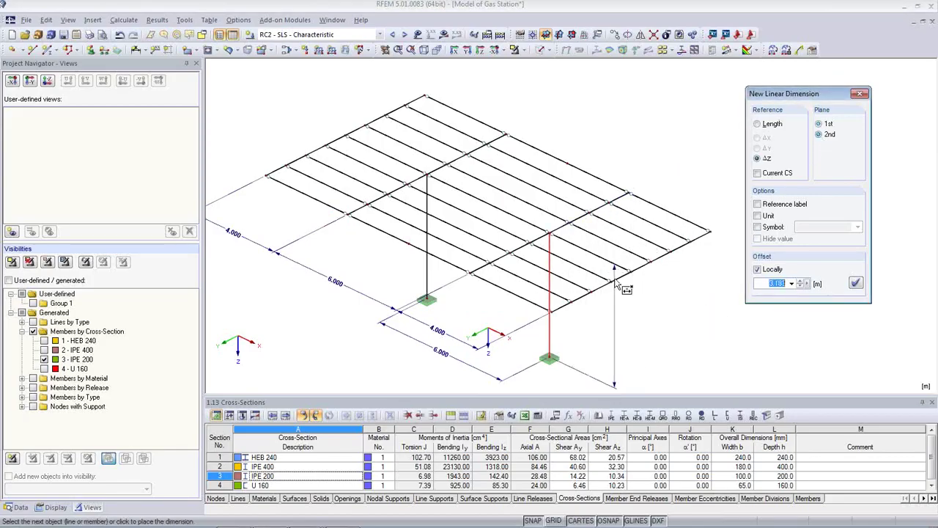
{"action": "middle_click_drag", "start_coordinate": [659, 327], "coordinate": [634, 293]}
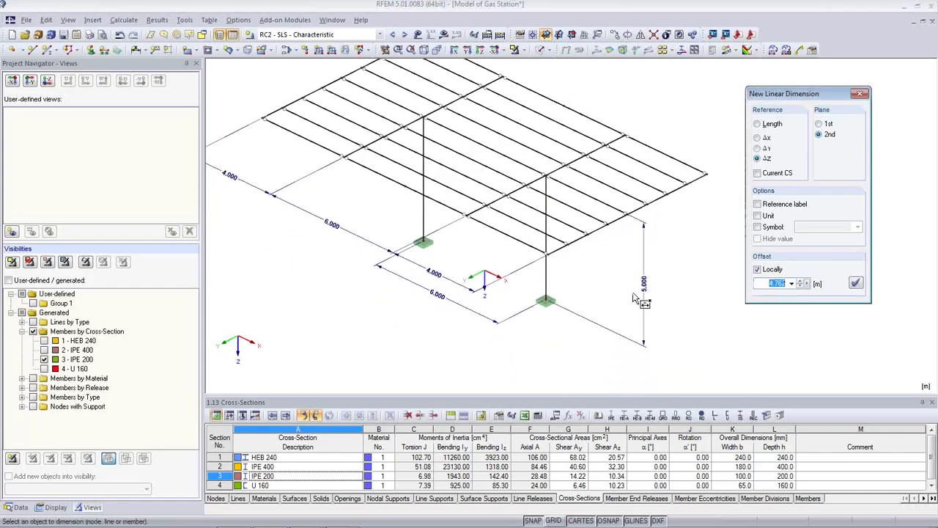
Dimension the roof's end edge in ΔY in the 1st plane and increase that dimension's offset from the edge
{"action": "left_click", "coordinate": [596, 230]}
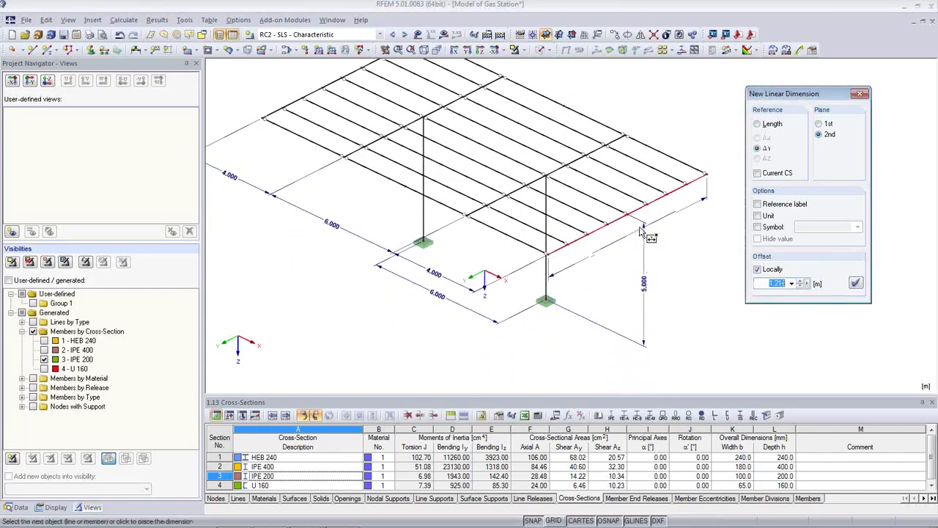
{"action": "left_click", "coordinate": [819, 124]}
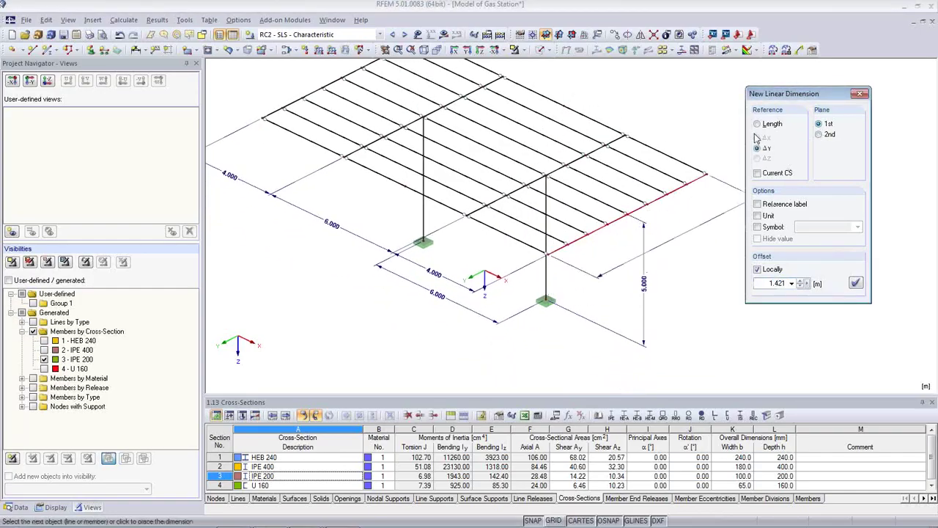
{"action": "left_click", "coordinate": [698, 265]}
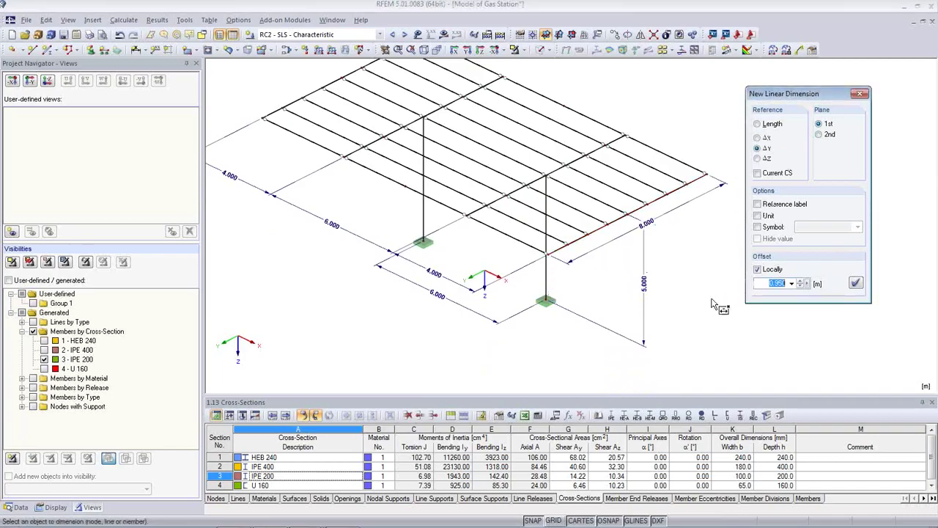
{"action": "key", "text": "Escape"}
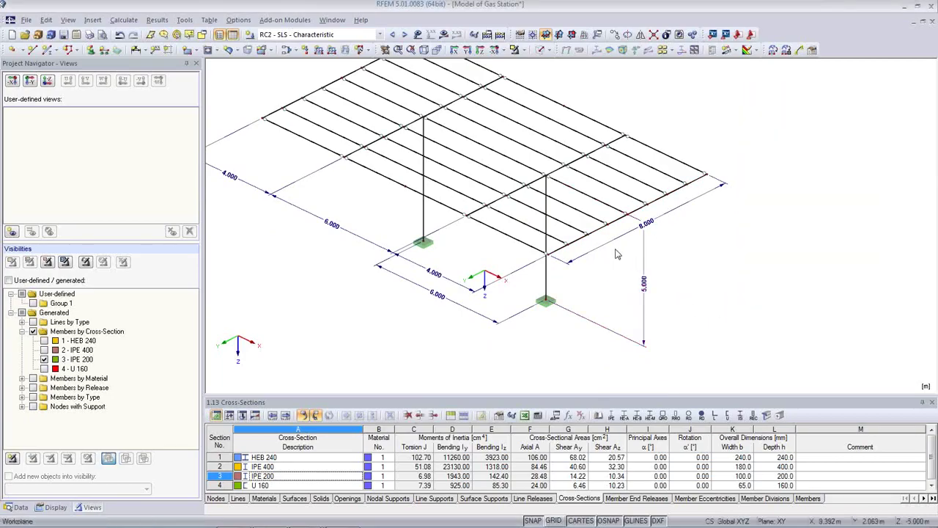
{"action": "double_click", "coordinate": [615, 243]}
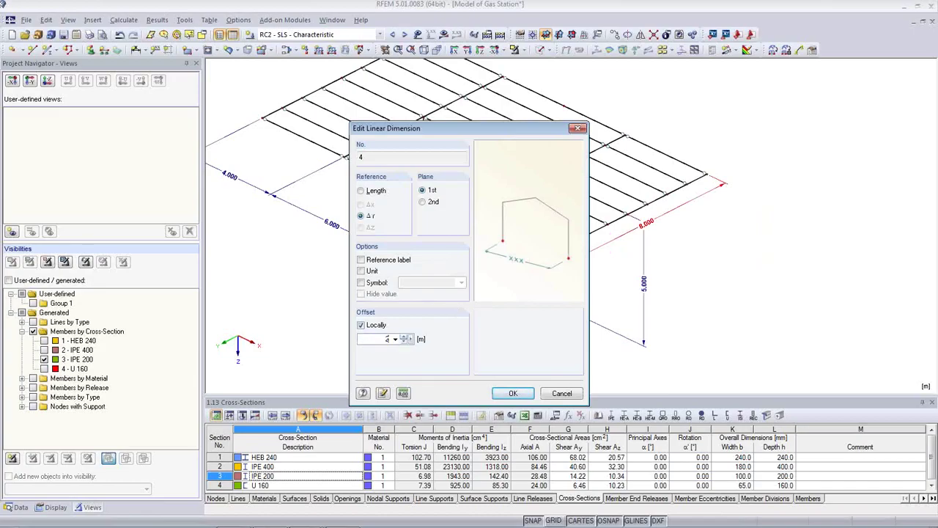
{"action": "left_click", "coordinate": [513, 394]}
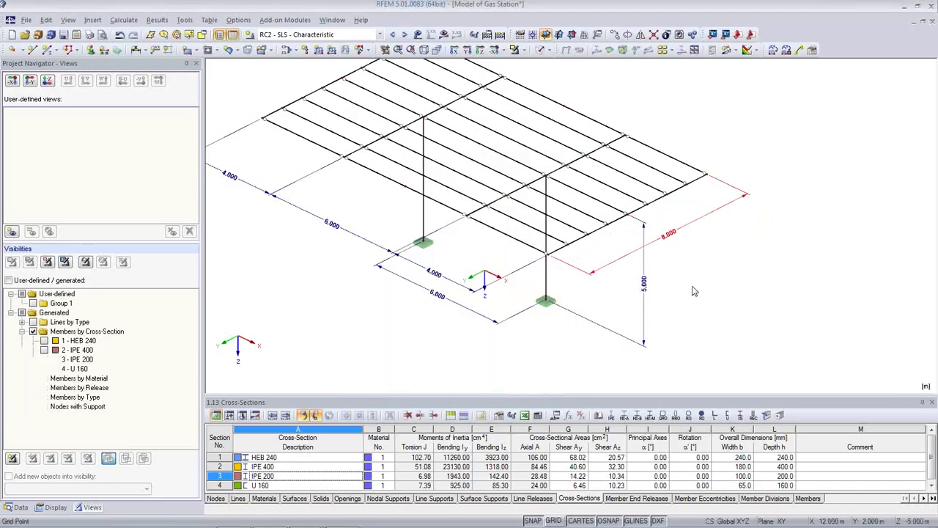
Switch the dimensioned model to solid rendering, send its isometric graphic to report PR1 and have the printout report shown
{"action": "scroll", "coordinate": [750, 333], "scroll_direction": "up", "scroll_amount": 2}
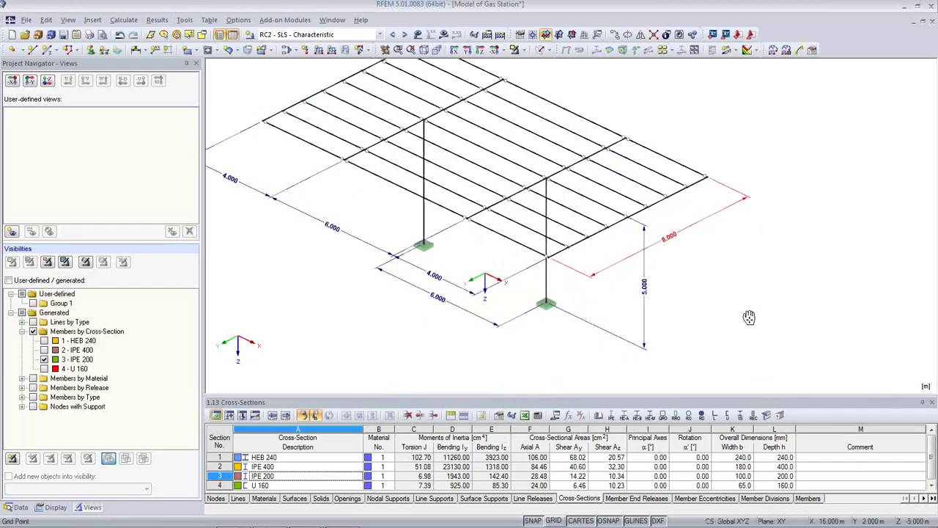
{"action": "scroll", "coordinate": [752, 332], "scroll_direction": "down", "scroll_amount": 1}
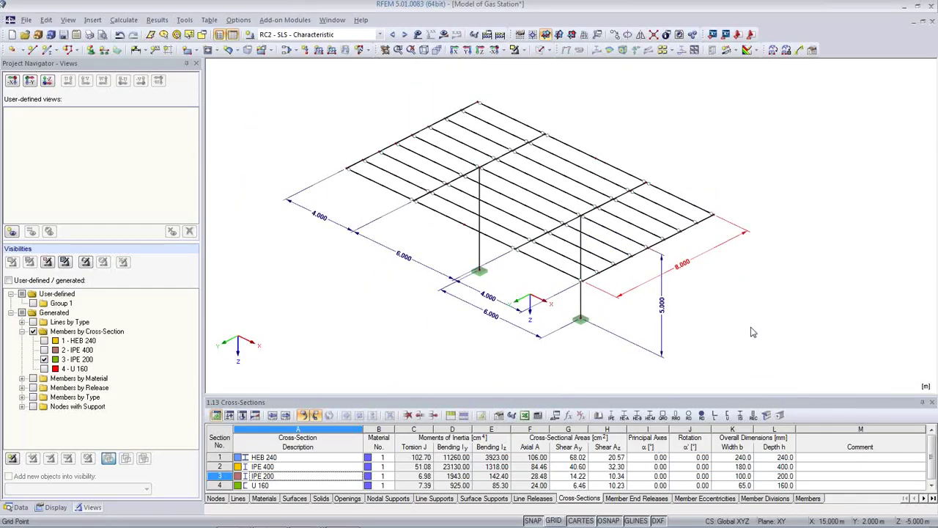
{"action": "scroll", "coordinate": [761, 328], "scroll_direction": "up", "scroll_amount": 1}
{"action": "middle_click_drag", "start_coordinate": [761, 328], "coordinate": [785, 300], "text": "ctrl"}
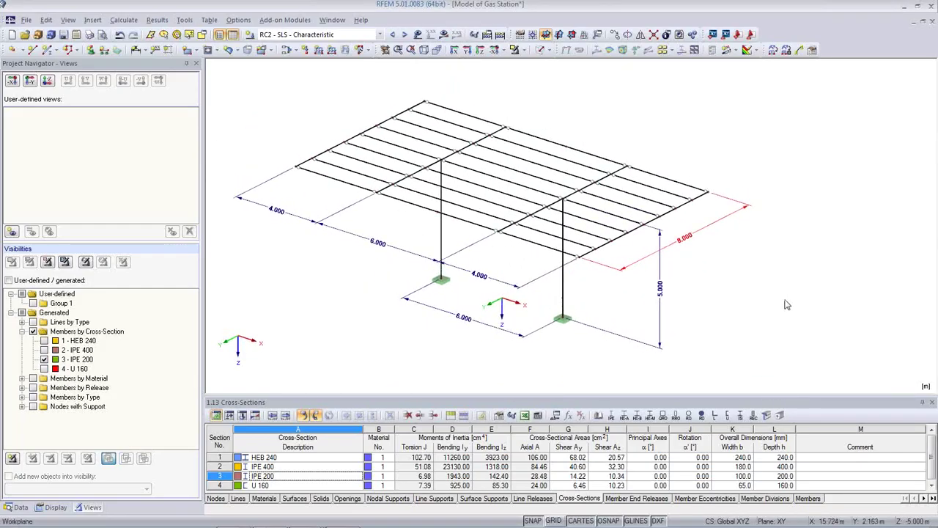
{"action": "left_click", "coordinate": [540, 50]}
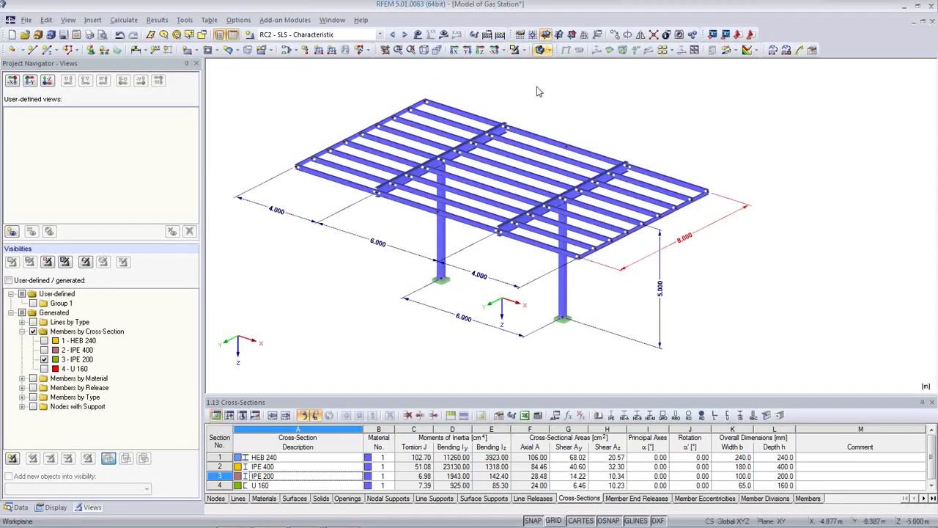
{"action": "left_click", "coordinate": [89, 36]}
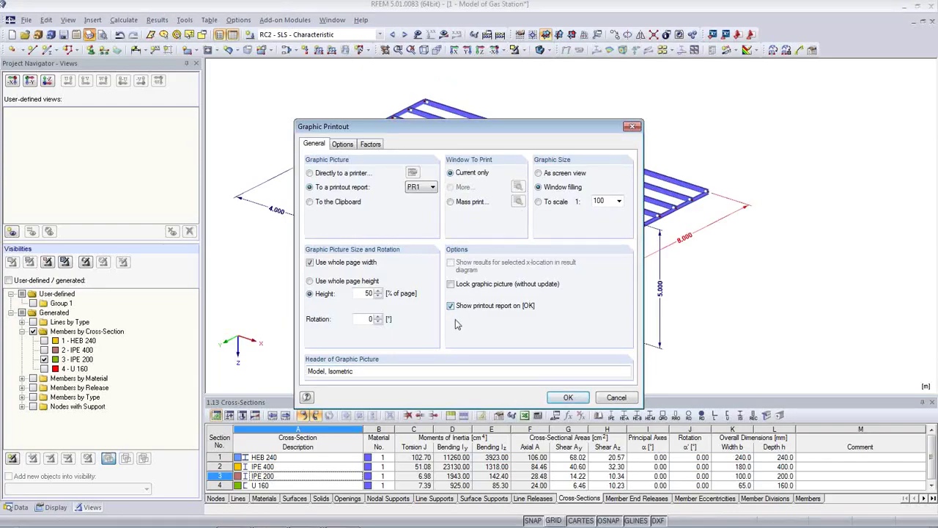
{"action": "left_click", "coordinate": [567, 396]}
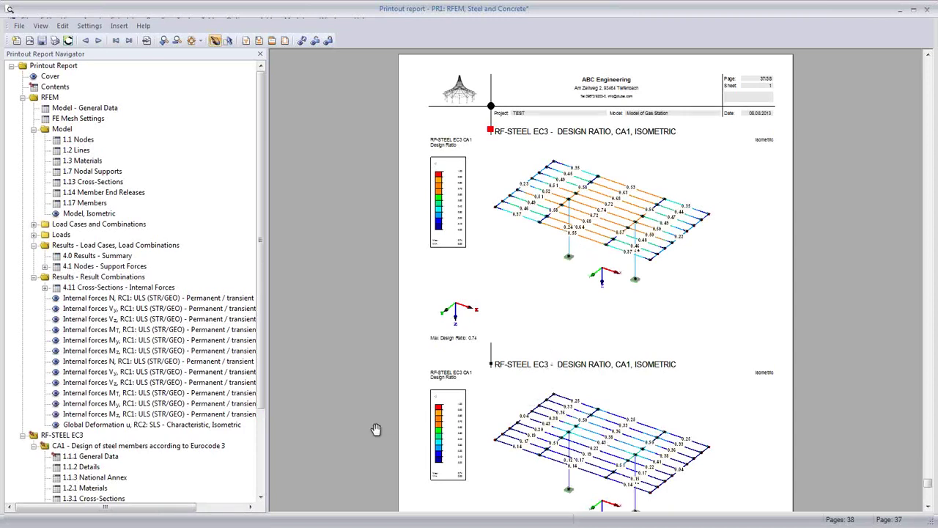
Review the RF-STEEL EC3 design ratio graphics, the design by load case and the member parameters in the printout report
{"action": "scroll", "coordinate": [550, 354], "scroll_direction": "down", "scroll_amount": 3}
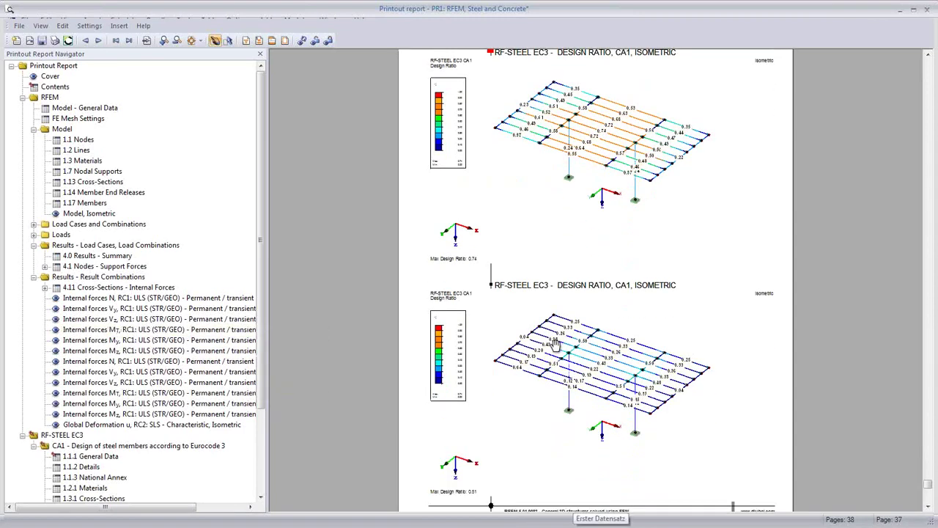
{"action": "scroll", "coordinate": [574, 317], "scroll_direction": "down", "scroll_amount": 5}
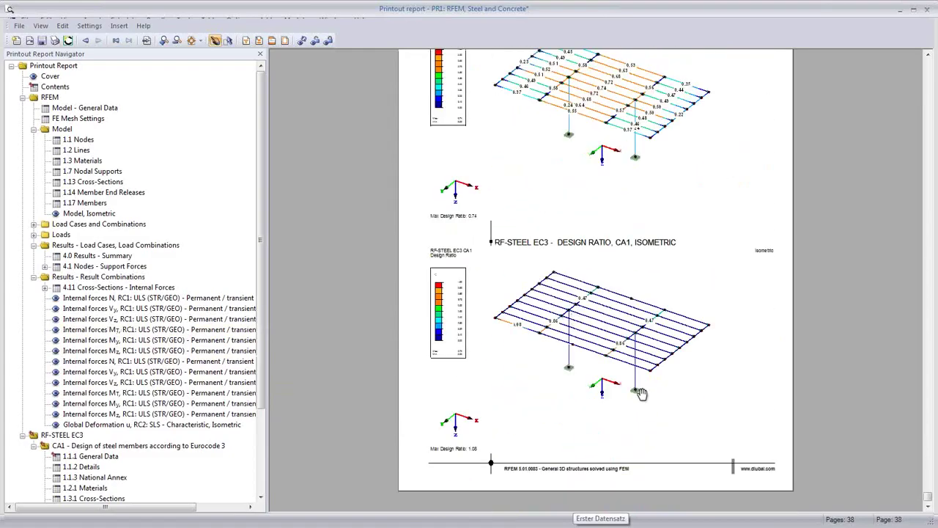
{"action": "scroll", "coordinate": [642, 393], "scroll_direction": "up", "scroll_amount": 15}
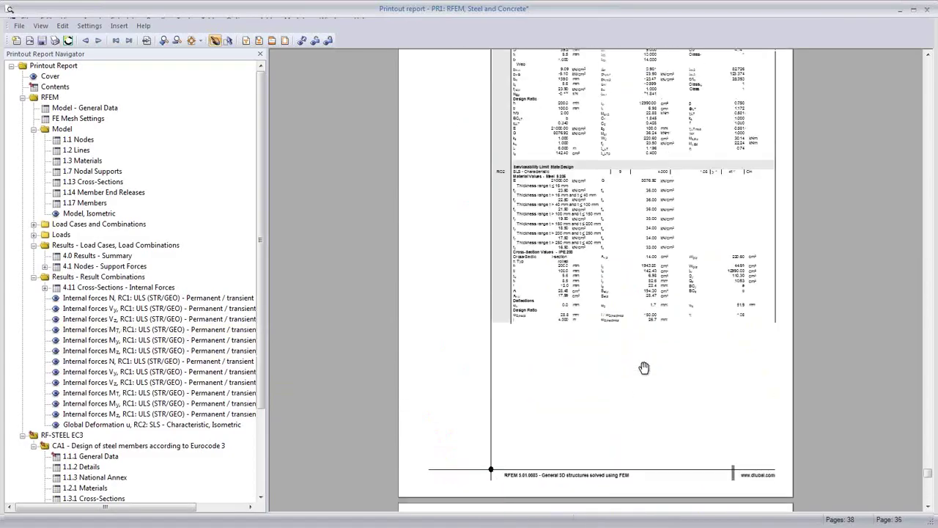
{"action": "scroll", "coordinate": [643, 367], "scroll_direction": "up", "scroll_amount": 8}
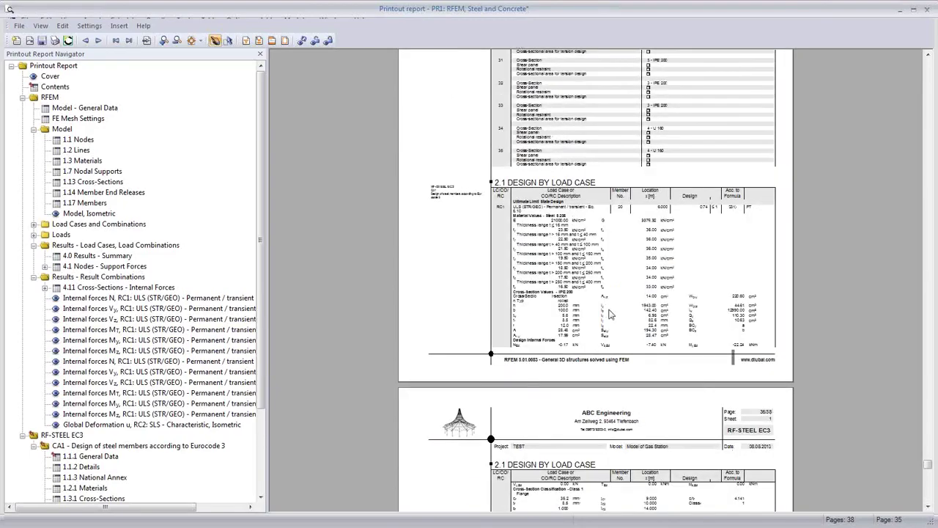
{"action": "scroll", "coordinate": [608, 312], "scroll_direction": "up", "scroll_amount": 5}
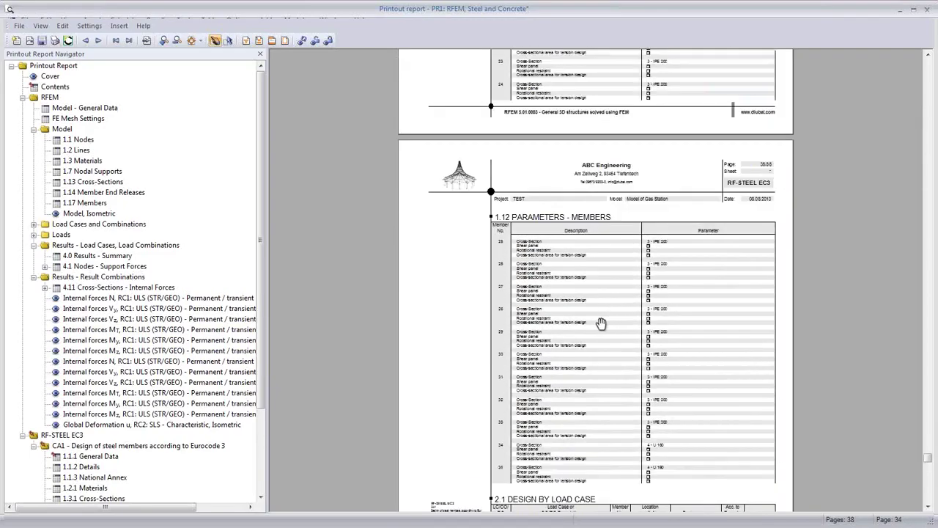
{"action": "scroll", "coordinate": [600, 324], "scroll_direction": "up", "scroll_amount": 1, "text": "ctrl"}
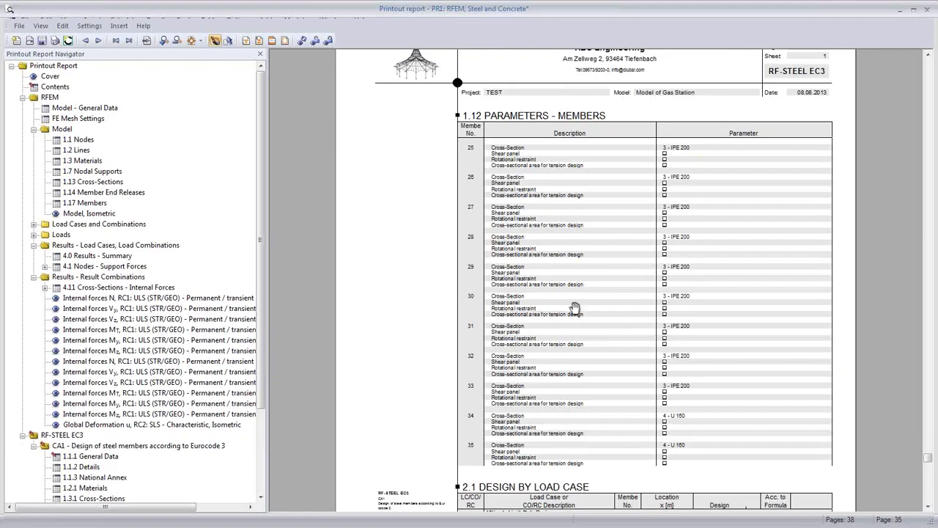
Review the RF-STEEL EC3 member parameters, cross-sections, materials and National Annex settings in the printout report, going back towards its beginning
{"action": "scroll", "coordinate": [601, 258], "scroll_direction": "up", "scroll_amount": 10}
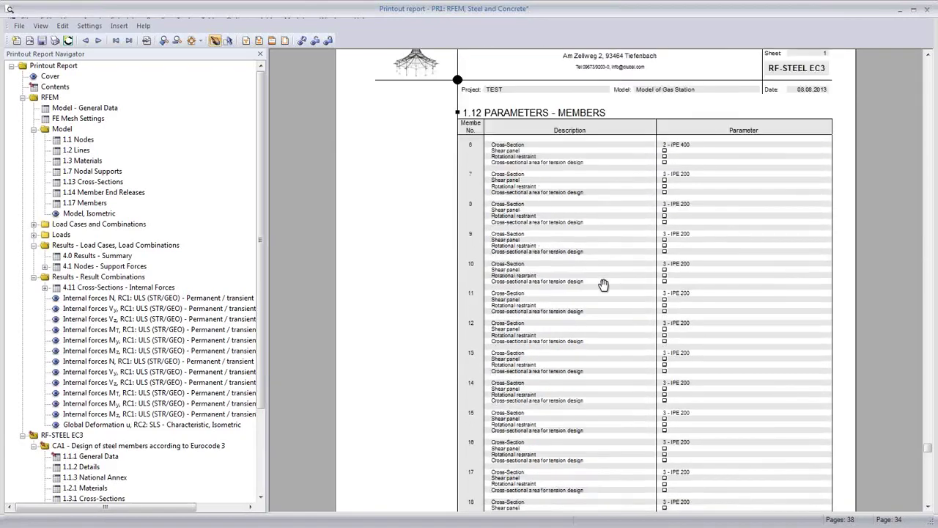
{"action": "scroll", "coordinate": [603, 284], "scroll_direction": "up", "scroll_amount": 10}
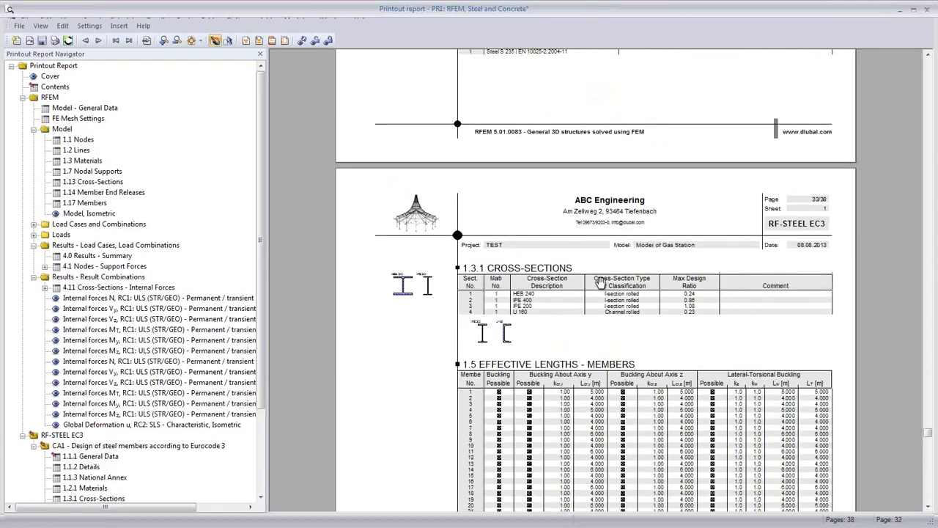
{"action": "scroll", "coordinate": [551, 289], "scroll_direction": "up", "scroll_amount": 10}
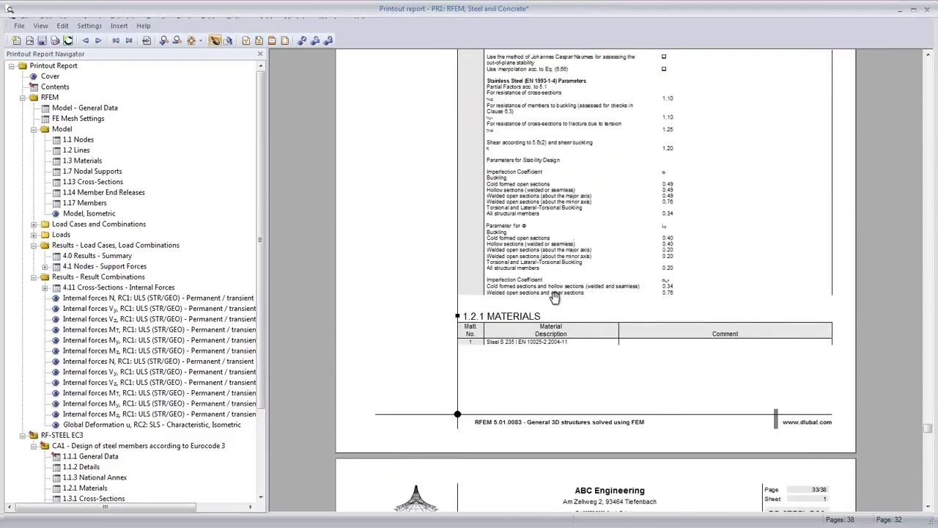
{"action": "scroll", "coordinate": [555, 296], "scroll_direction": "up", "scroll_amount": 10}
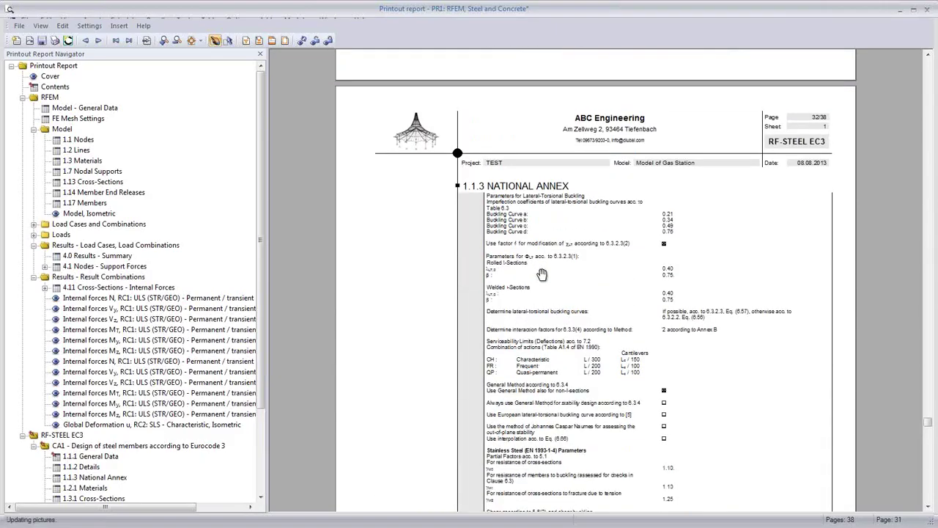
{"action": "scroll", "coordinate": [543, 274], "scroll_direction": "up", "scroll_amount": 3, "text": "ctrl"}
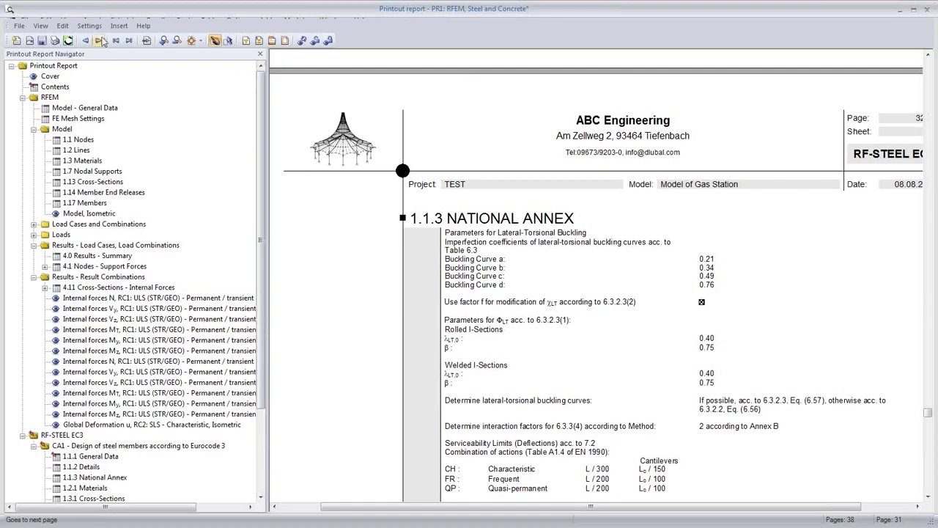
Try the report display at 100% zoom and fit the whole page in the view
{"action": "left_click", "coordinate": [40, 25]}
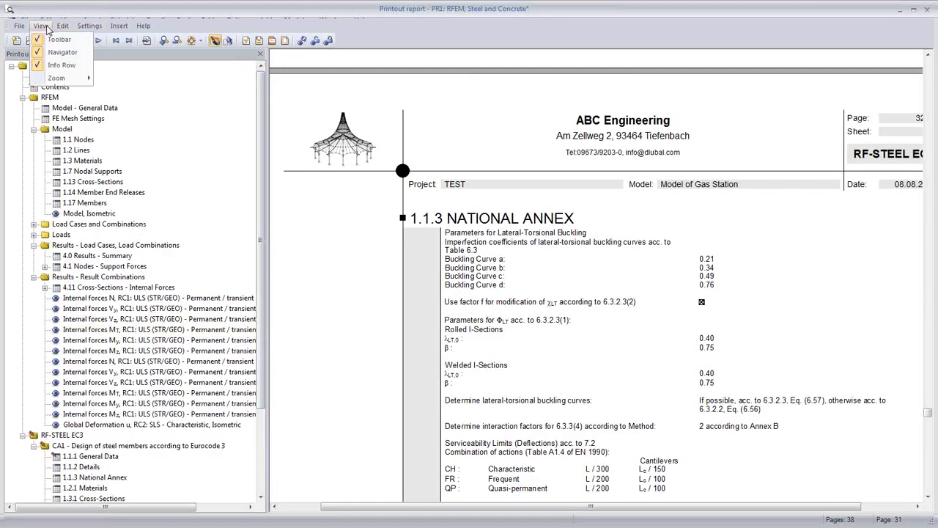
{"action": "mouse_move", "coordinate": [63, 78]}
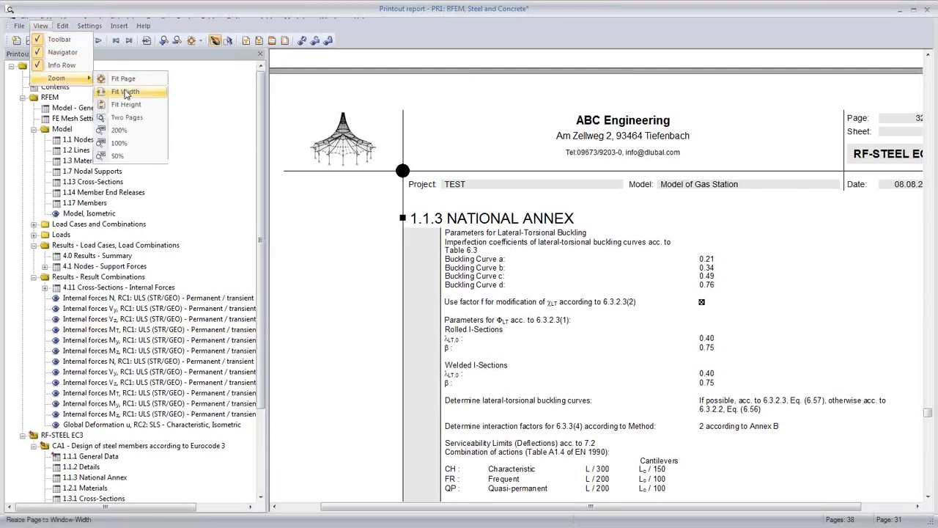
{"action": "left_click", "coordinate": [127, 145]}
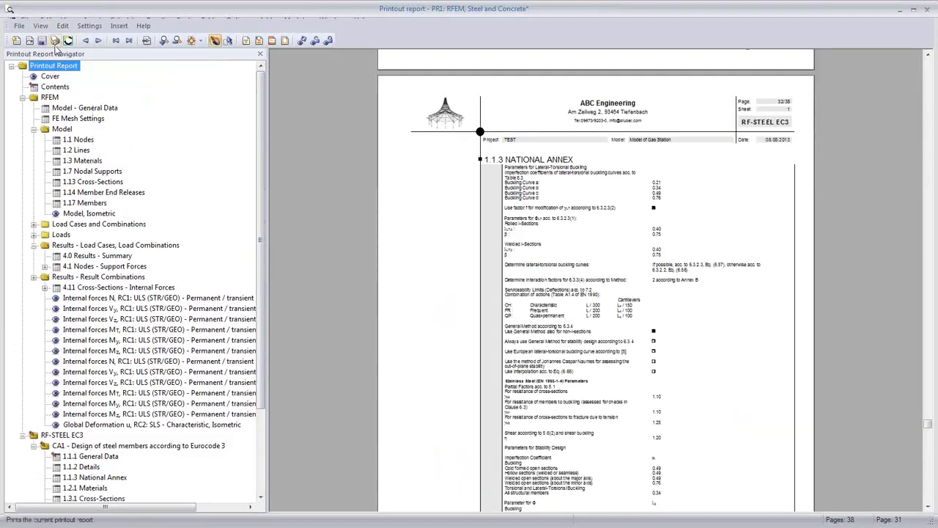
{"action": "left_click", "coordinate": [40, 25]}
{"action": "mouse_move", "coordinate": [59, 78]}
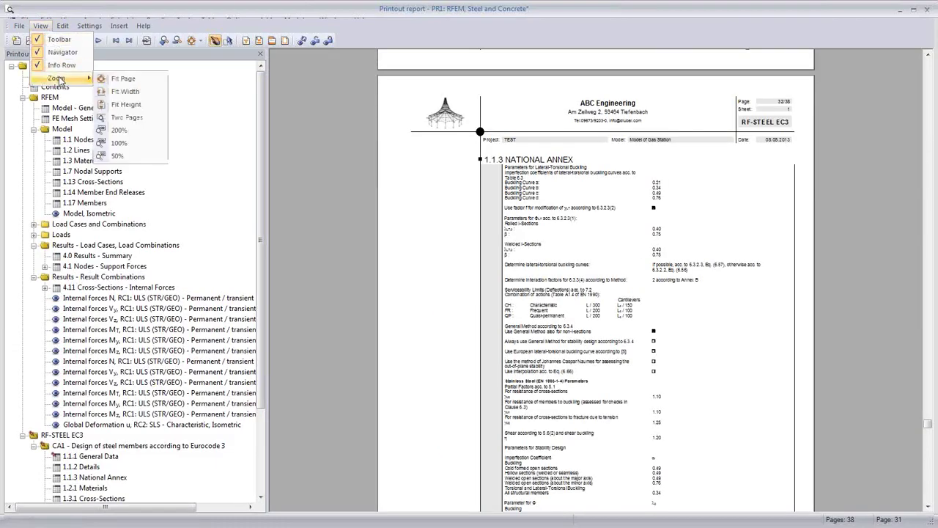
{"action": "left_click", "coordinate": [123, 79]}
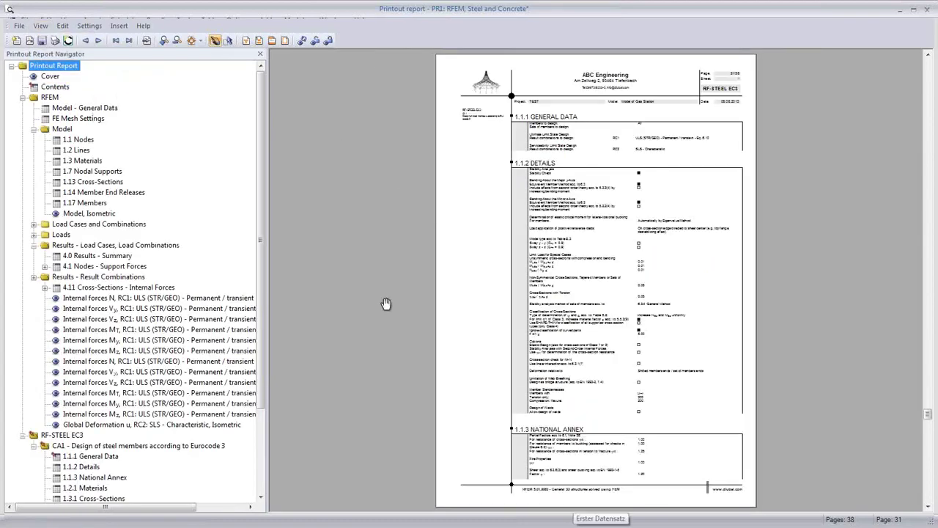
Make the first Internal forces N graphic of result combination RC1 start on a new page in the report
{"action": "left_click", "coordinate": [121, 301]}
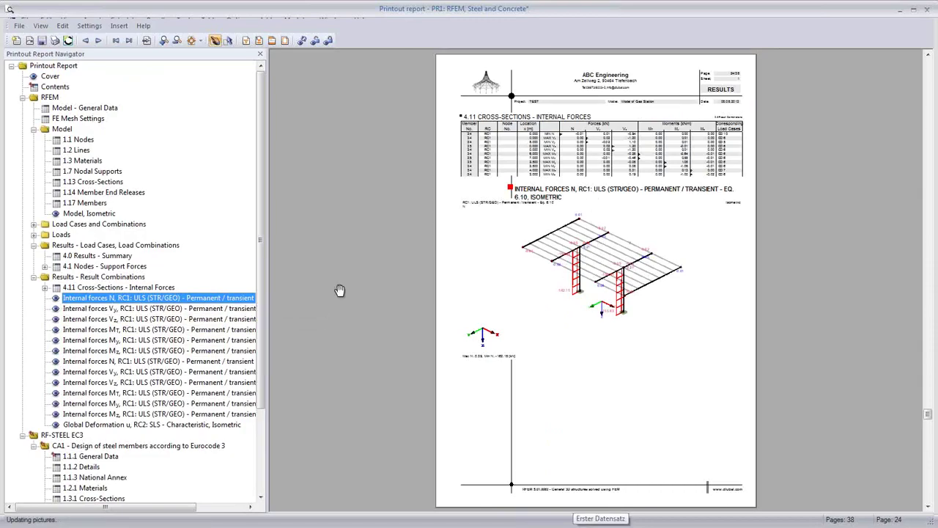
{"action": "right_click", "coordinate": [147, 302]}
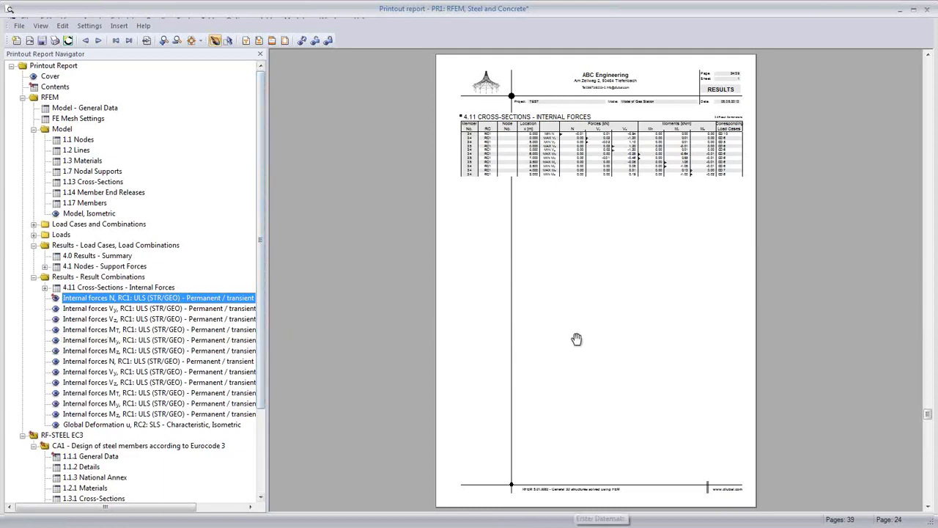
{"action": "scroll", "coordinate": [576, 340], "scroll_direction": "down", "scroll_amount": 3}
{"action": "scroll", "coordinate": [577, 340], "scroll_direction": "down", "scroll_amount": 5}
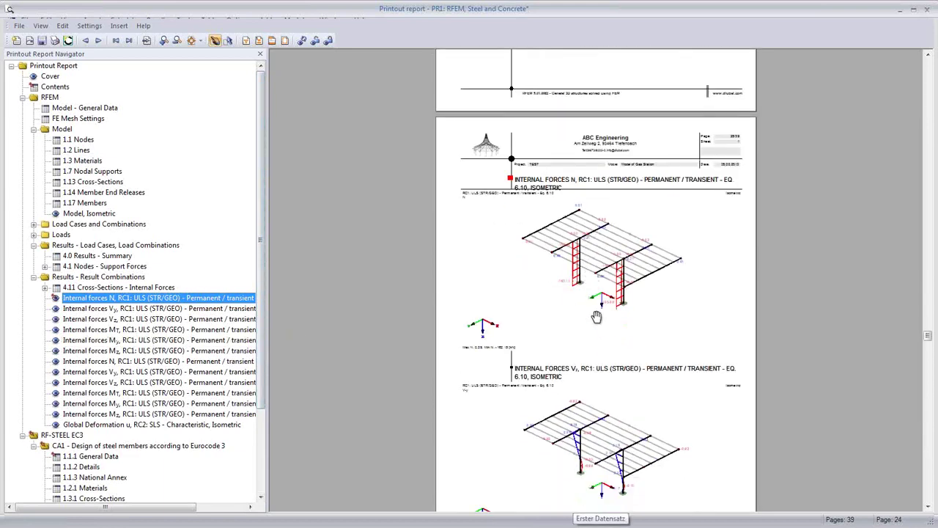
Review the page layout of the RC1 internal force graphics that follow in the report
{"action": "scroll", "coordinate": [597, 319], "scroll_direction": "down", "scroll_amount": 2}
{"action": "scroll", "coordinate": [598, 321], "scroll_direction": "down", "scroll_amount": 13}
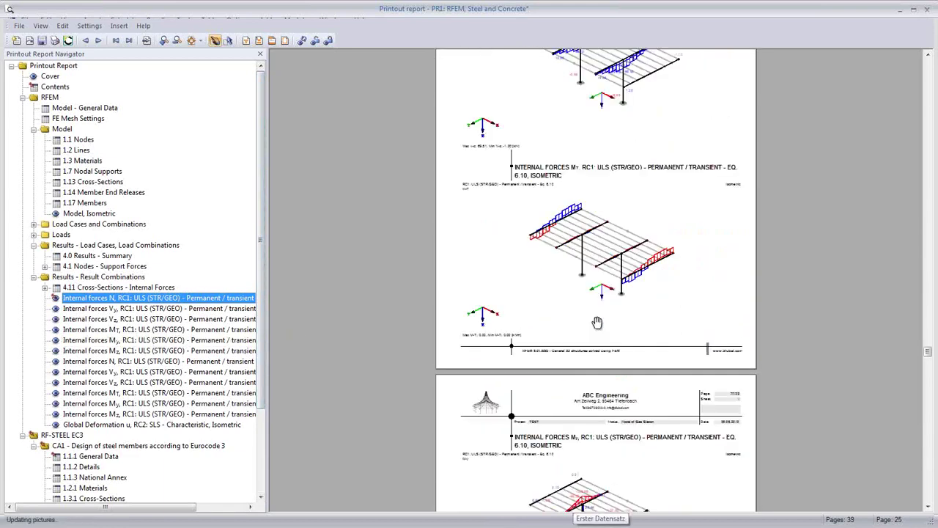
{"action": "scroll", "coordinate": [597, 323], "scroll_direction": "down", "scroll_amount": 20}
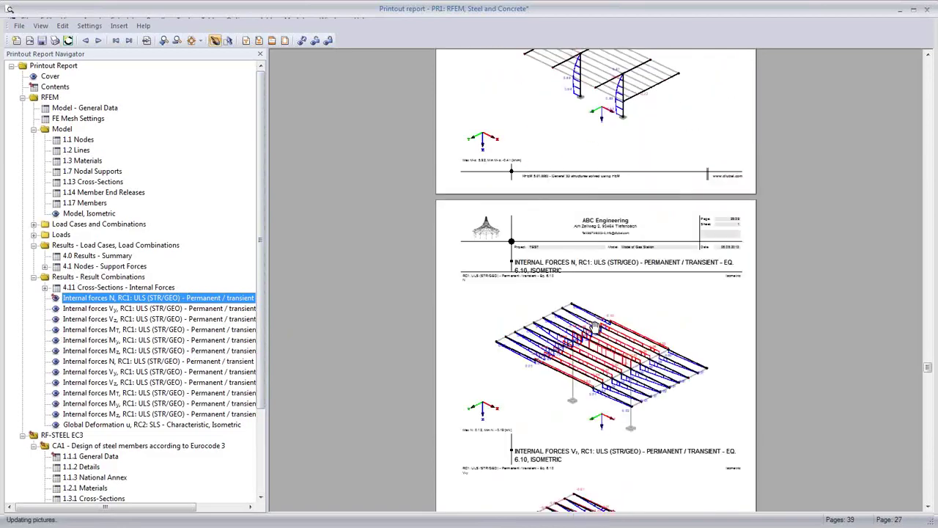
{"action": "scroll", "coordinate": [595, 327], "scroll_direction": "down", "scroll_amount": 13}
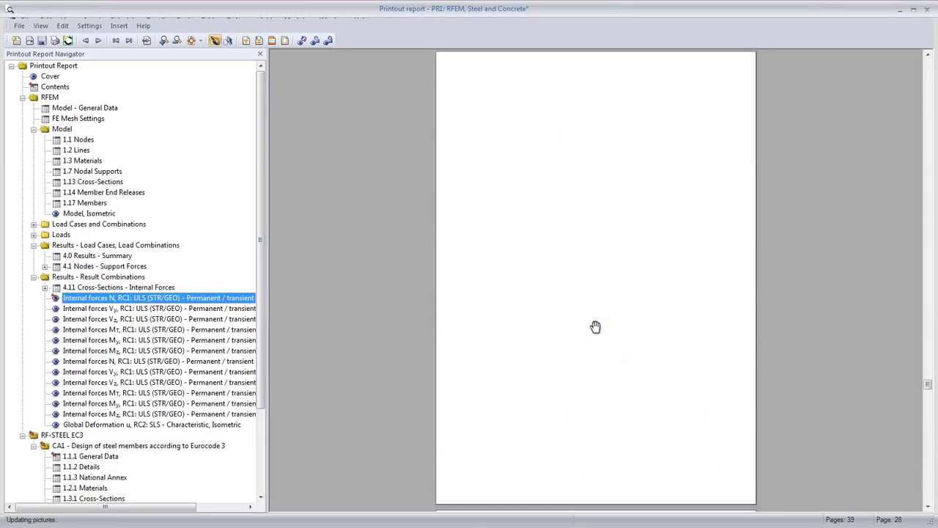
{"action": "scroll", "coordinate": [596, 326], "scroll_direction": "up", "scroll_amount": 3}
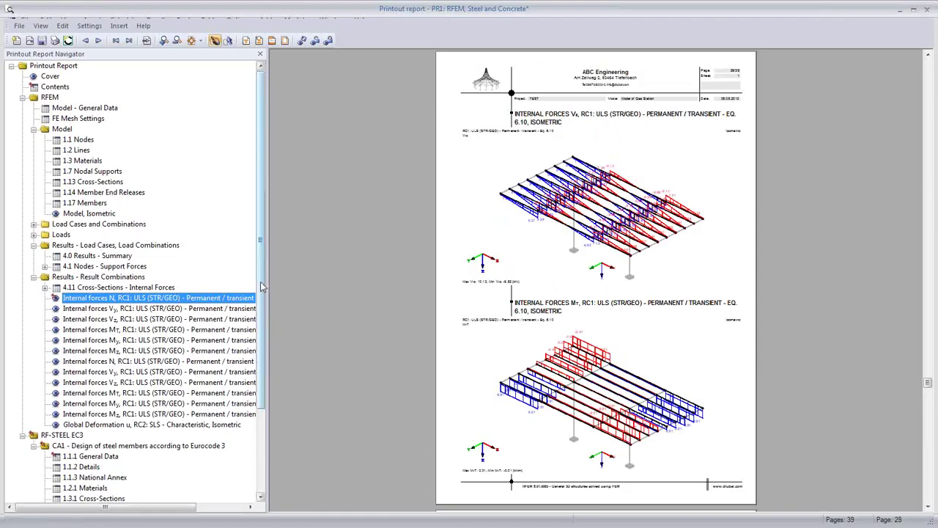
{"action": "left_click_drag", "start_coordinate": [262, 286], "coordinate": [268, 242]}
{"action": "left_click", "coordinate": [247, 40]}
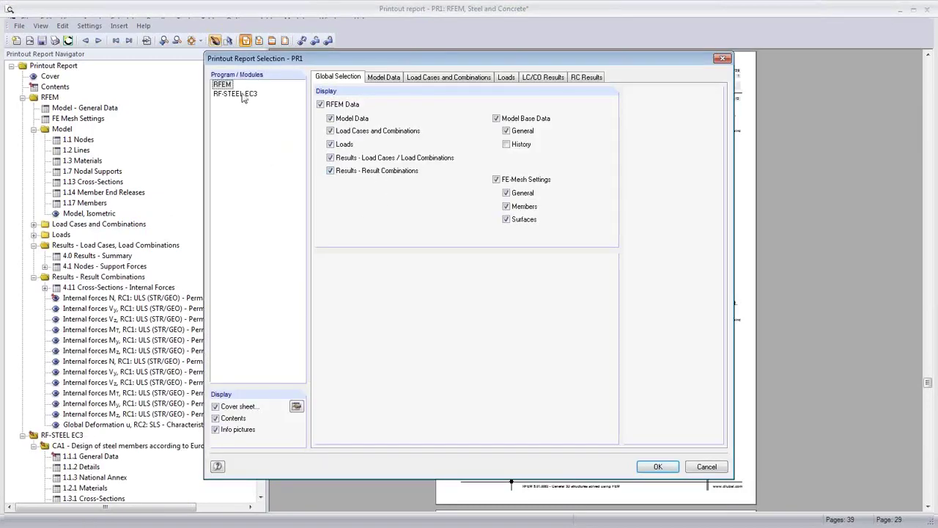
{"action": "left_click", "coordinate": [244, 95]}
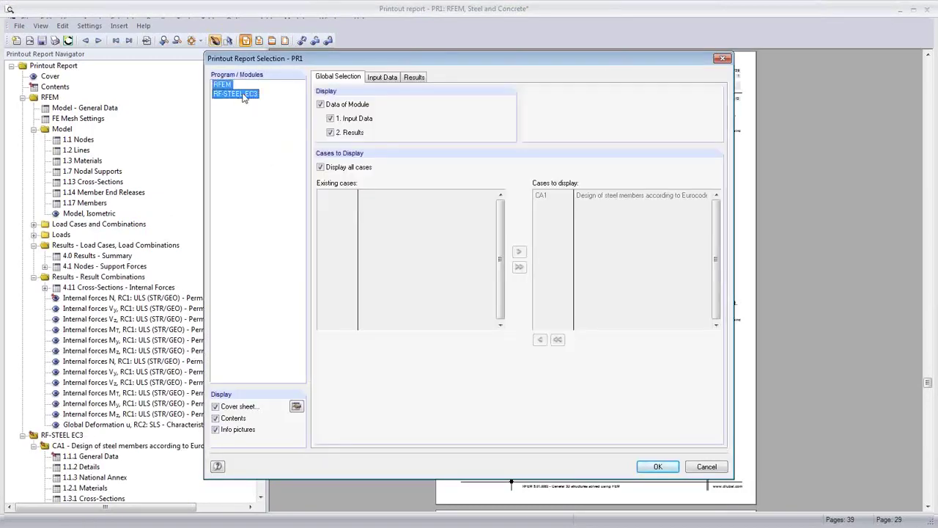
{"action": "left_click", "coordinate": [385, 79]}
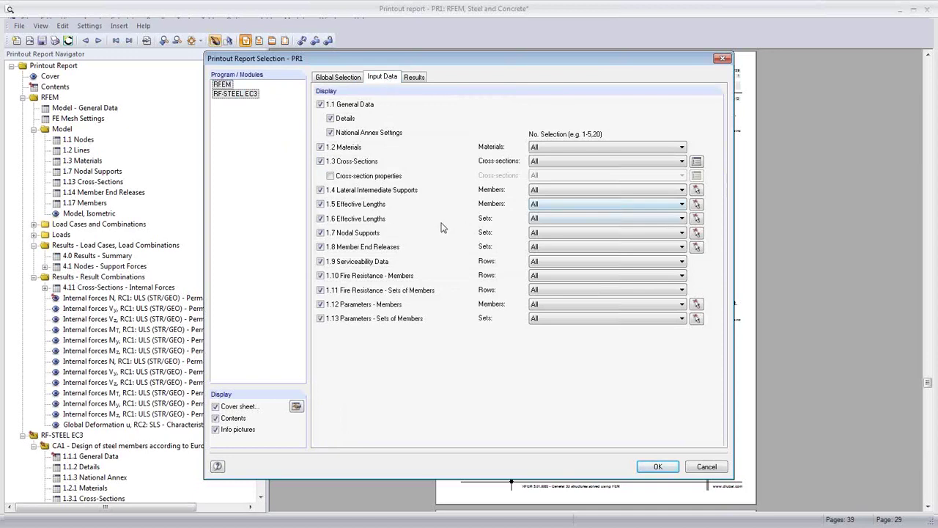
{"action": "left_click", "coordinate": [320, 276]}
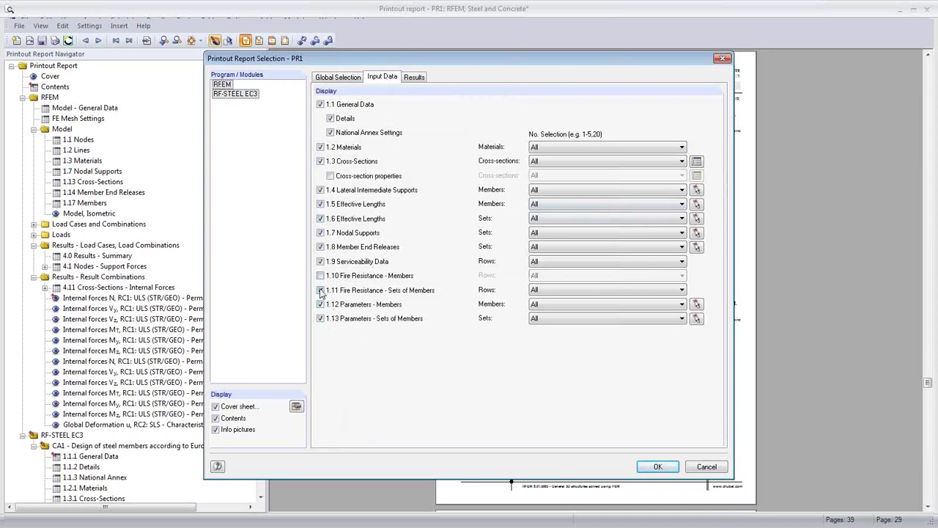
{"action": "left_click", "coordinate": [320, 291]}
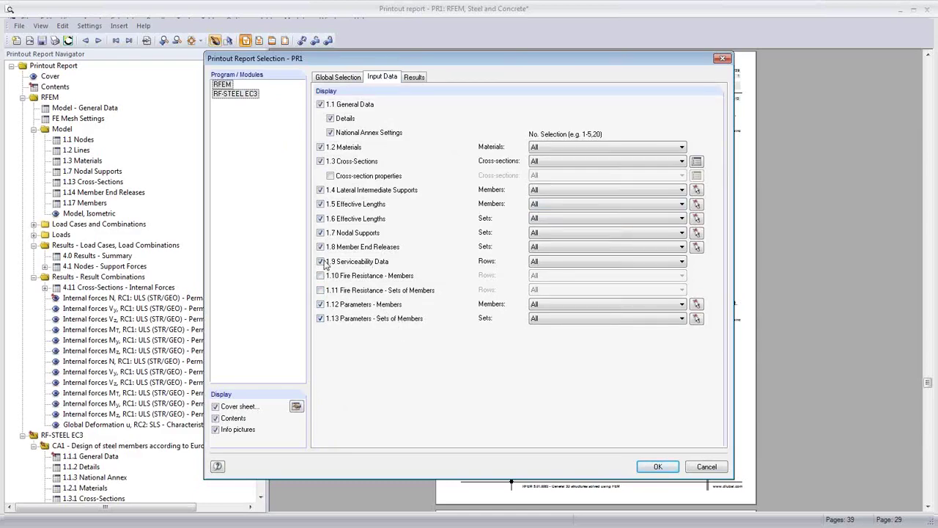
{"action": "left_click", "coordinate": [705, 467]}
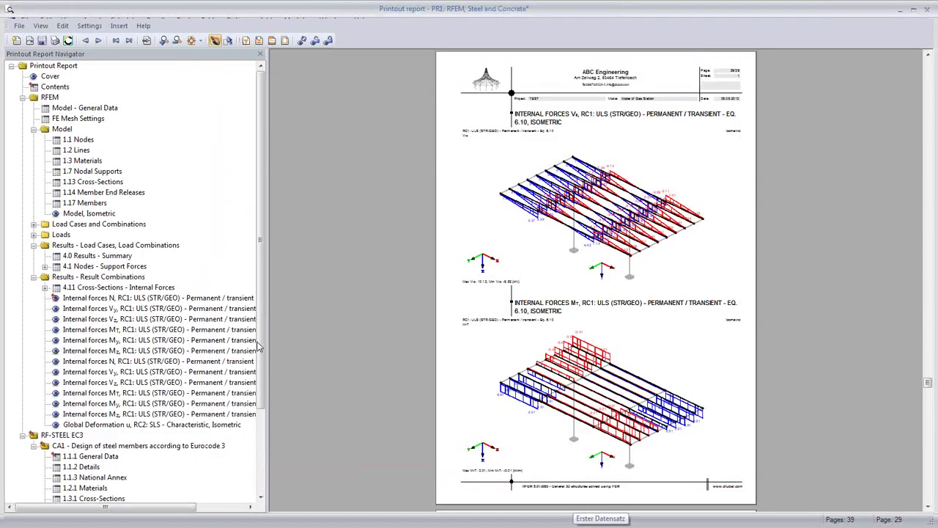
Edit the cover page's model picture to show a rotated 3D view of the whole canopy with the grid hidden
{"action": "left_click", "coordinate": [52, 77]}
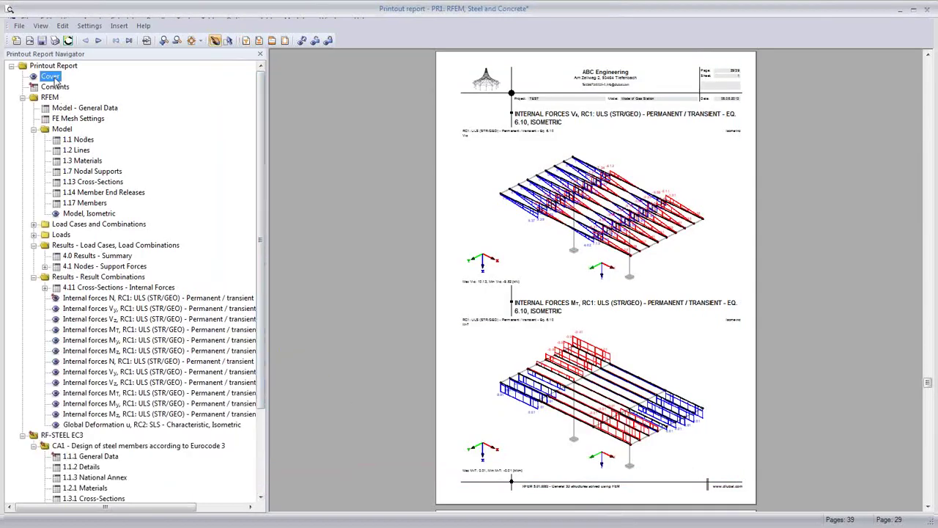
{"action": "right_click", "coordinate": [599, 369]}
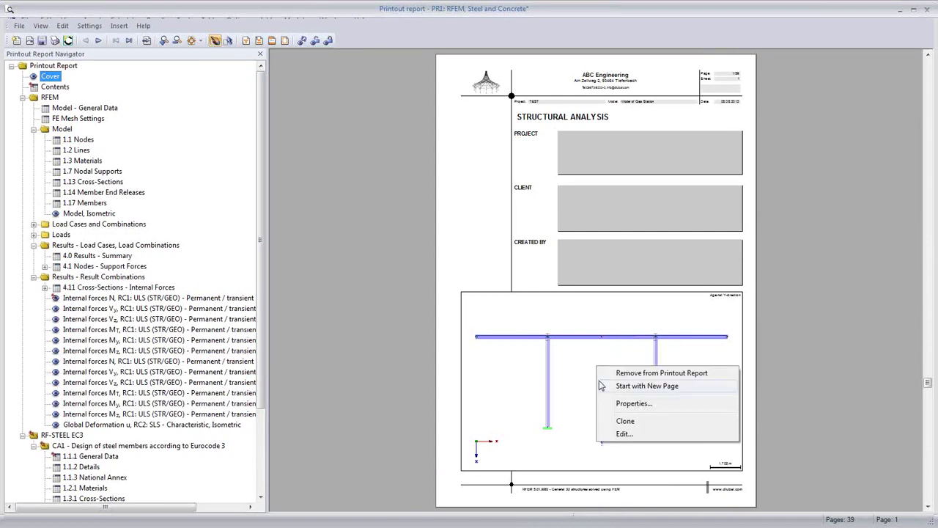
{"action": "left_click", "coordinate": [624, 433]}
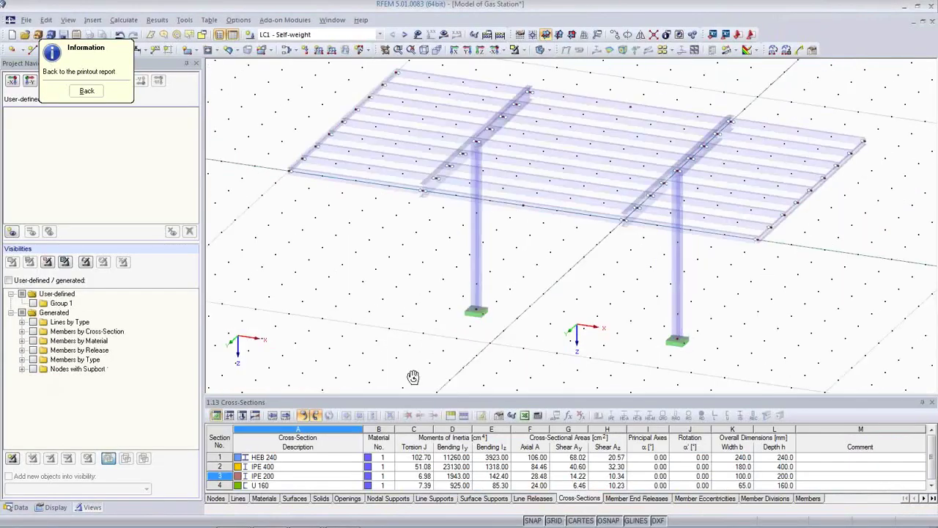
{"action": "middle_click_drag", "start_coordinate": [413, 377], "coordinate": [473, 318], "text": "ctrl"}
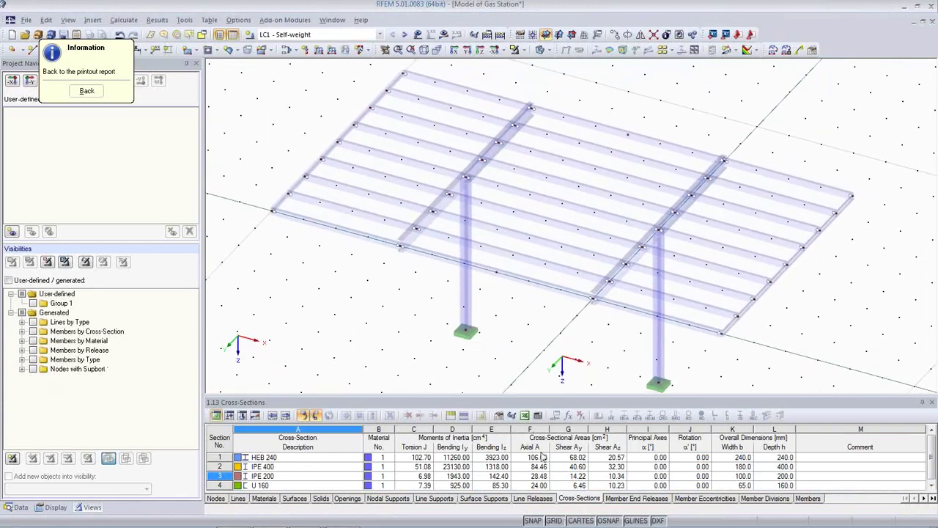
{"action": "left_click", "coordinate": [557, 520]}
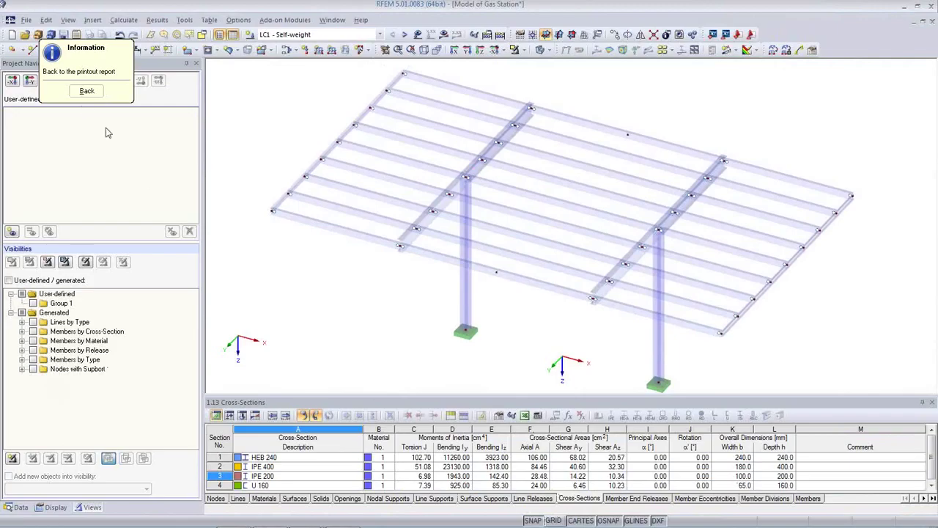
{"action": "left_click", "coordinate": [86, 90]}
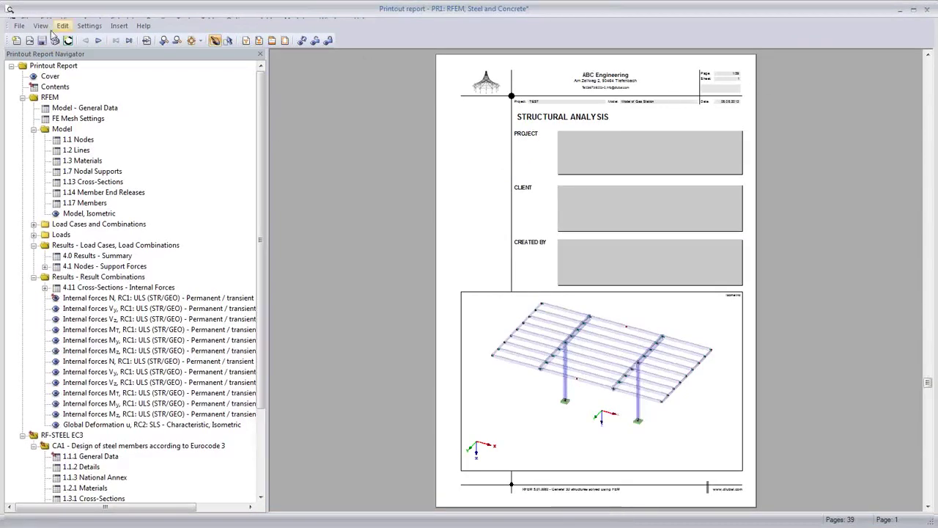
Close the printout report and save its changes
{"action": "left_click", "coordinate": [17, 27]}
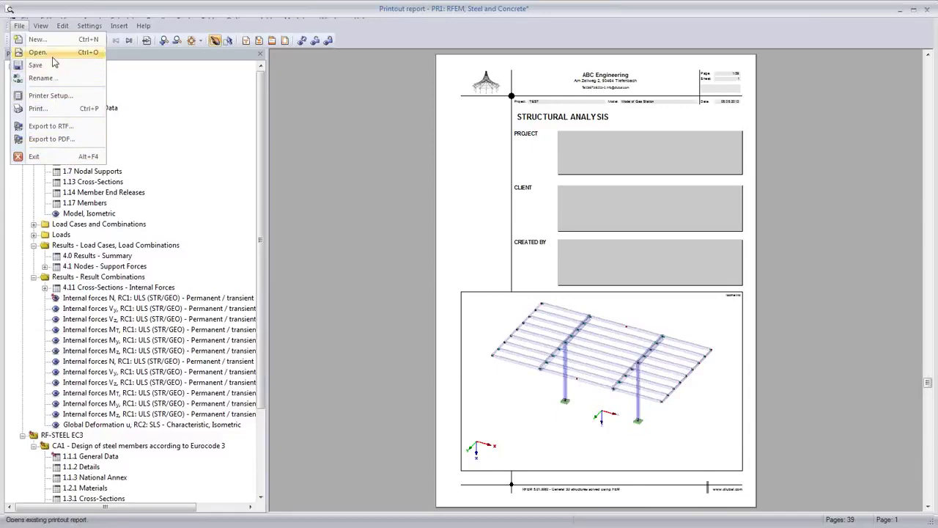
{"action": "left_click", "coordinate": [33, 156]}
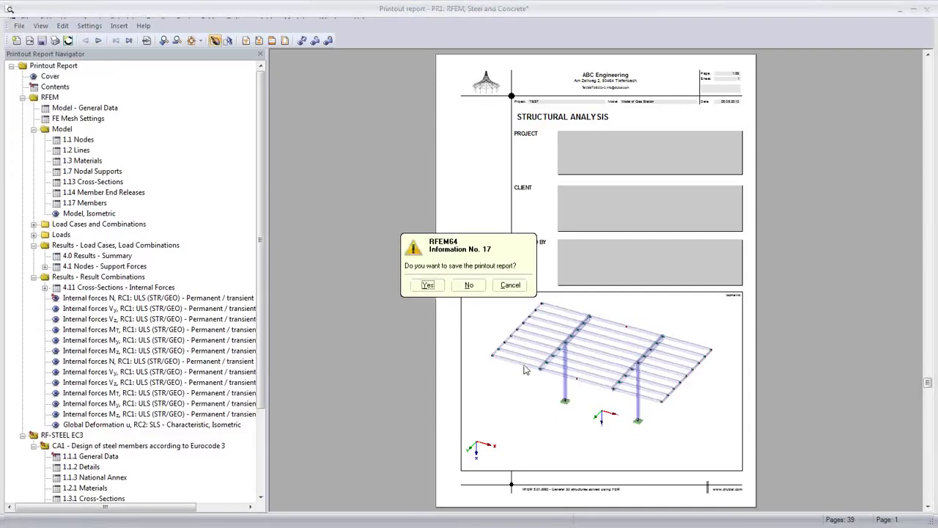
{"action": "left_click", "coordinate": [427, 285]}
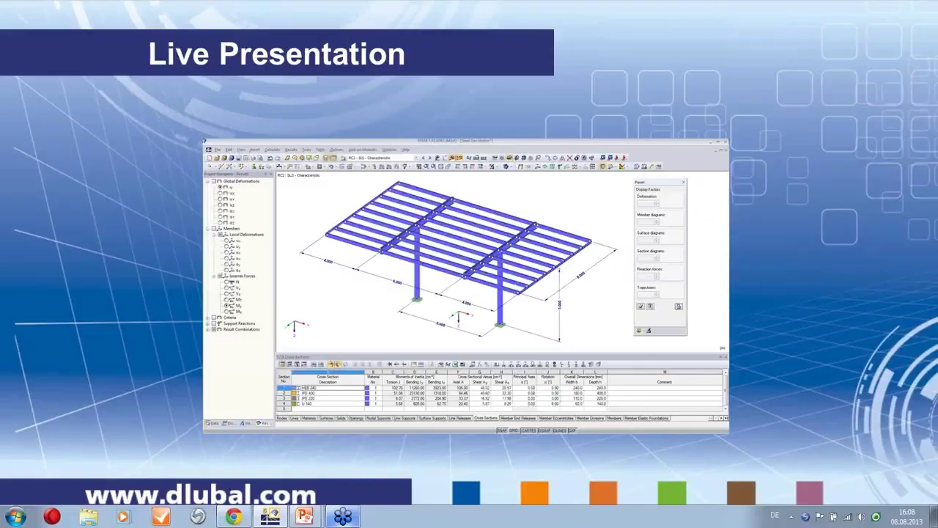
Switch from the presentation slide back to the gas station model in RFEM
{"action": "left_click", "coordinate": [272, 521]}
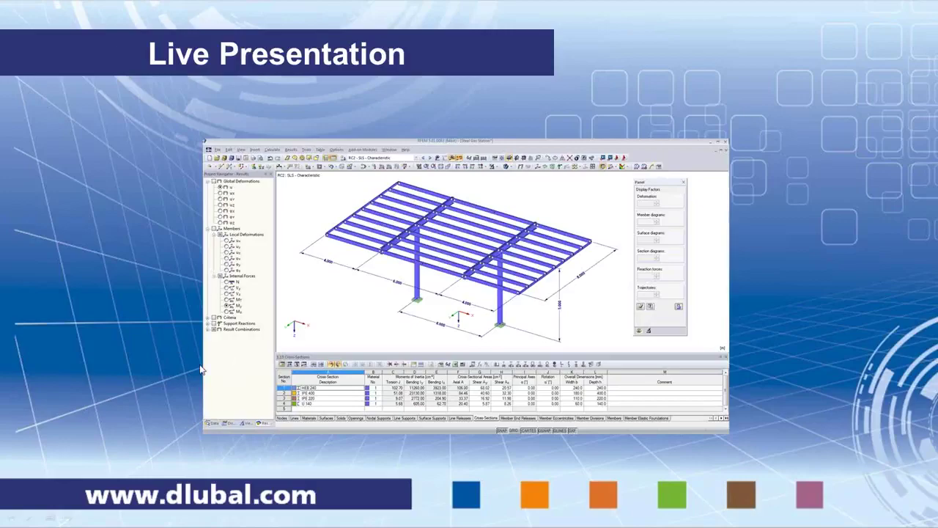
{"action": "key", "text": "alt+Tab"}
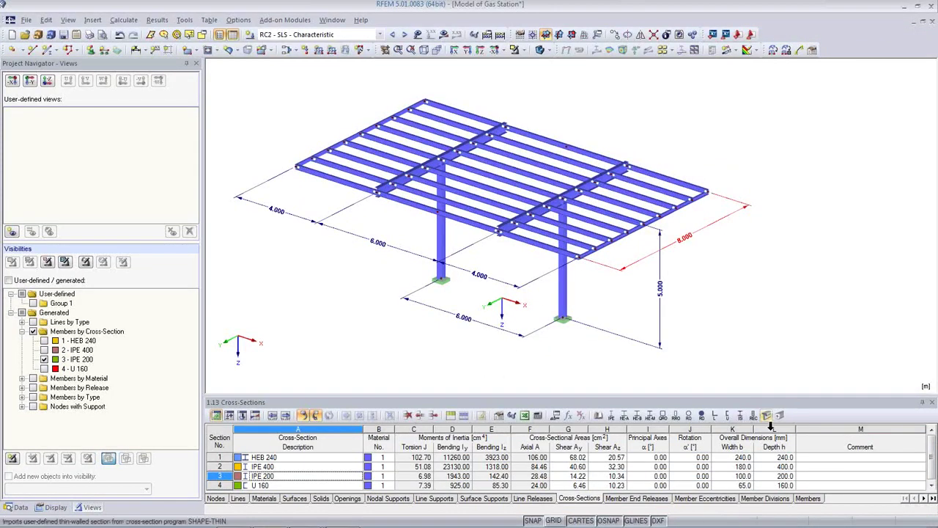
{"action": "mouse_move", "coordinate": [493, 526]}
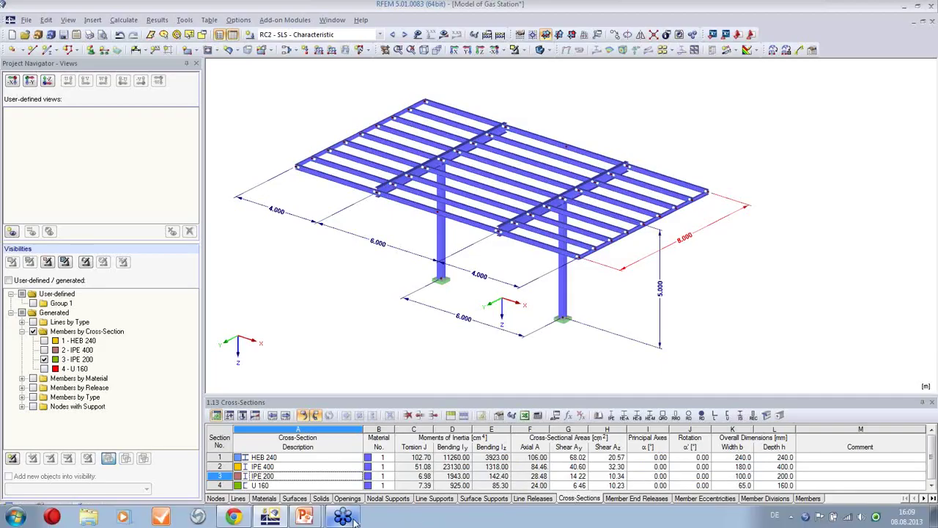
Render the canopy members as transparent solids and check the properties of the IPE 400 cantilever beam, member 2
{"action": "left_click", "coordinate": [878, 36]}
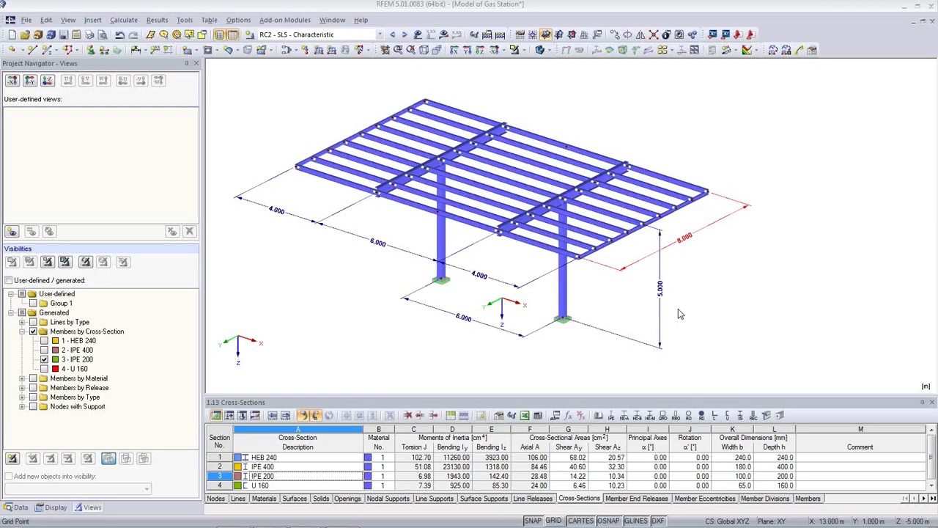
{"action": "left_click", "coordinate": [291, 306]}
{"action": "middle_click_drag", "start_coordinate": [399, 256], "coordinate": [398, 264]}
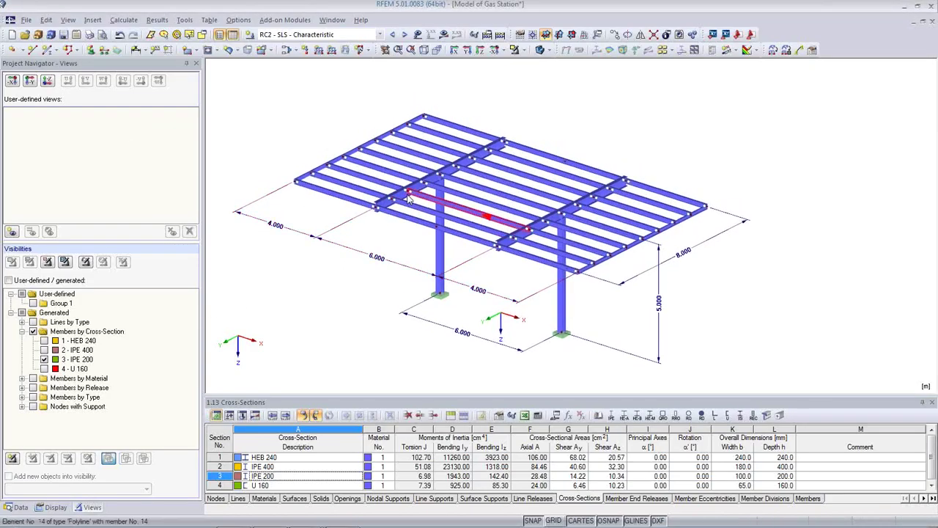
{"action": "scroll", "coordinate": [402, 199], "scroll_direction": "up", "scroll_amount": 5}
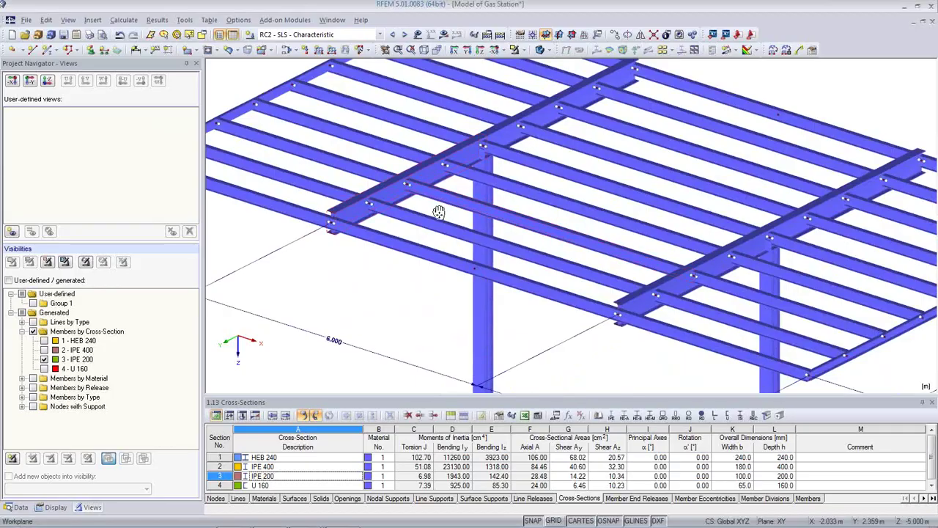
{"action": "middle_click_drag", "start_coordinate": [440, 211], "coordinate": [439, 256]}
{"action": "scroll", "coordinate": [438, 256], "scroll_direction": "down", "scroll_amount": 2}
{"action": "left_click", "coordinate": [539, 50]}
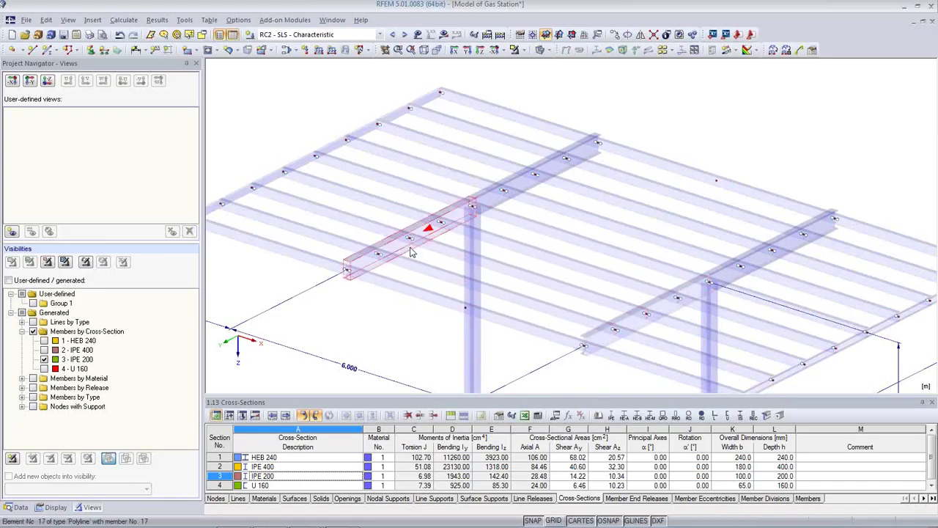
{"action": "double_click", "coordinate": [438, 226]}
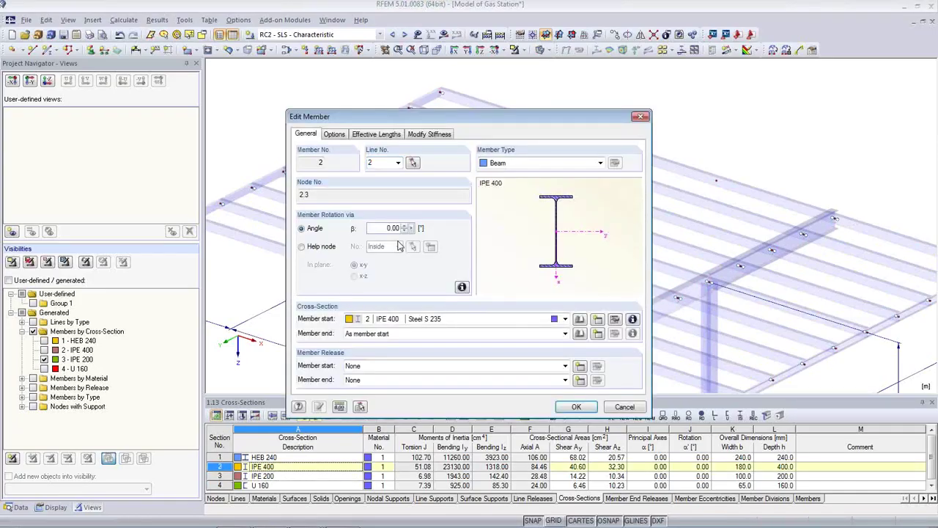
{"action": "left_click", "coordinate": [624, 406]}
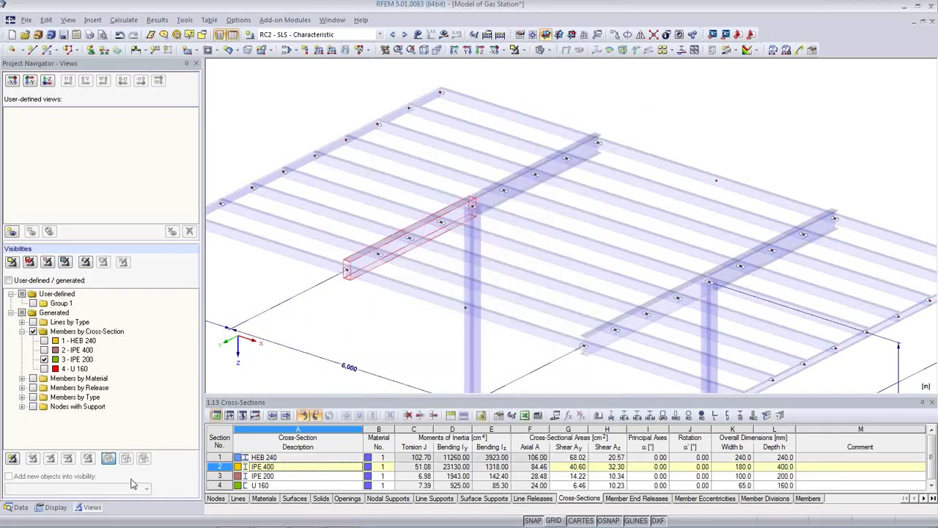
In the RF-STEEL EC3 module, pick member 2 in the model and enable lateral intermediate supports for it
{"action": "left_click", "coordinate": [16, 507]}
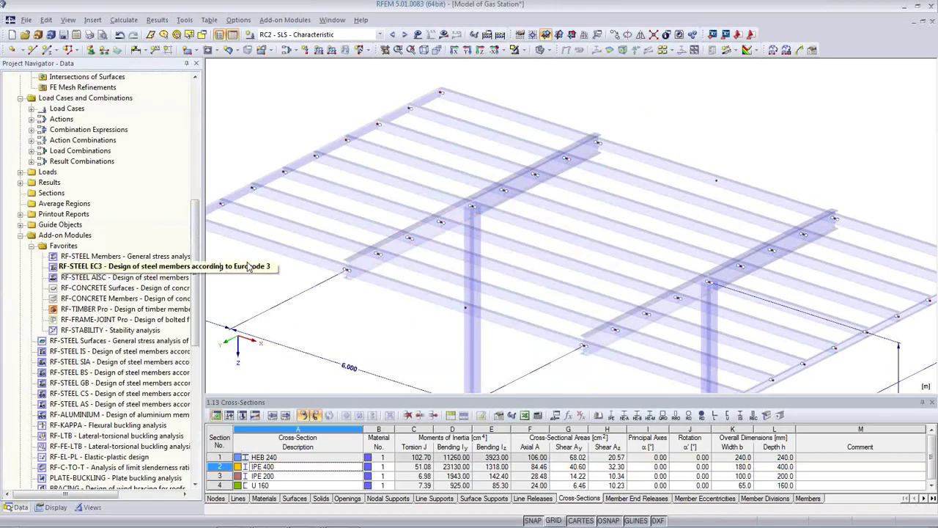
{"action": "double_click", "coordinate": [92, 264]}
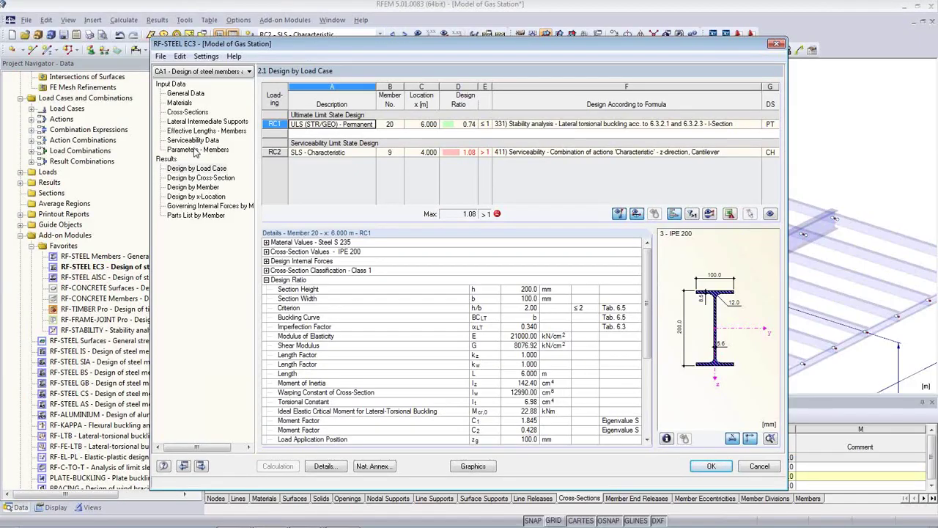
{"action": "left_click", "coordinate": [204, 121]}
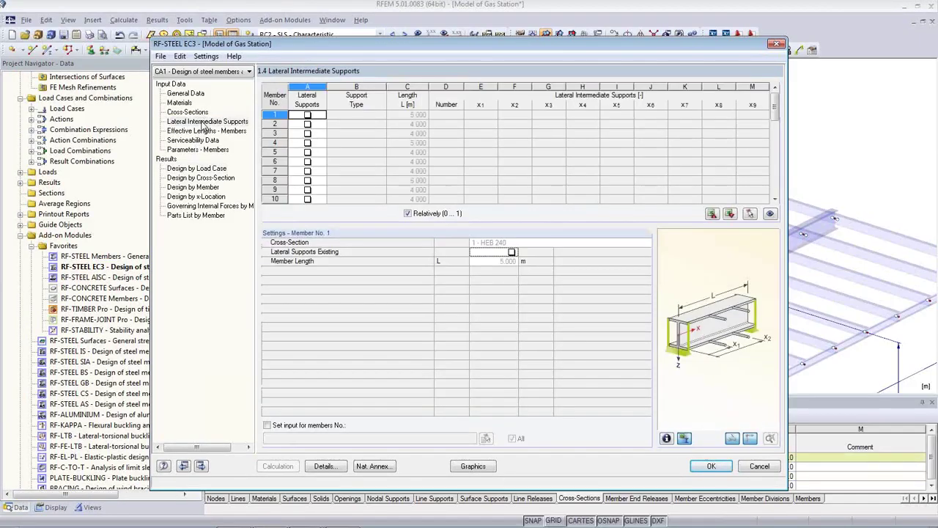
{"action": "left_click", "coordinate": [750, 214]}
{"action": "left_click", "coordinate": [389, 231]}
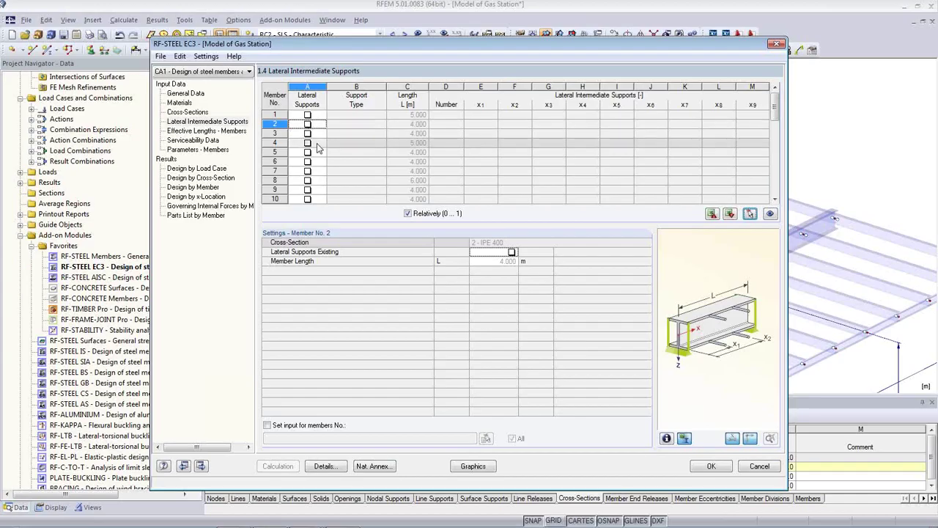
{"action": "left_click", "coordinate": [307, 124]}
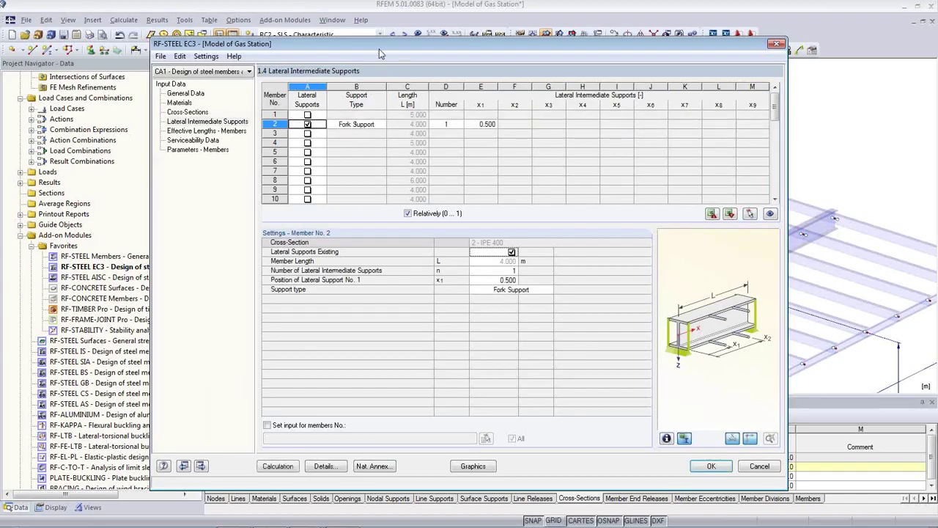
Set the number of lateral intermediate supports on member 2 to 3, matching the purlin connections along the beam
{"action": "left_click_drag", "start_coordinate": [379, 43], "coordinate": [366, 249]}
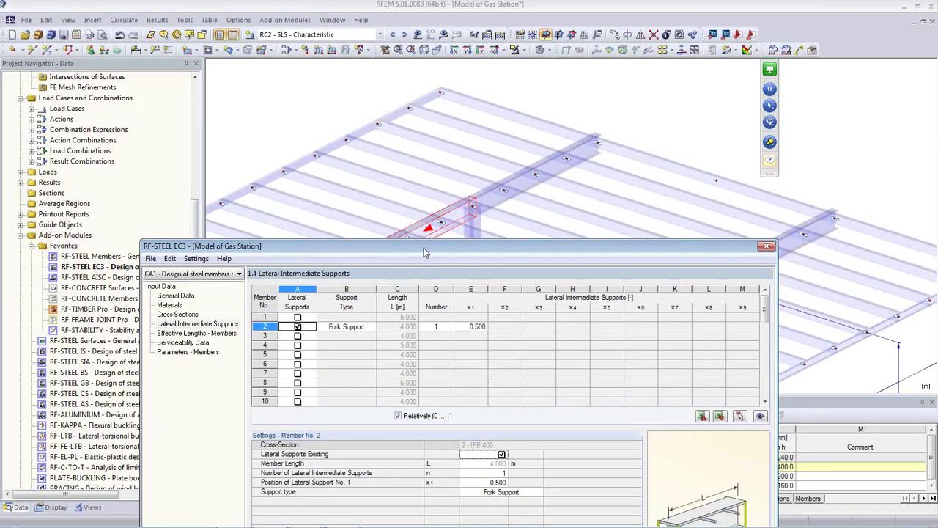
{"action": "left_click_drag", "start_coordinate": [424, 252], "coordinate": [429, 335]}
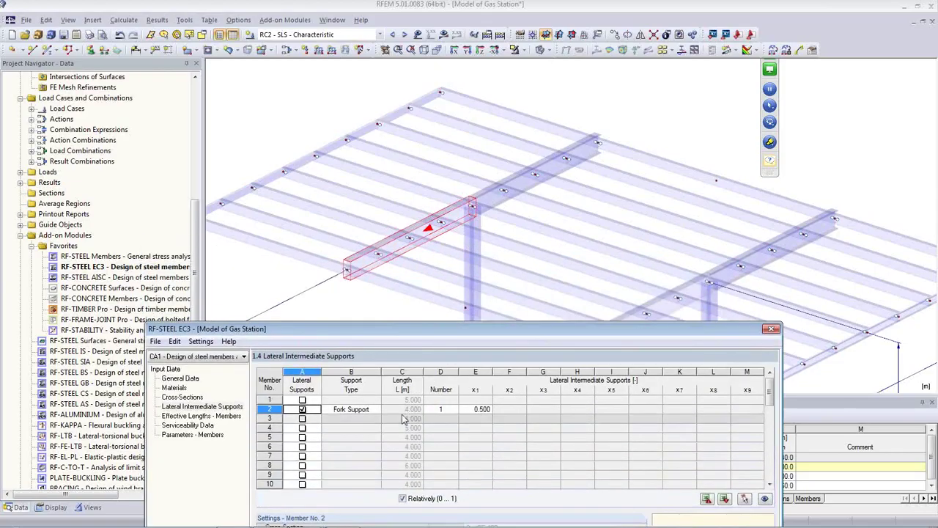
{"action": "left_click_drag", "start_coordinate": [453, 332], "coordinate": [464, 162]}
{"action": "left_click", "coordinate": [463, 239]}
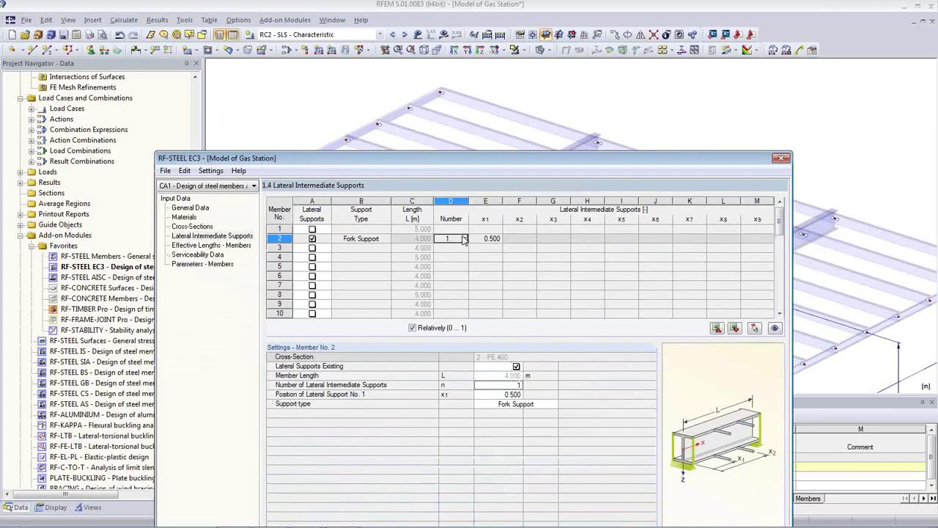
{"action": "left_click", "coordinate": [464, 237]}
{"action": "left_click", "coordinate": [463, 236]}
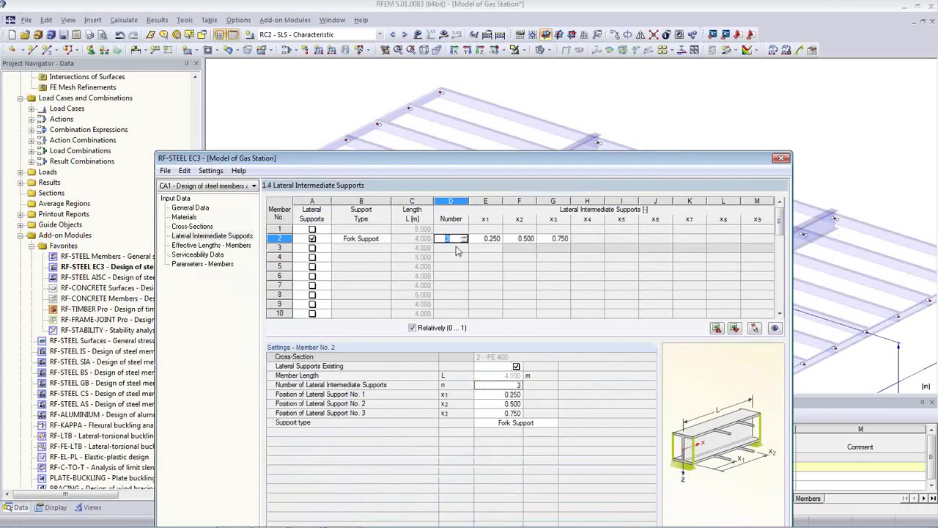
{"action": "left_click", "coordinate": [493, 239]}
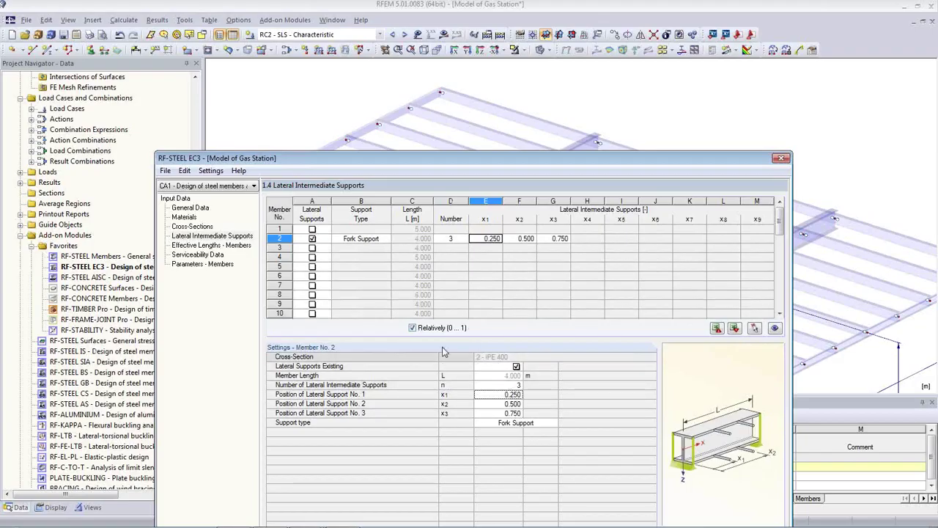
Choose Fork Support as the support type of member 2's lateral intermediate supports
{"action": "left_click", "coordinate": [383, 239]}
{"action": "left_click", "coordinate": [386, 239]}
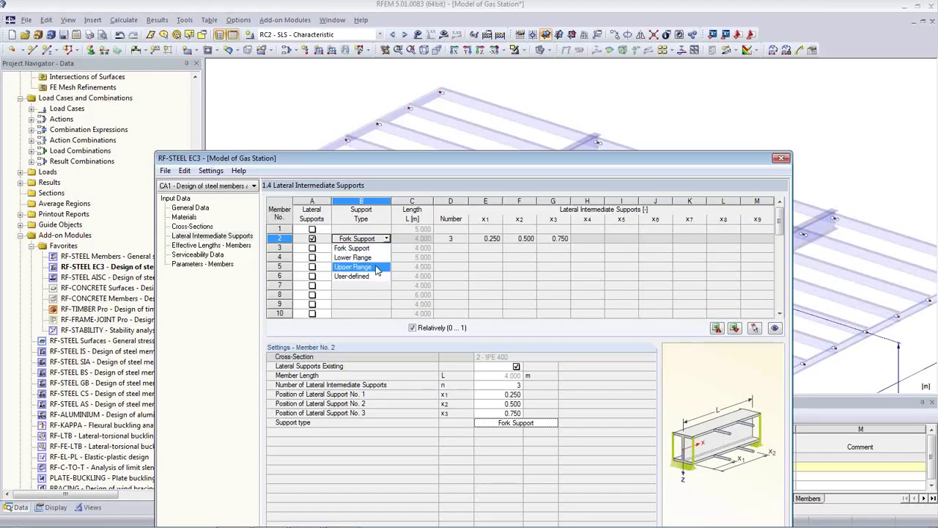
{"action": "left_click", "coordinate": [371, 247]}
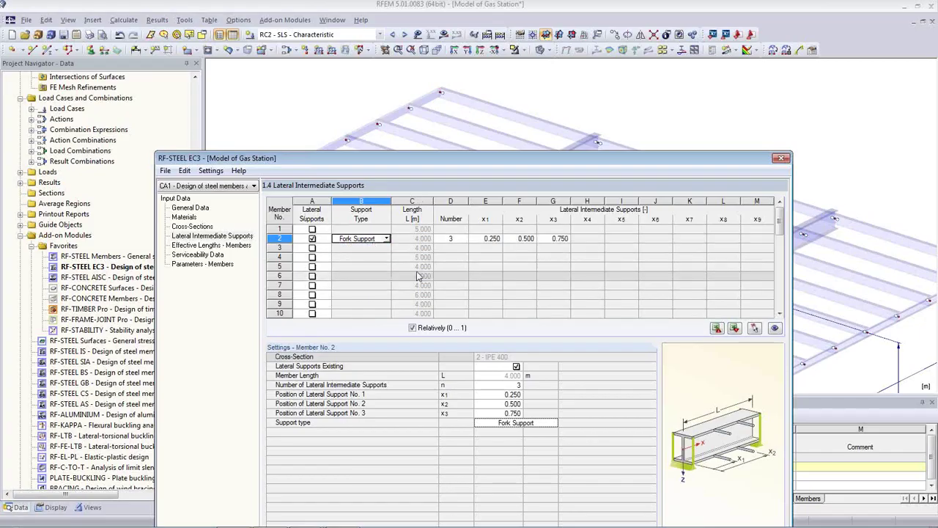
Run the RF-STEEL EC3 design calculation with the lateral supports and accept the module's results
{"action": "left_click_drag", "start_coordinate": [371, 159], "coordinate": [380, 286]}
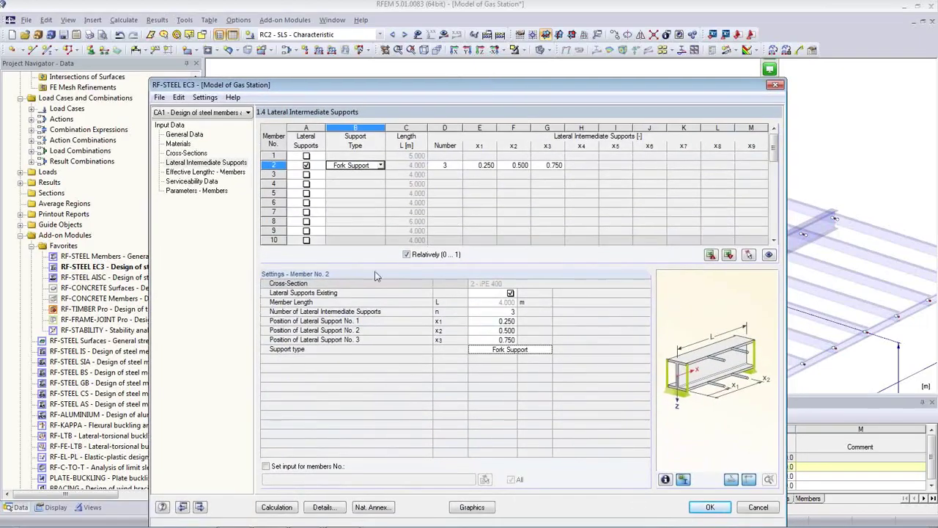
{"action": "left_click", "coordinate": [277, 507]}
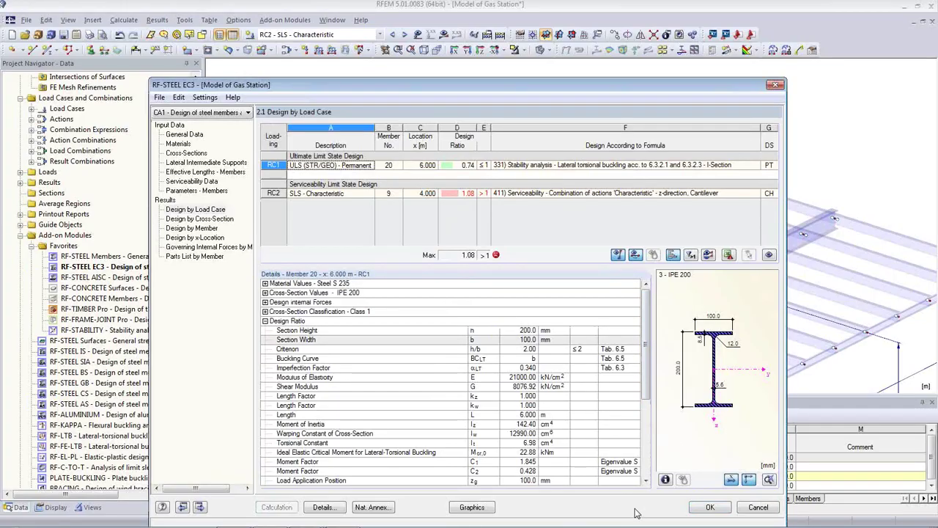
{"action": "left_click", "coordinate": [709, 506]}
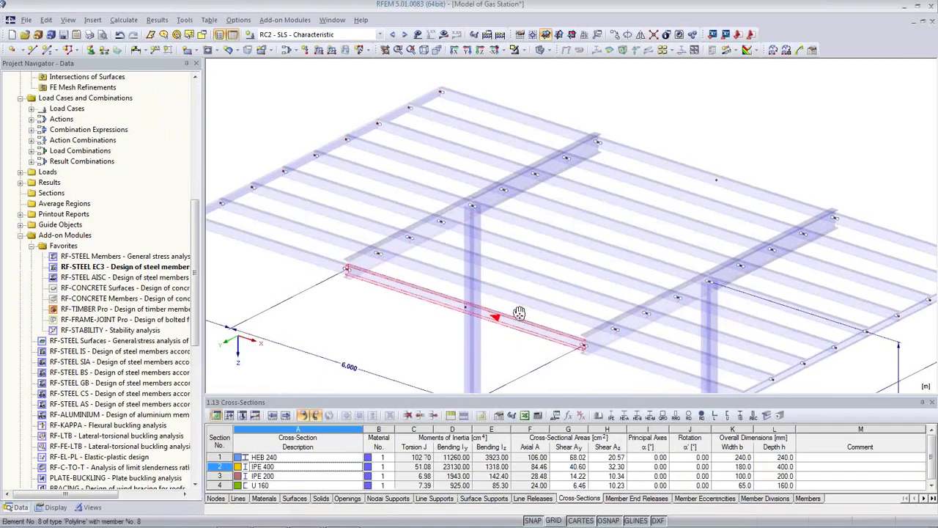
Display the RF-STEEL EC3 CA1 design ratios in the model for cross-section and stability design, with deformations hidden
{"action": "left_click", "coordinate": [379, 34]}
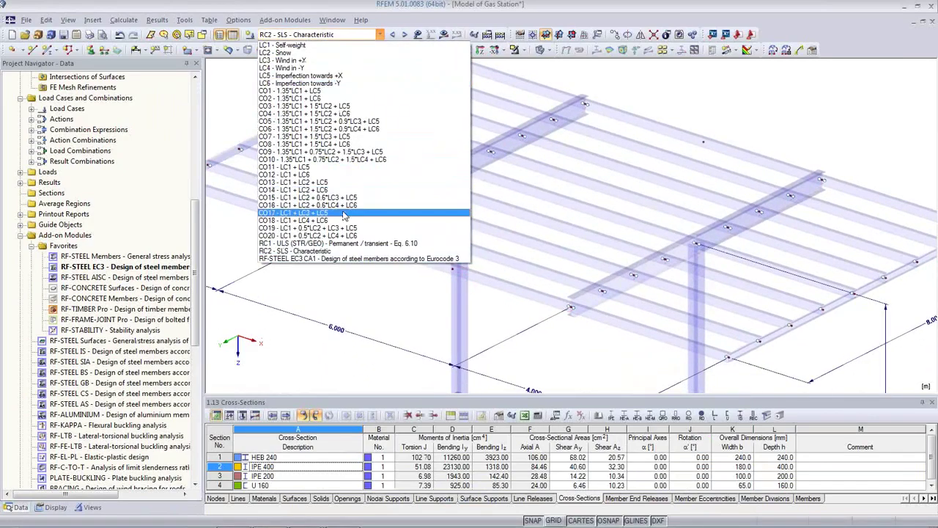
{"action": "left_click", "coordinate": [345, 258]}
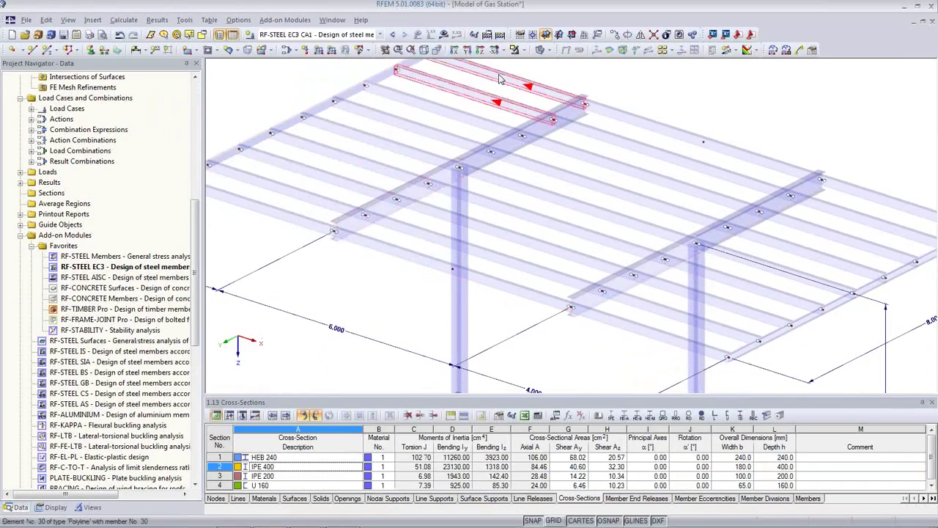
{"action": "left_click", "coordinate": [443, 35]}
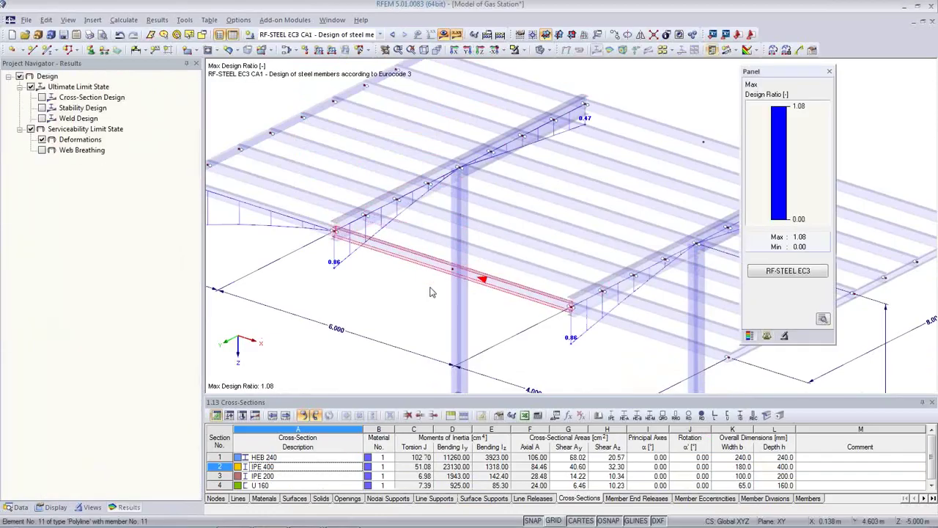
{"action": "left_click", "coordinate": [41, 97]}
{"action": "left_click", "coordinate": [42, 108]}
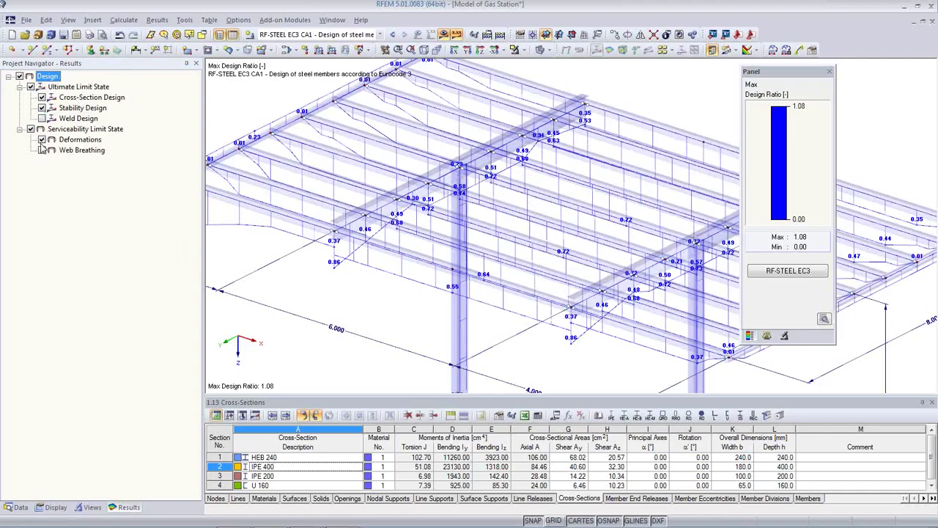
{"action": "left_click", "coordinate": [42, 139]}
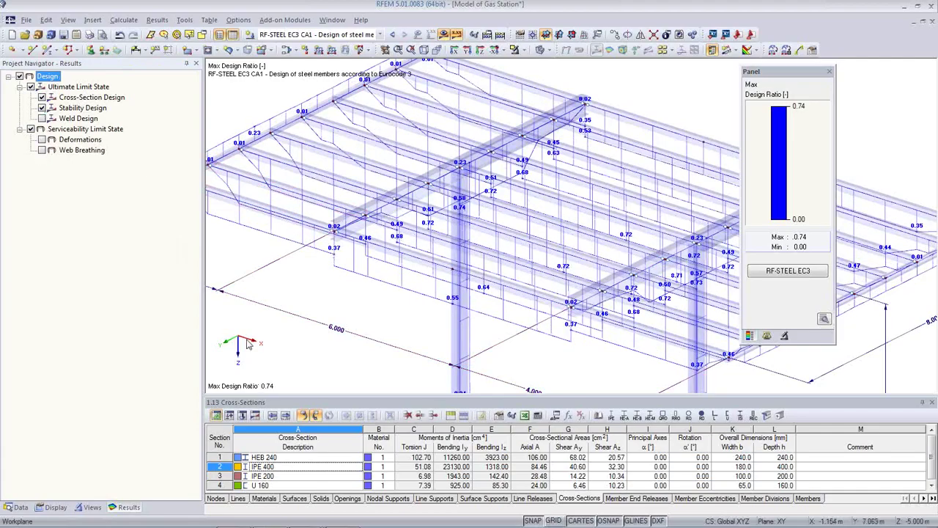
Limit the visible members to the IPE 400 cross-section and display the model as wireframe lines
{"action": "left_click", "coordinate": [89, 507]}
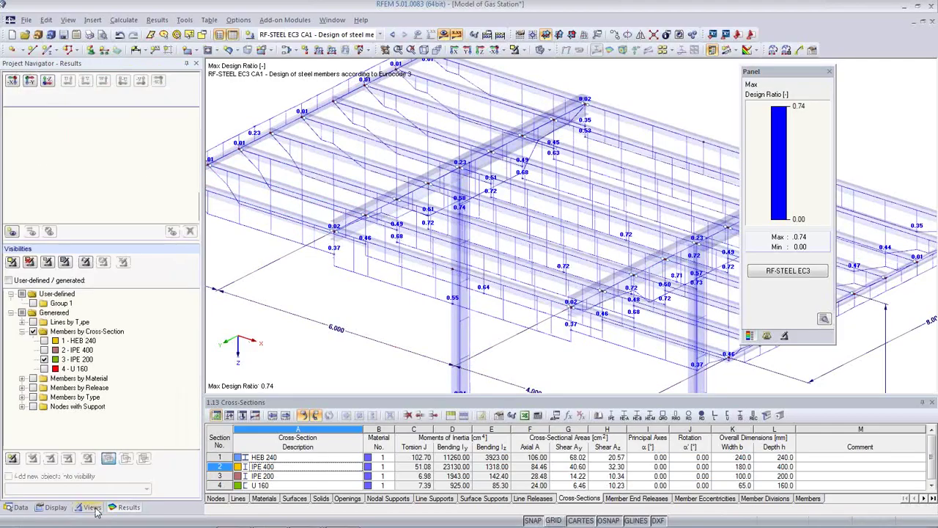
{"action": "left_click", "coordinate": [44, 350]}
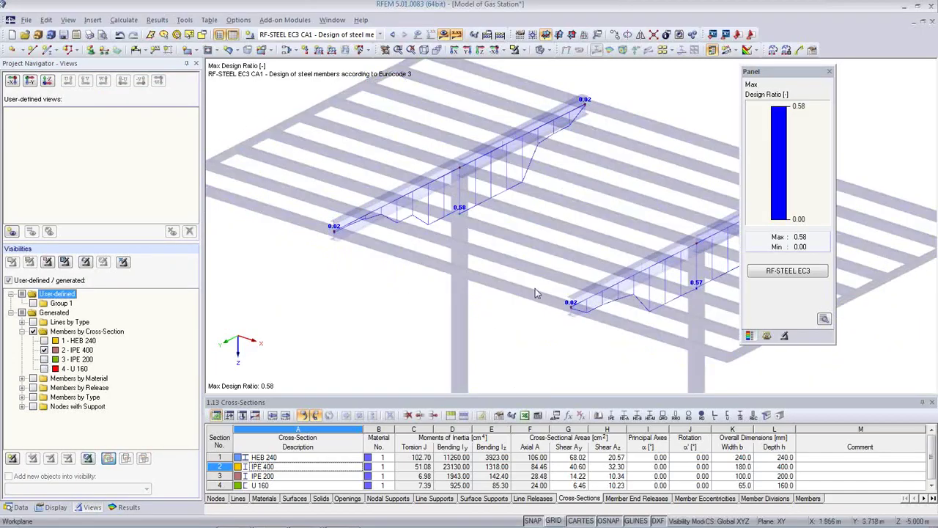
{"action": "middle_click_drag", "start_coordinate": [534, 289], "coordinate": [469, 267], "text": "ctrl"}
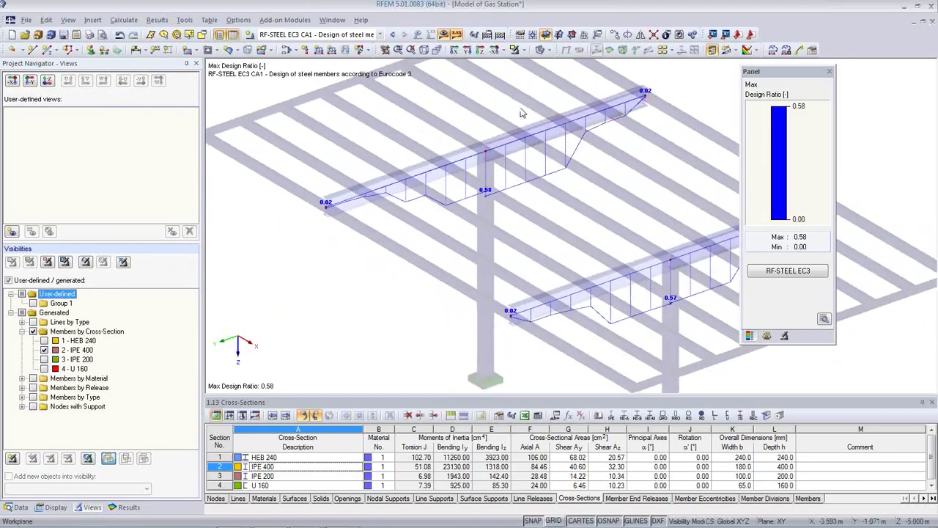
{"action": "left_click", "coordinate": [546, 52]}
{"action": "left_click", "coordinate": [561, 65]}
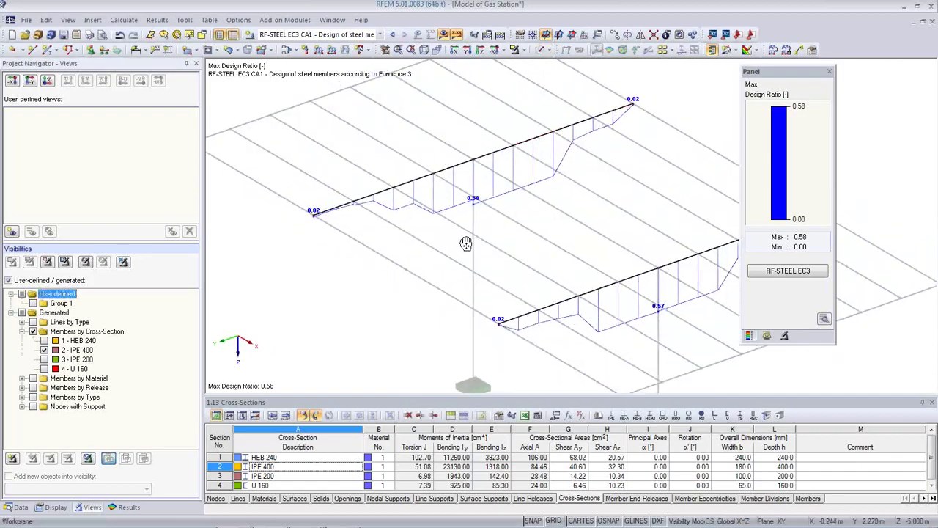
Examine the design ratios on both sides of the column connection of the IPE 400 beam that includes member 2
{"action": "middle_click_drag", "start_coordinate": [466, 243], "coordinate": [376, 228], "text": "ctrl"}
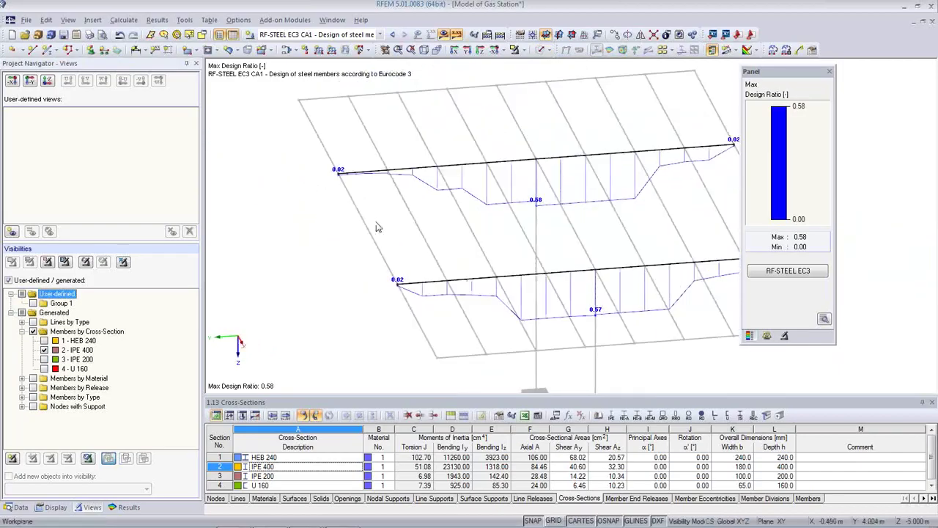
{"action": "middle_click_drag", "start_coordinate": [561, 253], "coordinate": [432, 232]}
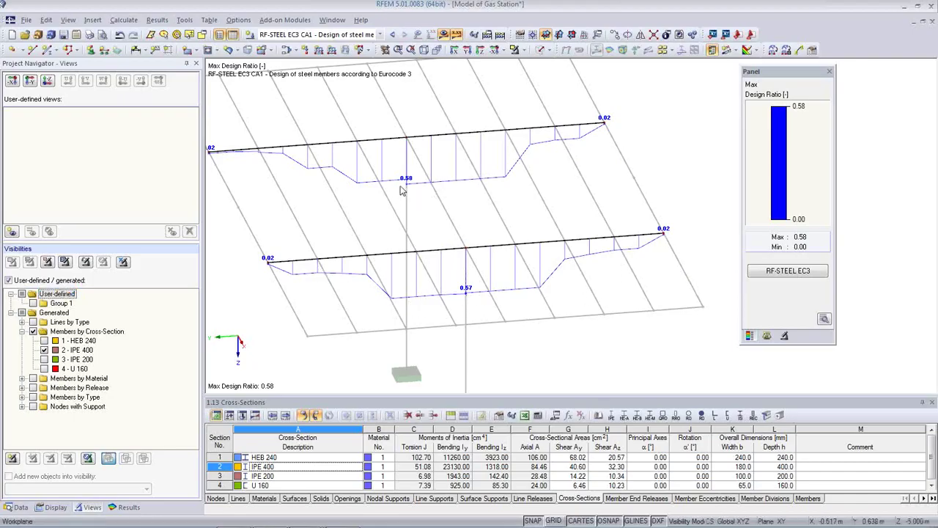
{"action": "scroll", "coordinate": [410, 187], "scroll_direction": "up", "scroll_amount": 3}
{"action": "scroll", "coordinate": [410, 187], "scroll_direction": "up", "scroll_amount": 2}
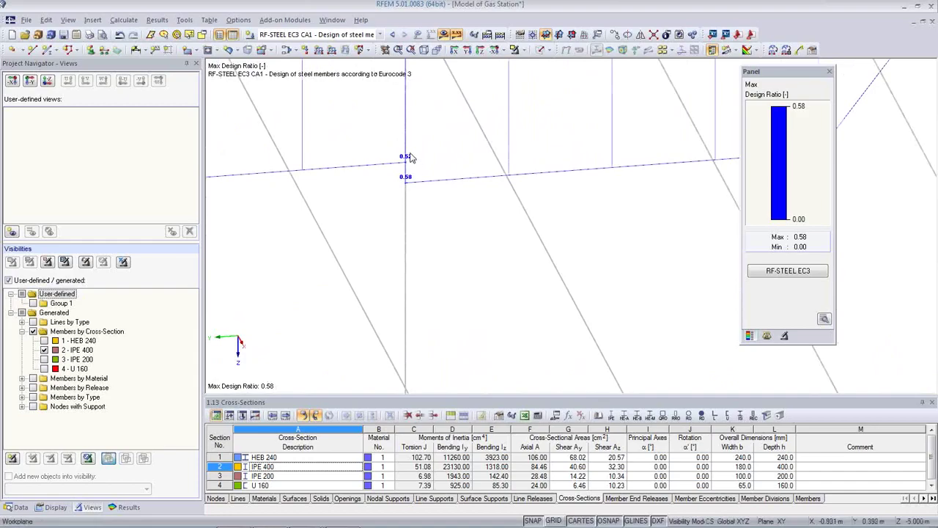
{"action": "scroll", "coordinate": [408, 175], "scroll_direction": "down", "scroll_amount": 2}
{"action": "scroll", "coordinate": [414, 167], "scroll_direction": "up", "scroll_amount": 3}
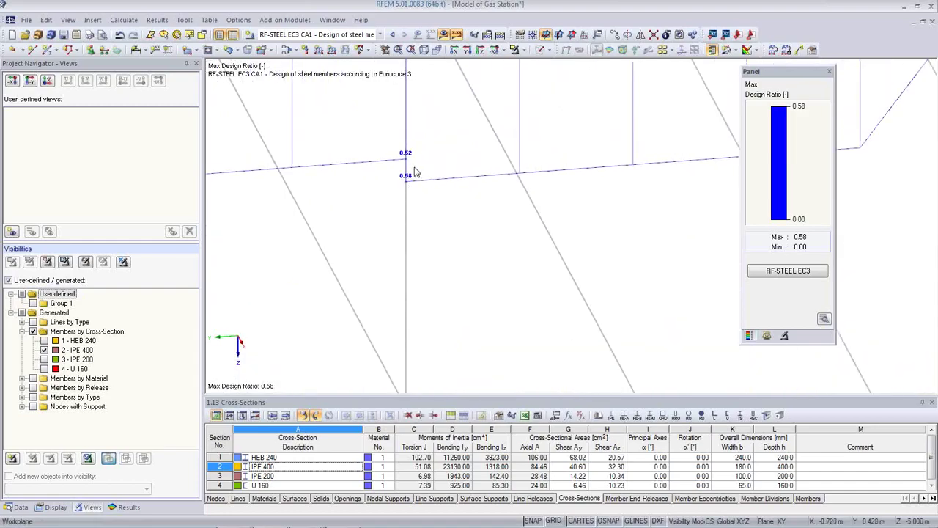
{"action": "scroll", "coordinate": [410, 192], "scroll_direction": "down", "scroll_amount": 2}
{"action": "scroll", "coordinate": [408, 186], "scroll_direction": "up", "scroll_amount": 2}
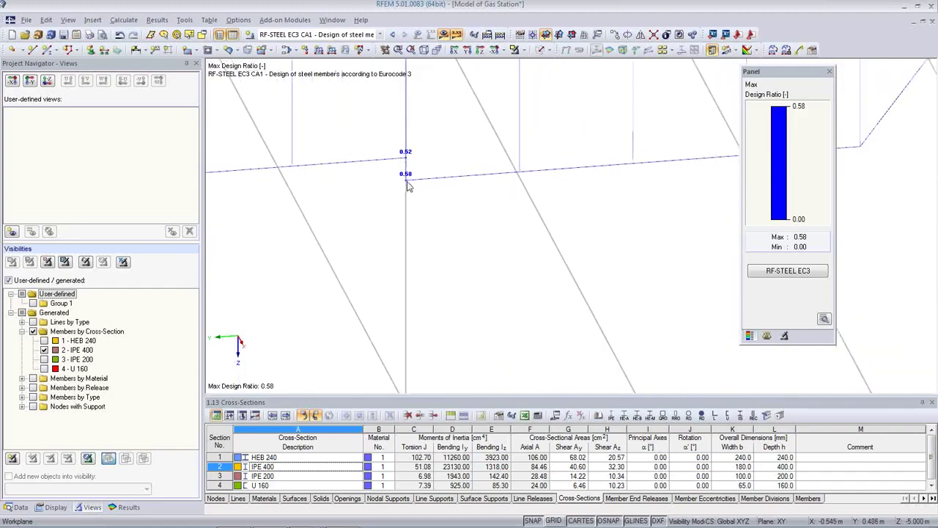
Reopen the RF-STEEL EC3 results by member and show the details of member 2's lateral torsional buckling check (331)
{"action": "middle_click_drag", "start_coordinate": [408, 187], "coordinate": [550, 272]}
{"action": "scroll", "coordinate": [550, 272], "scroll_direction": "down", "scroll_amount": 2}
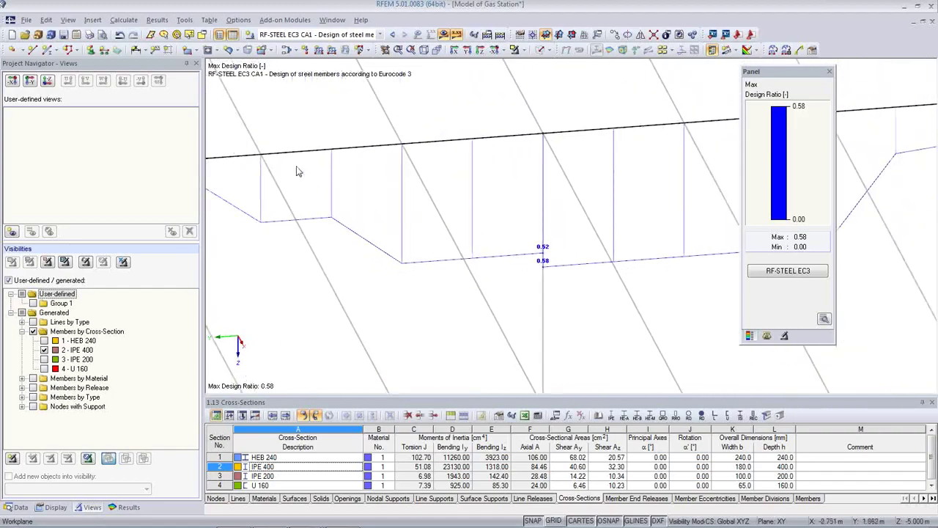
{"action": "middle_click_drag", "start_coordinate": [453, 202], "coordinate": [464, 166]}
{"action": "scroll", "coordinate": [585, 208], "scroll_direction": "down", "scroll_amount": 2}
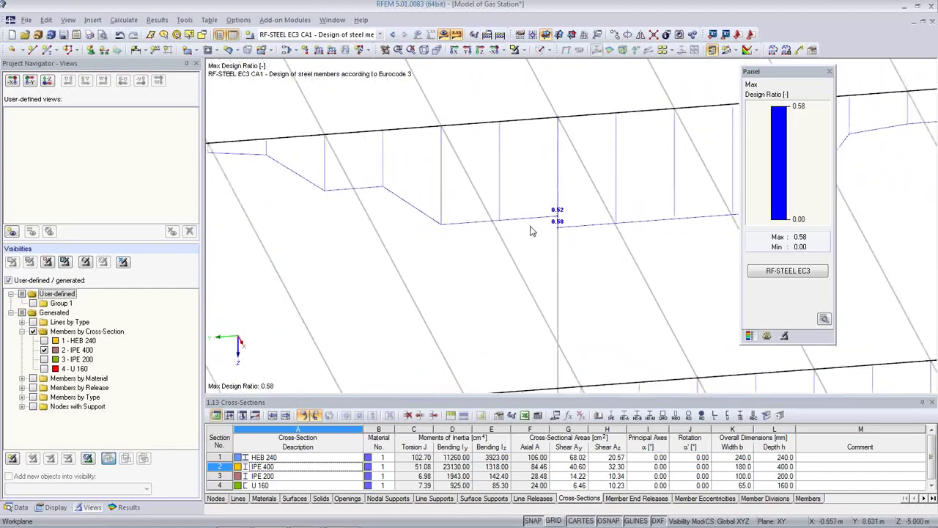
{"action": "scroll", "coordinate": [533, 231], "scroll_direction": "down", "scroll_amount": 1}
{"action": "left_click", "coordinate": [778, 272]}
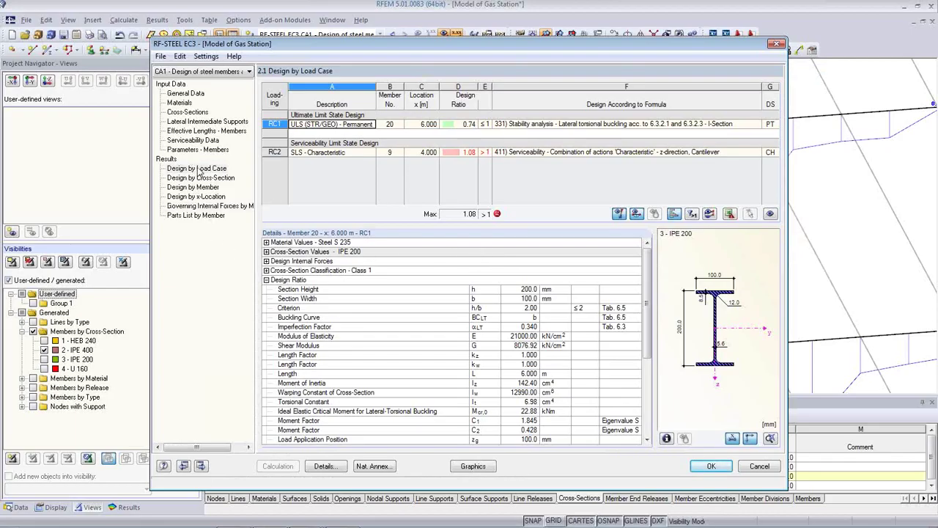
{"action": "left_click", "coordinate": [204, 190]}
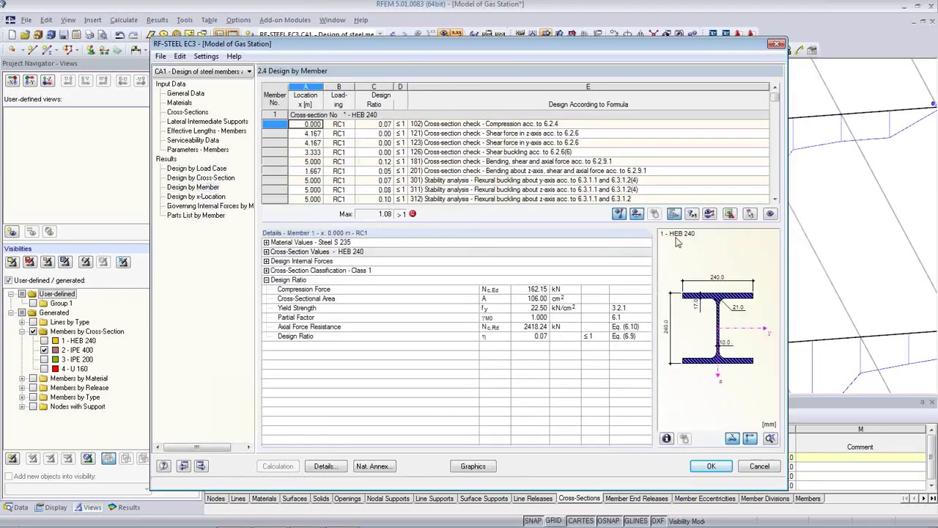
{"action": "left_click", "coordinate": [749, 213]}
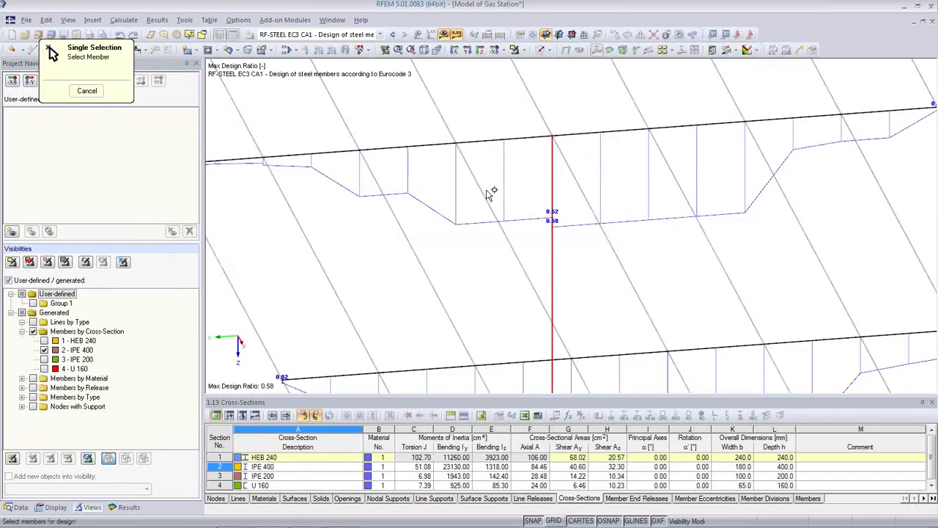
{"action": "left_click", "coordinate": [433, 148]}
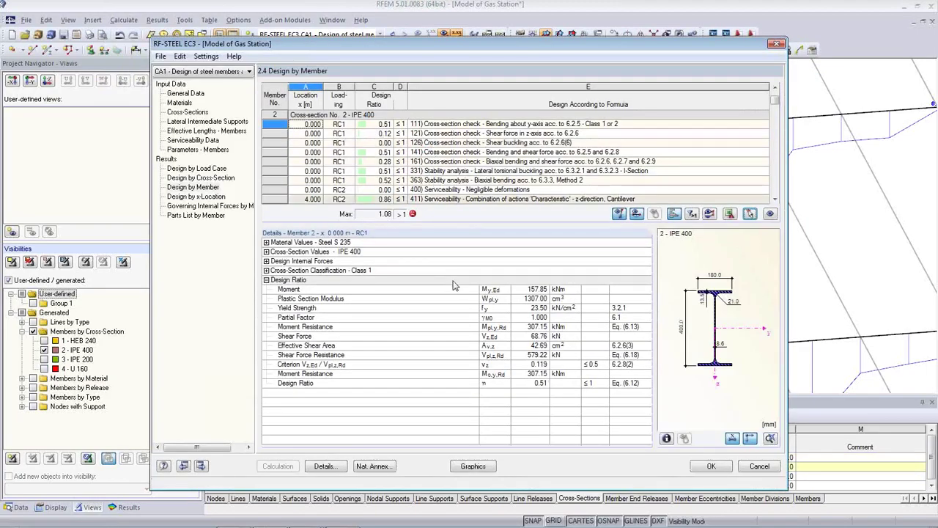
{"action": "left_click", "coordinate": [455, 171]}
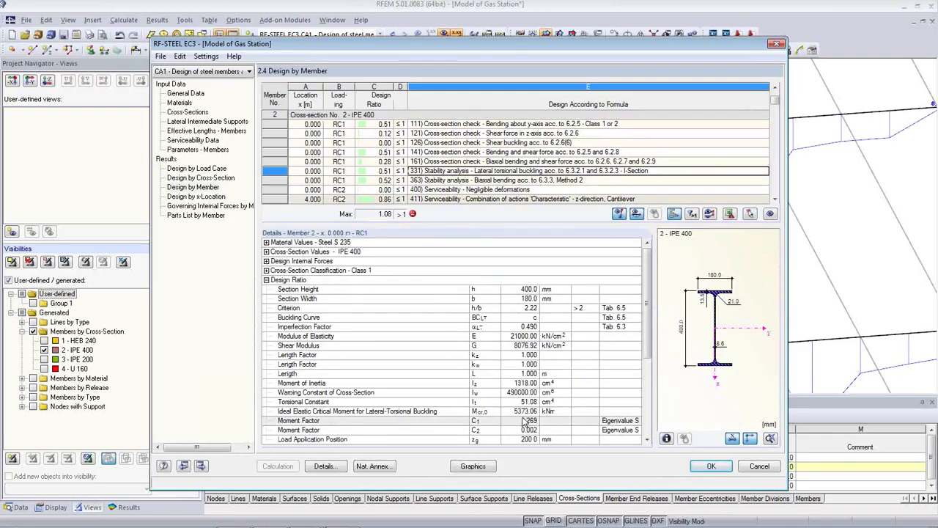
Pick member 3 in the model and show its lateral torsional buckling check (331) details for comparison
{"action": "left_click", "coordinate": [749, 214]}
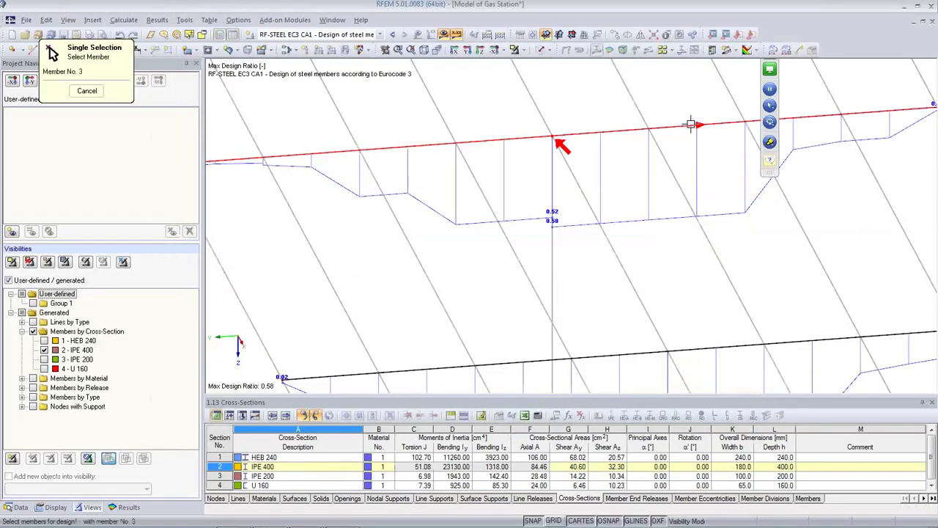
{"action": "left_click", "coordinate": [562, 140]}
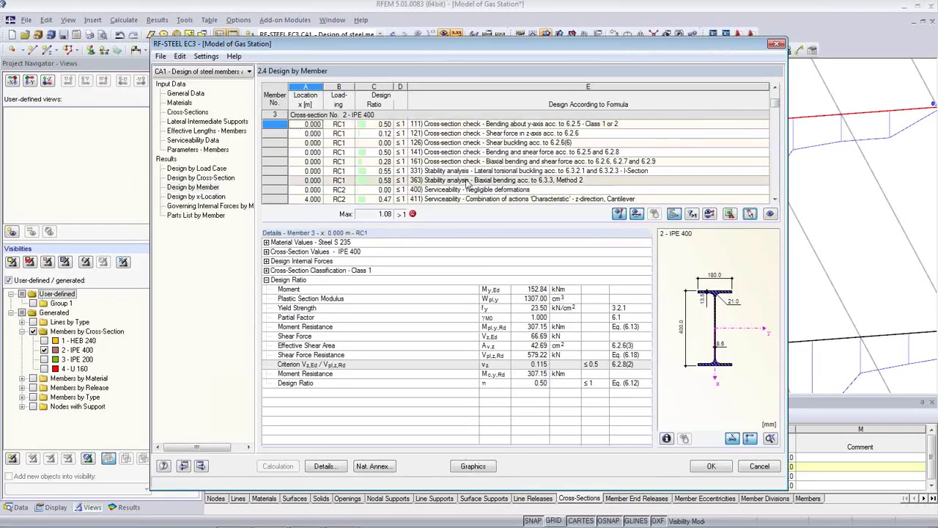
{"action": "left_click", "coordinate": [477, 171]}
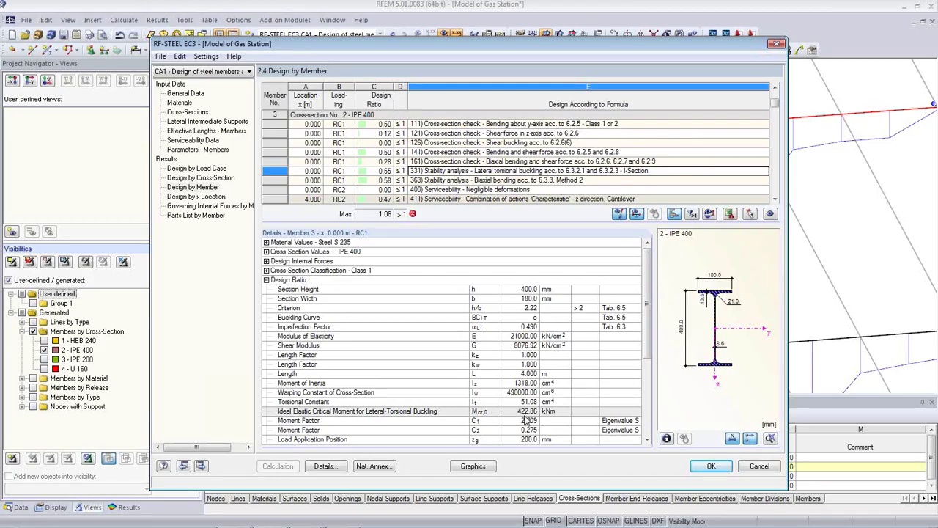
Remove the lateral intermediate supports from member 2 and recalculate the RF-STEEL EC3 design
{"action": "left_click", "coordinate": [198, 122]}
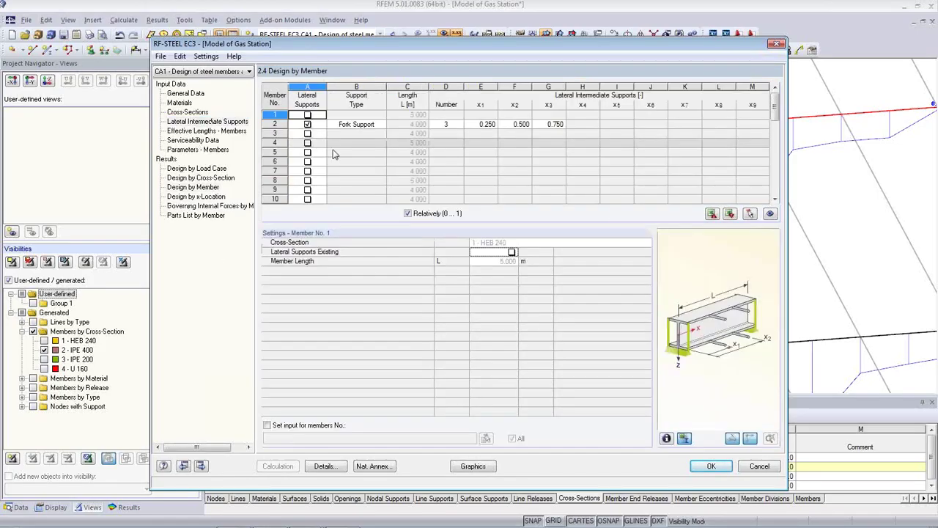
{"action": "left_click", "coordinate": [307, 124]}
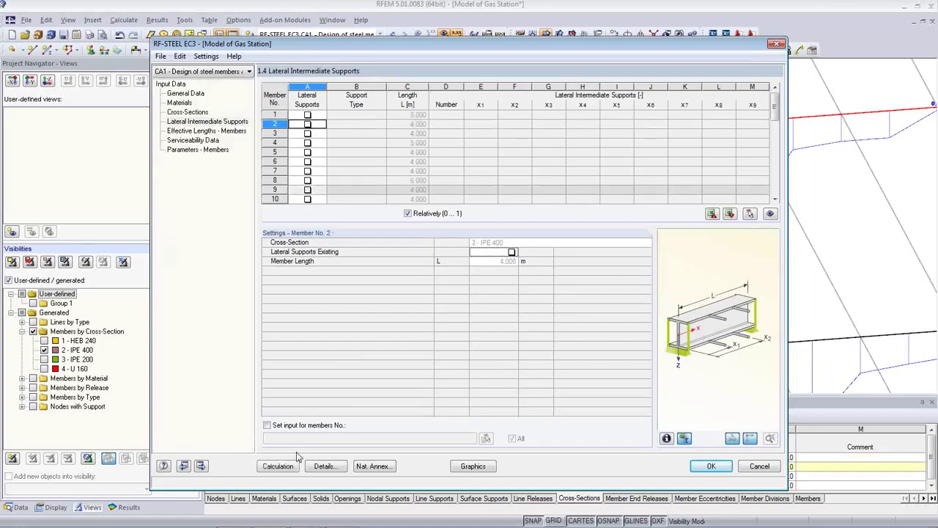
{"action": "left_click", "coordinate": [292, 467]}
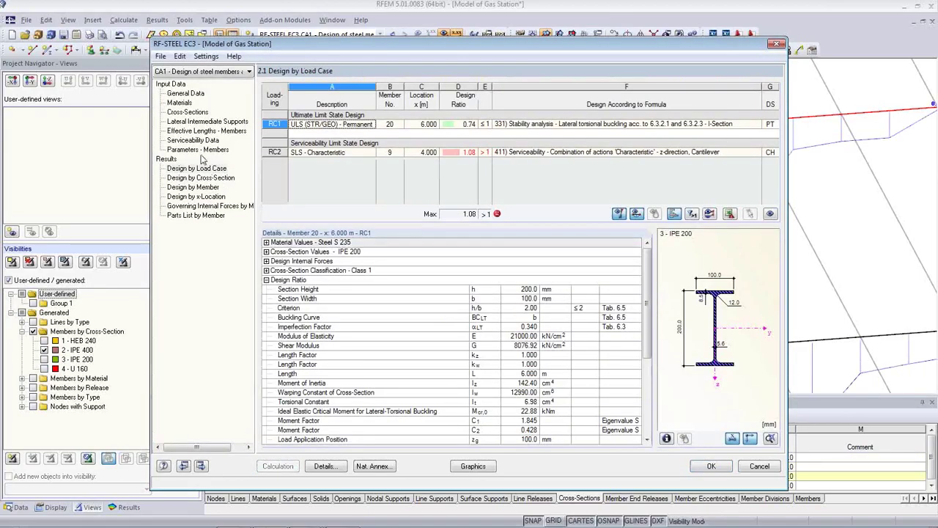
Compare the lateral torsional buckling check (331) details of members 3 and 2 in the recalculated results by member
{"action": "left_click", "coordinate": [193, 187]}
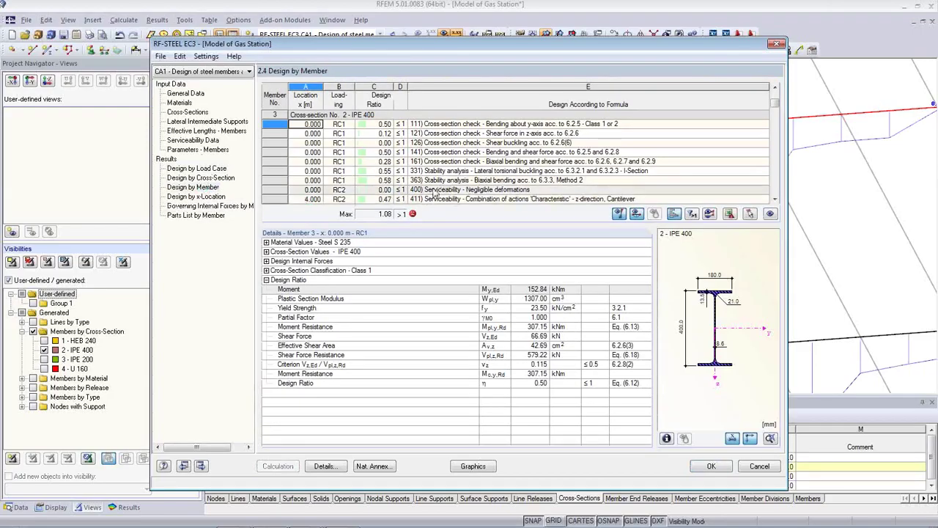
{"action": "left_click", "coordinate": [433, 171]}
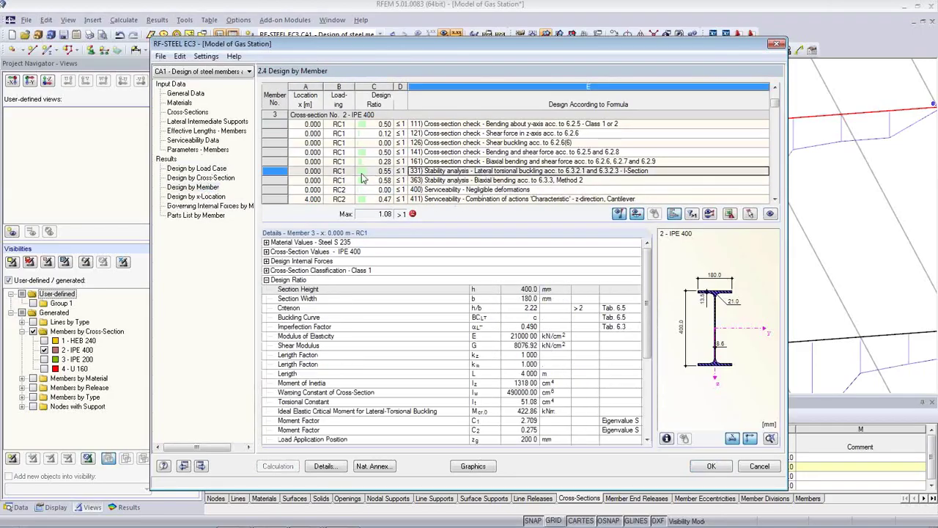
{"action": "left_click", "coordinate": [749, 213]}
{"action": "left_click", "coordinate": [482, 142]}
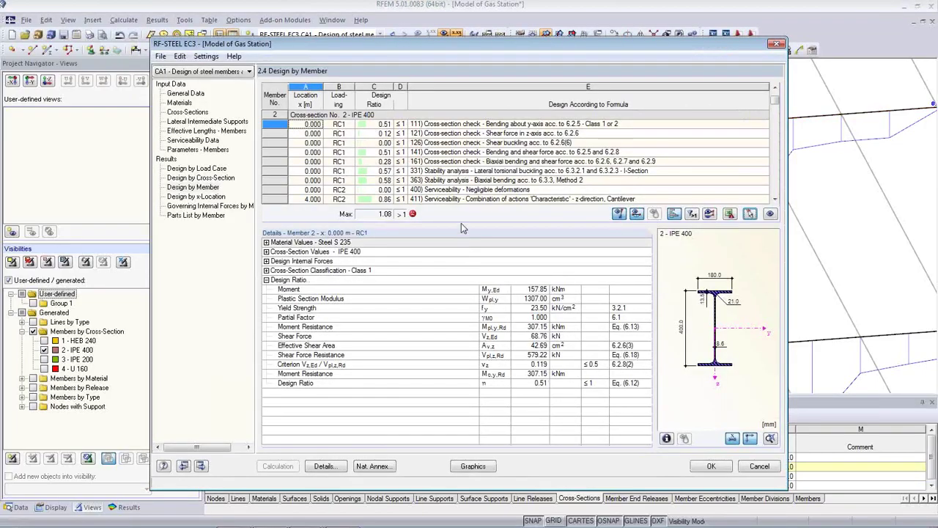
{"action": "left_click", "coordinate": [495, 172]}
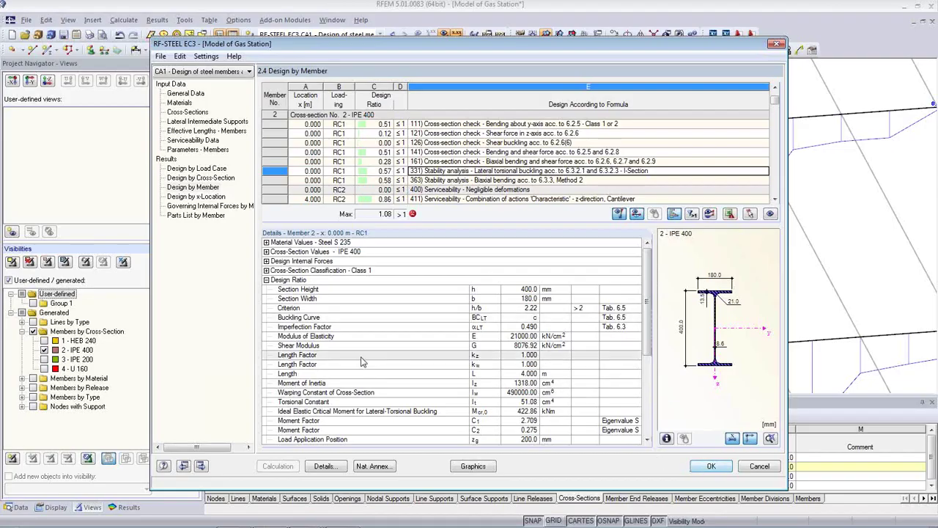
Accept the module's results and view the design ratios along both complete IPE 400 beams in the model
{"action": "left_click", "coordinate": [709, 467]}
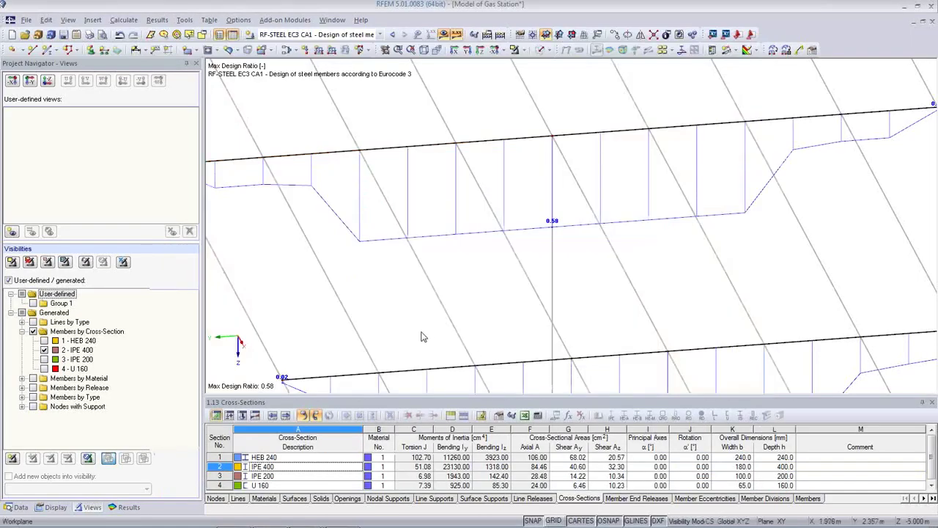
{"action": "scroll", "coordinate": [439, 270], "scroll_direction": "down", "scroll_amount": 8}
{"action": "scroll", "coordinate": [439, 271], "scroll_direction": "up", "scroll_amount": 1}
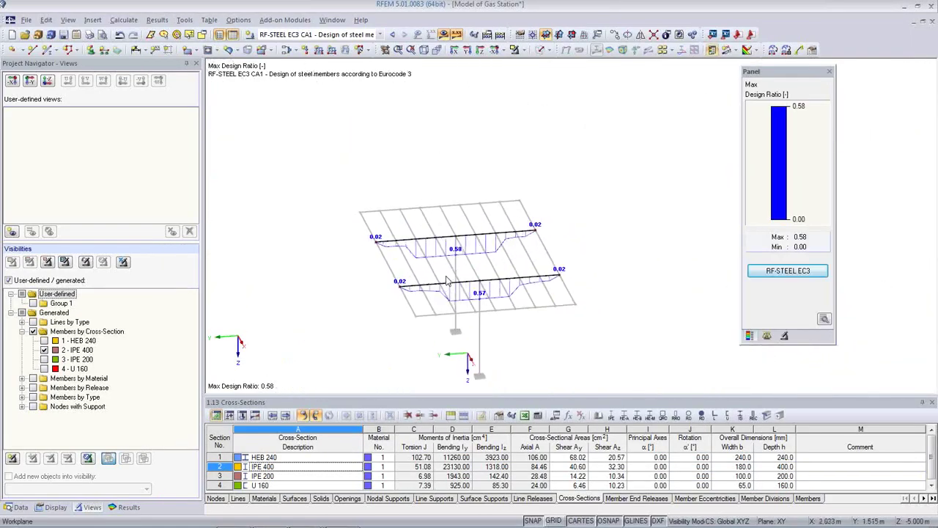
Open the recent model Member.rf5 and select the continuous set of members in the grid without intermediate dimensions
{"action": "left_click", "coordinate": [25, 20]}
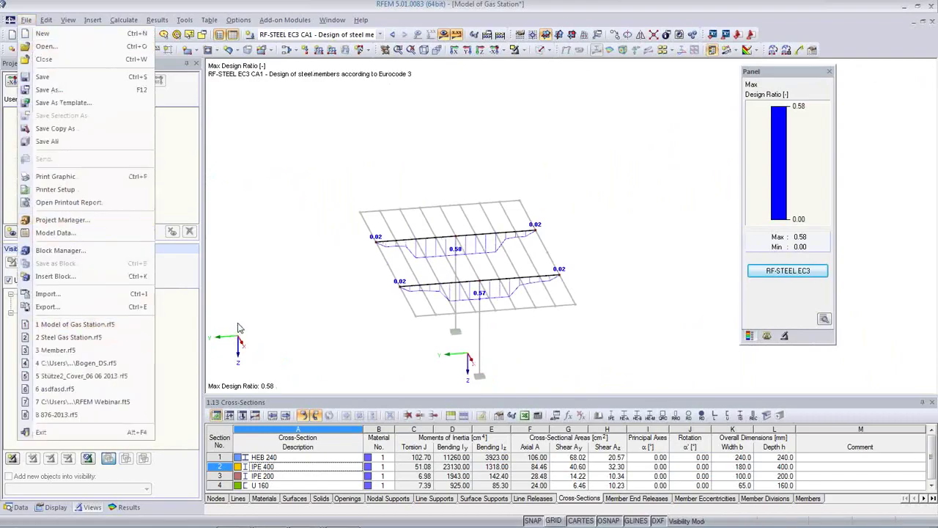
{"action": "left_click", "coordinate": [87, 350]}
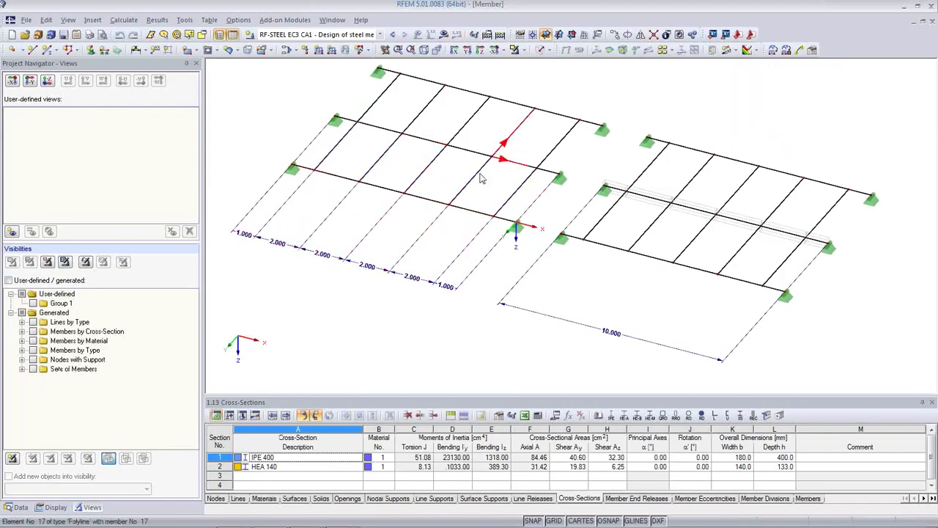
{"action": "middle_click_drag", "start_coordinate": [521, 217], "coordinate": [495, 242]}
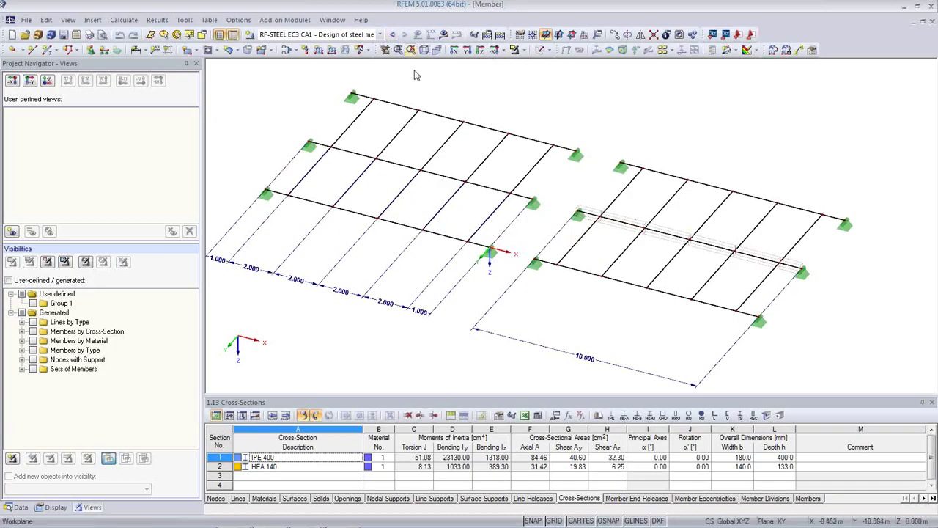
{"action": "left_click", "coordinate": [629, 233]}
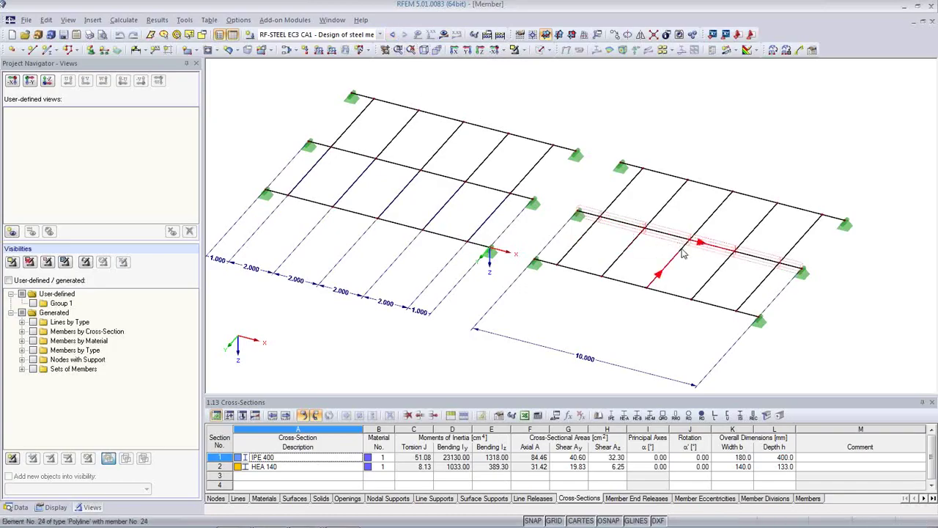
Open the RF-STEEL EC3 module for this model and check where members 2,9-13 are located in the structure
{"action": "left_click", "coordinate": [11, 506]}
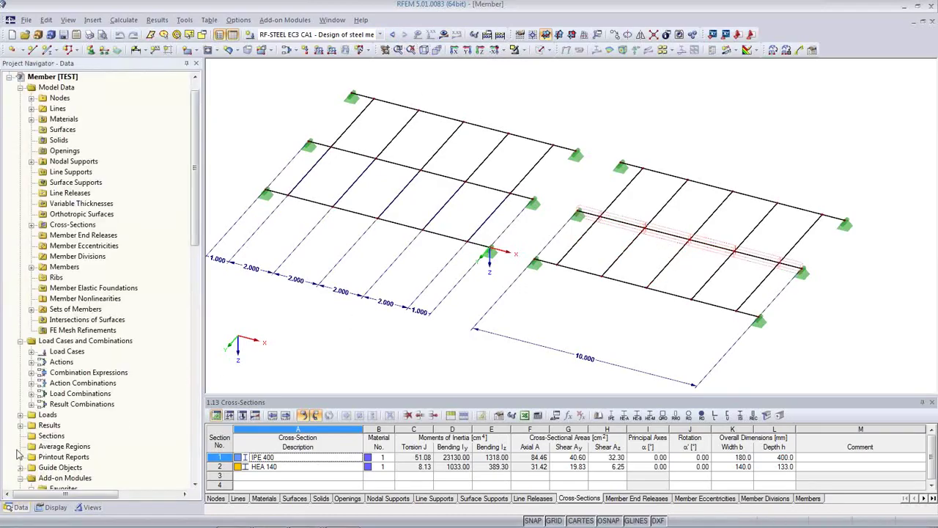
{"action": "scroll", "coordinate": [47, 410], "scroll_direction": "down", "scroll_amount": 5}
{"action": "double_click", "coordinate": [109, 351]}
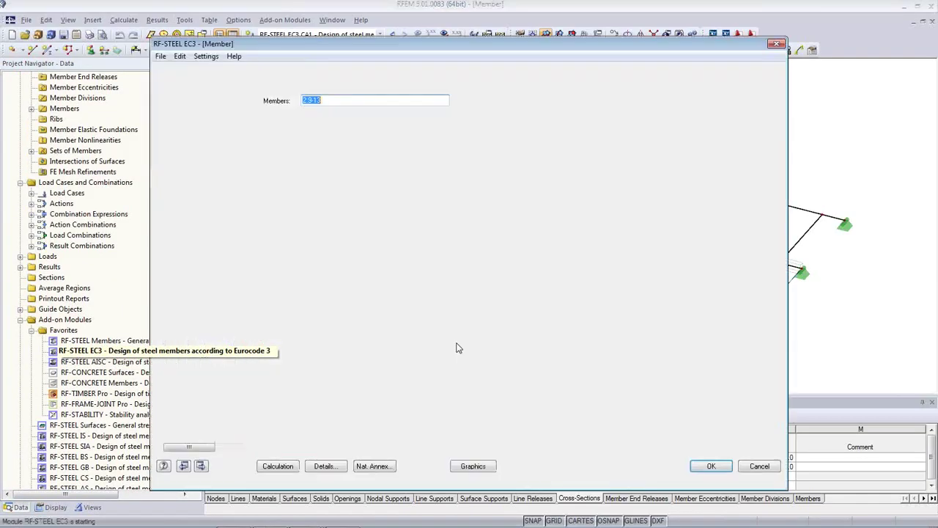
{"action": "left_click", "coordinate": [332, 98]}
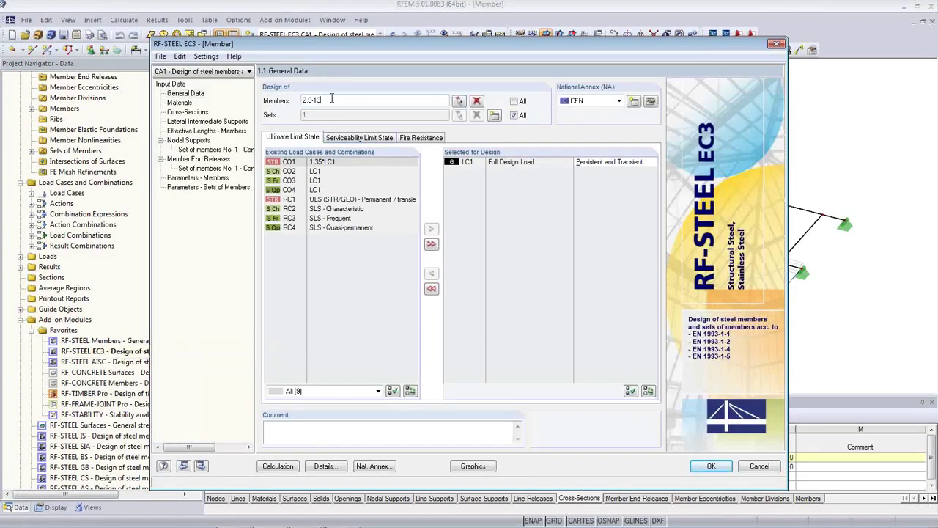
{"action": "left_click_drag", "start_coordinate": [432, 46], "coordinate": [452, 310]}
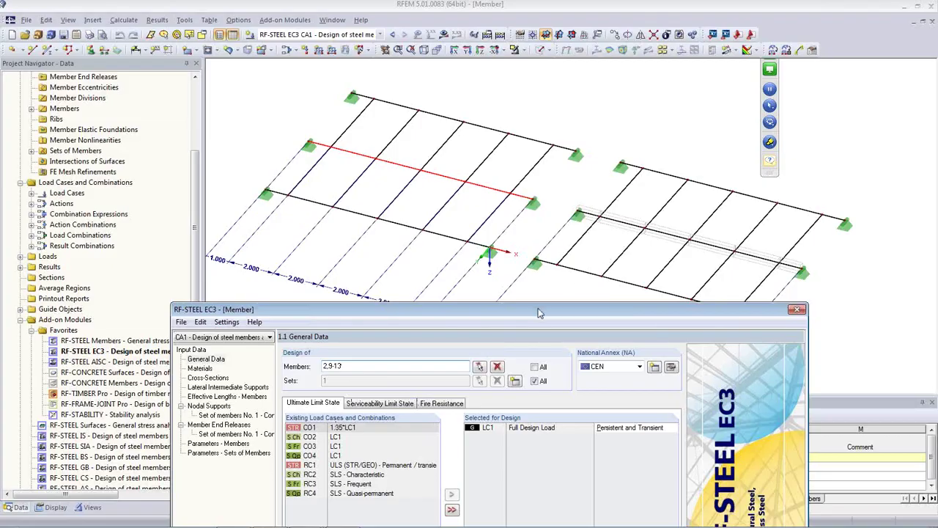
{"action": "left_click_drag", "start_coordinate": [539, 313], "coordinate": [516, 112]}
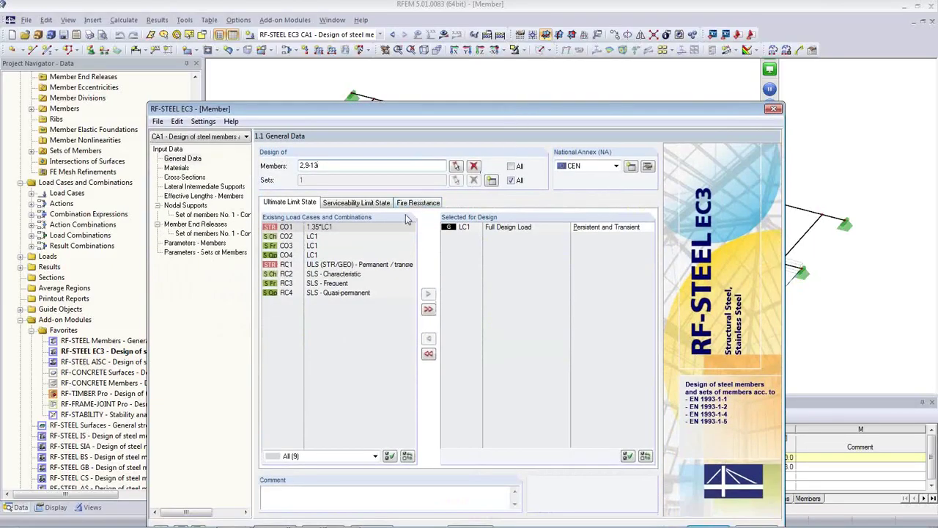
Review the materials and cross-sections of the design case and return to its general data
{"action": "left_click", "coordinate": [176, 168]}
{"action": "left_click", "coordinate": [184, 177]}
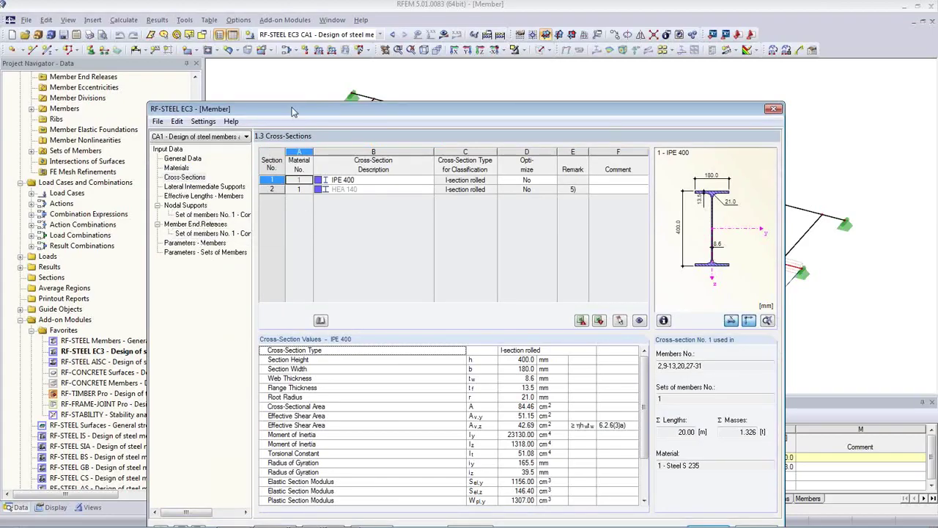
{"action": "left_click_drag", "start_coordinate": [297, 104], "coordinate": [318, 60]}
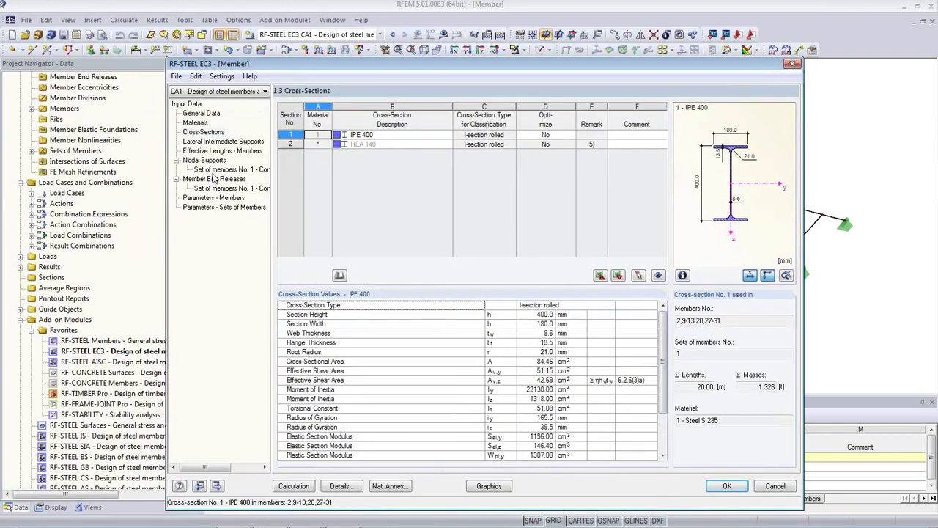
{"action": "left_click", "coordinate": [201, 113]}
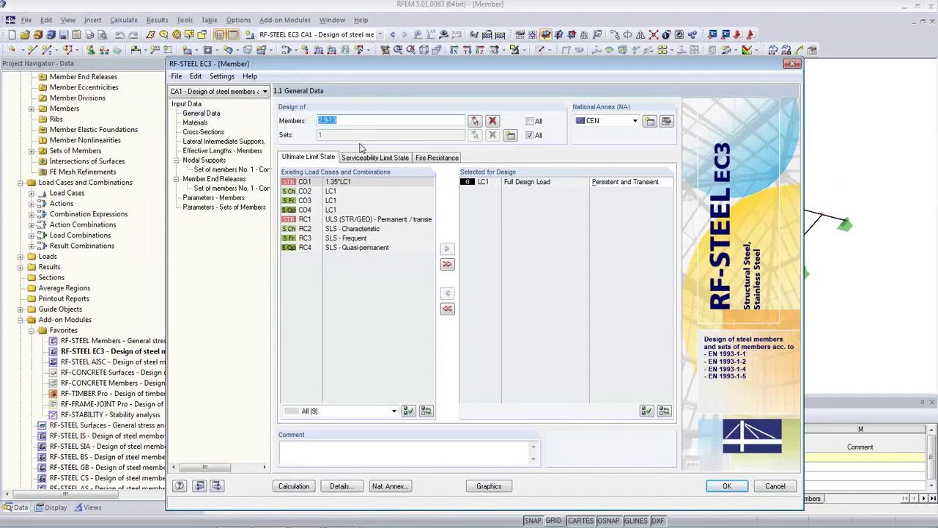
Check the nodal supports of set of members No. 1 against the model and run the RF-STEEL EC3 calculation
{"action": "left_click", "coordinate": [211, 169]}
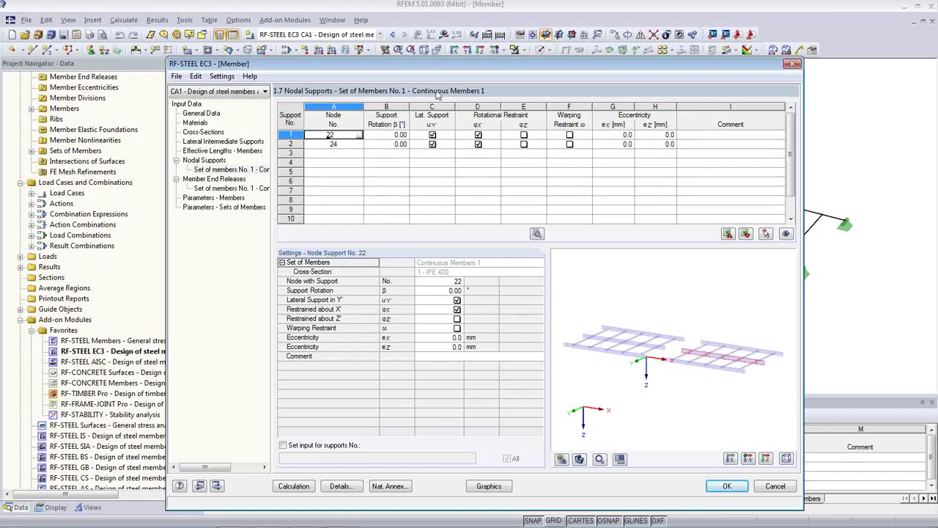
{"action": "left_click_drag", "start_coordinate": [429, 69], "coordinate": [460, 310]}
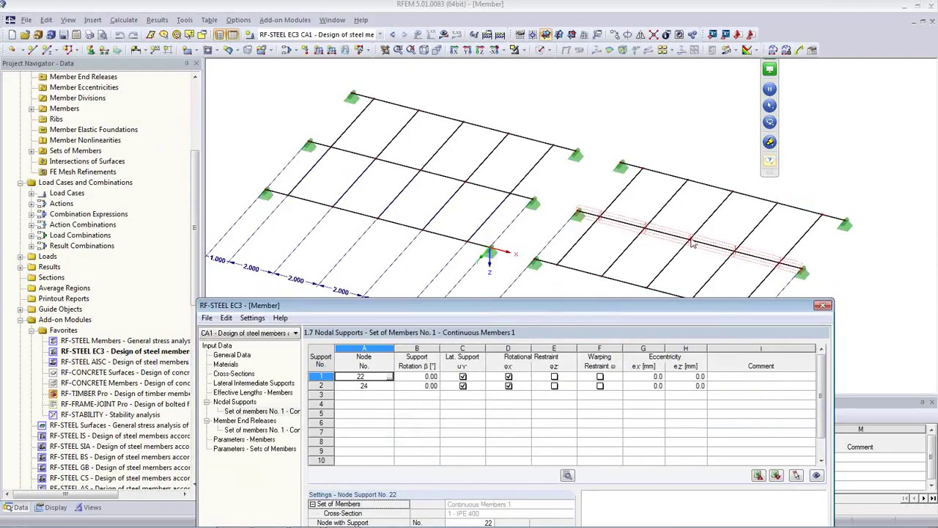
{"action": "left_click_drag", "start_coordinate": [586, 308], "coordinate": [533, 97]}
{"action": "left_click", "coordinate": [285, 519]}
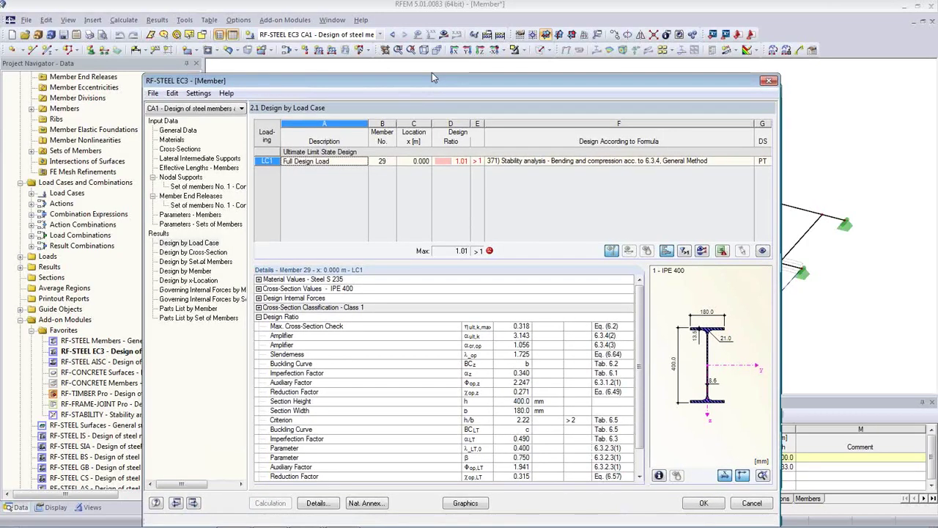
{"action": "left_click_drag", "start_coordinate": [434, 104], "coordinate": [432, 77]}
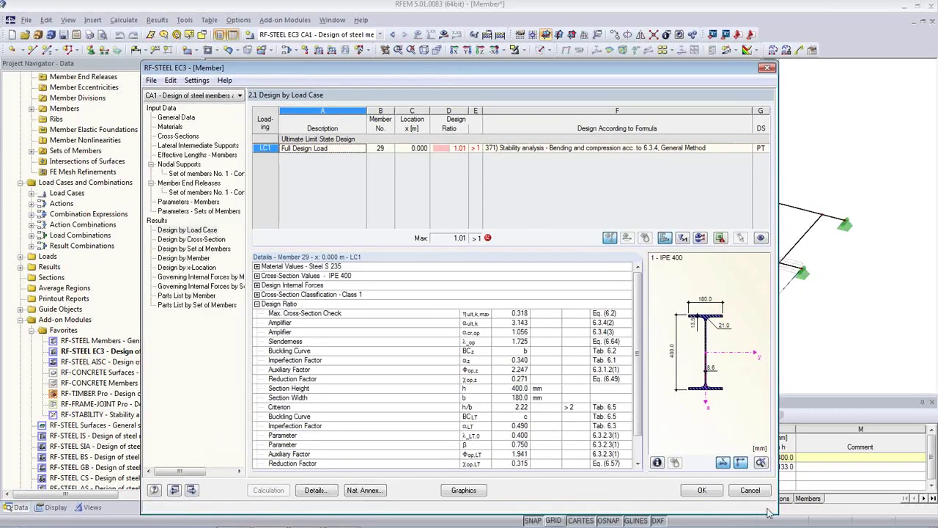
Display the Eurocode 3 design ratios on the model and compare the cross-section design with the stability design
{"action": "left_click", "coordinate": [702, 491]}
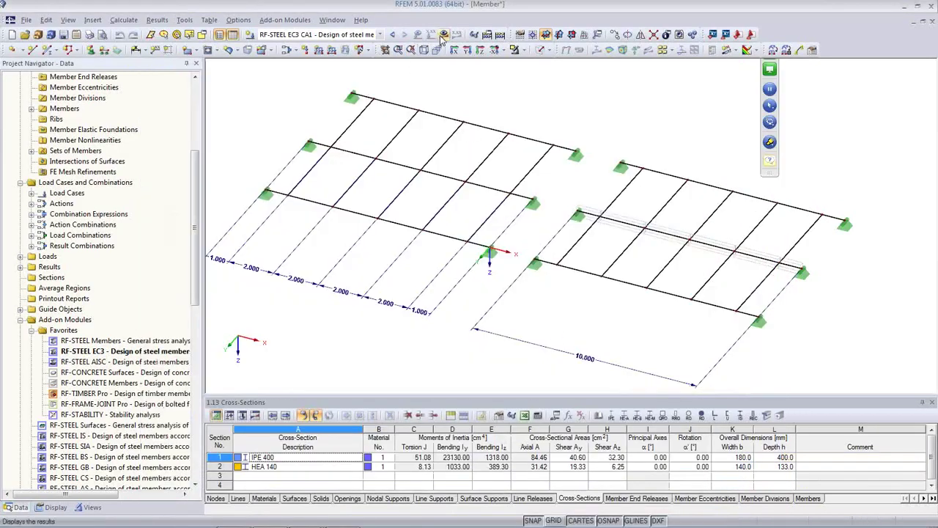
{"action": "left_click", "coordinate": [443, 35]}
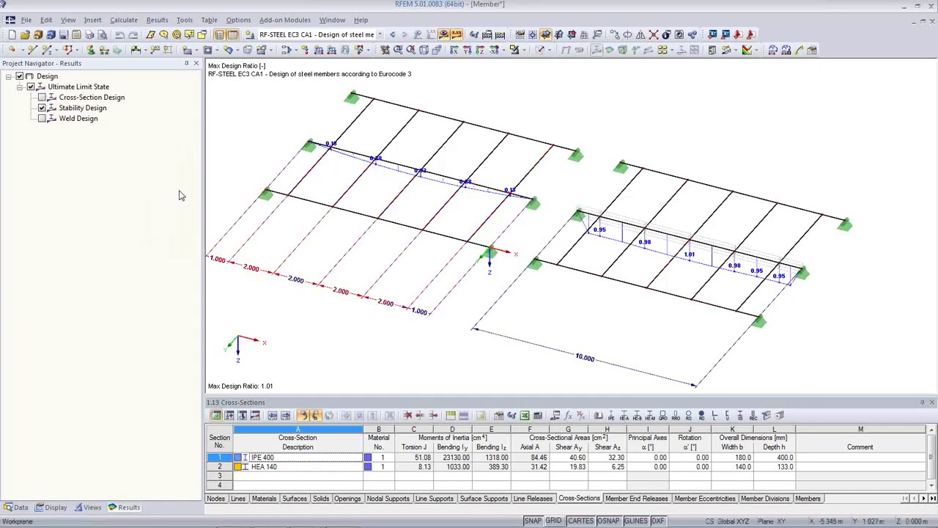
{"action": "left_click", "coordinate": [42, 97]}
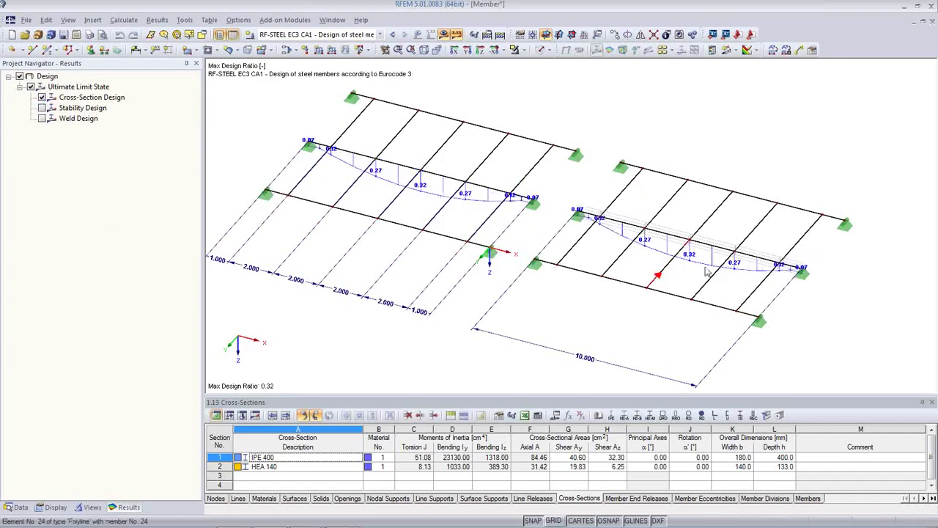
{"action": "left_click", "coordinate": [42, 108]}
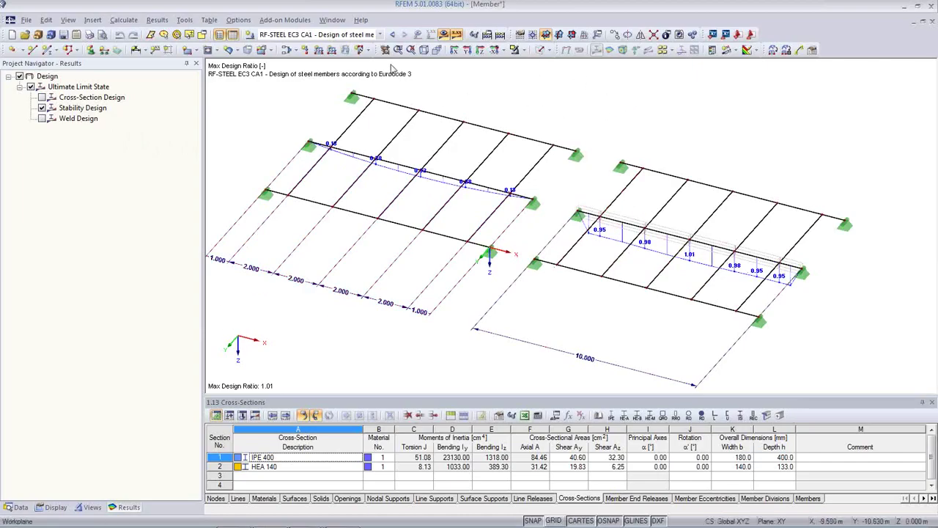
Add a nodal support for nodes 38-42 to set of members No. 1 in RF-STEEL EC3, recalculate, and return to the model
{"action": "left_click", "coordinate": [17, 506]}
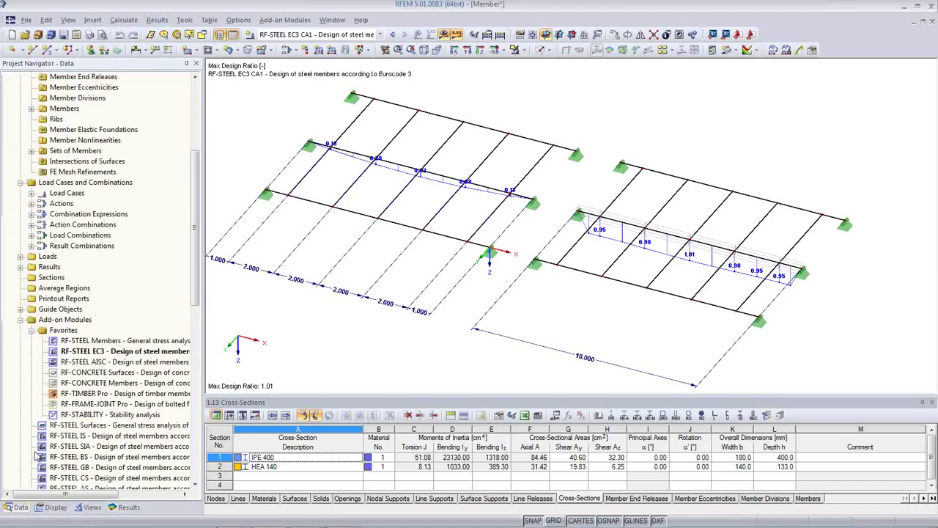
{"action": "double_click", "coordinate": [94, 353]}
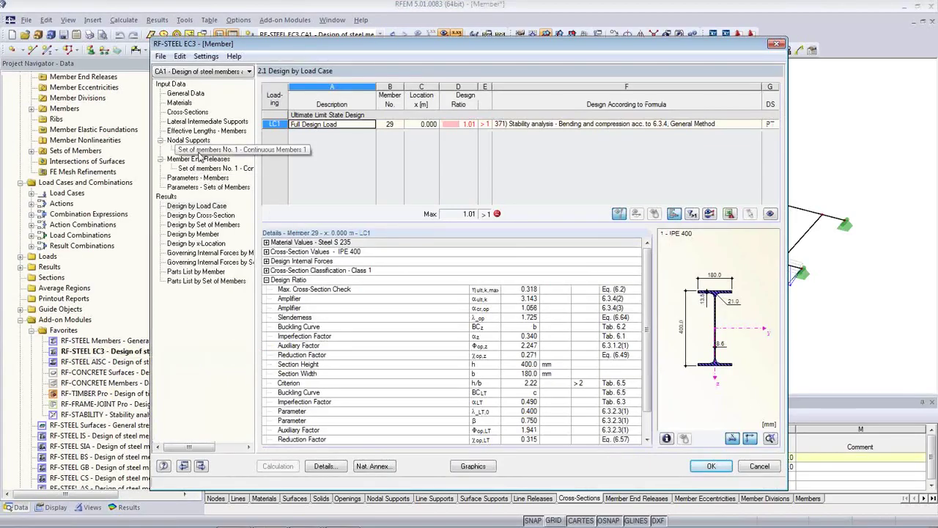
{"action": "left_click", "coordinate": [199, 152]}
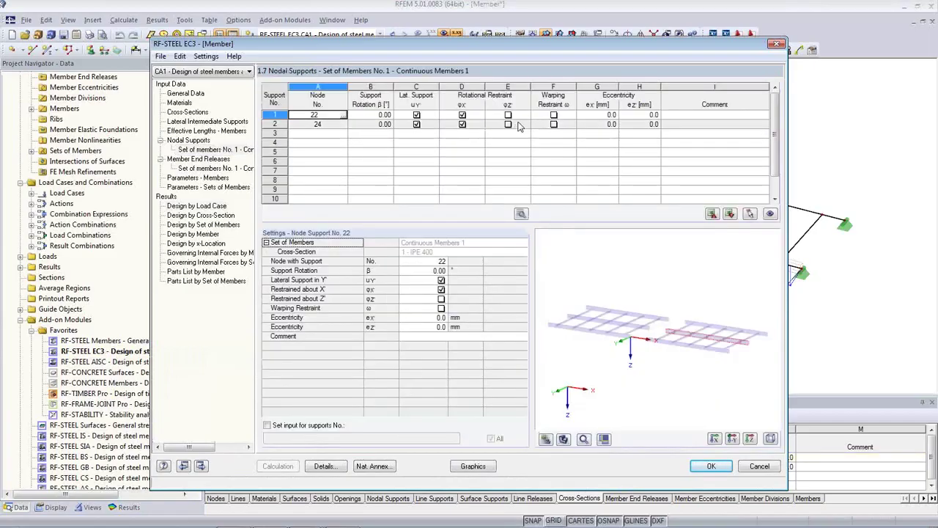
{"action": "left_click", "coordinate": [342, 135]}
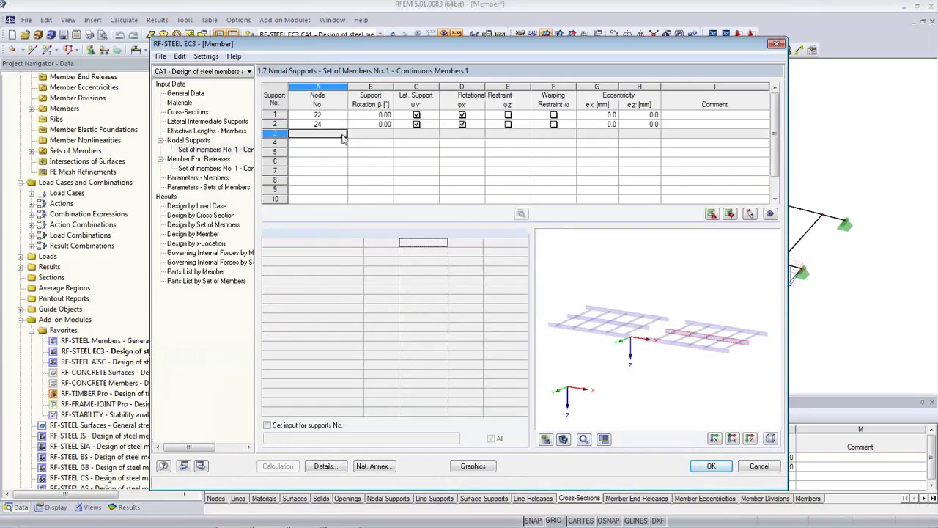
{"action": "left_click", "coordinate": [341, 134]}
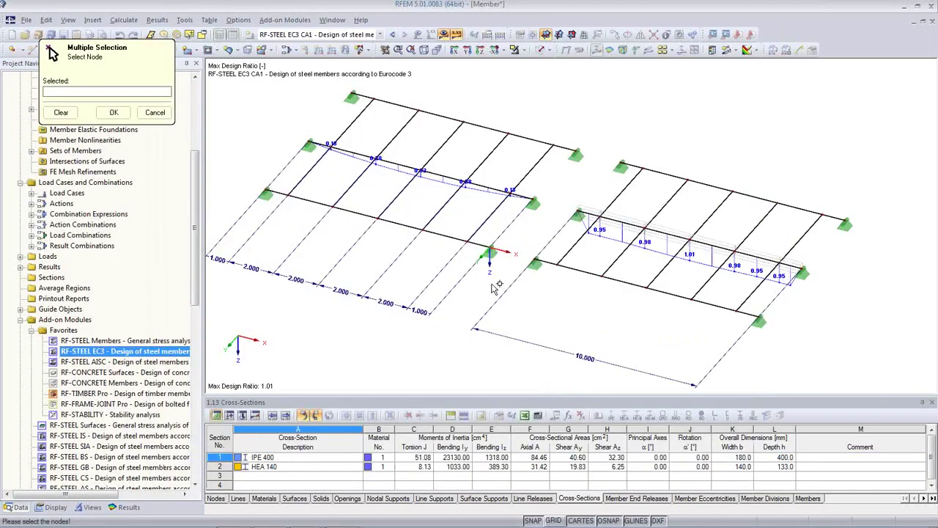
{"action": "left_click", "coordinate": [600, 216]}
{"action": "left_click", "coordinate": [643, 233]}
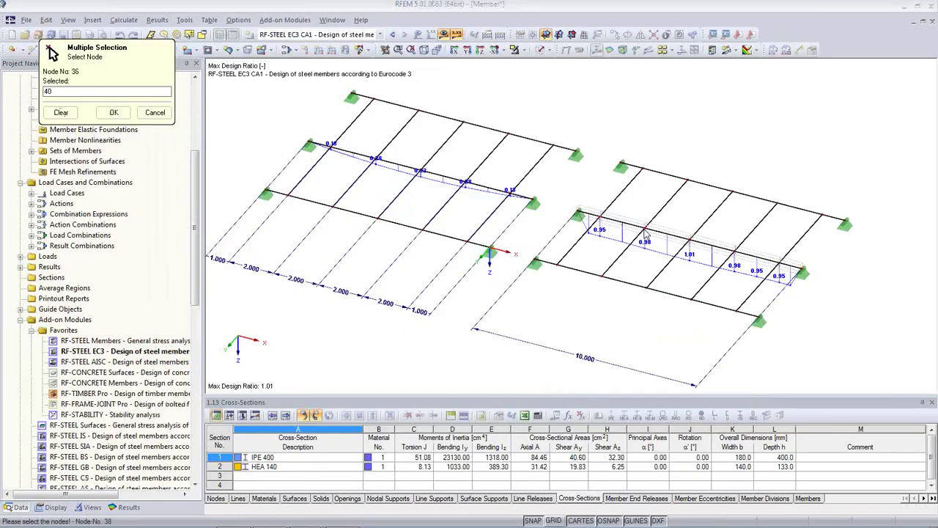
{"action": "left_click", "coordinate": [692, 241]}
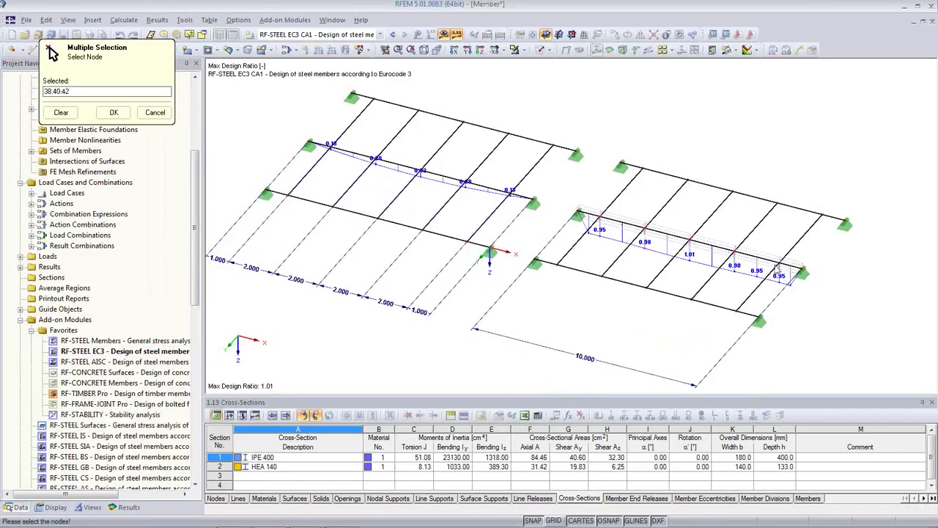
{"action": "left_click", "coordinate": [113, 114]}
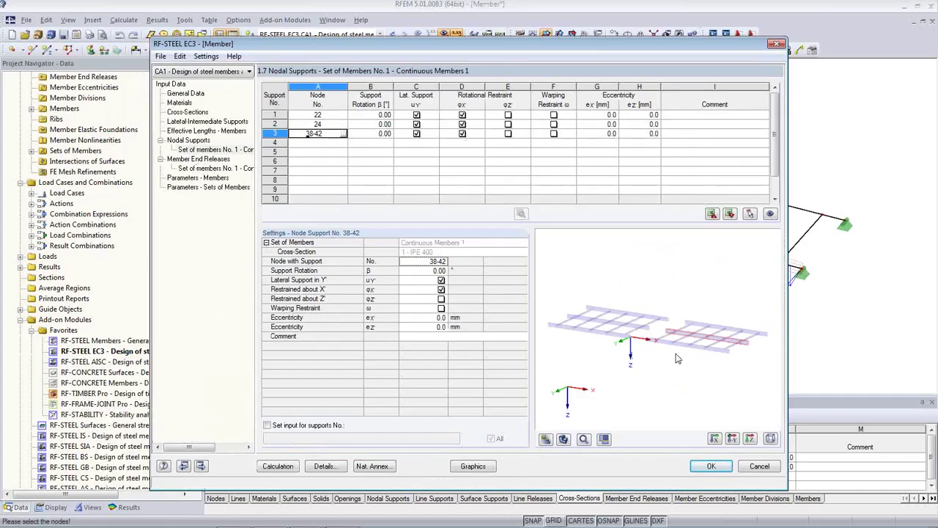
{"action": "left_click", "coordinate": [278, 467]}
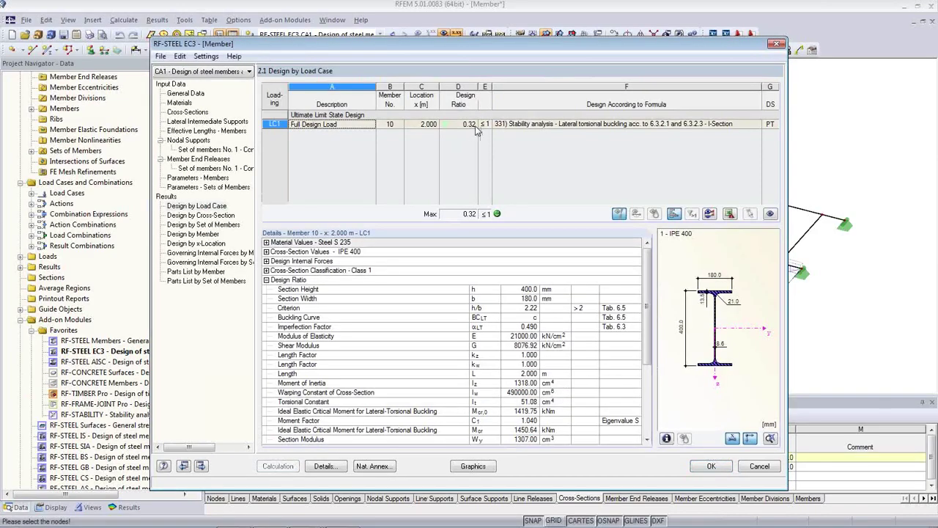
{"action": "left_click", "coordinate": [695, 467]}
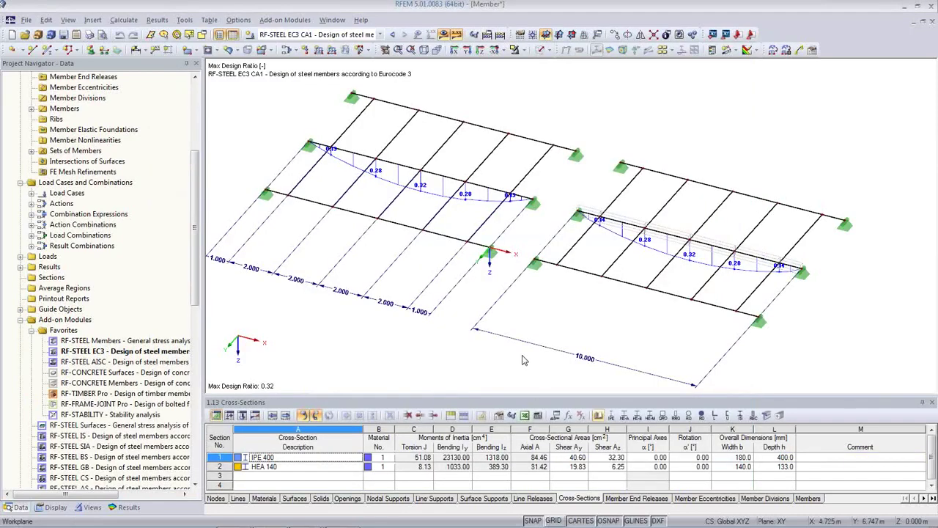
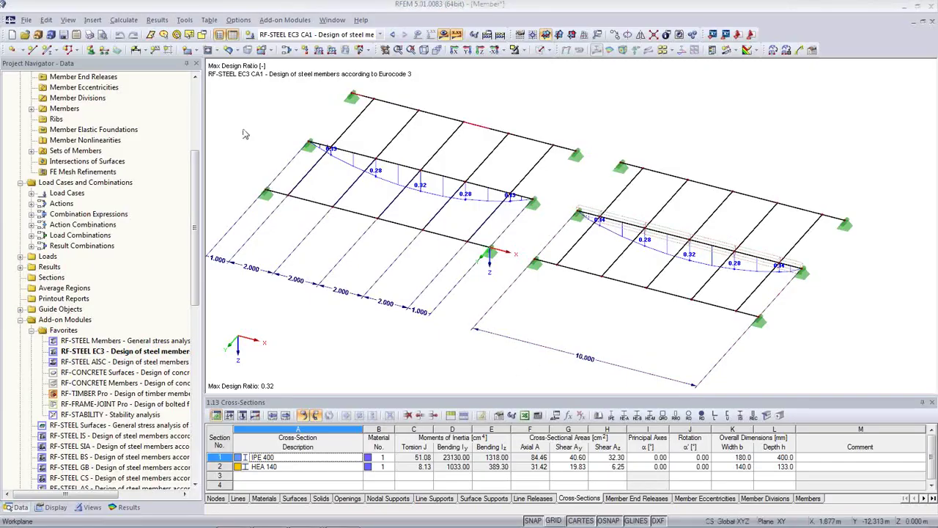
Open the Block Manager and browse the 3D member categories: space frames, space trusses, arches and vaults
{"action": "left_click", "coordinate": [52, 37]}
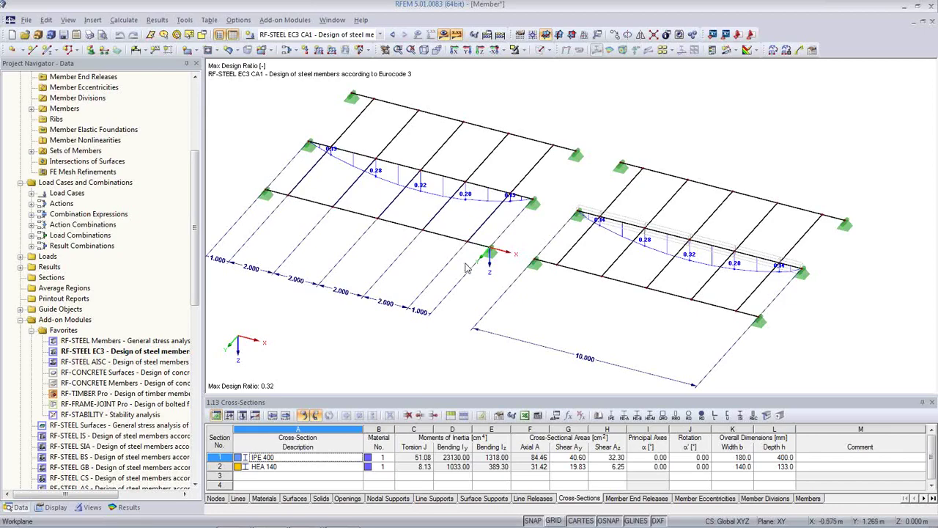
{"action": "left_click", "coordinate": [50, 35]}
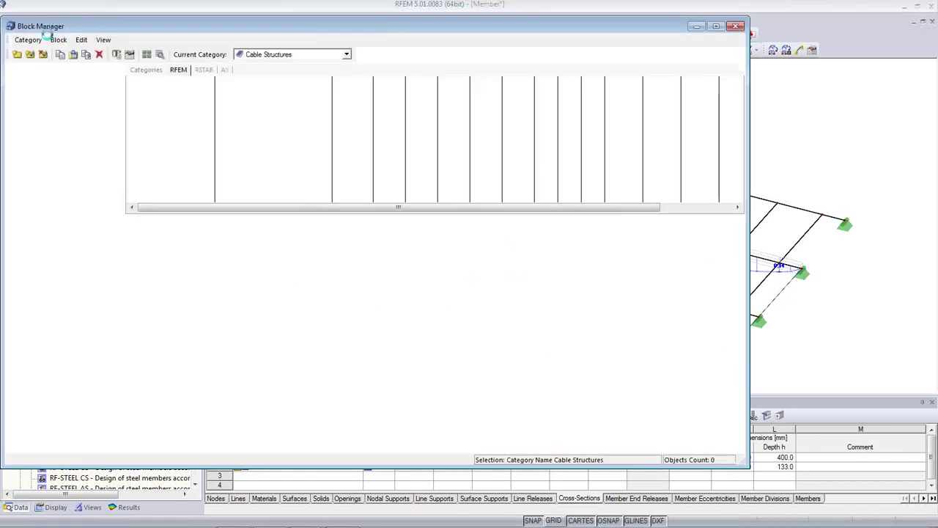
{"action": "left_click", "coordinate": [104, 40]}
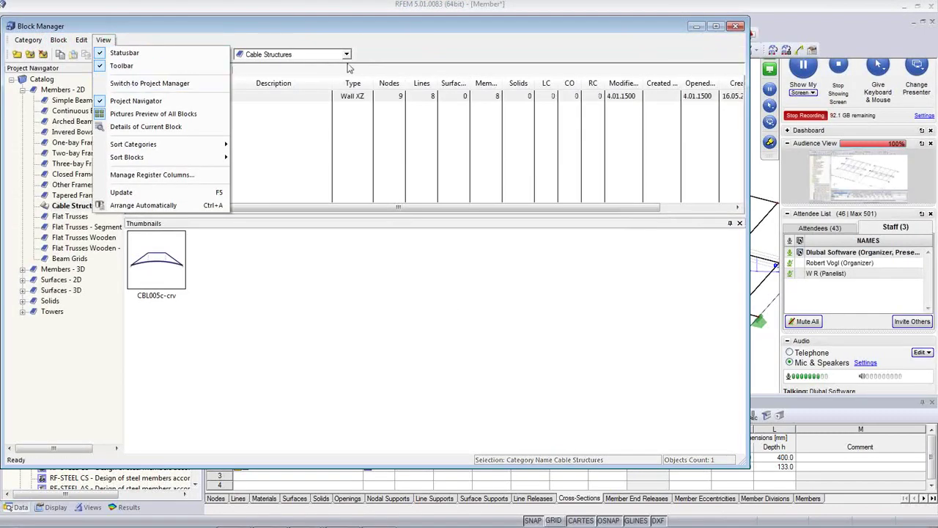
{"action": "left_click", "coordinate": [330, 28]}
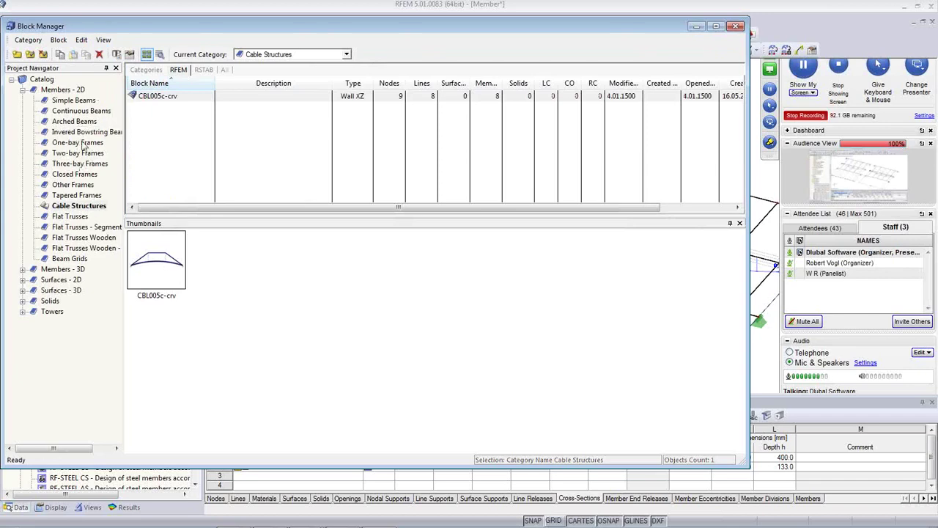
{"action": "double_click", "coordinate": [65, 269]}
{"action": "left_click", "coordinate": [71, 280]}
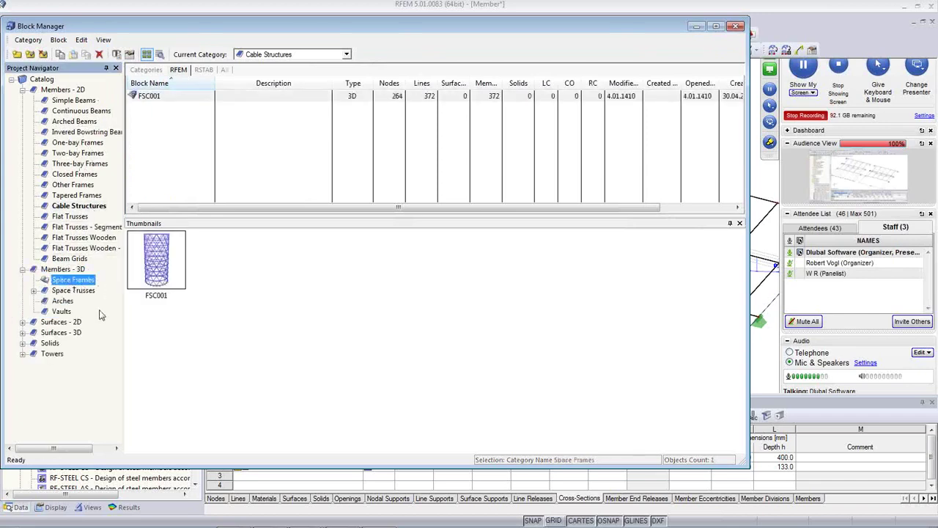
{"action": "double_click", "coordinate": [73, 291]}
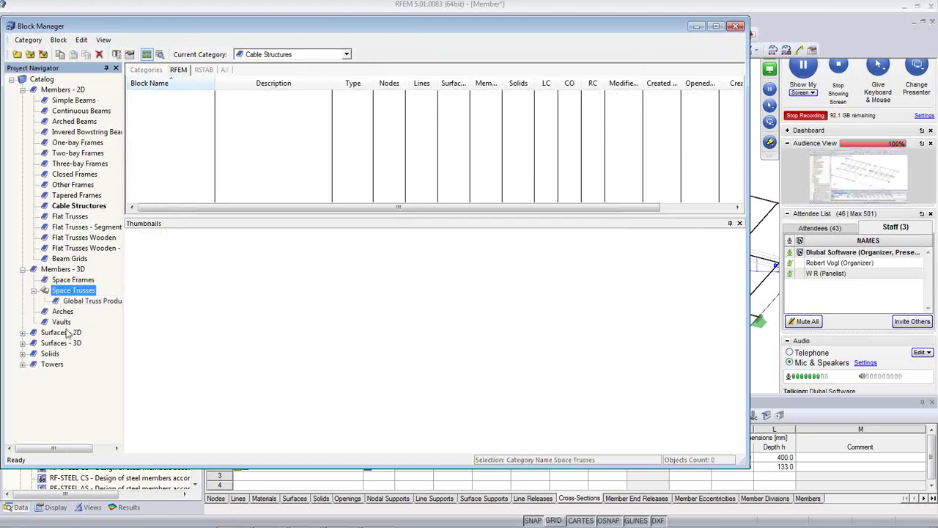
{"action": "left_click", "coordinate": [79, 302]}
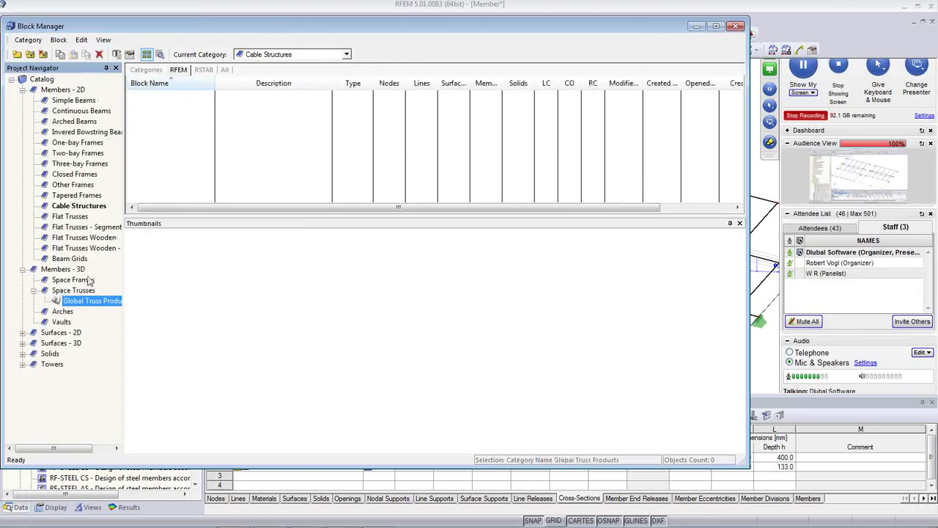
{"action": "left_click", "coordinate": [70, 312]}
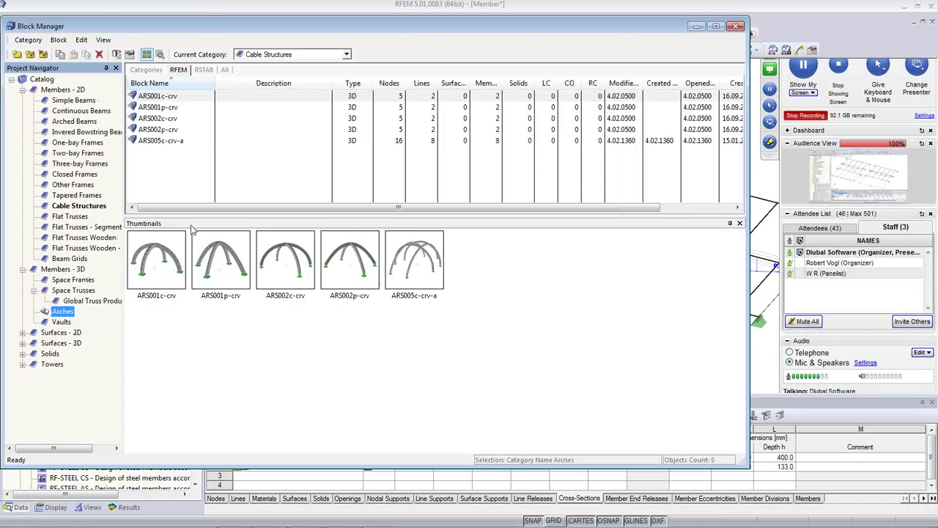
{"action": "left_click", "coordinate": [65, 323]}
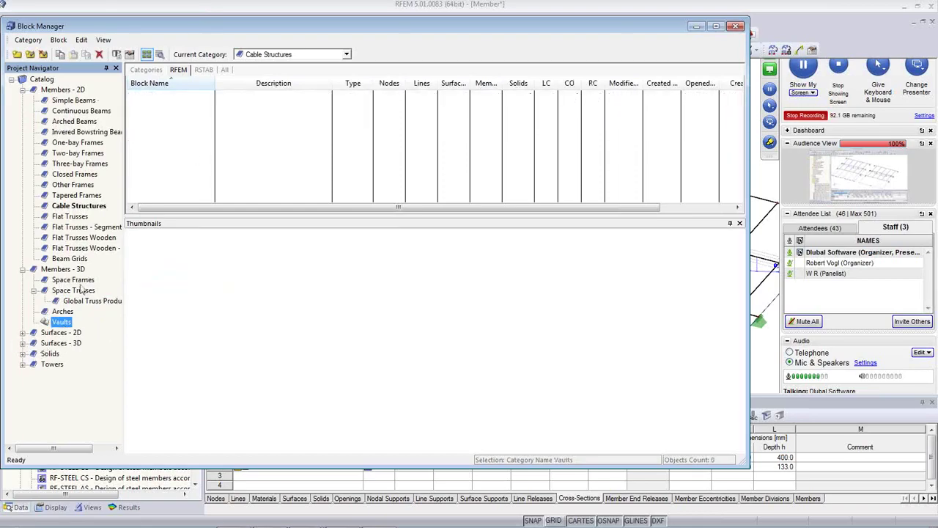
Browse the 2D member blocks for one-bay frames, arched beams, three-bay frames and flat trusses
{"action": "left_click", "coordinate": [79, 143]}
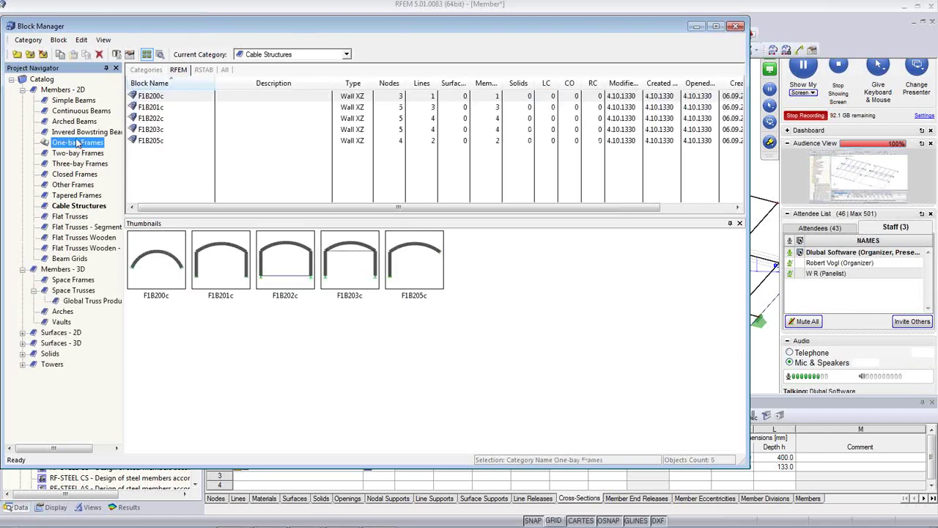
{"action": "left_click", "coordinate": [76, 123]}
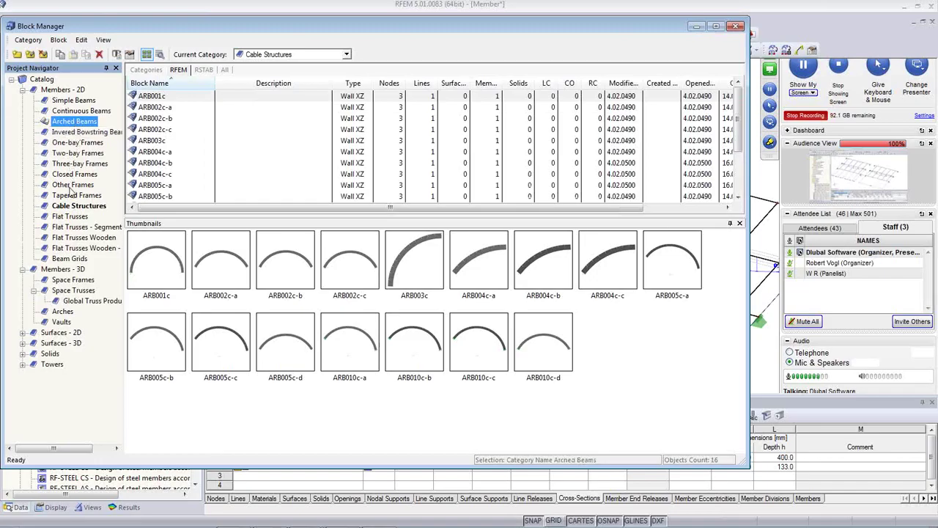
{"action": "left_click", "coordinate": [76, 163]}
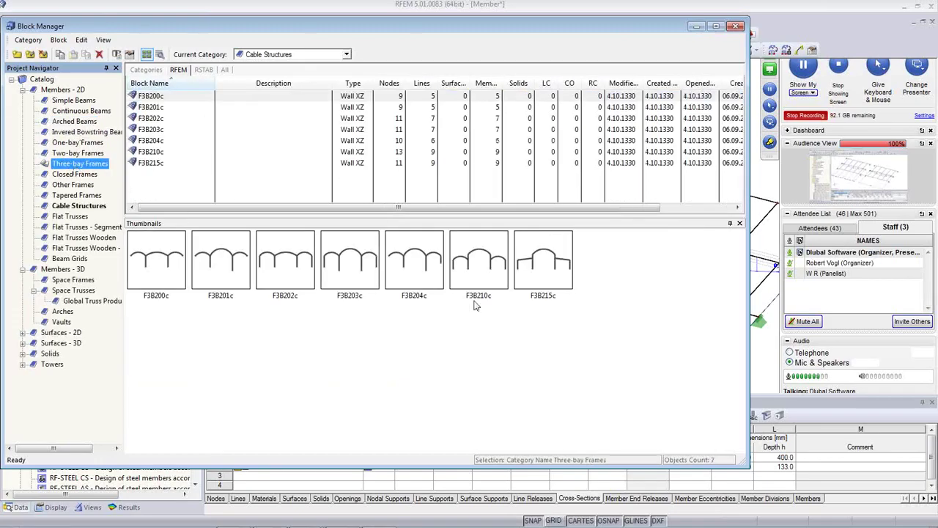
{"action": "left_click", "coordinate": [73, 217]}
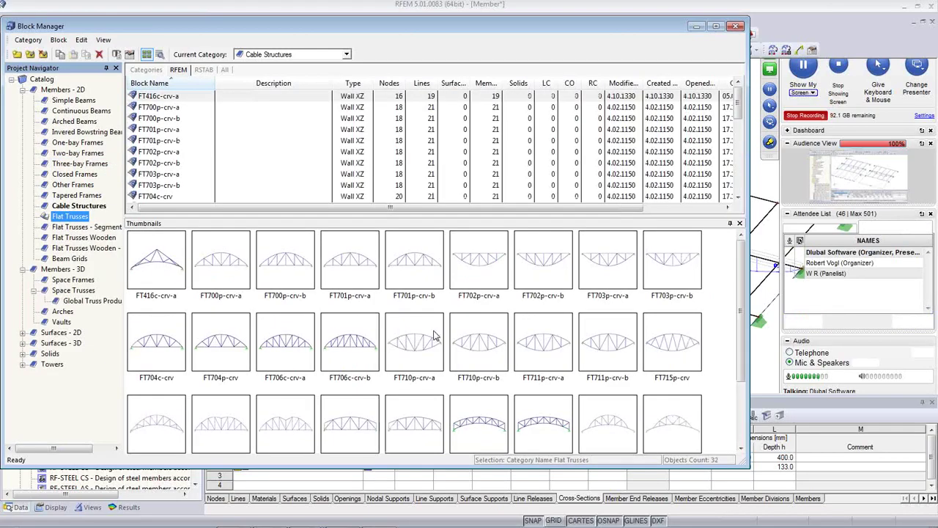
{"action": "left_click", "coordinate": [401, 347]}
{"action": "scroll", "coordinate": [381, 341], "scroll_direction": "down", "scroll_amount": 2}
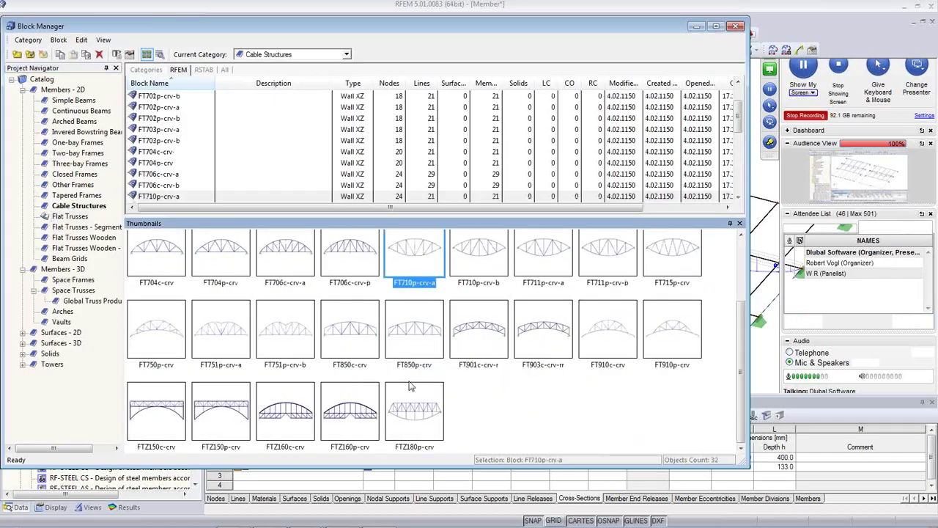
{"action": "scroll", "coordinate": [285, 343], "scroll_direction": "up", "scroll_amount": 2}
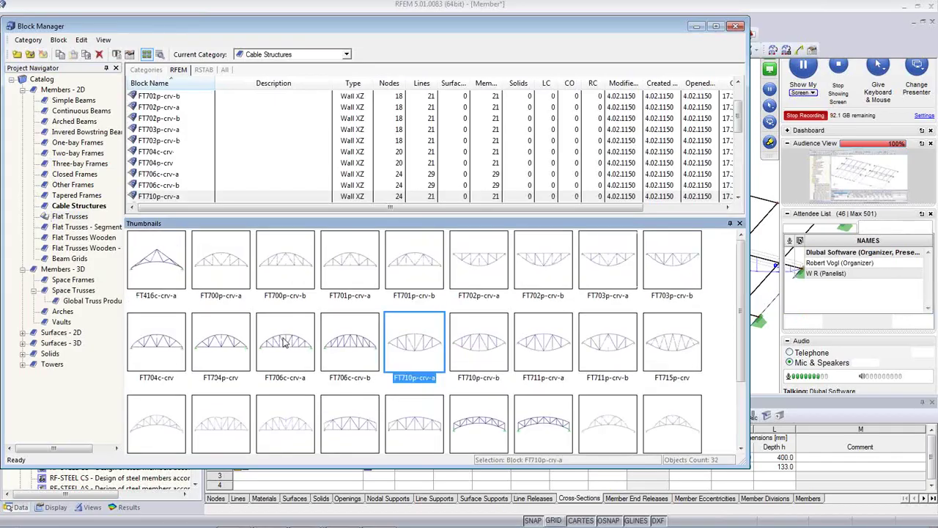
Start inserting the flat truss block FT416c-crv-a and set its height H to 3.8 m
{"action": "left_click", "coordinate": [161, 278]}
{"action": "double_click", "coordinate": [159, 273]}
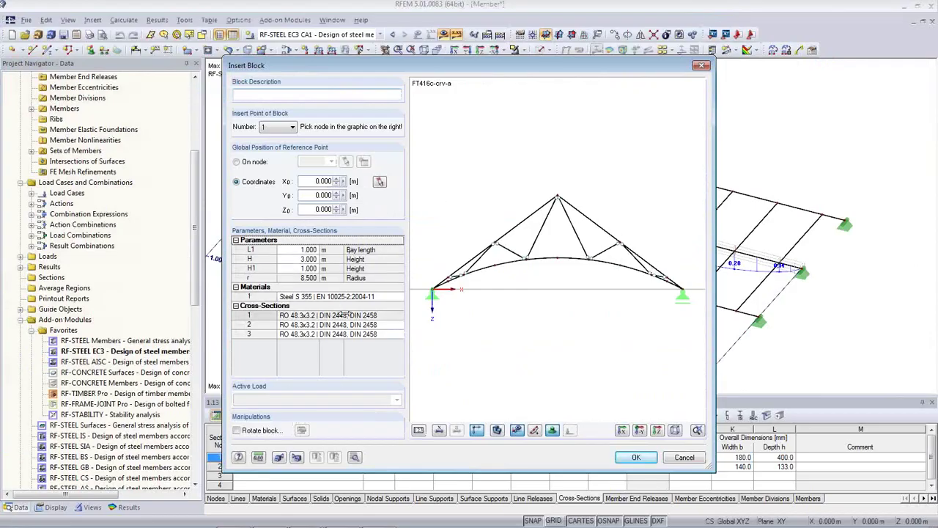
{"action": "left_click", "coordinate": [298, 261]}
{"action": "left_click", "coordinate": [308, 257]}
{"action": "left_click", "coordinate": [308, 257]}
{"action": "left_click", "coordinate": [308, 258]}
{"action": "left_click", "coordinate": [308, 257]}
{"action": "left_click", "coordinate": [308, 258]}
{"action": "left_click", "coordinate": [308, 258]}
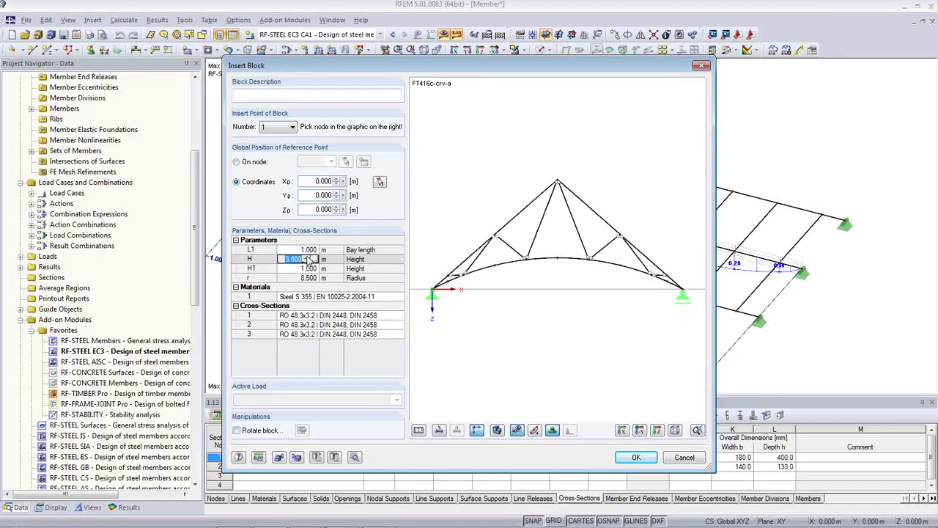
{"action": "left_click", "coordinate": [308, 257]}
{"action": "left_click", "coordinate": [308, 257]}
Set the truss block's bay length L1 to 1.3 m and widen the Insert Block dialog to fit the whole truss
{"action": "left_click", "coordinate": [311, 250]}
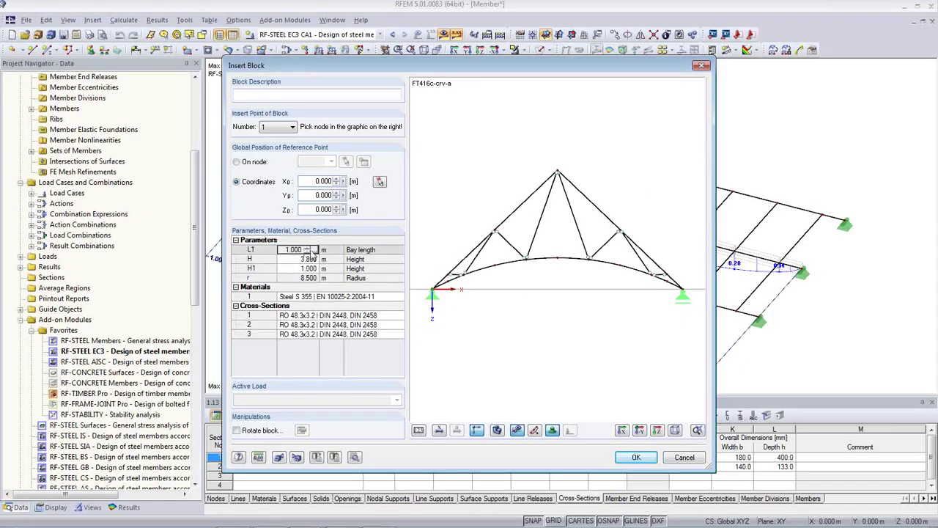
{"action": "left_click", "coordinate": [311, 249]}
{"action": "left_click", "coordinate": [311, 250]}
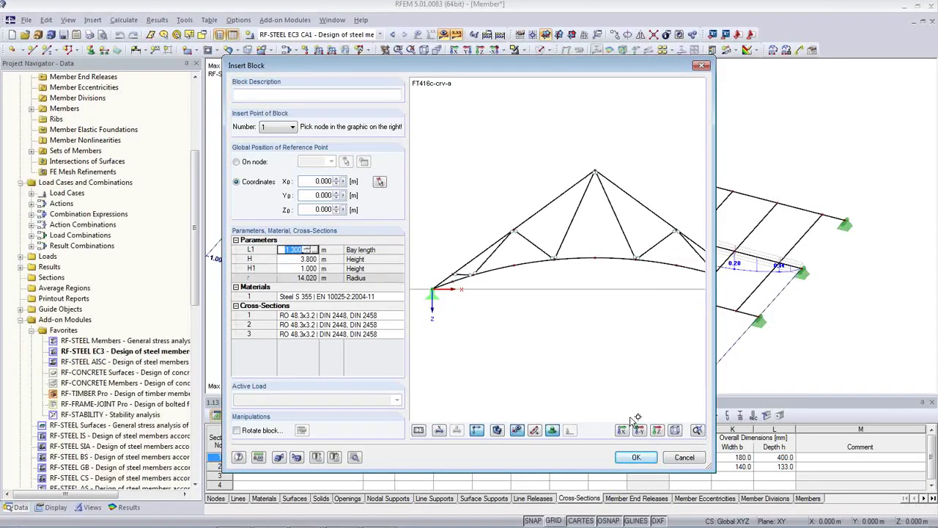
{"action": "left_click_drag", "start_coordinate": [719, 382], "coordinate": [786, 381]}
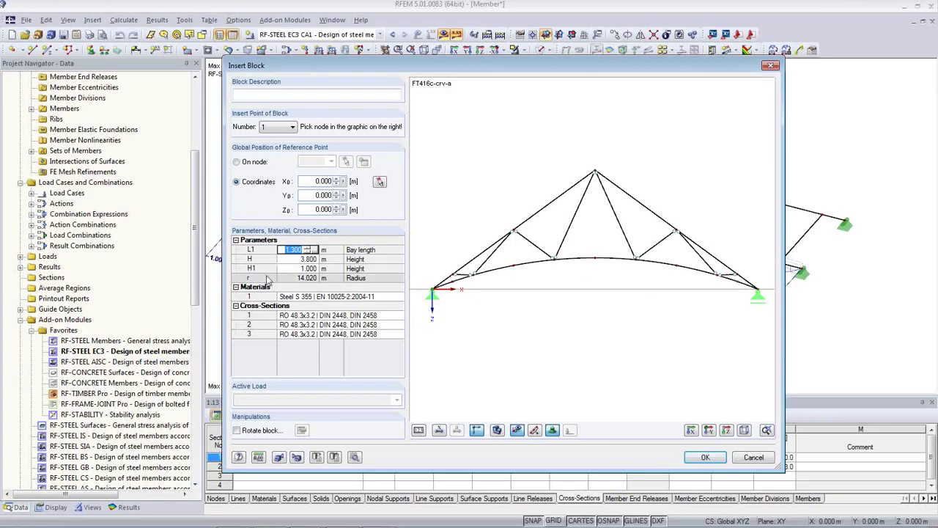
Raise the truss block's height H1 to 1.4 m
{"action": "left_click", "coordinate": [292, 268]}
{"action": "left_click", "coordinate": [307, 267]}
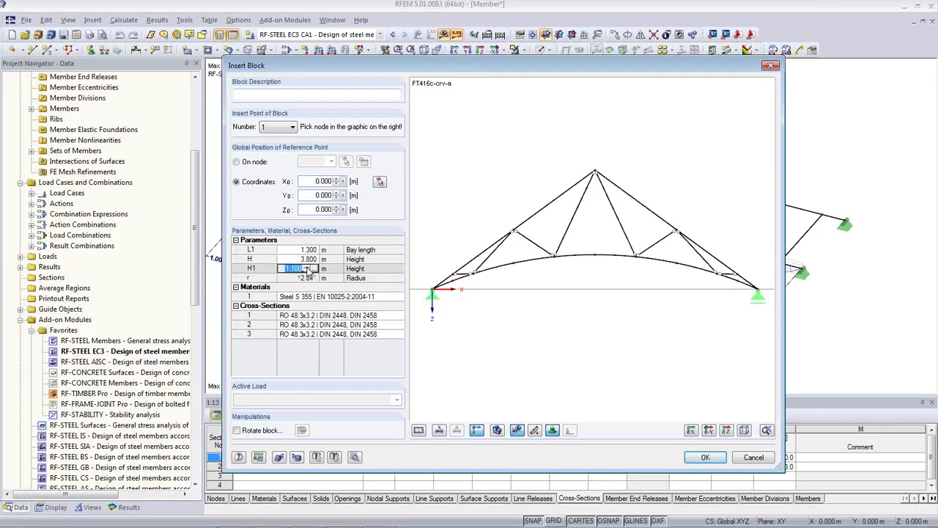
{"action": "left_click", "coordinate": [307, 267]}
{"action": "left_click", "coordinate": [308, 266]}
{"action": "left_click", "coordinate": [307, 267]}
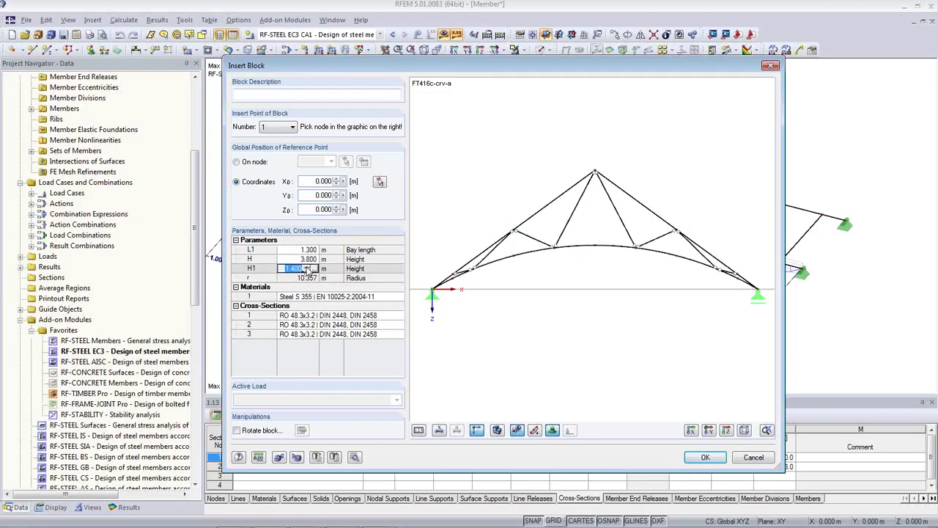
Lower the truss block's height H1 to 0.9 m and close the Insert Block dialog without inserting the truss
{"action": "left_click", "coordinate": [307, 271]}
{"action": "left_click", "coordinate": [307, 271]}
{"action": "left_click", "coordinate": [308, 270]}
{"action": "left_click", "coordinate": [307, 270]}
{"action": "left_click", "coordinate": [307, 271]}
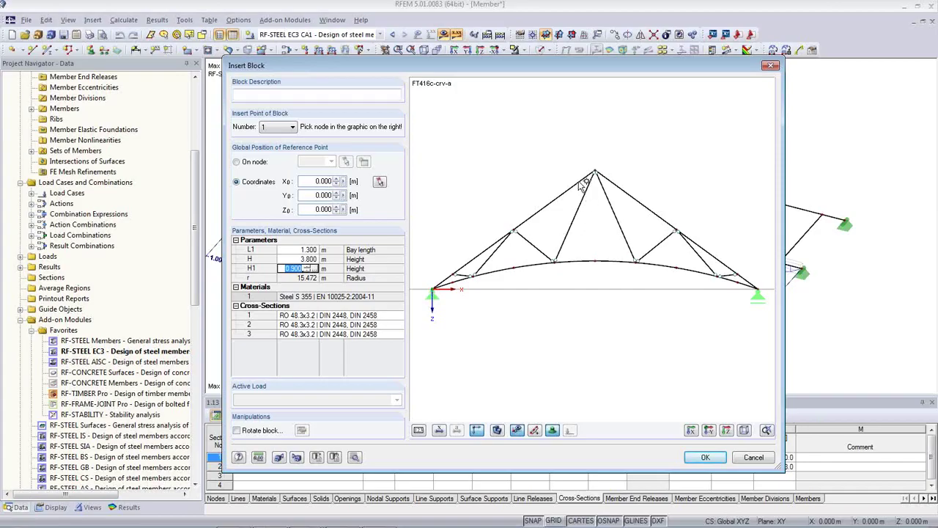
{"action": "left_click_drag", "start_coordinate": [432, 68], "coordinate": [293, 57]}
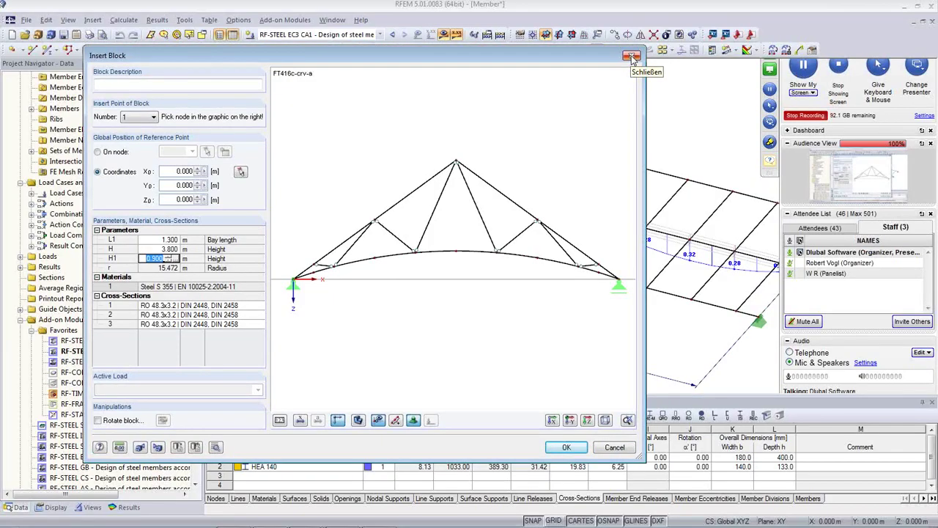
{"action": "left_click", "coordinate": [632, 57]}
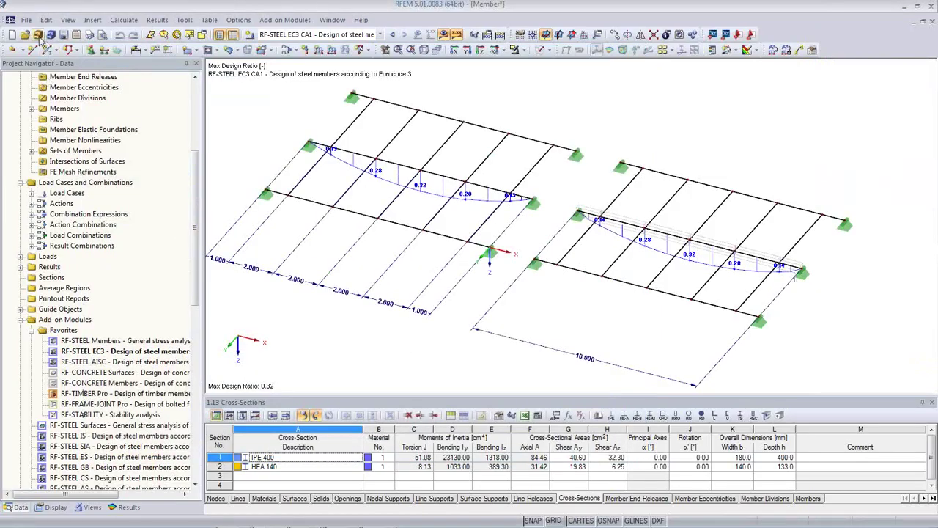
Review the general data of the current model and of a new model, cancelling both without changes
{"action": "left_click", "coordinate": [813, 52]}
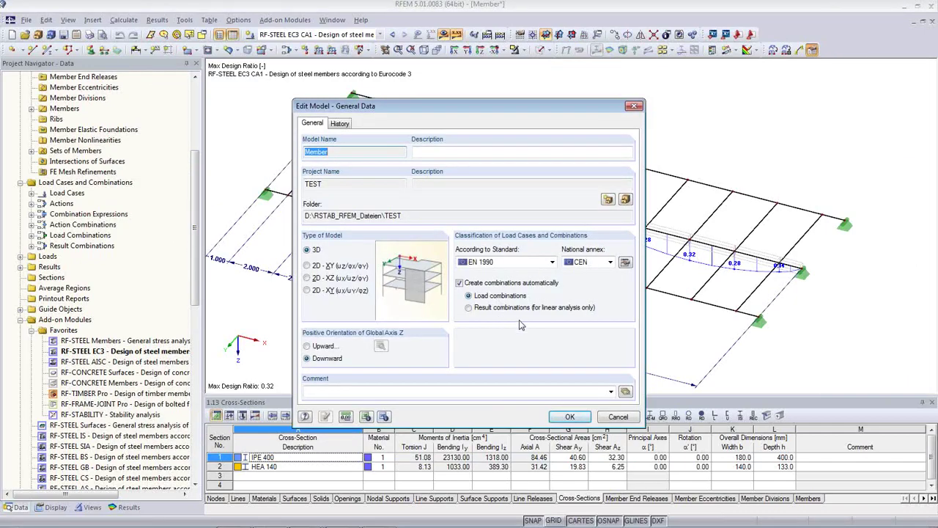
{"action": "left_click", "coordinate": [618, 417]}
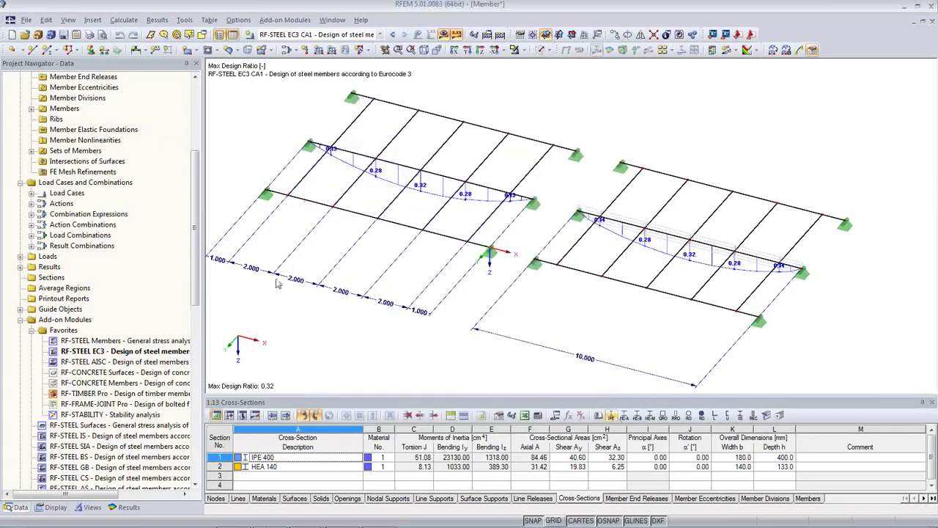
{"action": "left_click", "coordinate": [12, 34]}
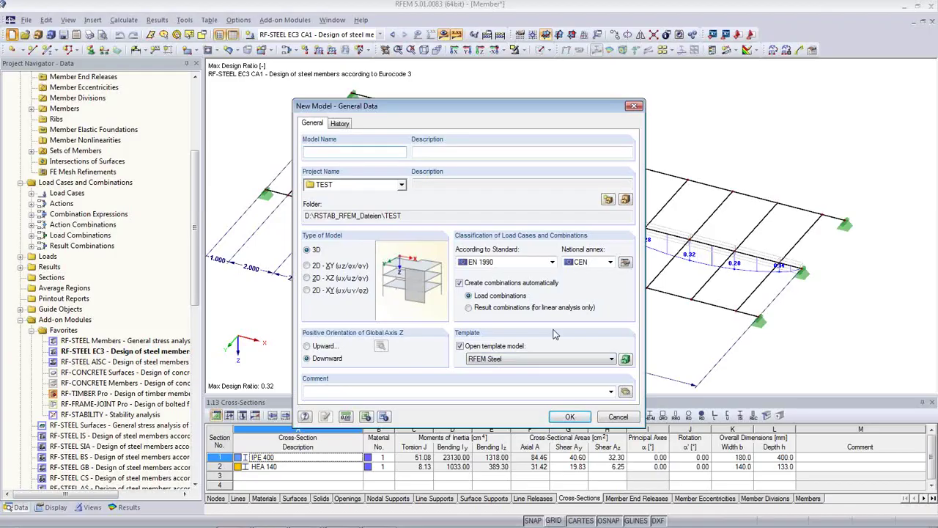
{"action": "left_click", "coordinate": [618, 417]}
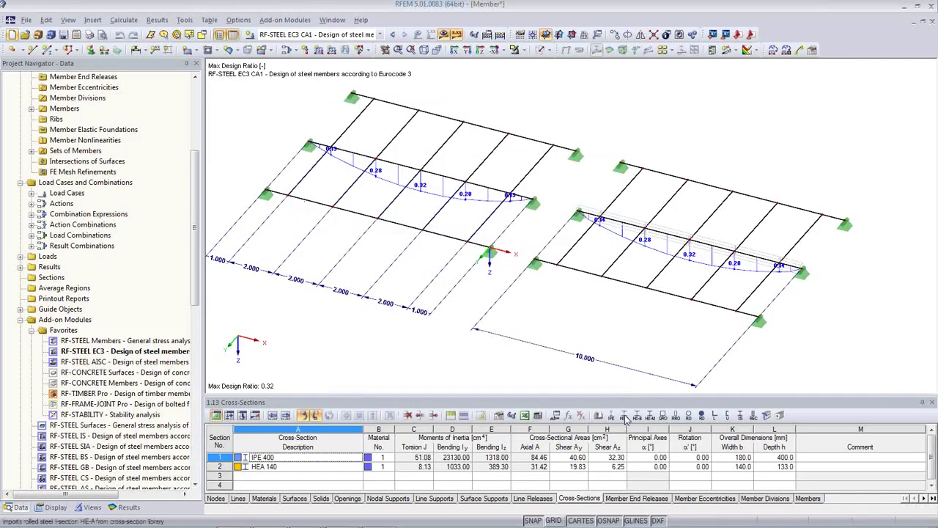
{"action": "left_click", "coordinate": [25, 20]}
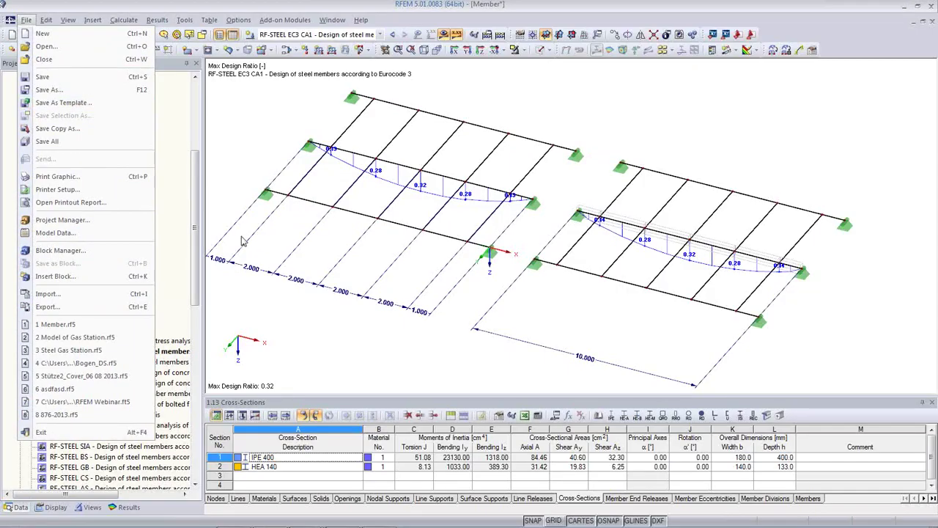
{"action": "left_click", "coordinate": [322, 315]}
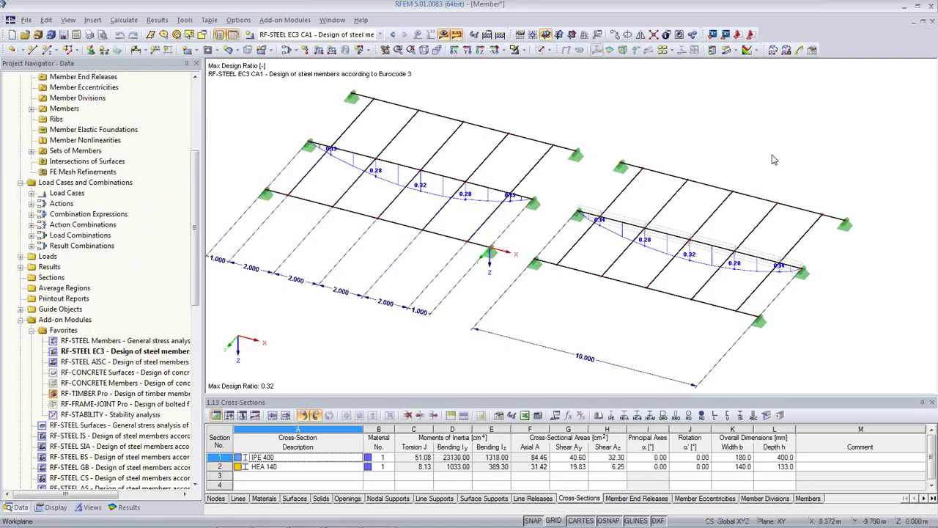
{"action": "left_click", "coordinate": [770, 40]}
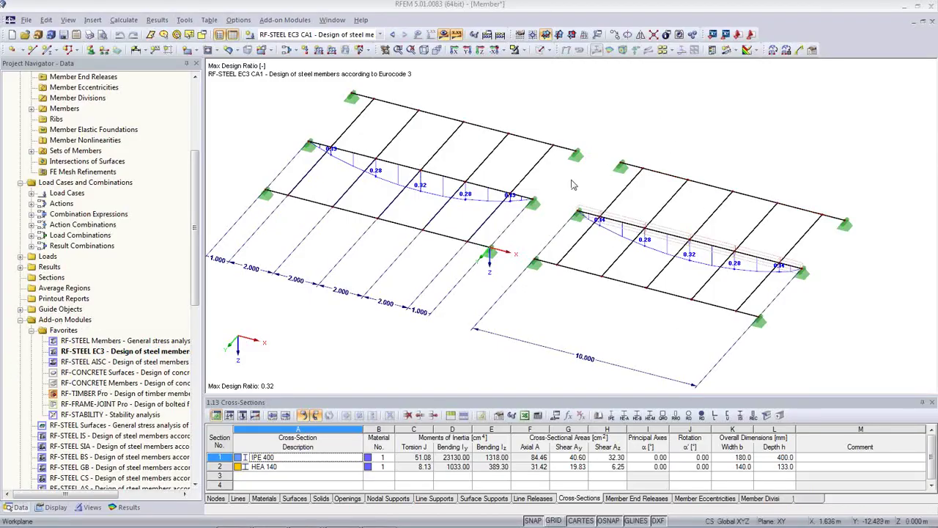
Open the RF-STEEL EC3 module and review its detail settings for ultimate limit state and stability, leaving them unchanged
{"action": "double_click", "coordinate": [104, 353]}
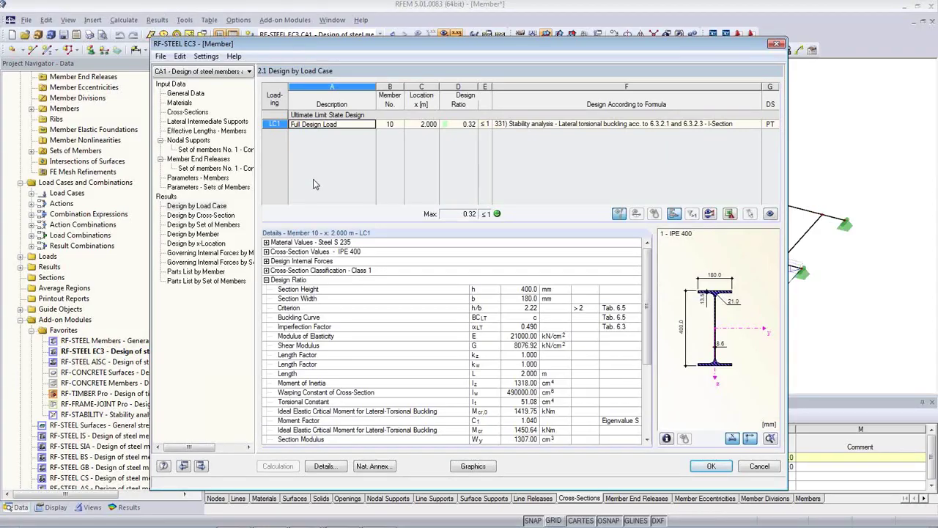
{"action": "left_click", "coordinate": [332, 470]}
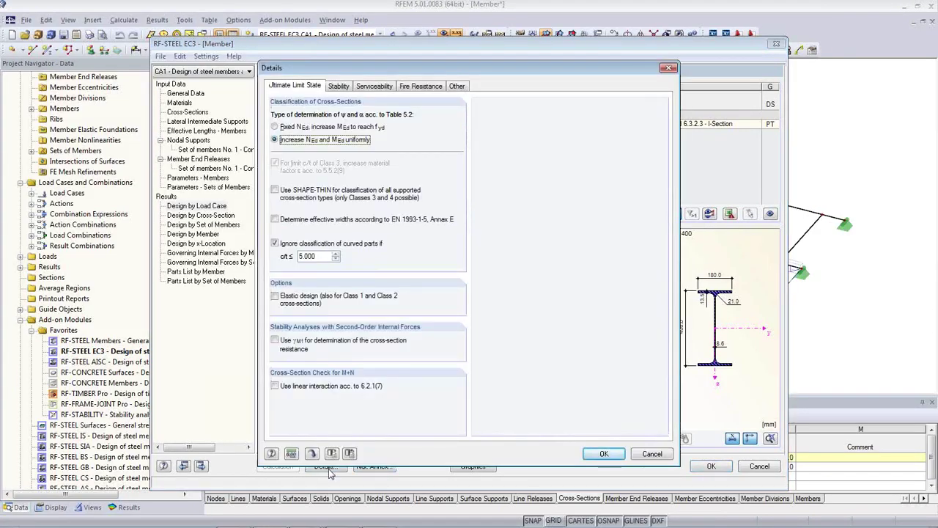
{"action": "left_click", "coordinate": [339, 86]}
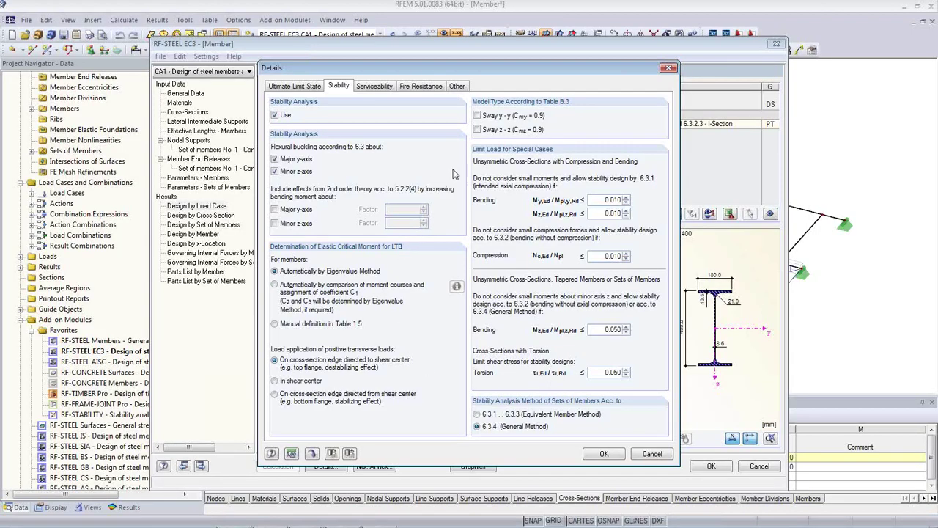
{"action": "left_click", "coordinate": [307, 89]}
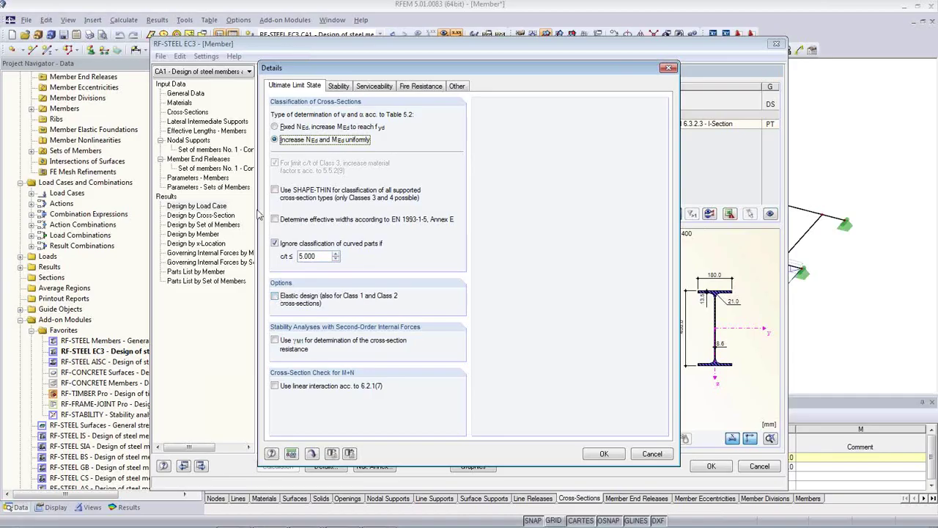
{"action": "left_click", "coordinate": [336, 89]}
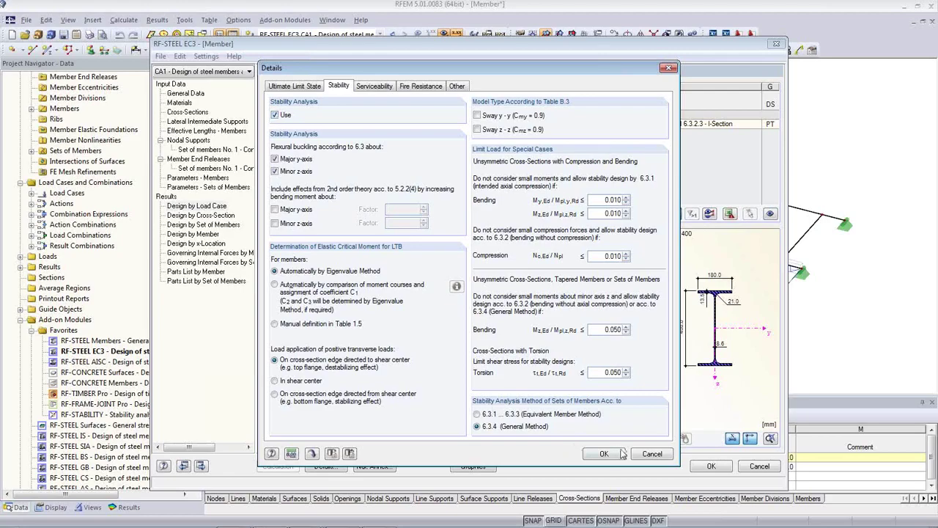
{"action": "left_click", "coordinate": [647, 453]}
{"action": "left_click", "coordinate": [711, 466]}
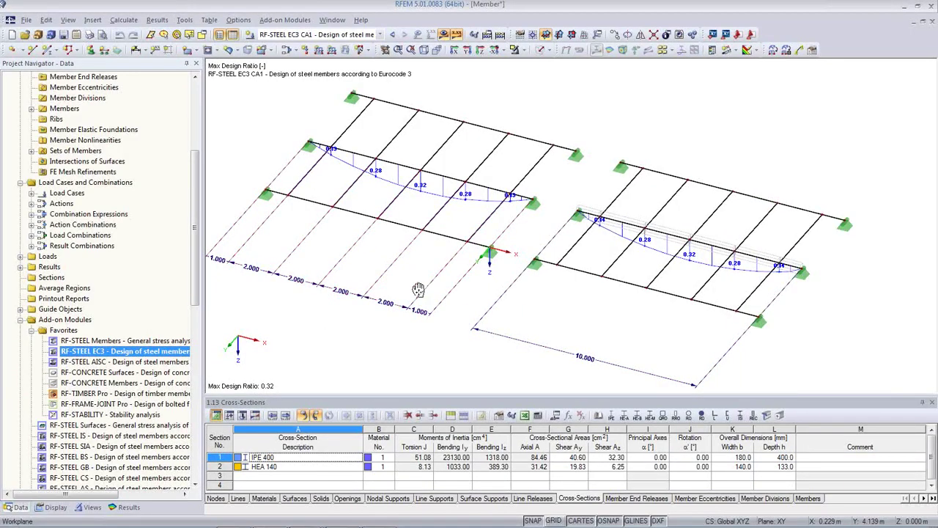
{"action": "scroll", "coordinate": [447, 304], "scroll_direction": "down", "scroll_amount": 2}
{"action": "left_click", "coordinate": [442, 334]}
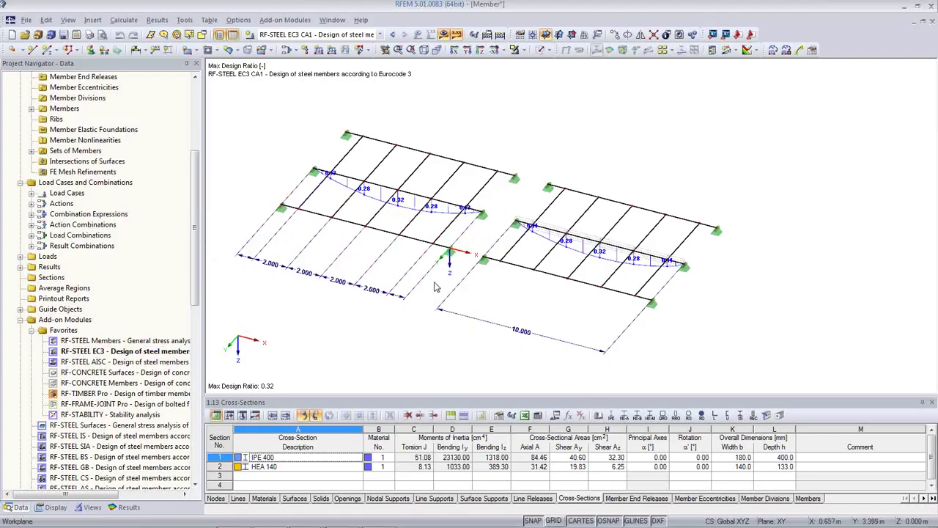
Switch to the presentation slides and open the Dlubal website from the More Information slide
{"action": "key", "text": "alt+Tab"}
{"action": "key", "text": "alt+Tab"}
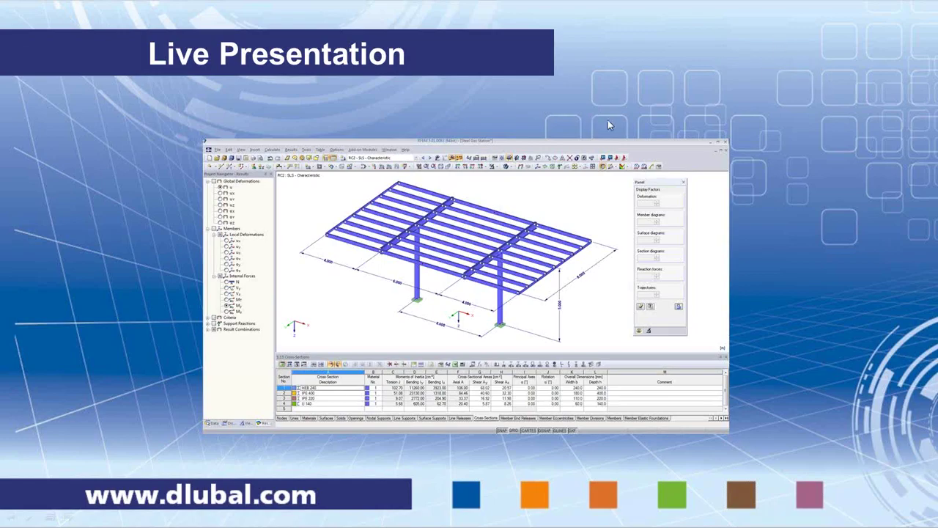
{"action": "left_click", "coordinate": [123, 317]}
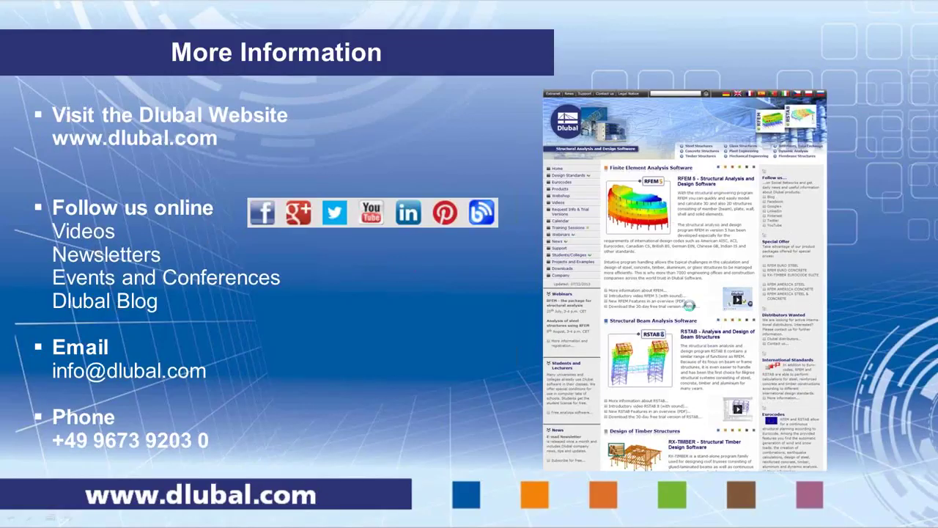
{"action": "left_click", "coordinate": [693, 310]}
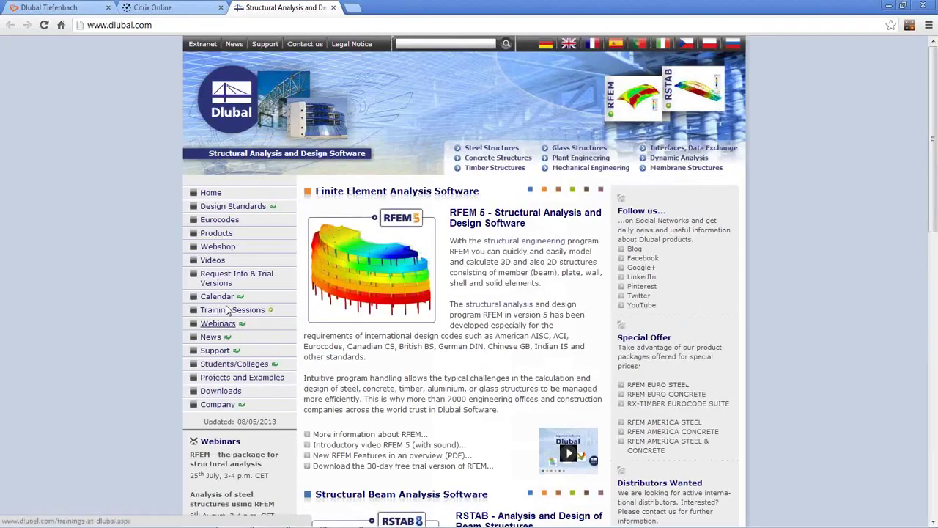
Browse the website's trial version downloads and the First steps page with examples, videos and manuals for beginners
{"action": "left_click", "coordinate": [234, 391]}
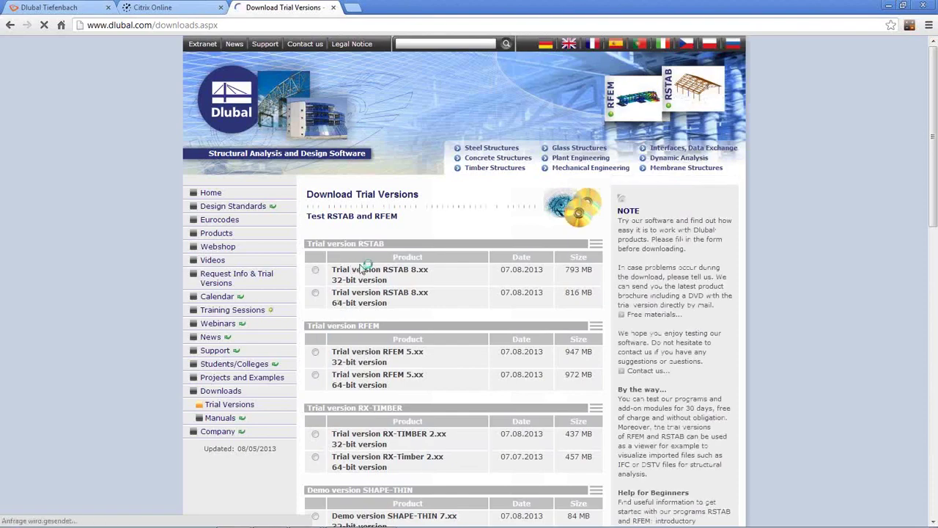
{"action": "scroll", "coordinate": [363, 262], "scroll_direction": "down", "scroll_amount": 1}
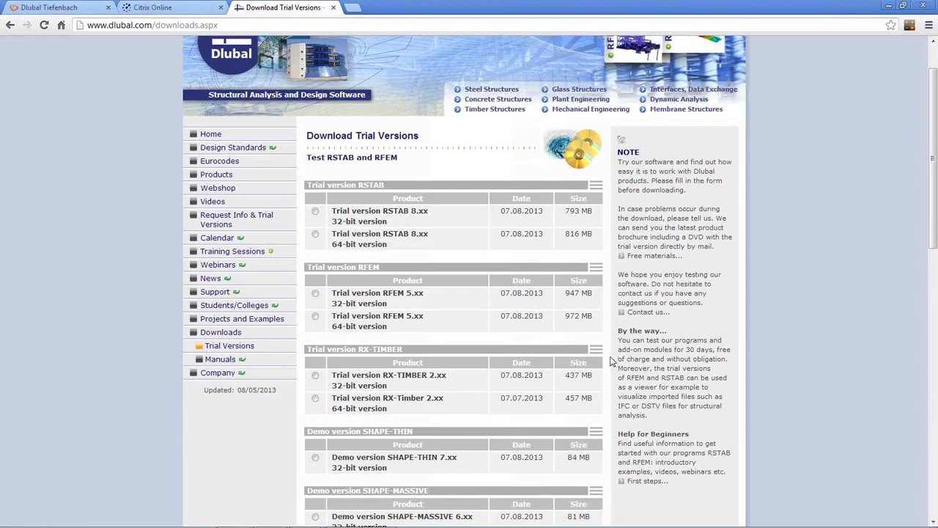
{"action": "scroll", "coordinate": [585, 361], "scroll_direction": "down", "scroll_amount": 1}
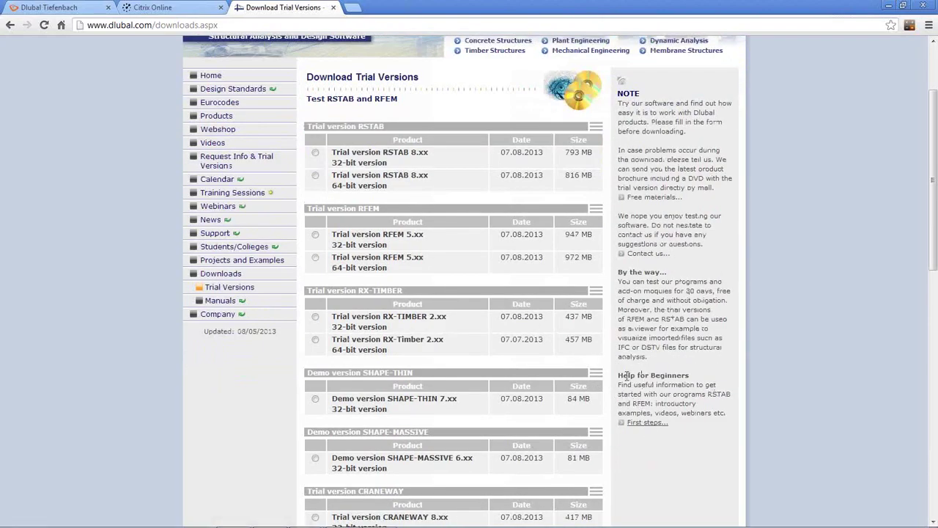
{"action": "left_click", "coordinate": [648, 422]}
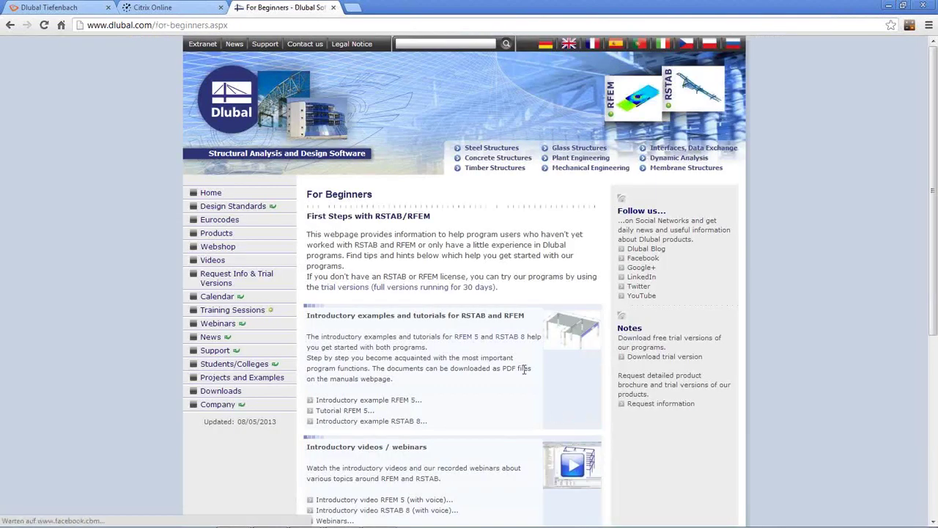
{"action": "scroll", "coordinate": [426, 256], "scroll_direction": "down", "scroll_amount": 1}
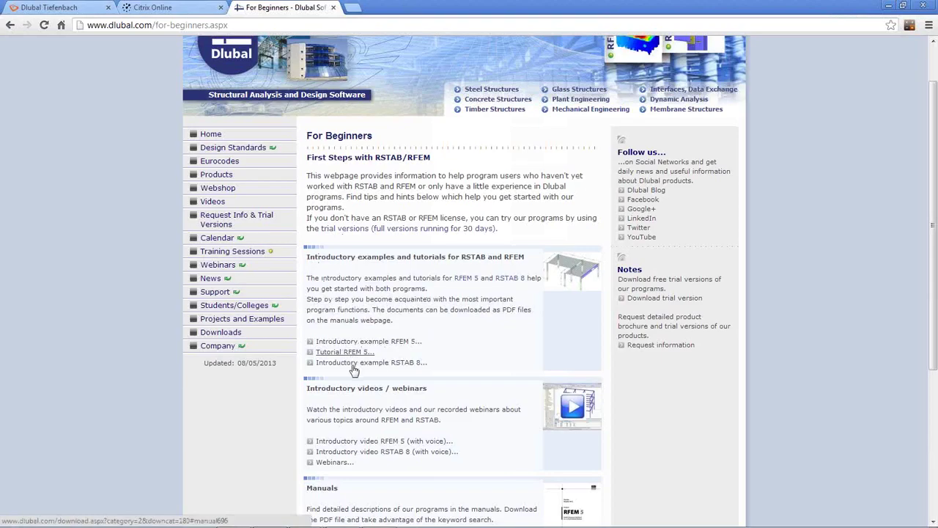
{"action": "scroll", "coordinate": [348, 371], "scroll_direction": "down", "scroll_amount": 2}
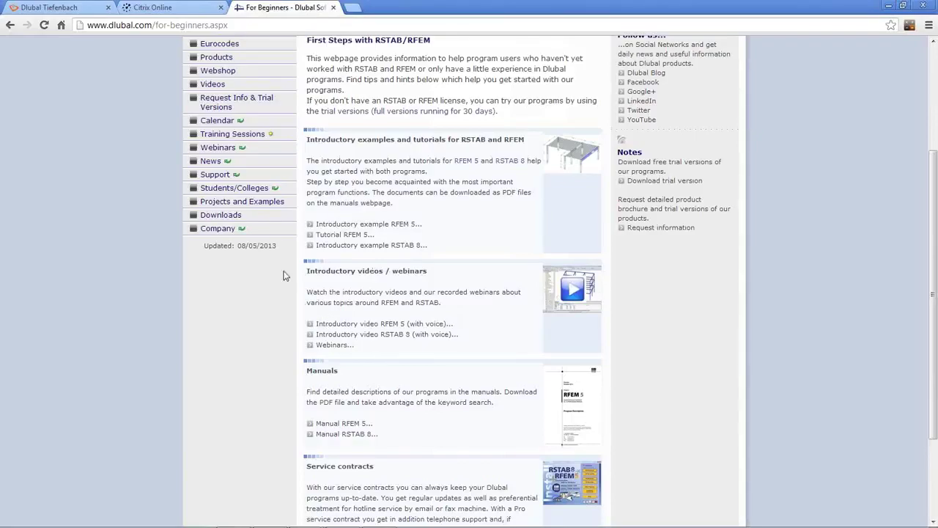
Open the website's Webinars page and look through the upcoming and previous webinars
{"action": "left_click", "coordinate": [220, 147]}
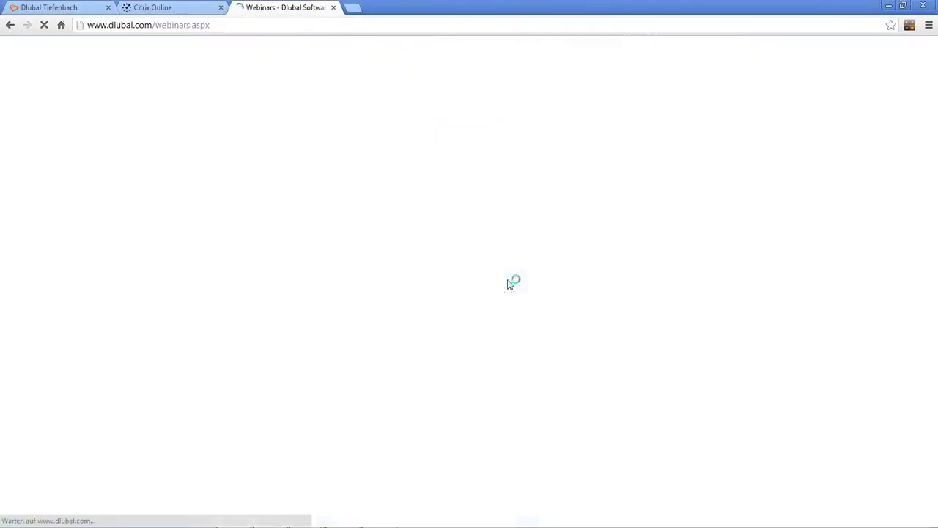
{"action": "scroll", "coordinate": [461, 296], "scroll_direction": "down", "scroll_amount": 2}
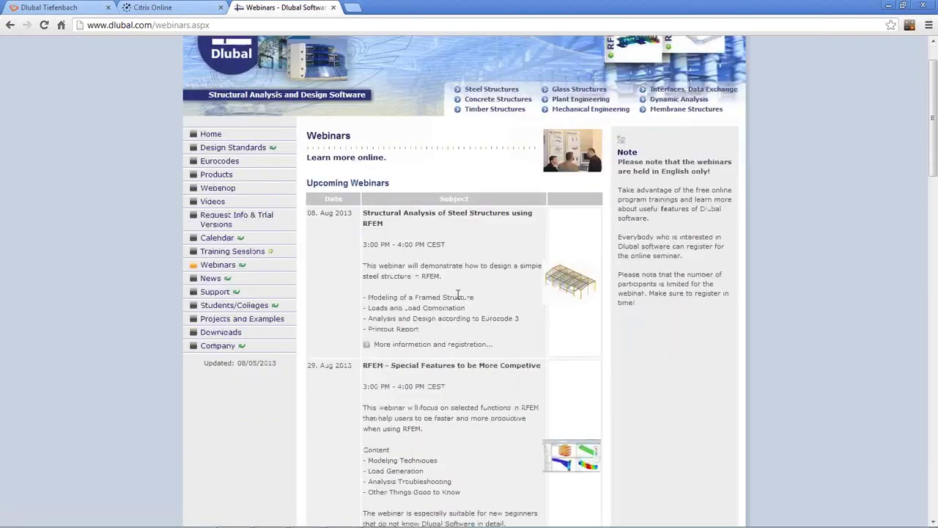
{"action": "scroll", "coordinate": [456, 245], "scroll_direction": "down", "scroll_amount": 2}
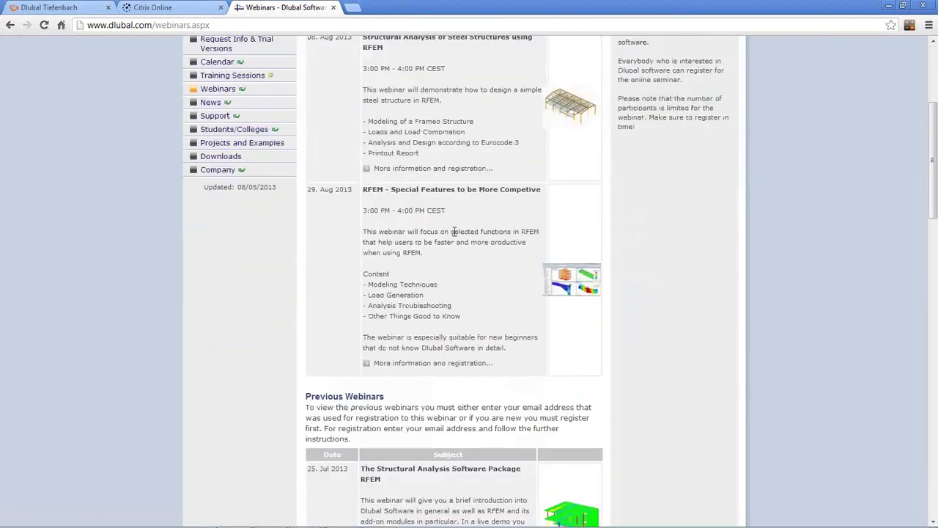
{"action": "scroll", "coordinate": [454, 234], "scroll_direction": "up", "scroll_amount": 3}
{"action": "scroll", "coordinate": [455, 235], "scroll_direction": "down", "scroll_amount": 6}
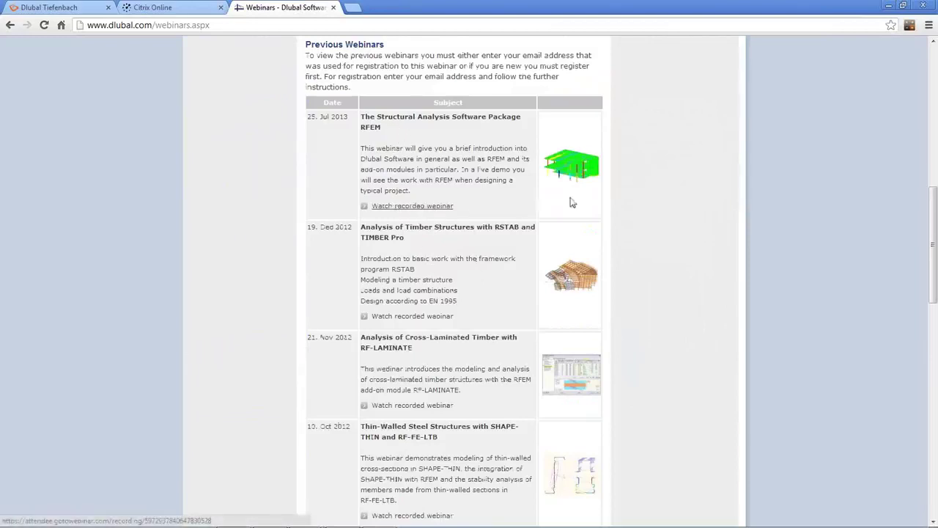
{"action": "scroll", "coordinate": [477, 352], "scroll_direction": "down", "scroll_amount": 3}
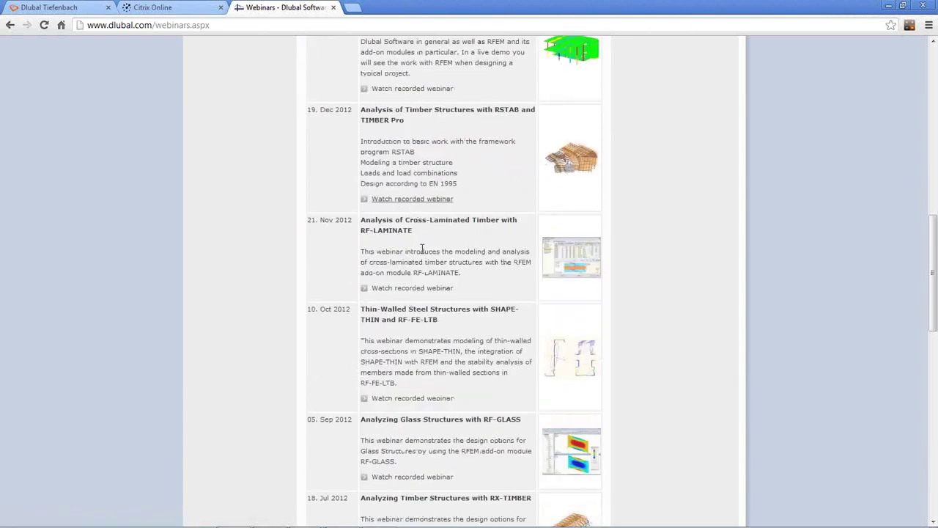
{"action": "scroll", "coordinate": [439, 286], "scroll_direction": "up", "scroll_amount": 10}
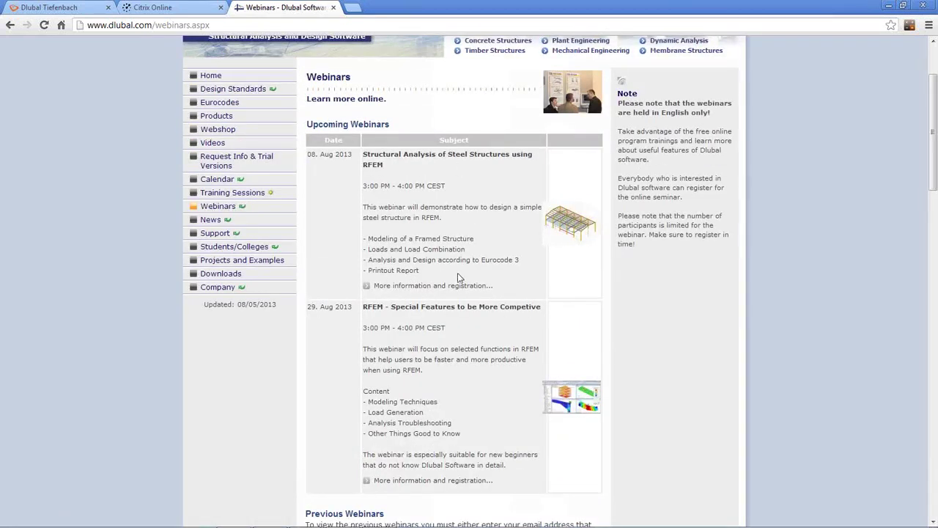
{"action": "scroll", "coordinate": [468, 276], "scroll_direction": "up", "scroll_amount": 1}
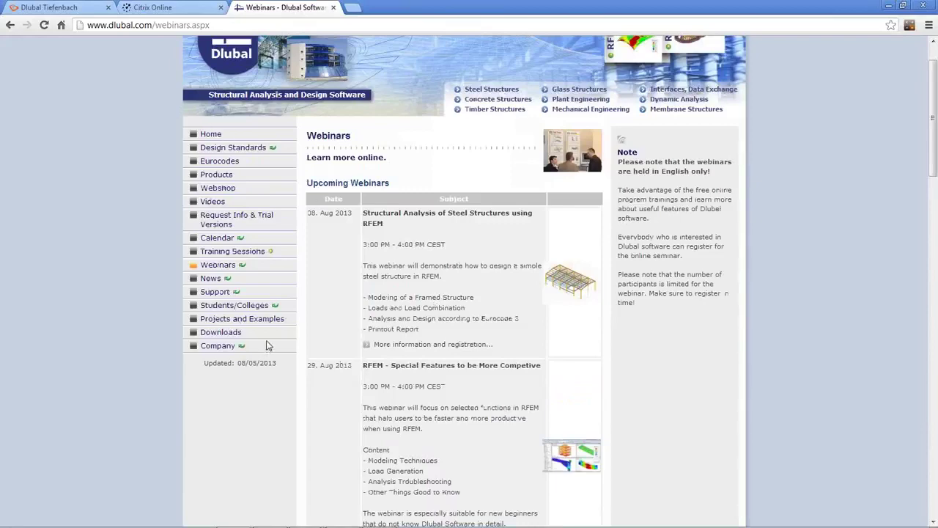
Switch back to the presentation and advance to the slide after the website and contact information
{"action": "key", "text": "alt+Tab"}
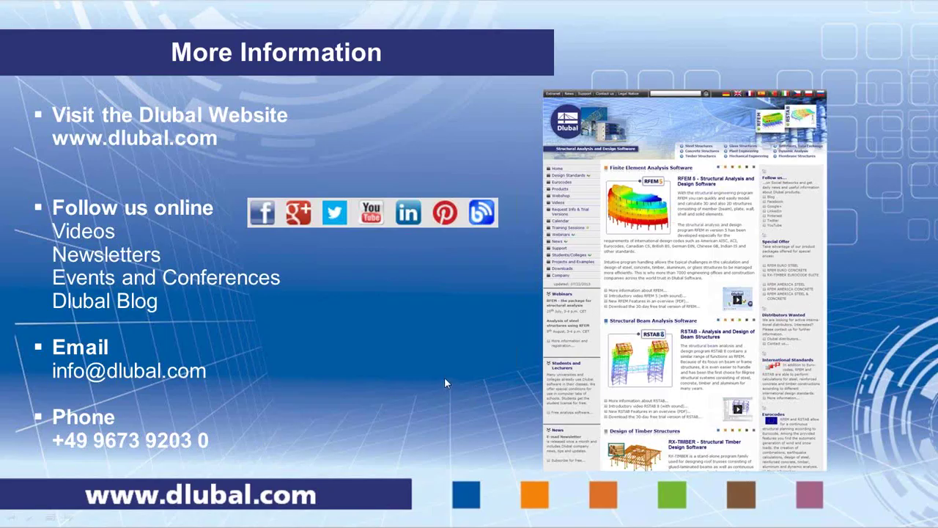
{"action": "left_click", "coordinate": [444, 378]}
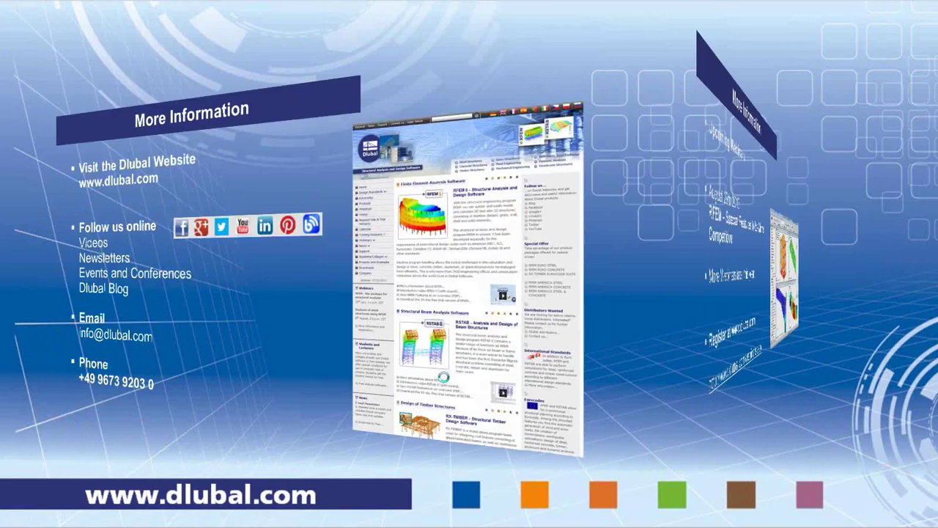